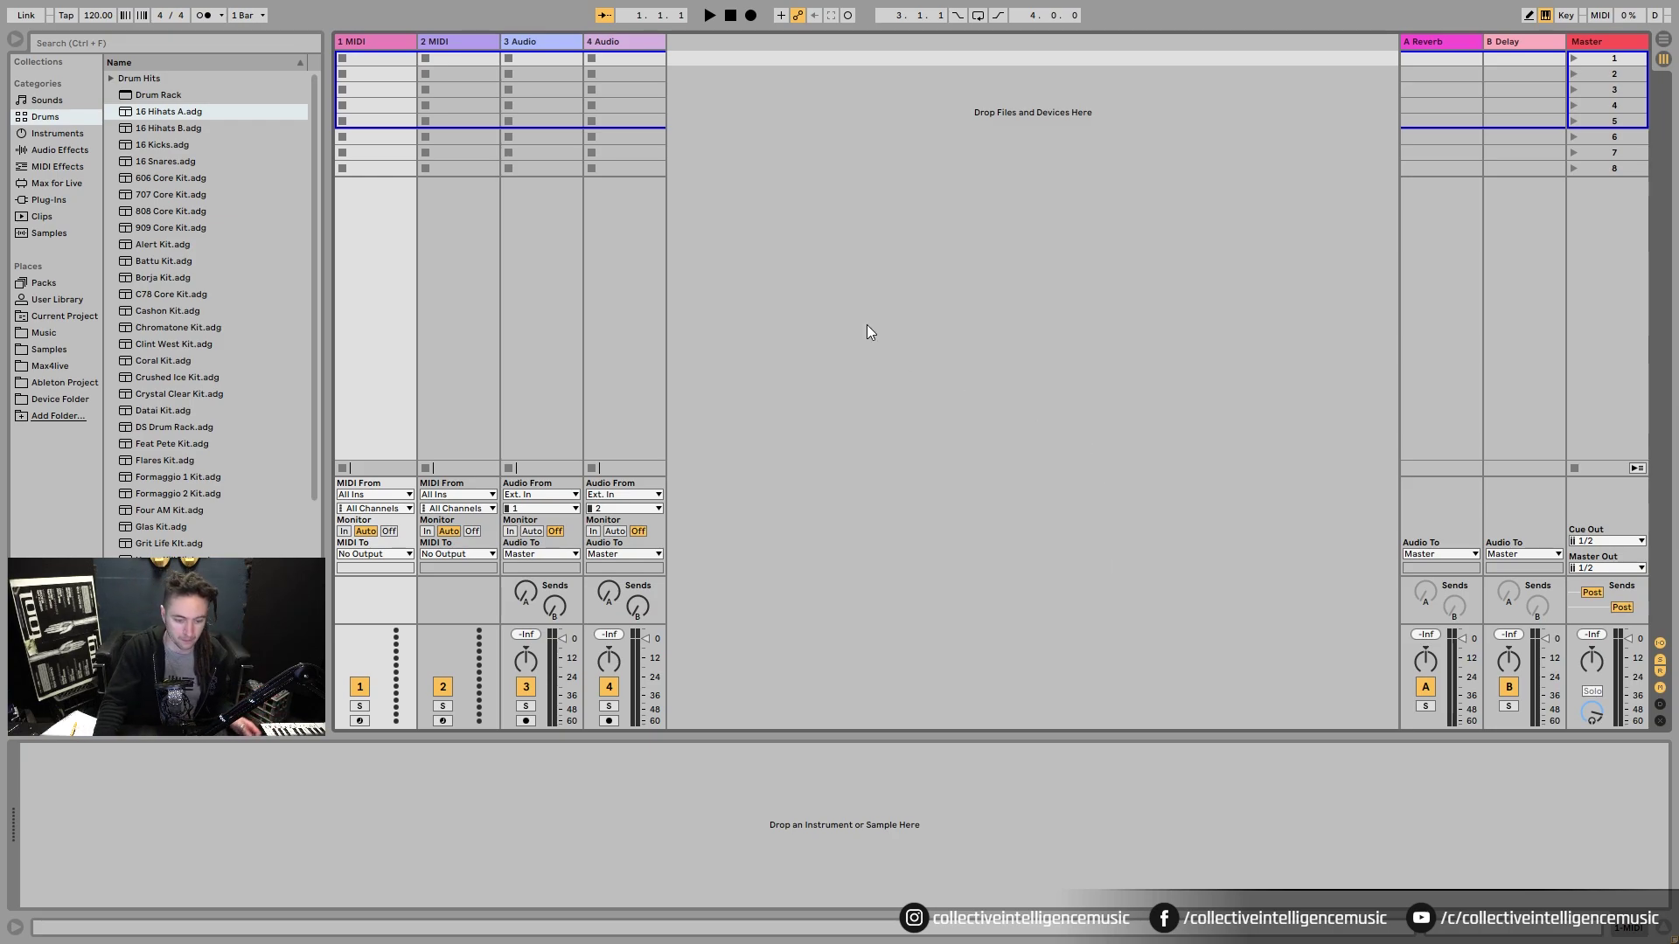
- Switch to the Arrangement View, select bars 1 to 77 on the first MIDI track, and place the insert marker at 6.1.1
key("Tab")
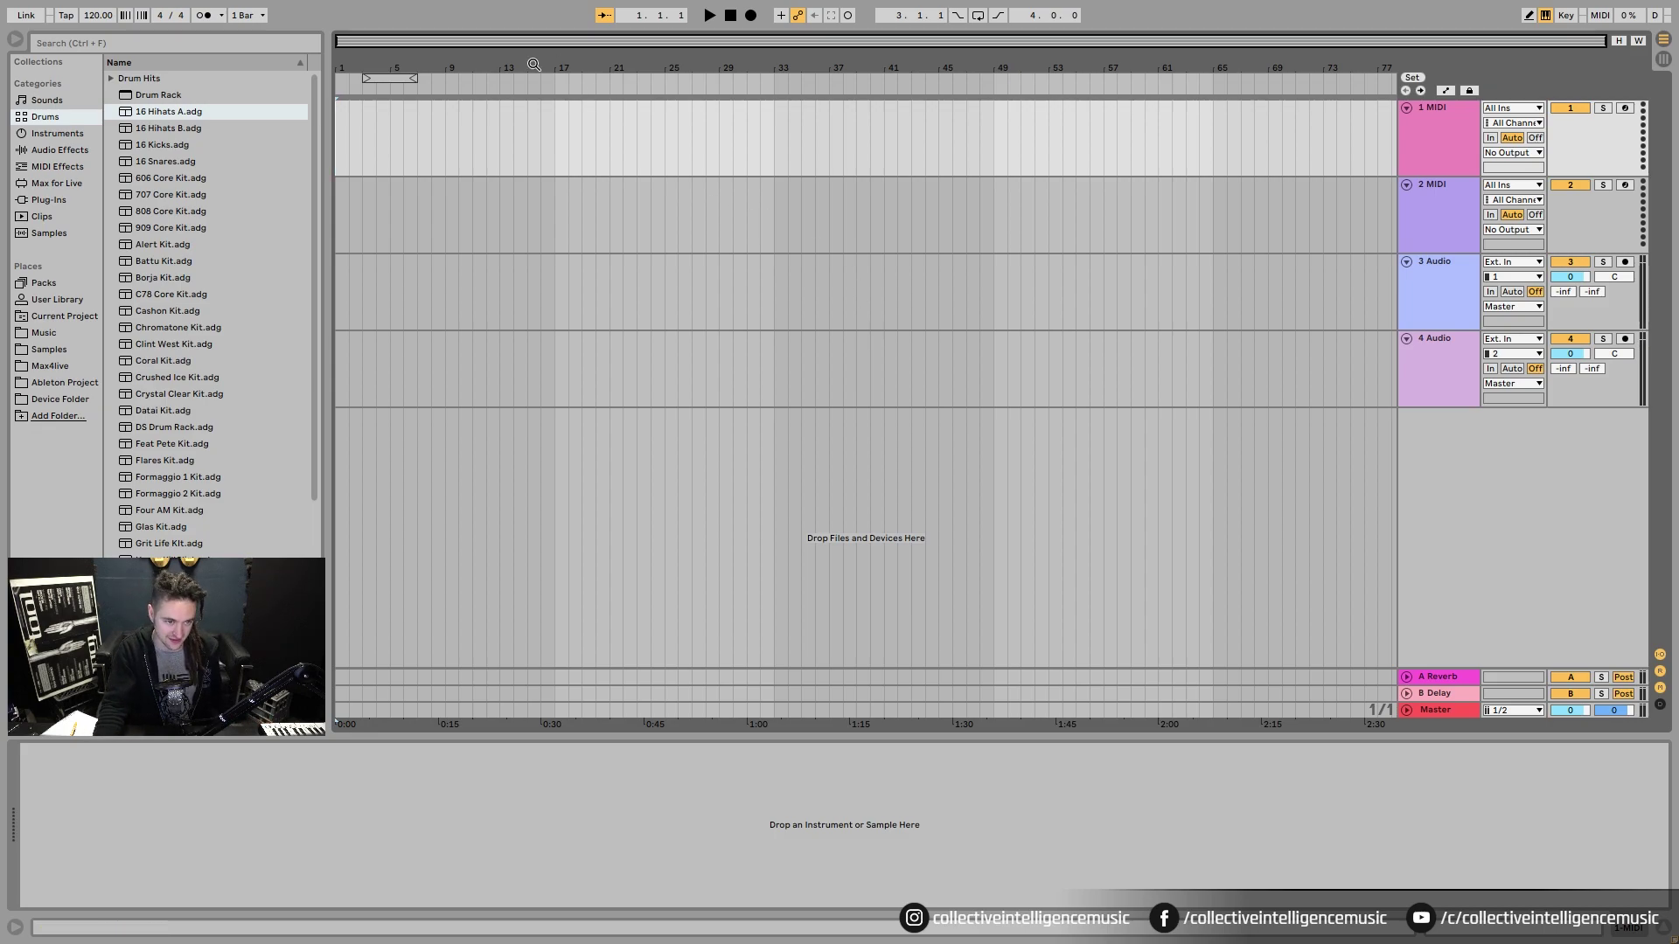
left_click_drag(338, 136, 1379, 154)
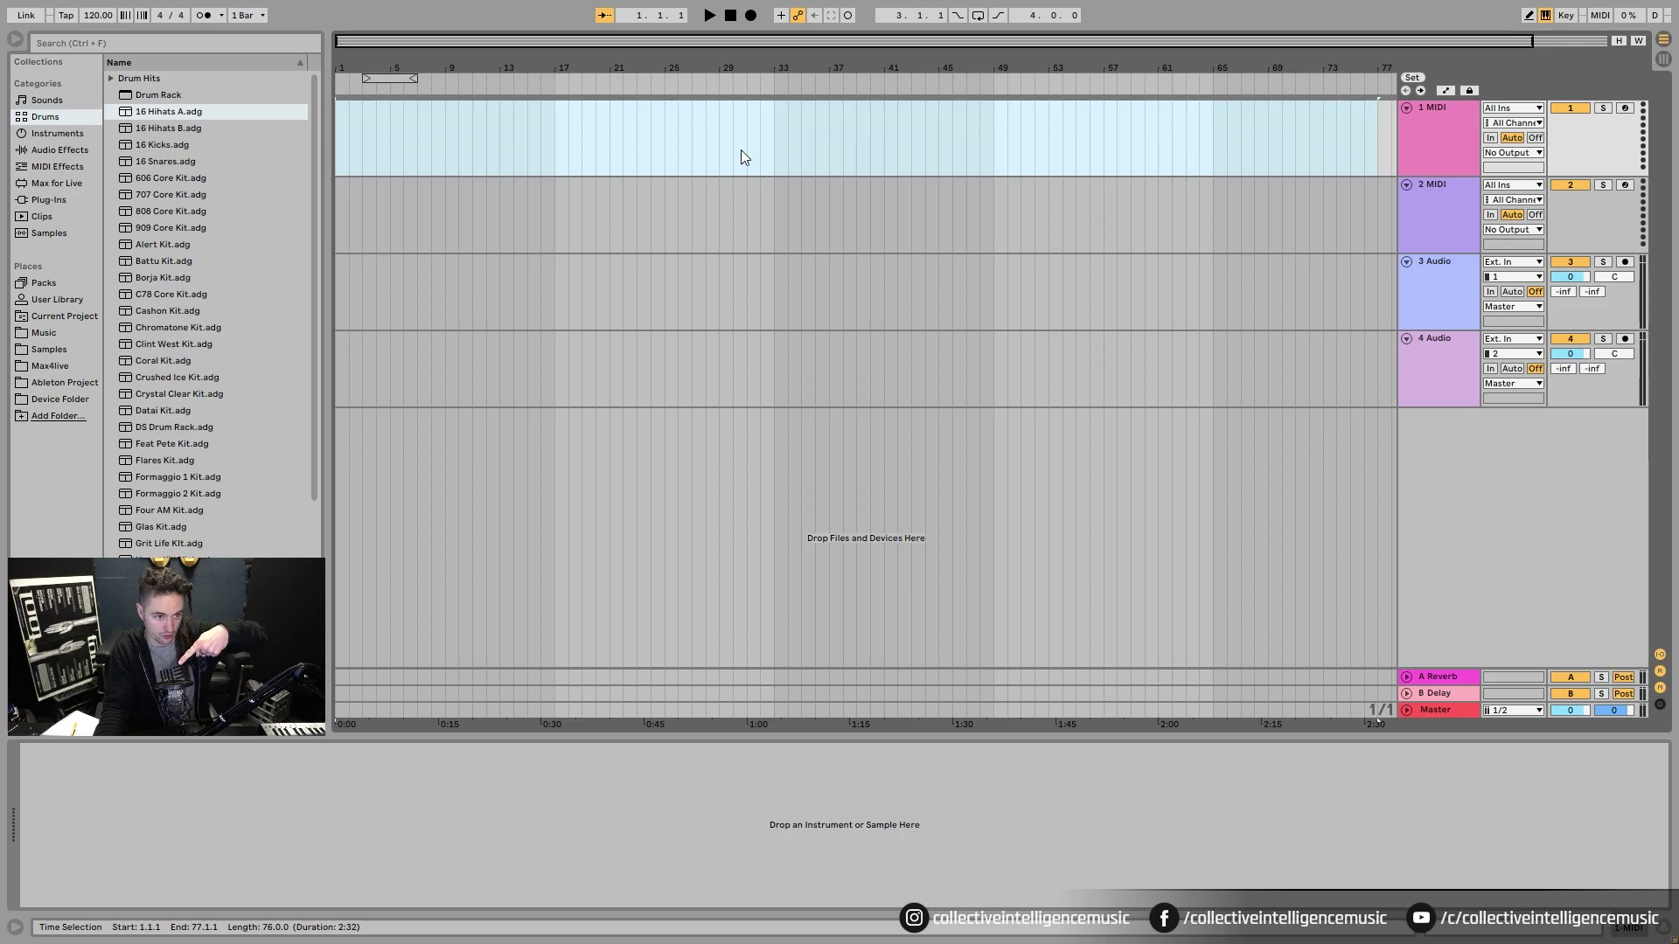
left_click(401, 151)
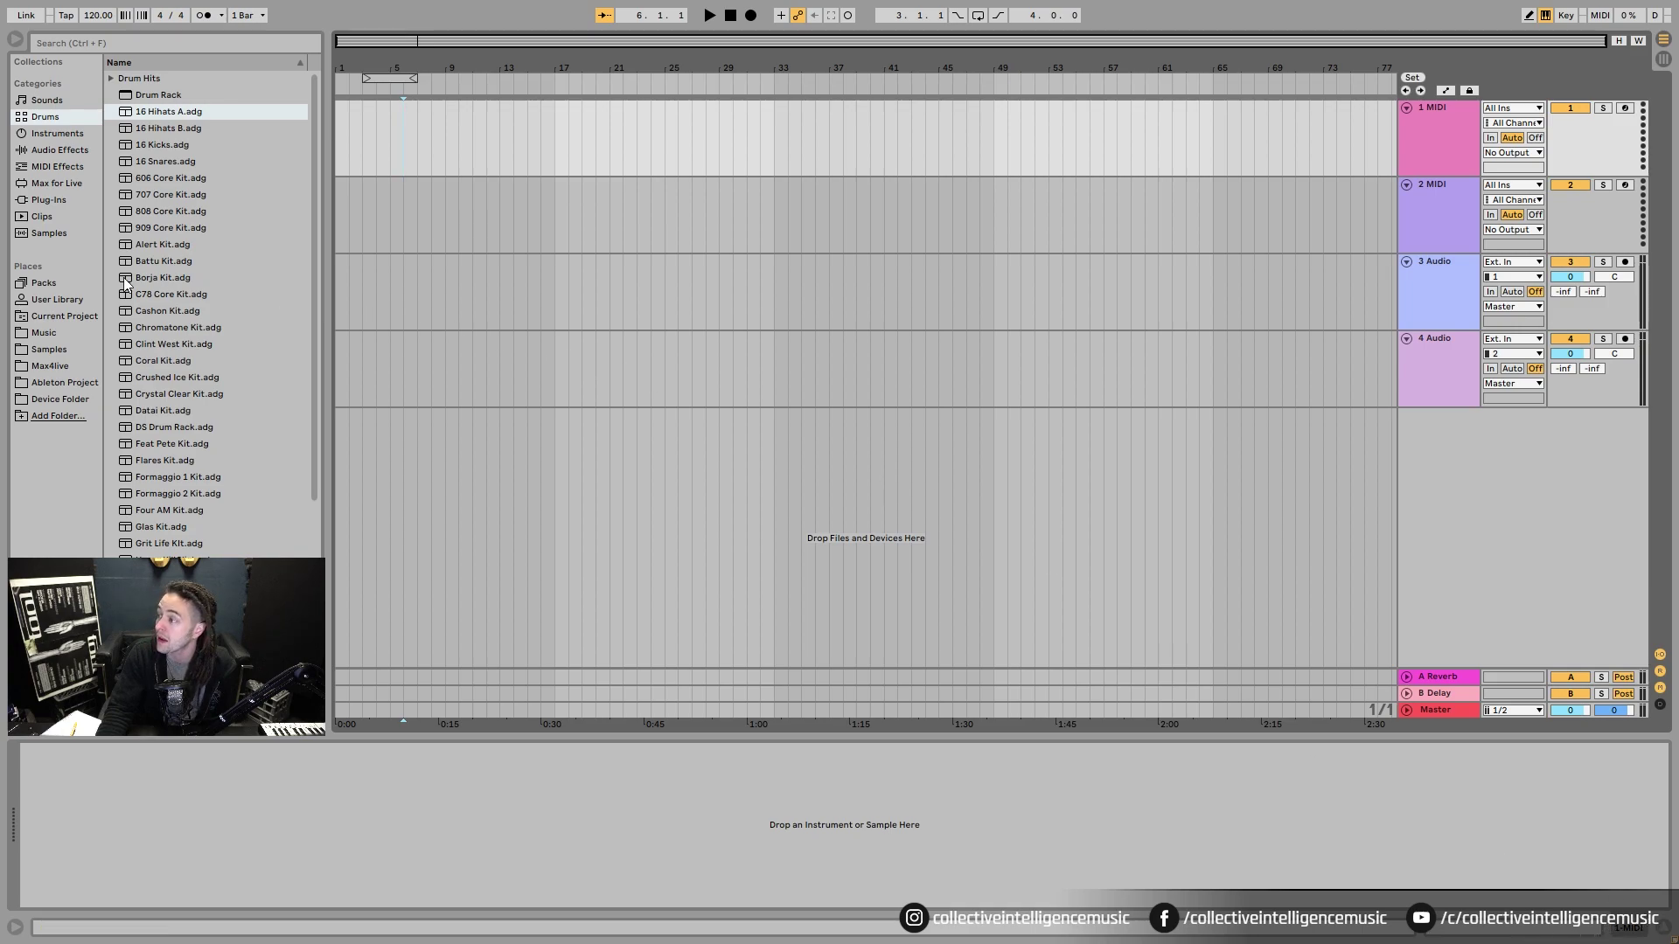
- Hide and show the browser and the clip/device area several times, leaving both open
left_click(15, 41)
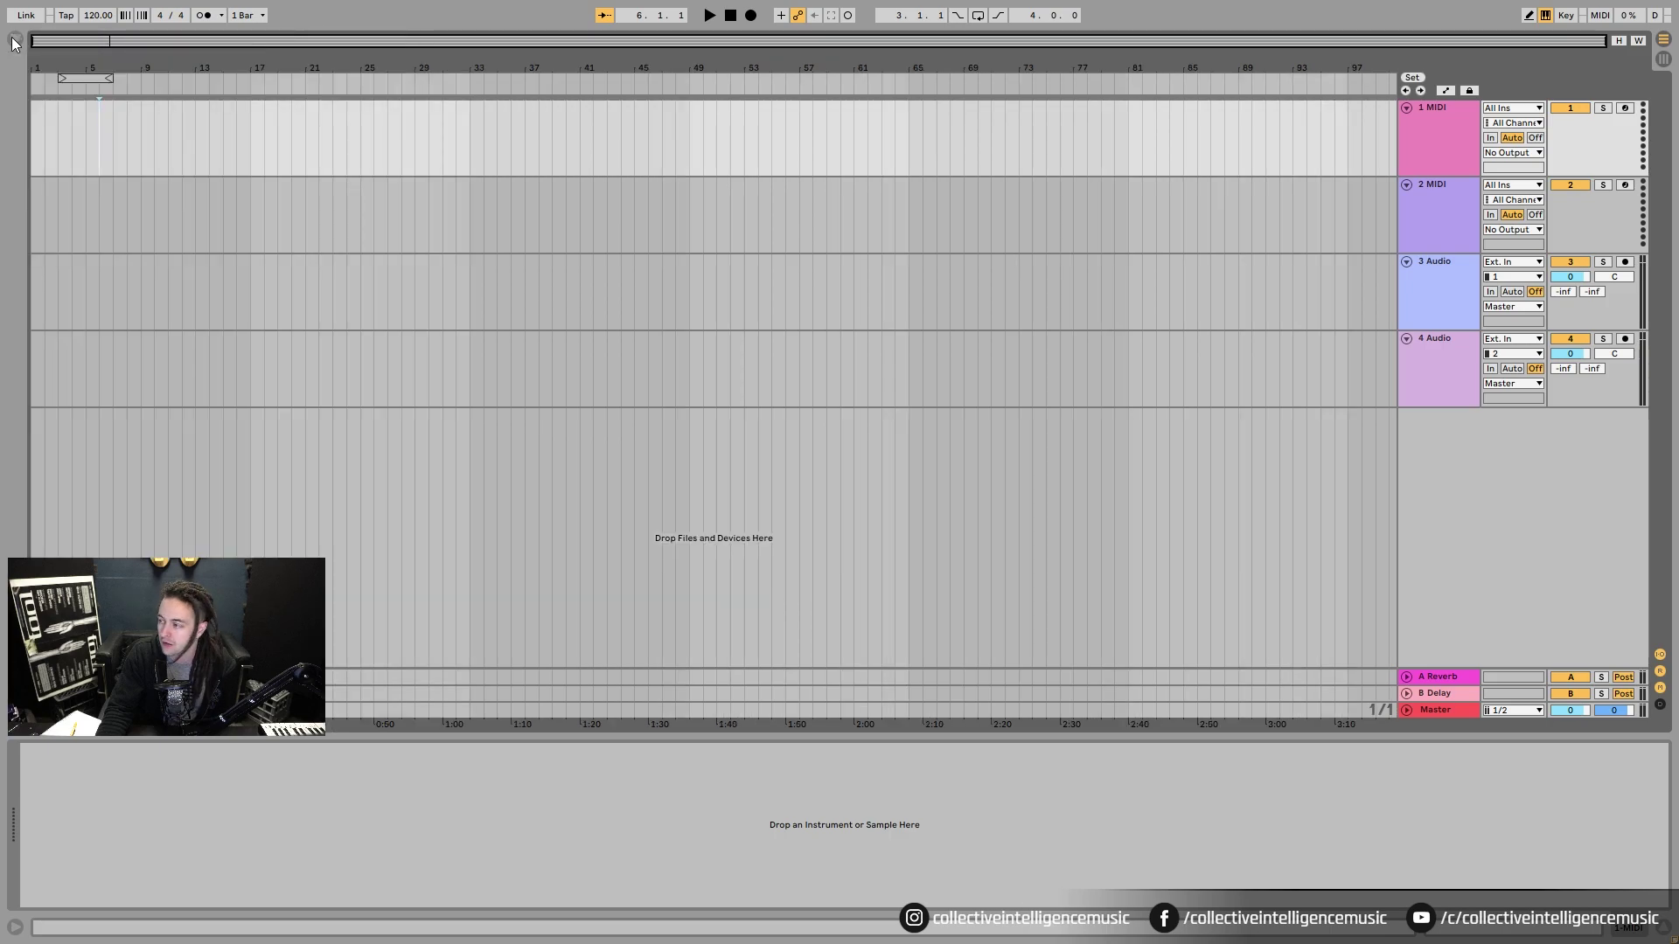
left_click(15, 41)
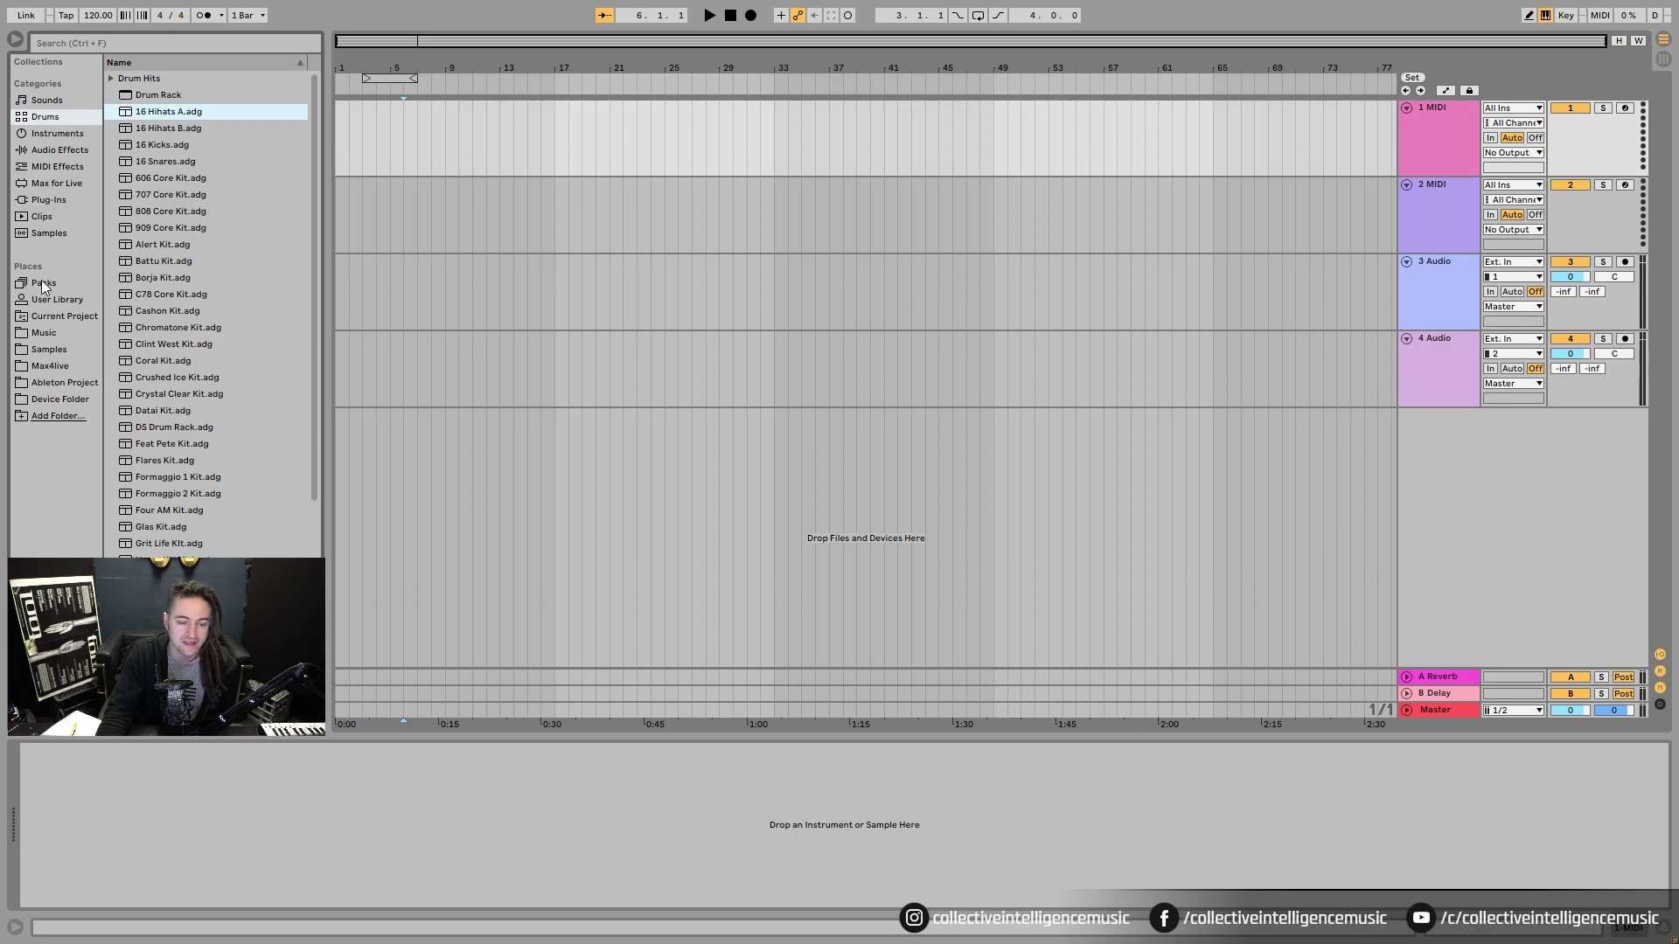
left_click(15, 41)
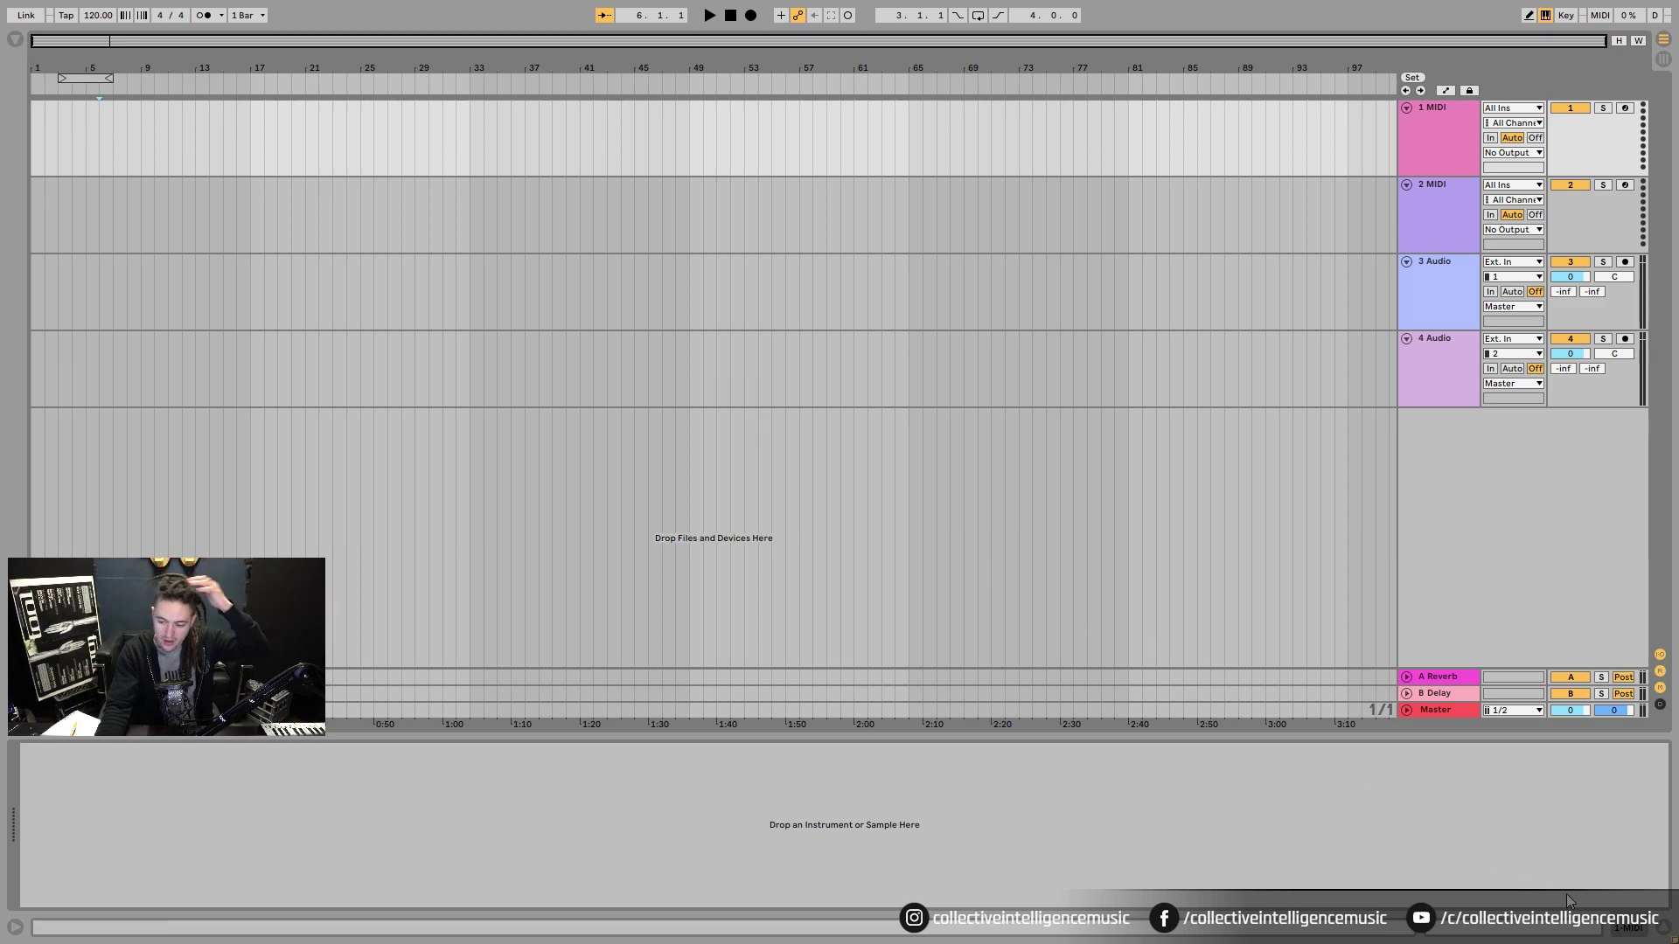
left_click(1662, 932)
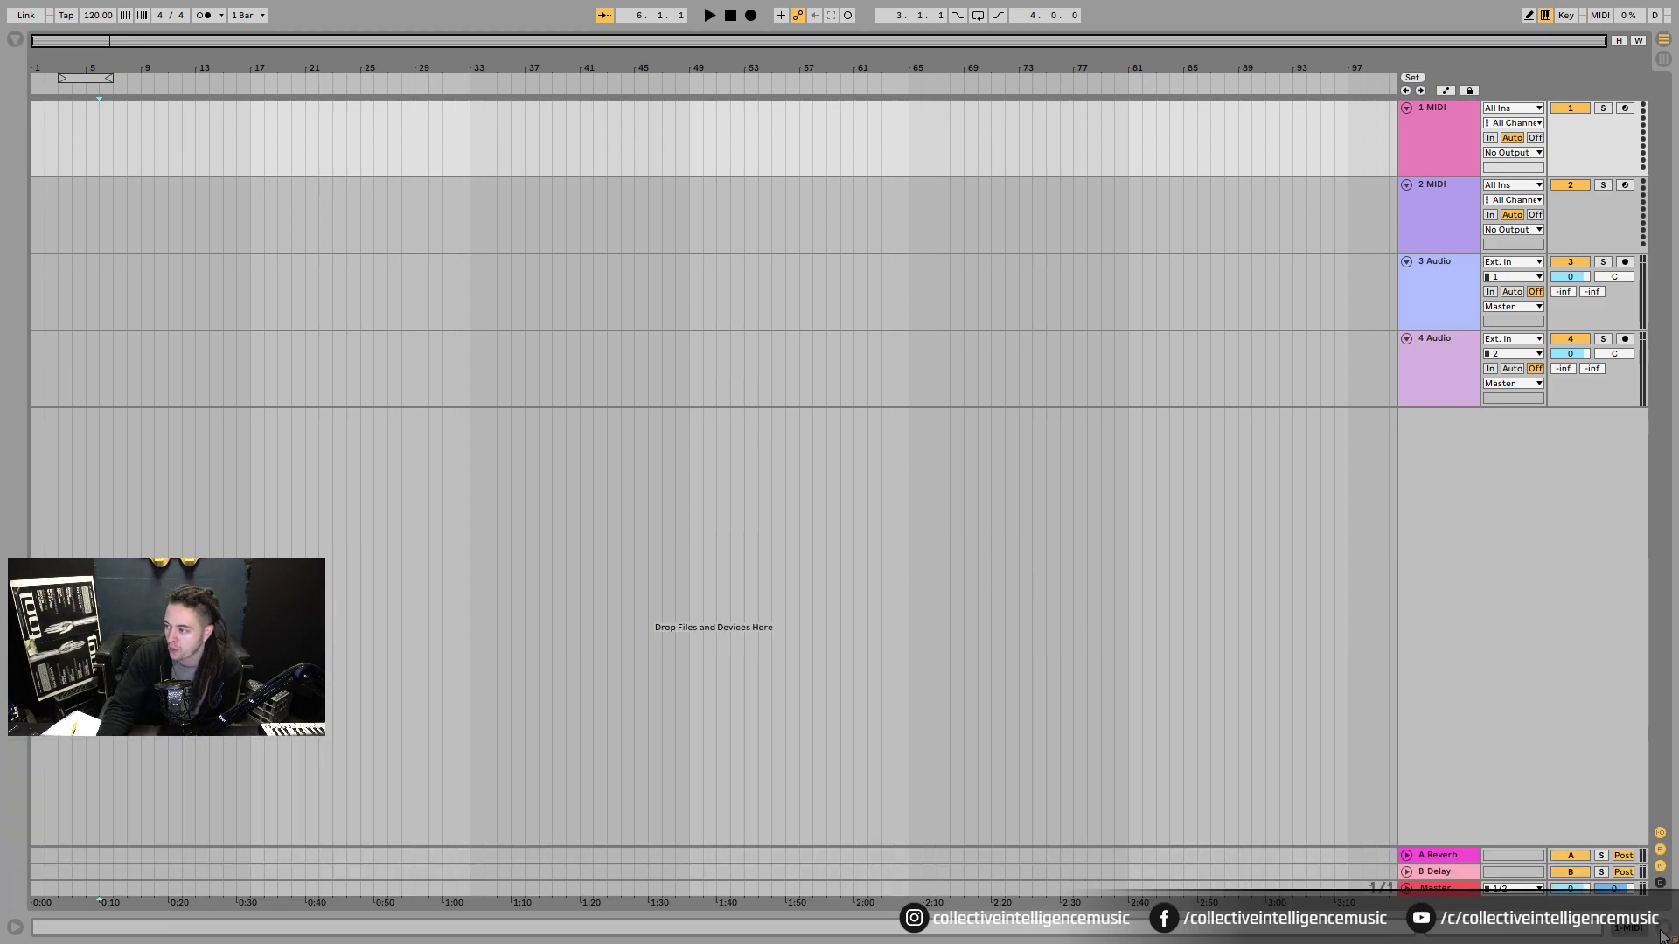
left_click(1662, 932)
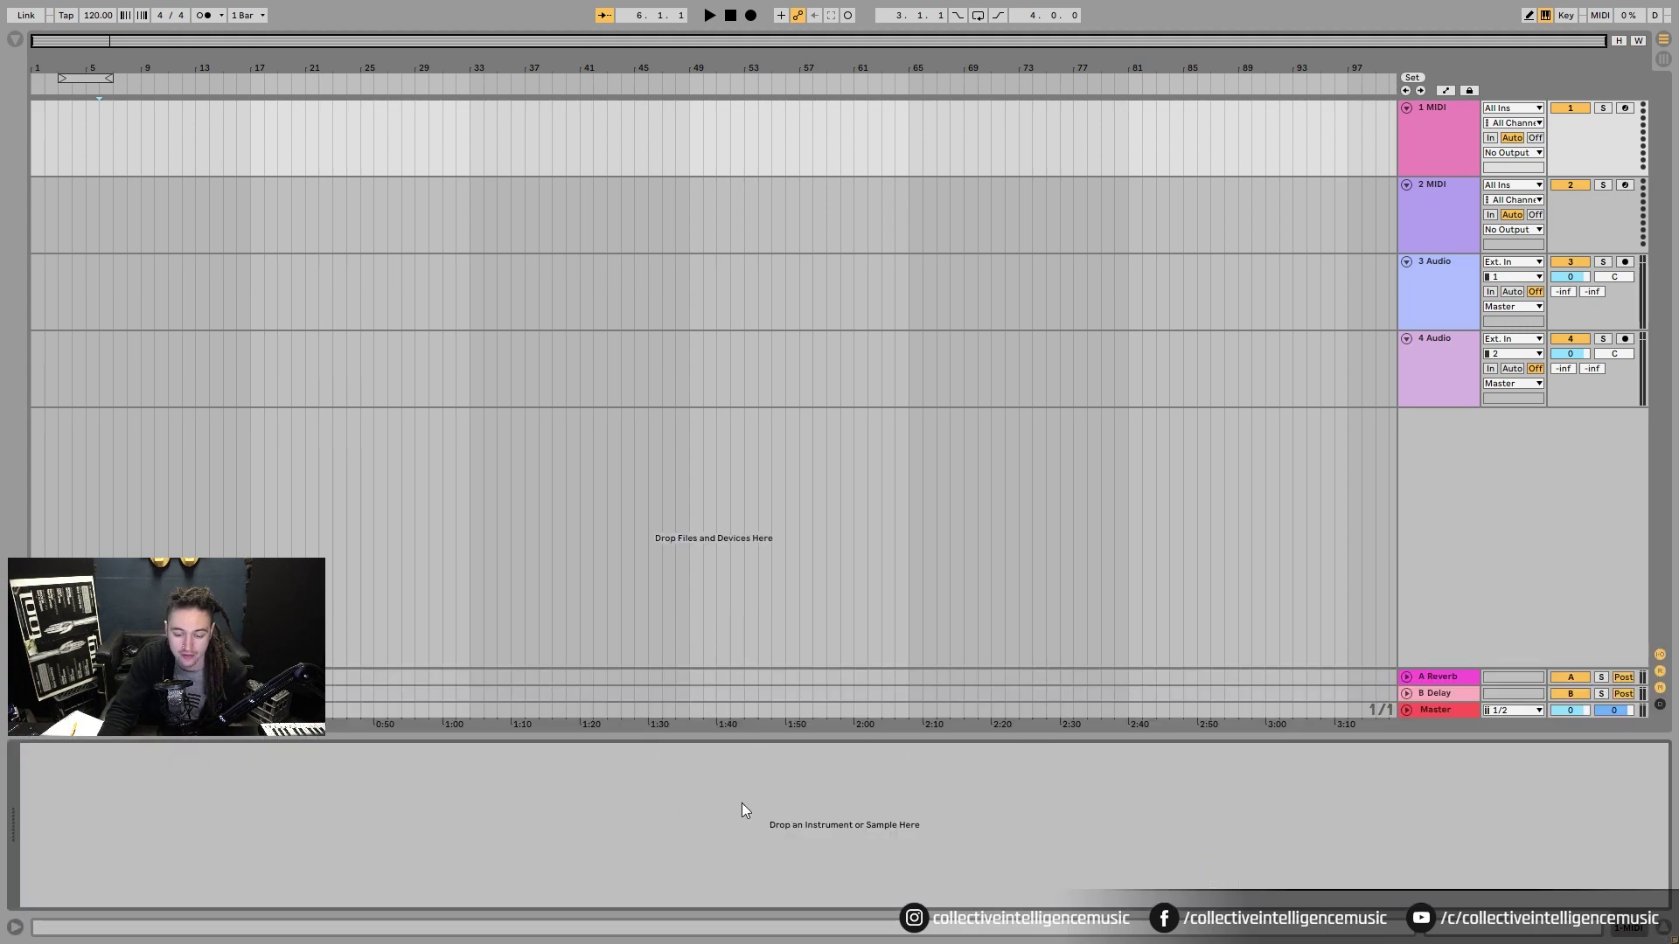
left_click(1663, 932)
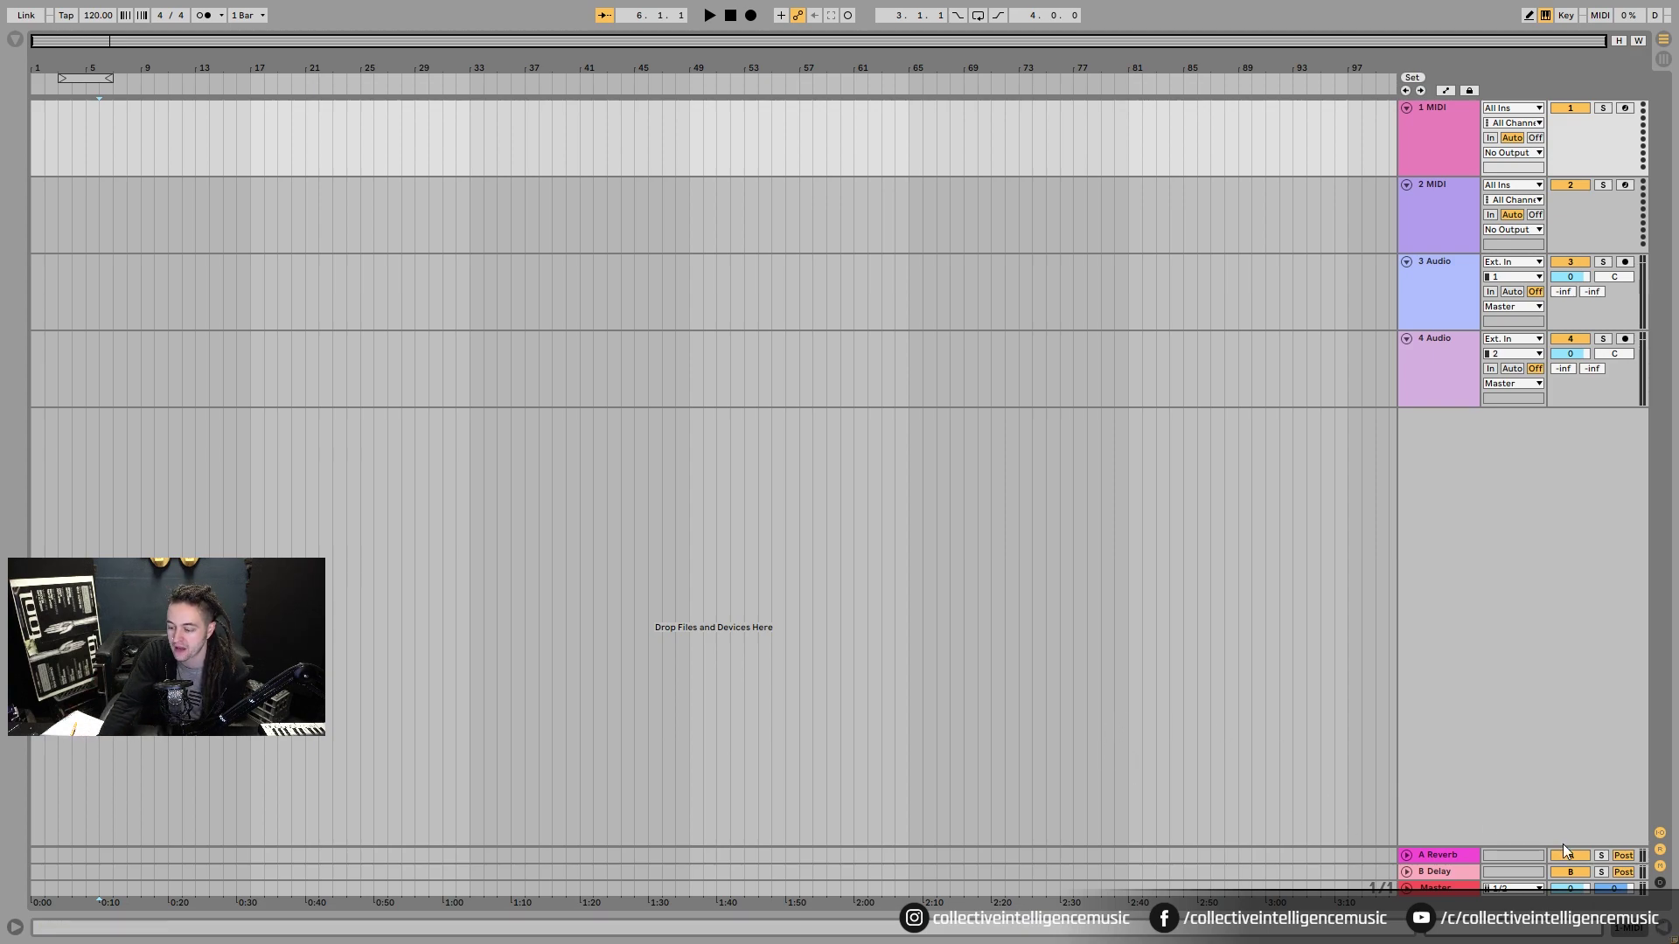
left_click(1663, 930)
left_click(15, 40)
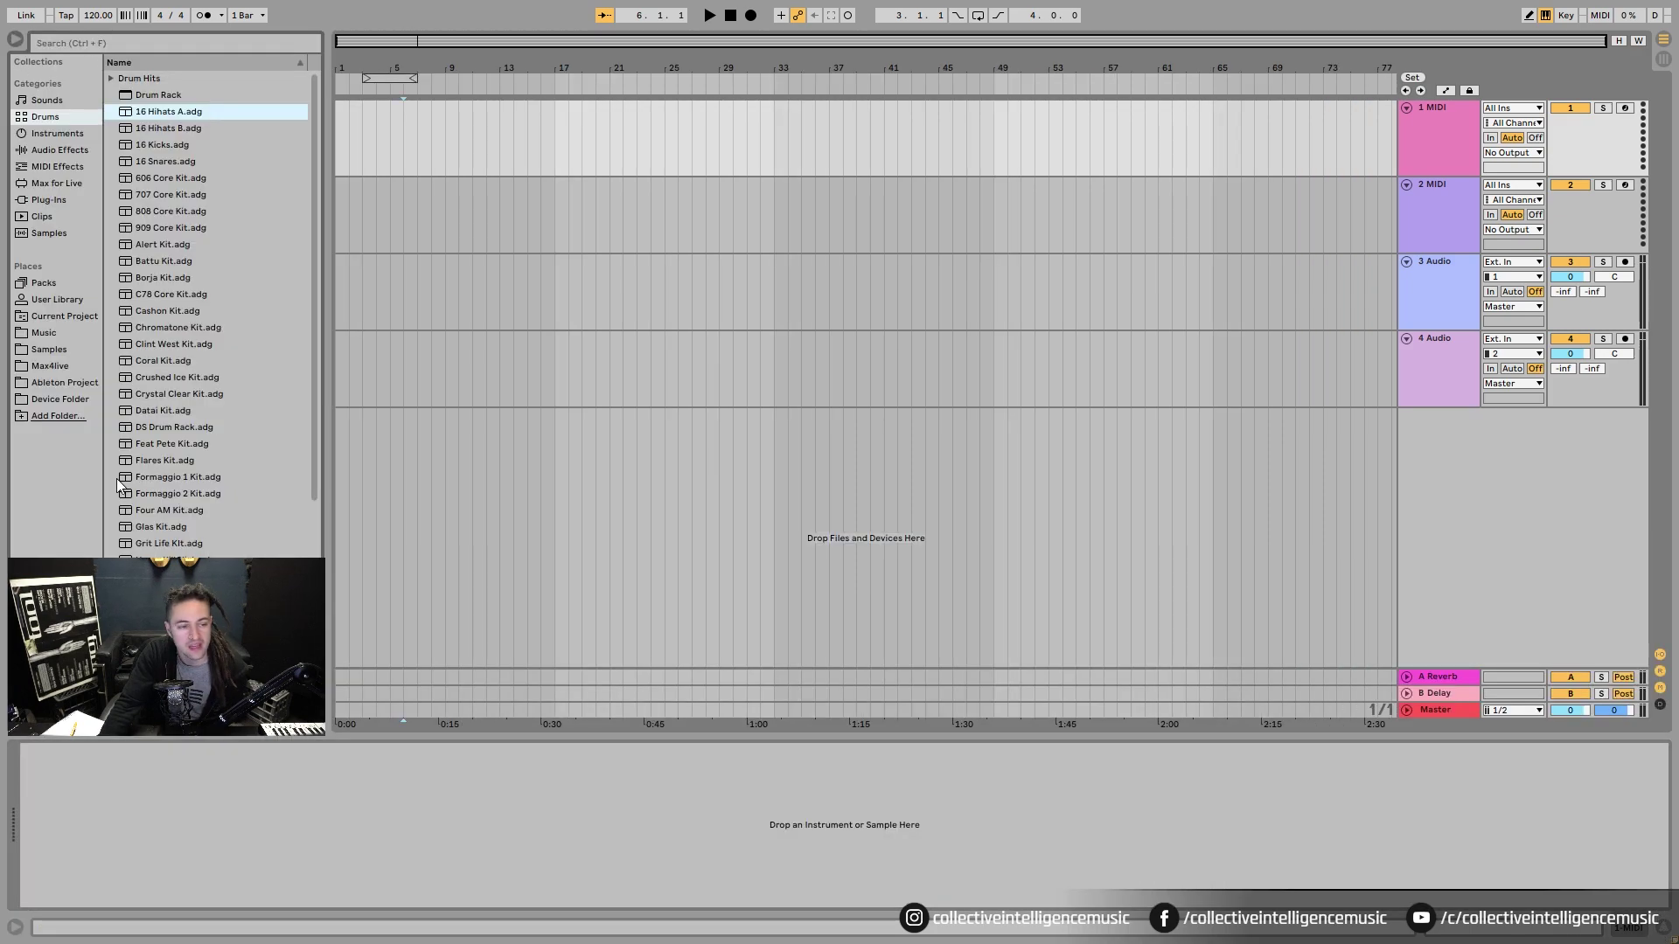
- Show the Info View and set the project tempo to 140 BPM
left_click(18, 931)
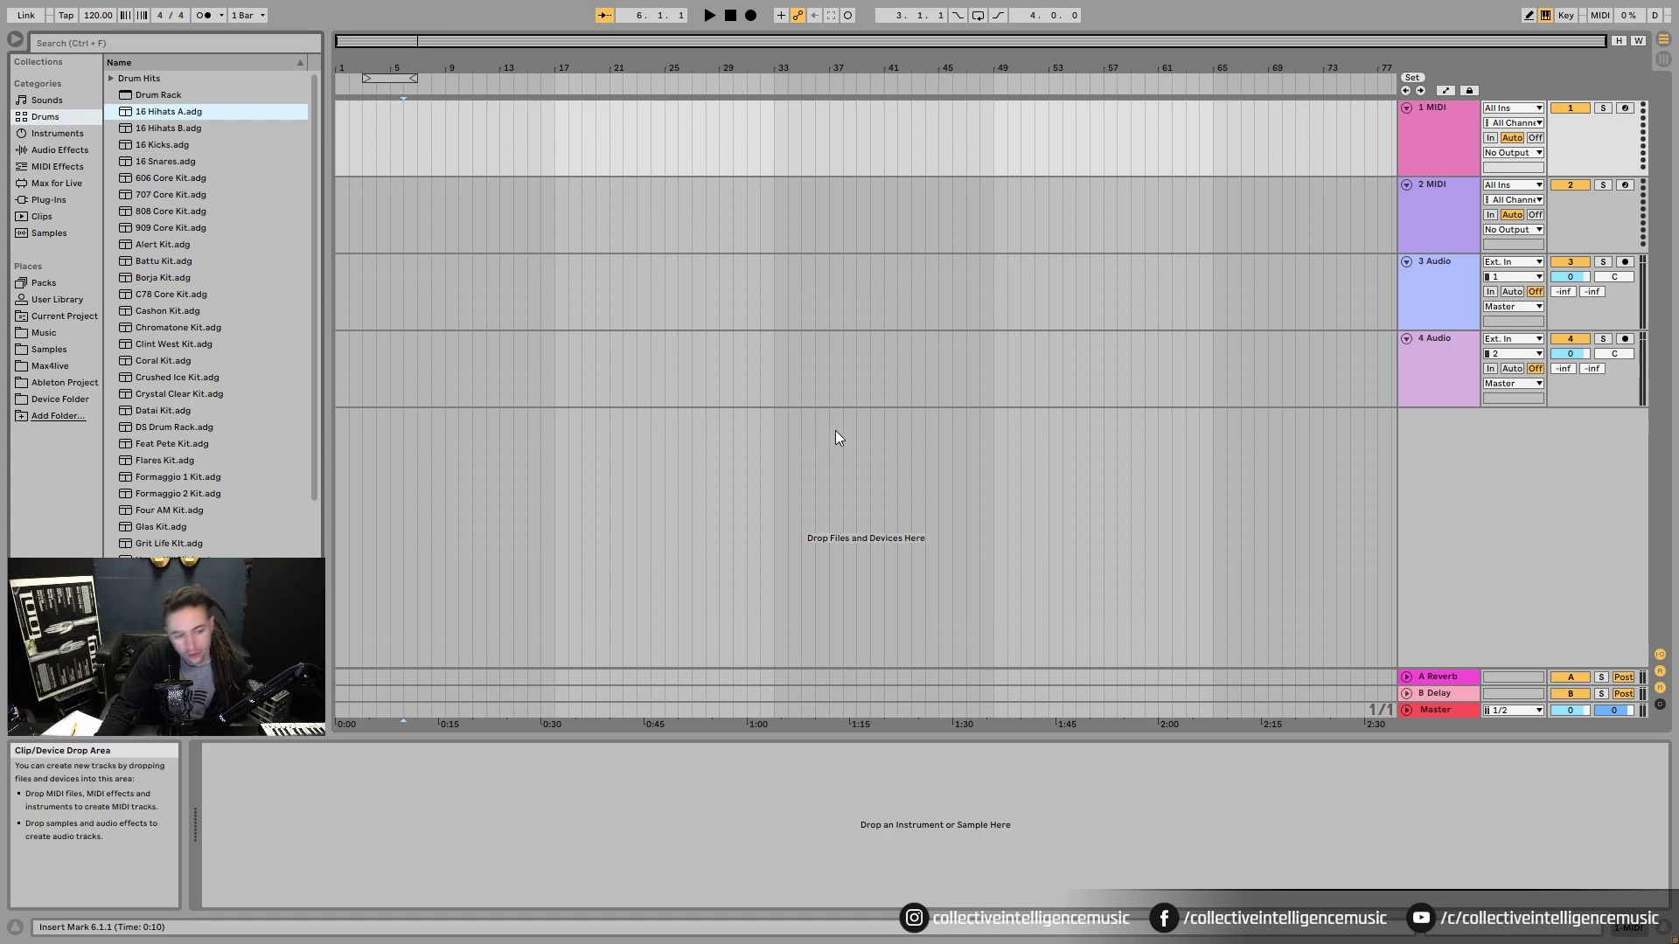
mouse_move(97, 15)
left_mouse_down()
mouse_move(102, 41)
mouse_move(109, 23)
left_mouse_up()
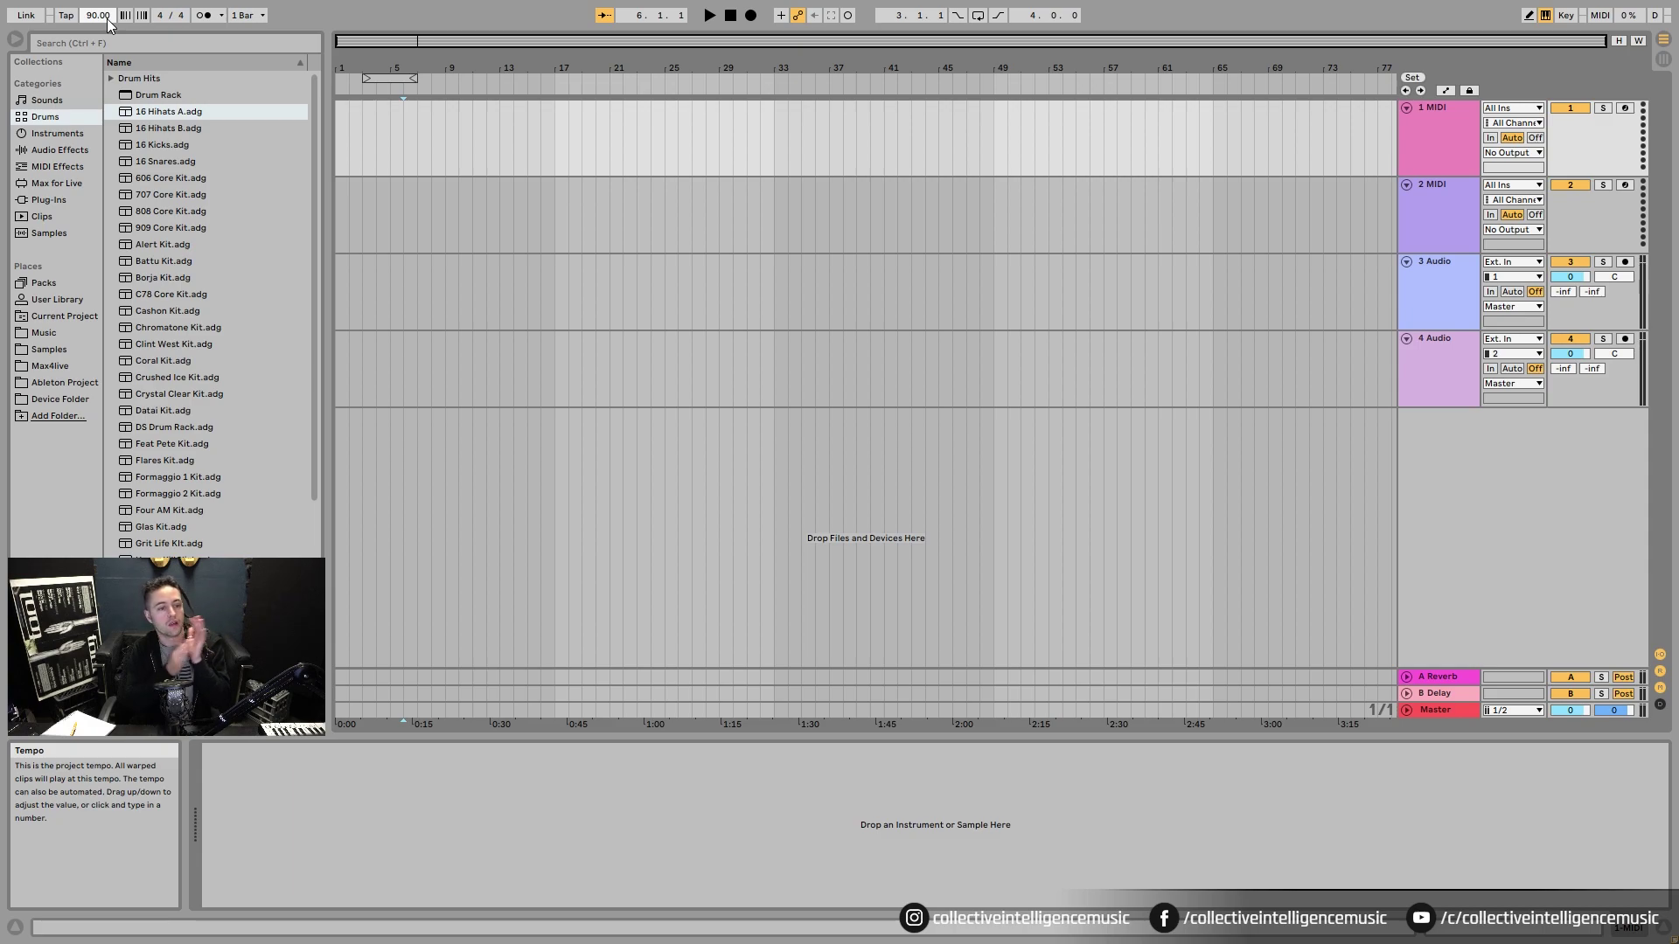
left_click_drag(94, 14, 93, 28)
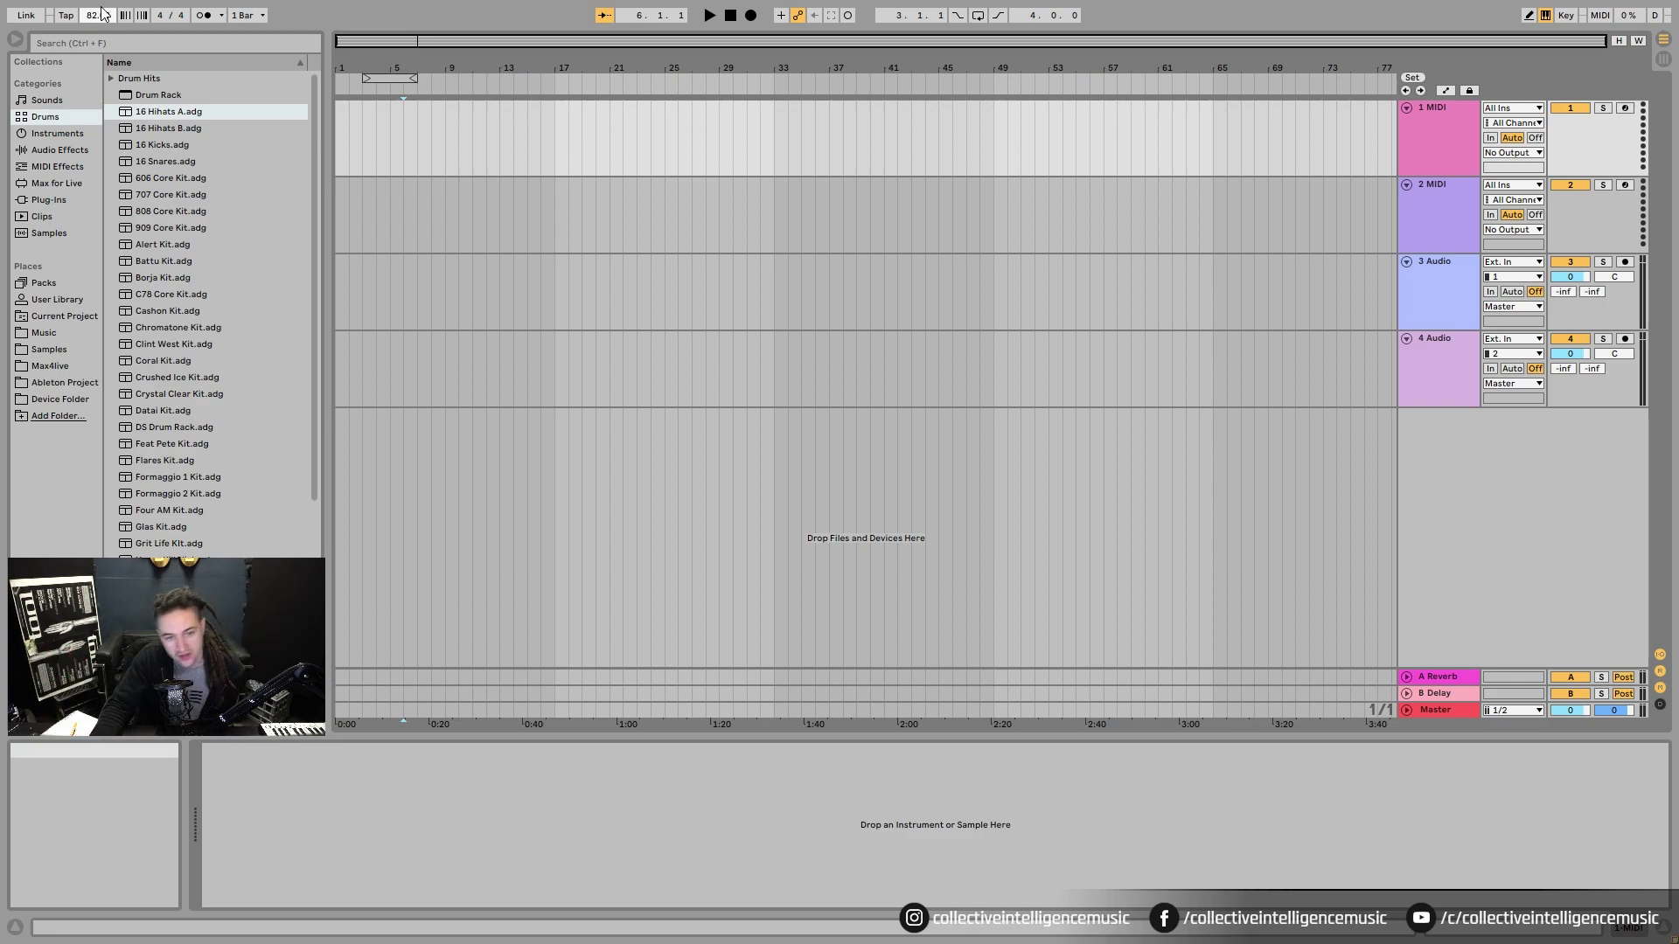
mouse_move(98, 21)
left_mouse_down()
mouse_move(97, 2)
mouse_move(103, 21)
left_mouse_up()
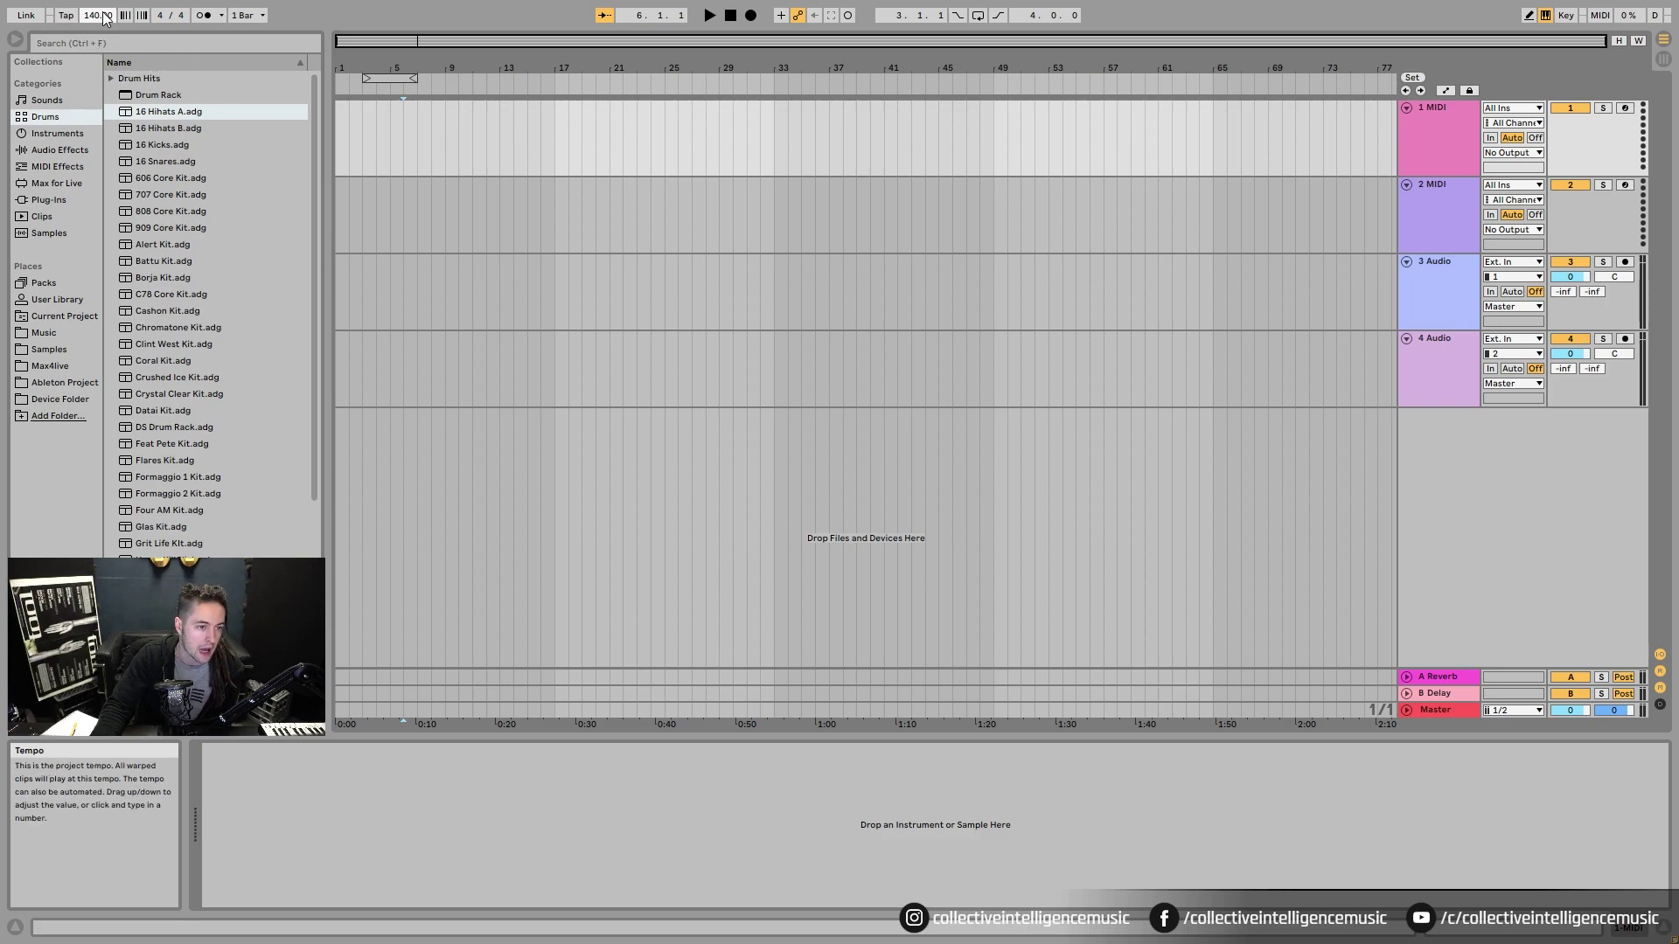
- Turn on the metronome and place the insert marker at 1.1.1 on the first MIDI track
left_click(212, 19)
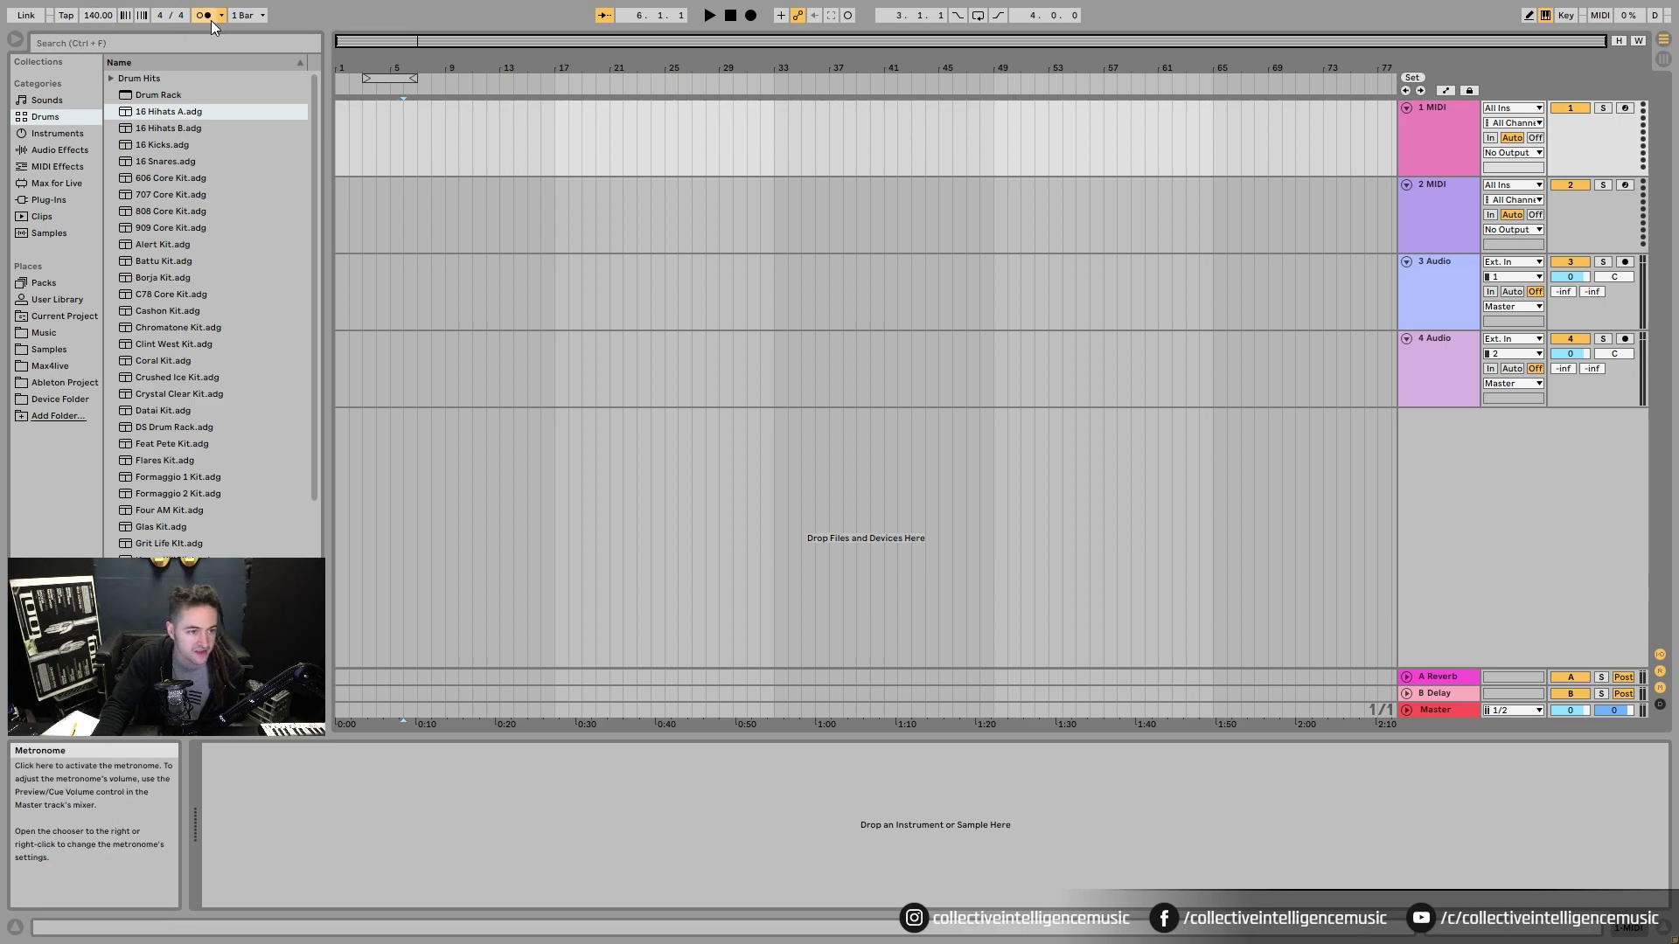
left_click(342, 135)
left_click(540, 149)
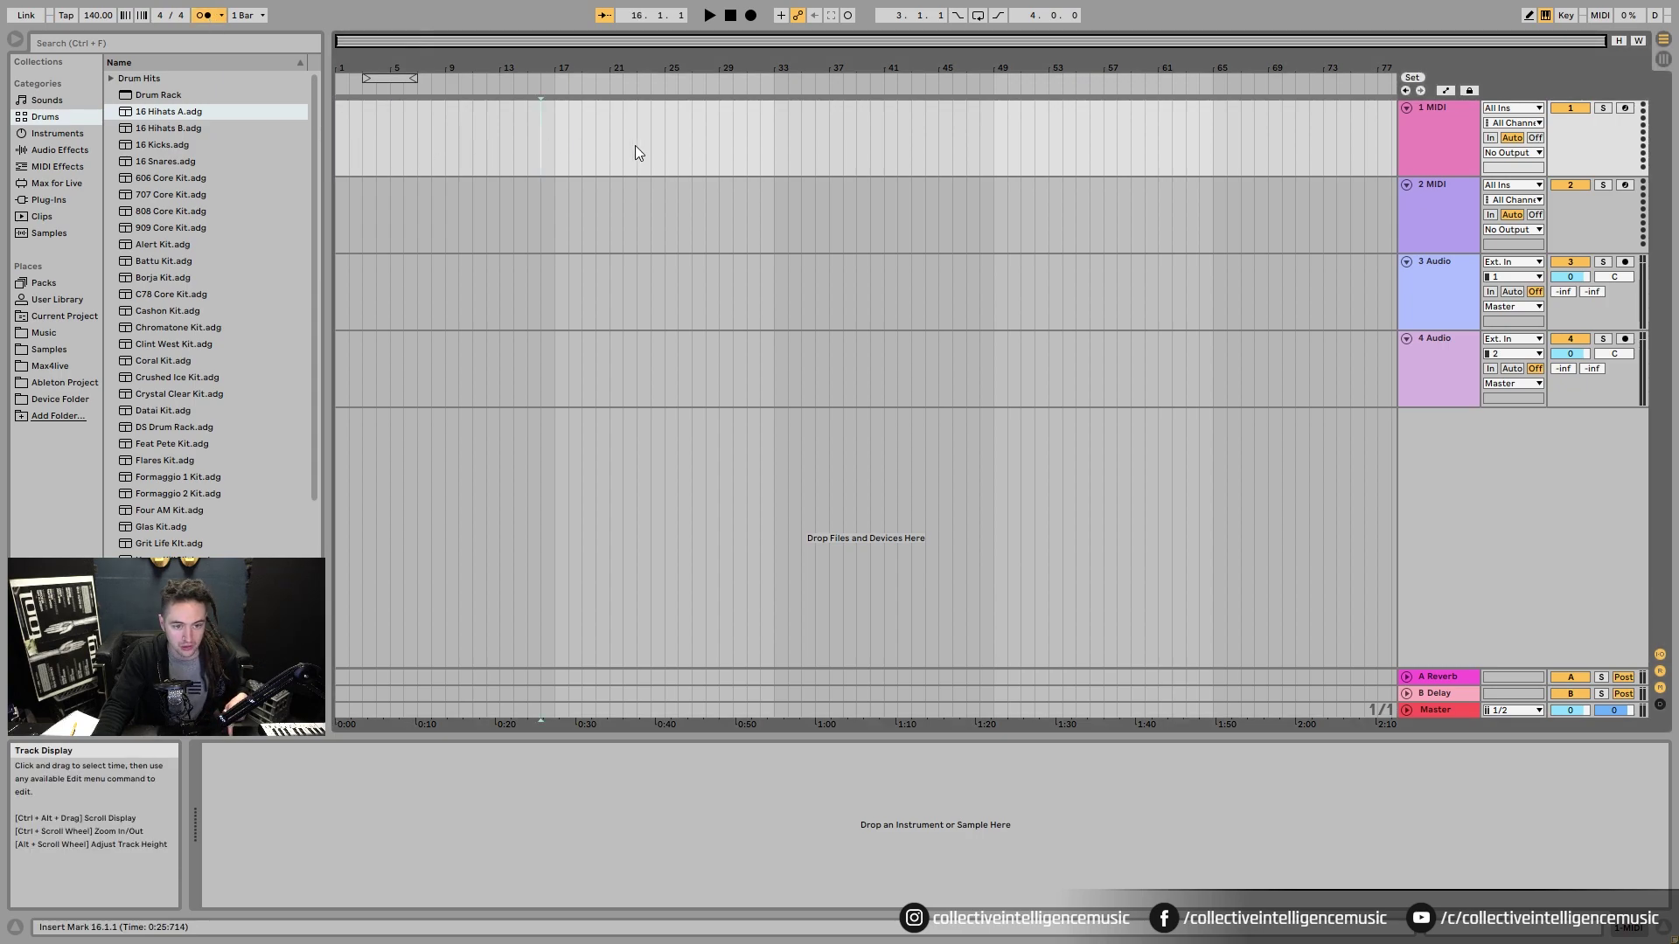
left_click(403, 136)
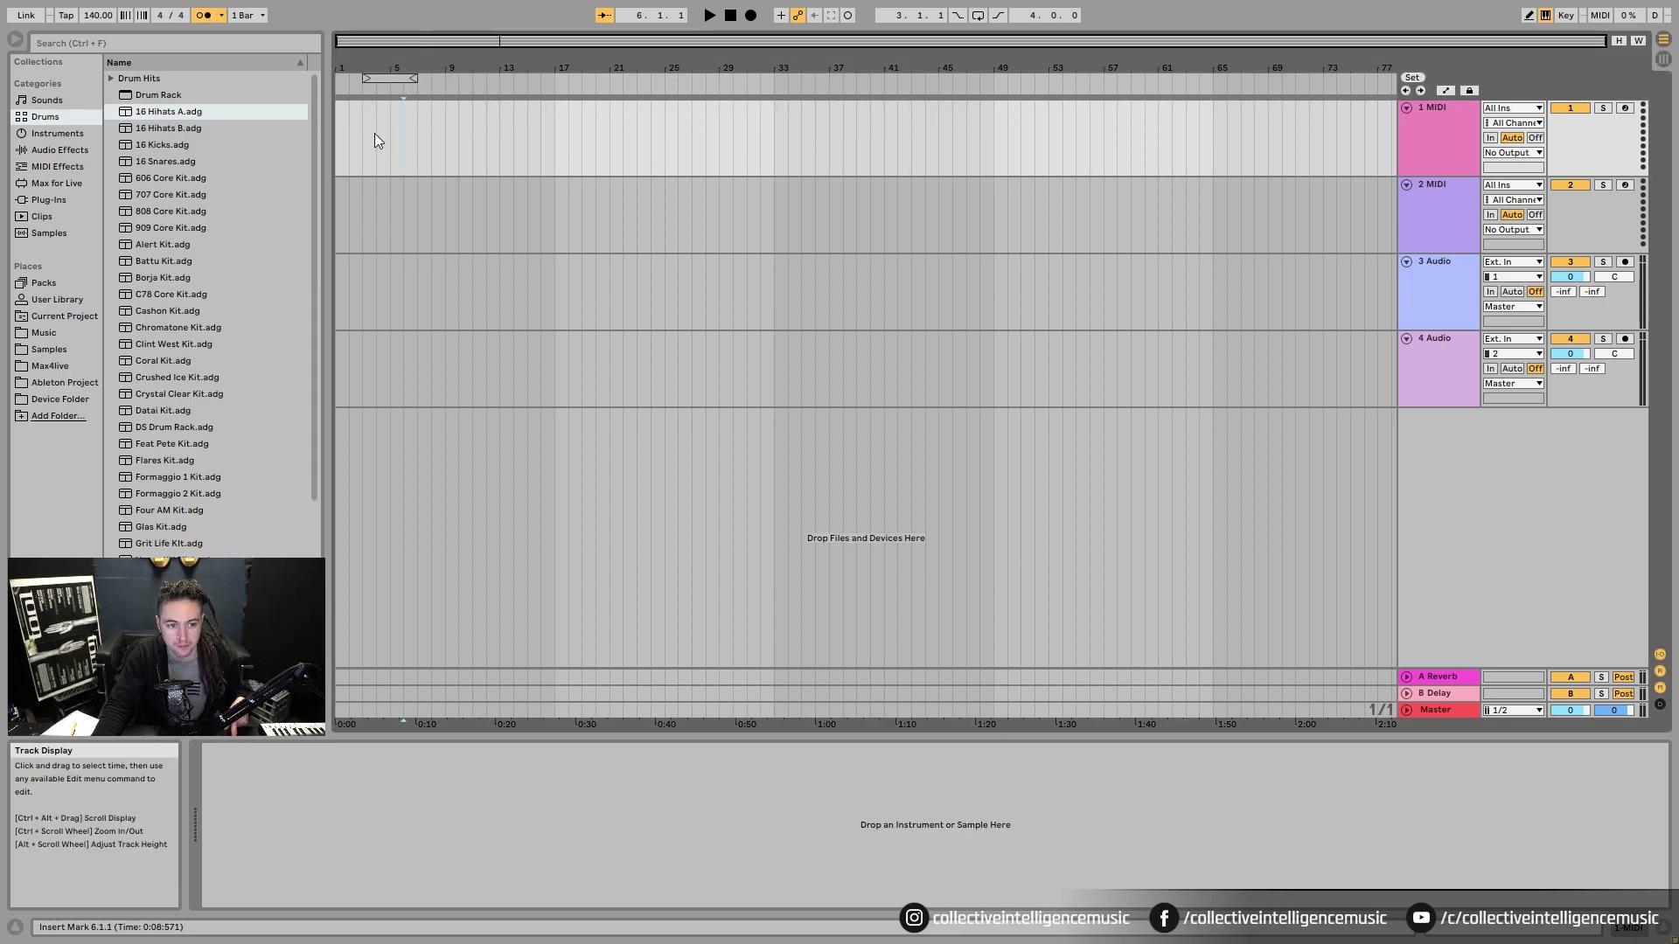
left_click(340, 138)
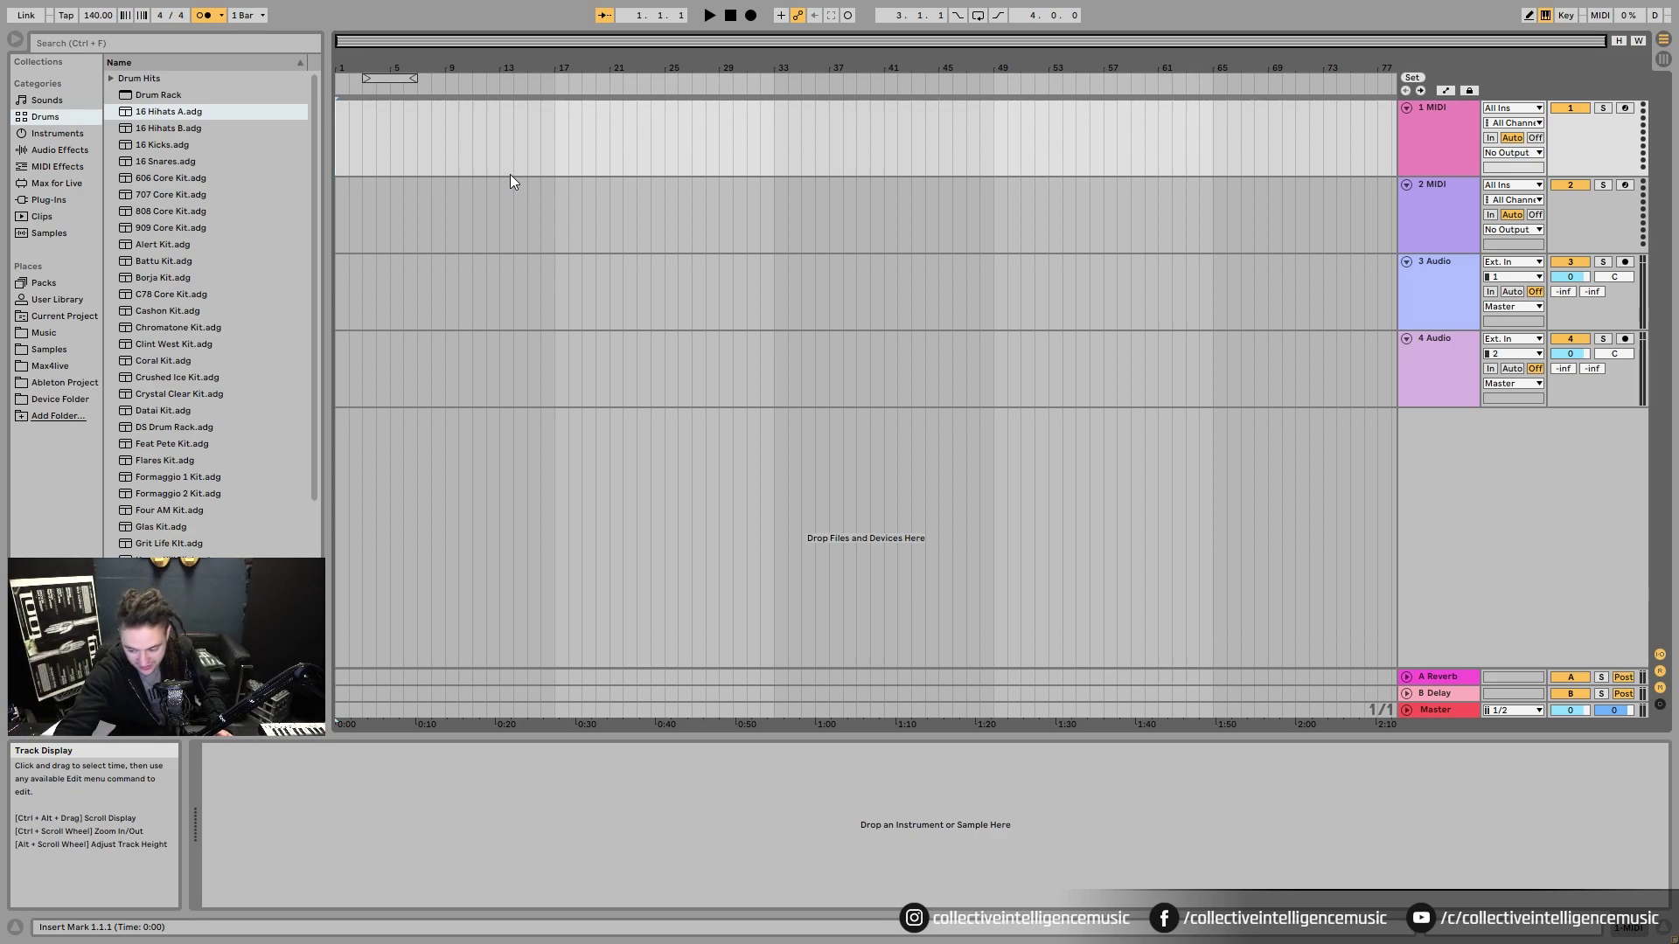
- Play the arrangement from bar 1 and stop it, twice, to hear the metronome
key("space")
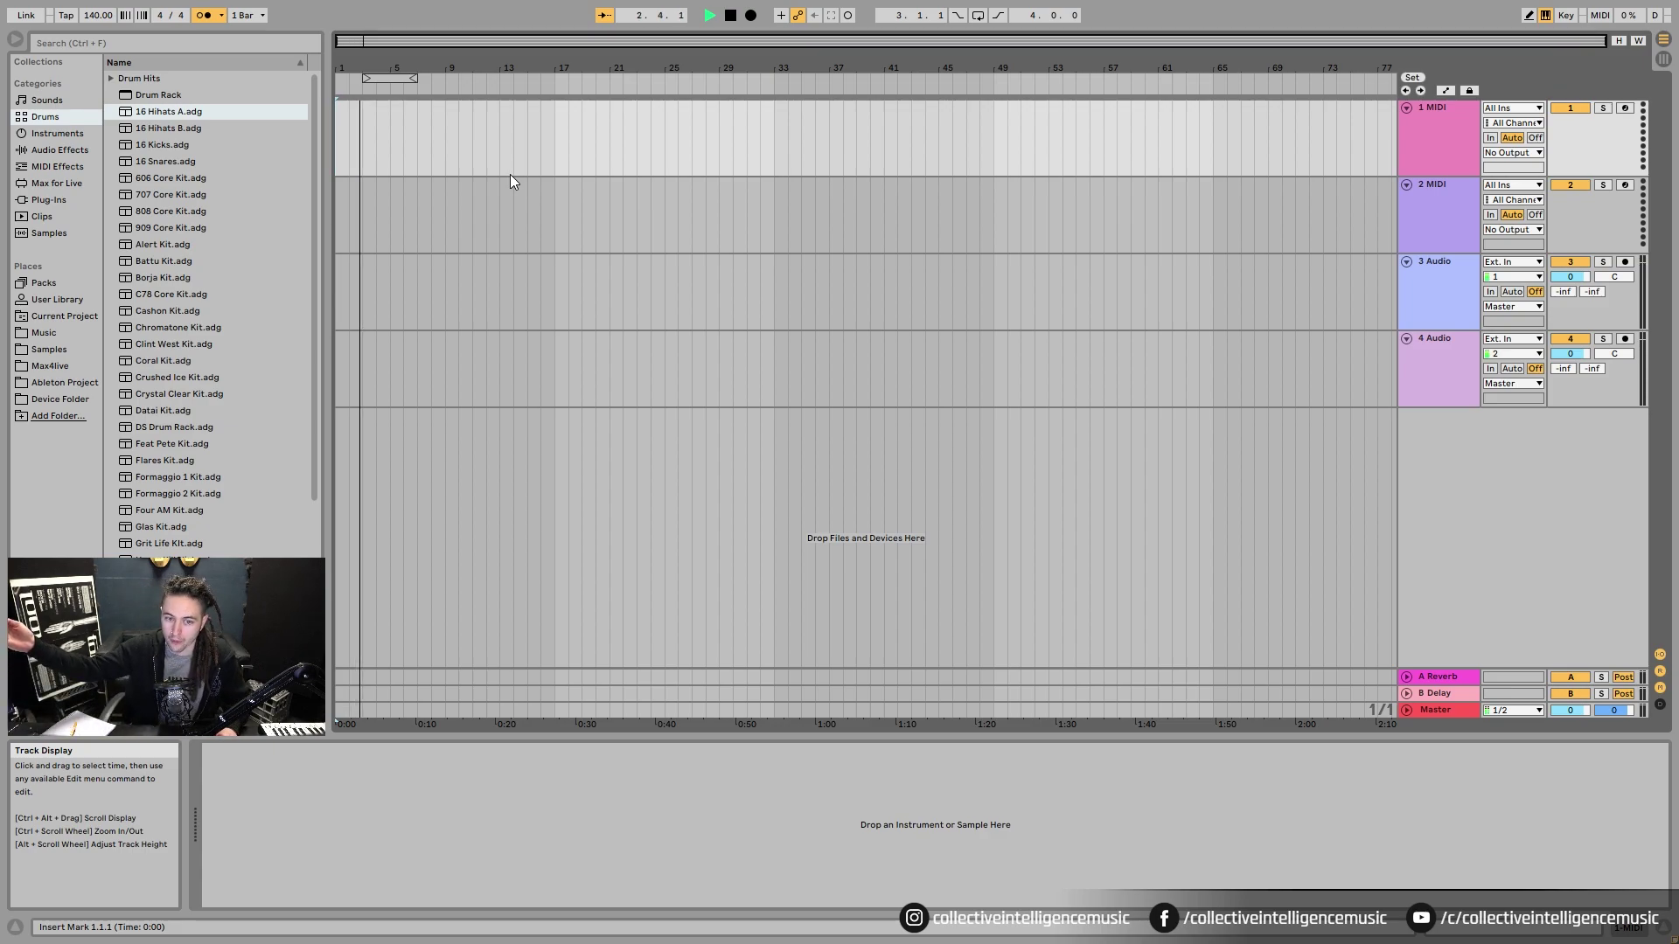
key("space")
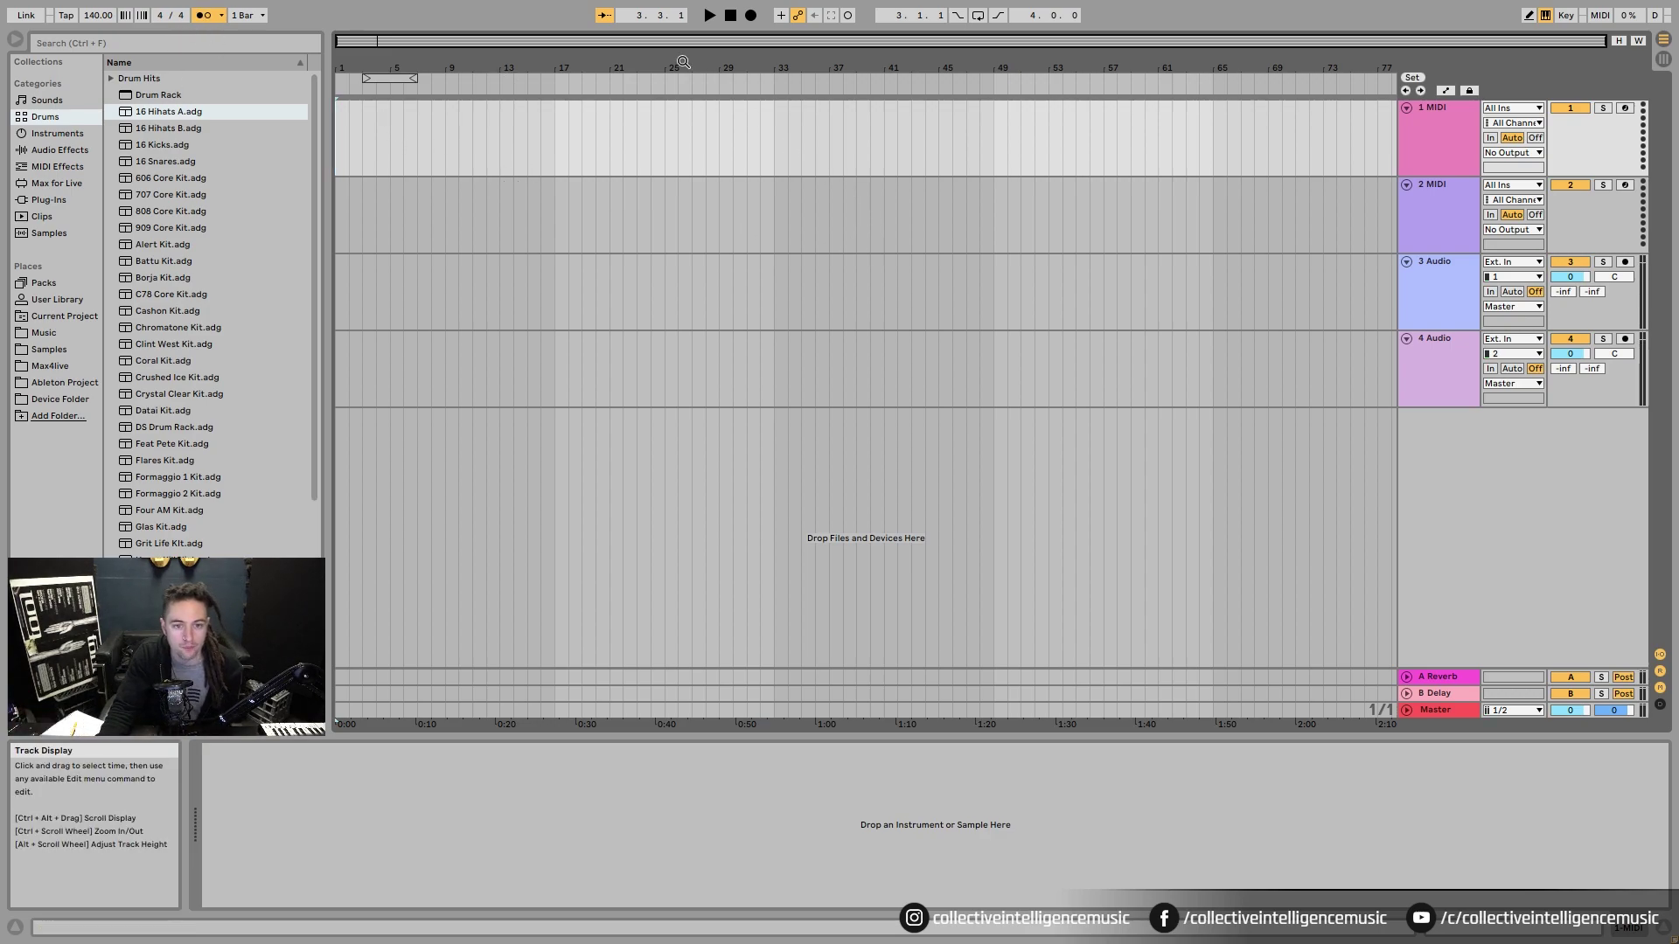
left_click(709, 14)
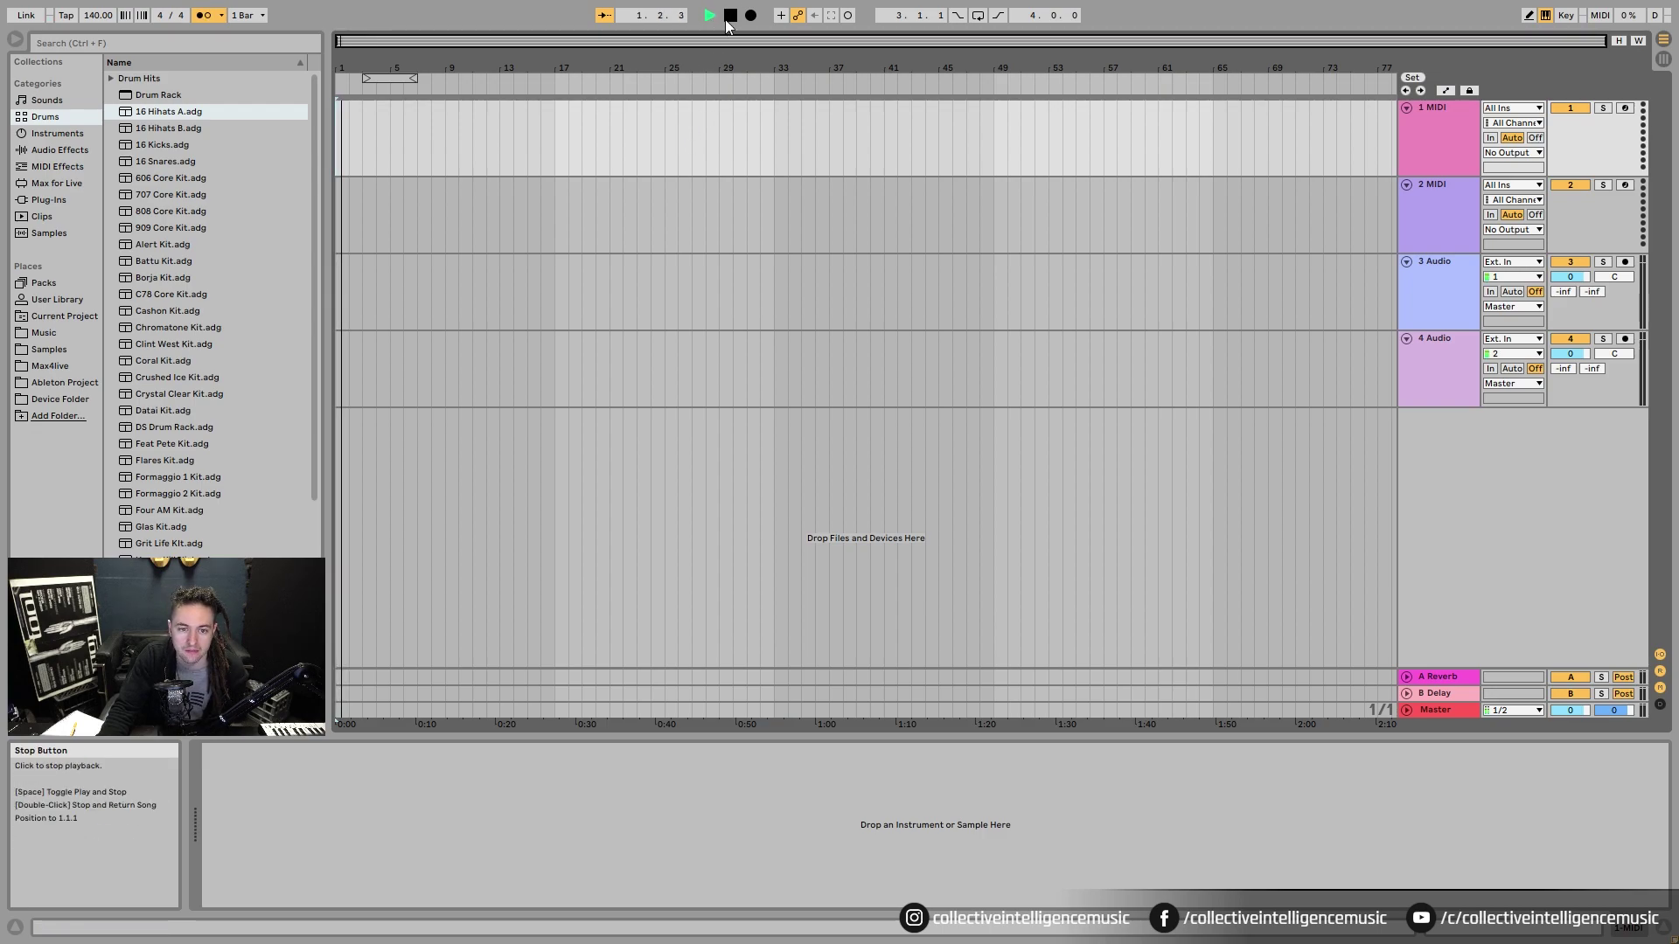
left_click(727, 21)
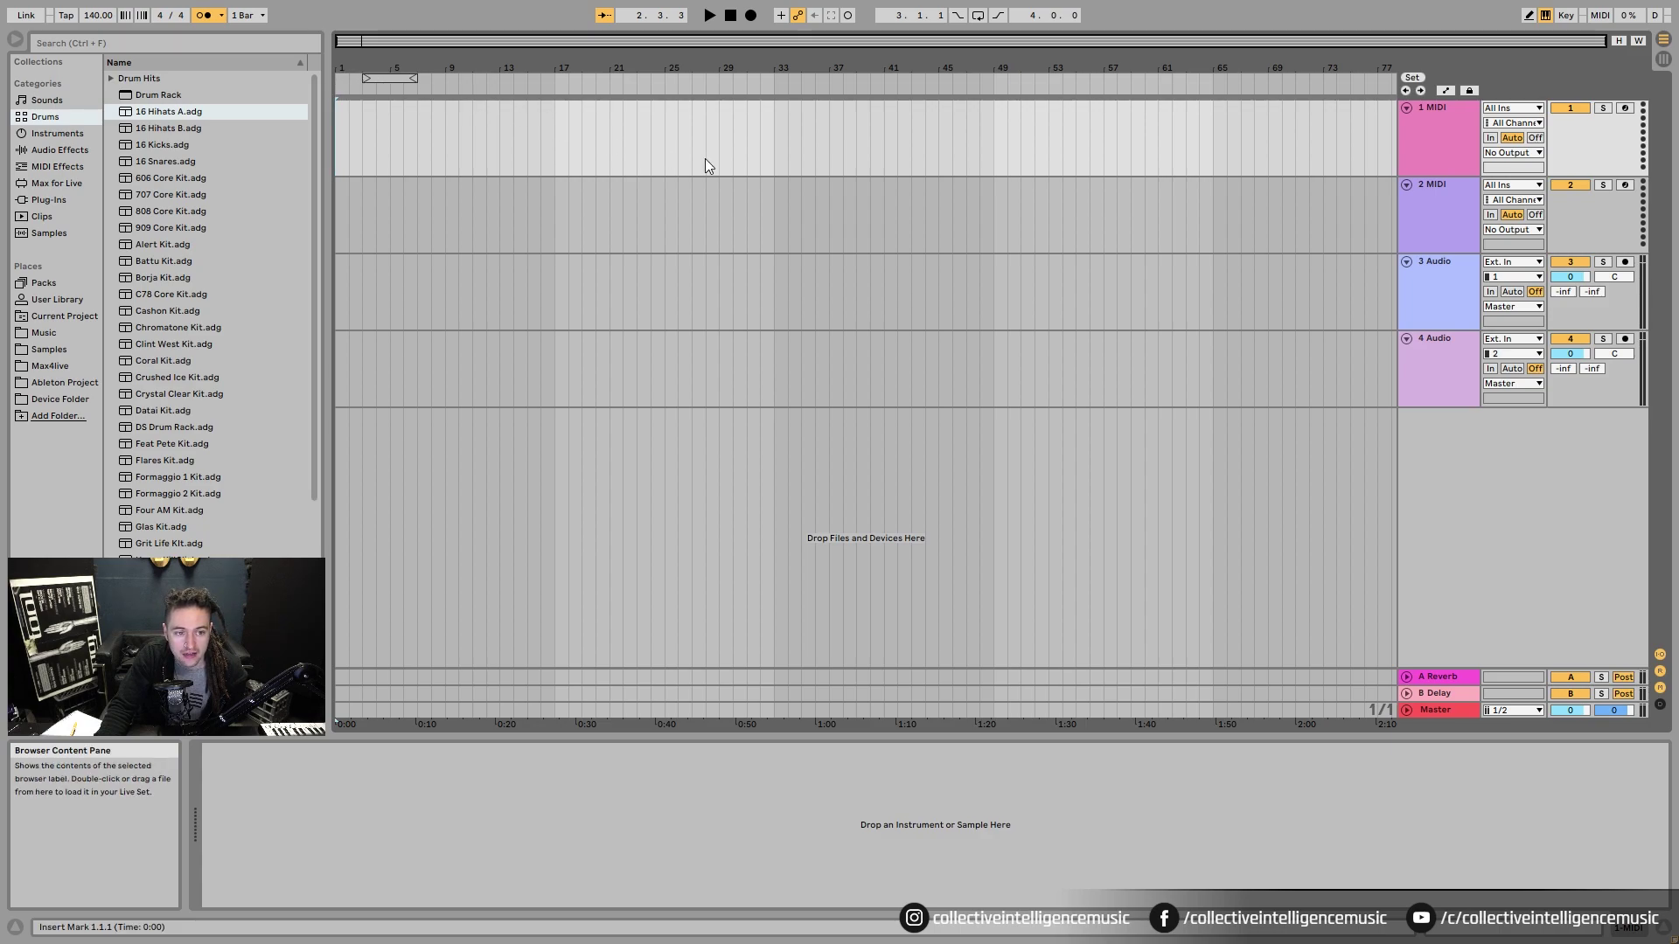
- Select bars 10 to 14 on the first MIDI track and compare the Session and Arrangement Views, ending in the Arrangement
left_click_drag(469, 151, 511, 162)
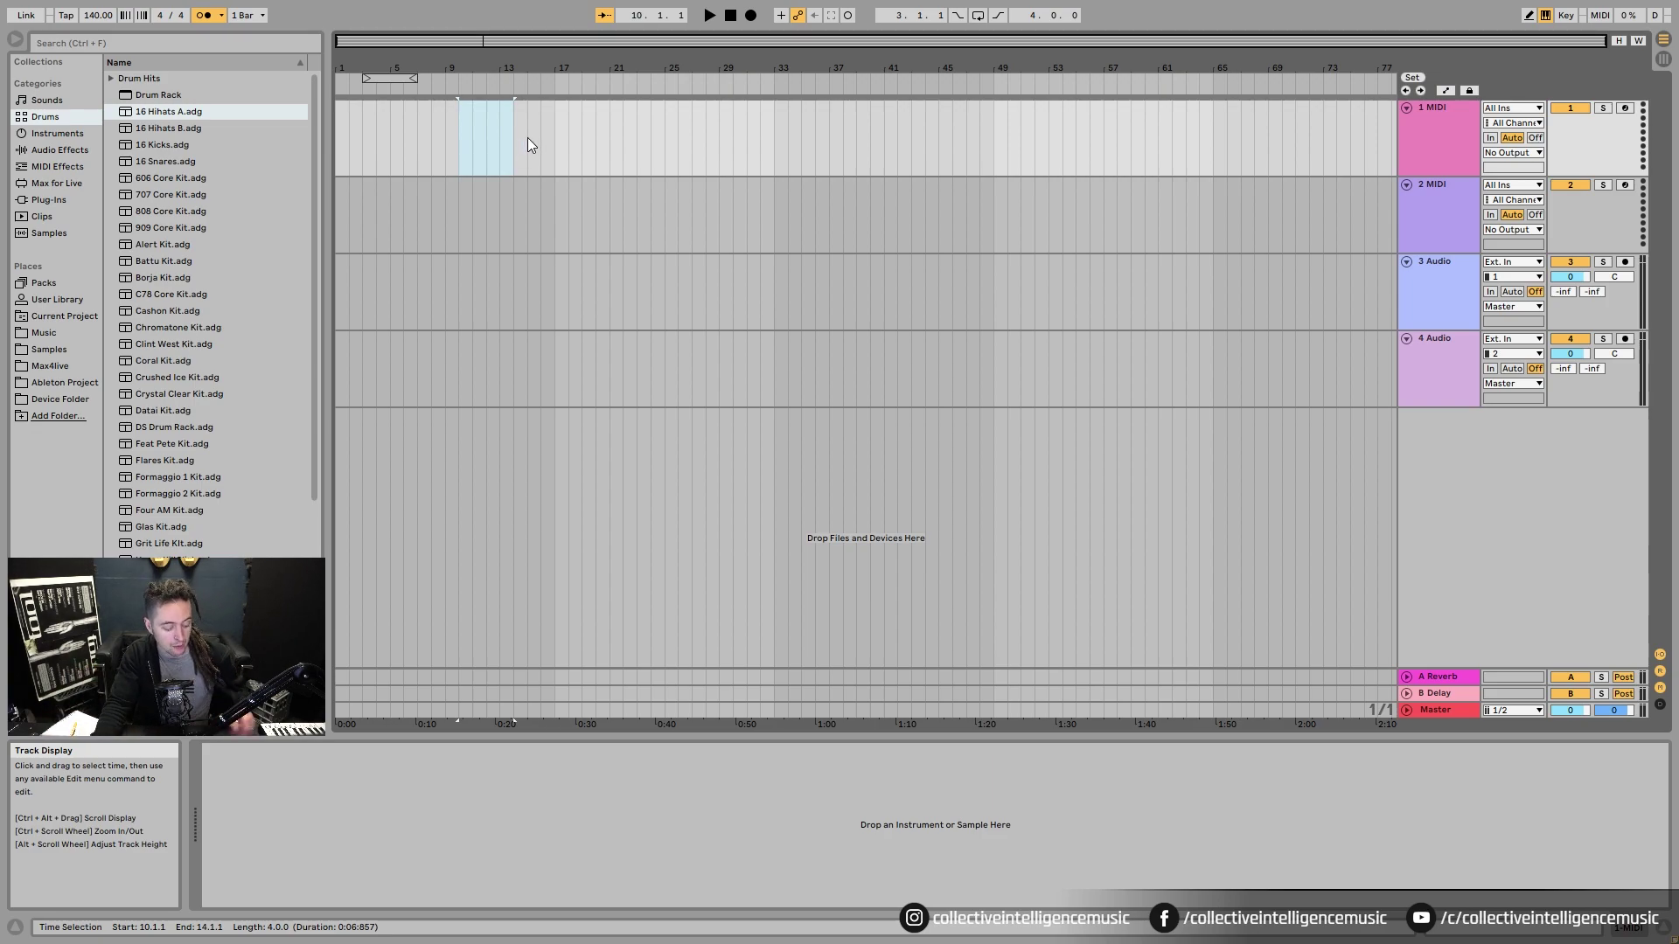
key("Tab")
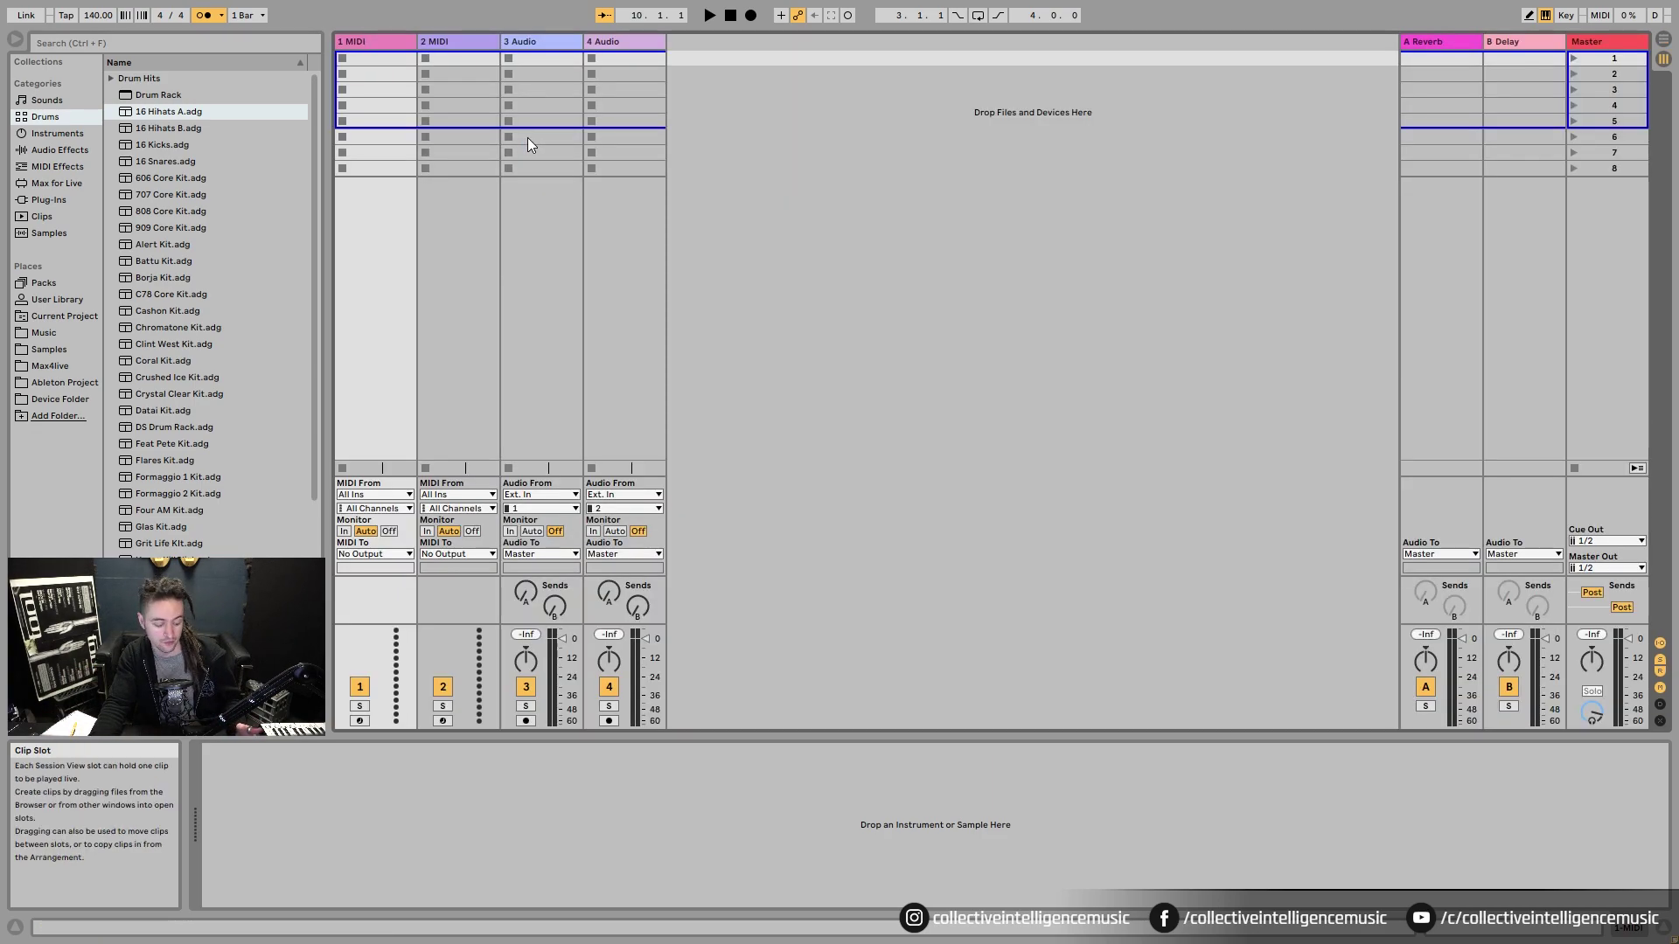
key("Tab")
key("Tab")
key("Tab")
key("Tab")
key("Tab")
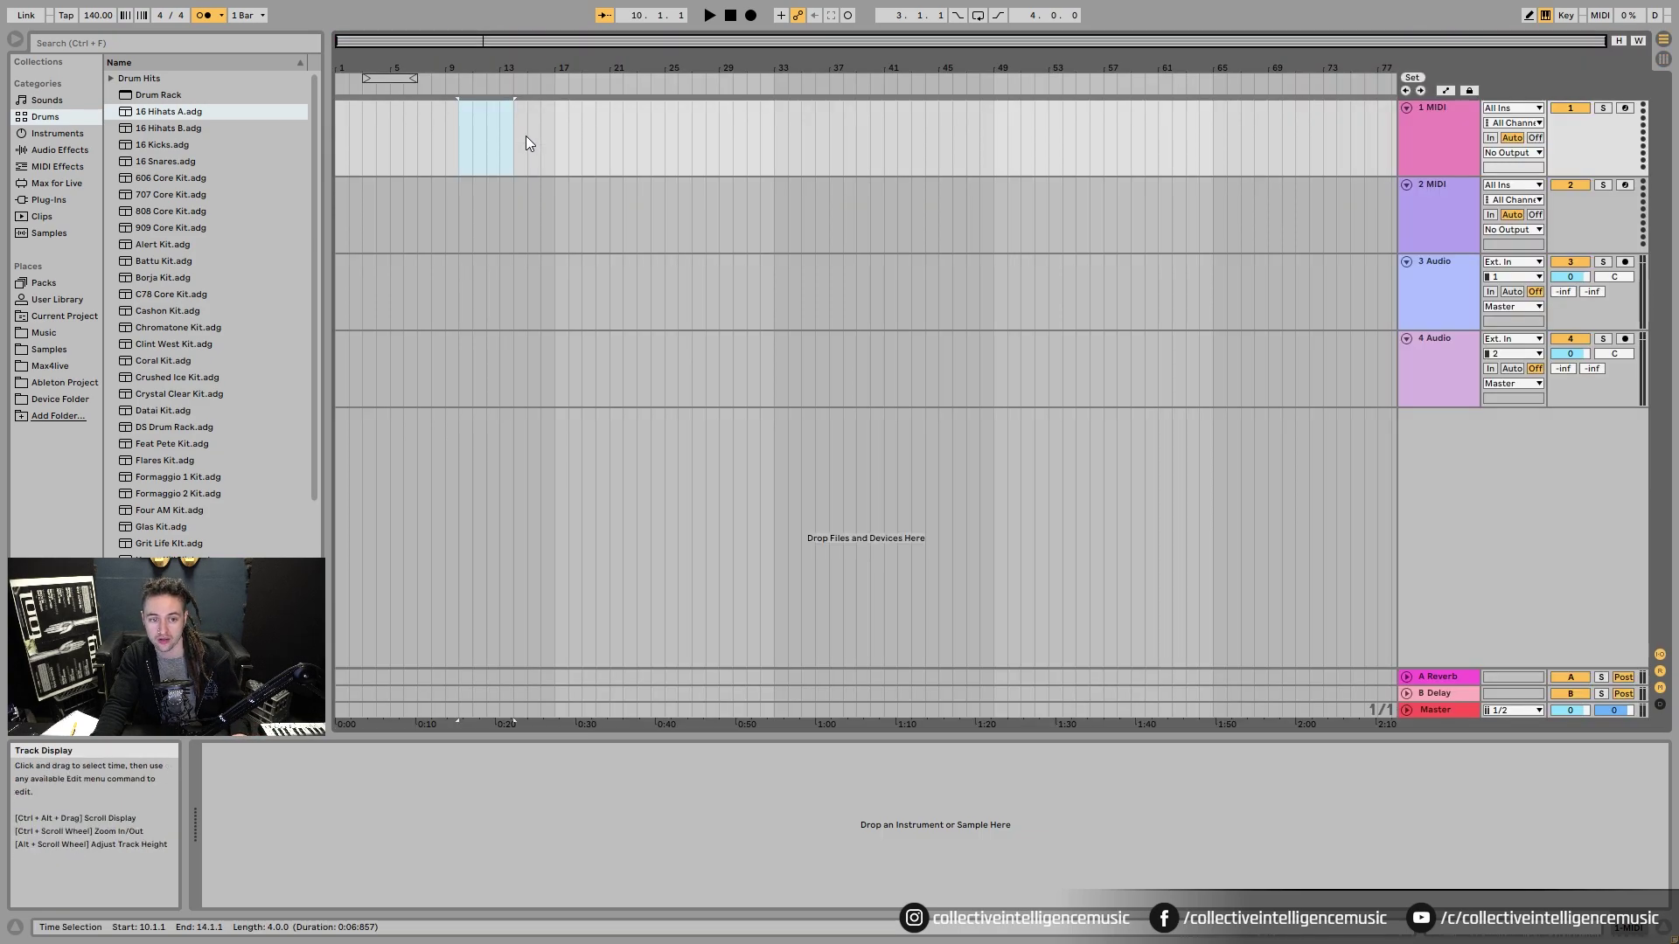
left_click(1664, 59)
left_click(1663, 40)
left_click(1663, 58)
left_click(1663, 40)
left_click(1663, 59)
left_click(1663, 40)
left_click(1663, 59)
left_click(1663, 40)
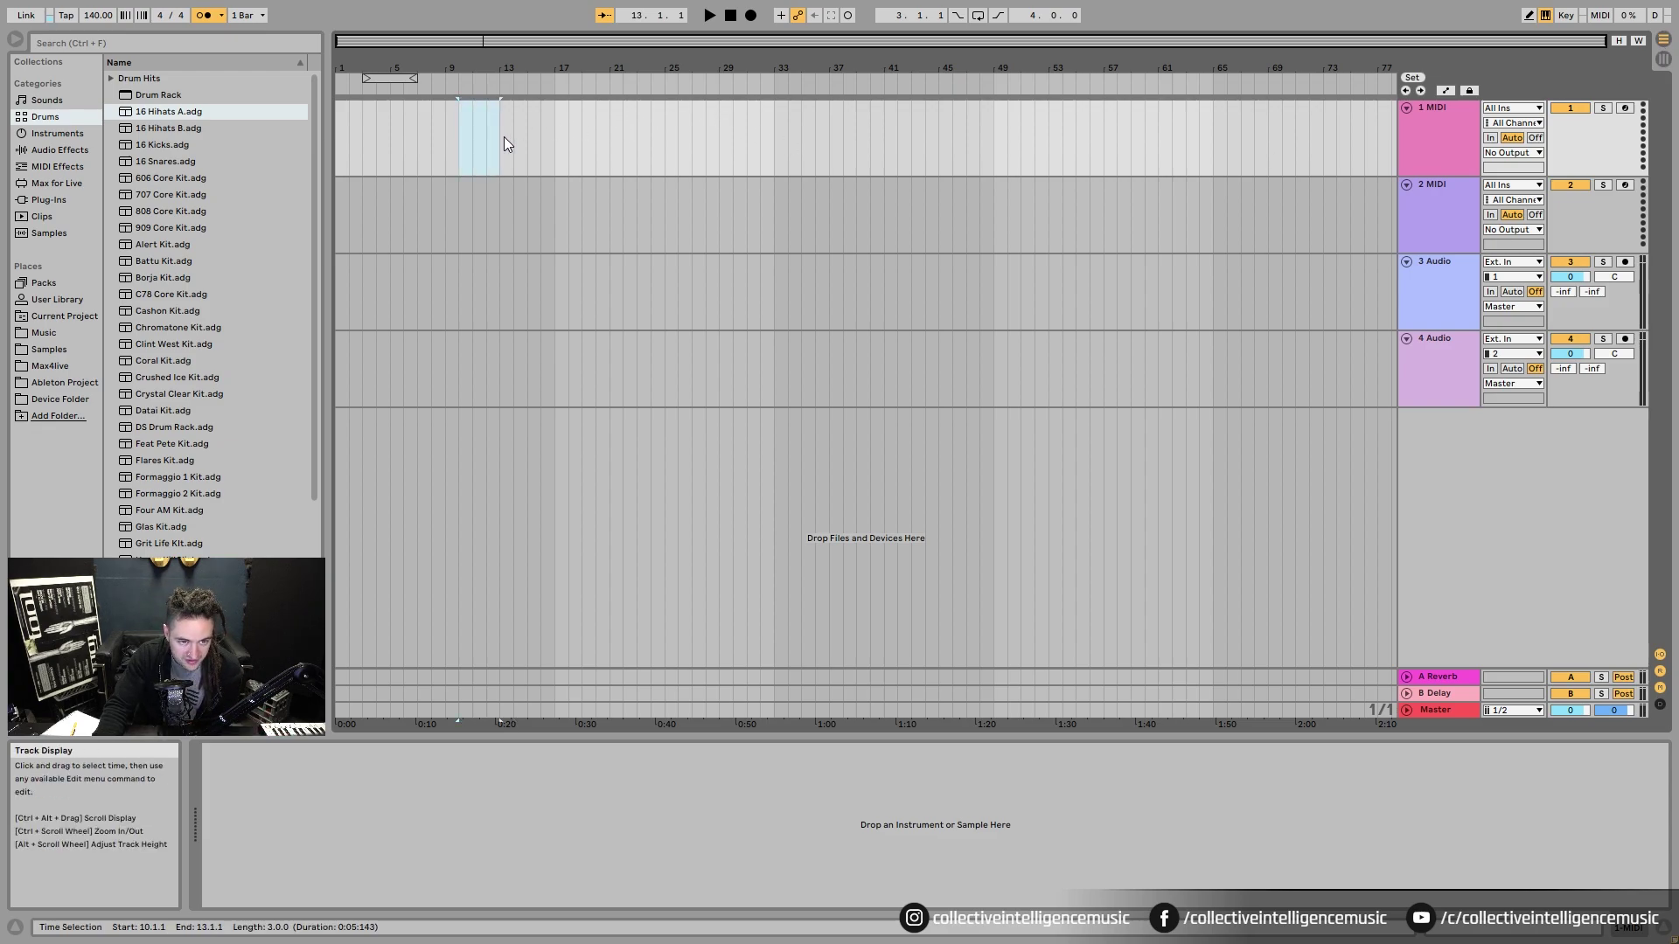
- Try time selections from bar 9 to 22 on the first MIDI track and from bar 43 onward across the first three tracks
left_click_drag(453, 140, 624, 163)
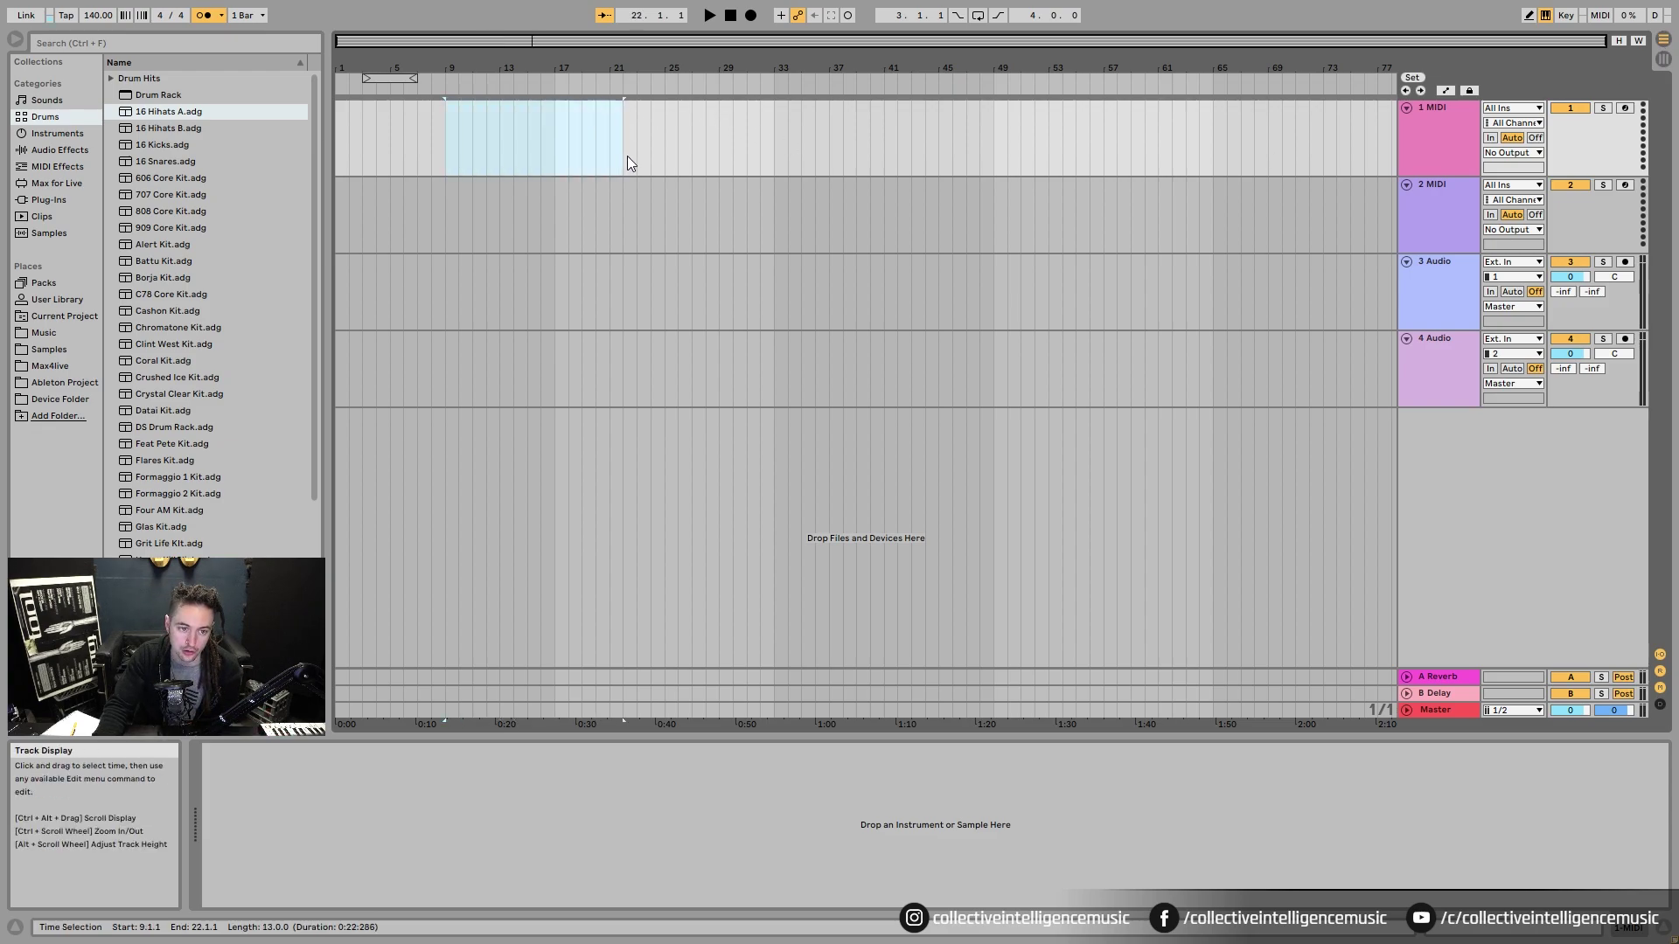
left_click_drag(1074, 186, 1130, 389)
left_click(362, 260)
left_click_drag(1310, 280, 911, 161)
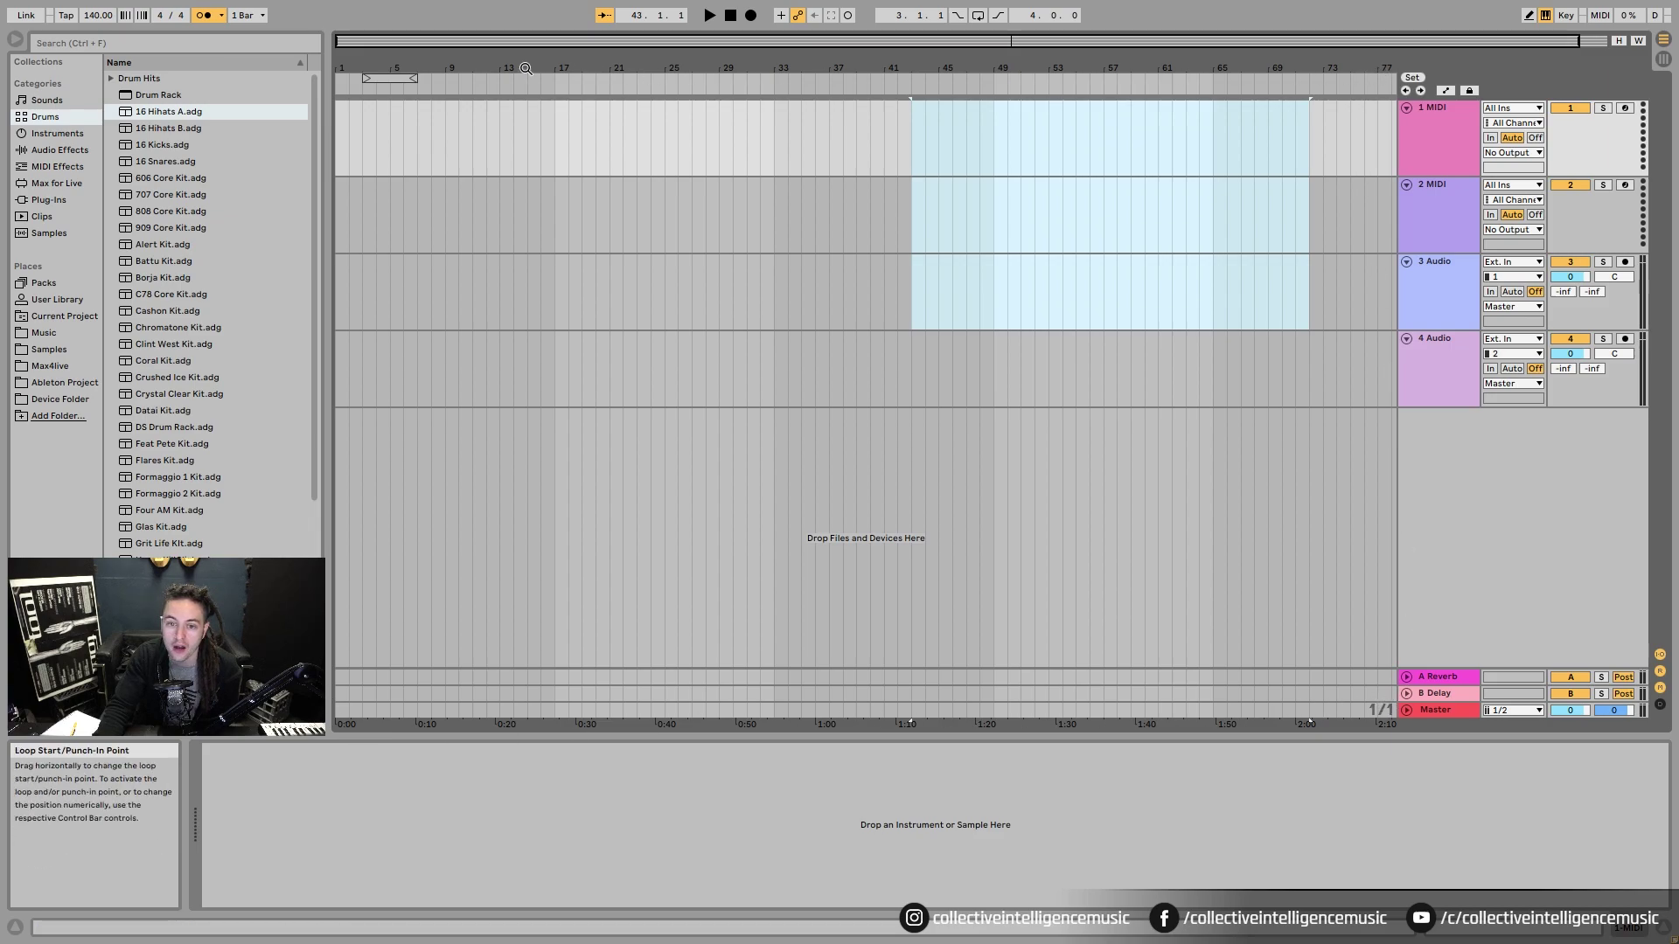
- Loop bars 3 to 56 on the first MIDI track, and change the loop to a single bar starting at 17.1.1
left_click_drag(364, 154, 1086, 146)
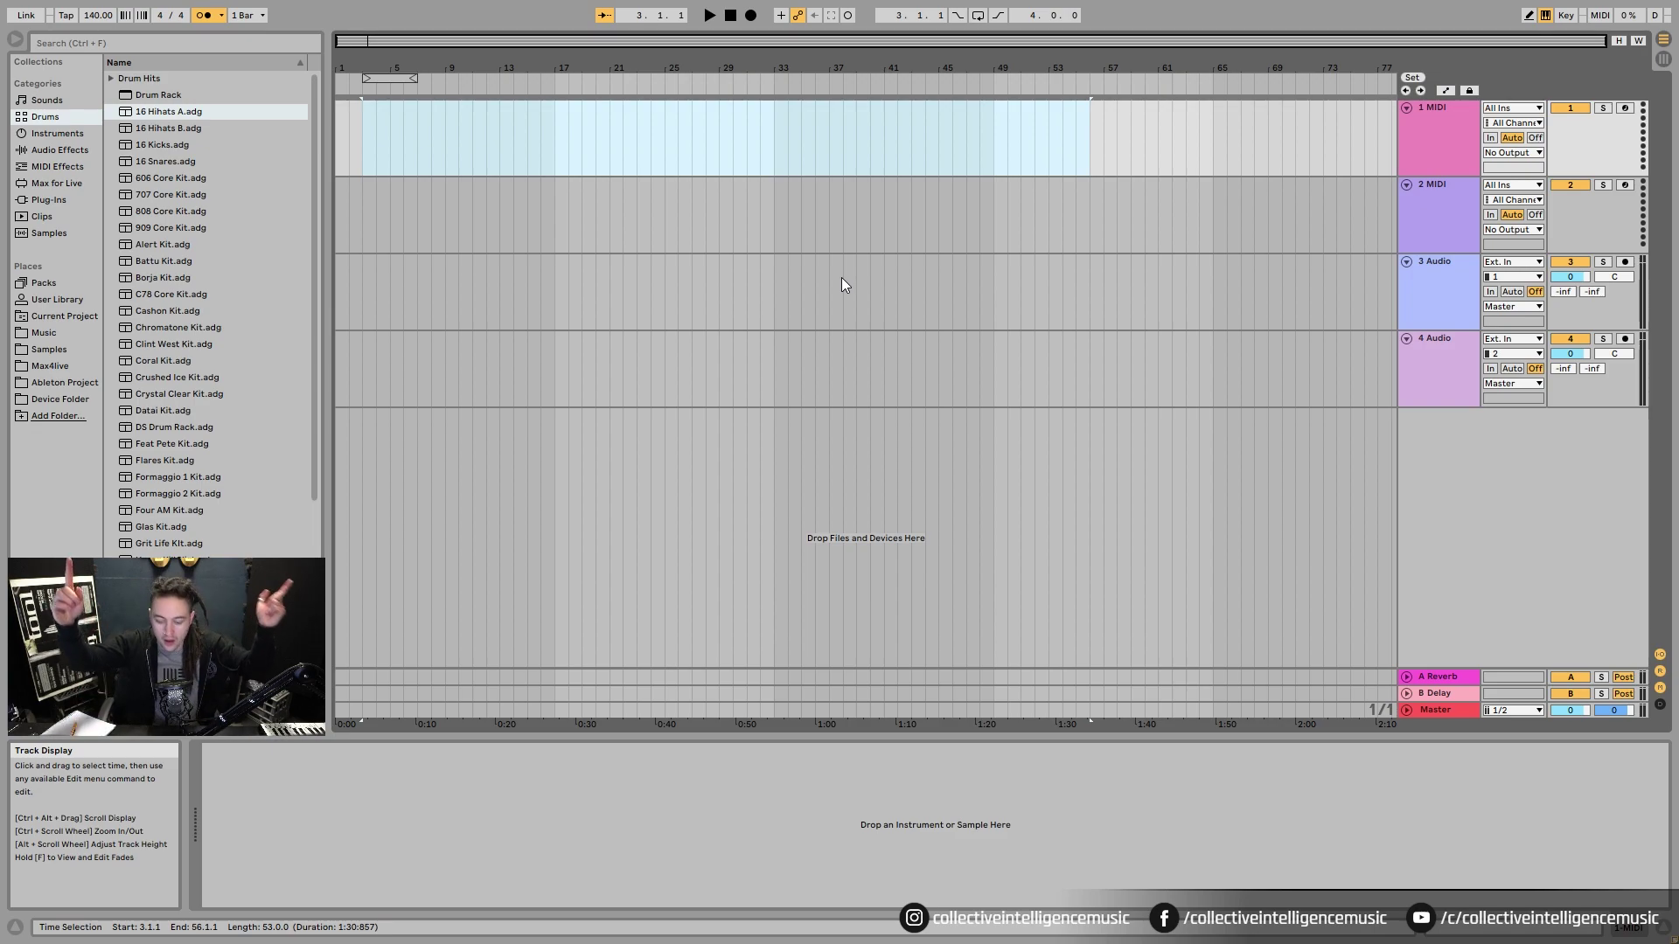
key("ctrl+l")
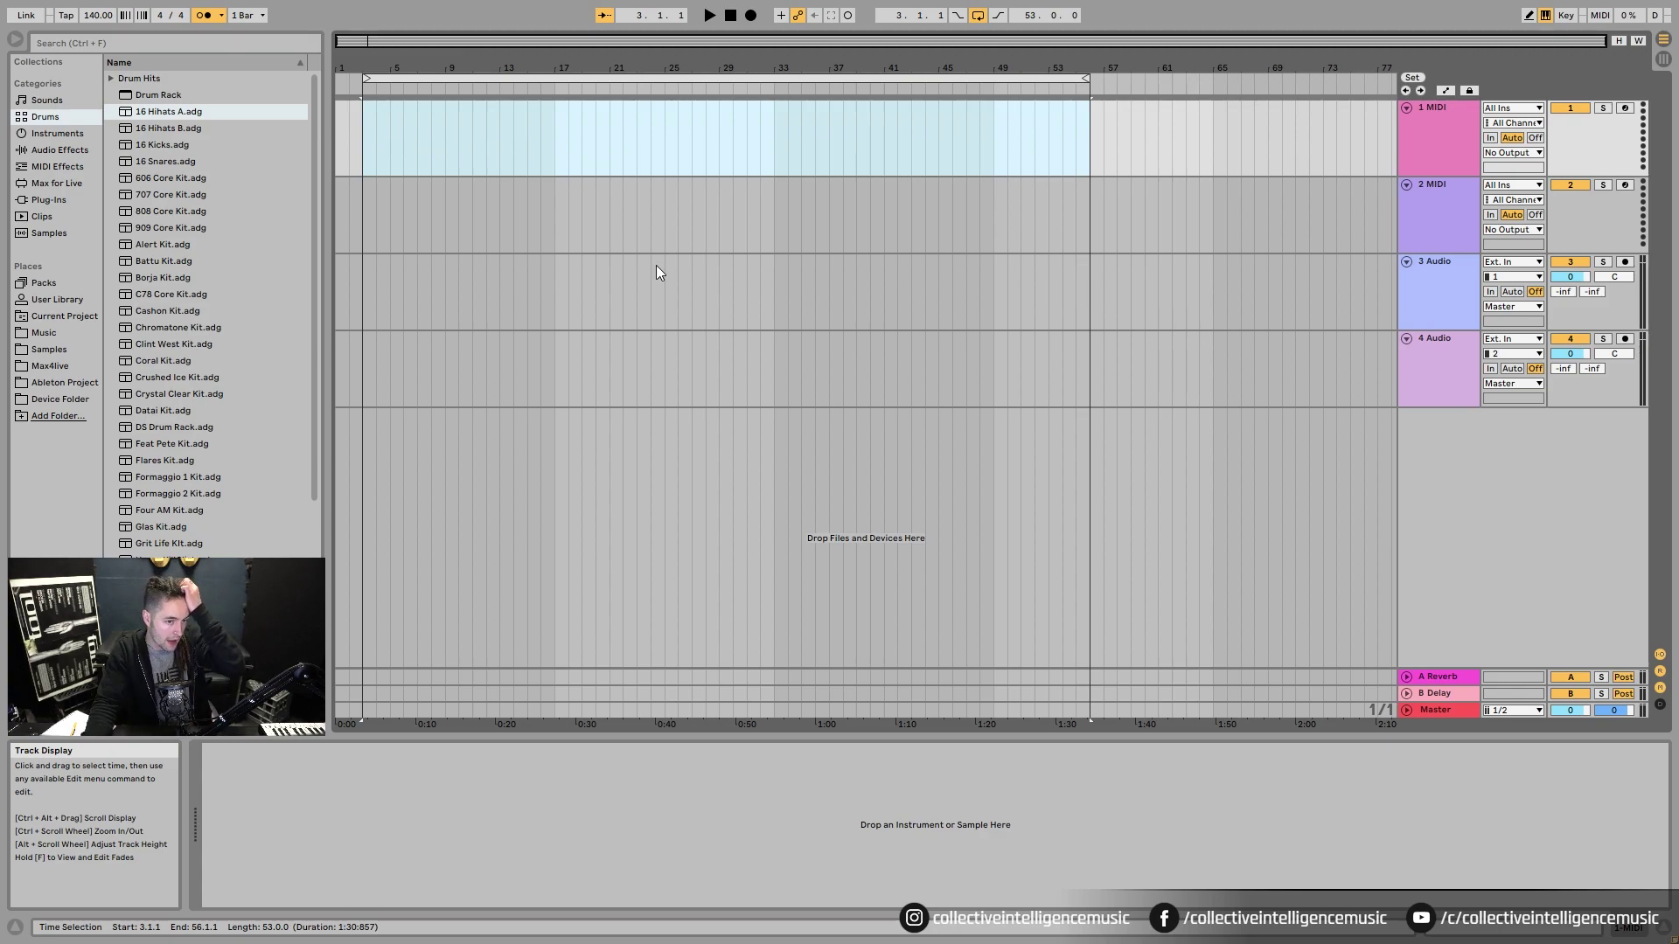
left_click_drag(559, 148, 575, 161)
key("ctrl+l")
- Select several bar ranges on the first MIDI track, finishing with 1.1.1 to 61.1.1
left_click_drag(773, 149, 788, 145)
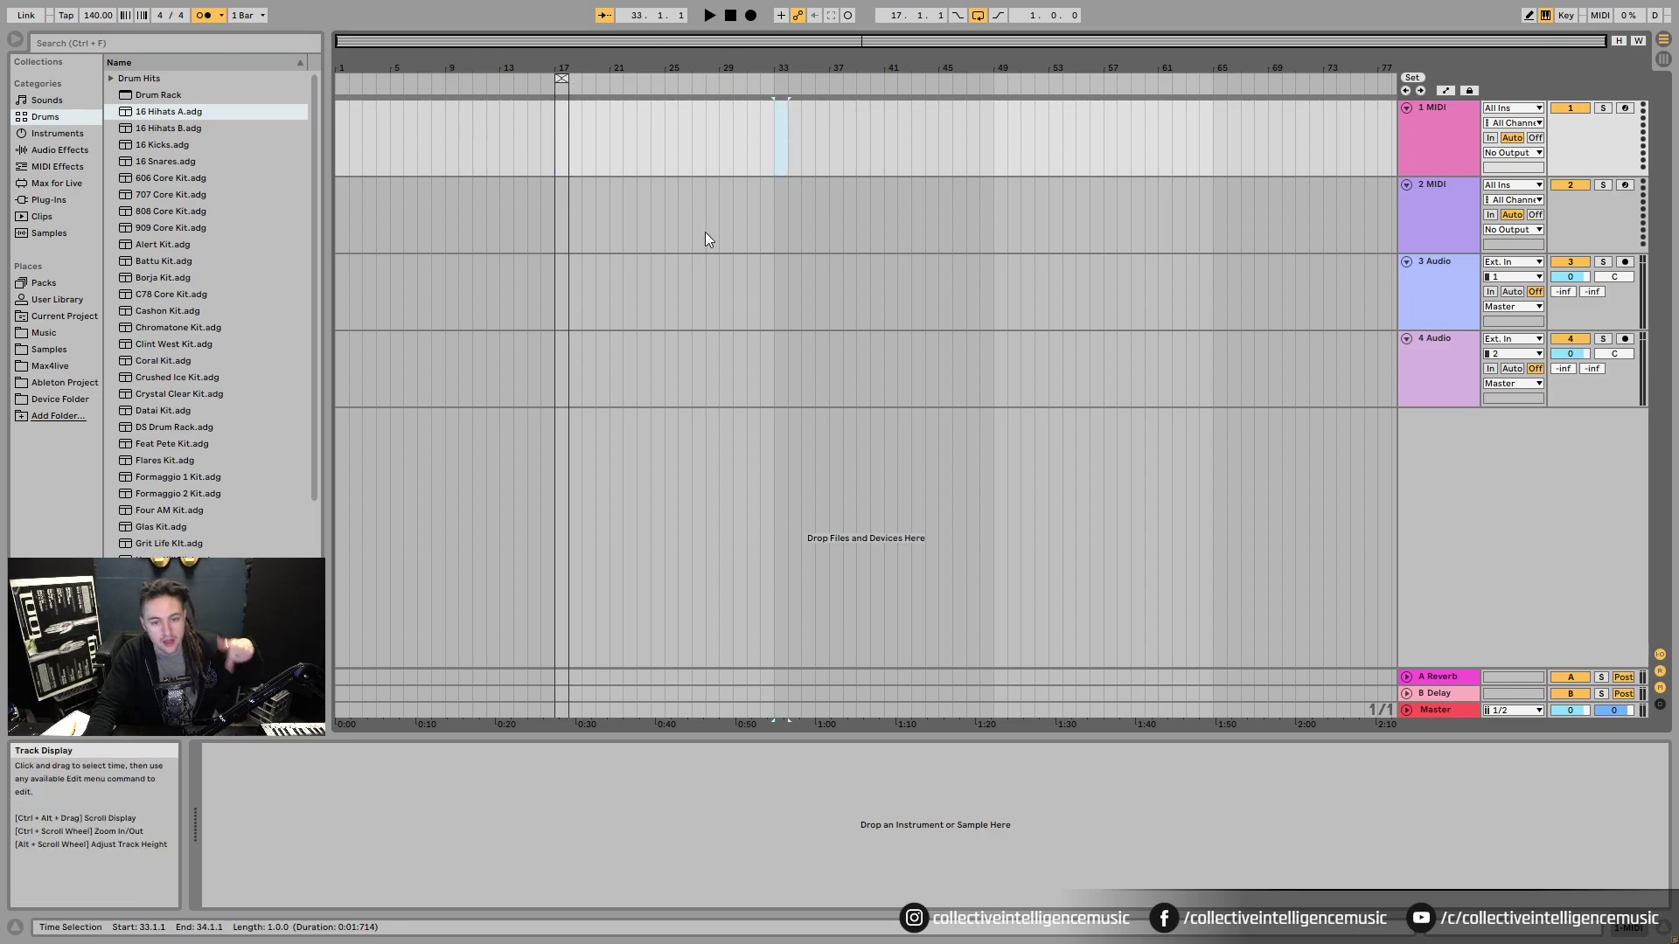
left_click(337, 149)
left_click_drag(348, 147, 855, 144)
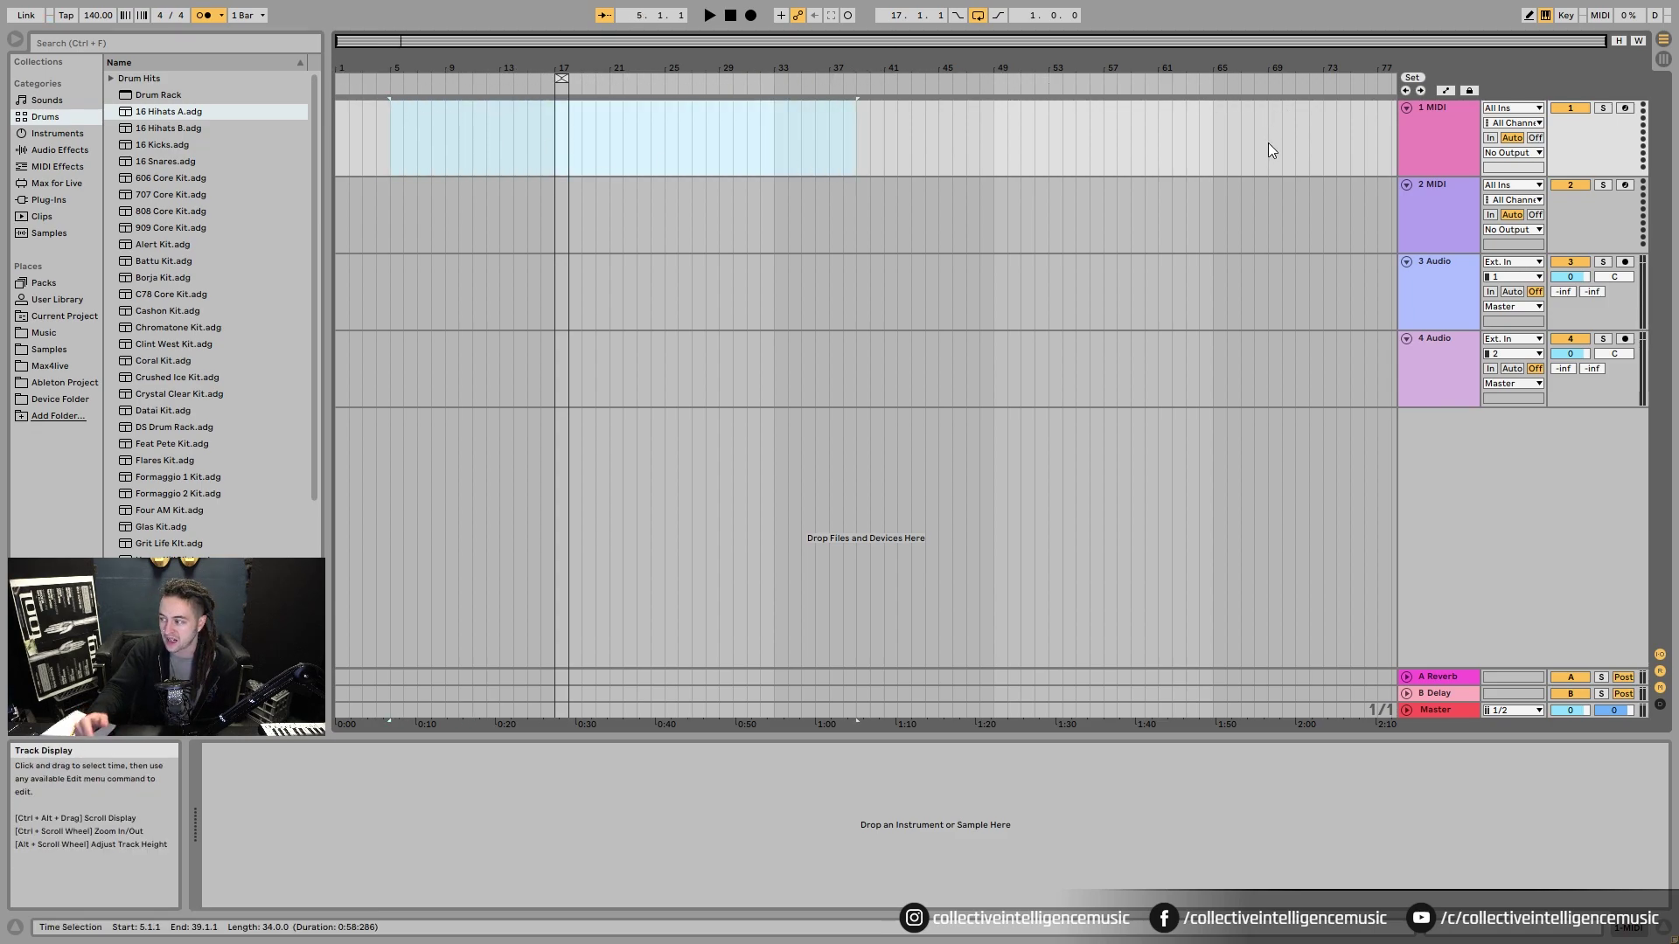
left_click_drag(343, 147, 1158, 138)
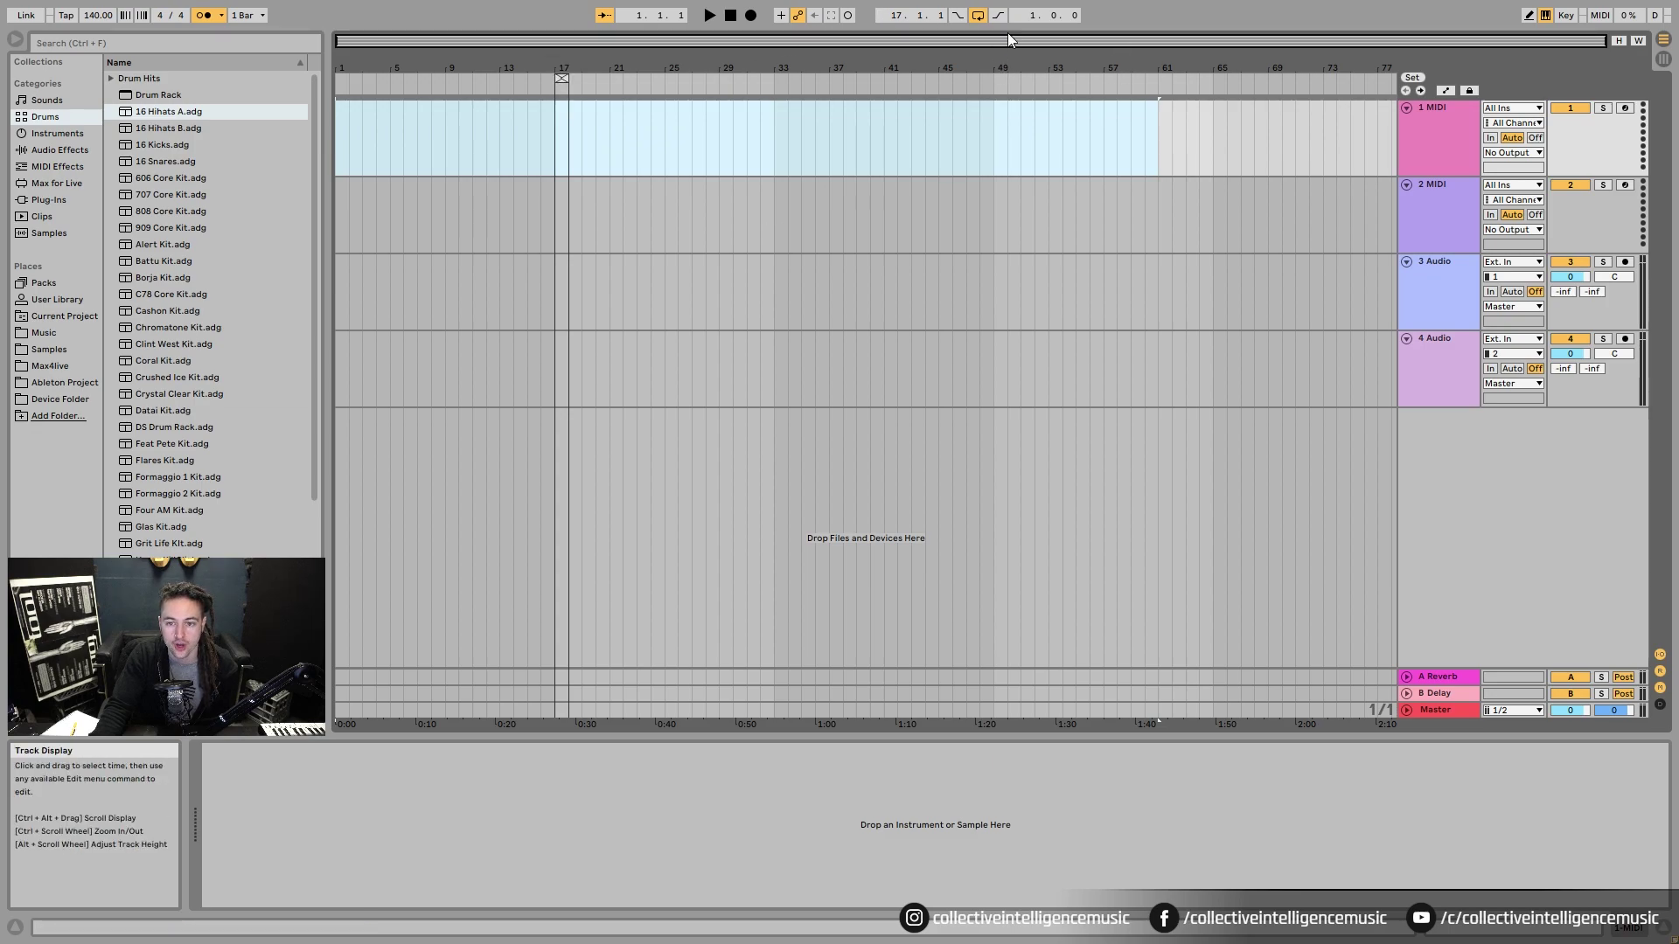
- Set the loop length to 13 bars and place the insert marker at 31.1.1 on the first MIDI track
left_click_drag(1032, 16, 1031, 3)
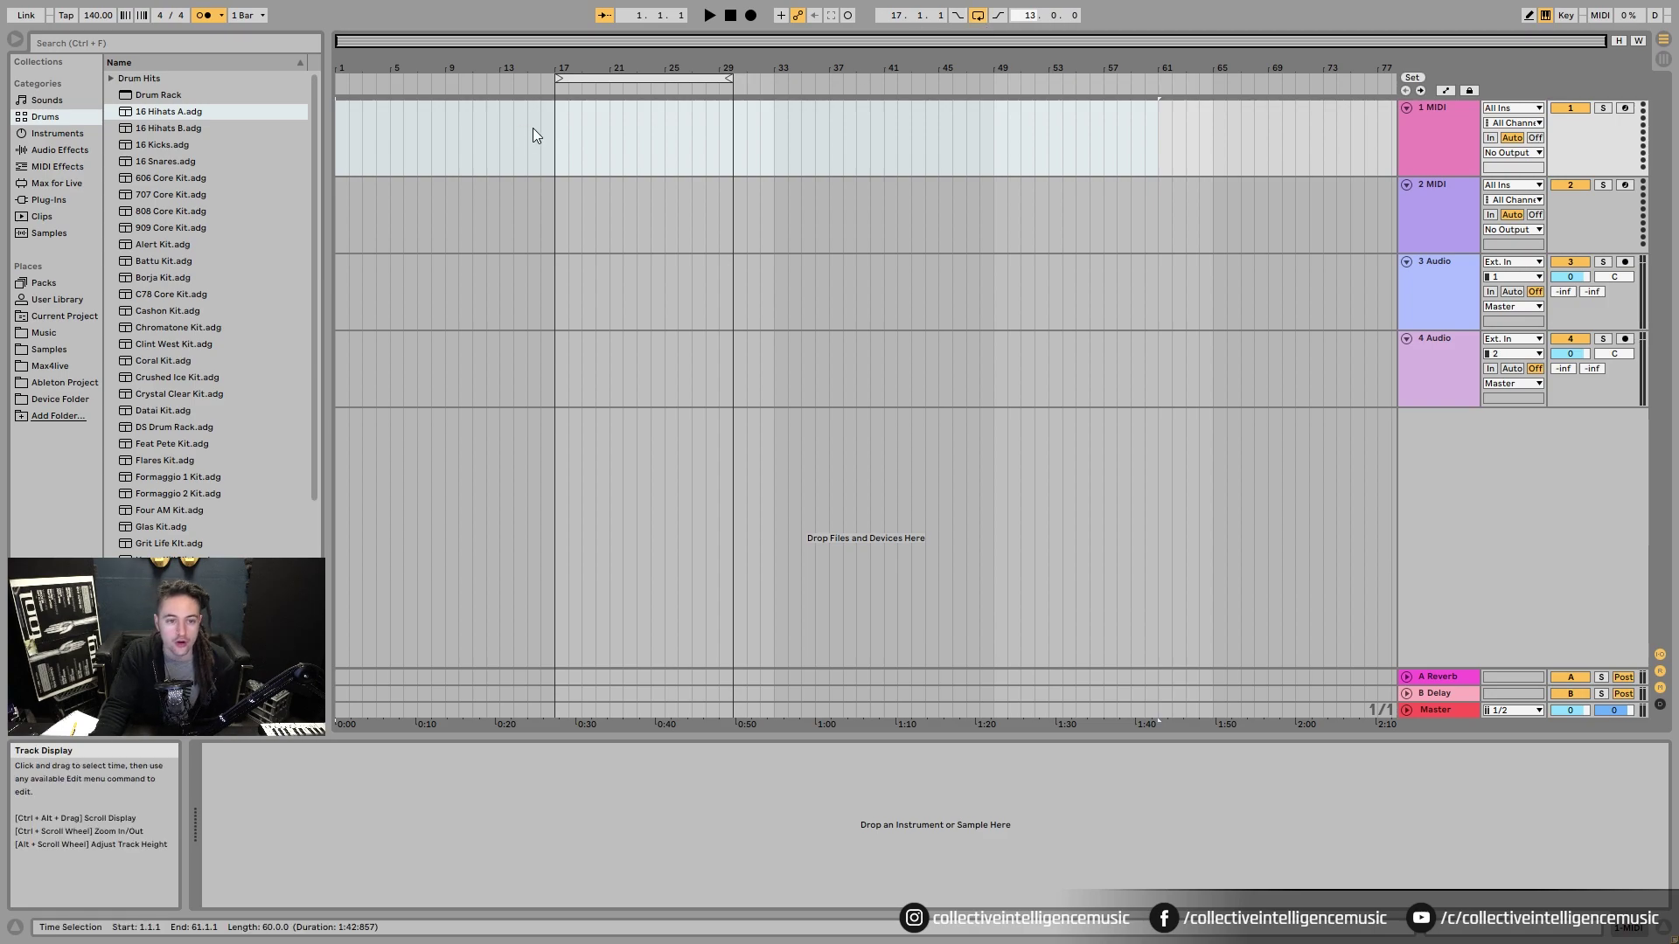
left_click(712, 135)
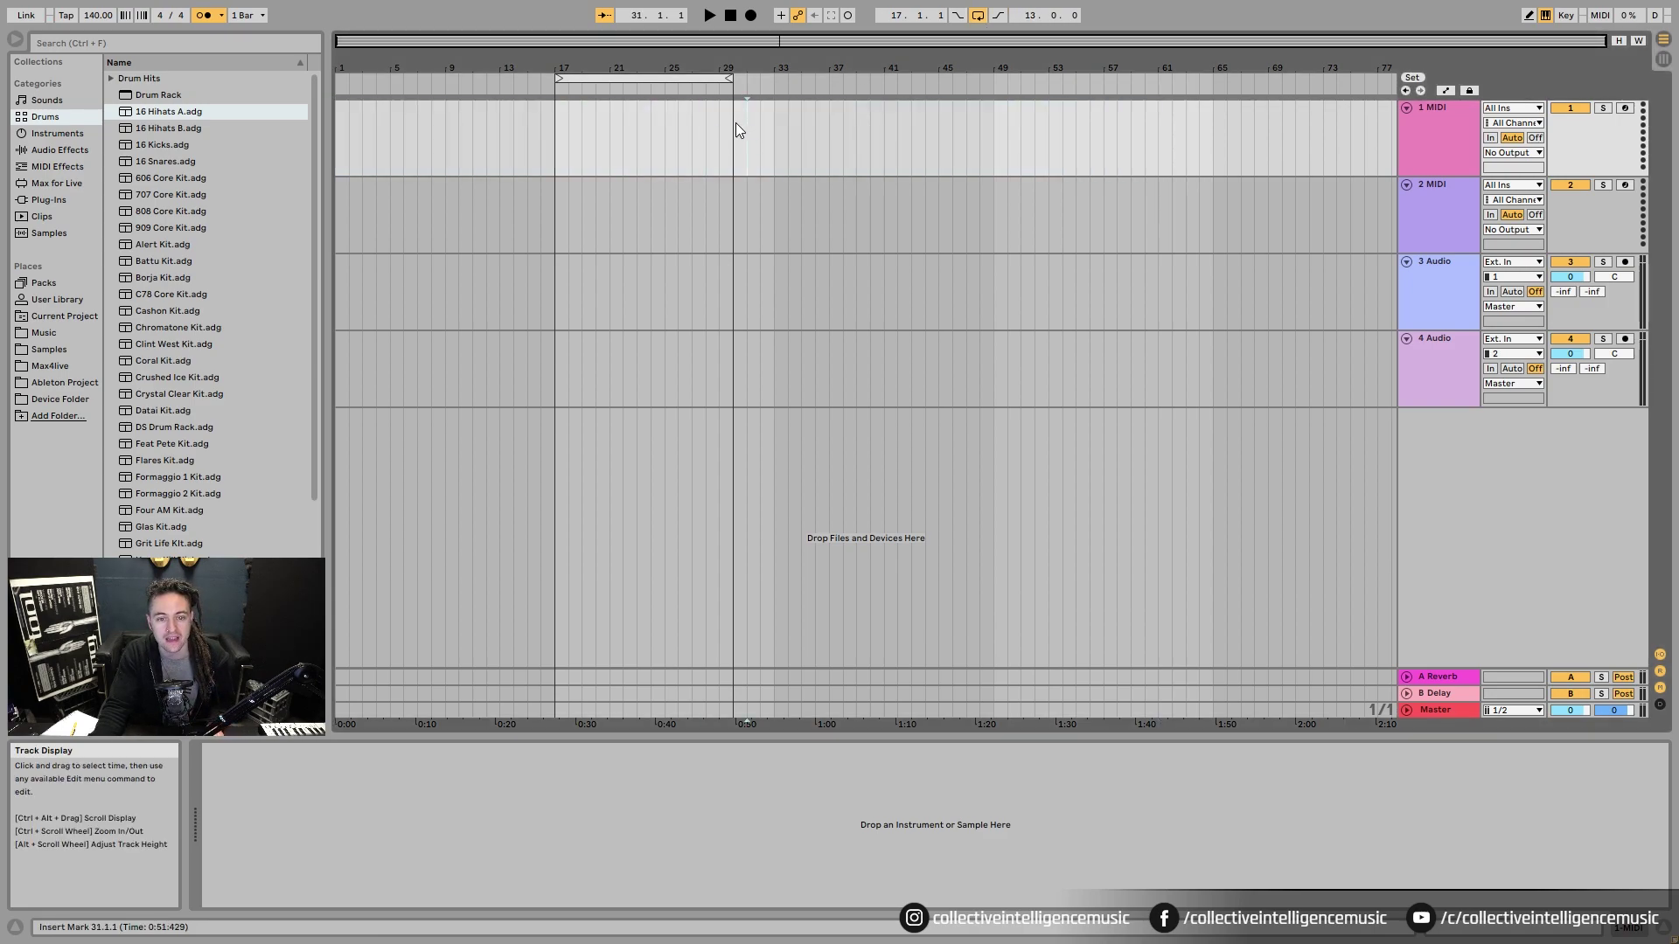
- Play briefly from 29.1.1 inside the loop and from 31.1.1 beyond it, and place the insert marker near bar 13
left_click(721, 124)
key("space")
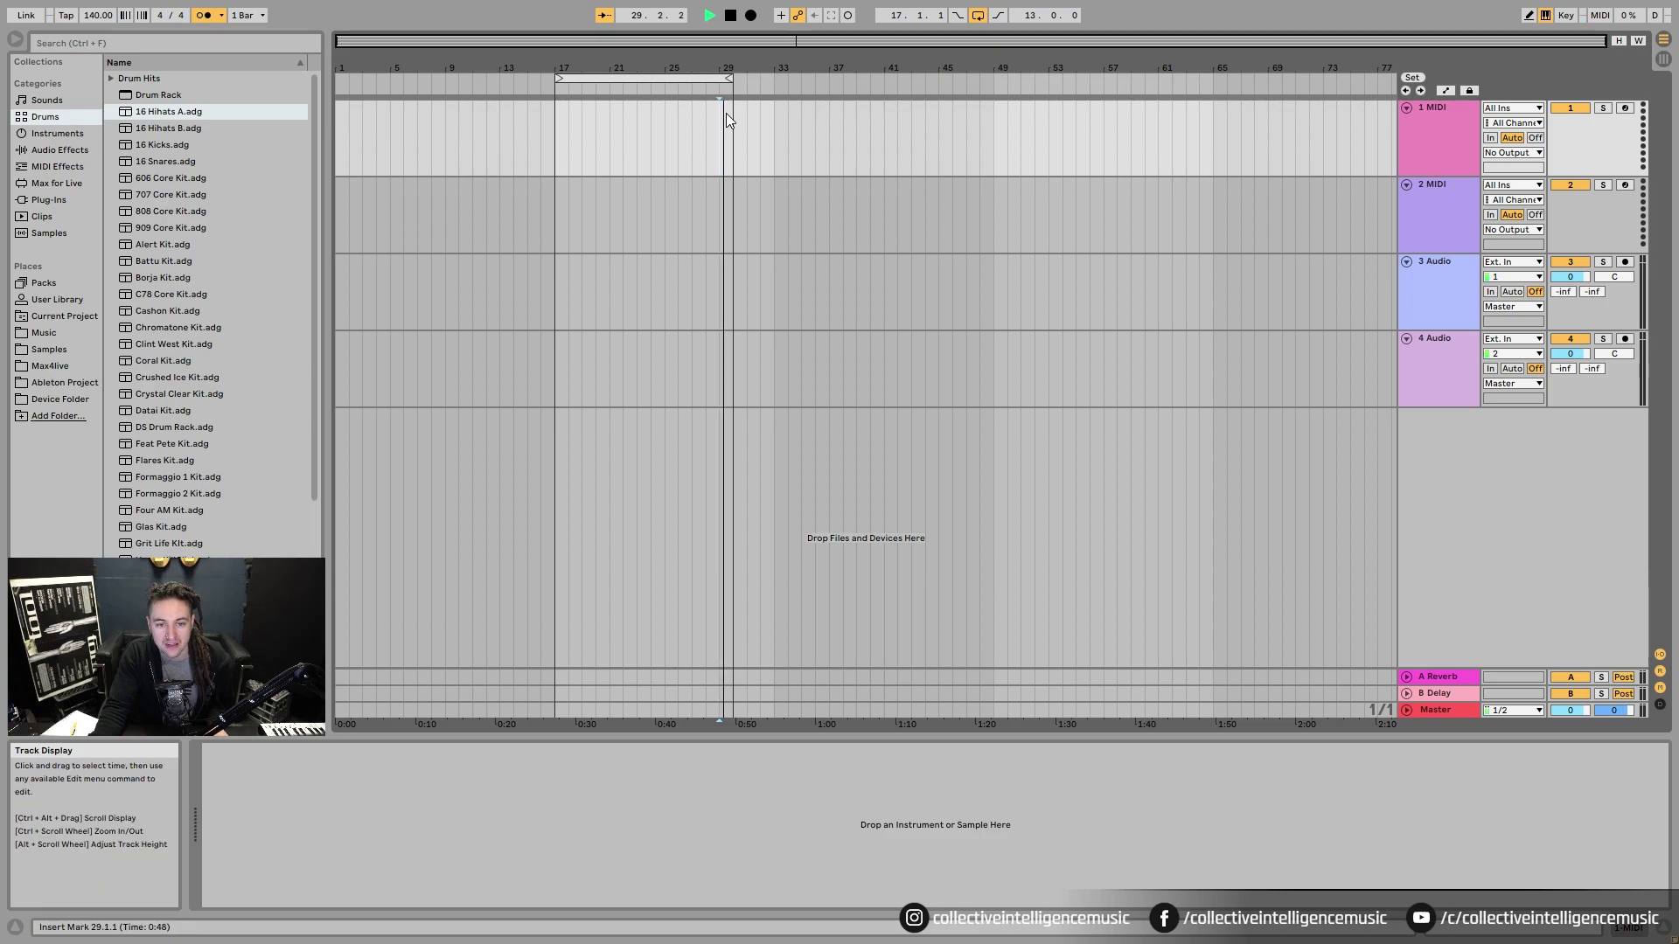
key("space")
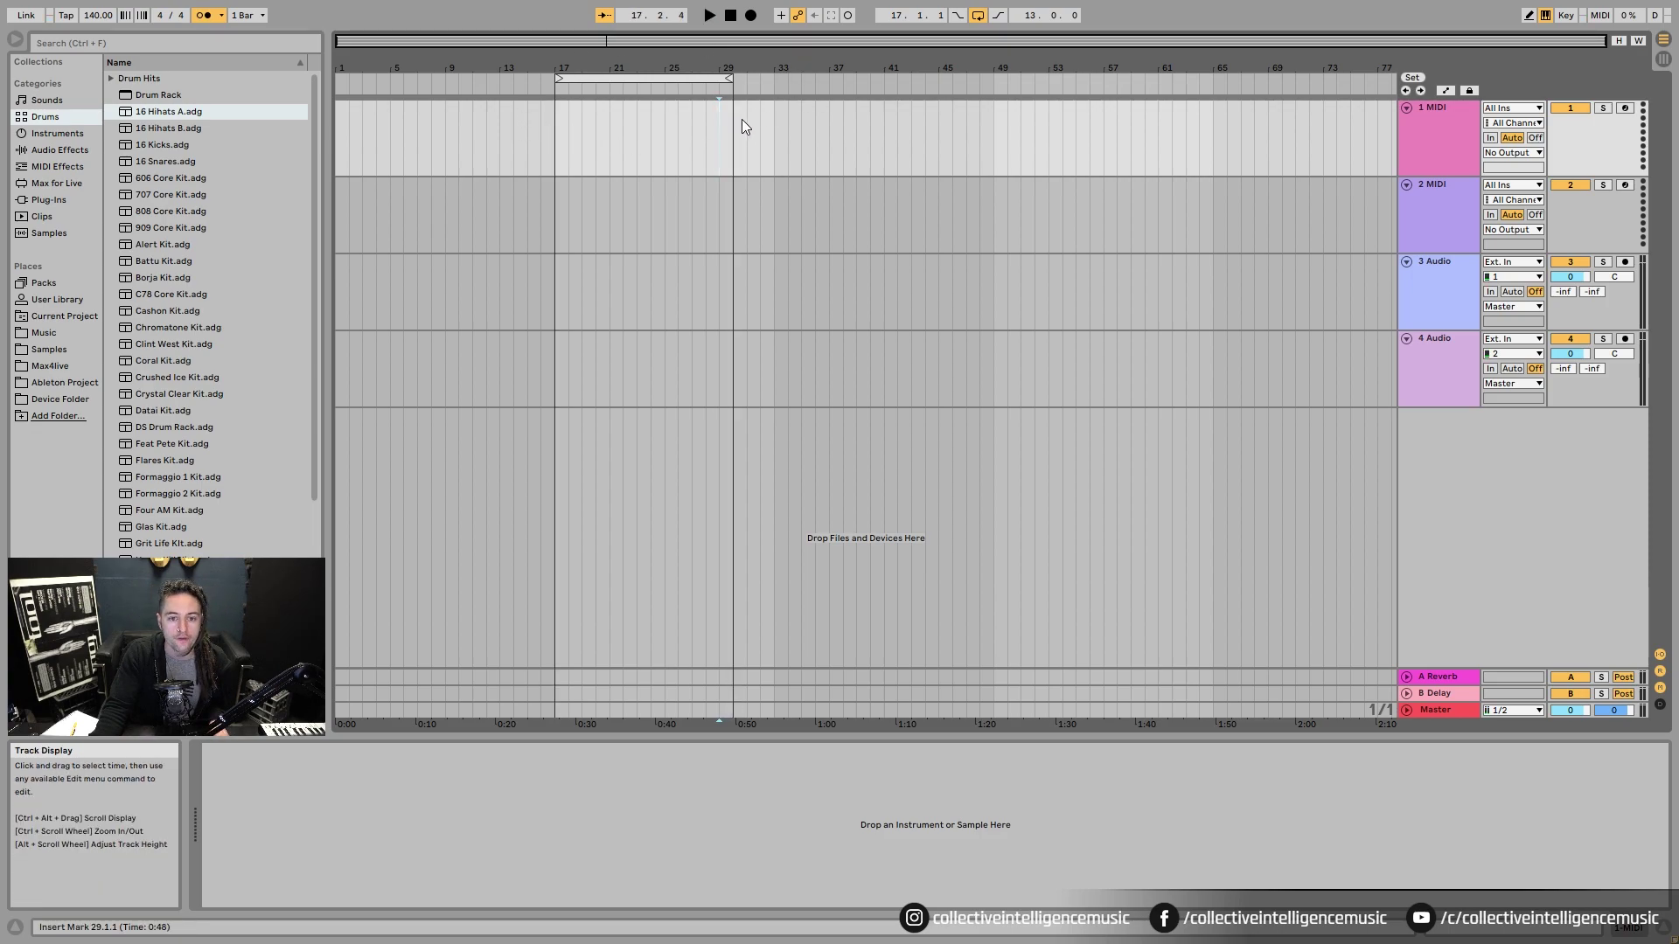
key("space")
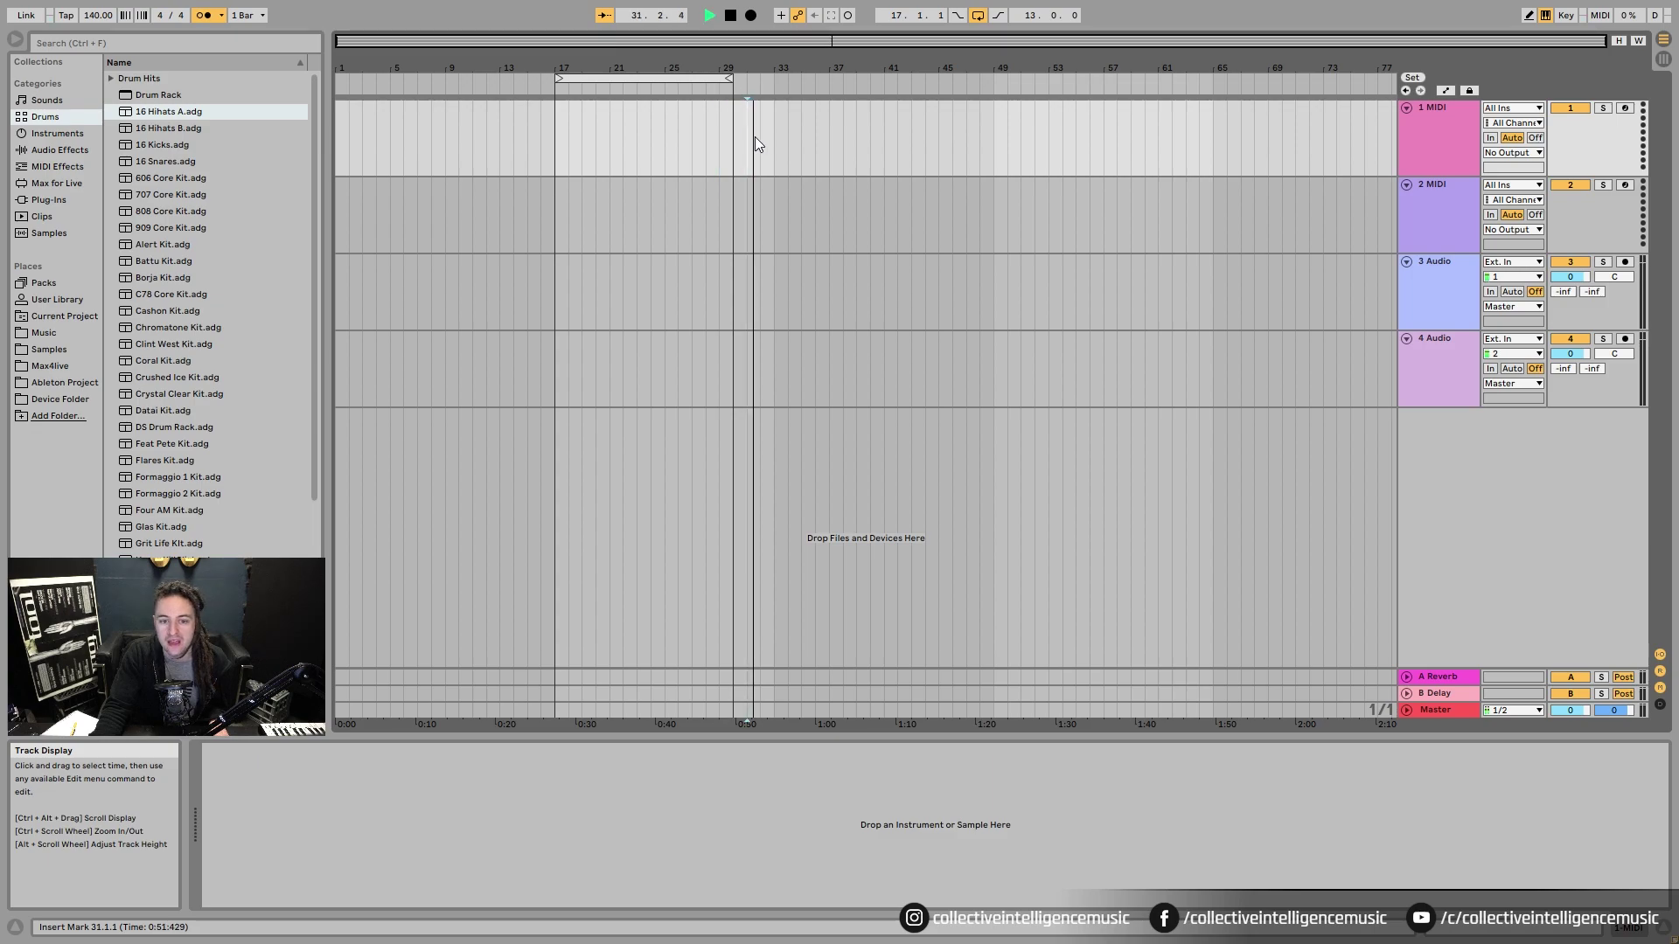
key("space")
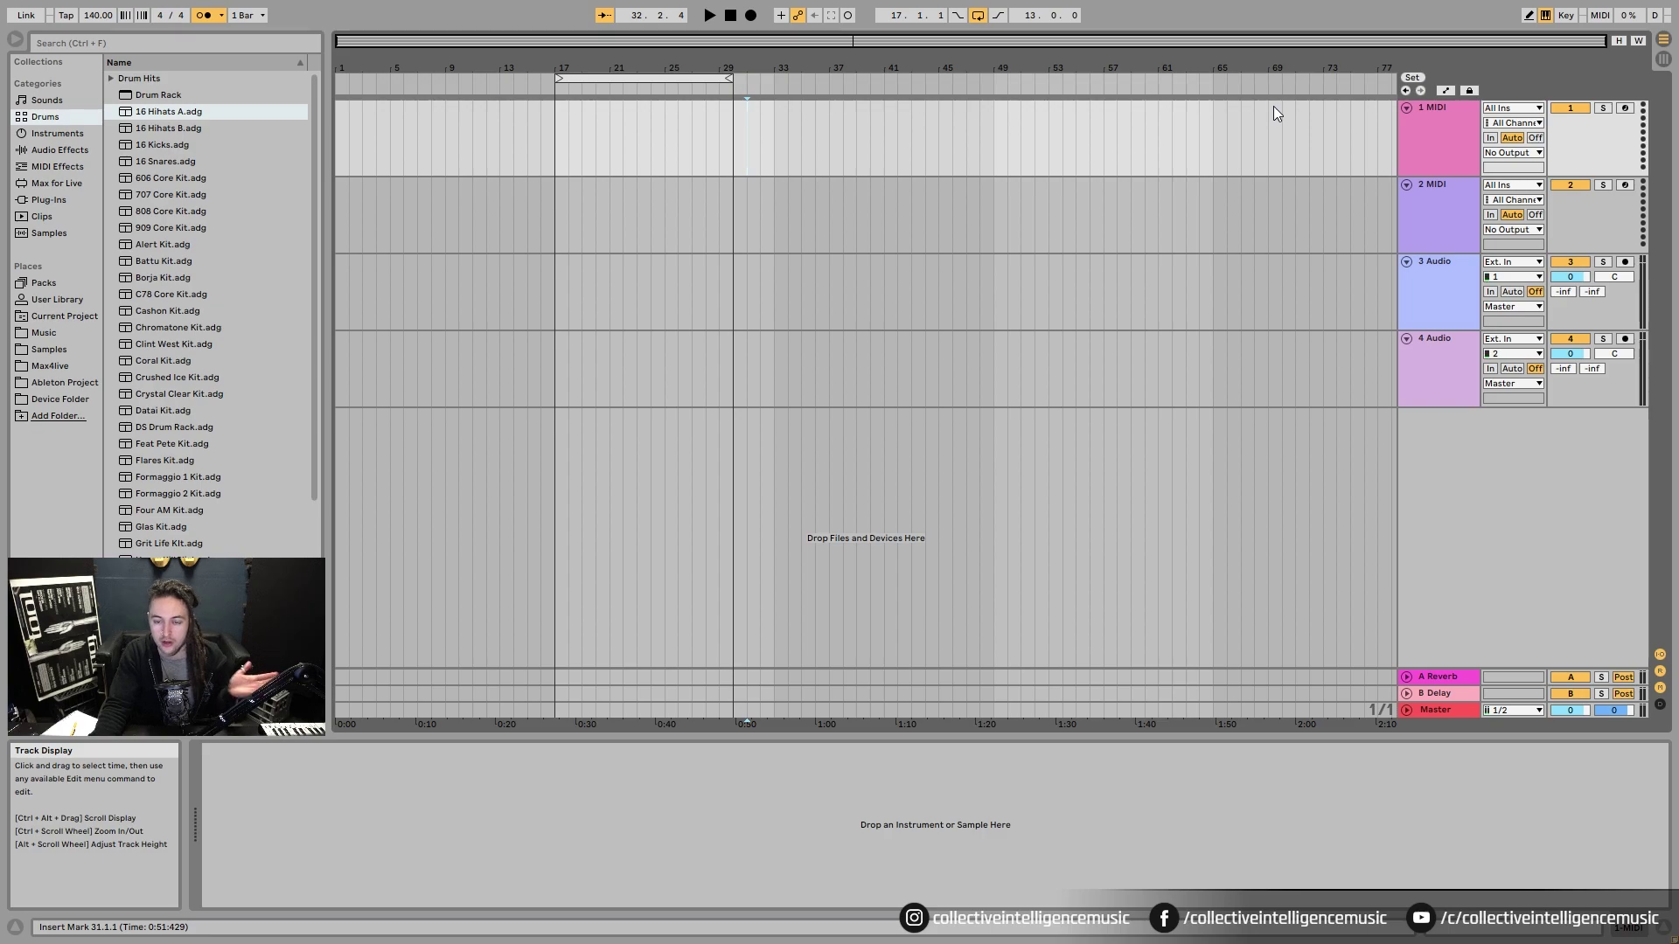
left_click(498, 135)
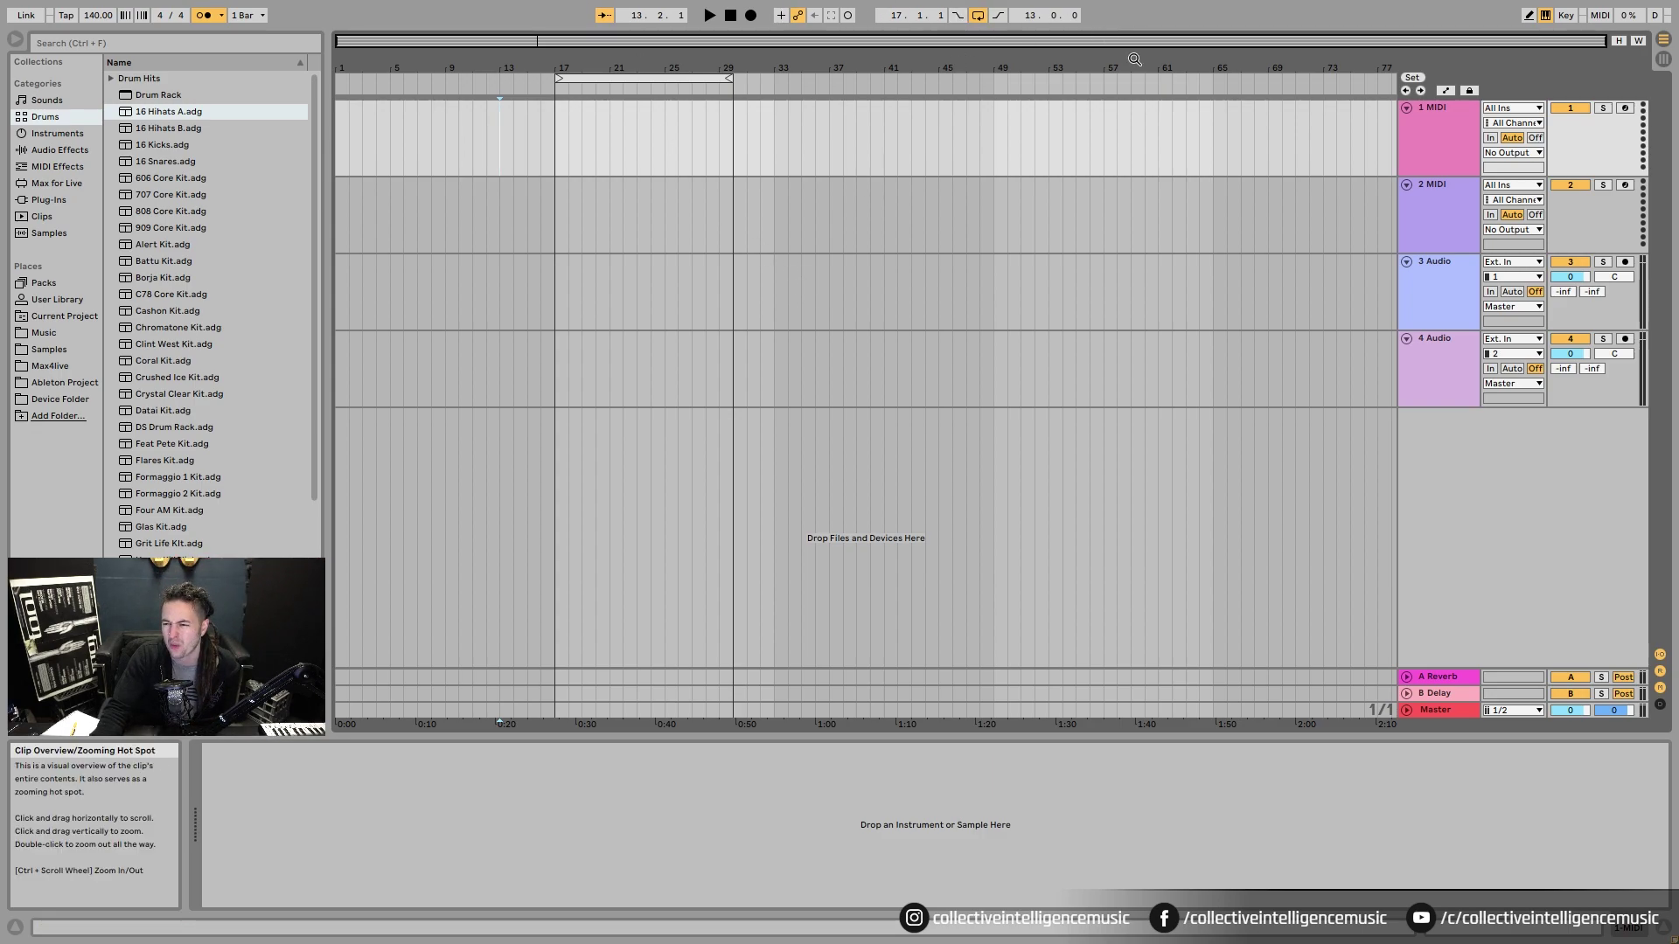
- Examine the MIDI Map Mode and Key Map Mode switches, leaving both modes off
left_click(1601, 15)
left_click(1601, 14)
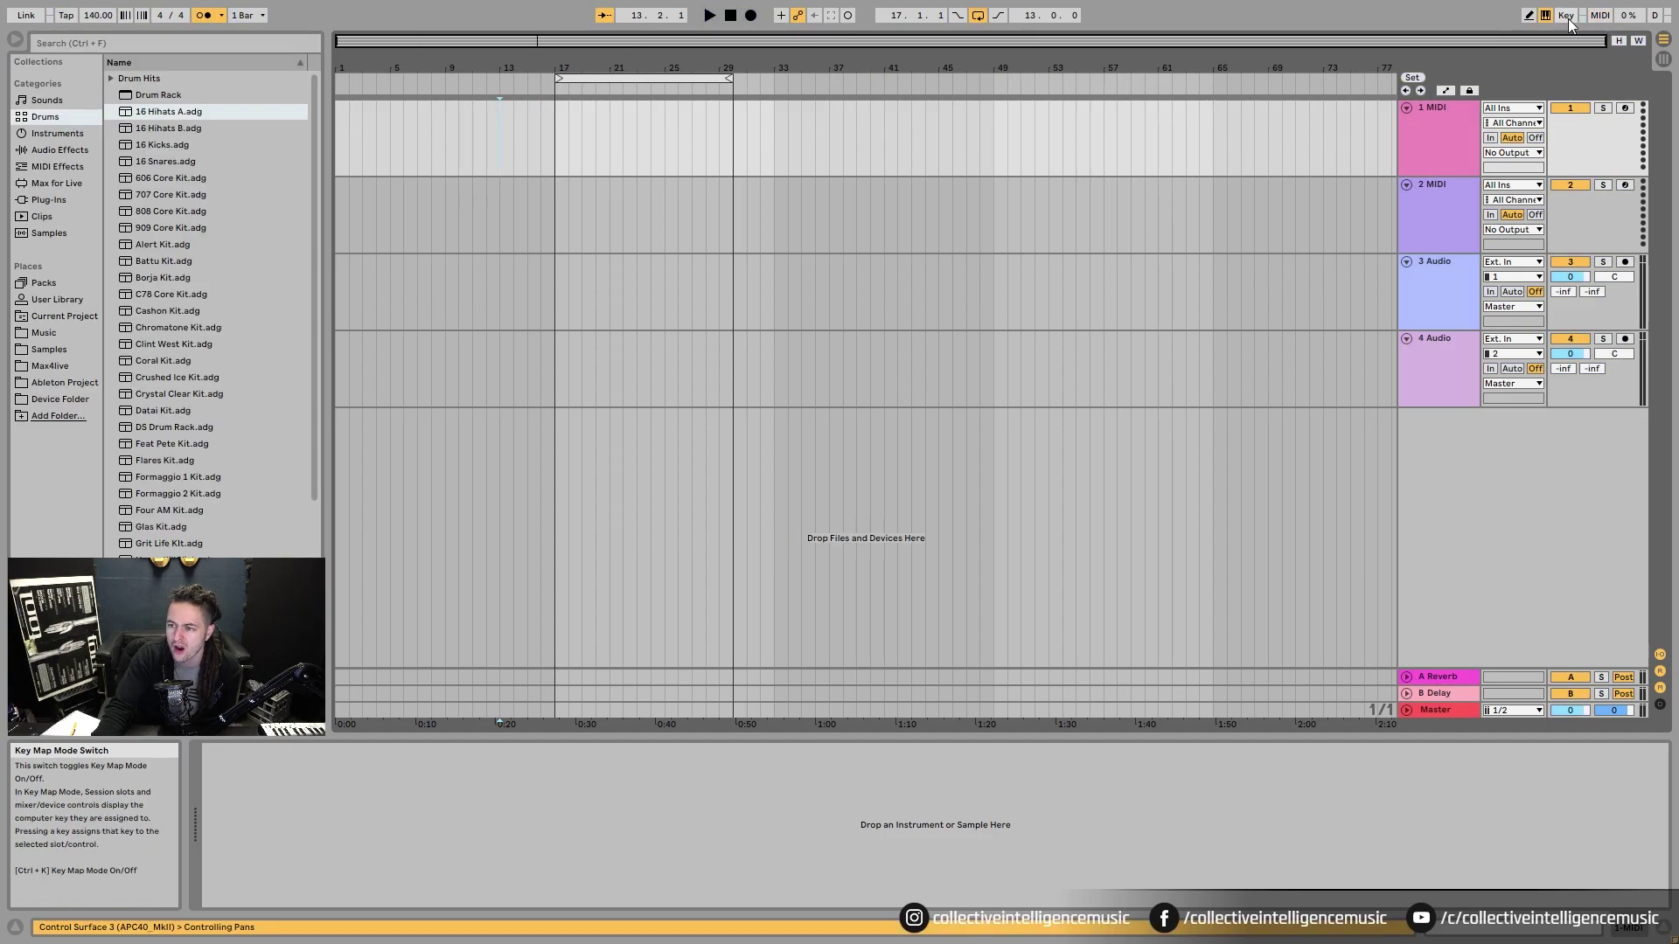
left_click(1567, 16)
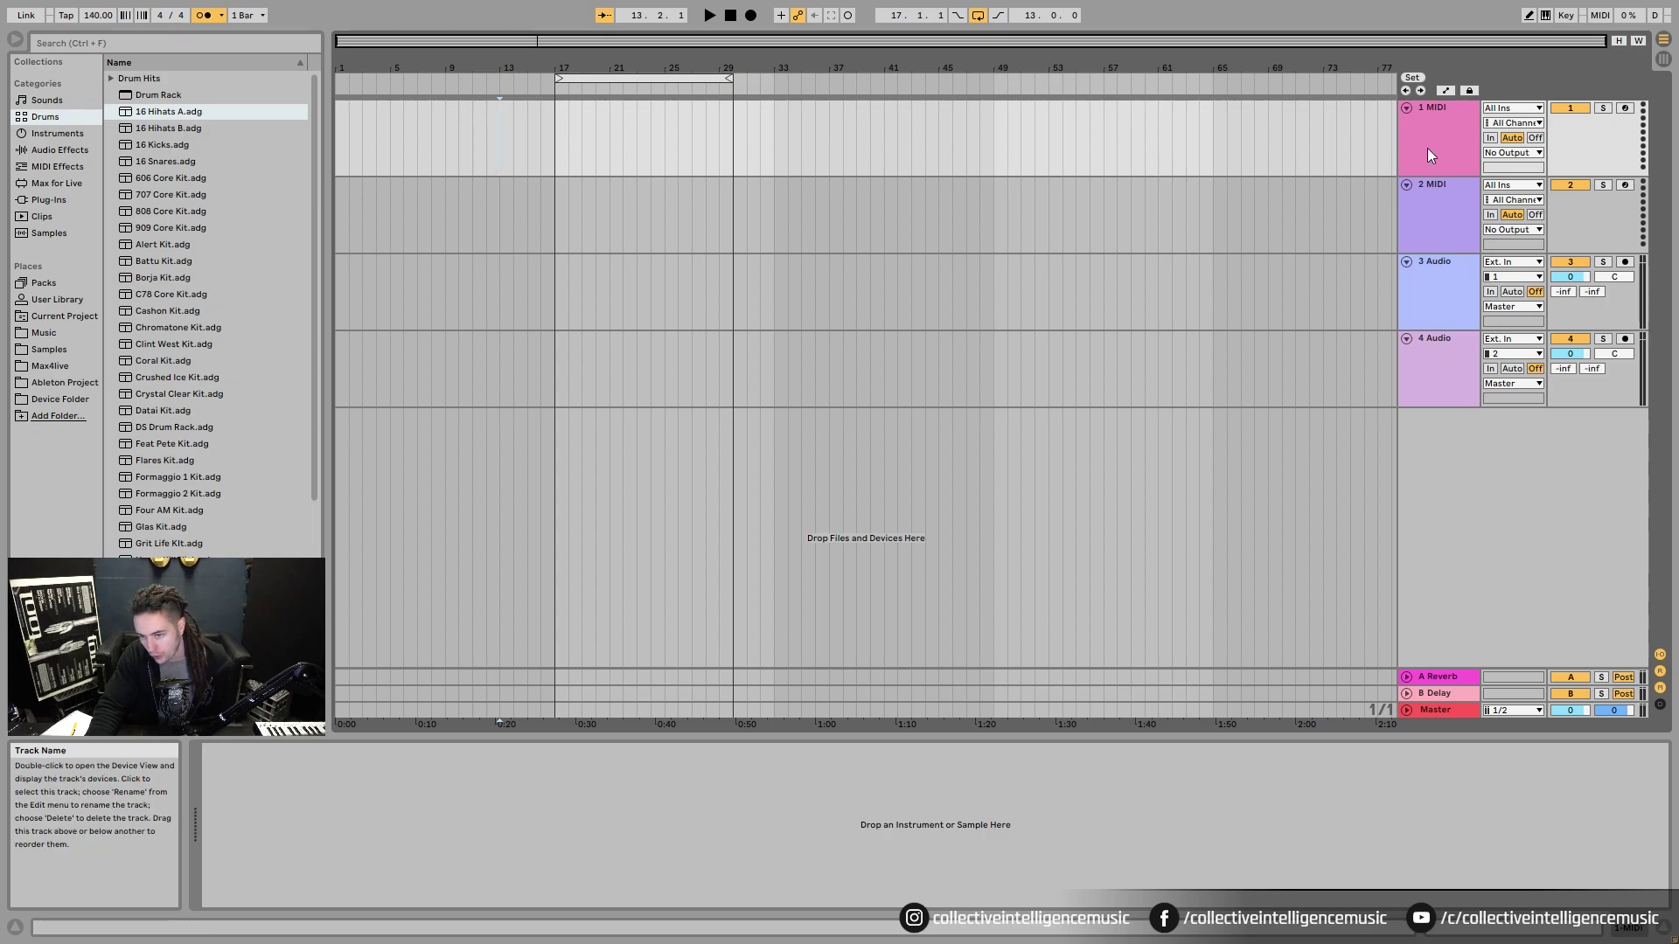
- Select the MIDI and audio tracks one after another, finishing on the 2 MIDI track
left_click(1446, 207)
left_click(1444, 291)
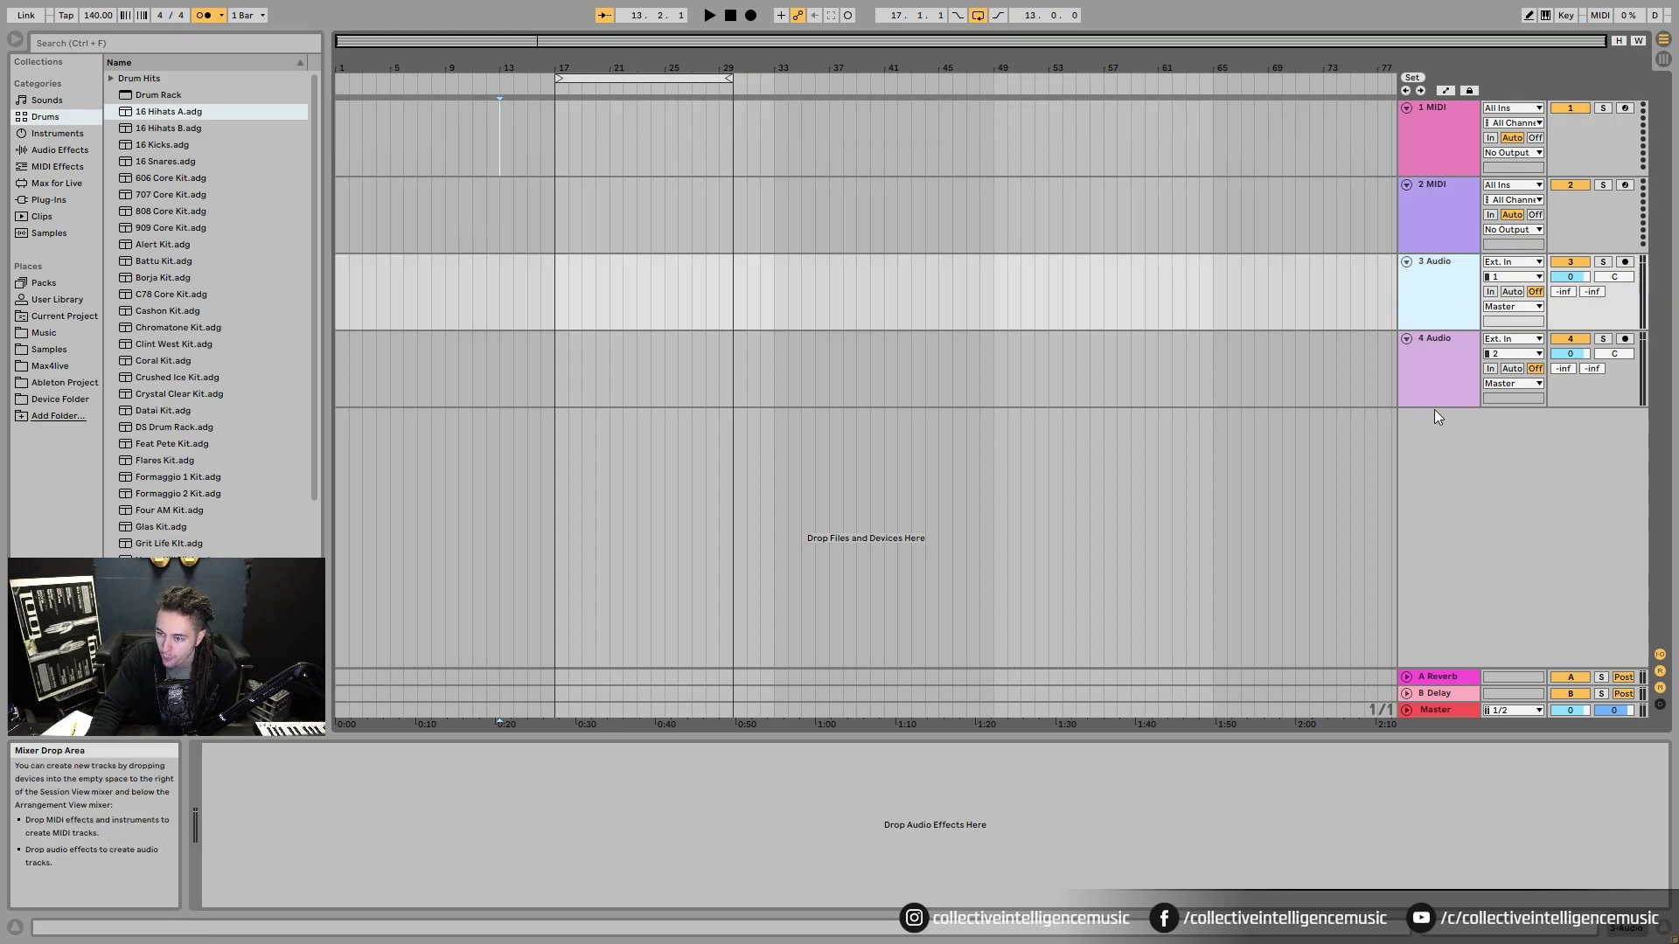
left_click(1445, 372)
key("Up")
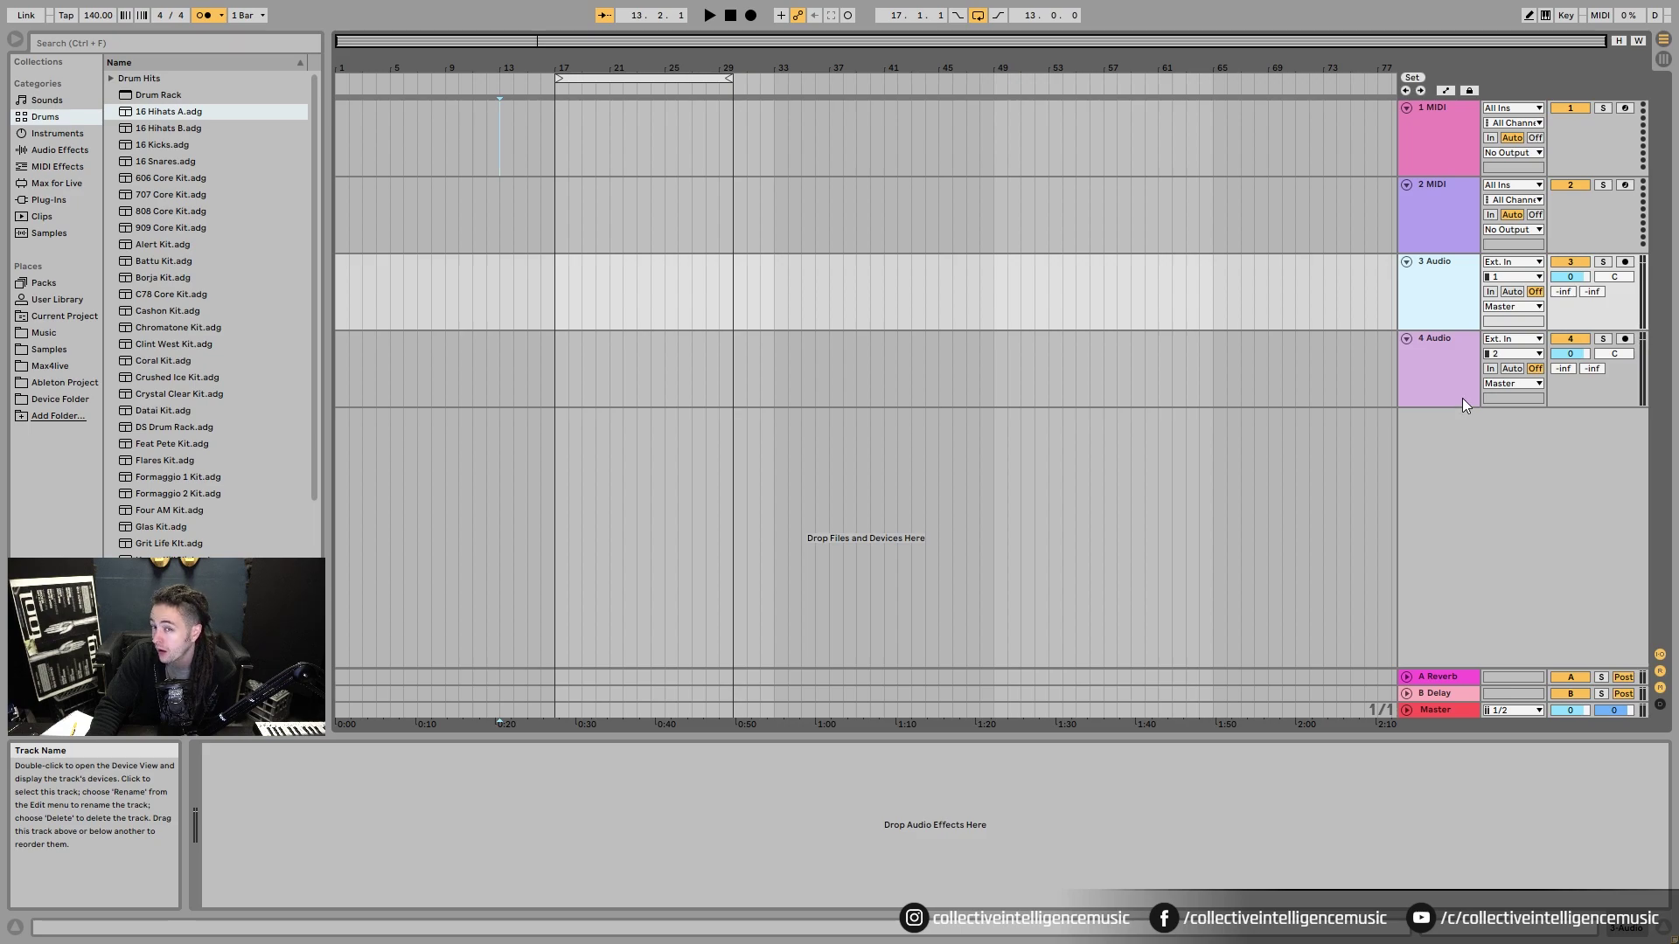
left_click(1436, 166)
left_click(1461, 345)
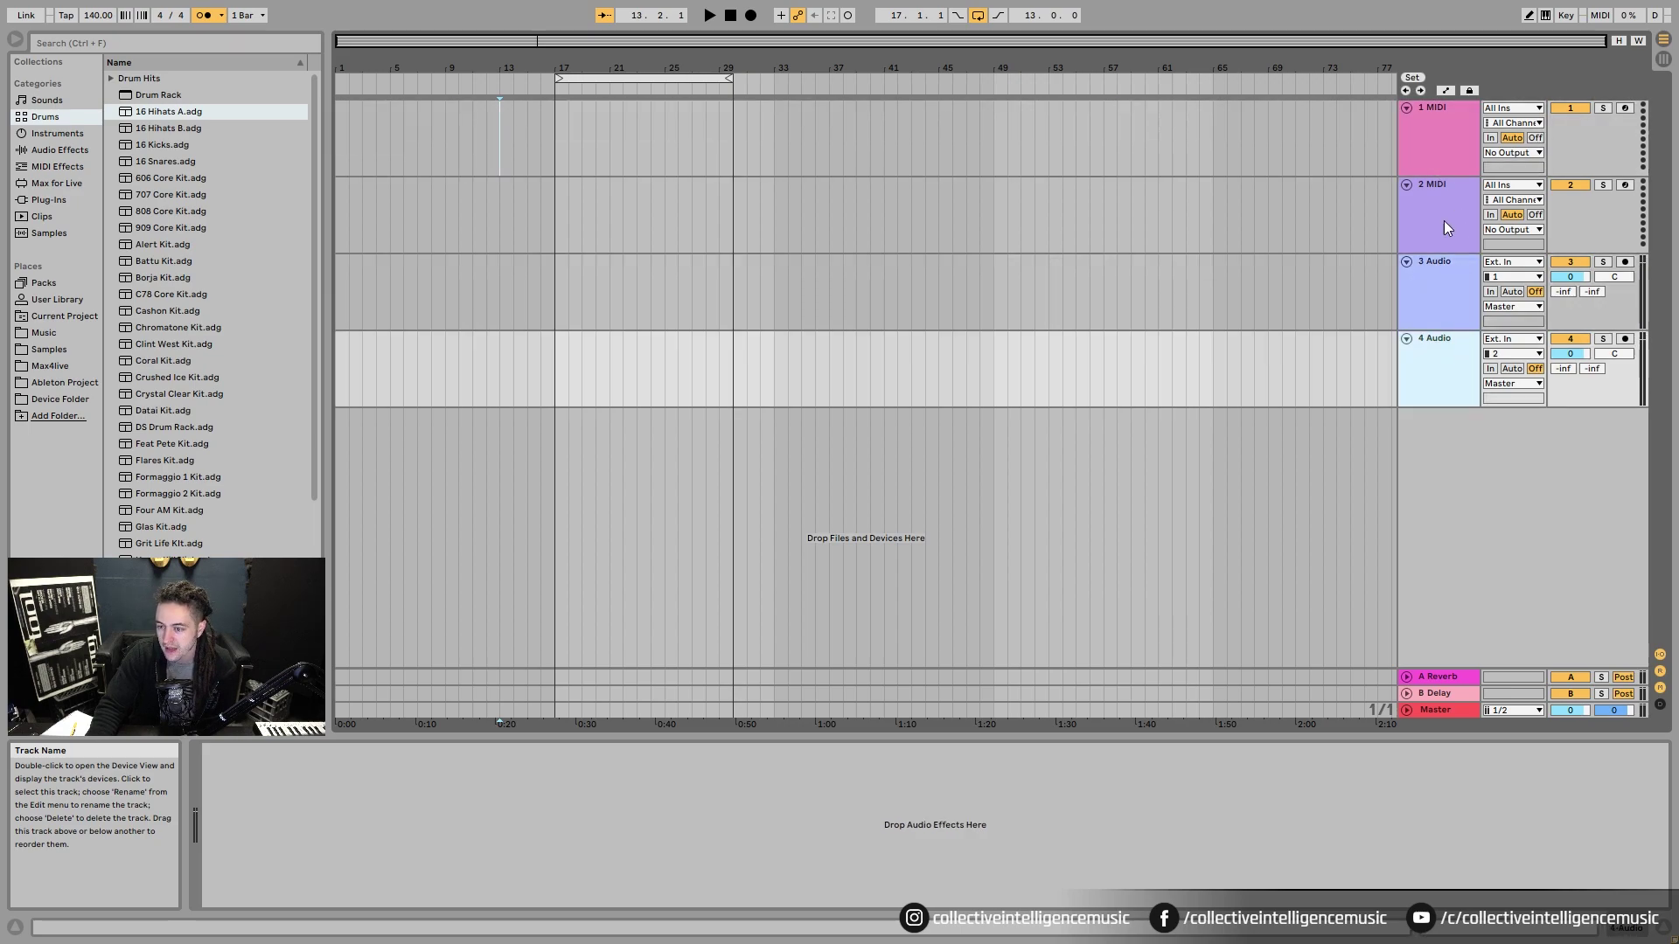
left_click(1444, 221)
left_click(1439, 146)
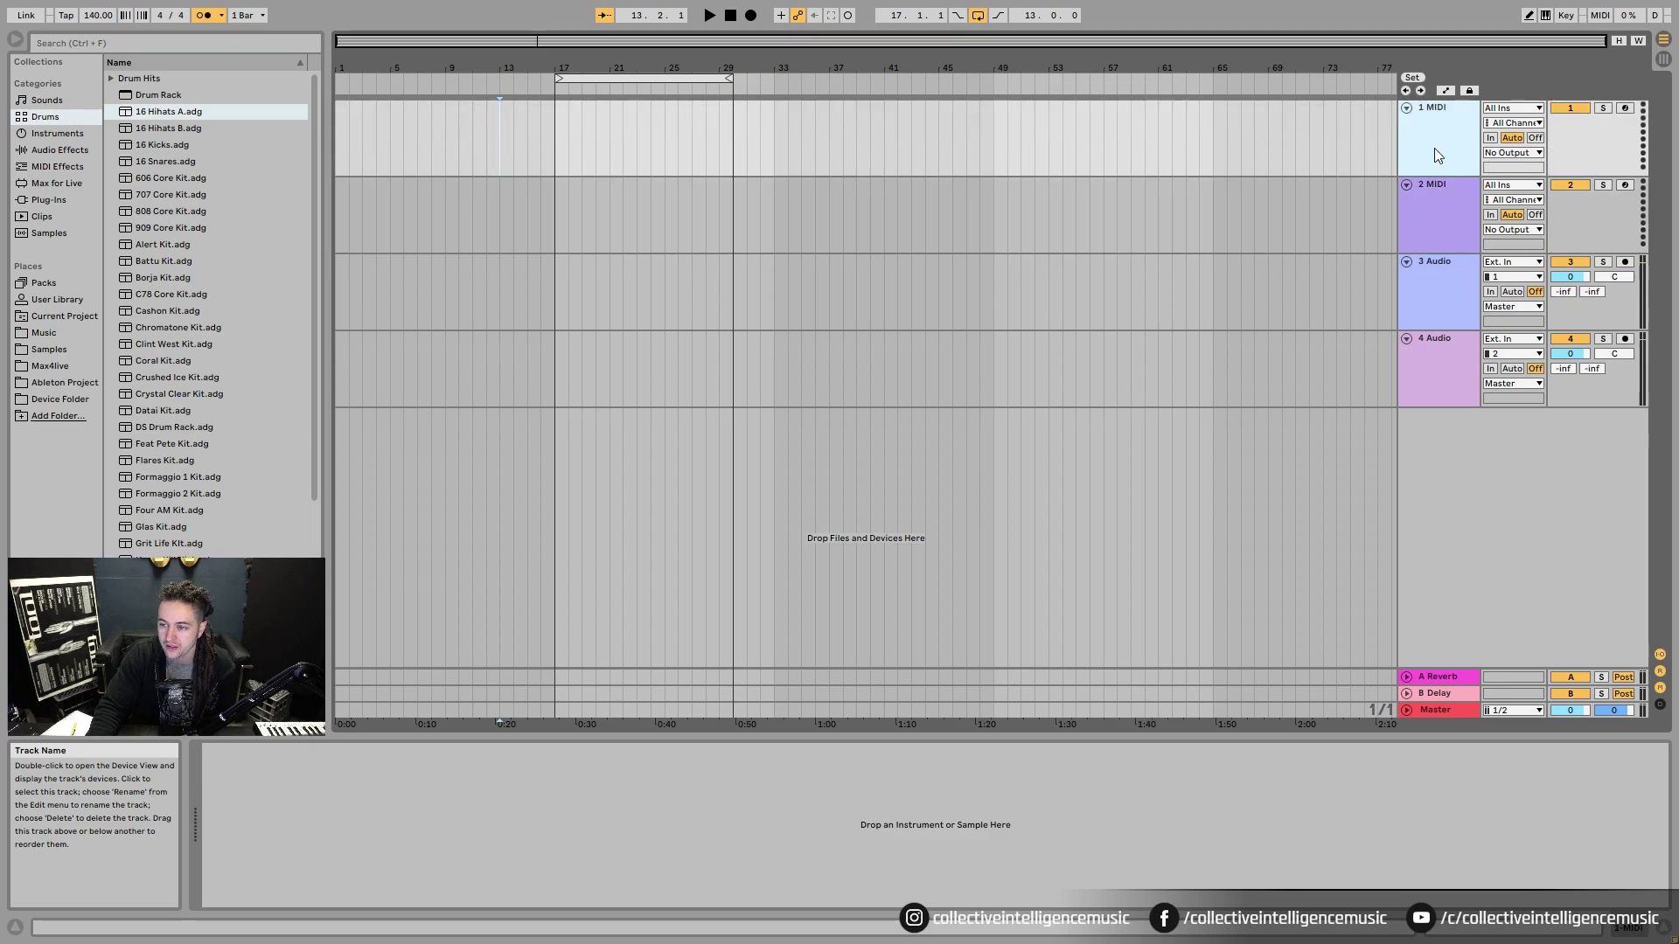
left_click(1430, 212)
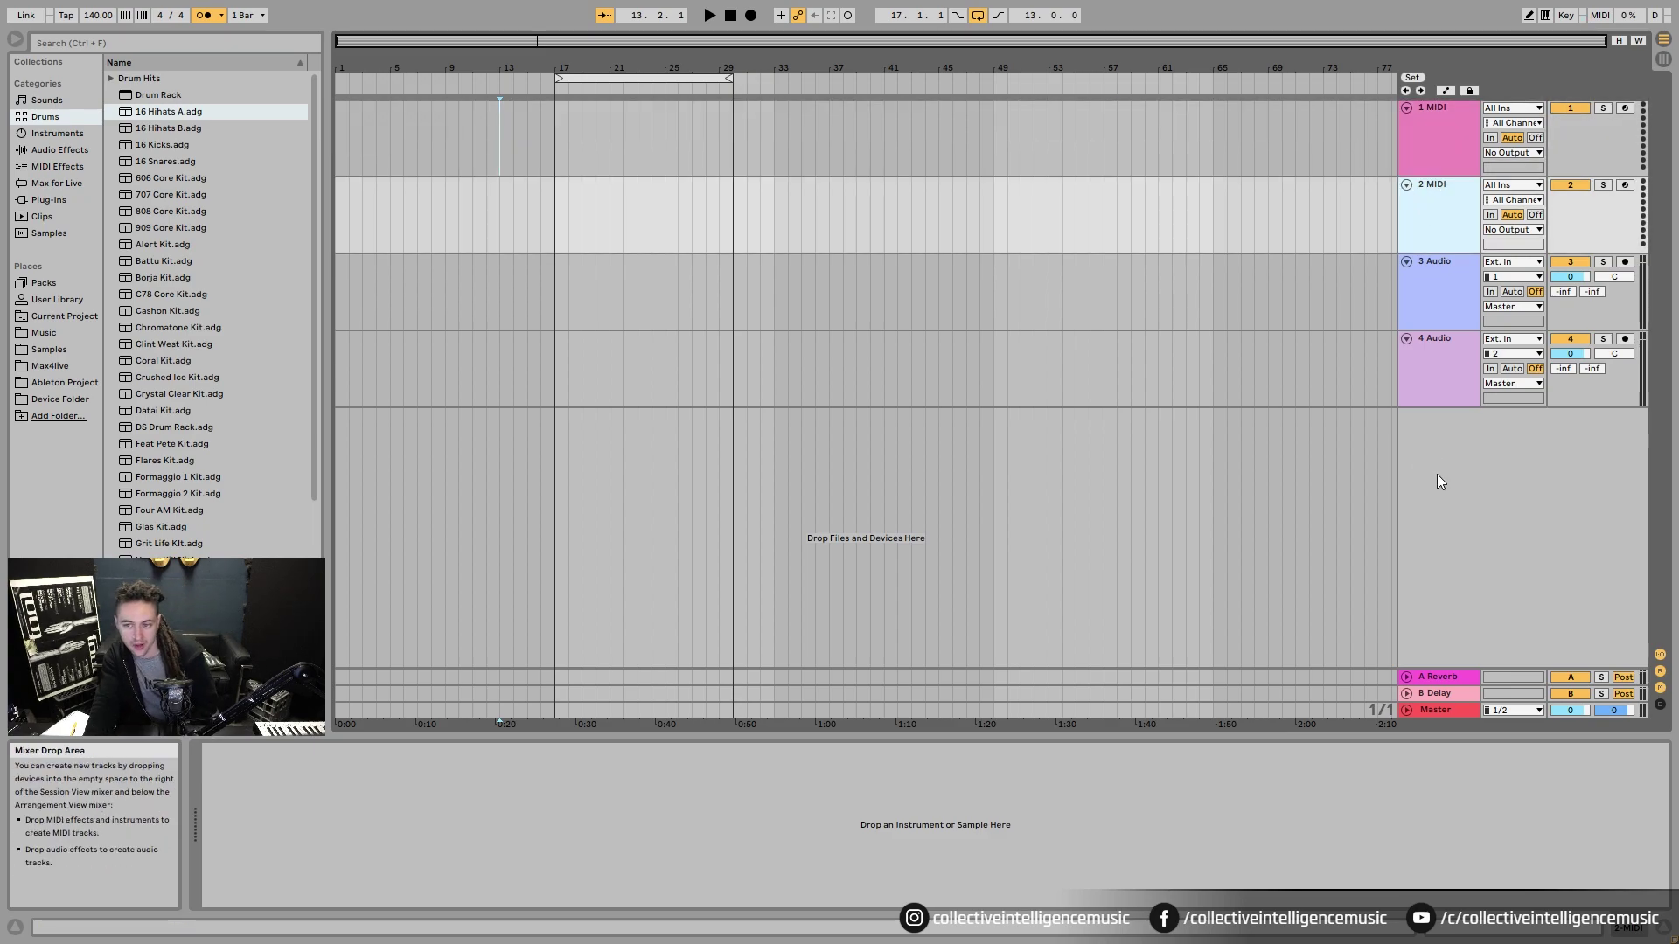
- Recolour the 1 MIDI track red after trying dark blue, and the 2 MIDI track bright green
right_click(1434, 146)
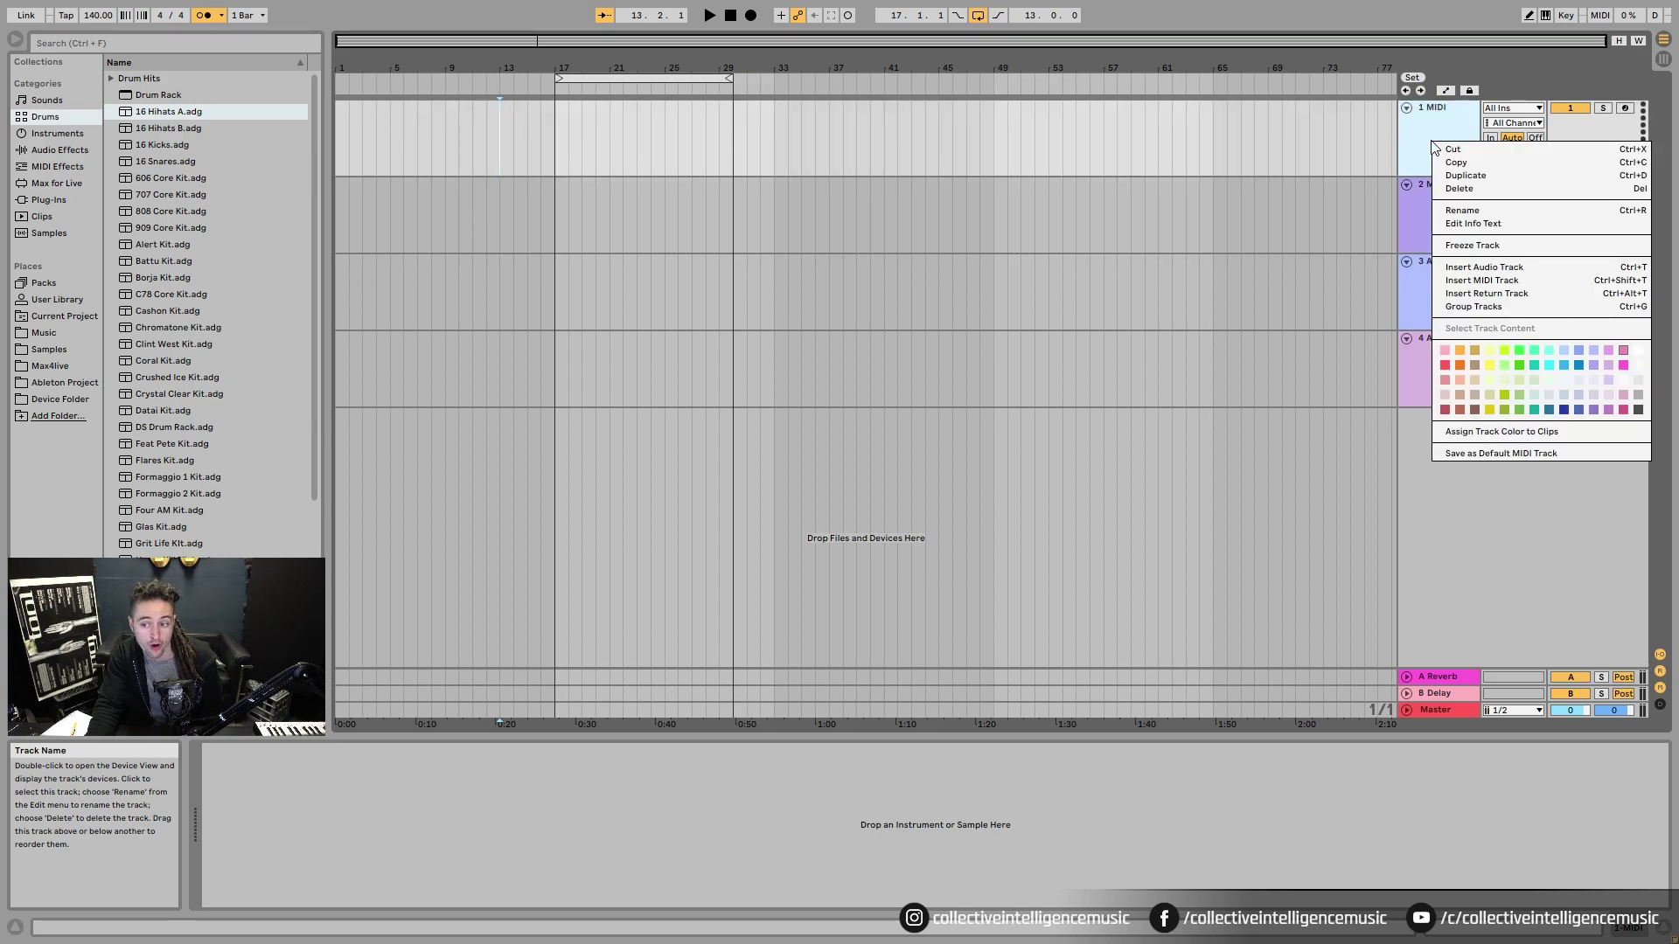
left_click(1549, 410)
right_click(1441, 124)
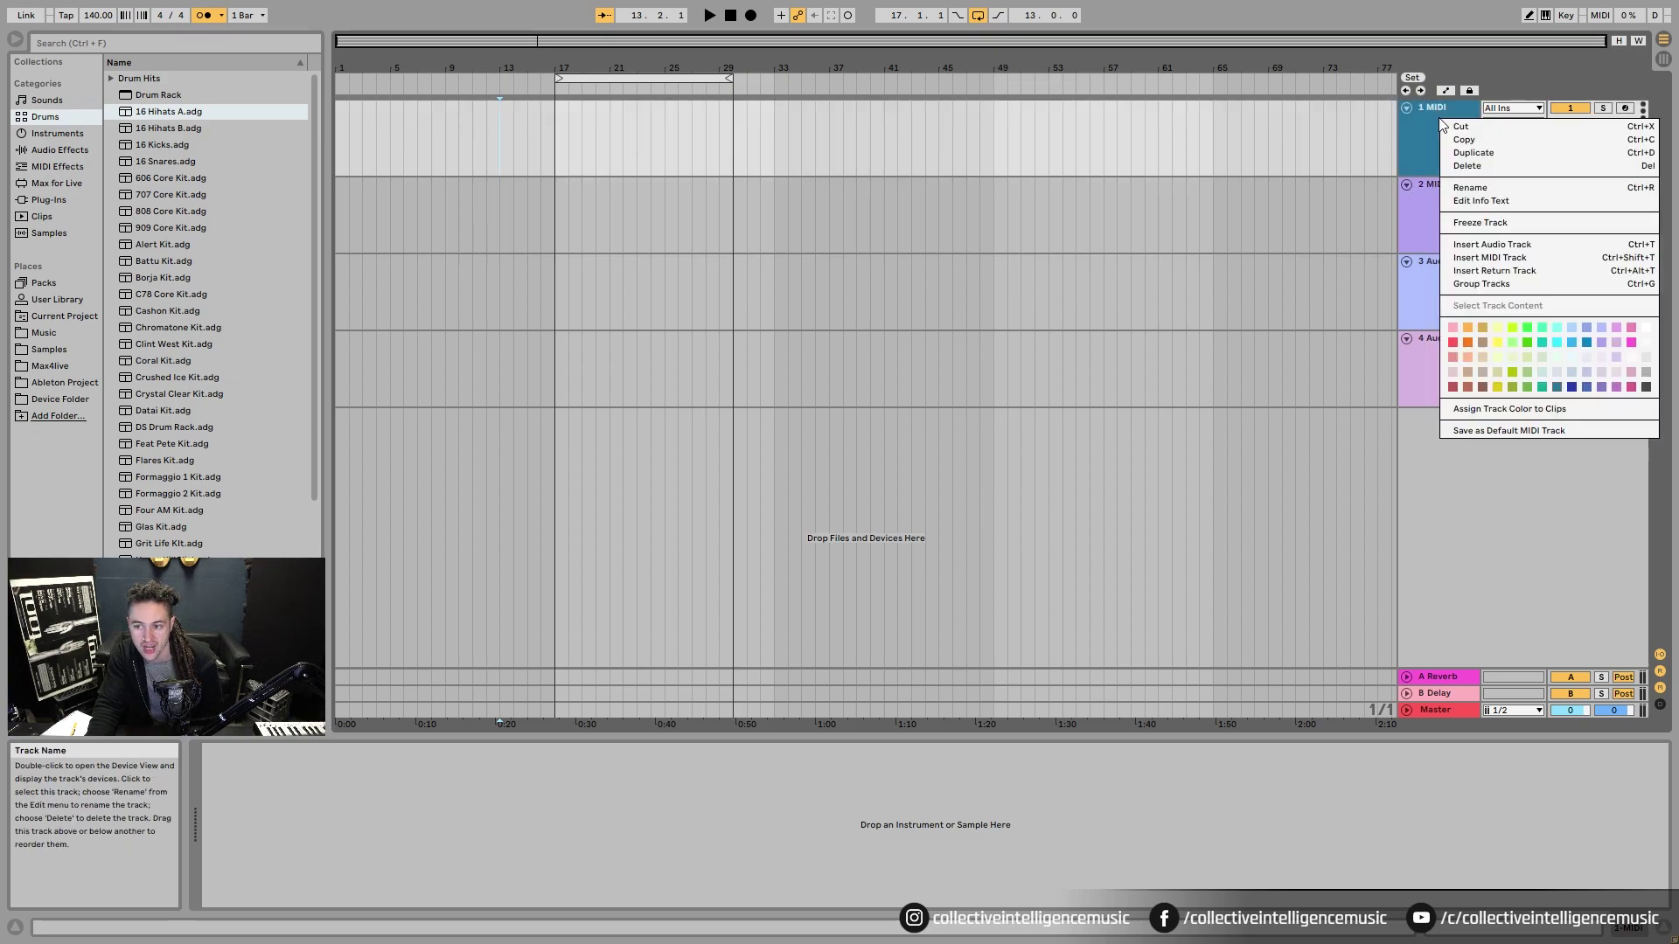
left_click(1453, 343)
right_click(1415, 203)
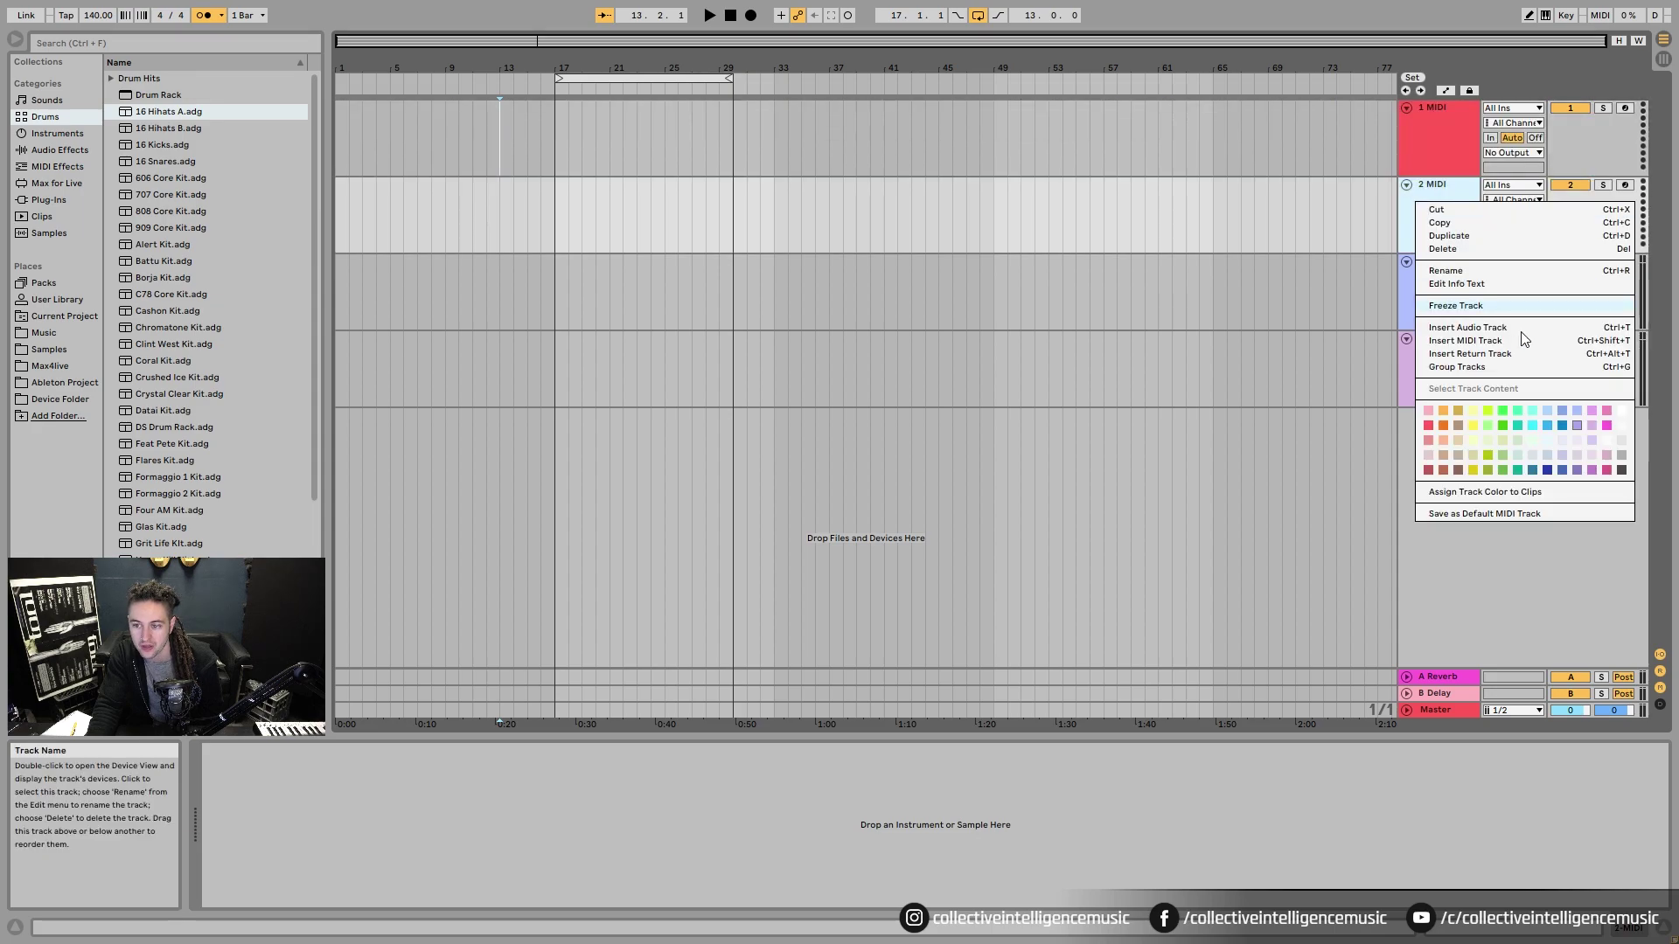
left_click(1519, 425)
- Recolour the 3 Audio track orange and the 4 Audio track blue
right_click(1429, 316)
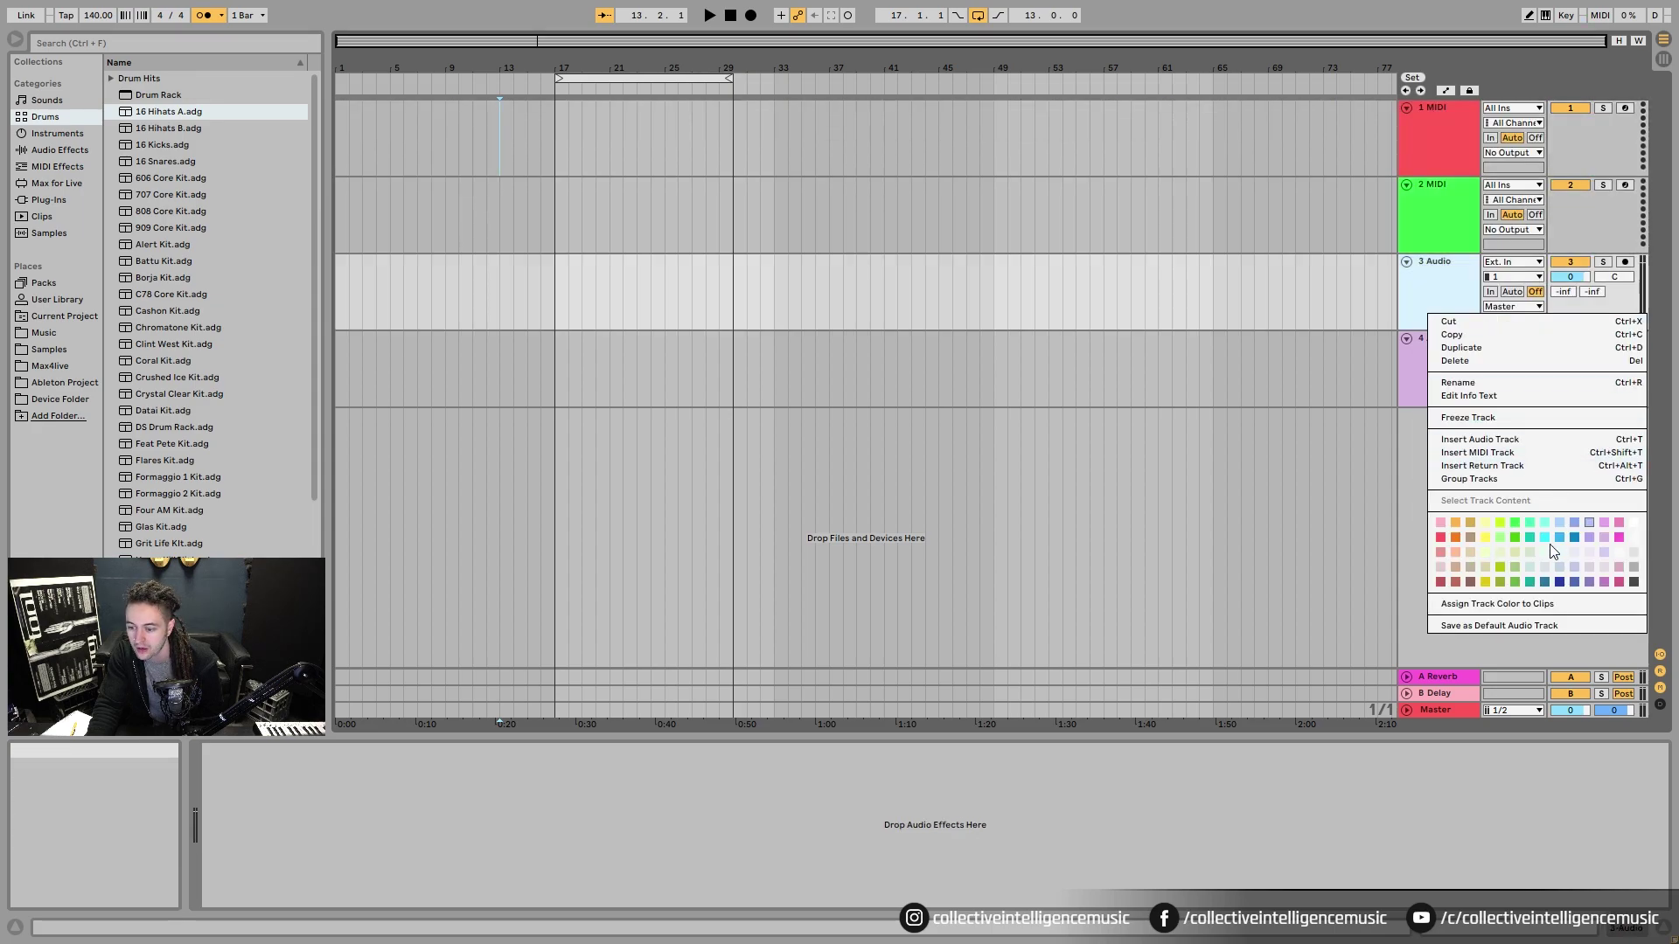
left_click(1456, 536)
right_click(1428, 357)
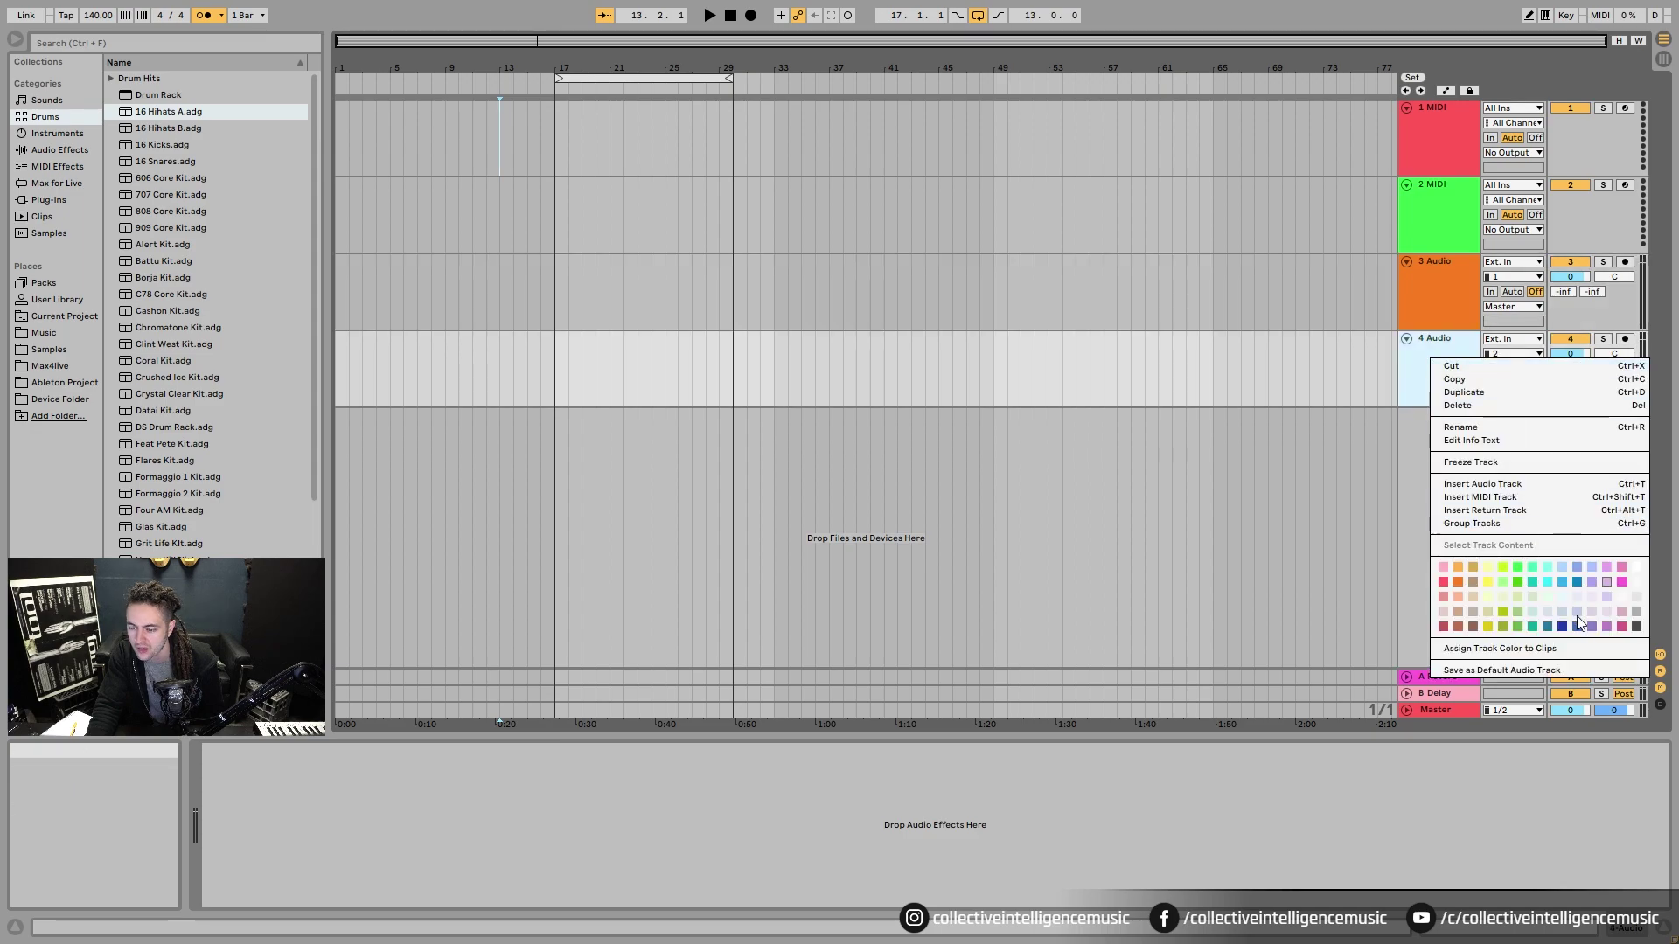
left_click(1577, 581)
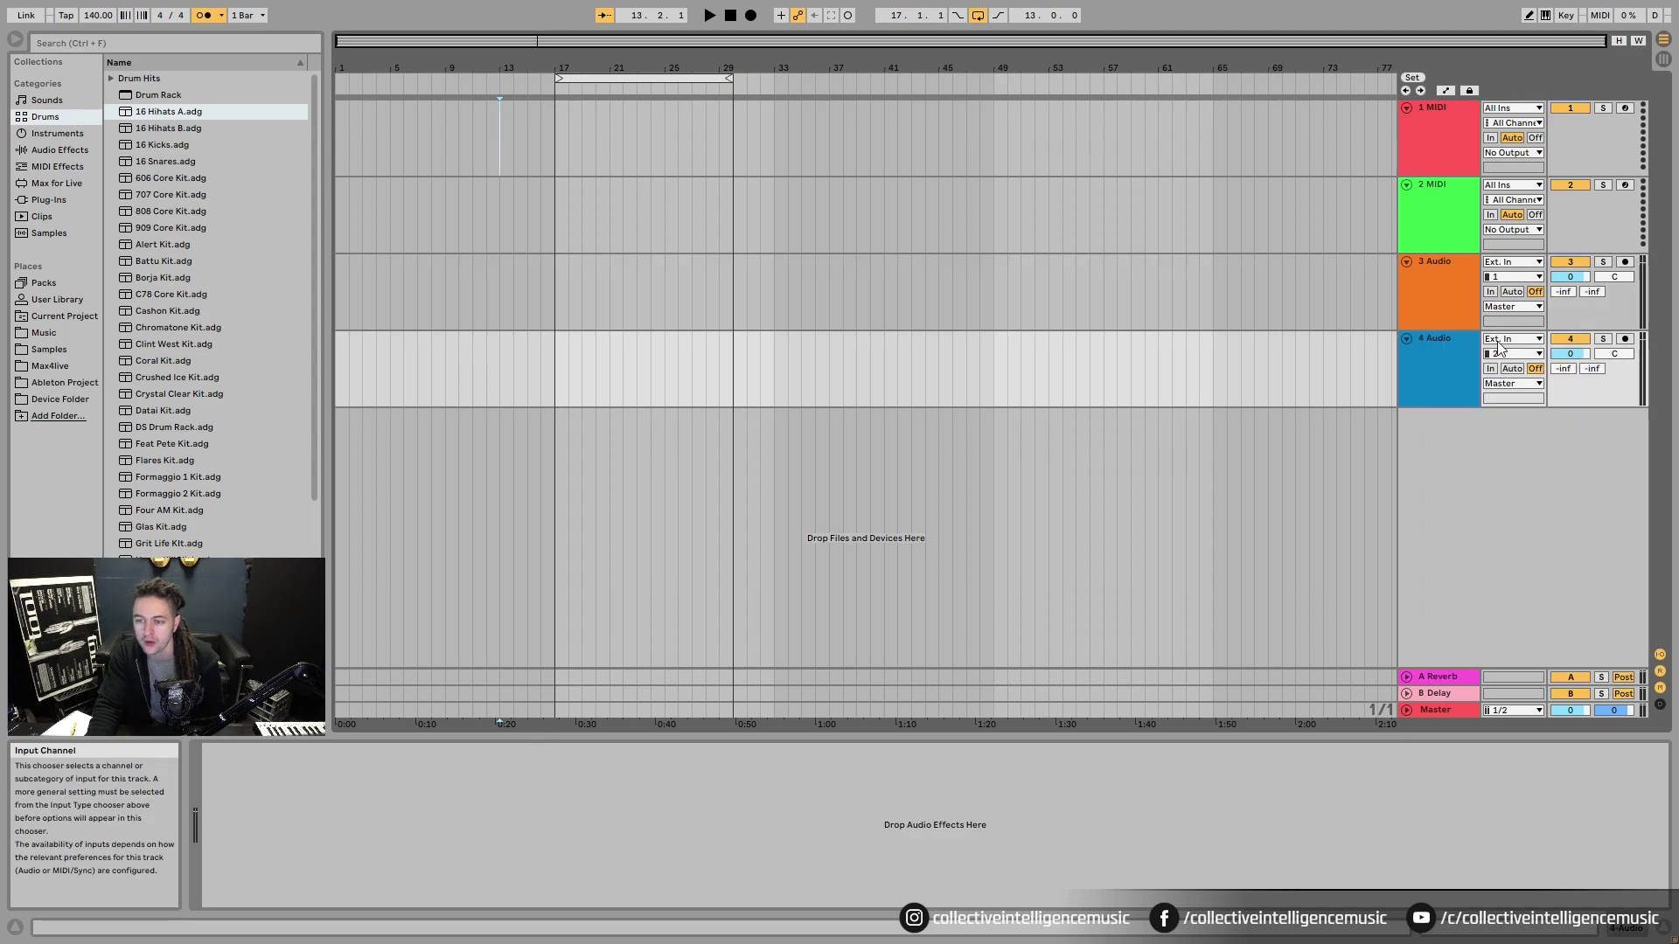
- Select each of the four recoloured tracks in turn, finishing on the 4 Audio track
left_click(1438, 149)
left_click(1436, 215)
left_click(1434, 301)
left_click(1436, 355)
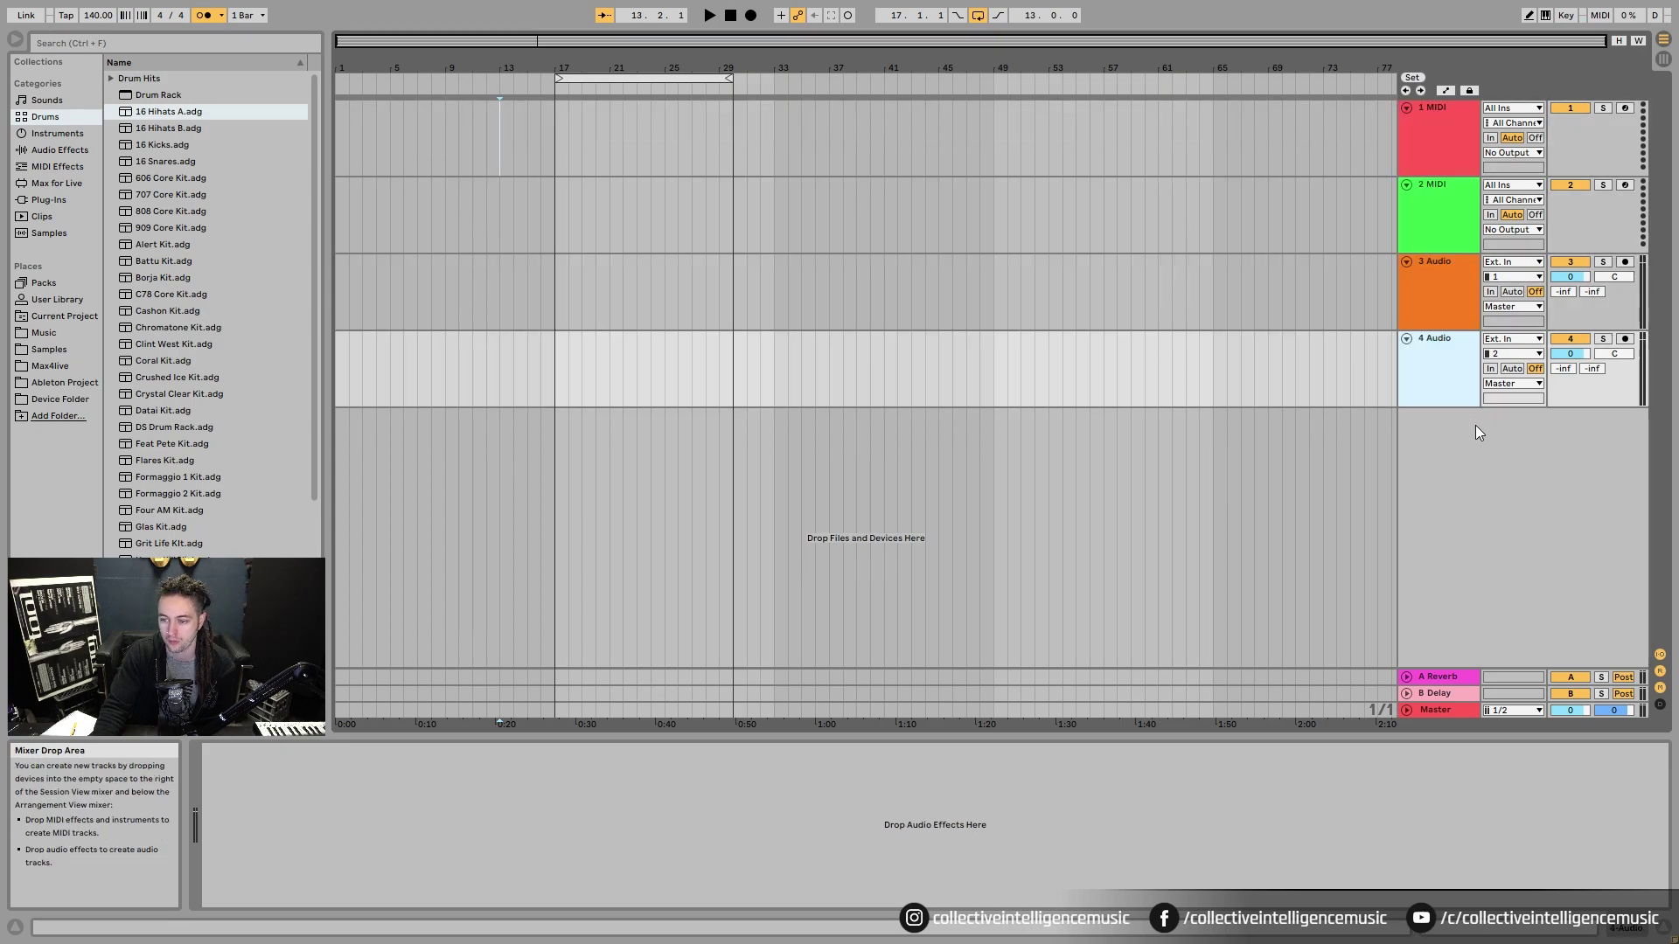
left_click(1434, 292)
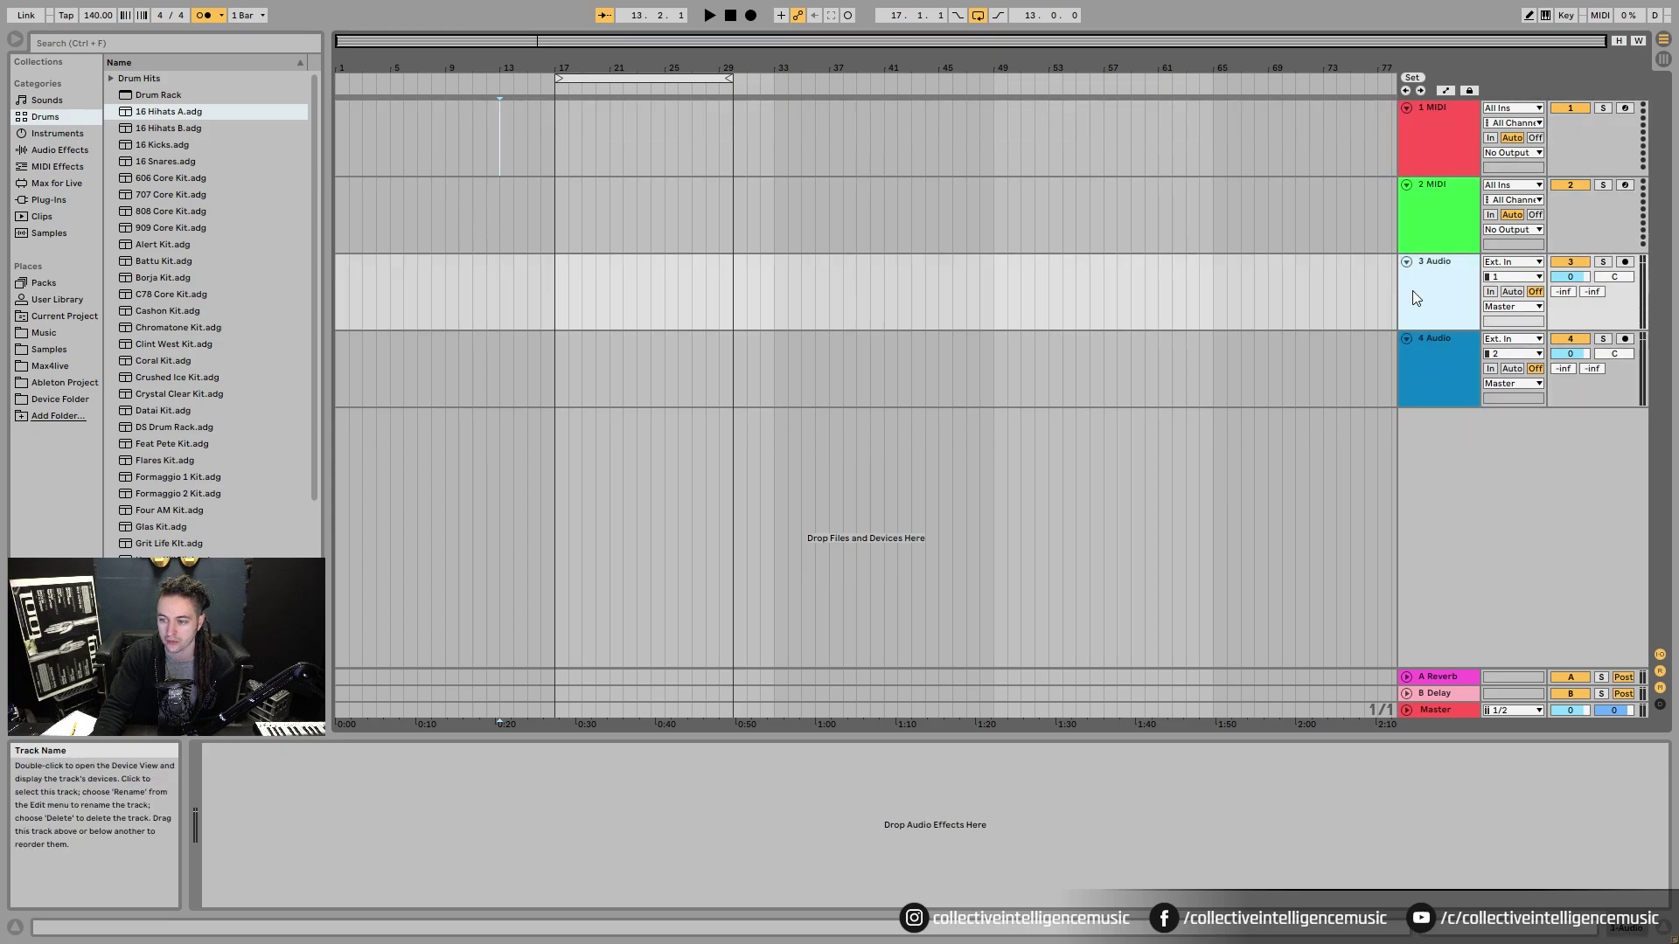
left_click(1428, 109)
left_click(1439, 197)
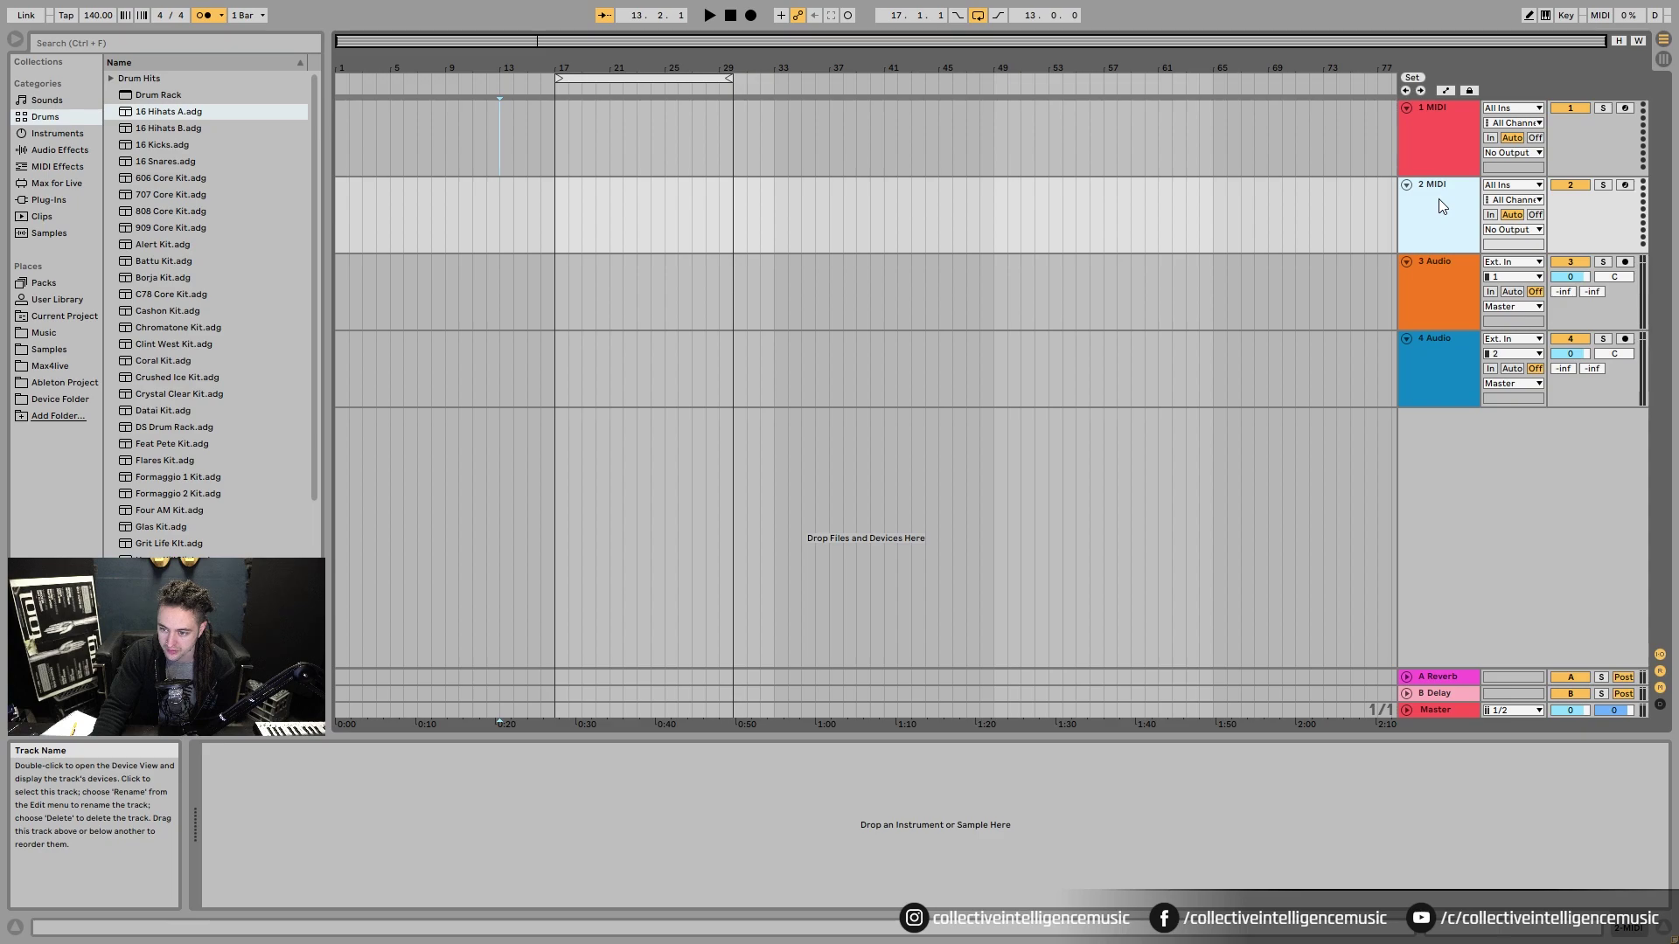
left_click(1433, 275)
left_click(1441, 343)
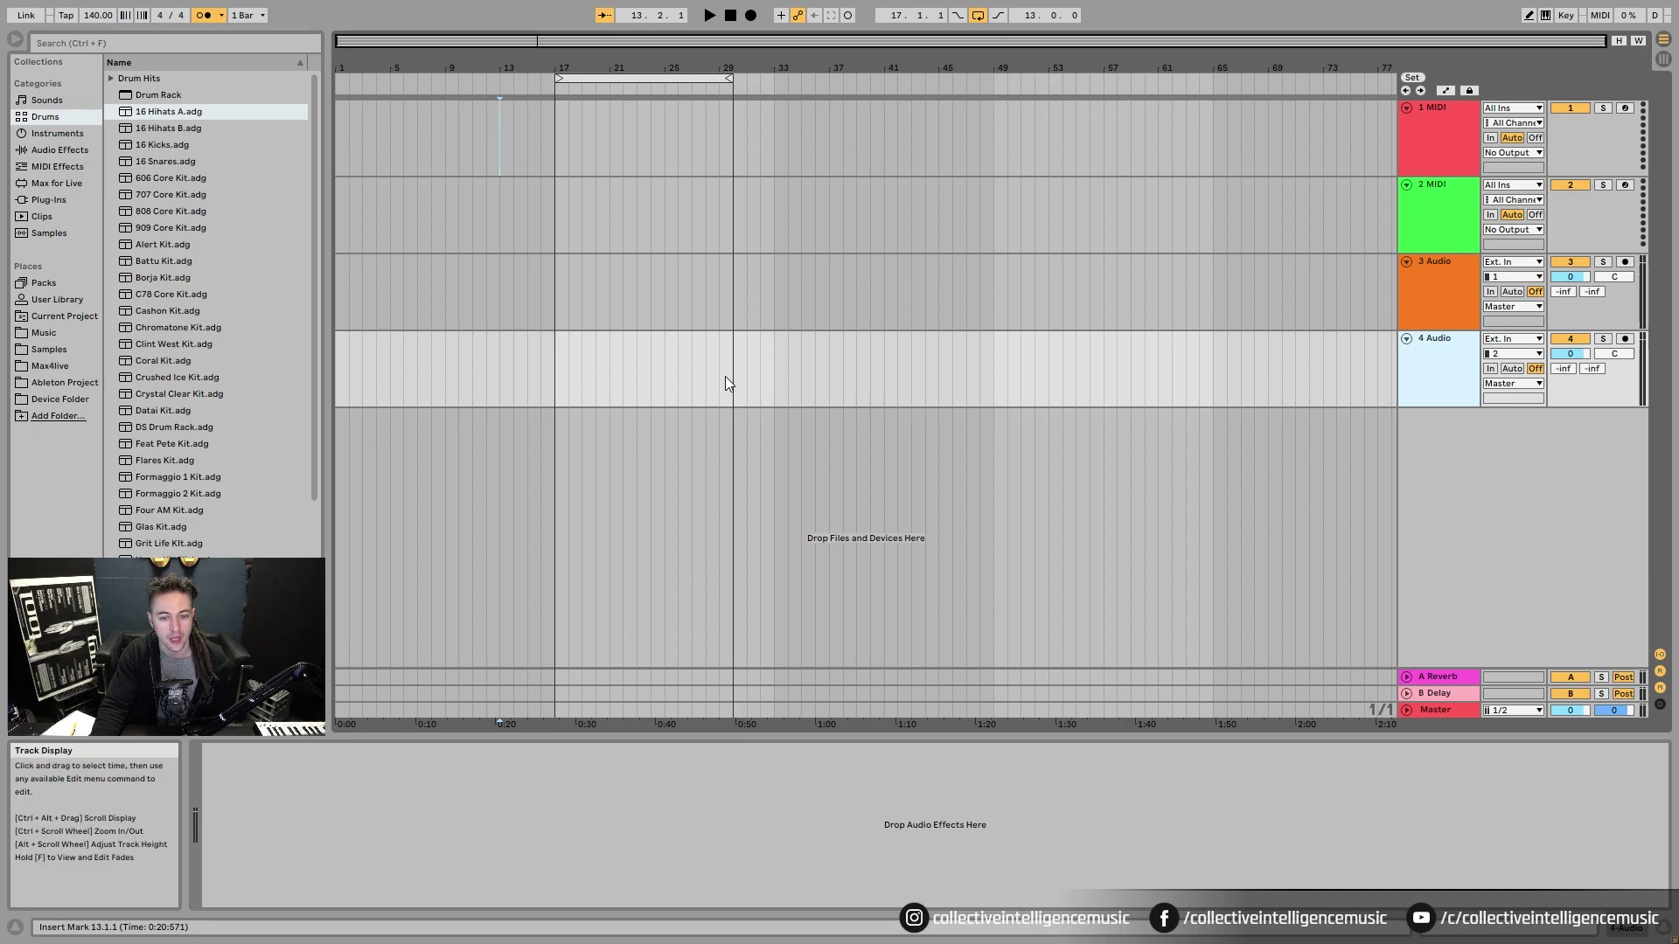
- Select 29.1.1 to 46.1.1 on the 4 Audio track and play it briefly, and select 31.1.1 to 38.1.1 on the 2 MIDI track
left_click_drag(722, 376, 952, 385)
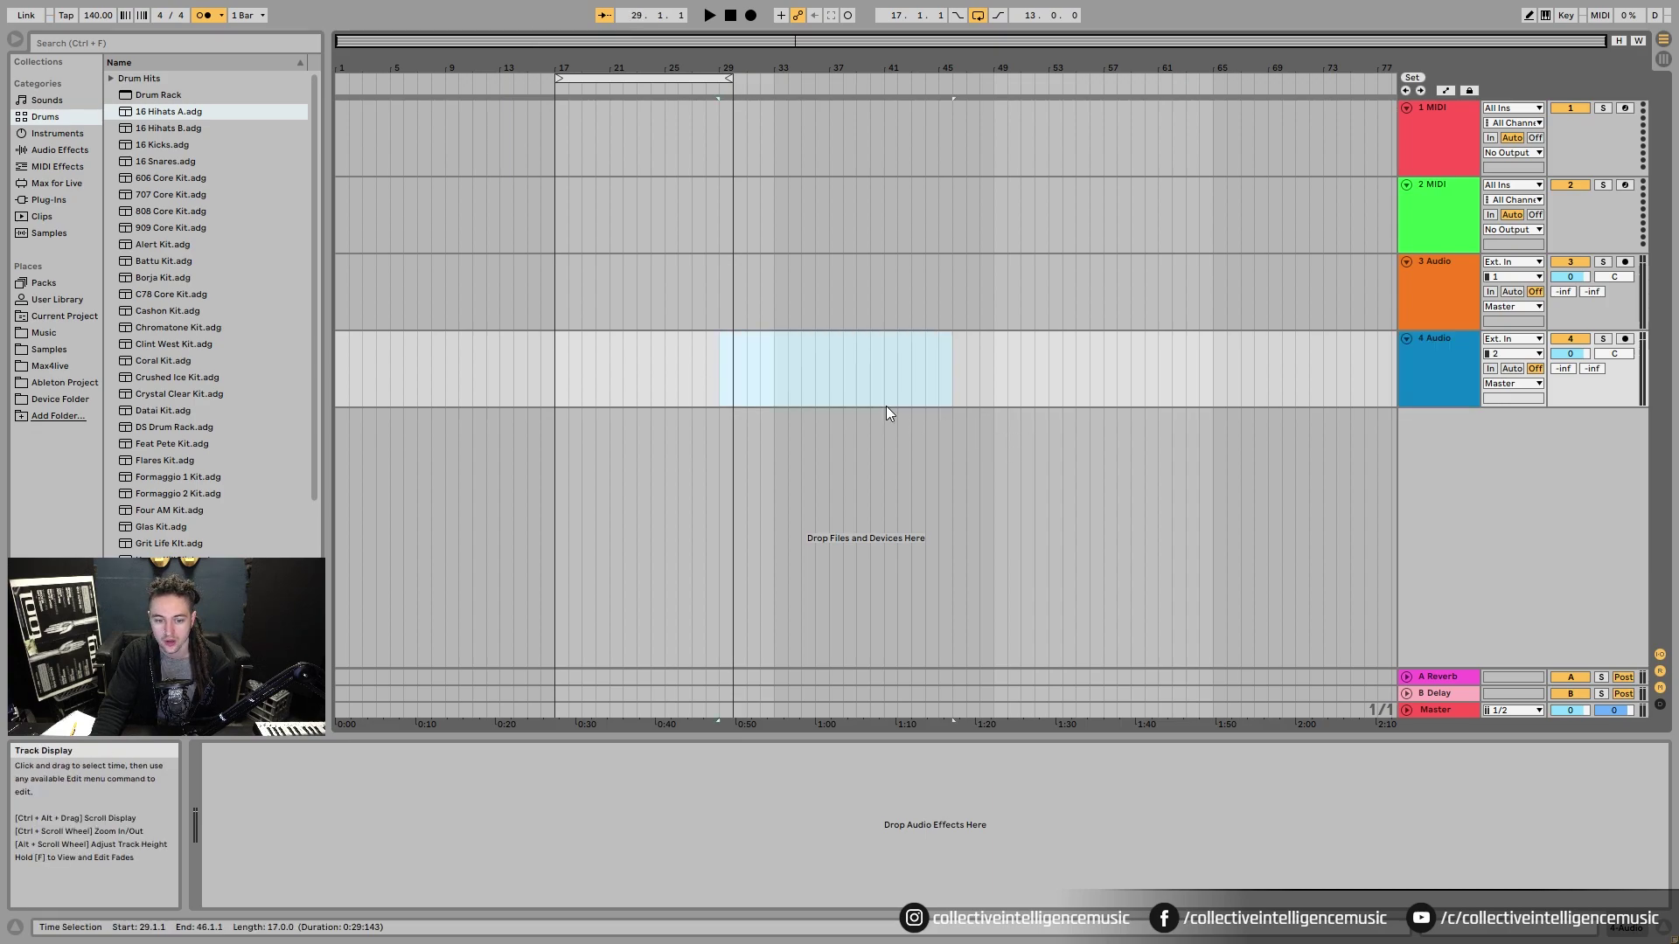
key("space")
key("space")
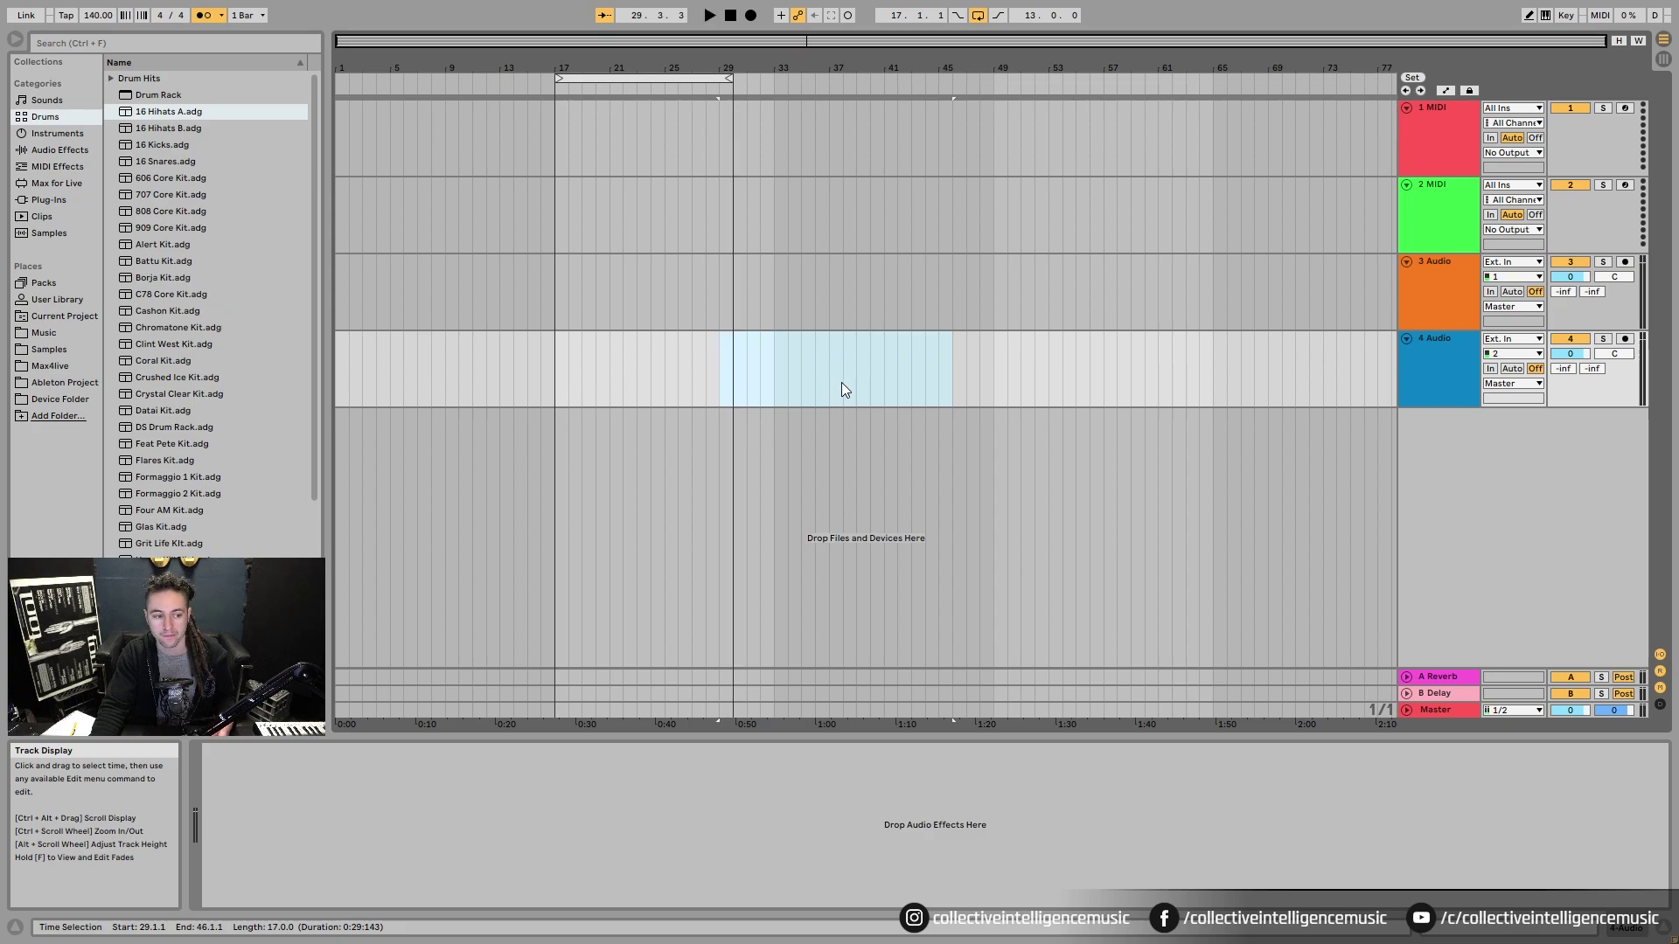
left_click(1450, 213)
left_click_drag(748, 222, 843, 224)
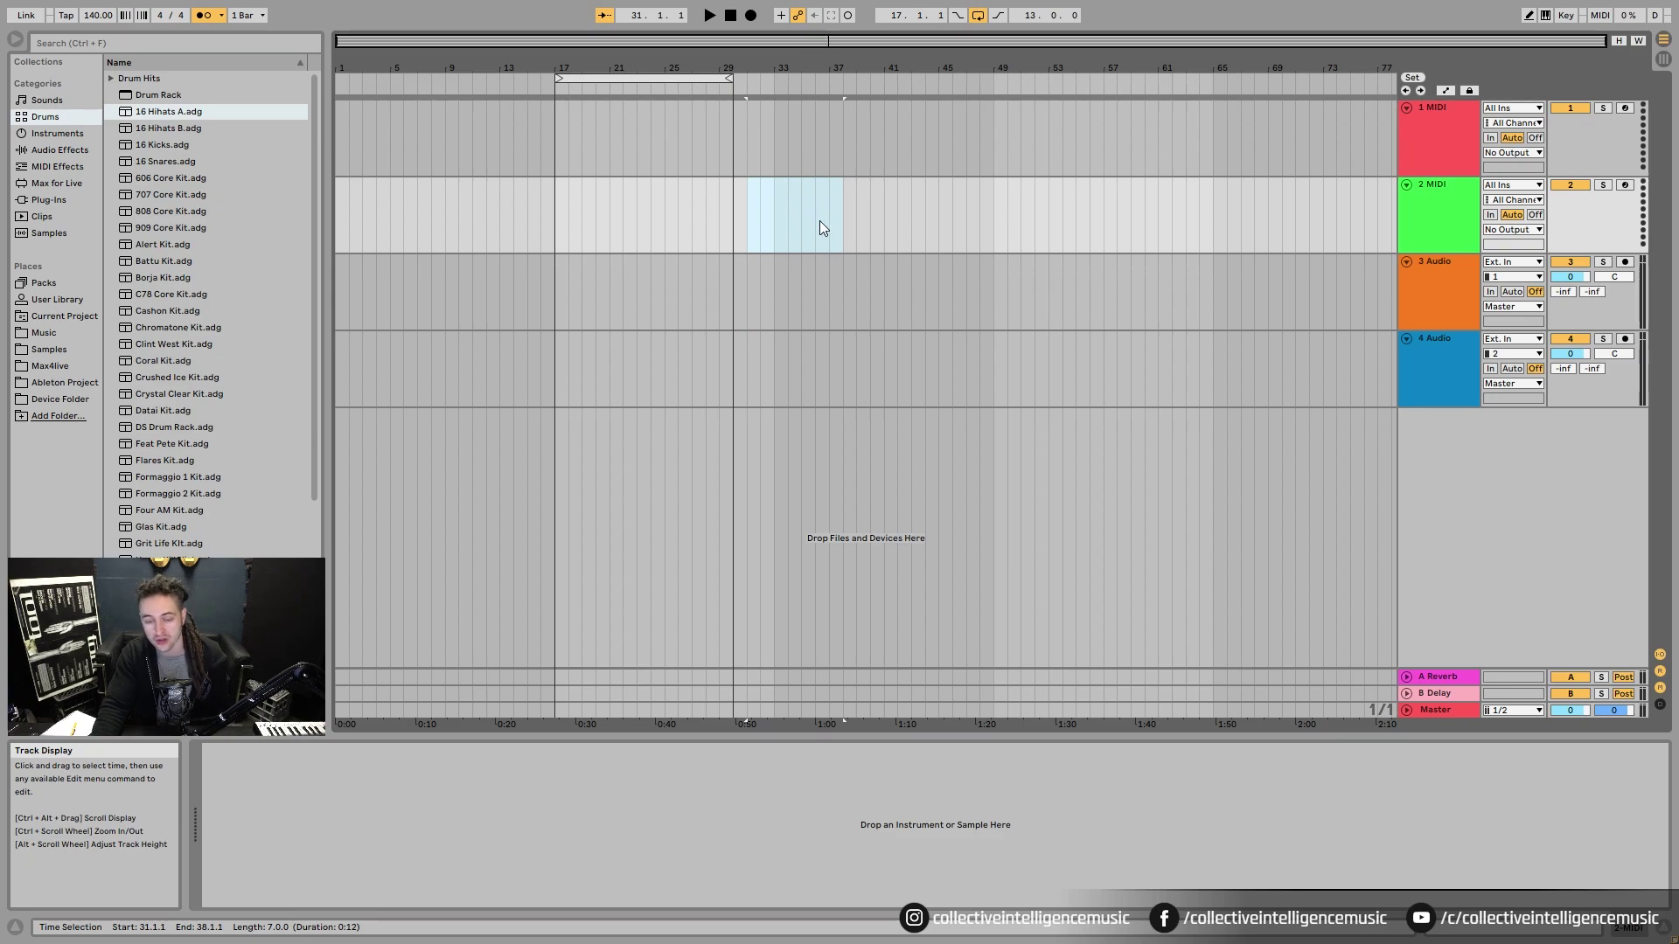
- Alternate the track selection among the first three tracks, ending with the 1 MIDI track selected
left_click(1452, 147)
left_click(1452, 210)
left_click(1445, 156)
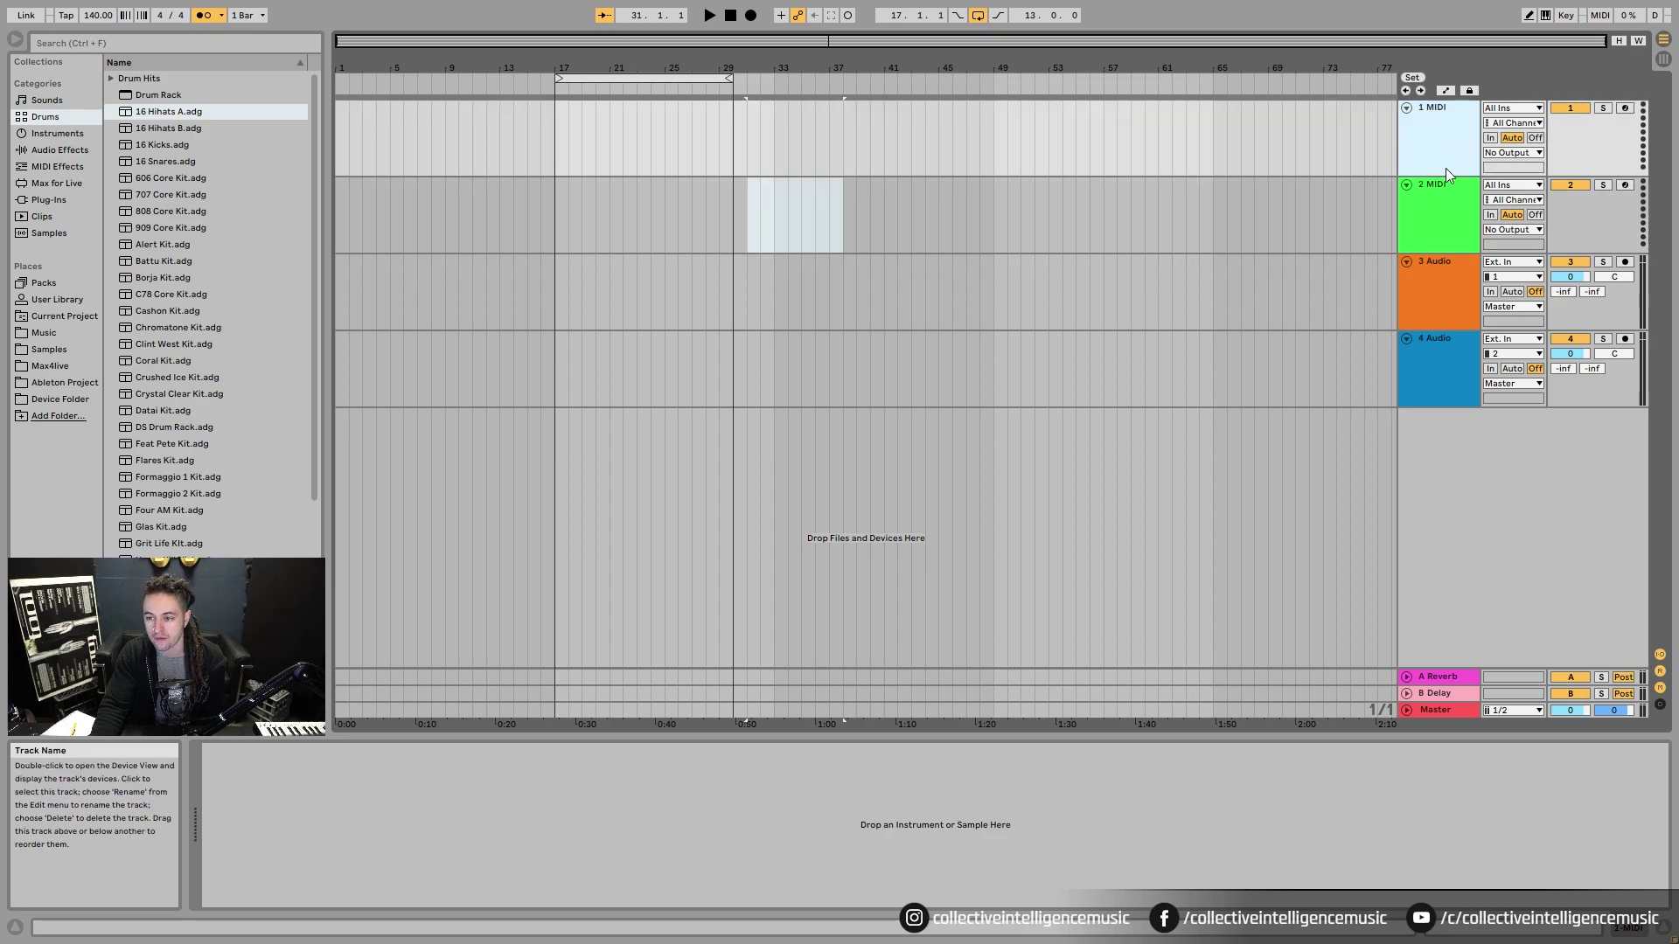
left_click(1441, 217)
left_click(1432, 292)
left_click(1429, 220)
left_click(1431, 287)
left_click(1431, 199)
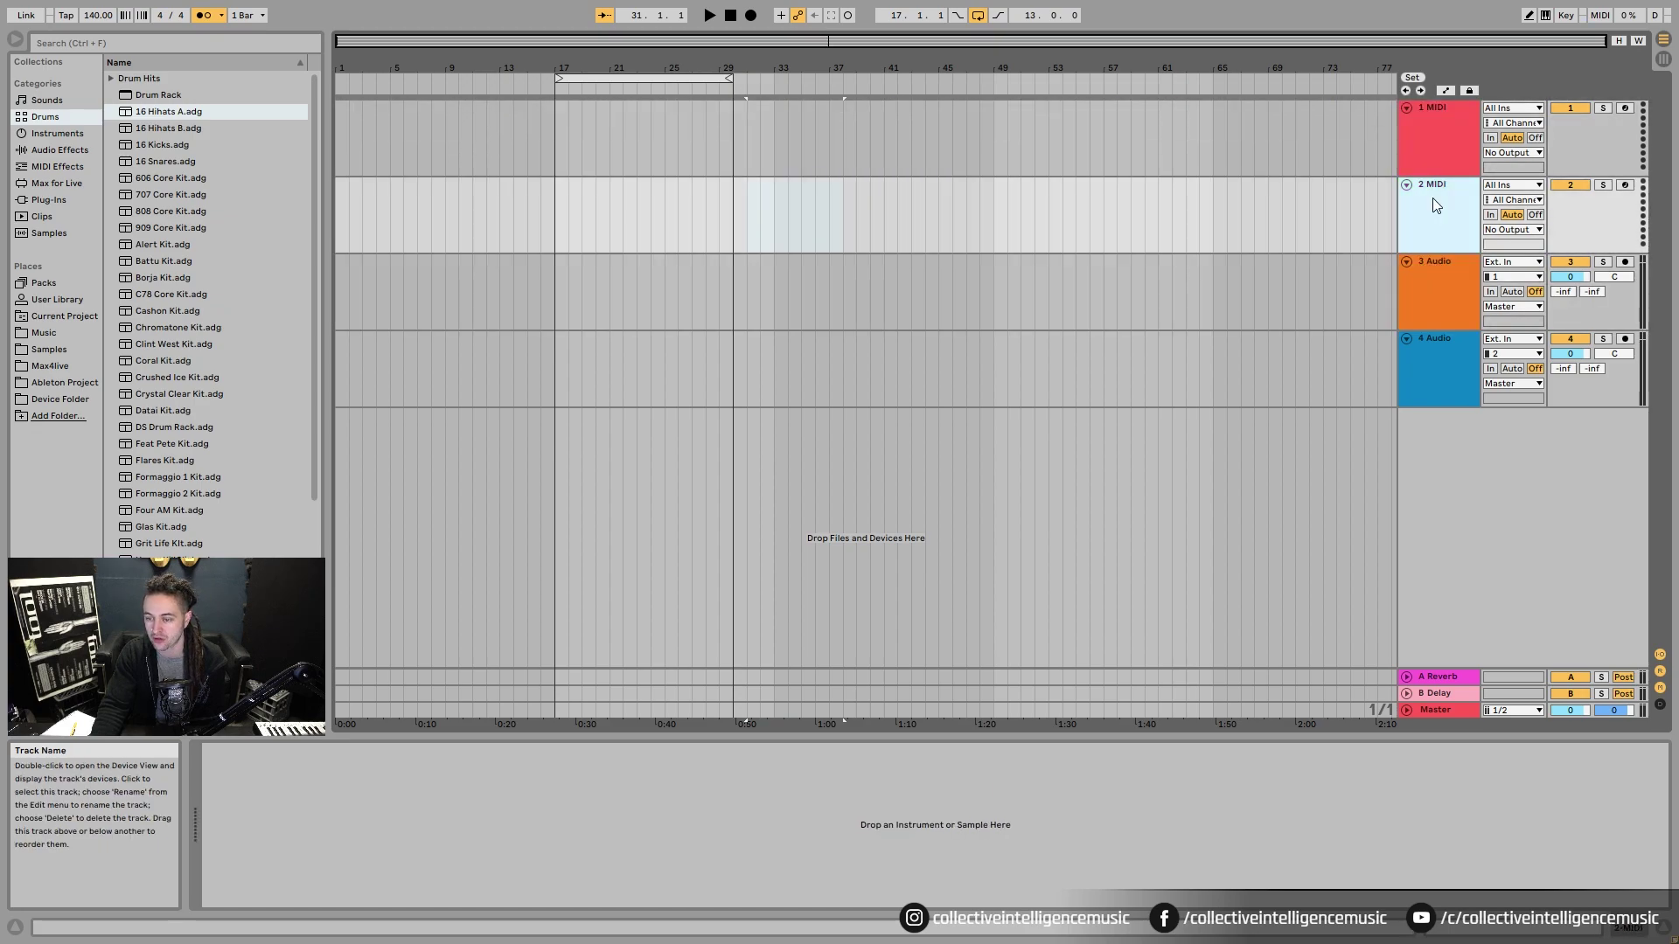
left_click(1446, 134)
left_click(1438, 210)
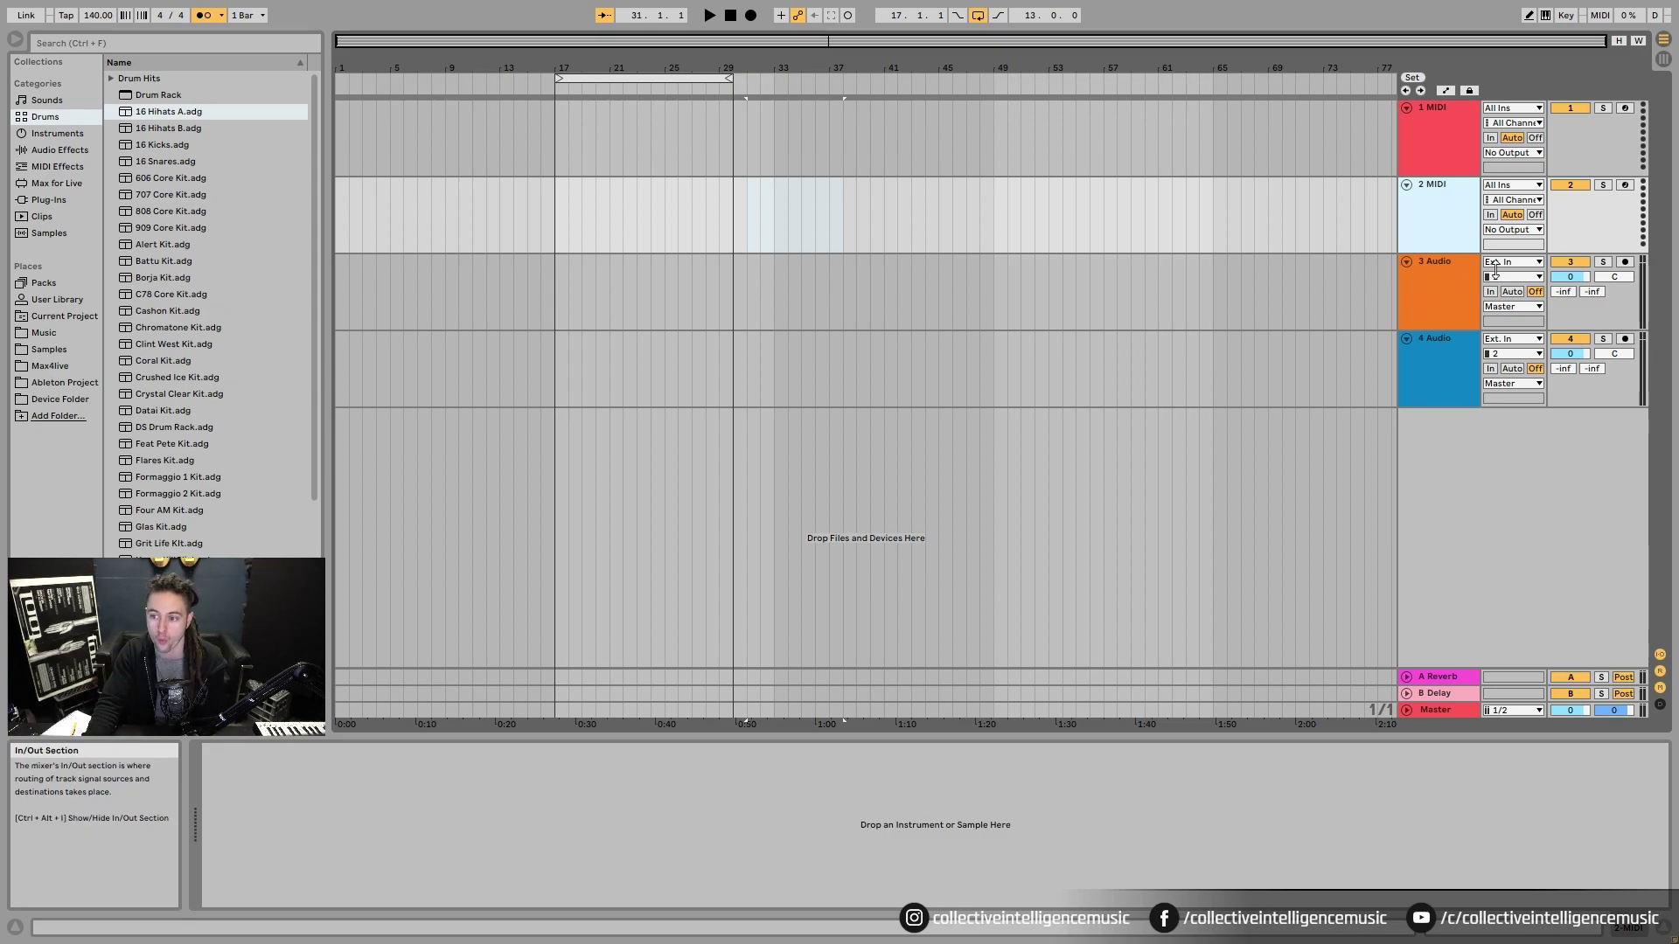
left_click(1440, 165)
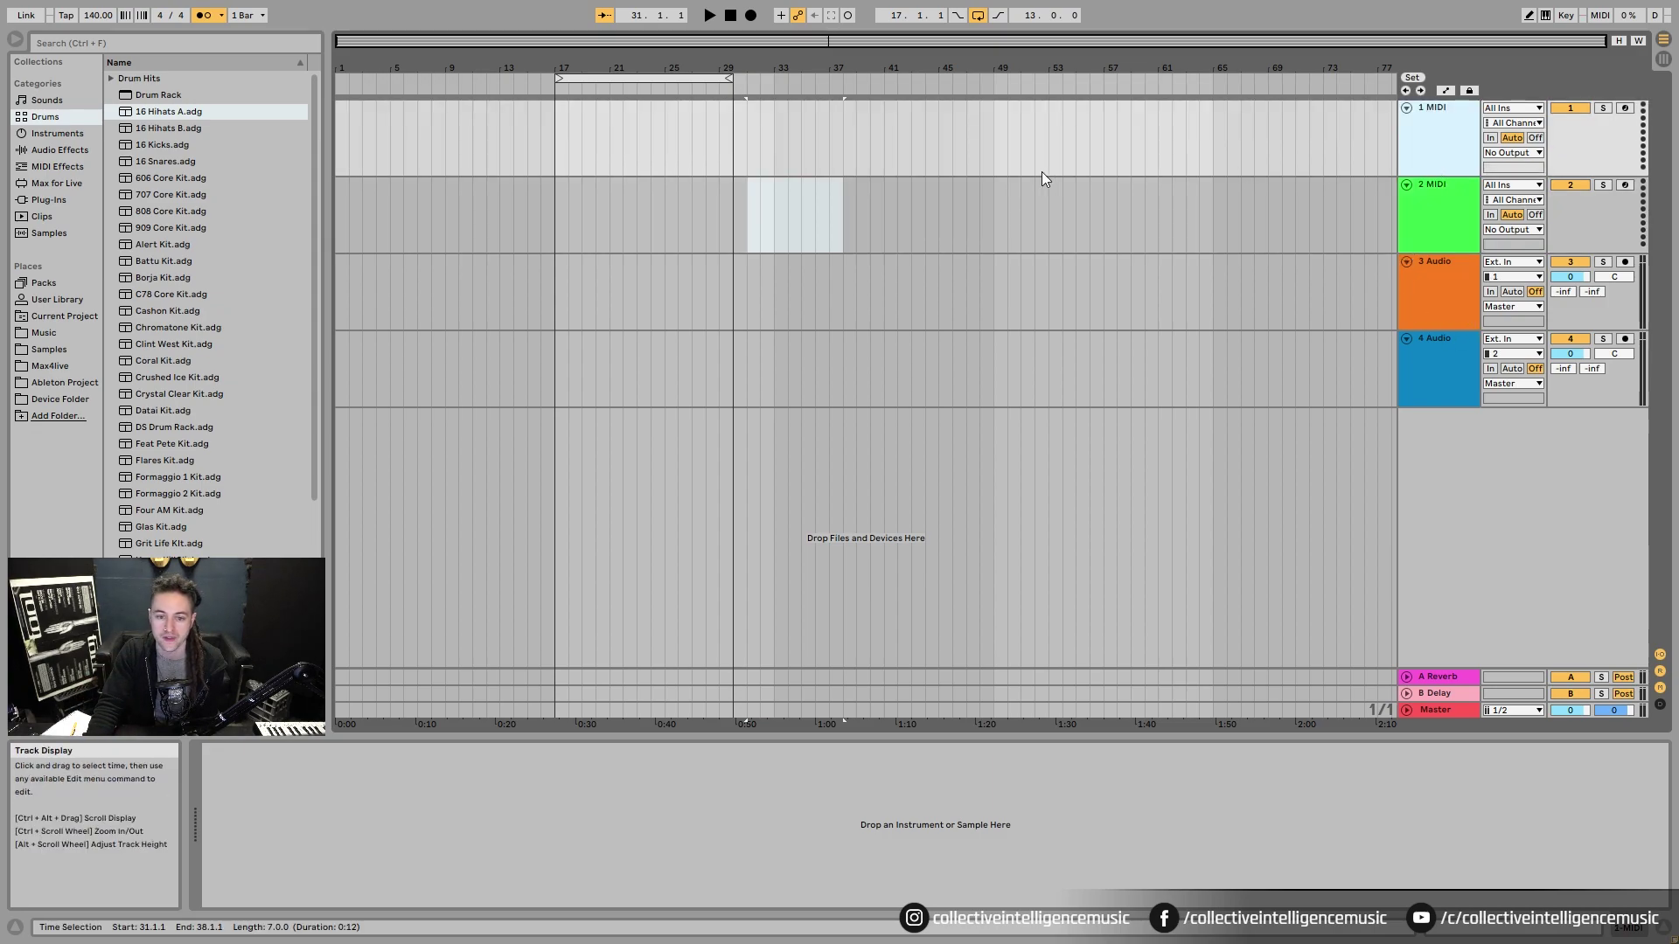
left_click(1434, 200)
left_click(1441, 159)
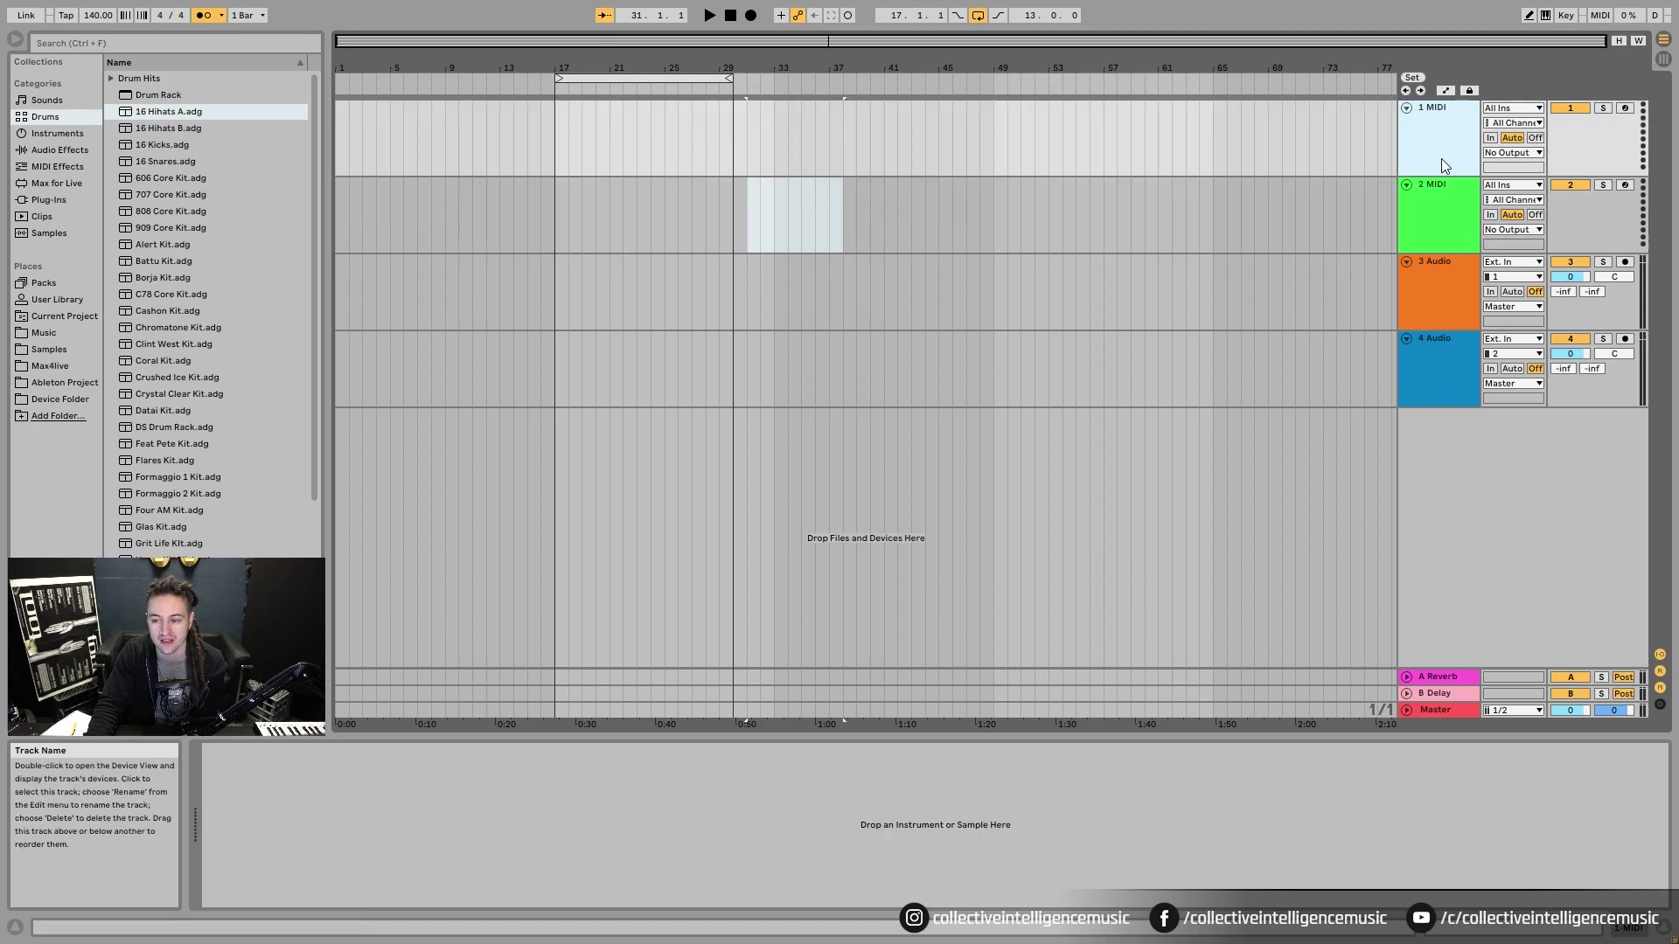
- Try insert positions at 37.1.1 and 36.1.1 on the 1 MIDI track, and select the single bar from 33.1.1 to 34.1.1
left_click(830, 170)
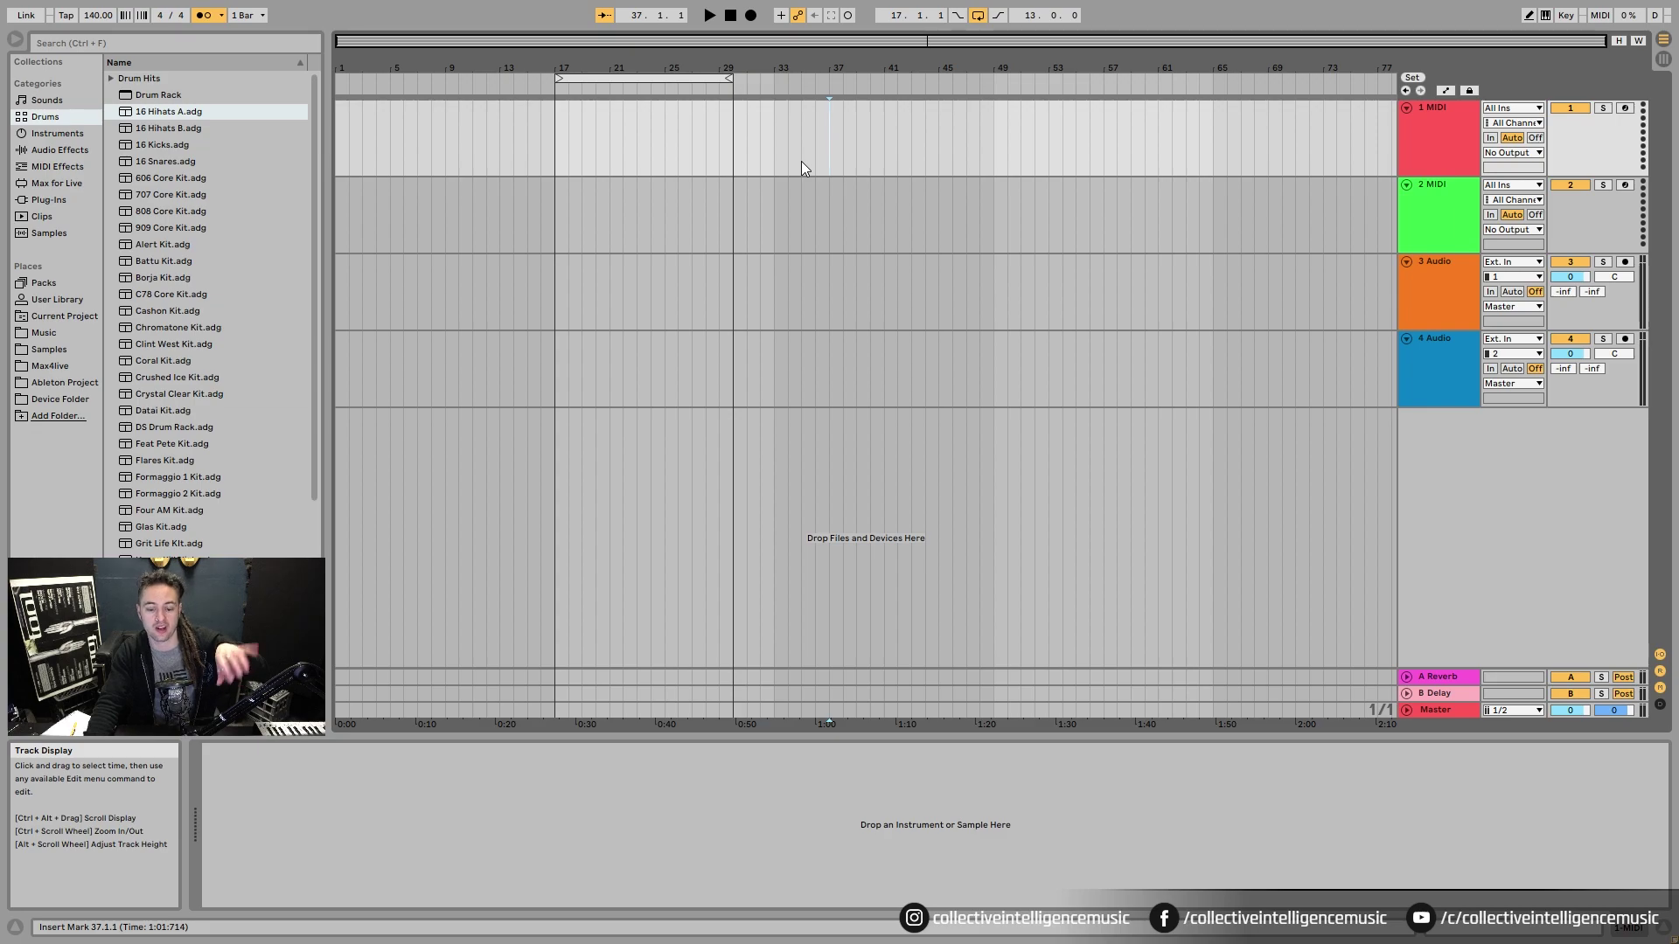
left_click_drag(777, 140, 822, 142)
left_click(820, 173)
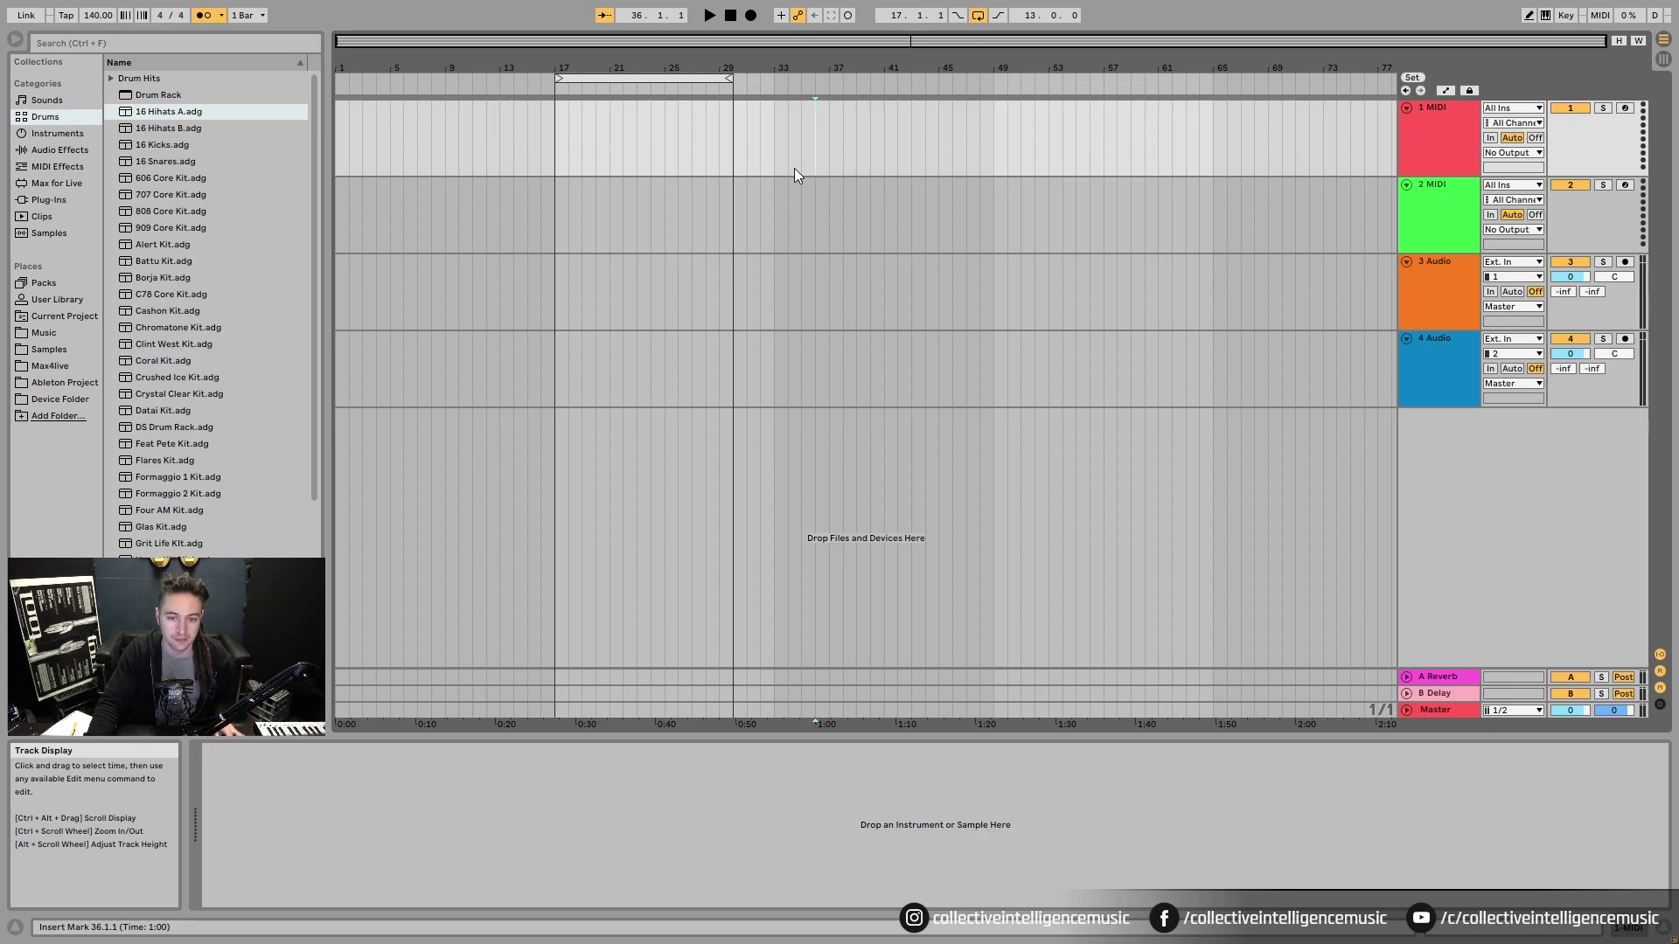
left_click_drag(776, 155, 789, 156)
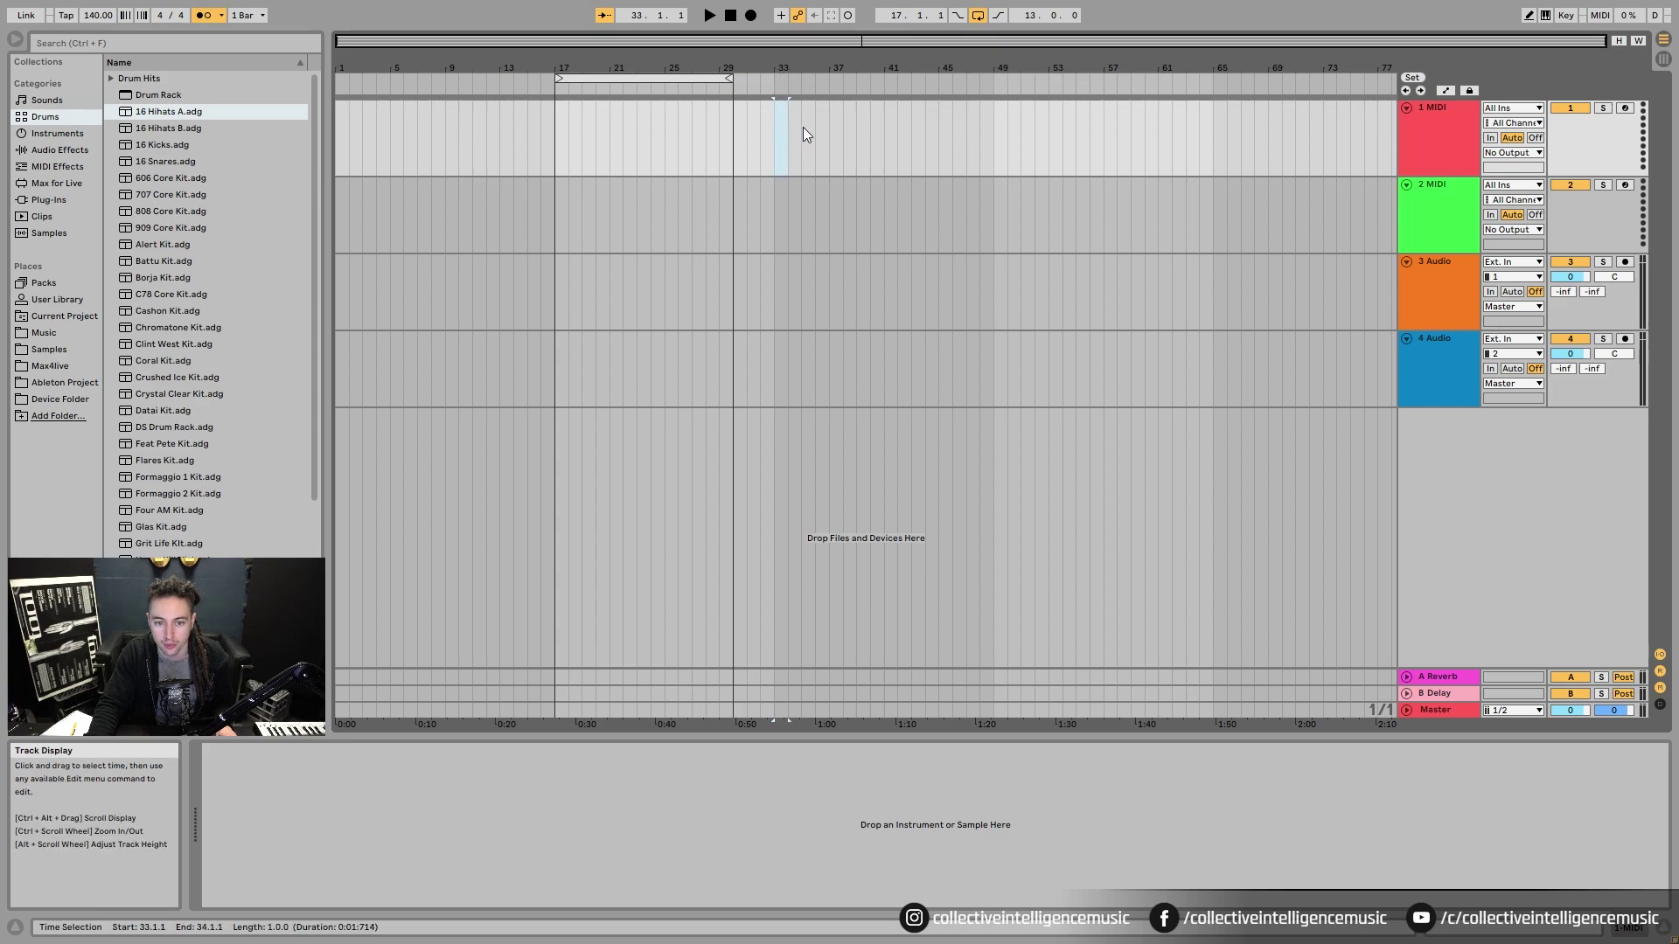
left_click(768, 154)
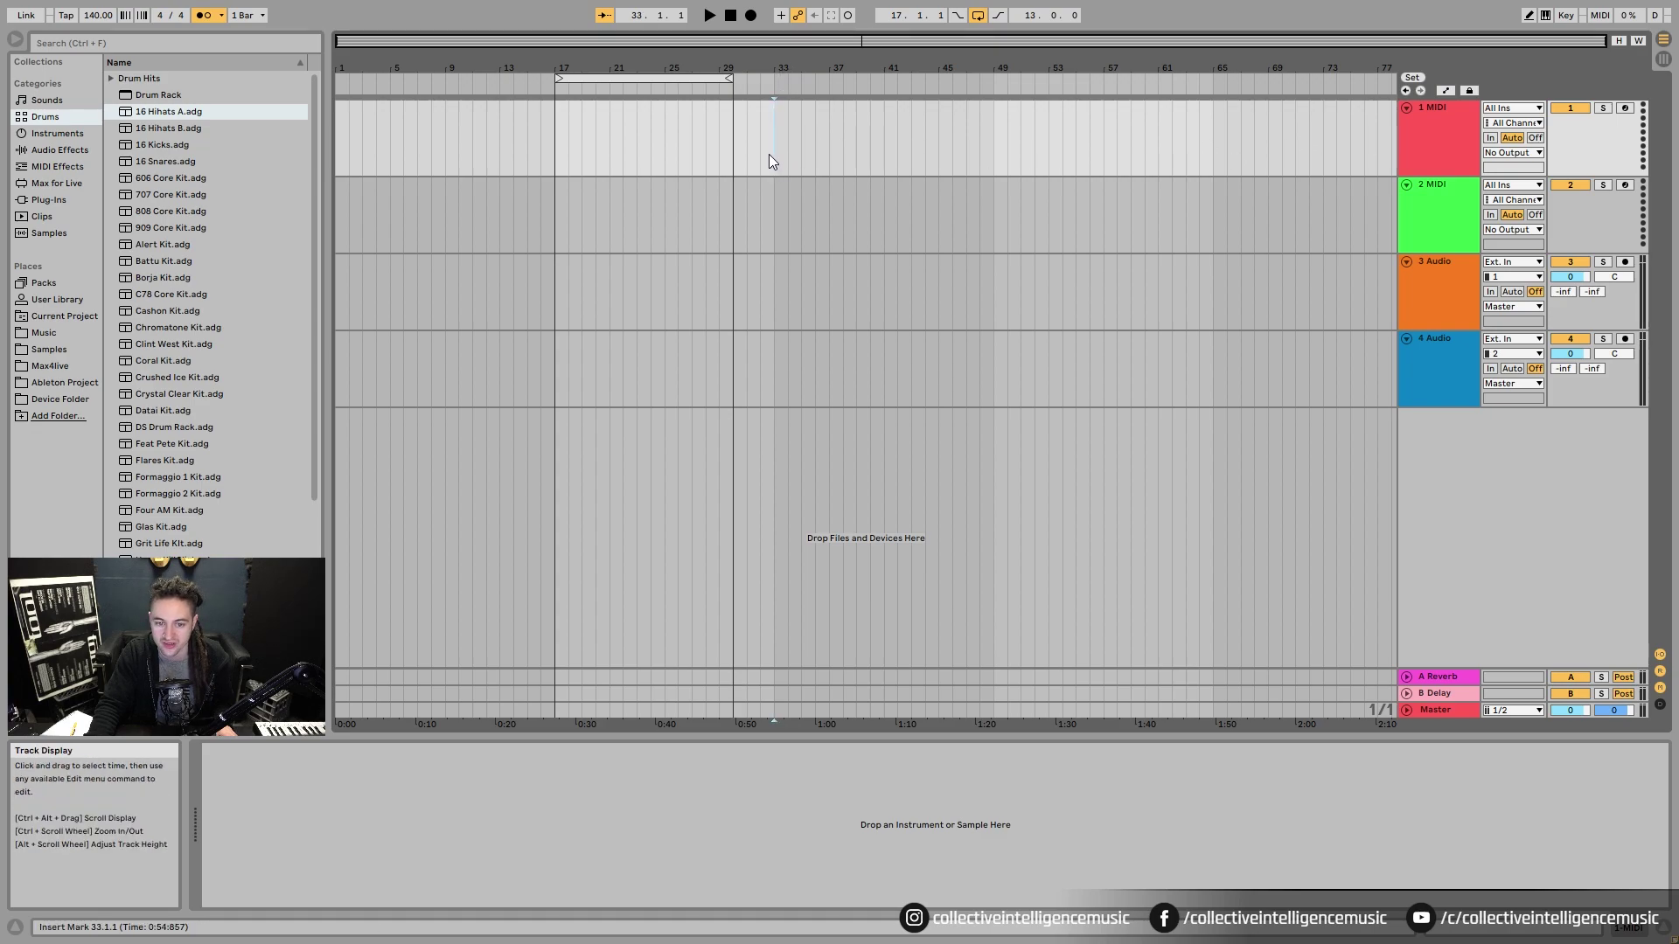
left_click_drag(773, 162, 789, 162)
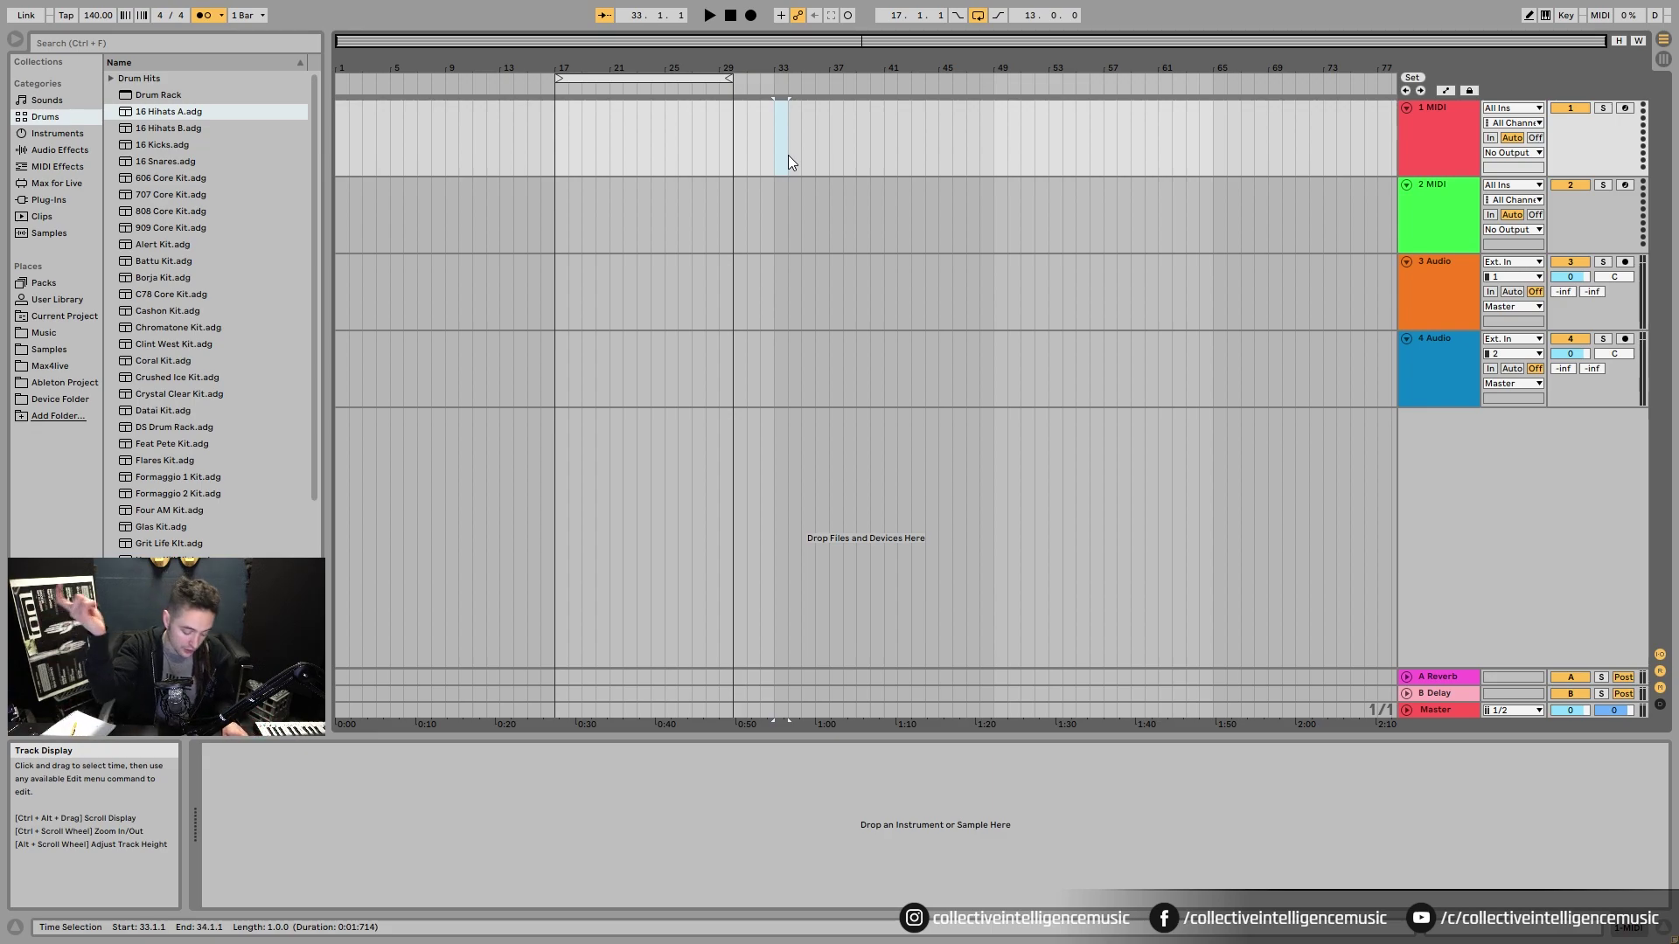
- Insert a one-bar MIDI clip from 33.1.1 to 34.1.1 on the 1 MIDI track, and practise selecting and deselecting it
key("ctrl+shift+m")
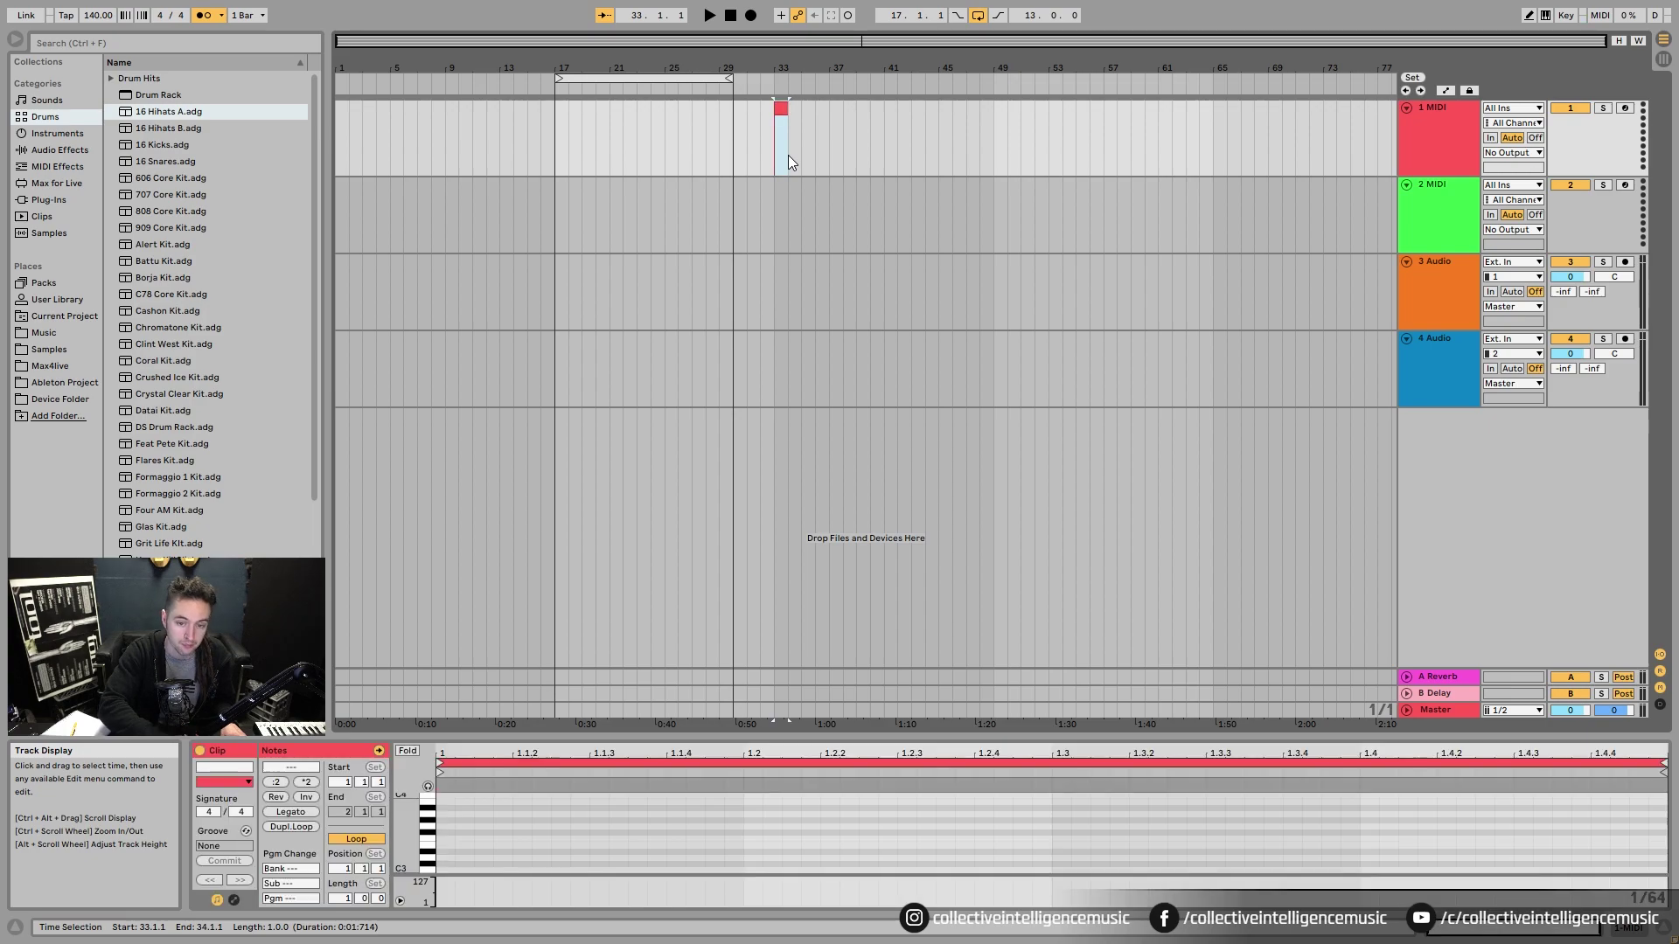
left_click(790, 156)
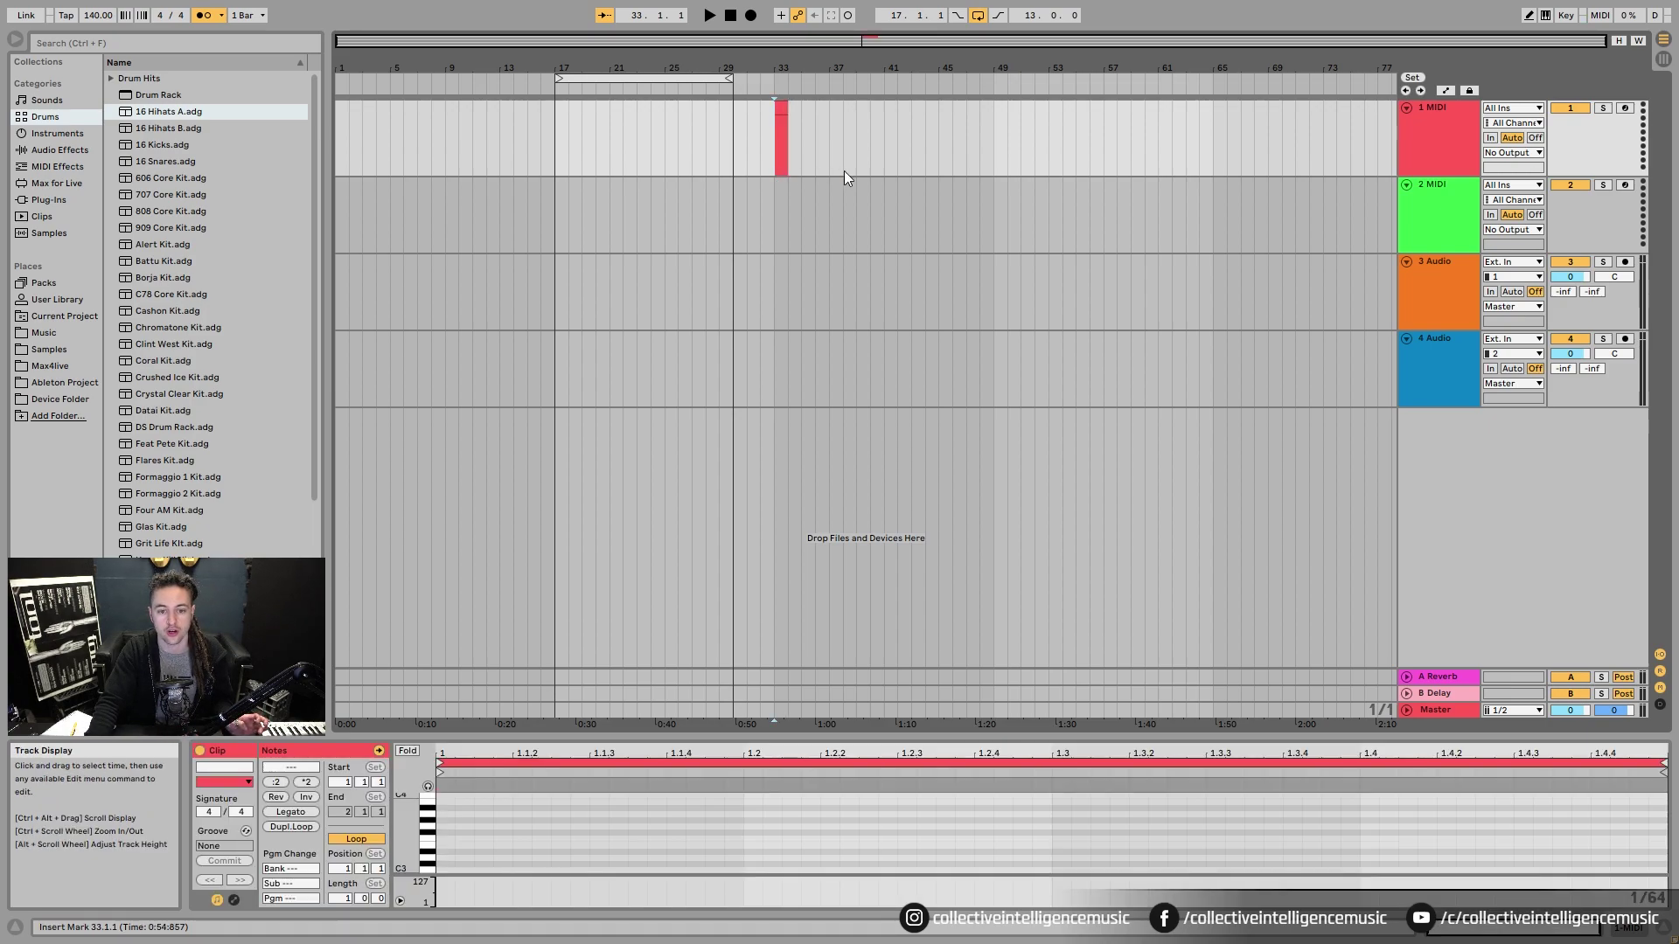
left_click(781, 108)
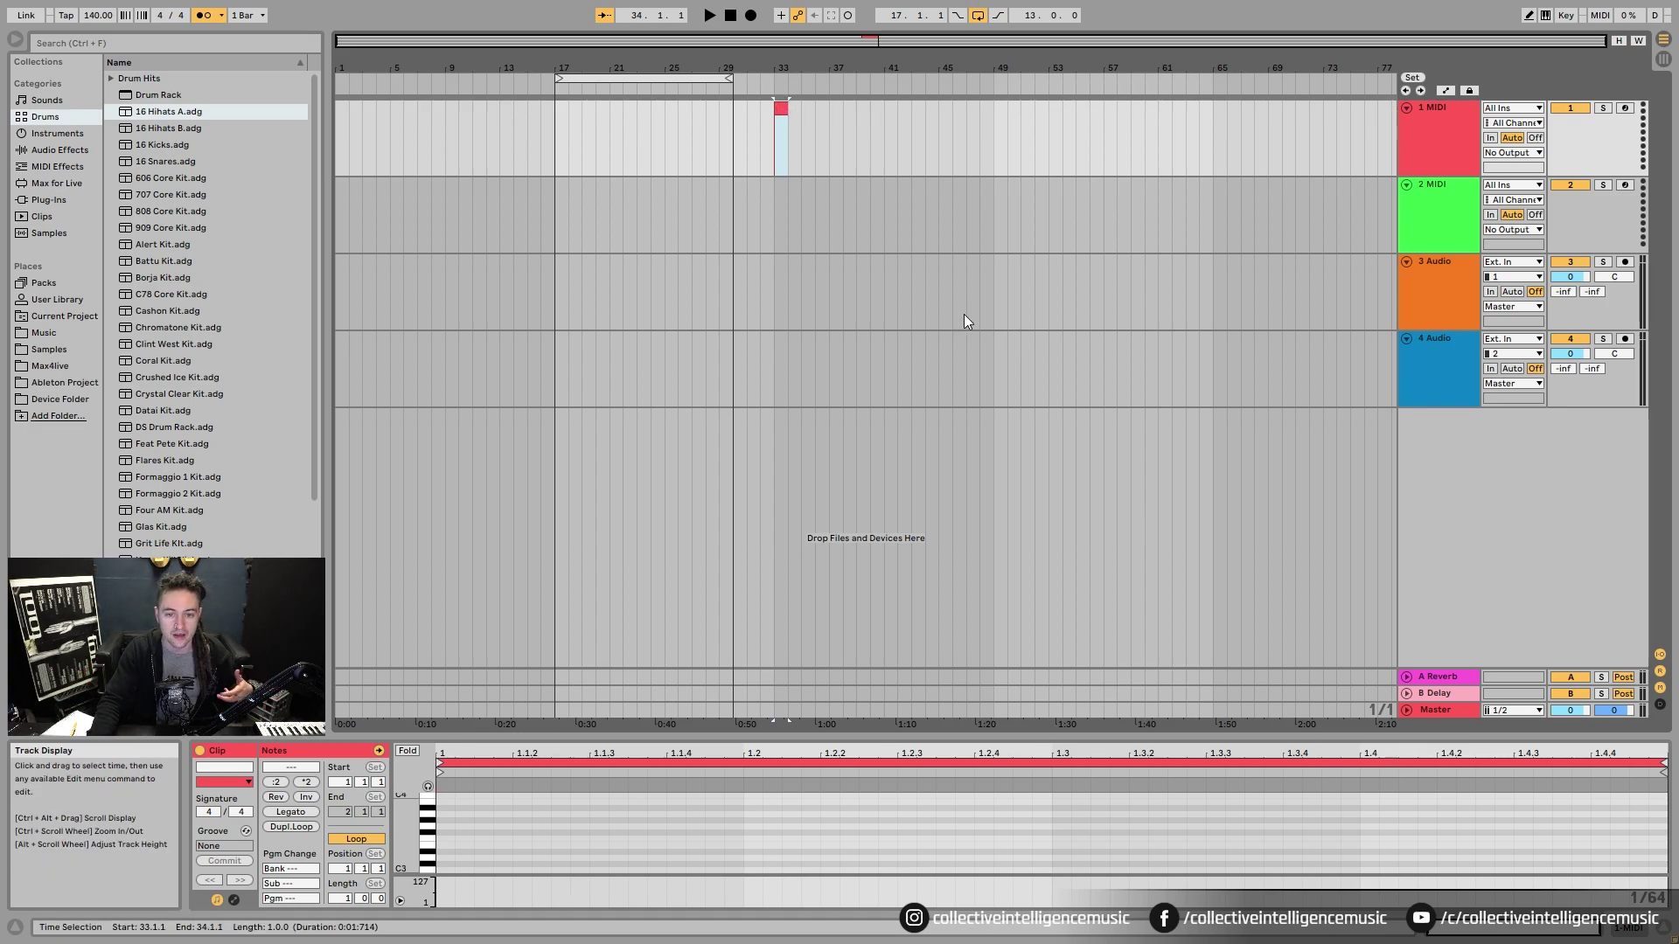
left_click(1024, 135)
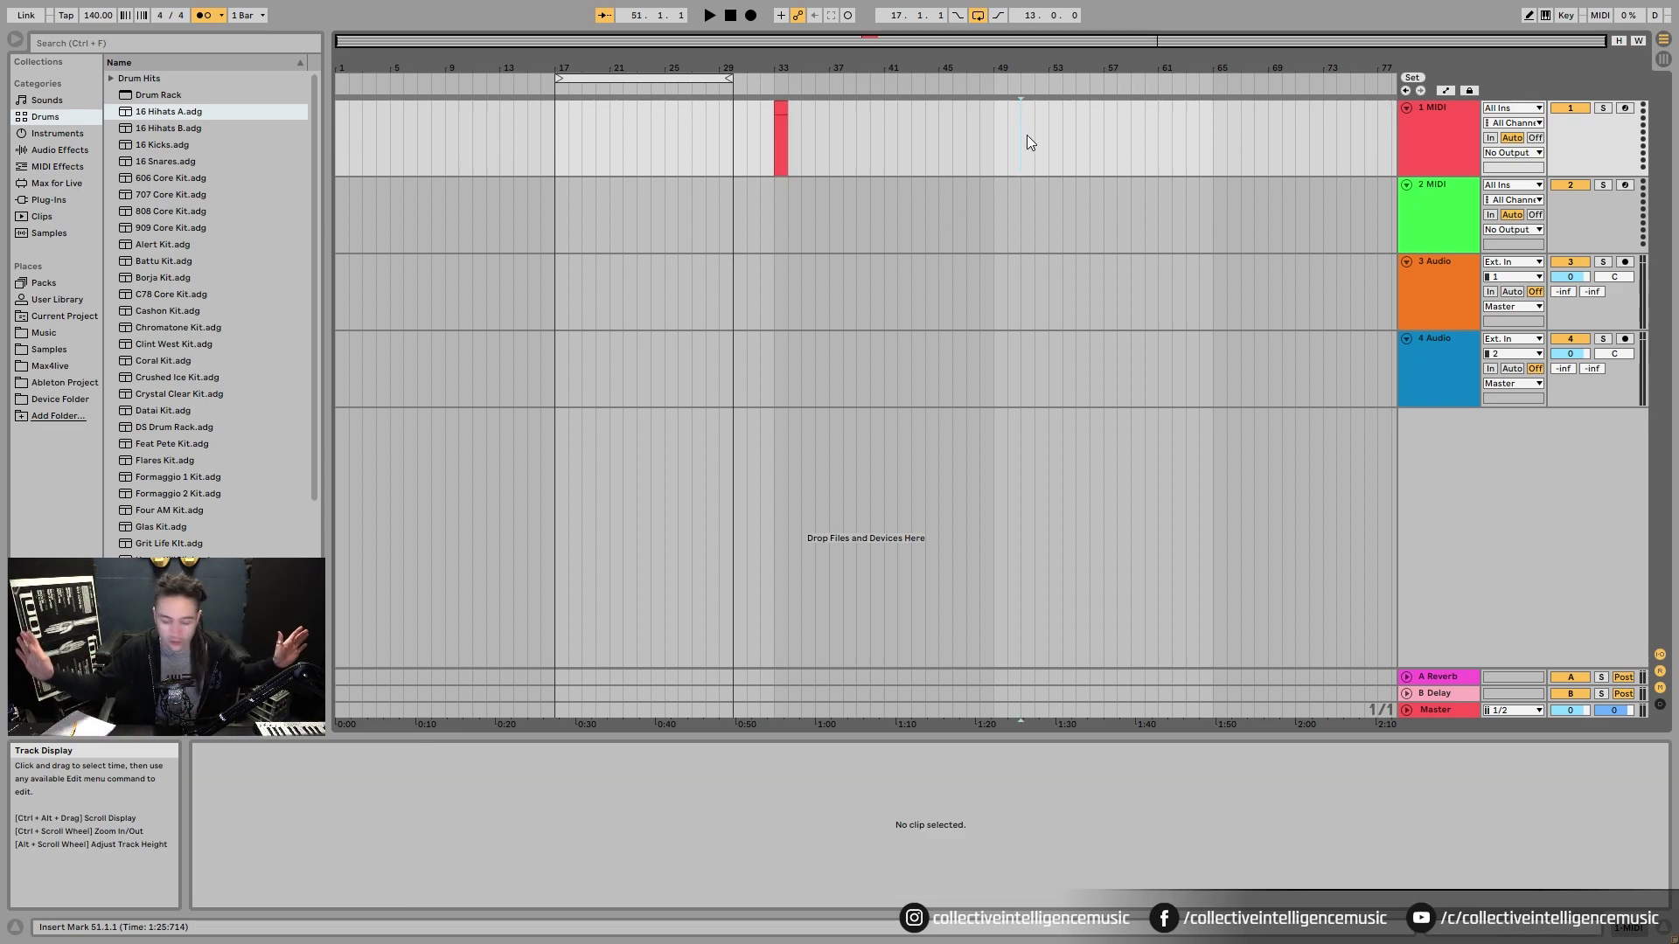
left_click(781, 123)
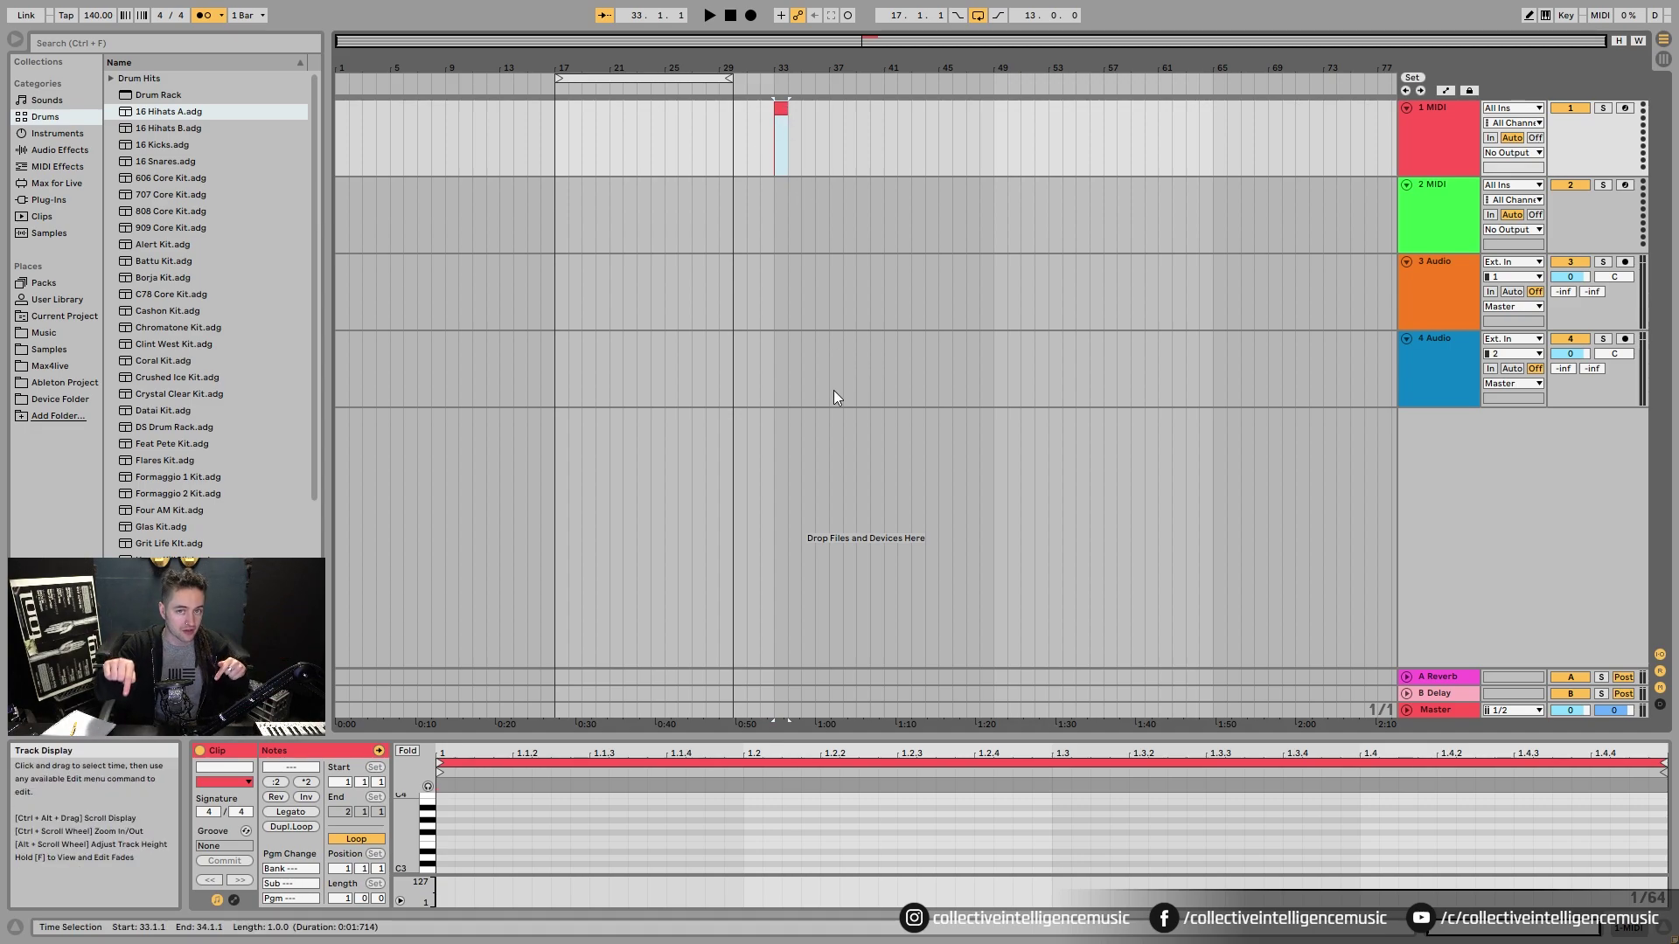
- Select the 1 MIDI track and play the arrangement briefly from the clip's start at 33.1.1
left_click(1440, 134)
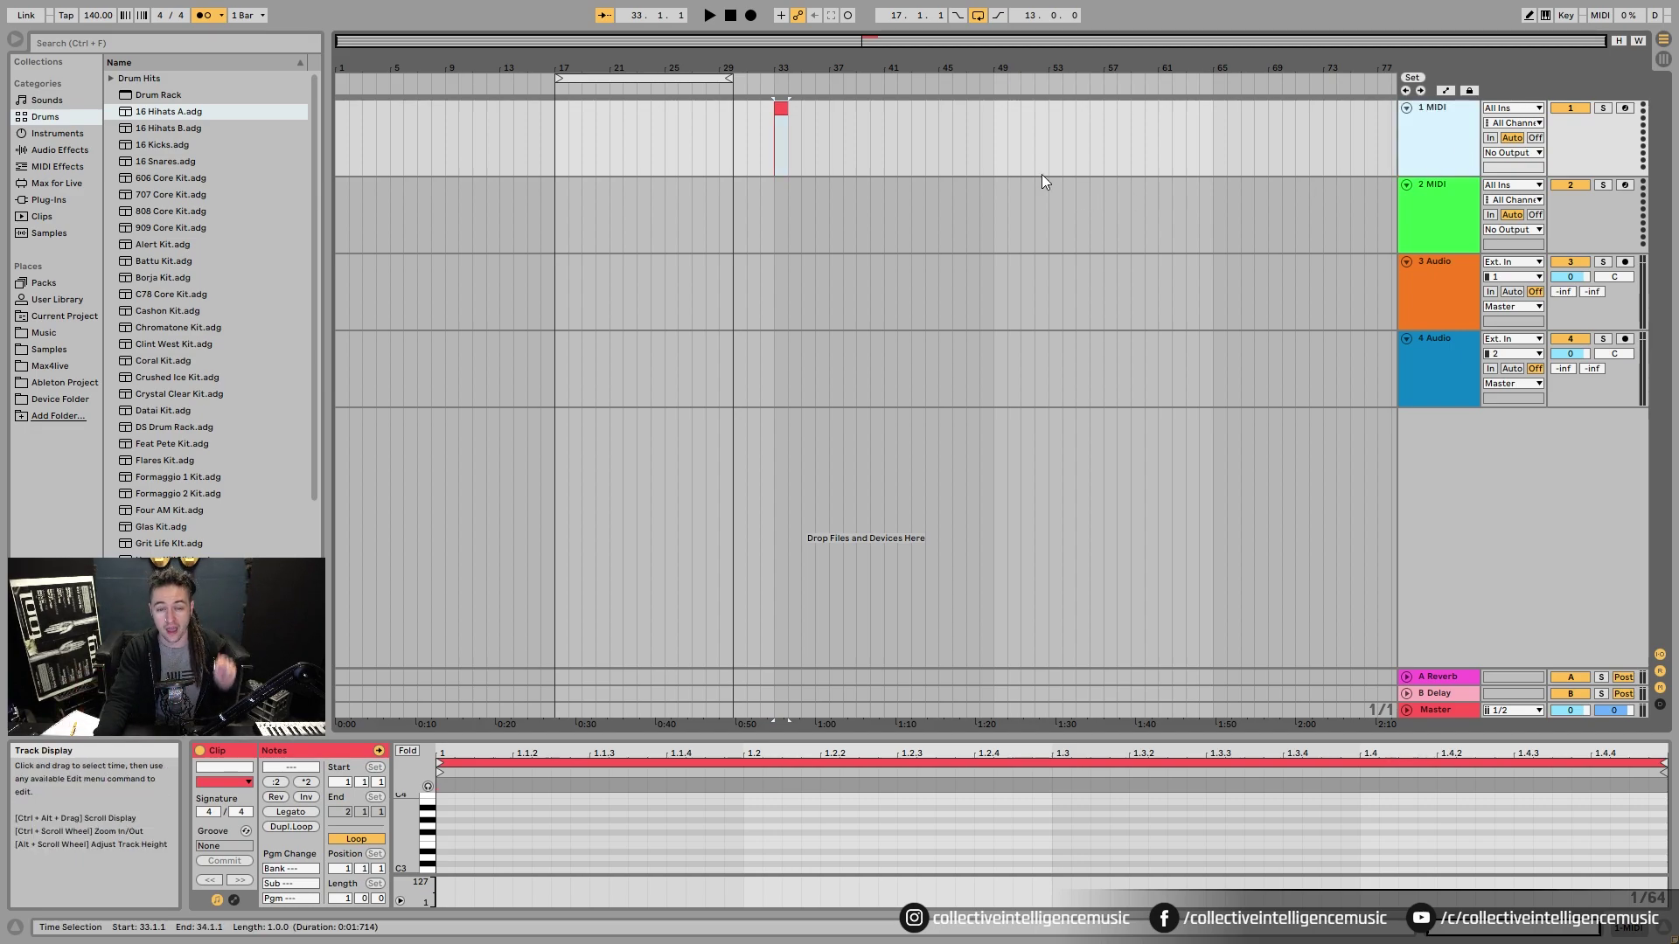
left_click(778, 141)
key("space")
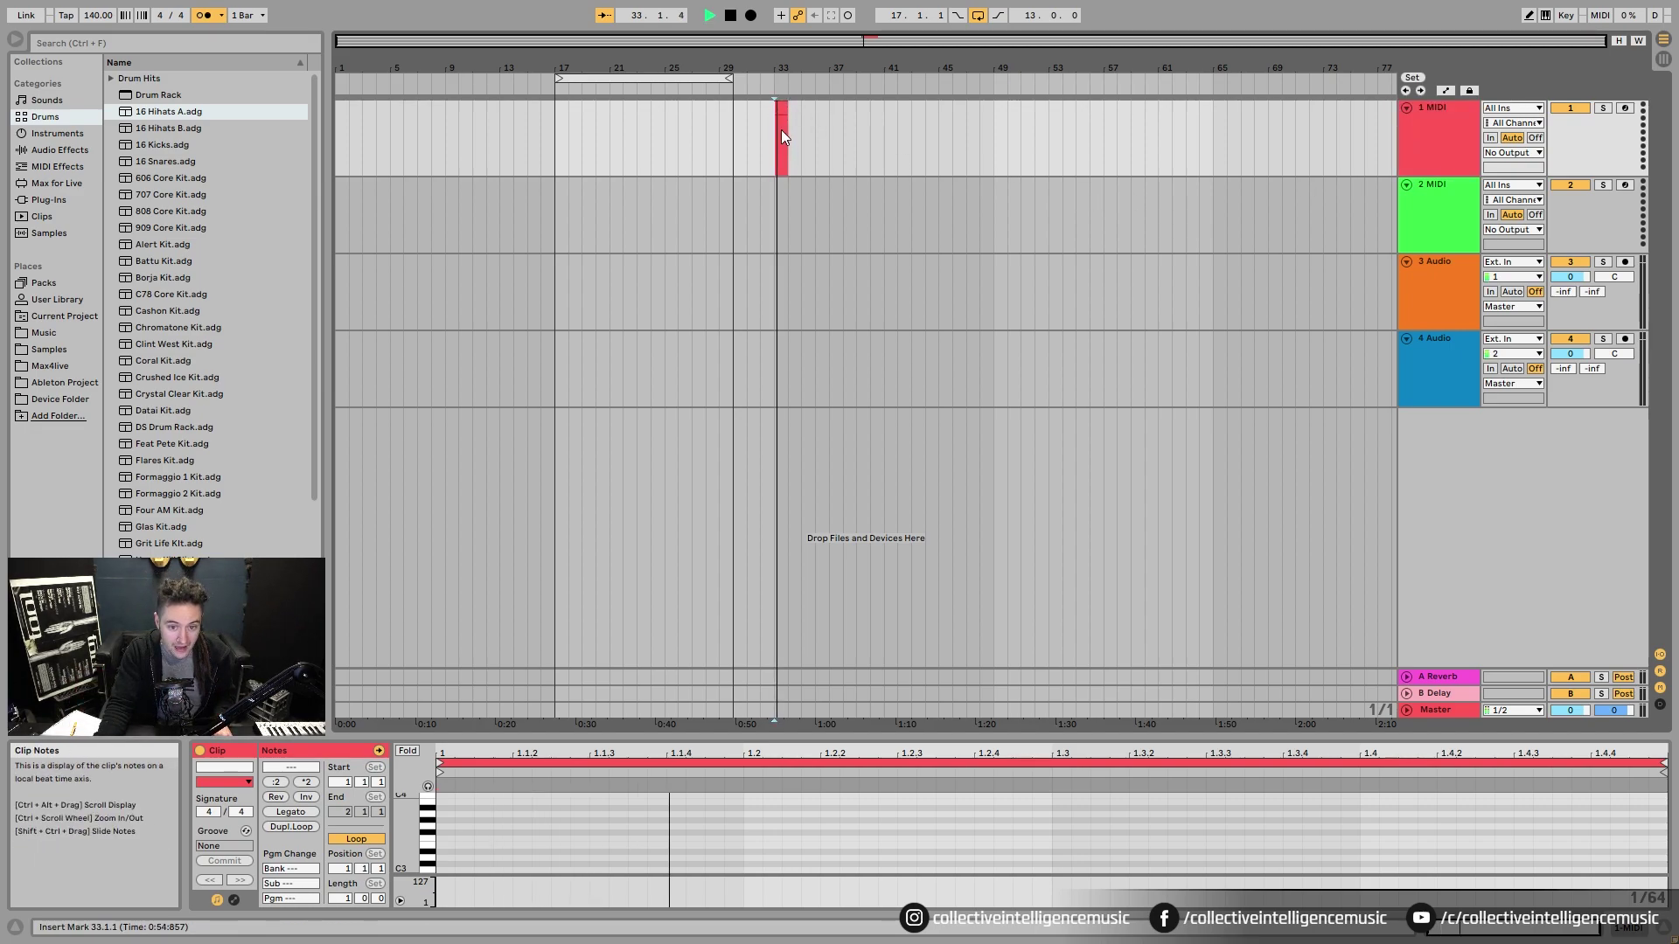
key("space")
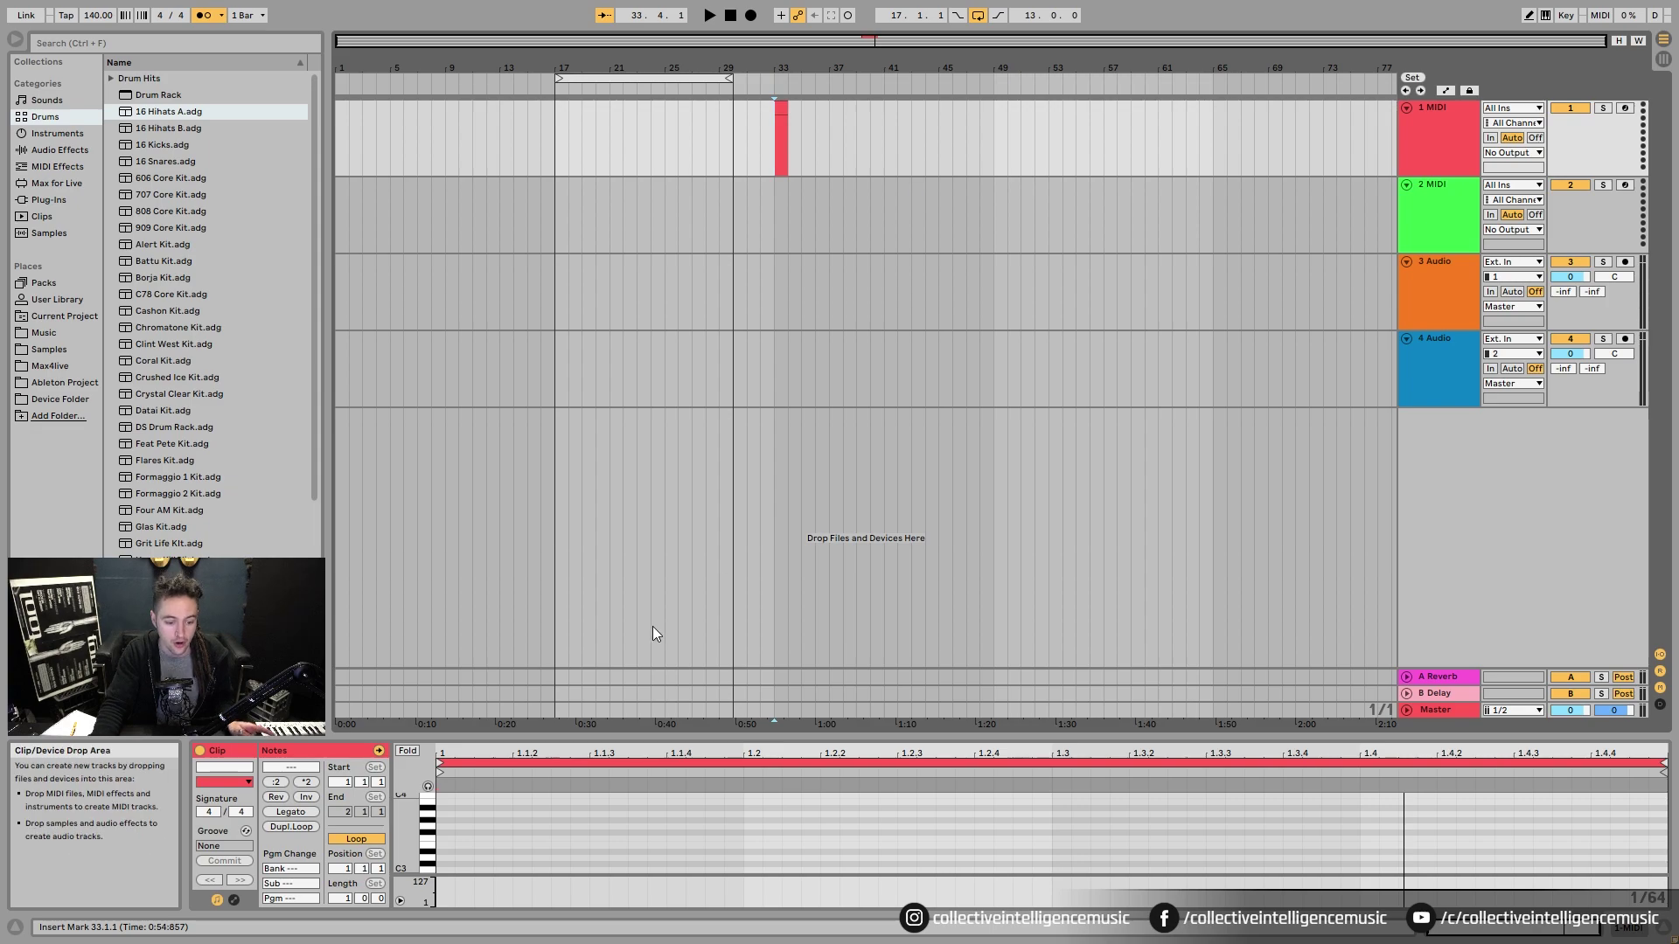
- Draw a C3 note from 1.1.1 to 1.2.1 in the one-bar clip, and delete it
left_click(446, 869)
left_click_drag(446, 870, 743, 870)
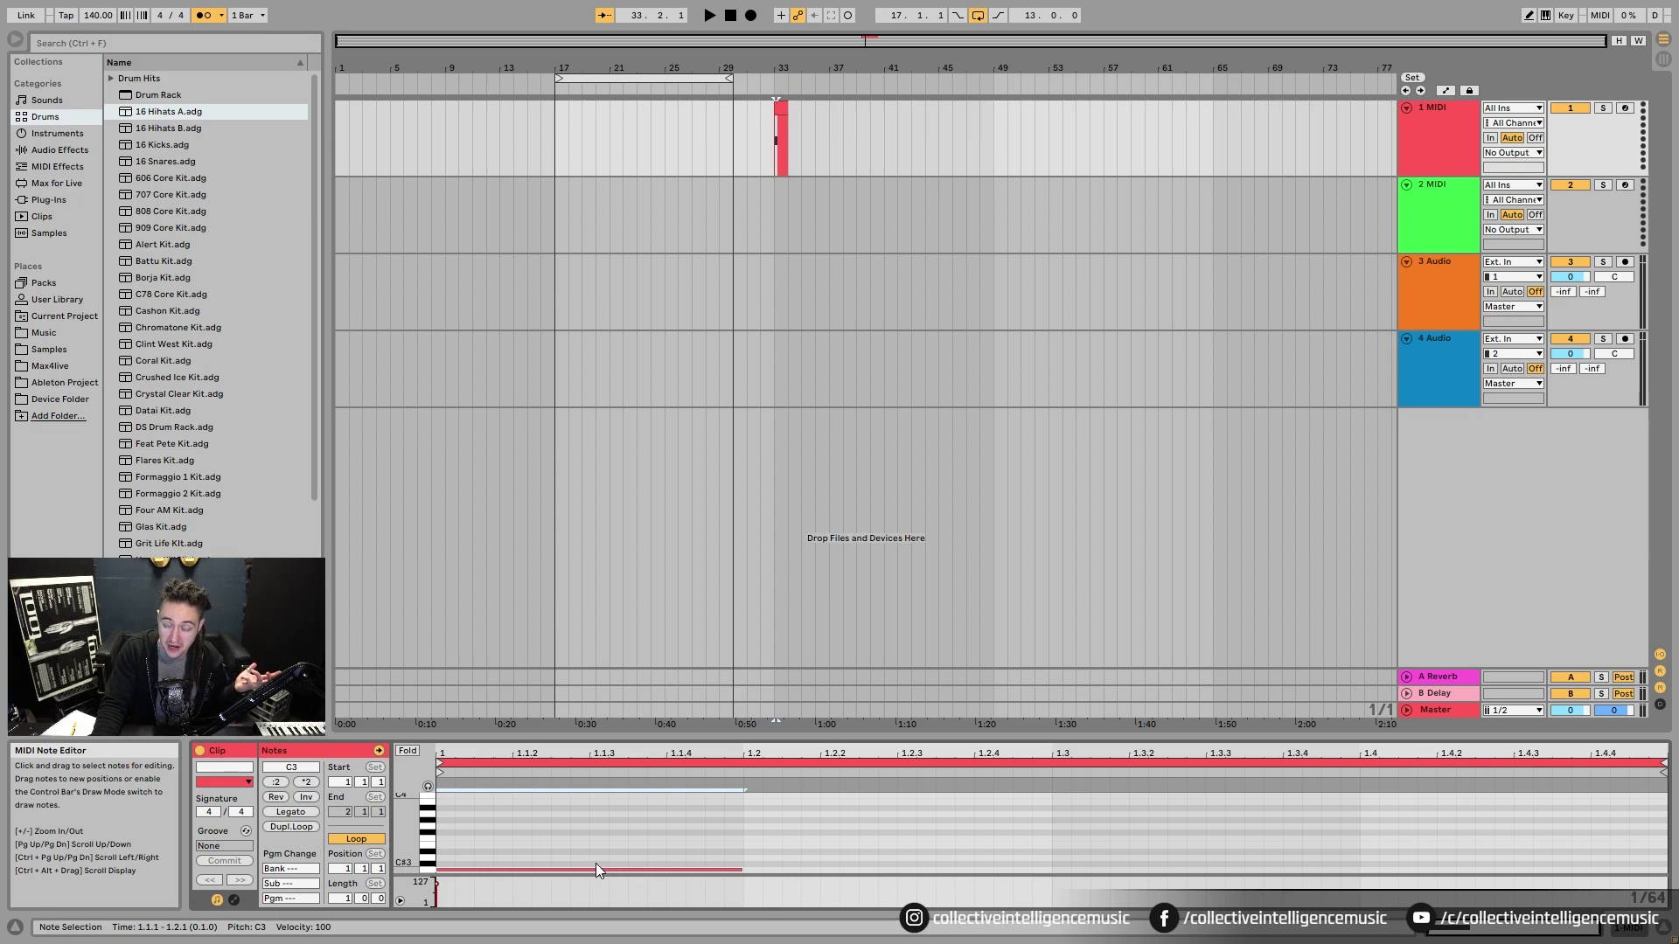
key("Delete")
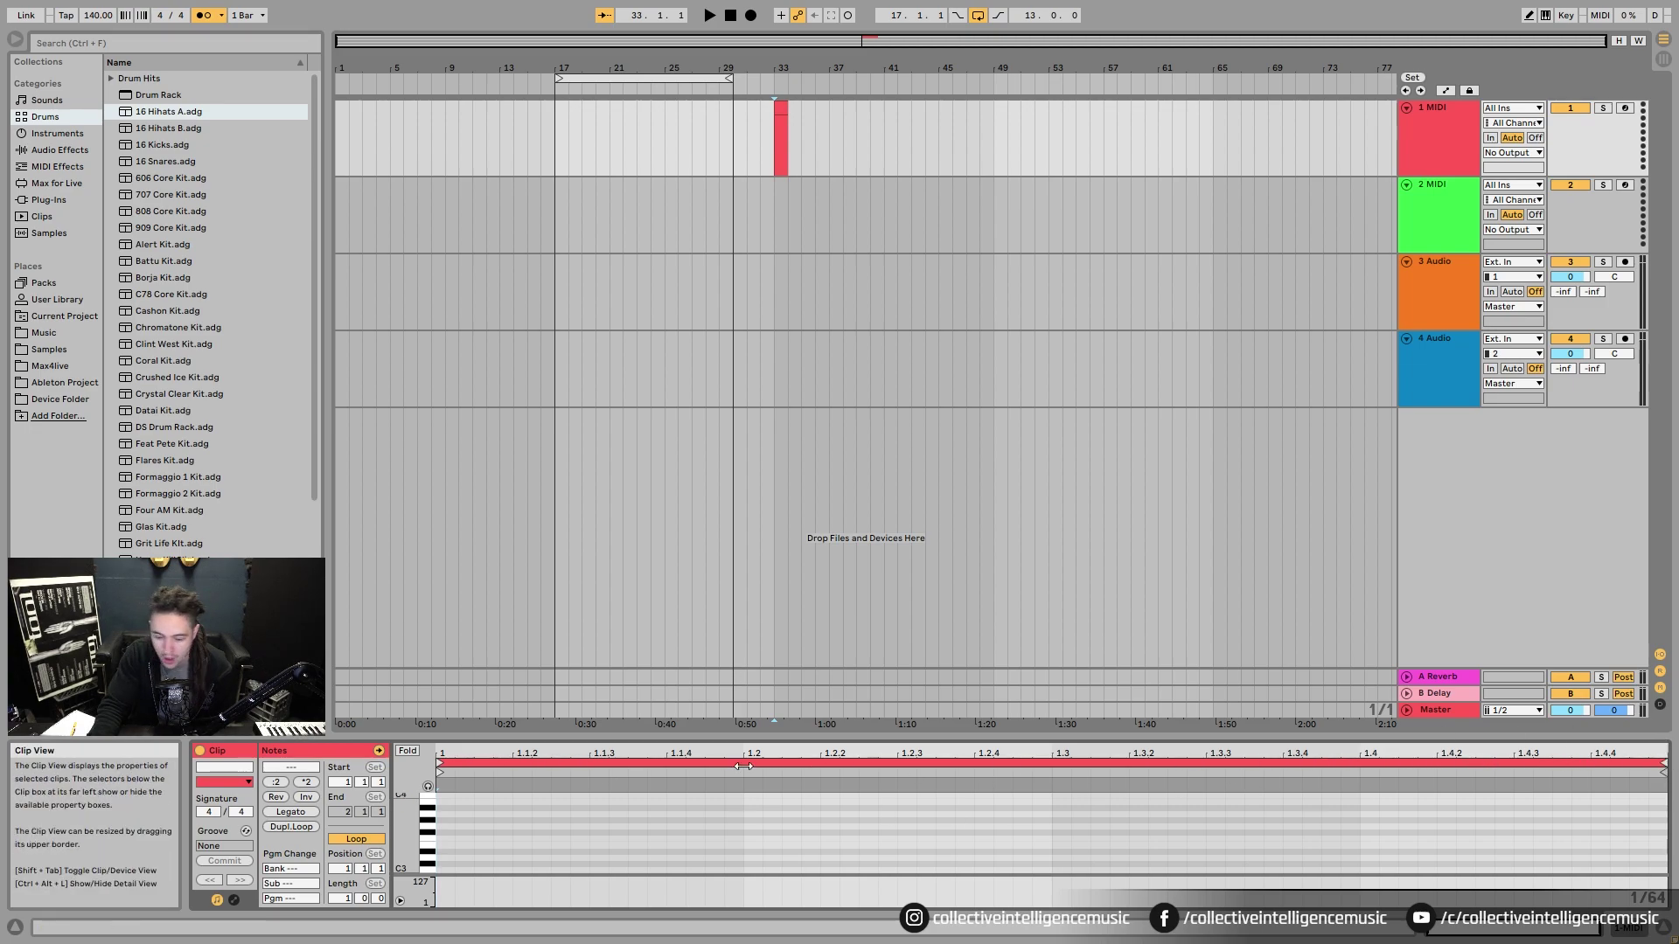
- Try consolidating 33.1.1 to 37.1.1 on the 1 MIDI track into a four-bar clip, and delete that clip
left_click(778, 107)
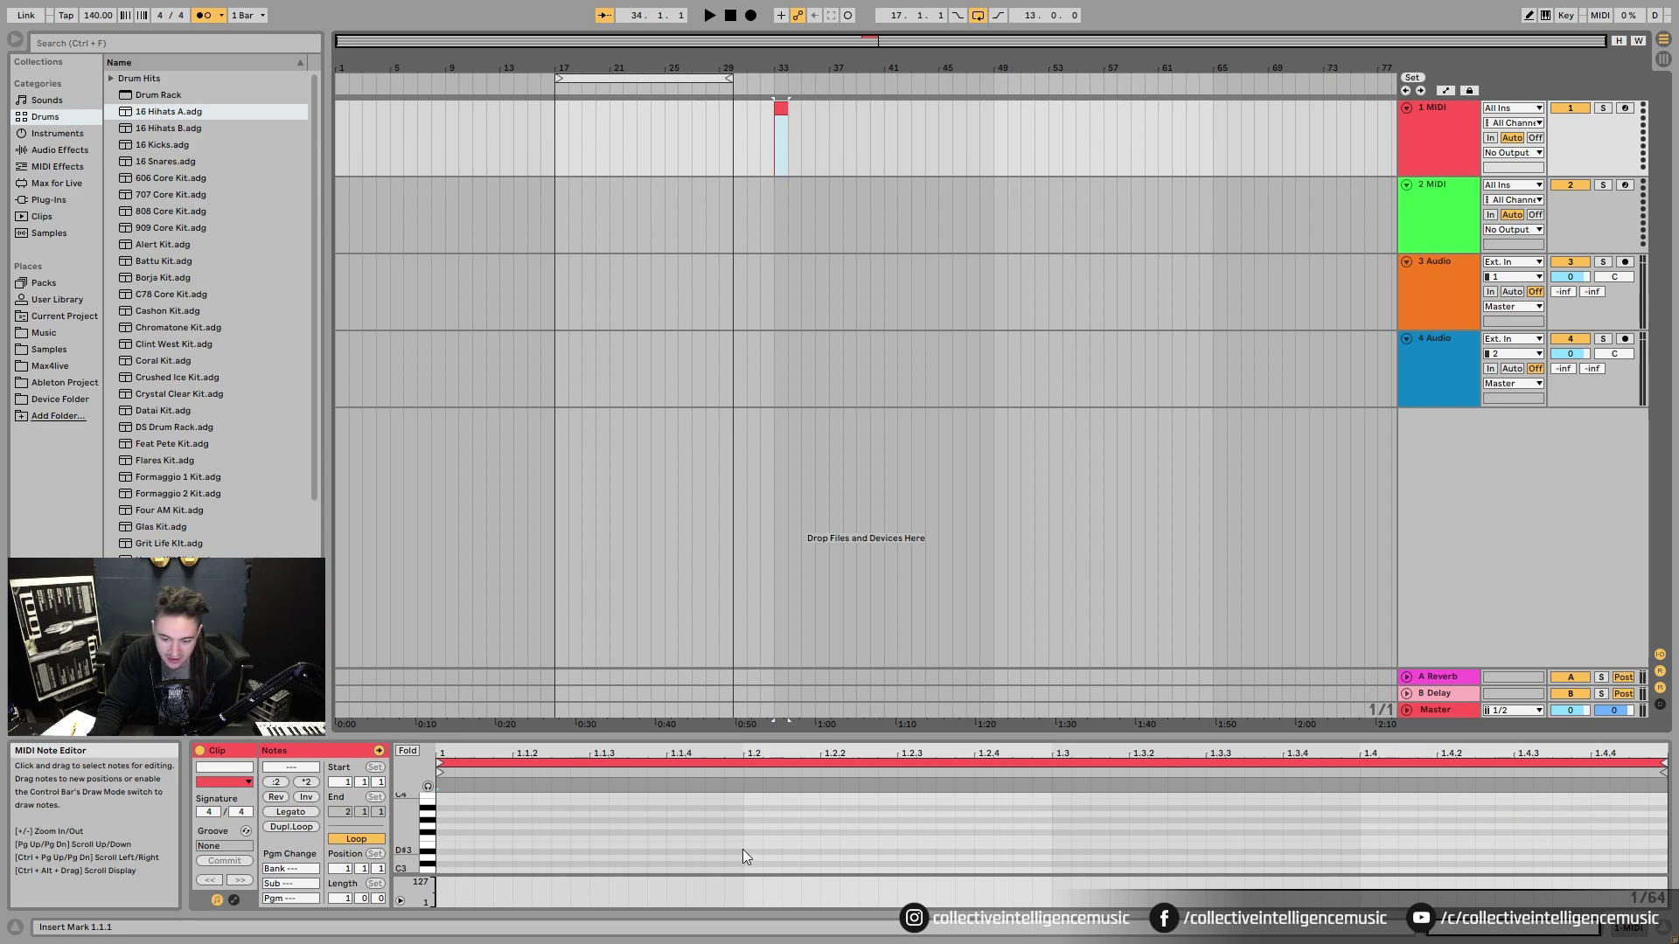
left_click(779, 135)
left_click_drag(778, 134, 831, 130)
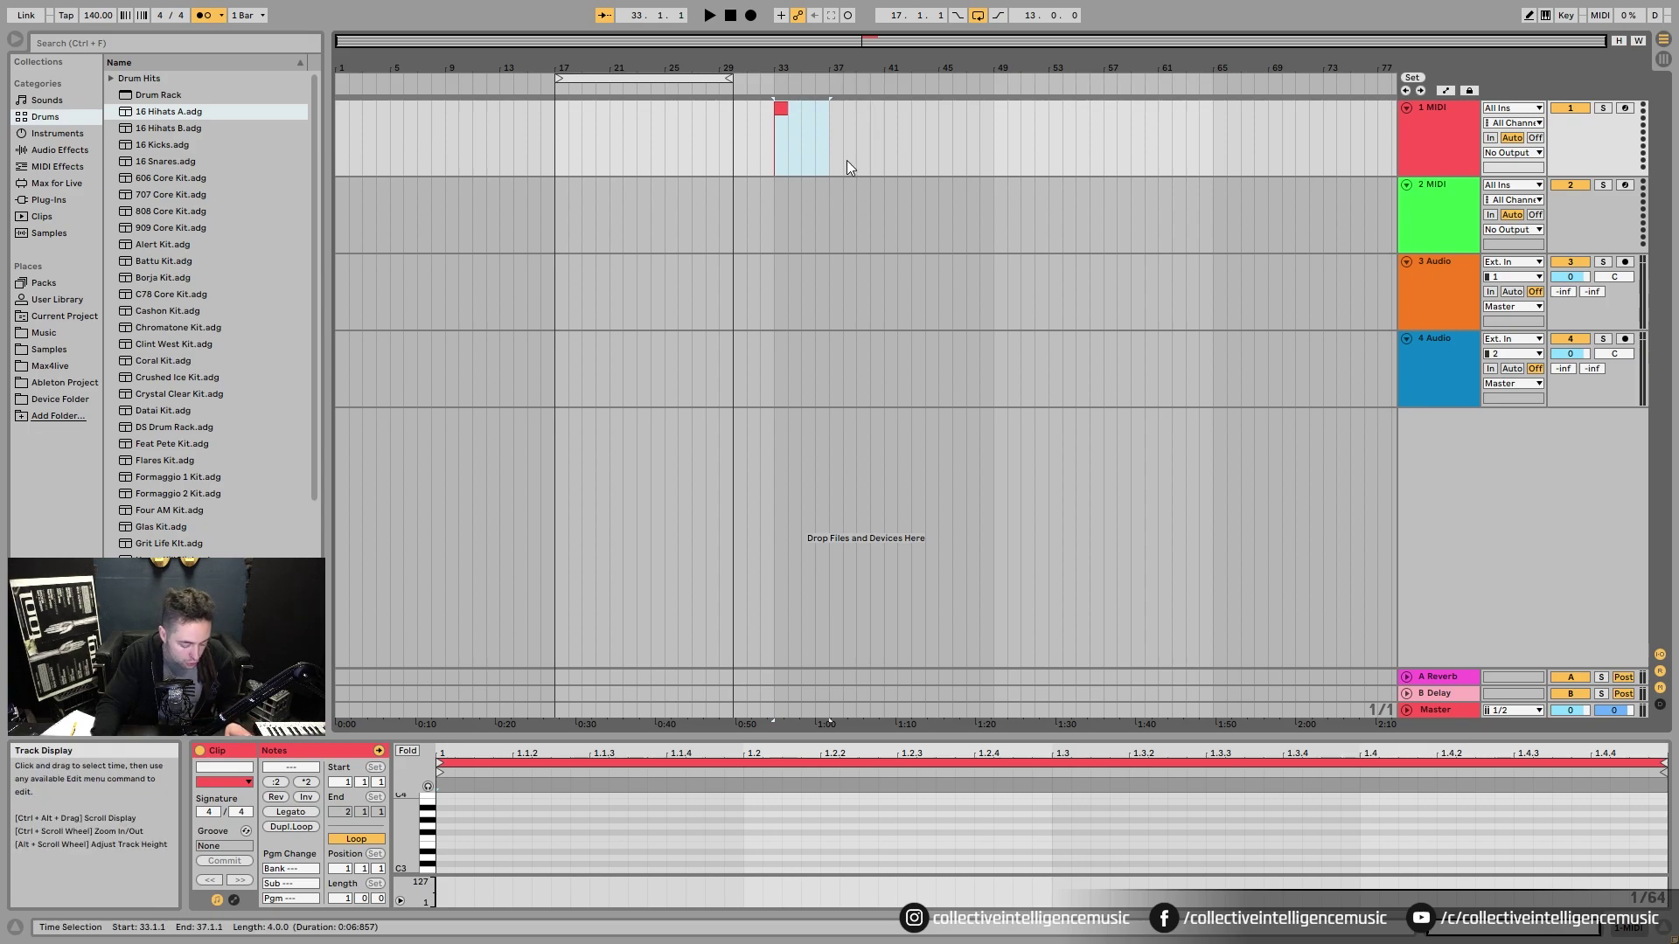
left_click(801, 119)
left_click(780, 108)
left_click(821, 127, "shift")
left_click_drag(831, 128, 830, 127)
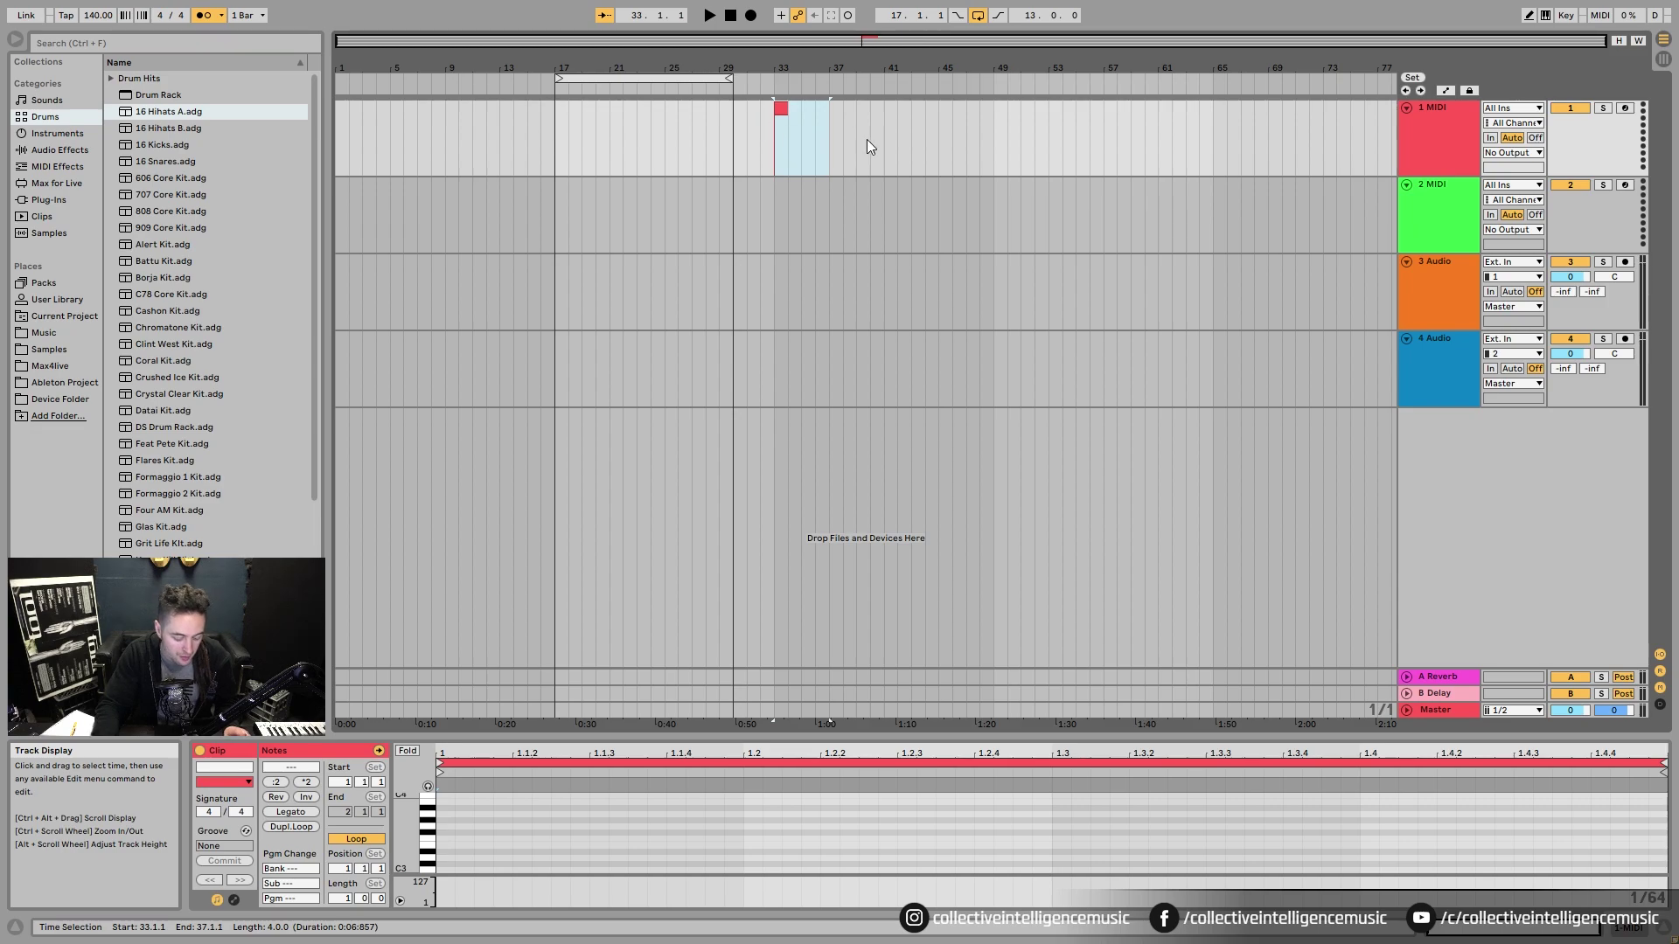
key("ctrl+j")
key("ctrl+k")
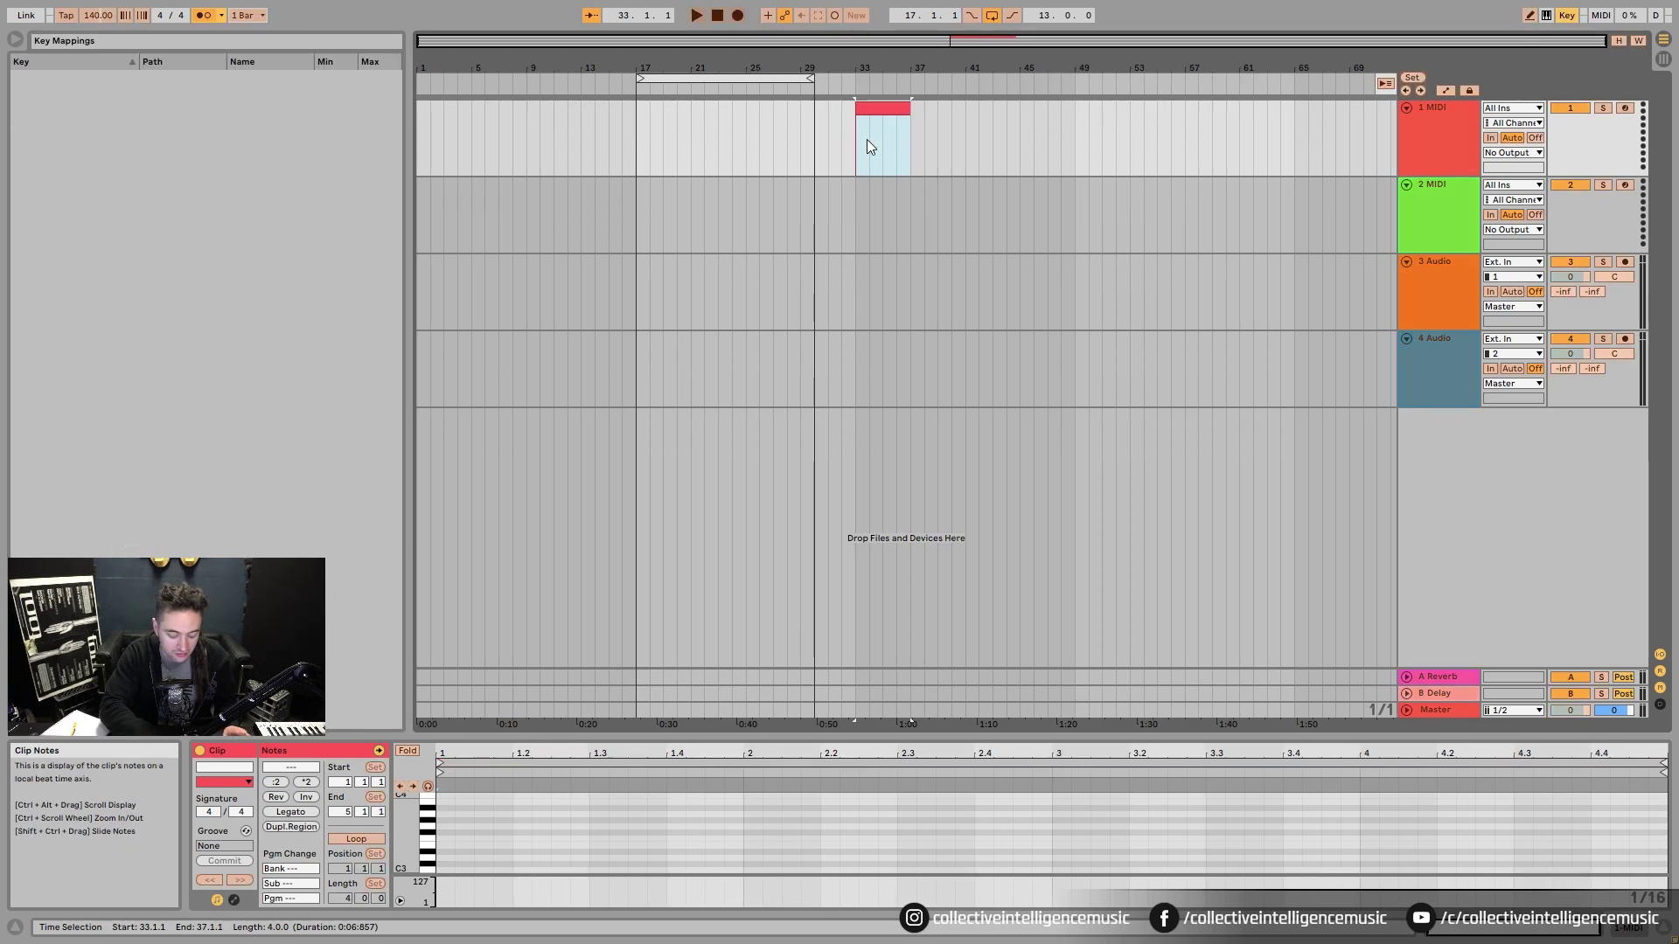
left_click(1567, 19)
left_click(828, 112)
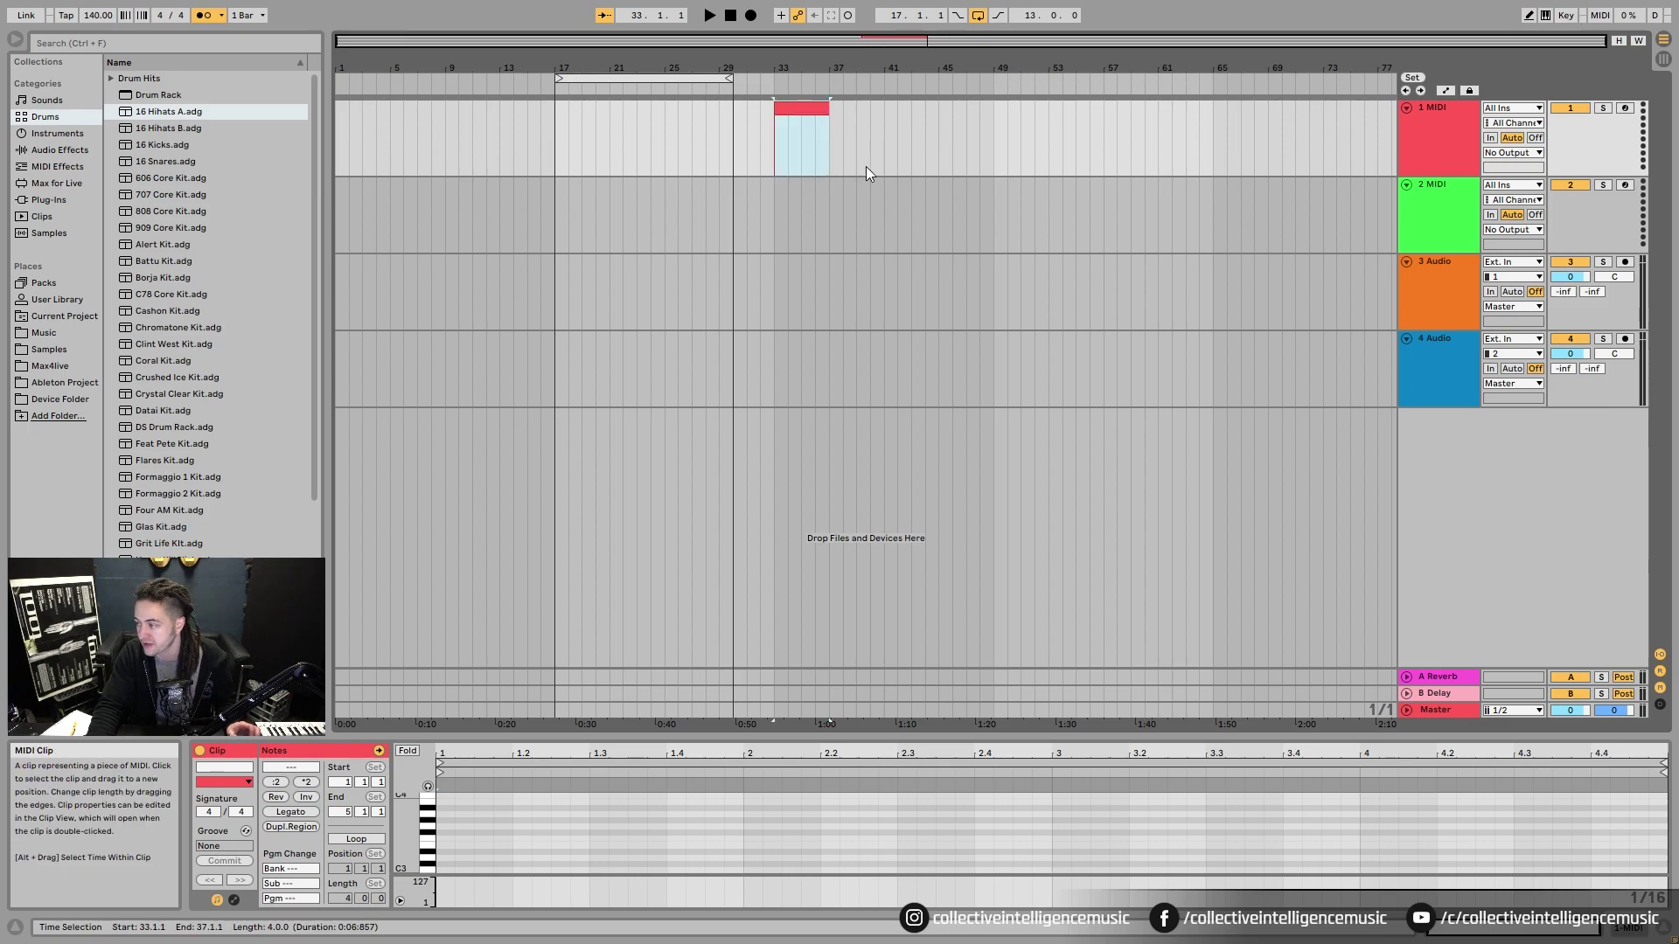
key("Delete")
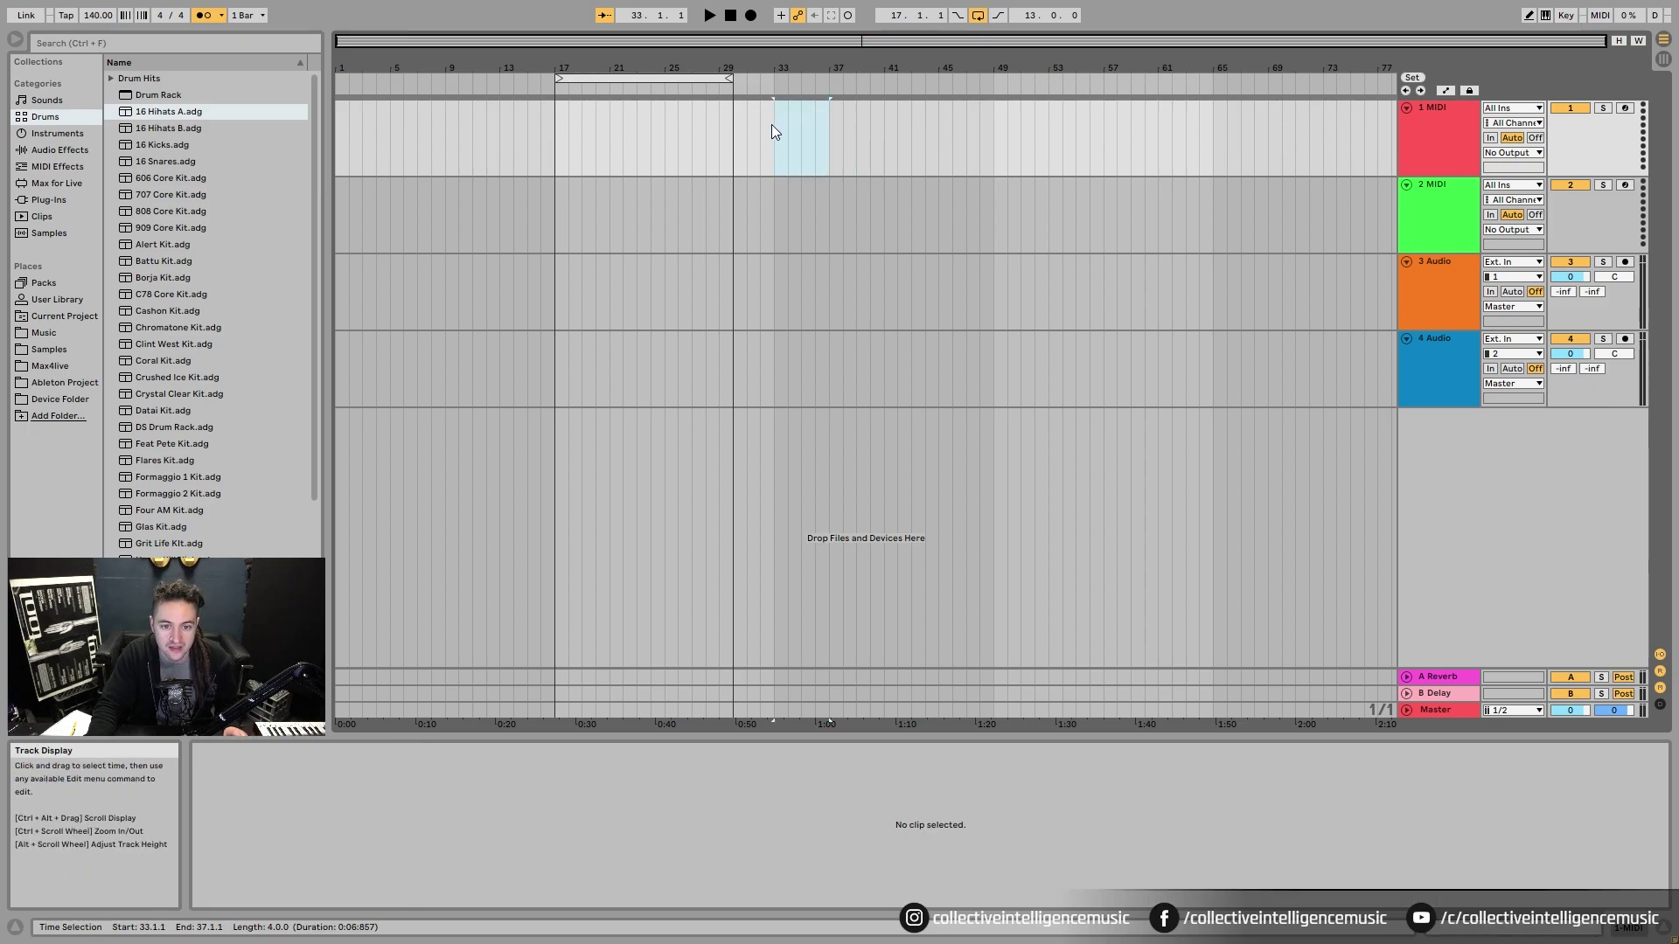
- Insert a one-bar MIDI clip at 33.1.1 on the 1 MIDI track and consolidate it to four bars, up to 37.1.1
left_click(782, 148)
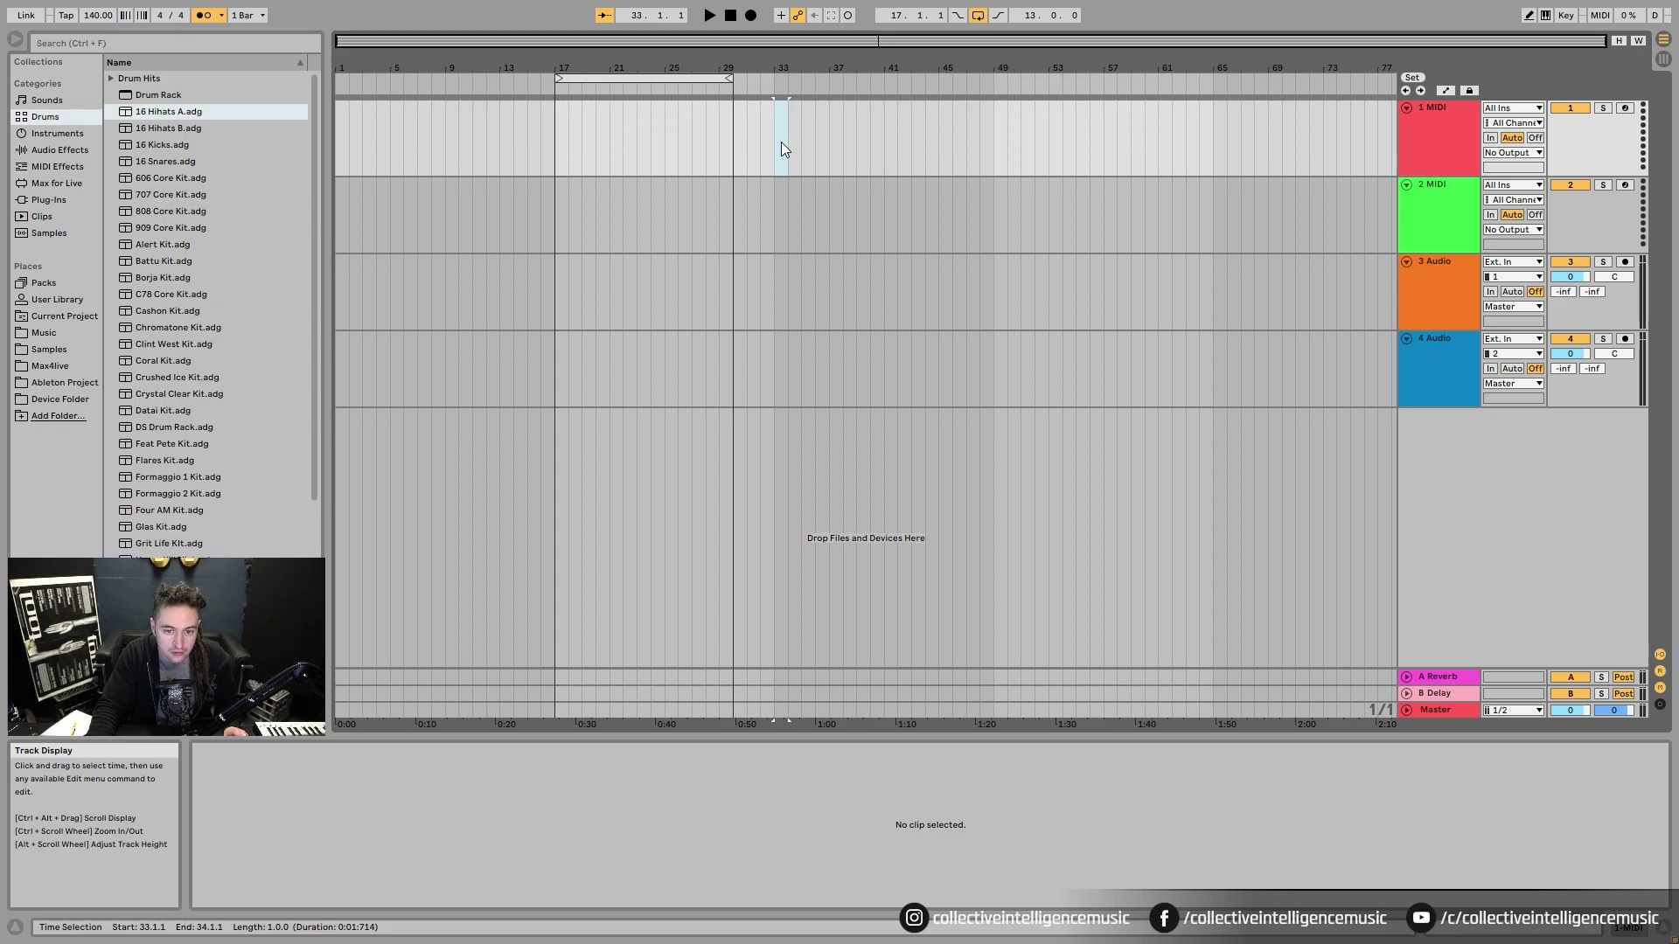
key("ctrl+shift+m")
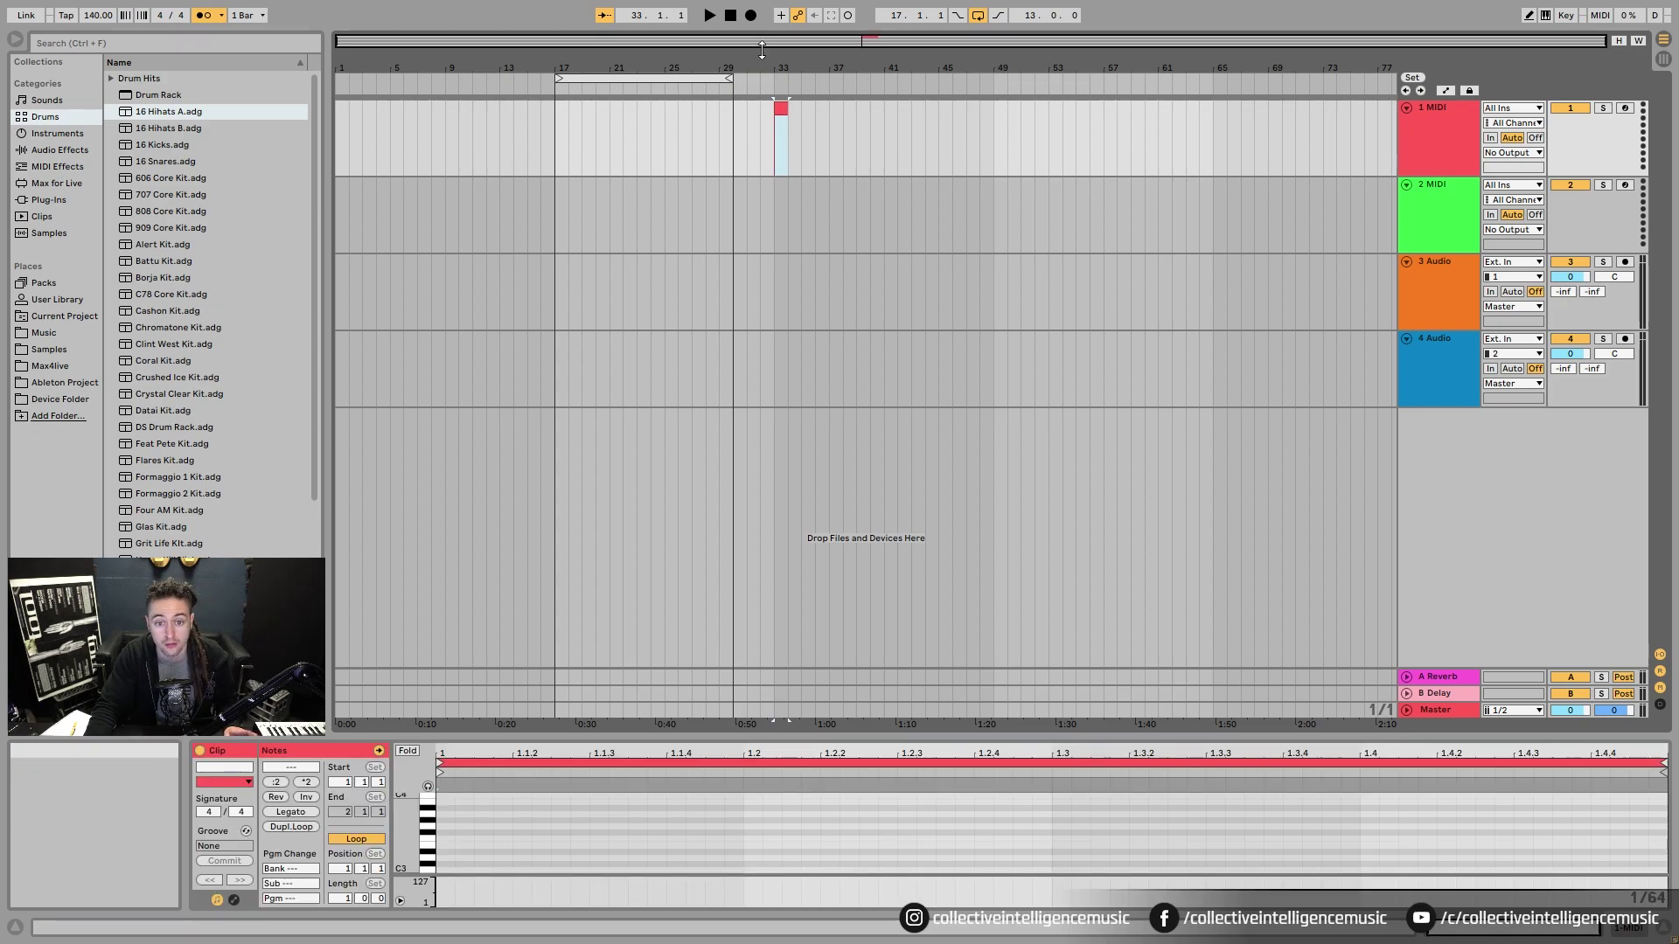
left_click_drag(767, 154, 826, 155)
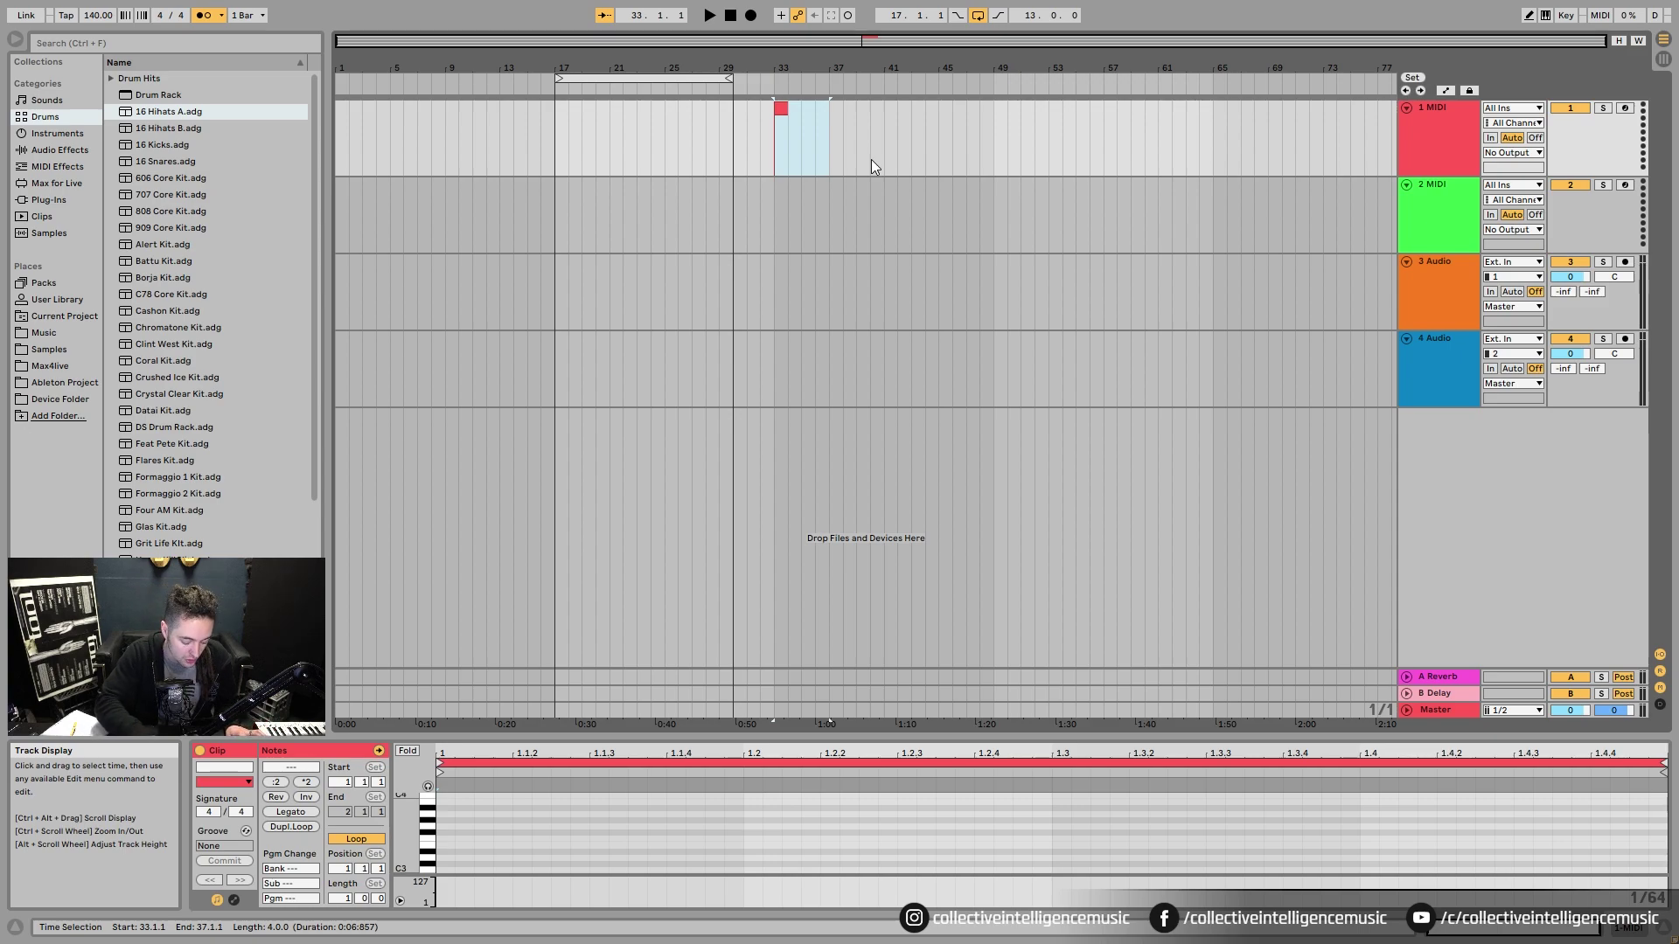
key("ctrl+shift+m")
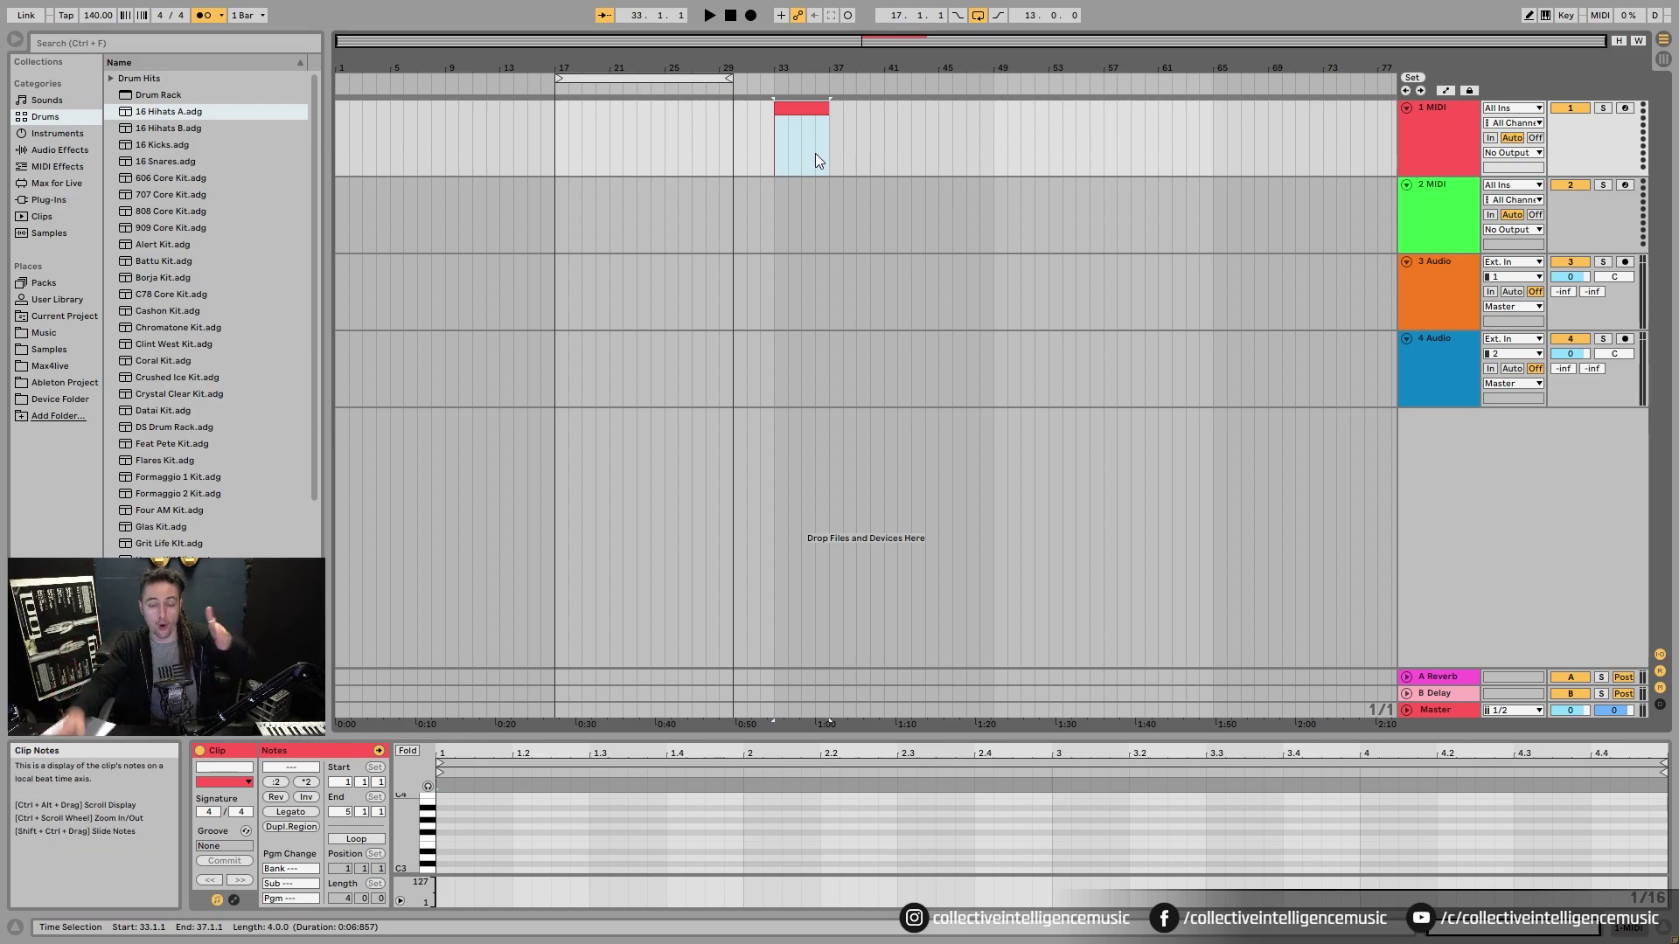
- Try consolidating 33.1.1 to 49.1.1 on the 1 MIDI track into a sixteen-bar clip, and undo it
left_click(992, 144, "shift")
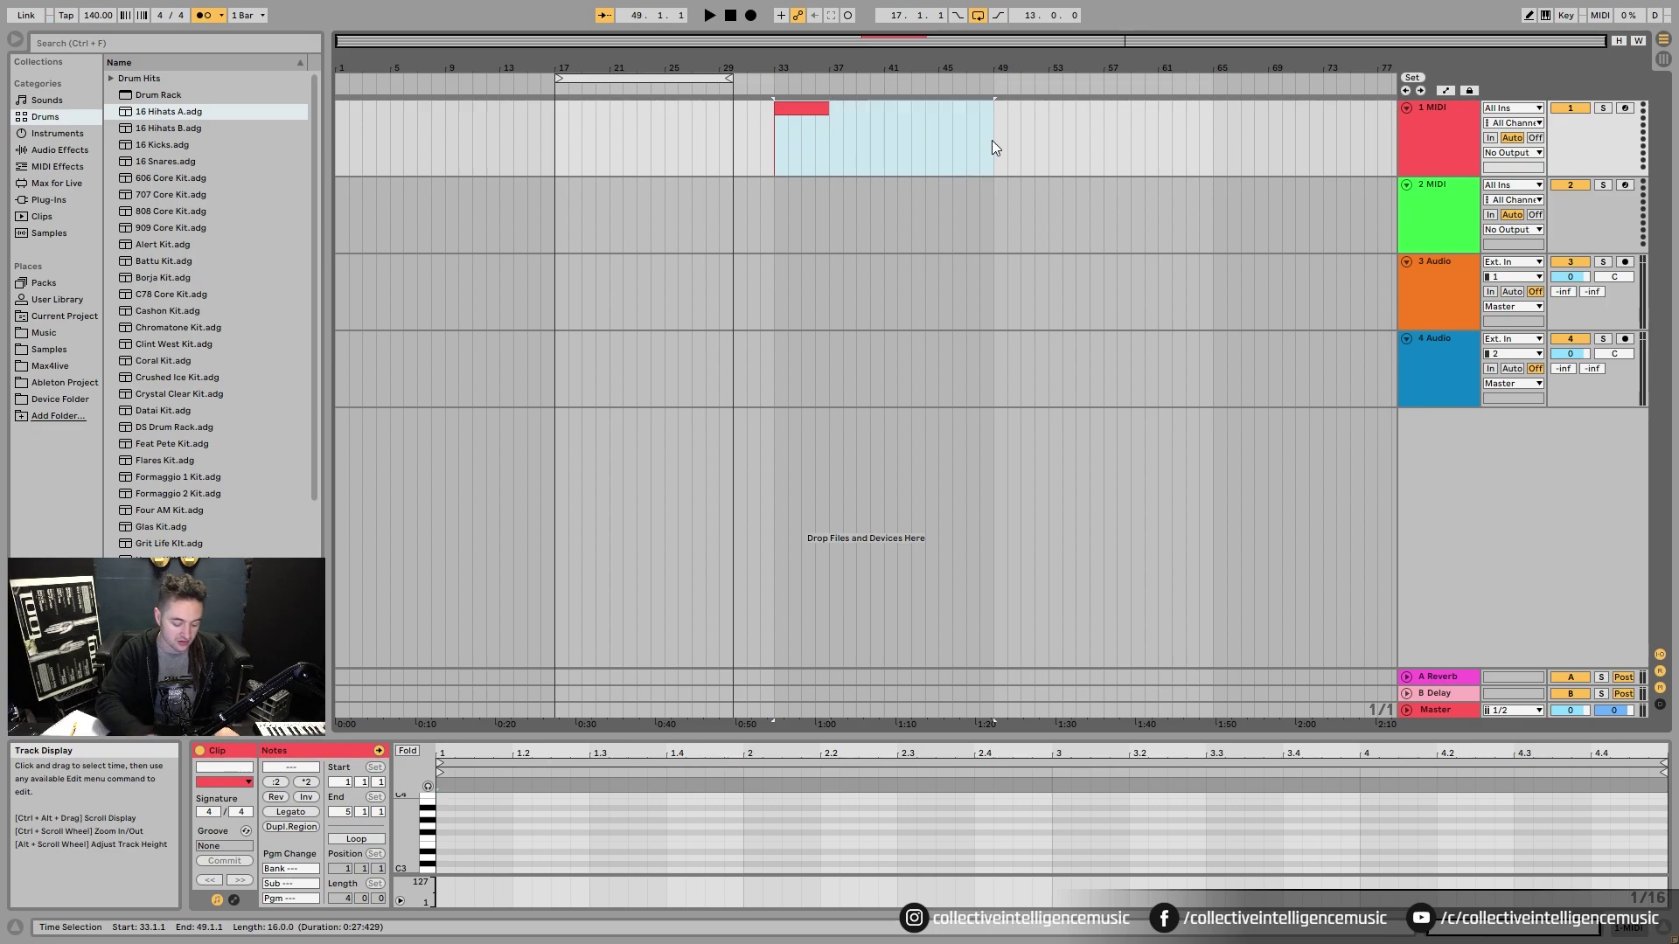
key("ctrl+shift+m")
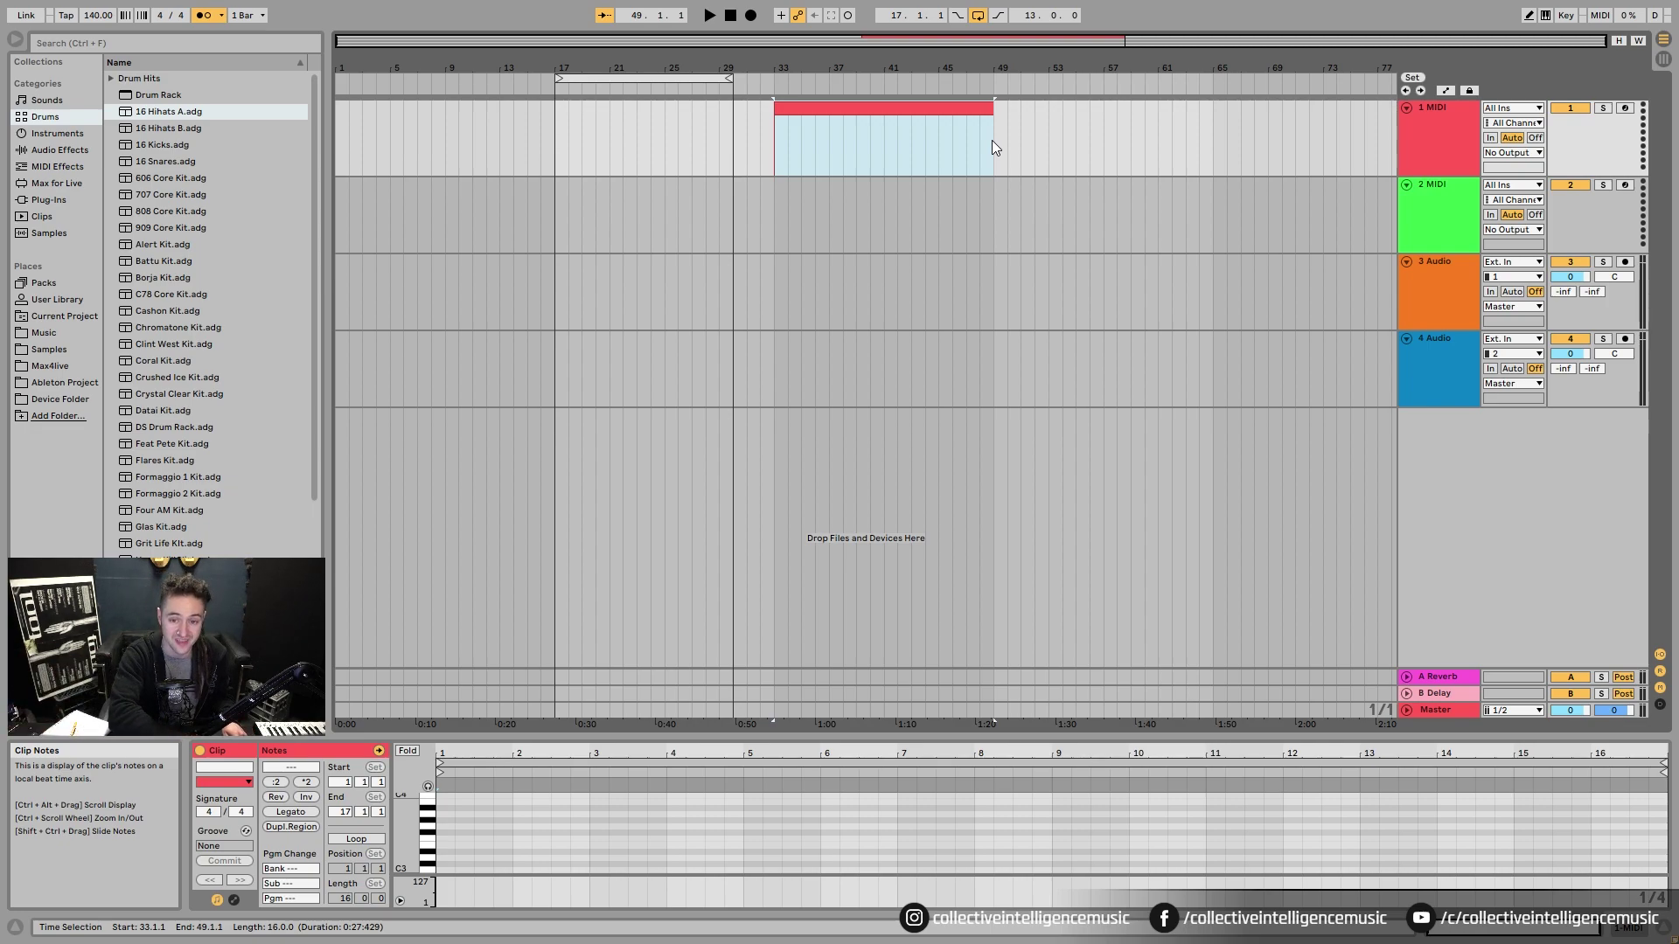
key("ctrl+z")
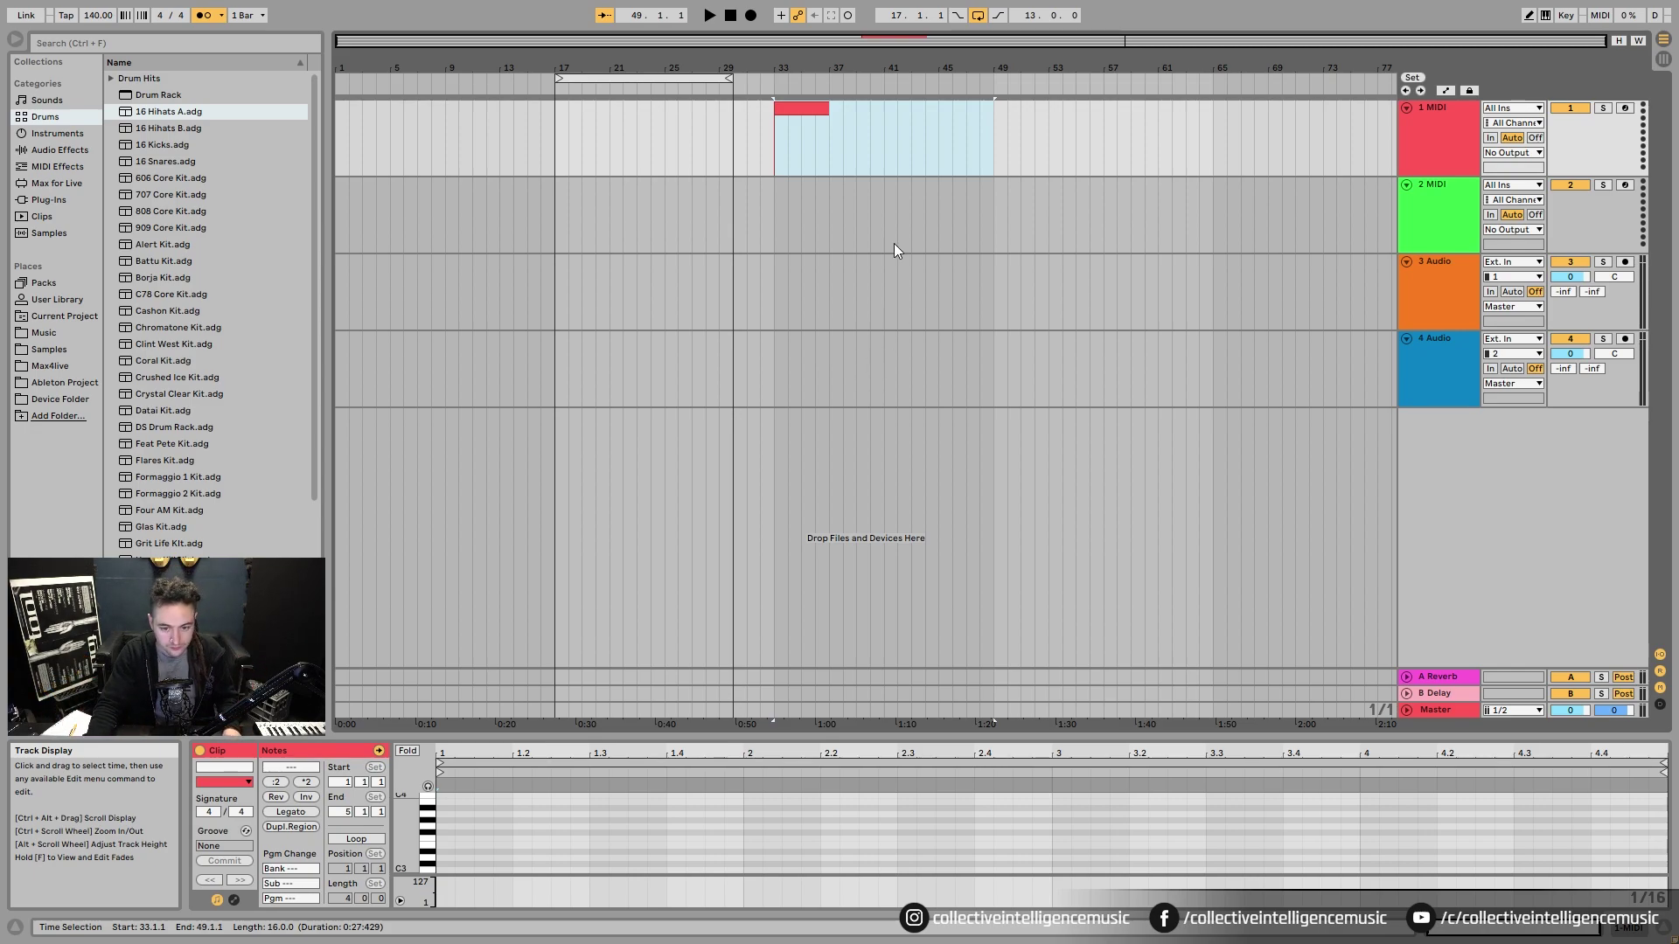
- Select the first three tracks in turn, and select the time from 46.1.1 to 49.1.1 on the 3 Audio track
left_click(827, 145)
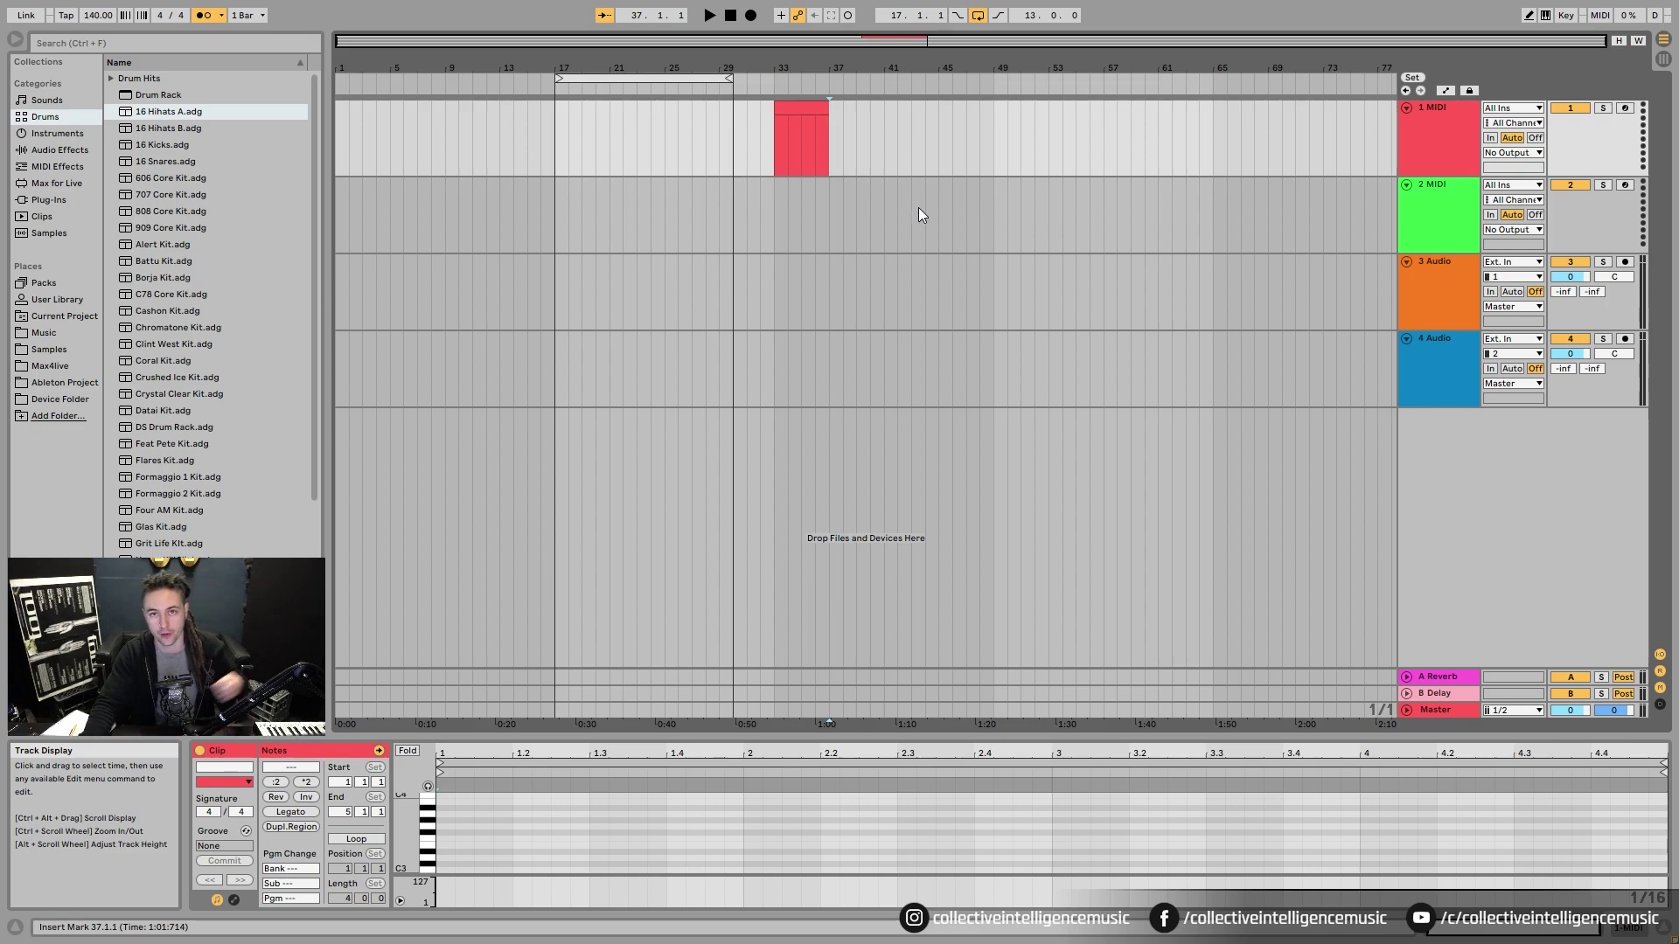
left_click(1439, 119)
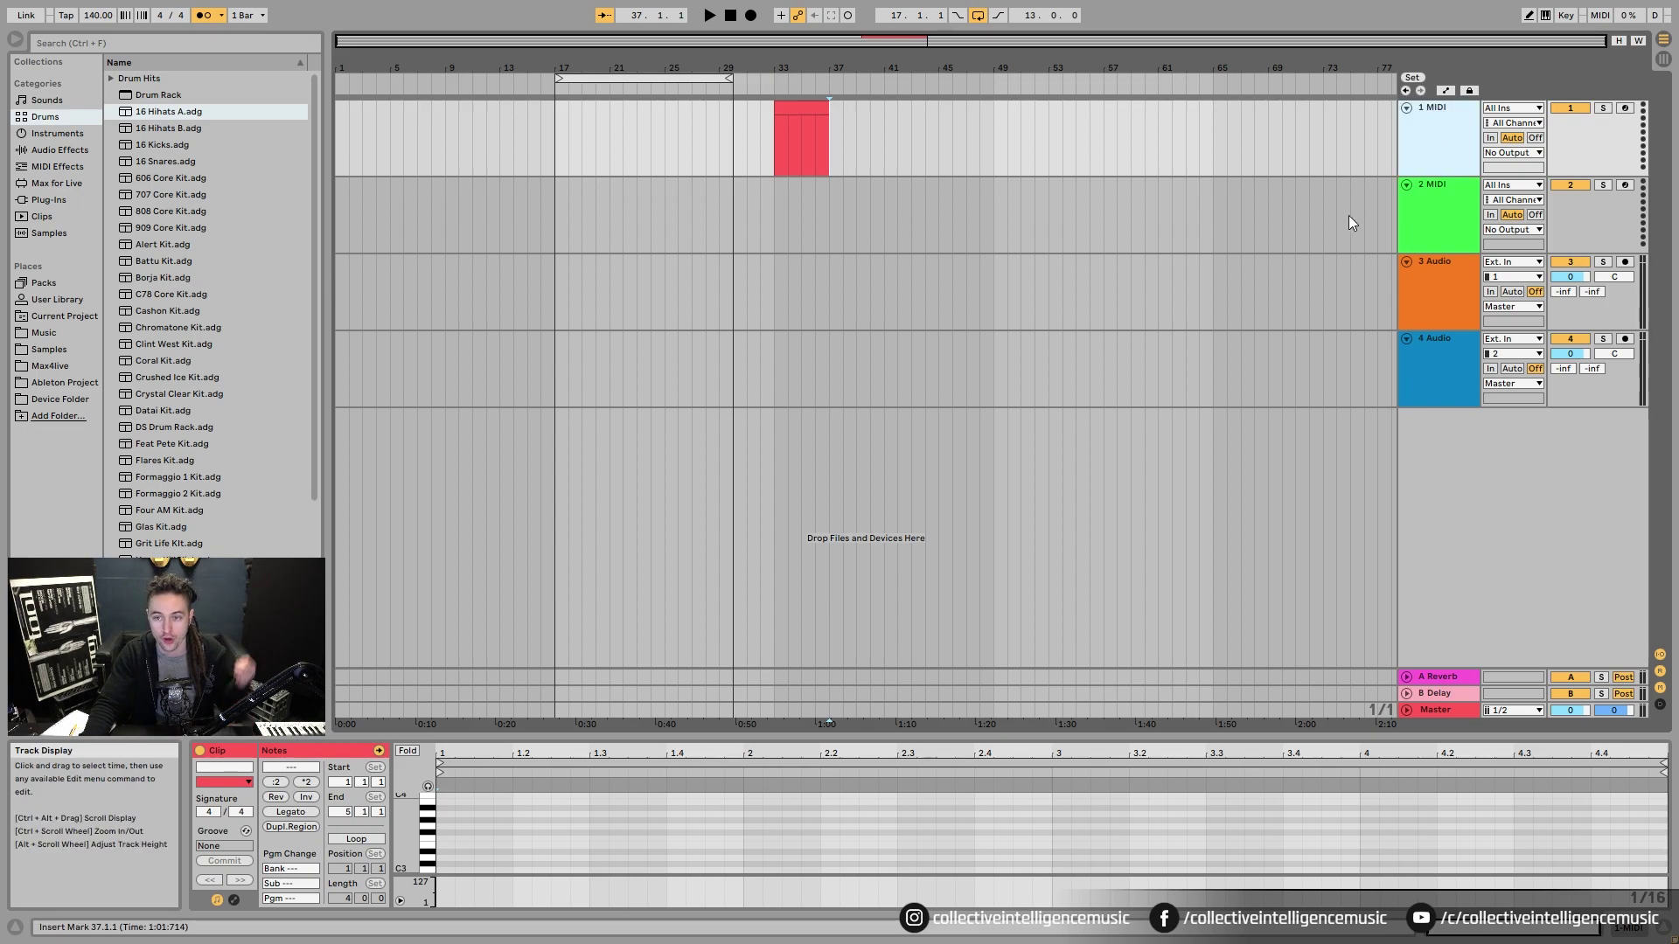
left_click(1431, 208)
left_click(1425, 281)
left_click_drag(955, 317, 996, 313)
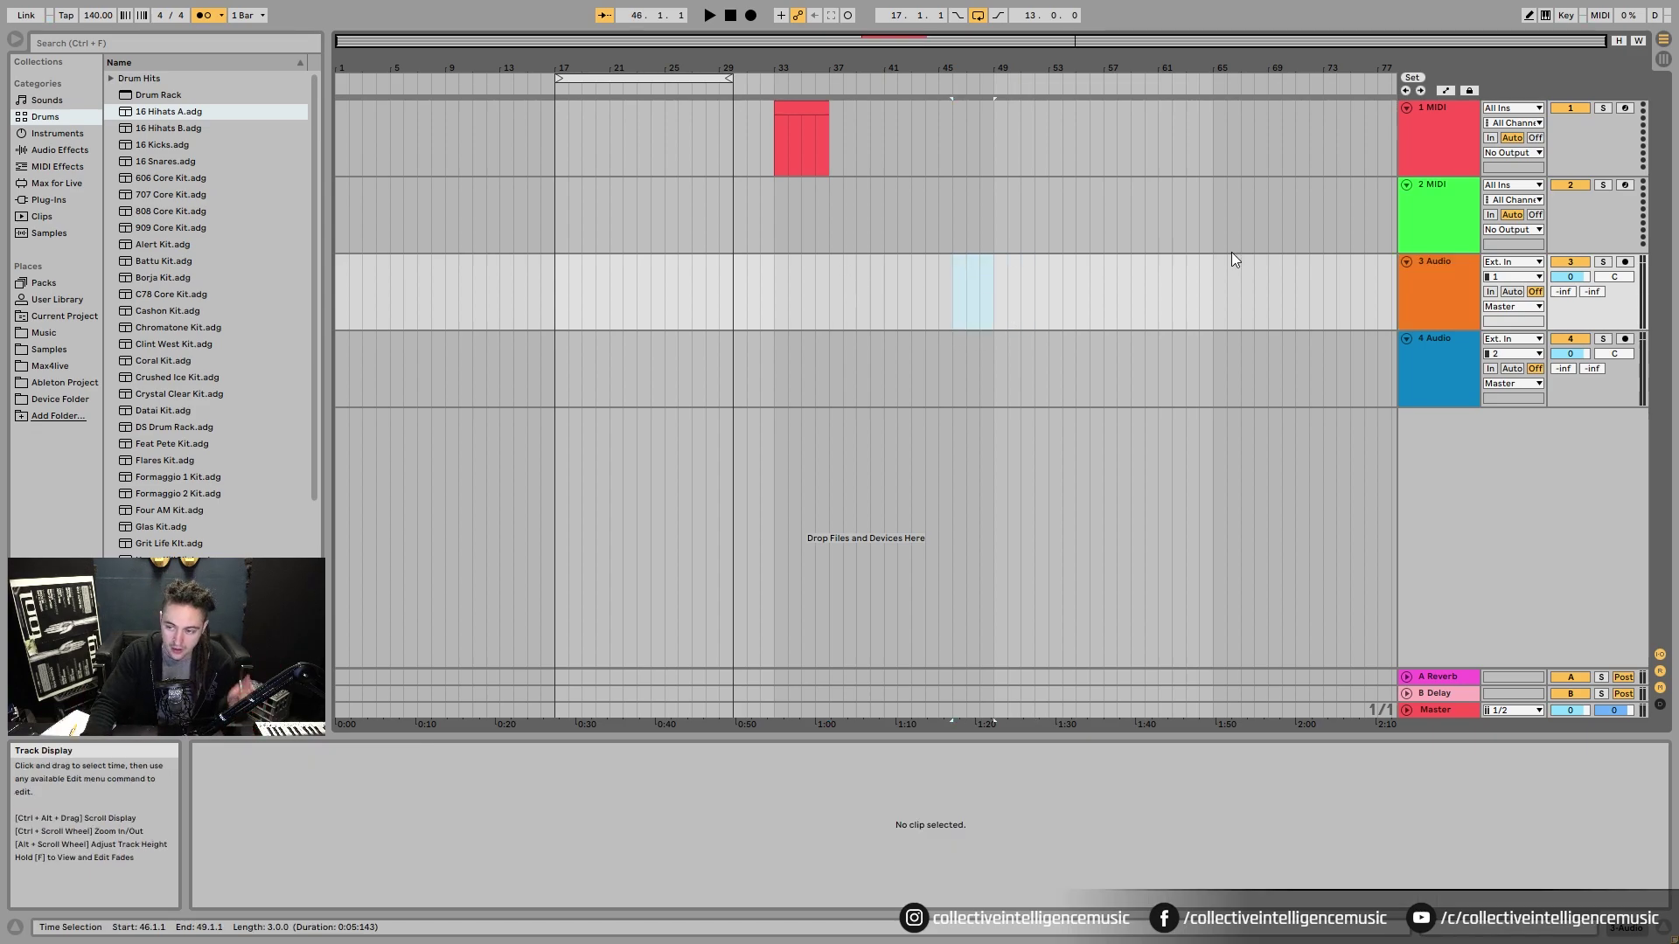
- Add a C3 note at 1.1.1 in the four-bar clip on the 1 MIDI track and lengthen it to the clip's end
left_click(798, 109)
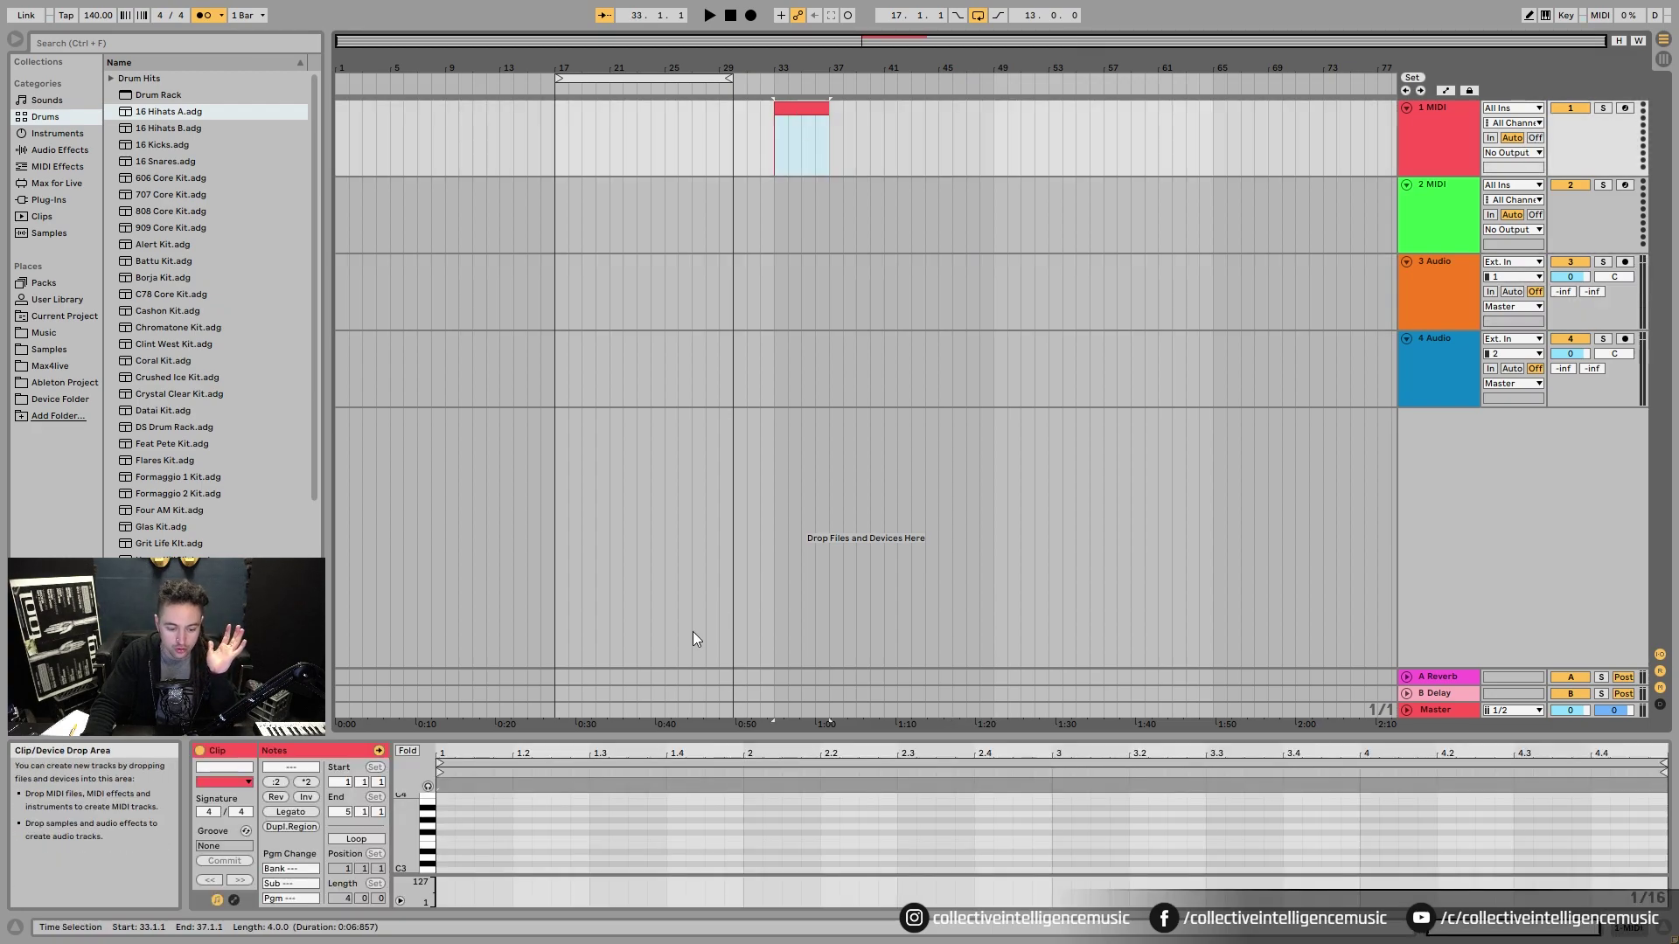
double_click(446, 869)
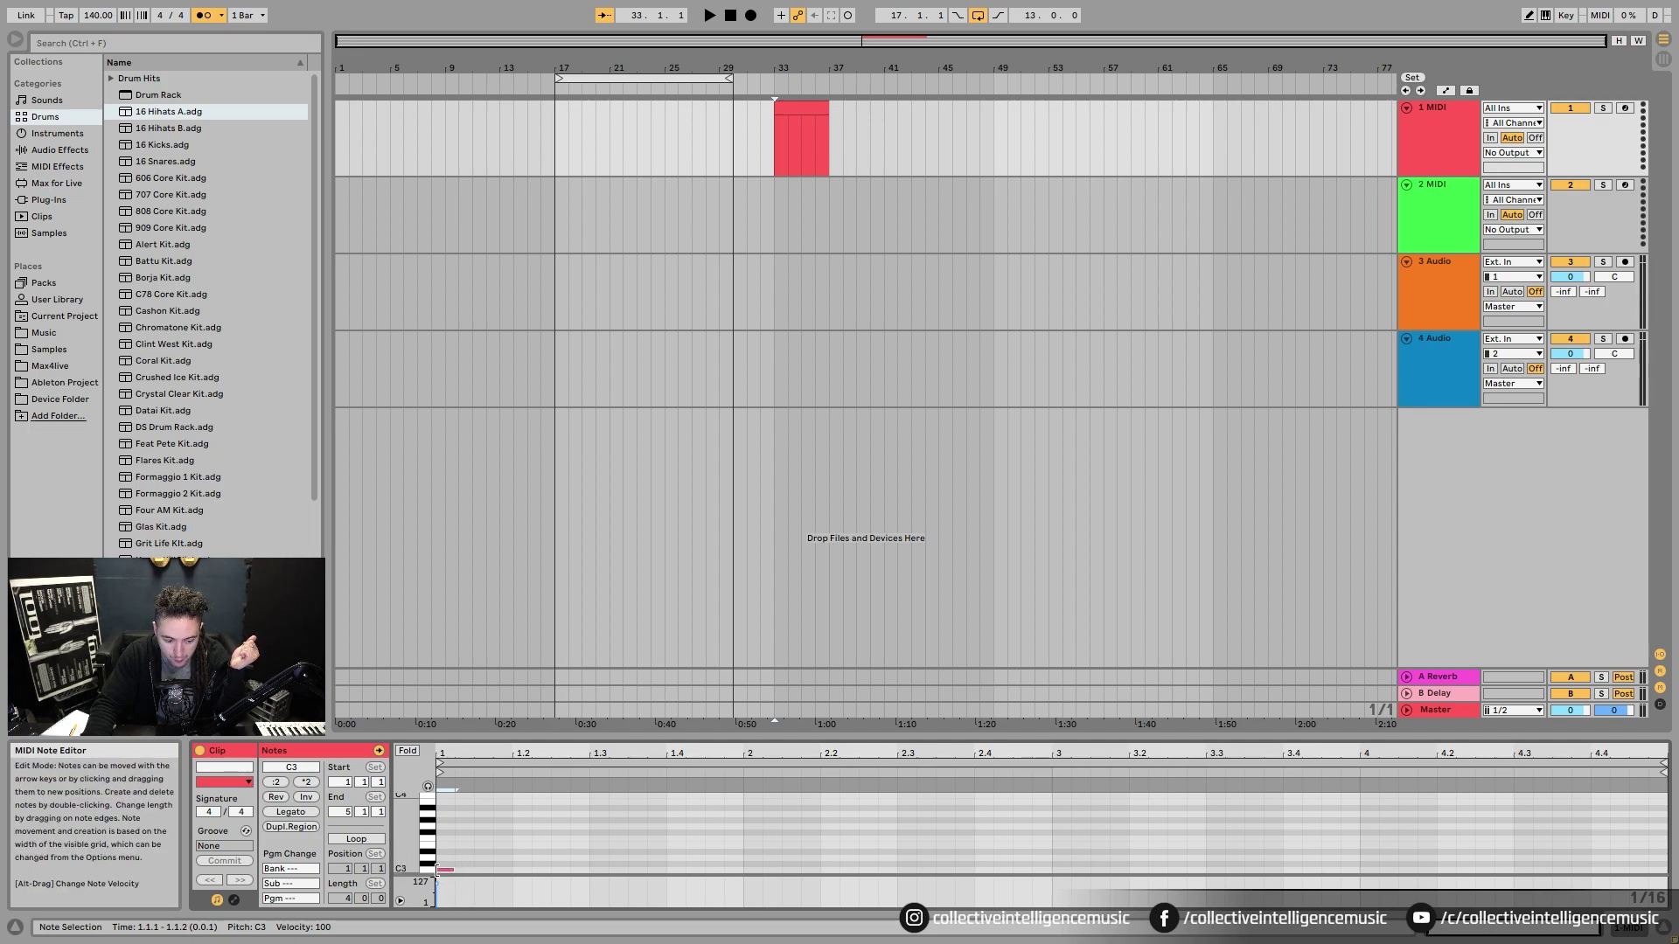
left_click_drag(437, 869, 840, 871)
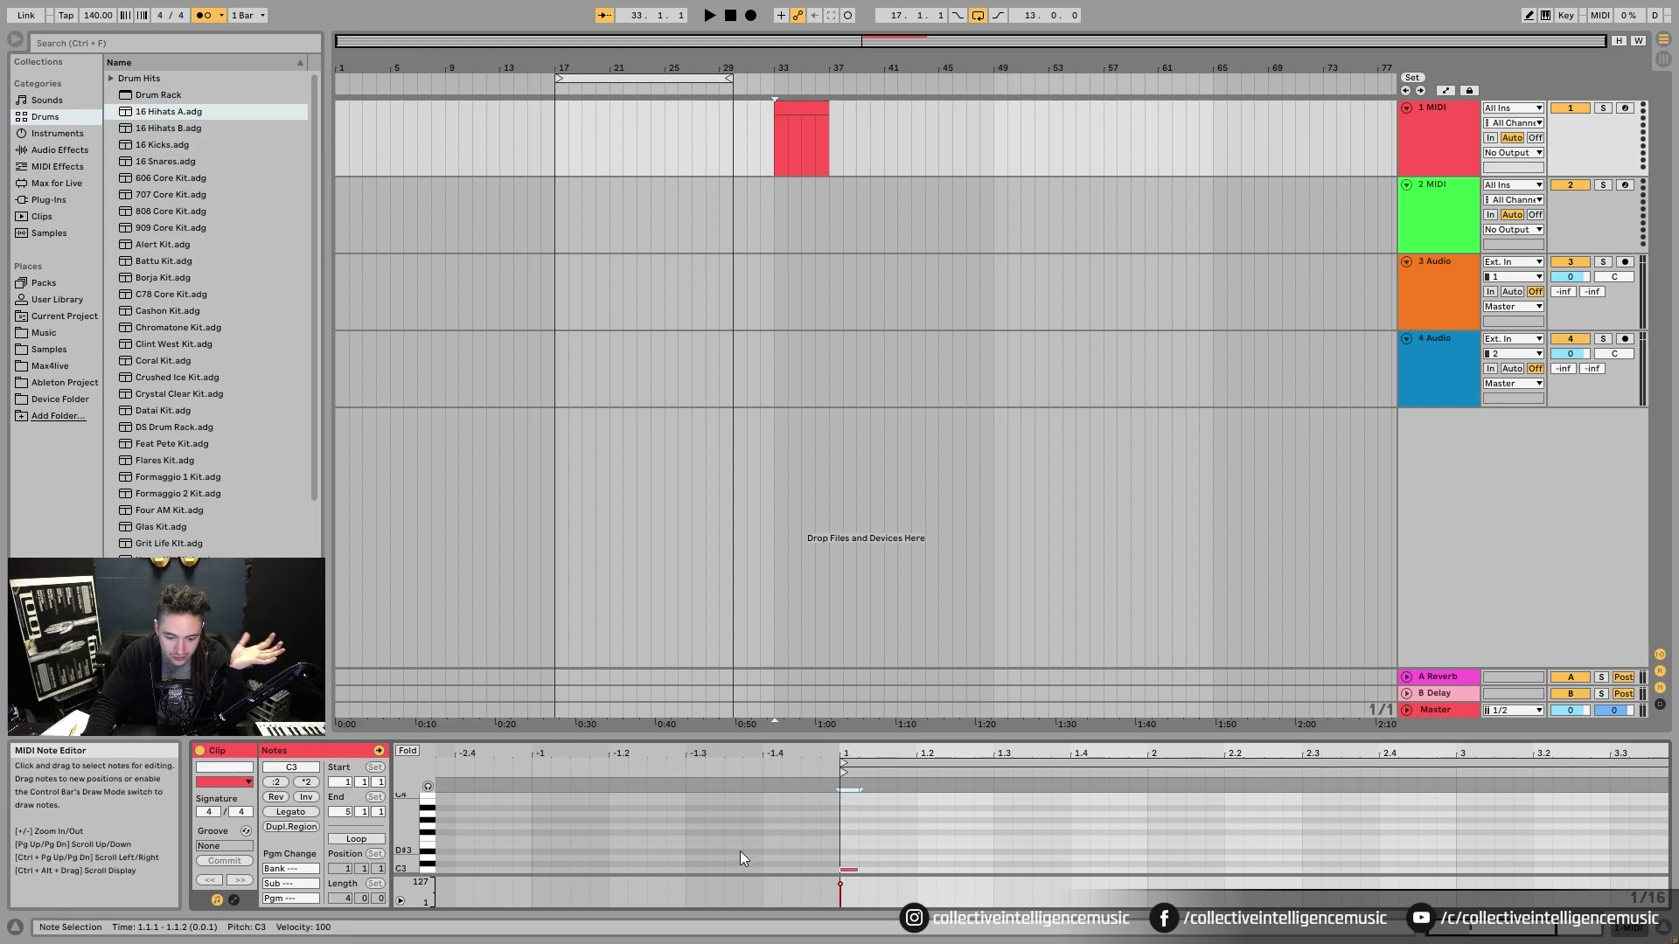
left_click_drag(859, 753, 454, 753)
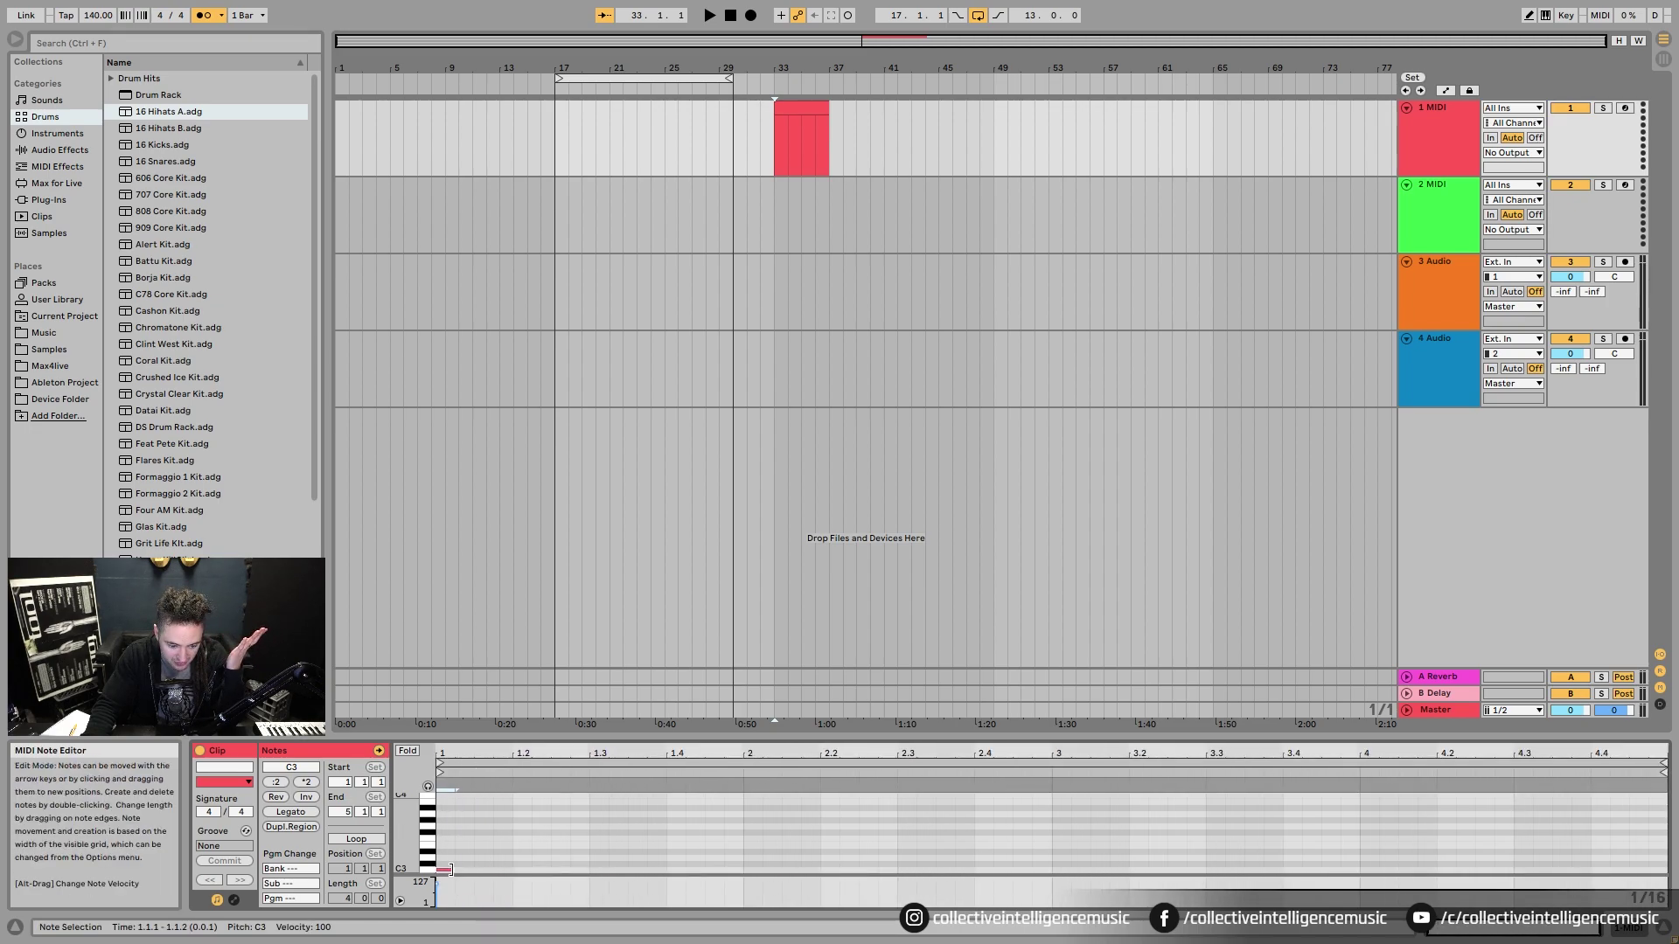
left_click_drag(451, 869, 1664, 870)
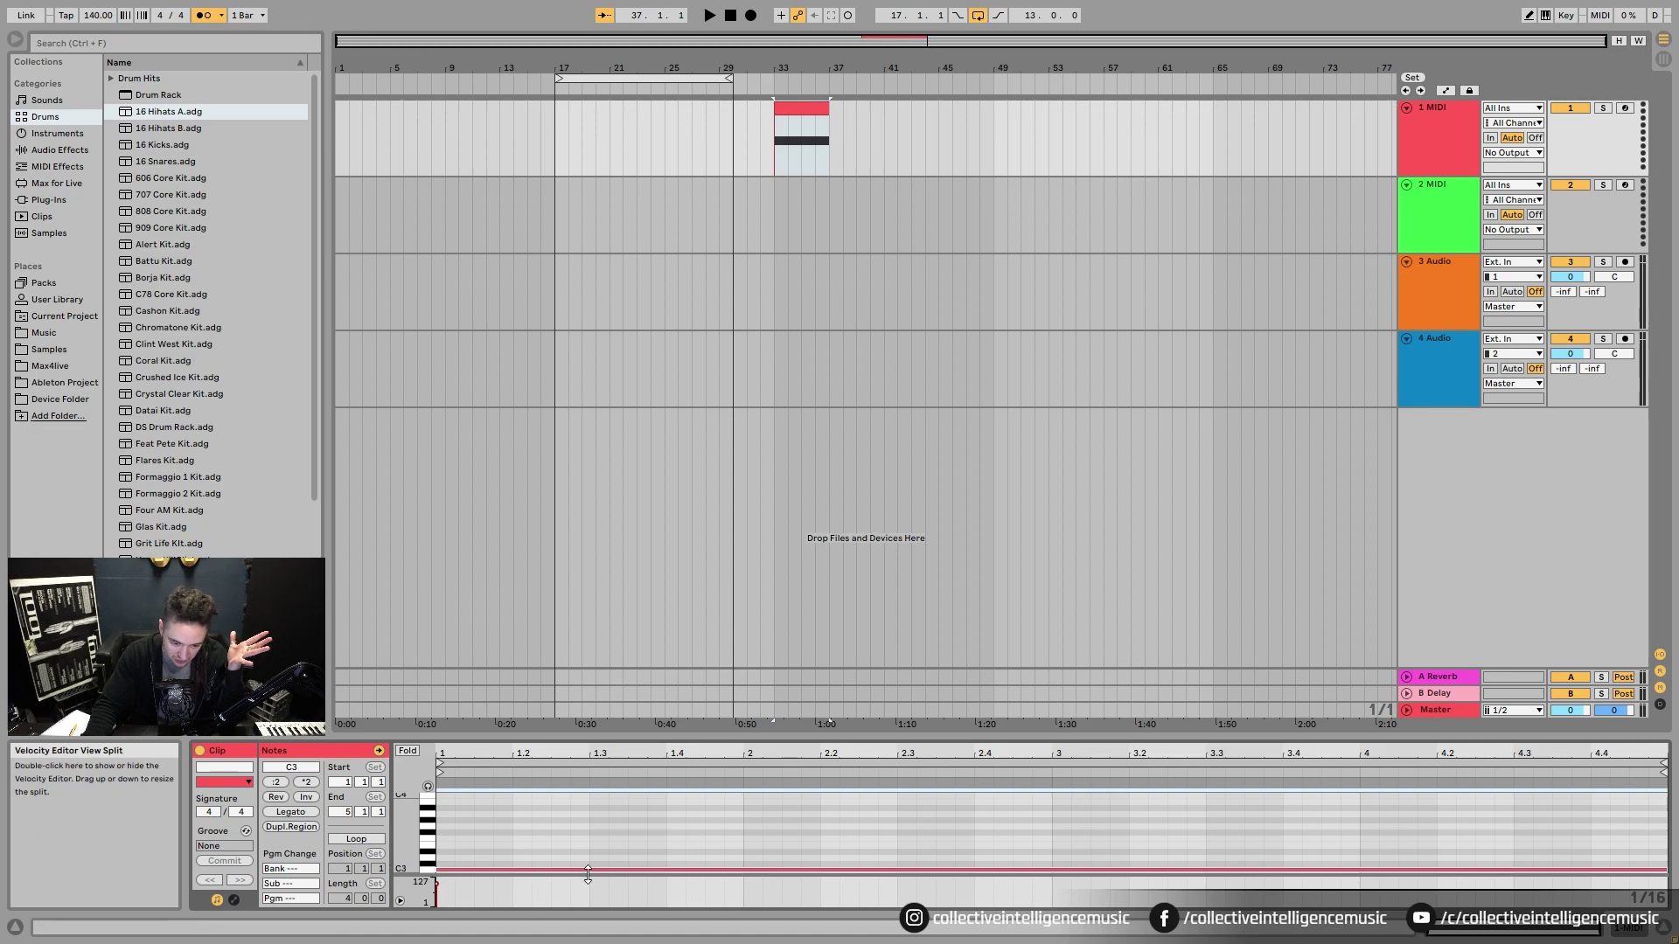
- Add a G3 note at 3.1.1 in the clip, lengthen it to 4.1.2, and select it
double_click(1056, 826)
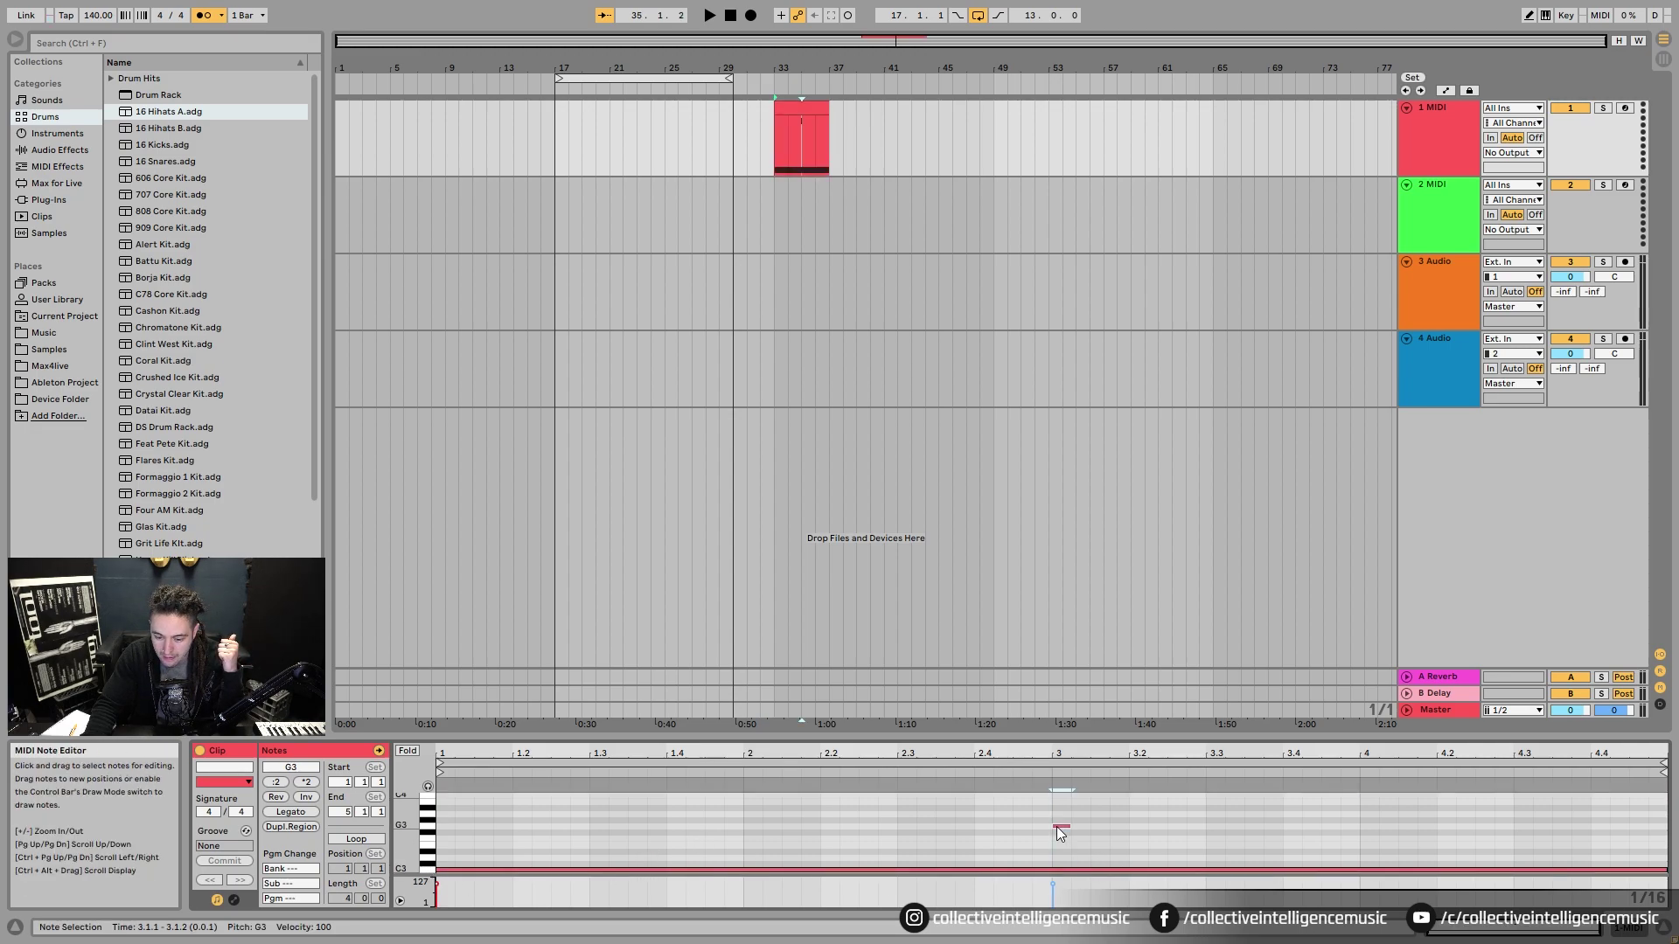
left_click_drag(1075, 827, 1378, 833)
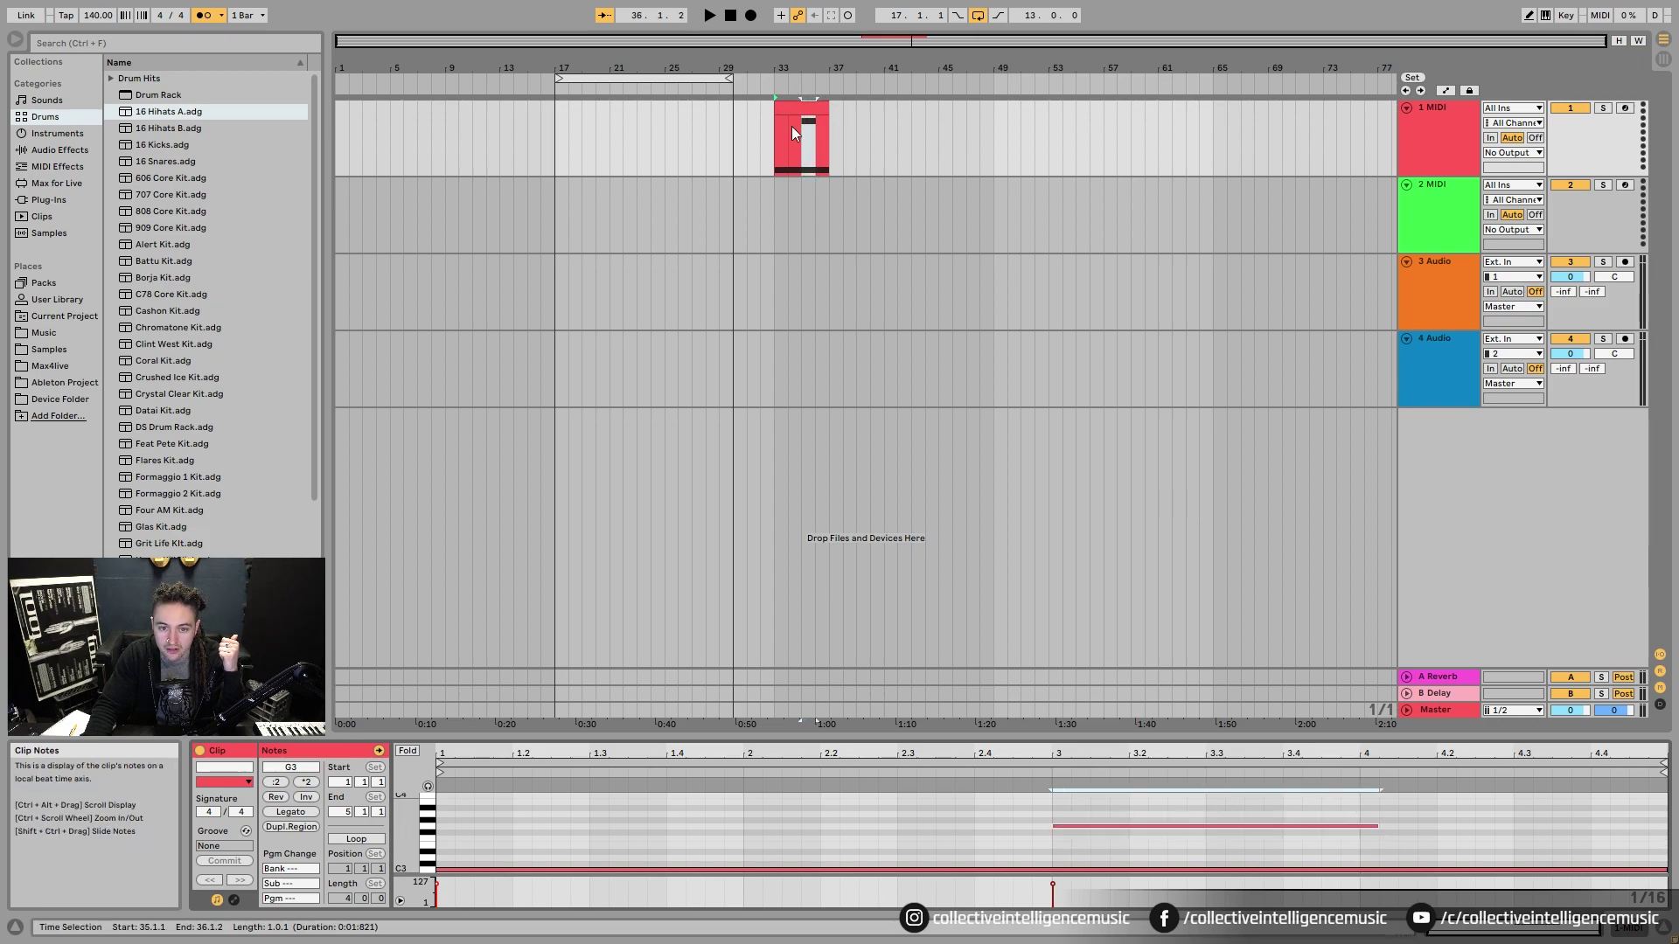
left_click(1072, 801)
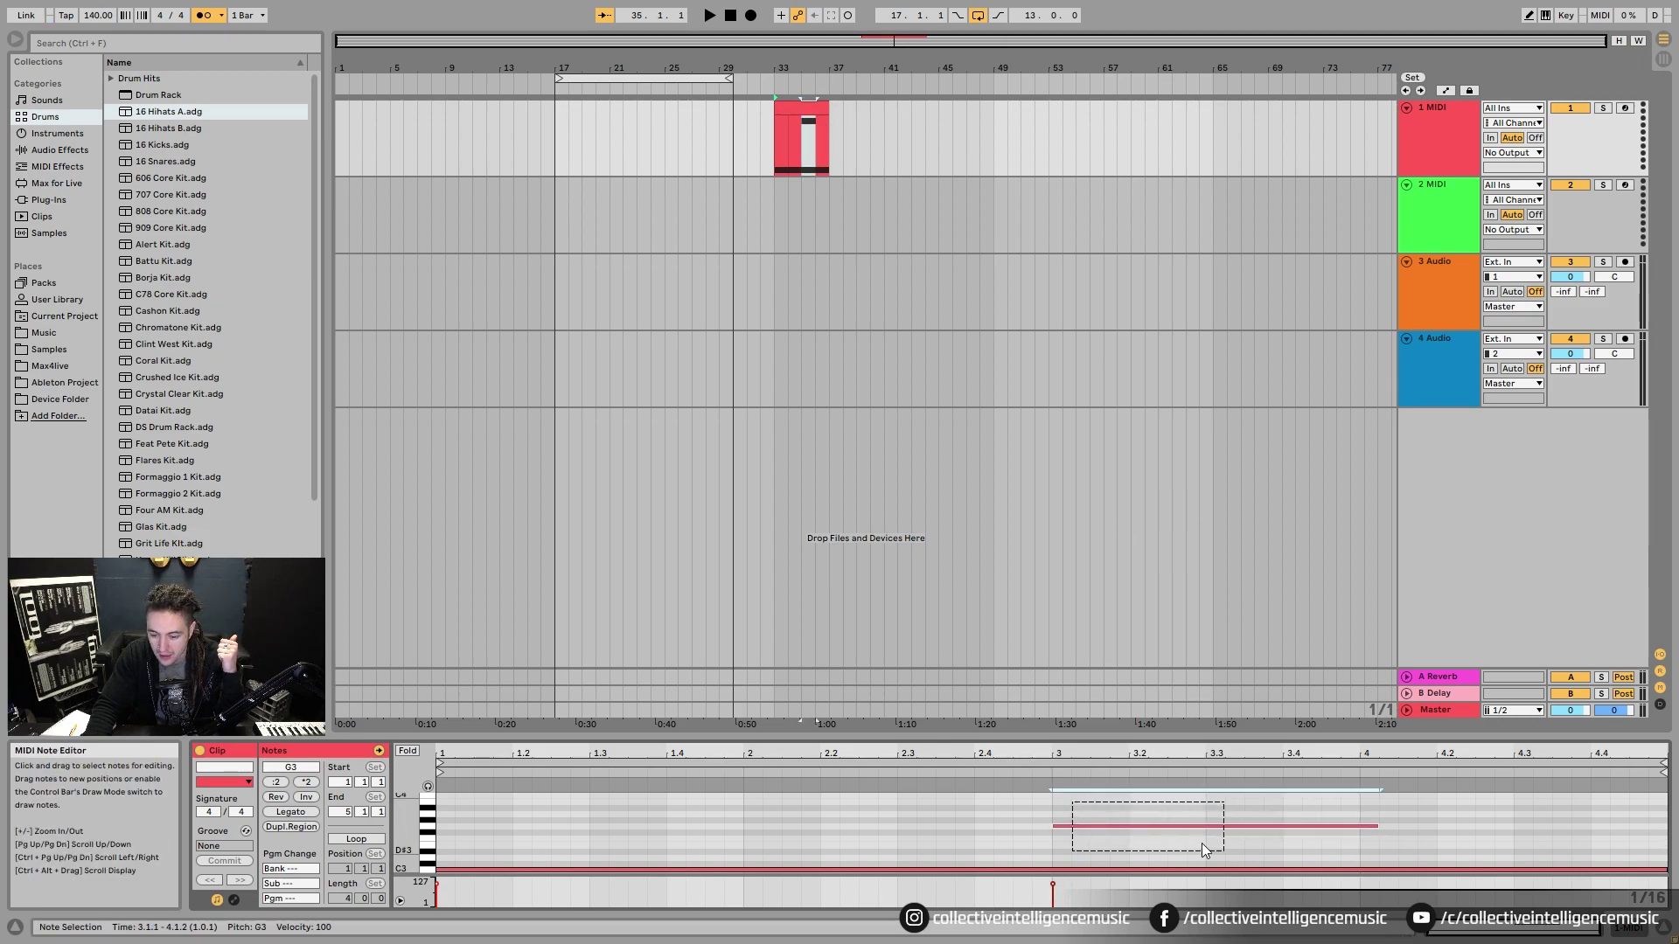
left_click(1063, 827)
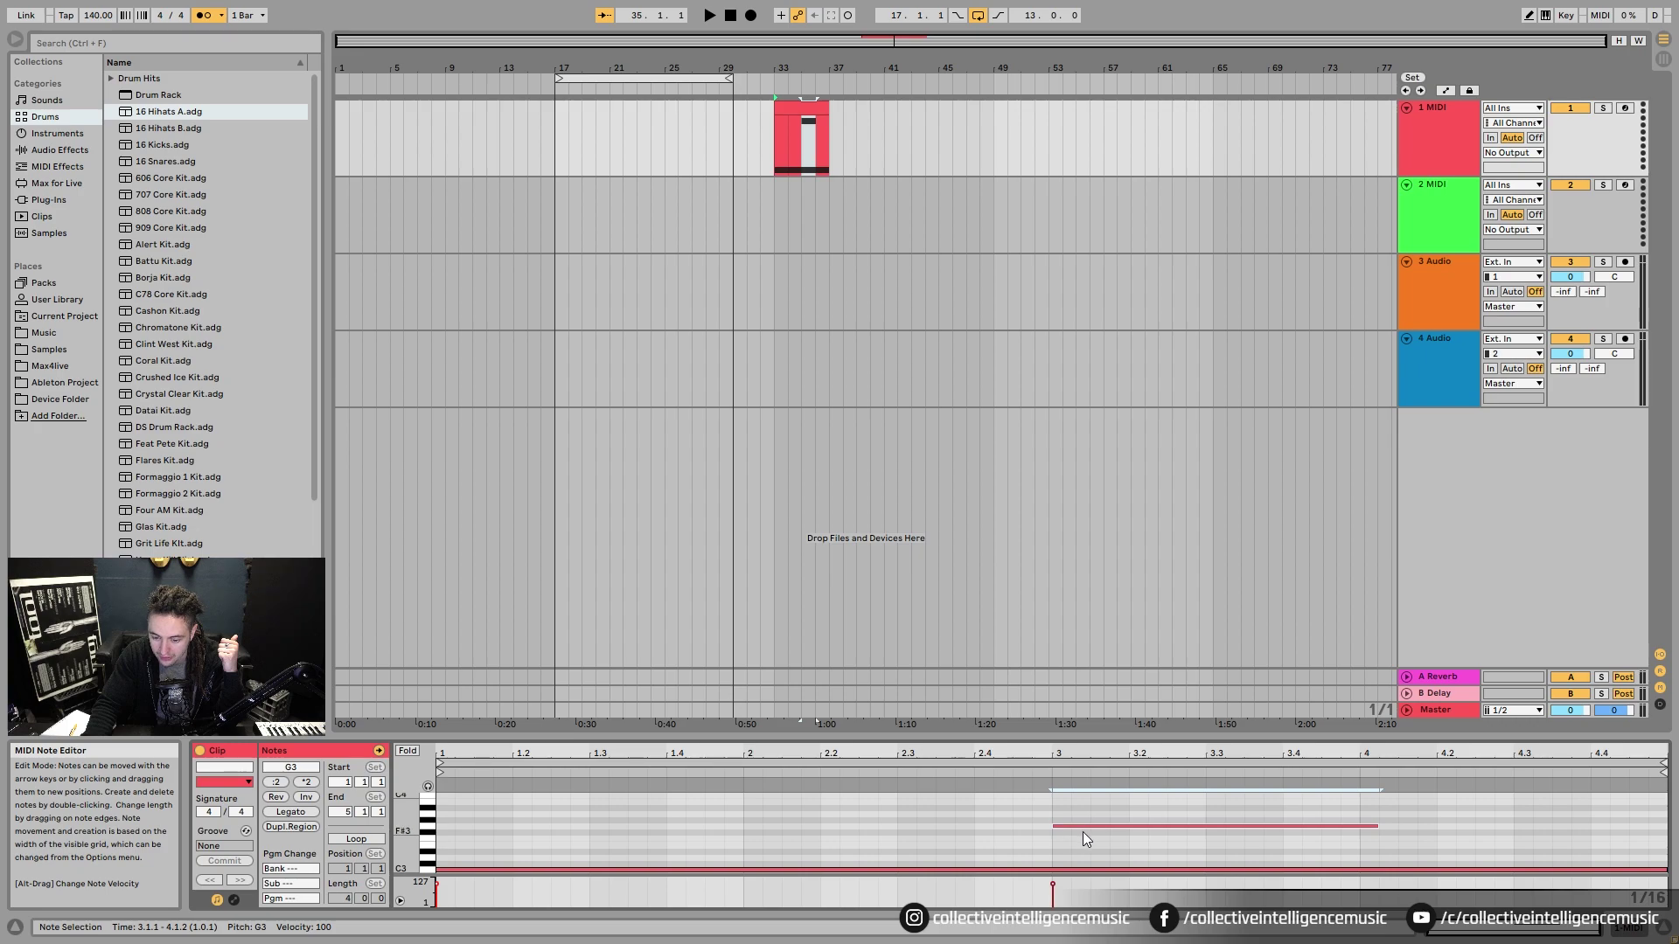
- Delete the G3 note at 3.1.1, redraw it from 3.1.1 to 4.1.1, and delete it again
key("Delete")
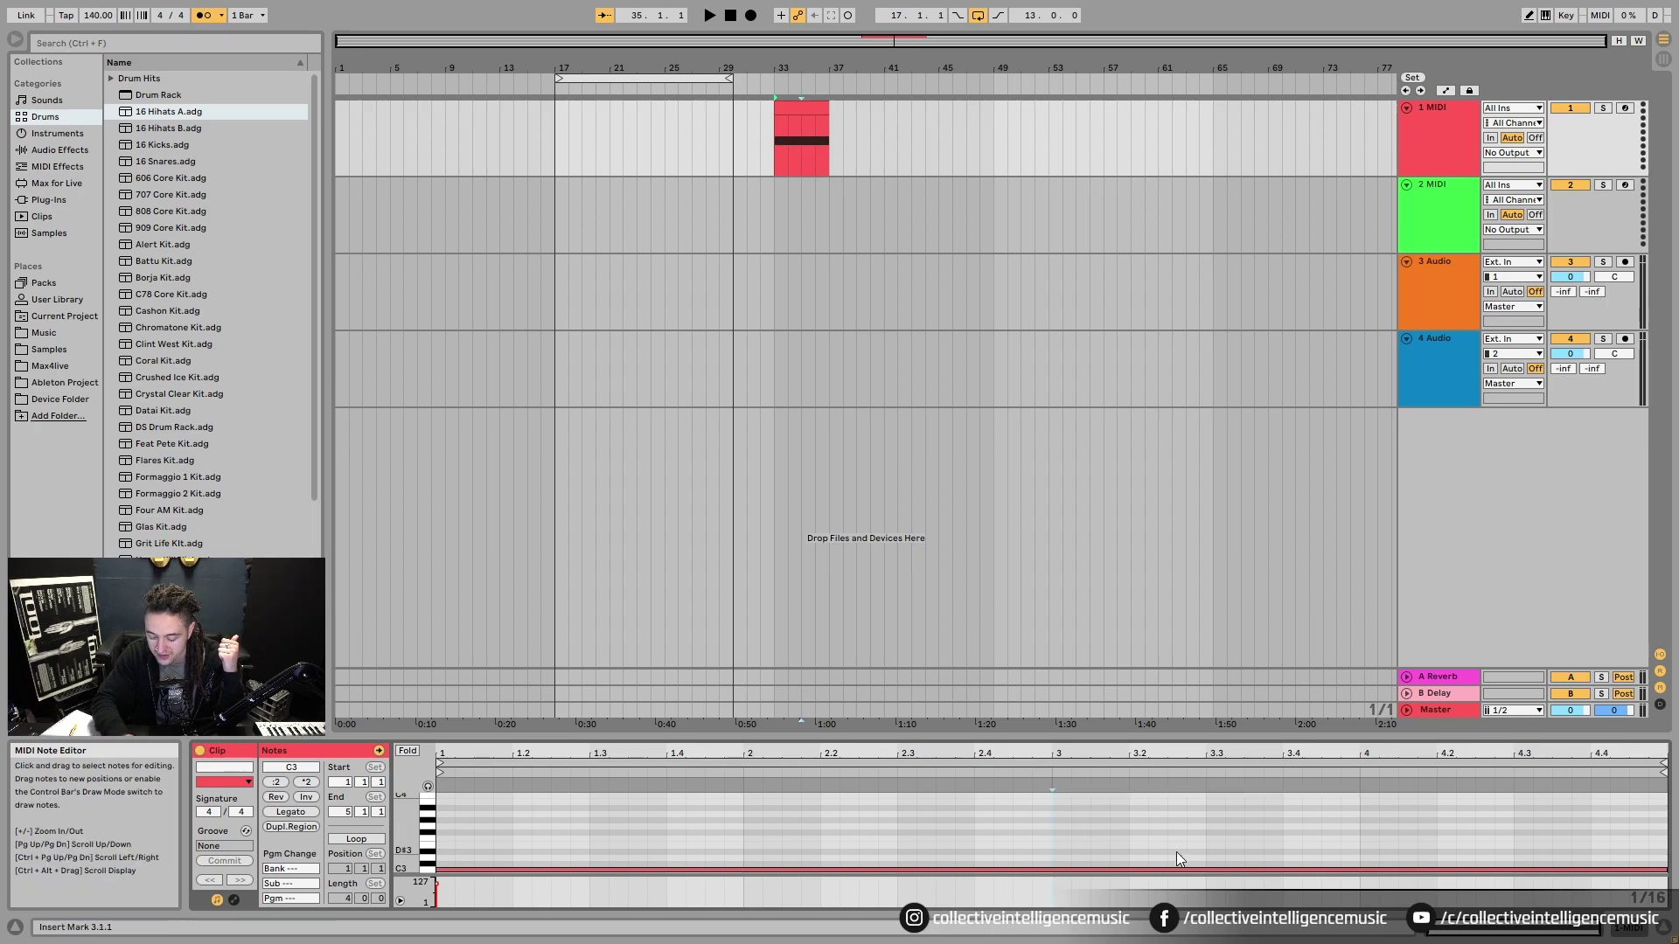
double_click(1056, 827)
left_click_drag(1070, 827, 1359, 827)
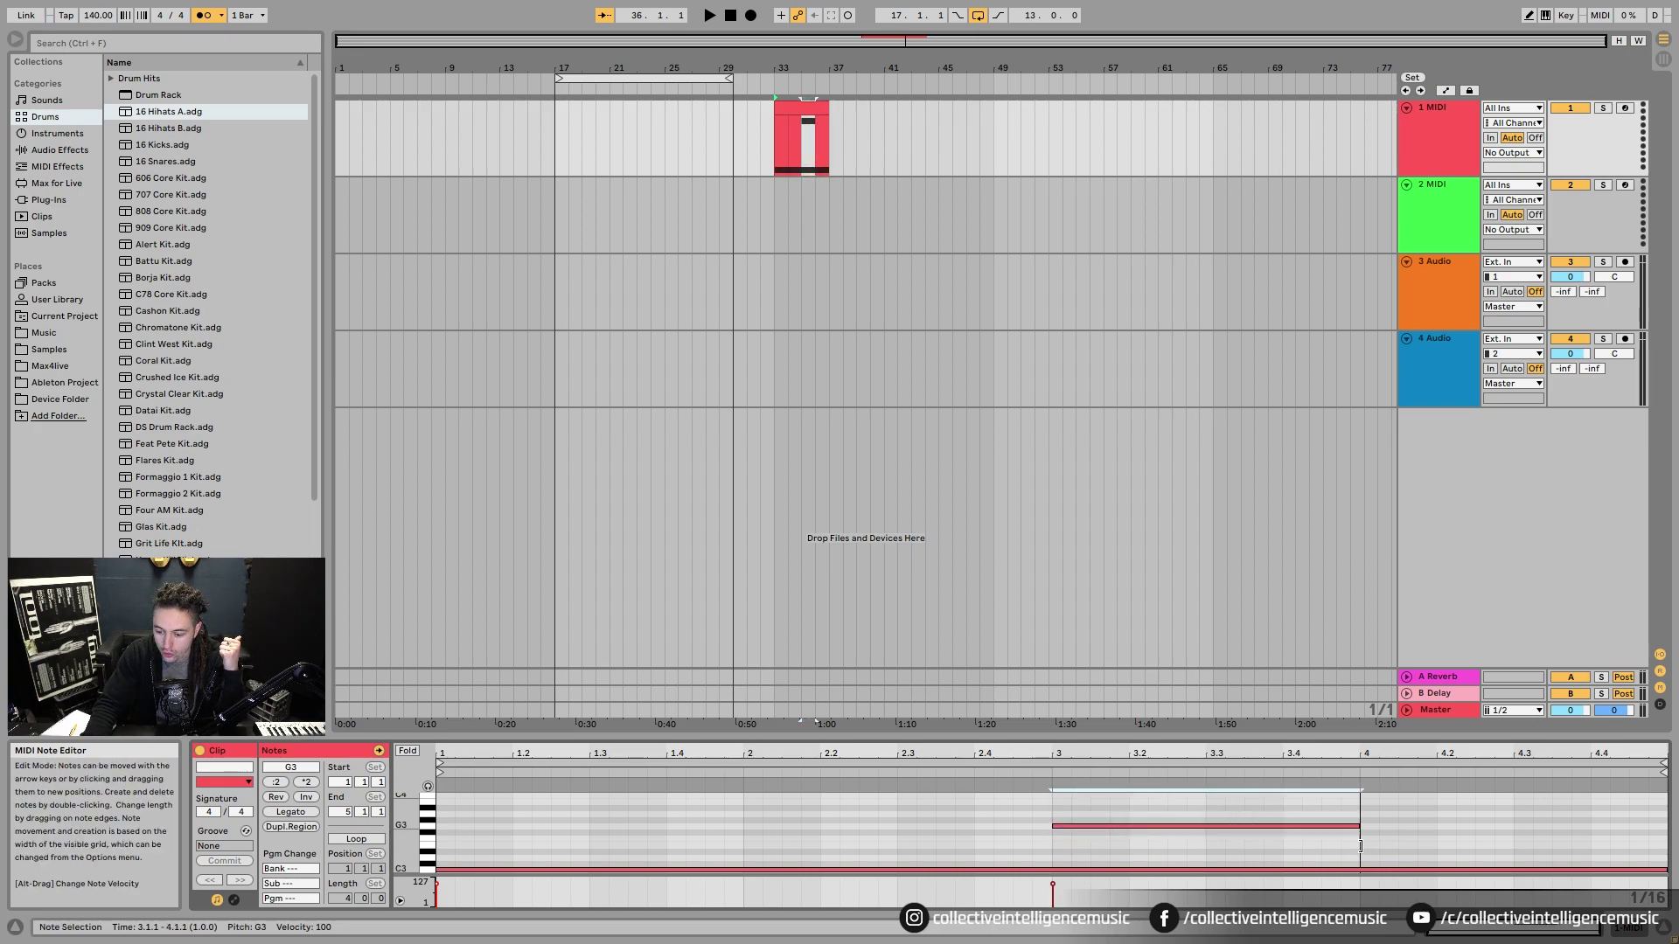
key("Delete")
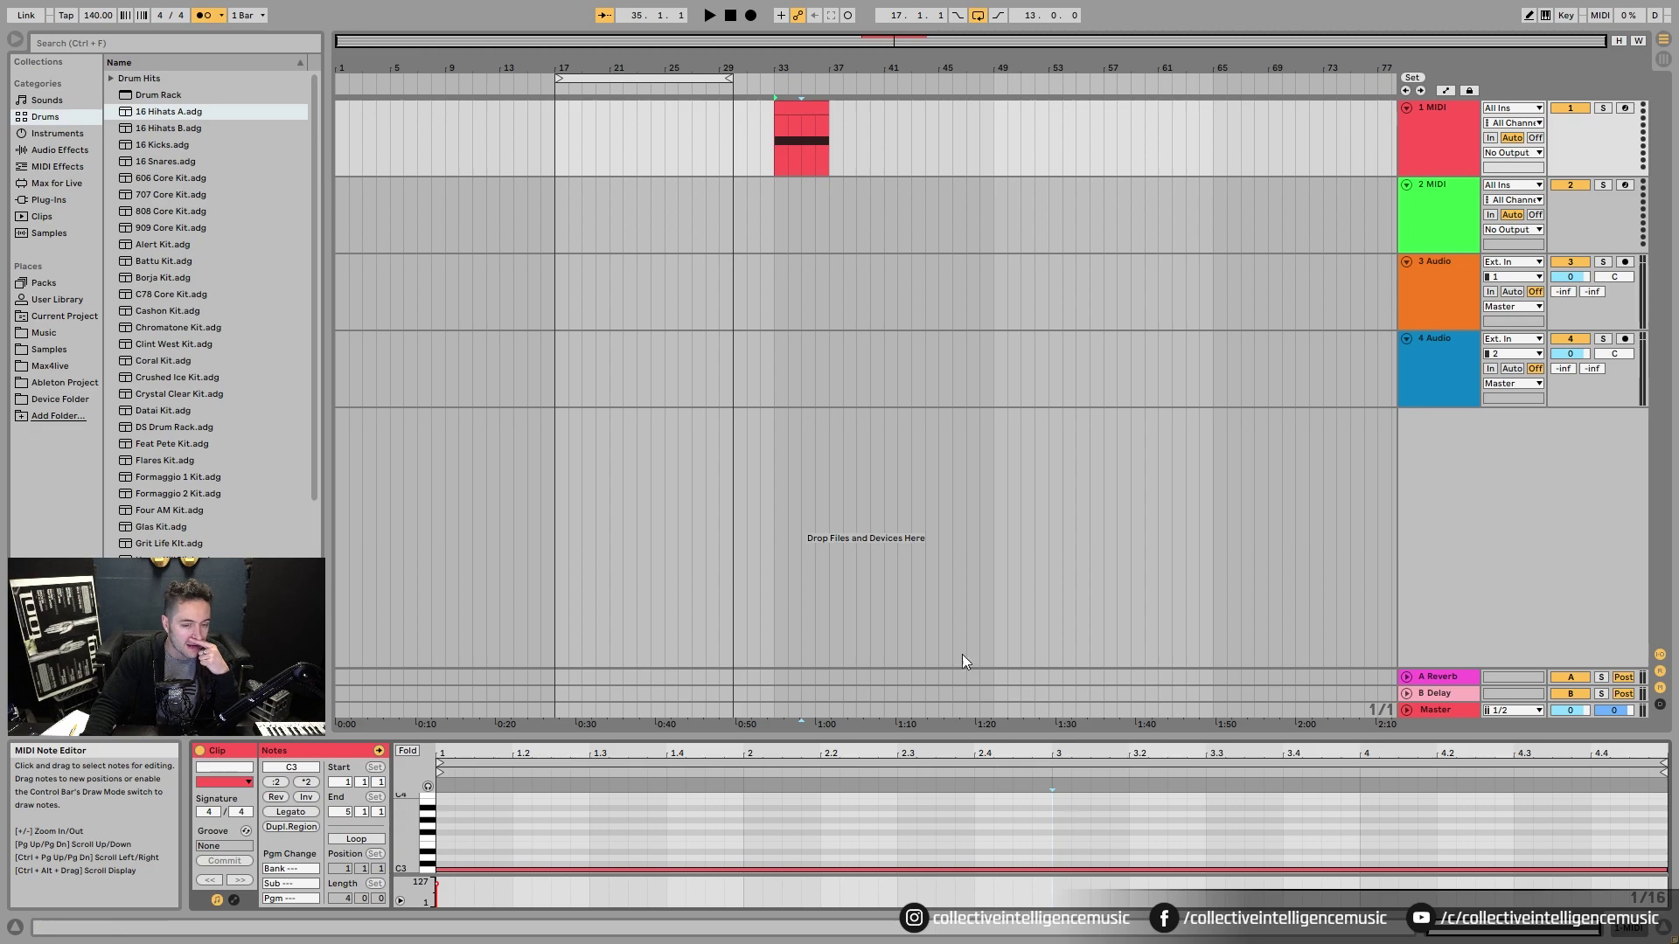
- Play the clip on the 1 MIDI track from 33.1.1 without an instrument, and show the browser's Instruments category
left_click(781, 107)
key("space")
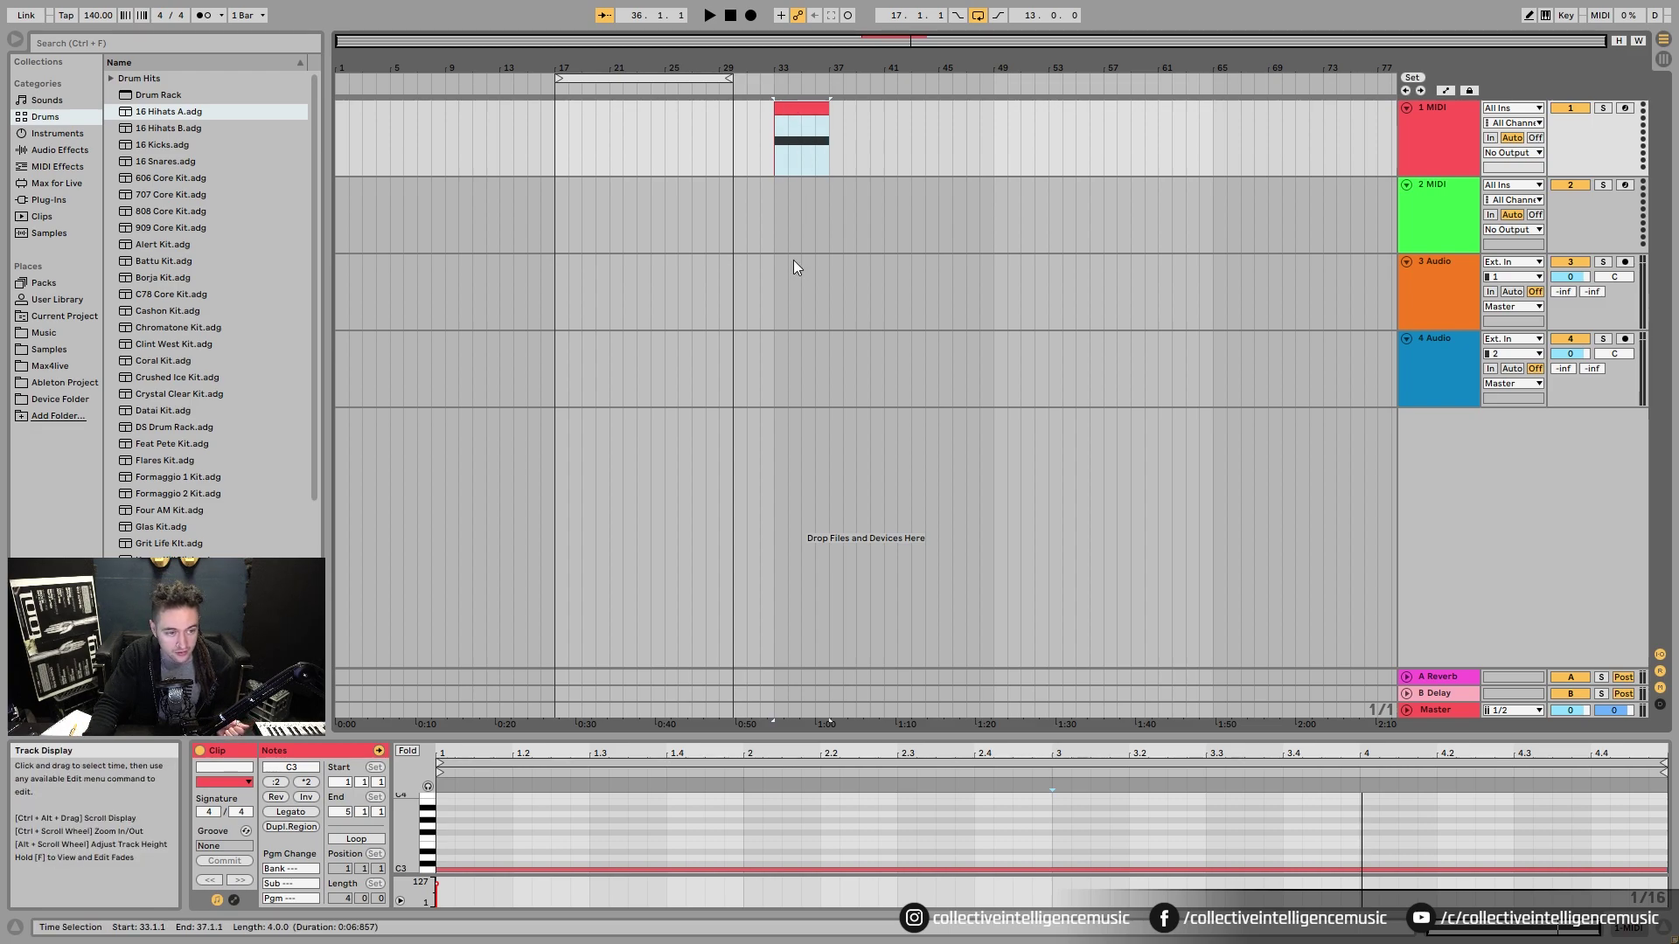
left_click(79, 134)
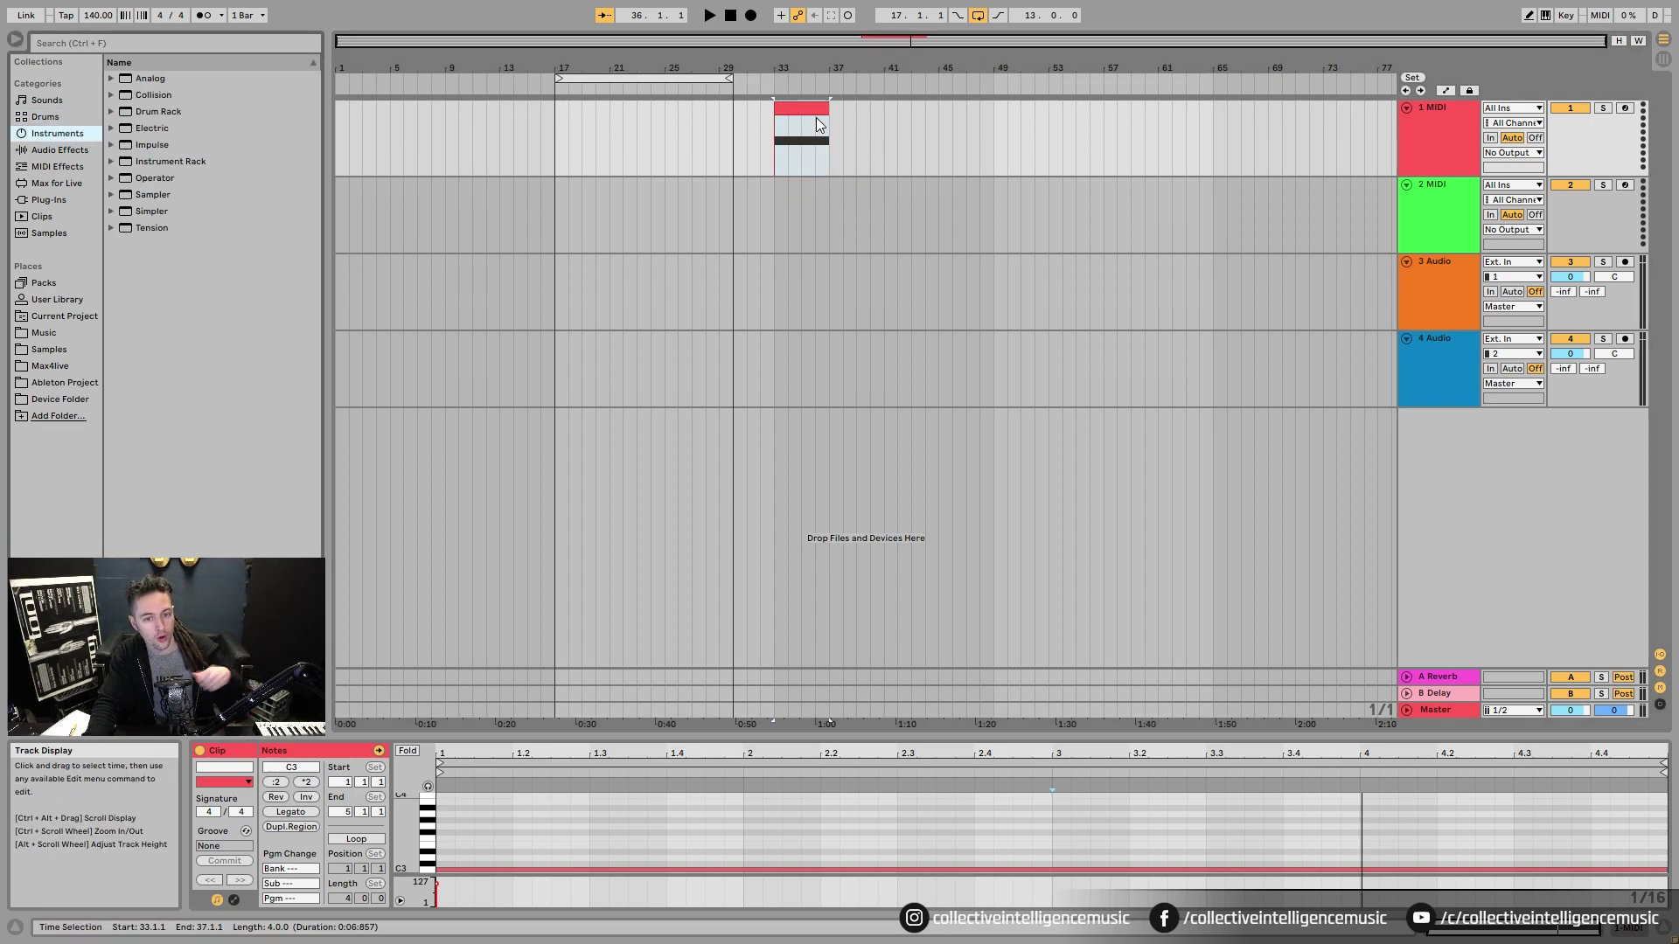
left_click(776, 111)
key("space")
key("space")
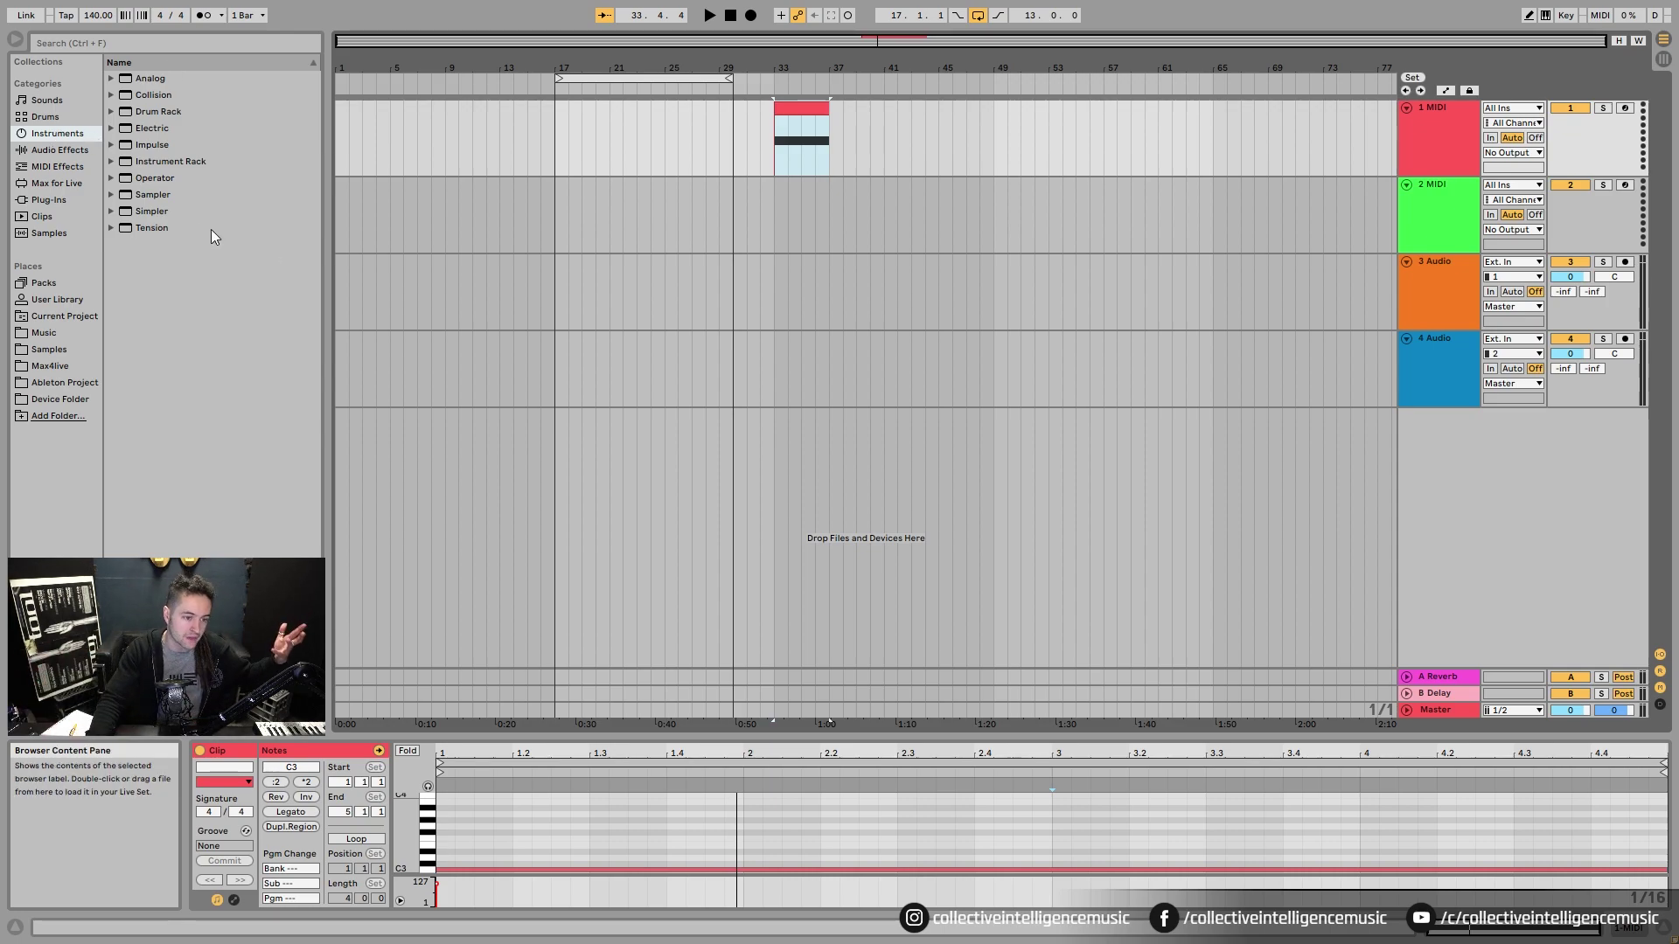
- Browse Operator's Pad and Guitar & Plucked presets, and select 12 String Guitar.adv
left_click(157, 180)
left_click(111, 178)
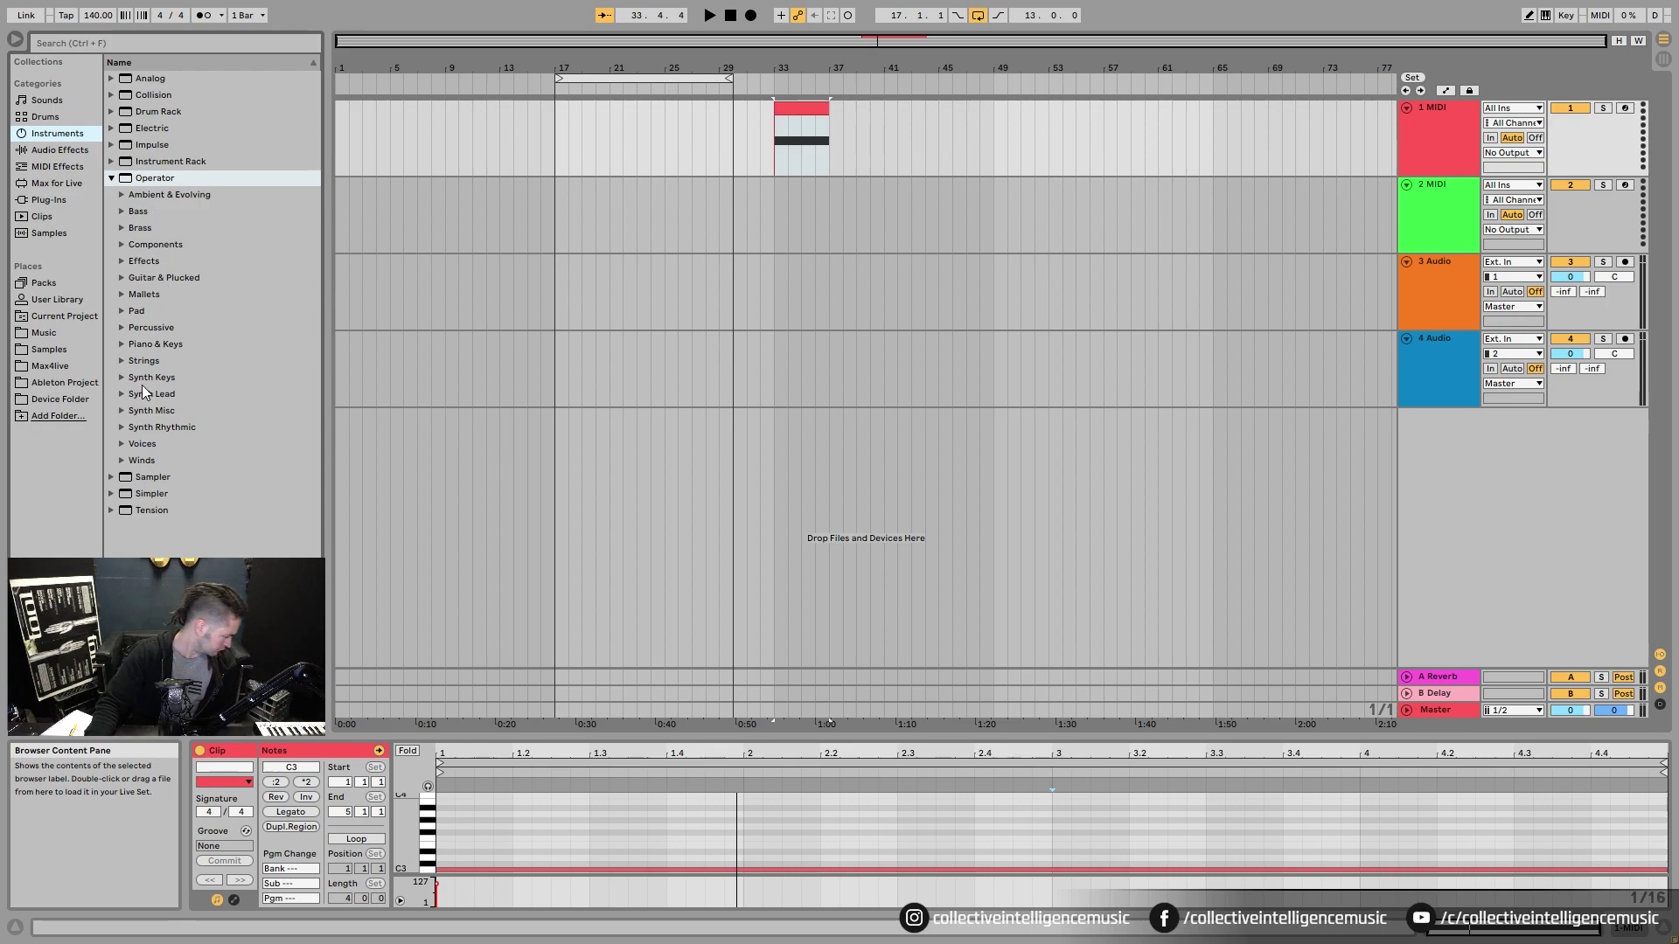
left_click(122, 312)
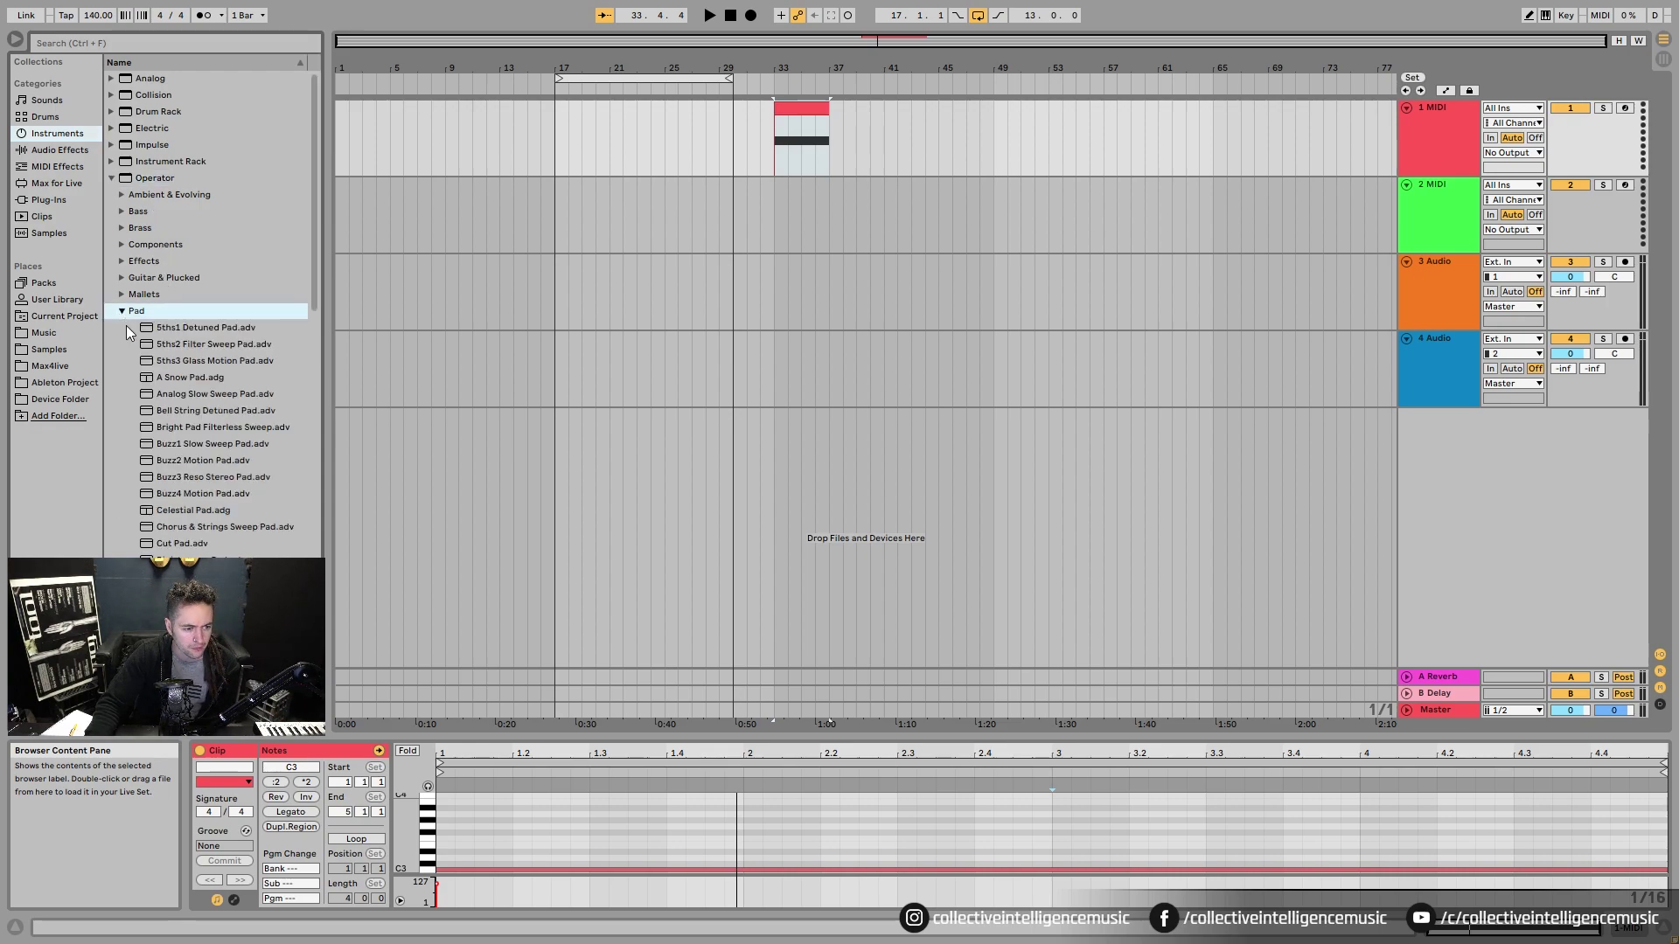
left_click(122, 311)
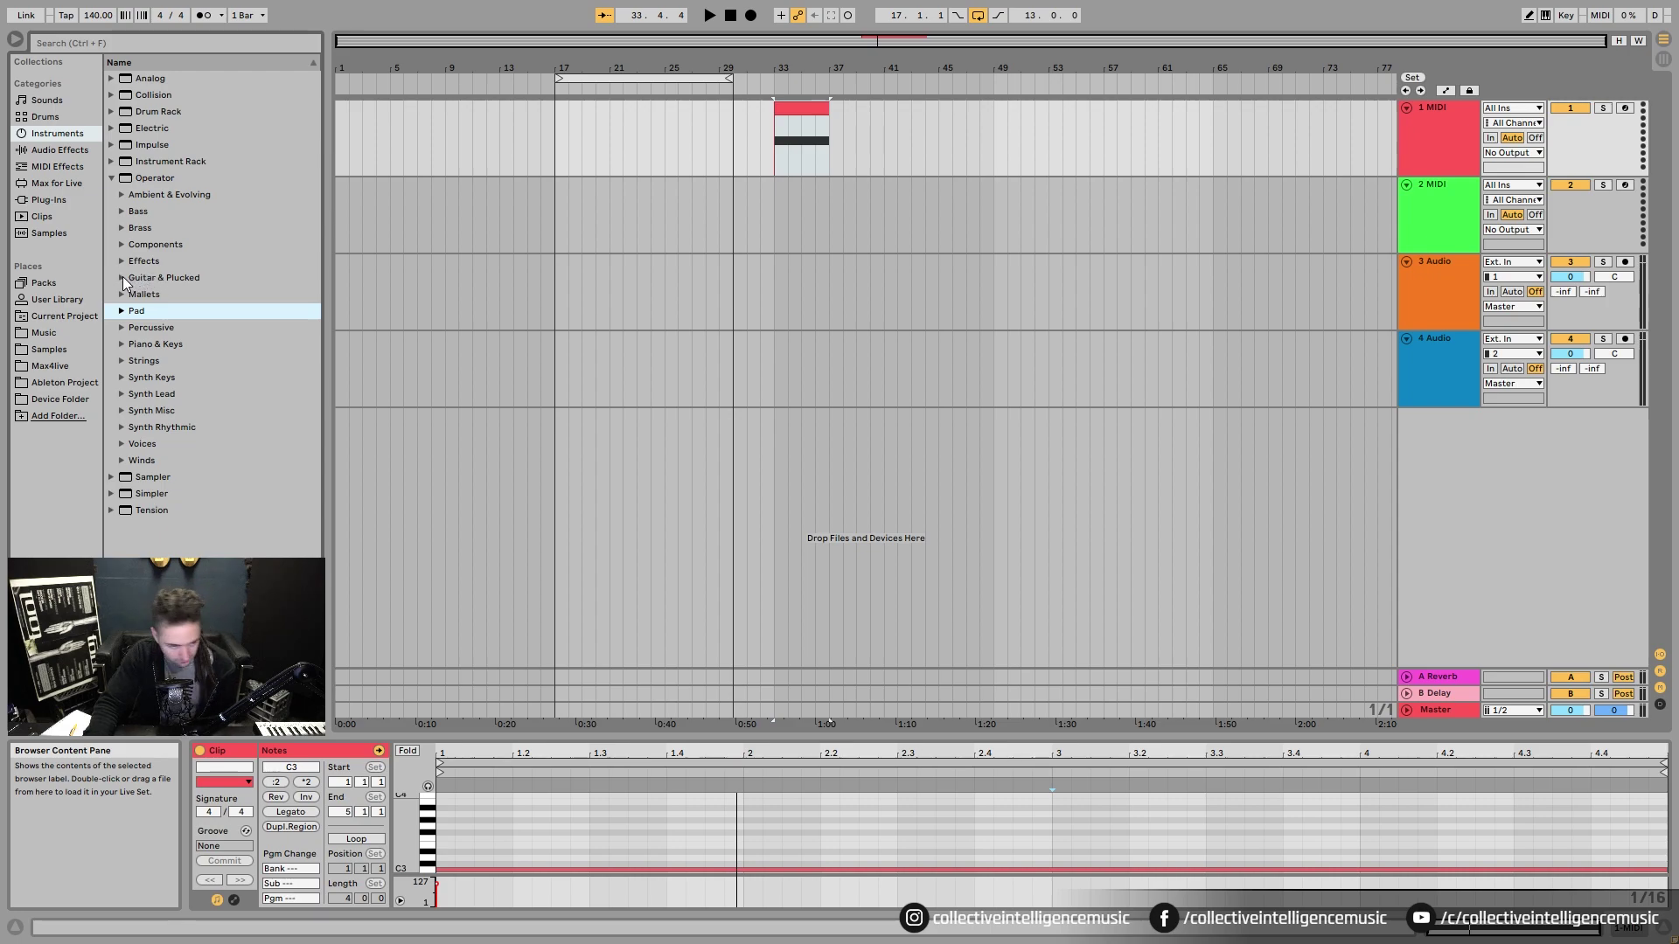
left_click(122, 277)
left_click(165, 297)
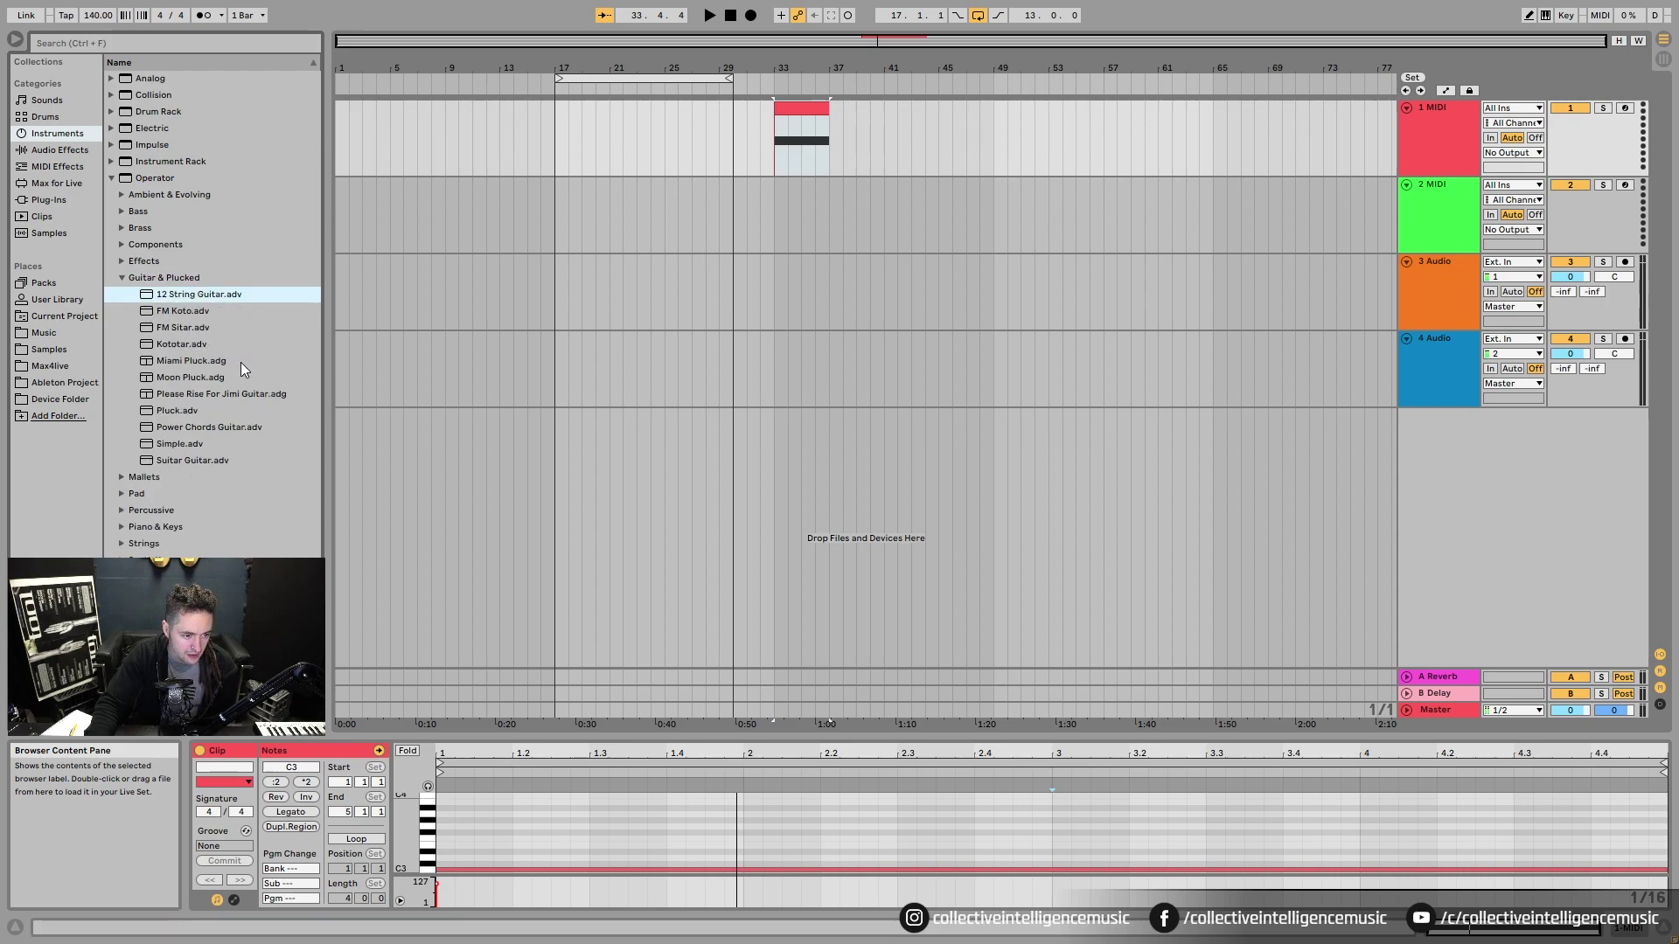
mouse_move(182, 297)
left_mouse_down()
mouse_move(431, 319)
mouse_move(194, 310)
left_mouse_up()
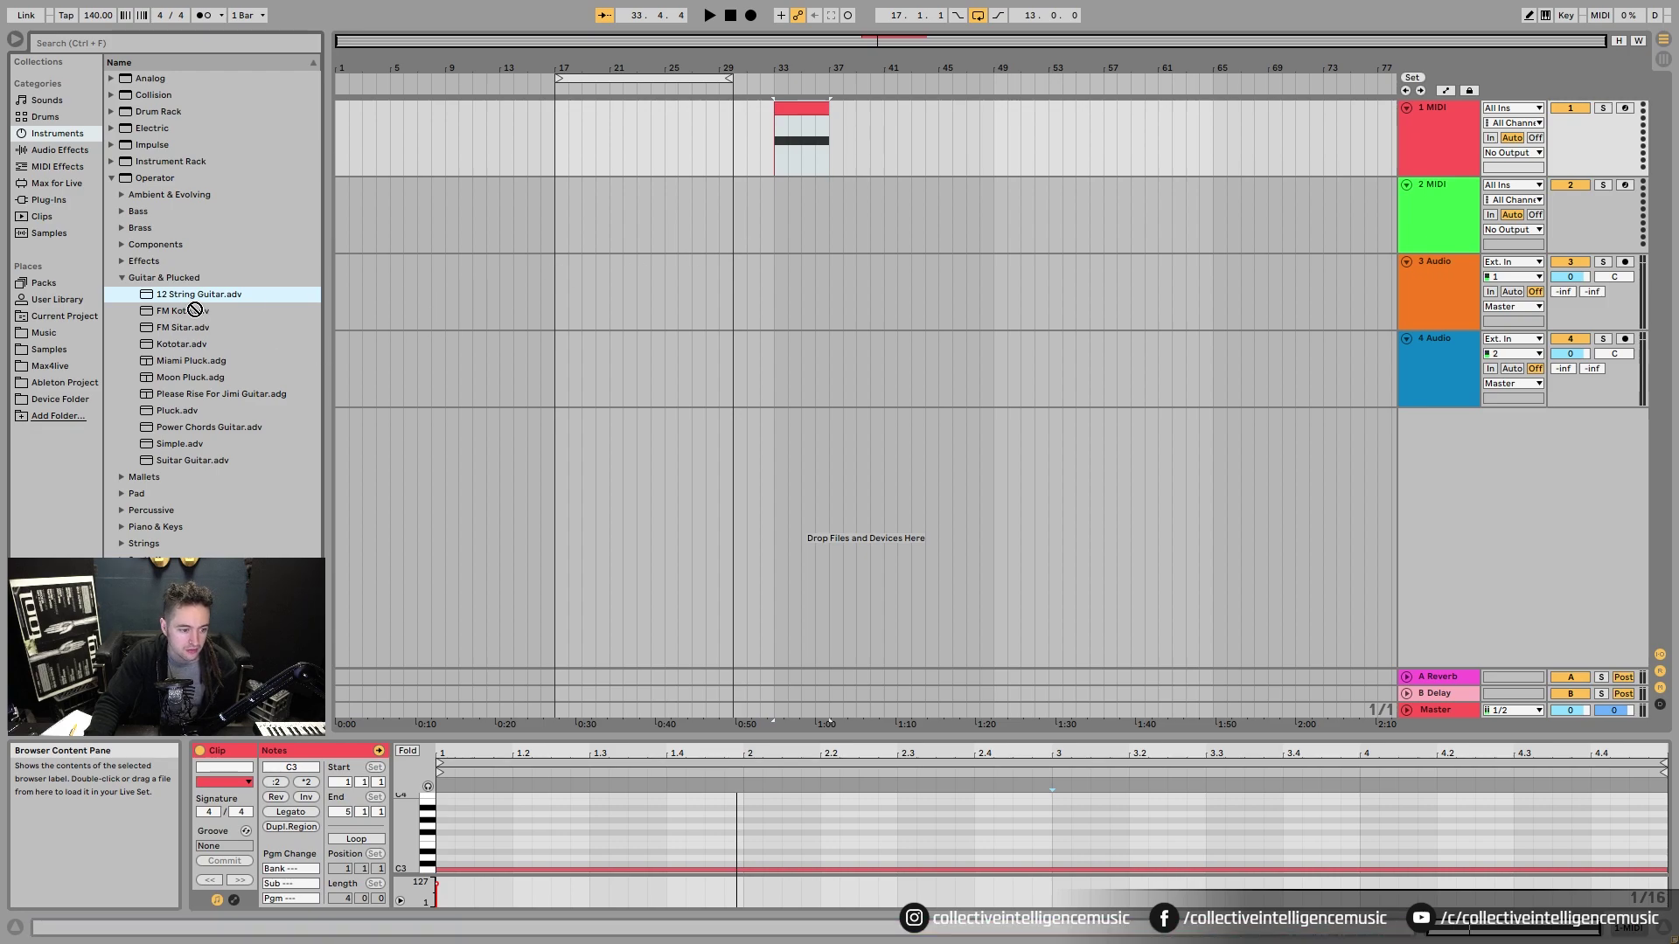
- Load the 5ths1 Detuned Pad preset from Operator's Pad folder onto the 1 MIDI track
left_click(123, 277)
left_click(122, 311)
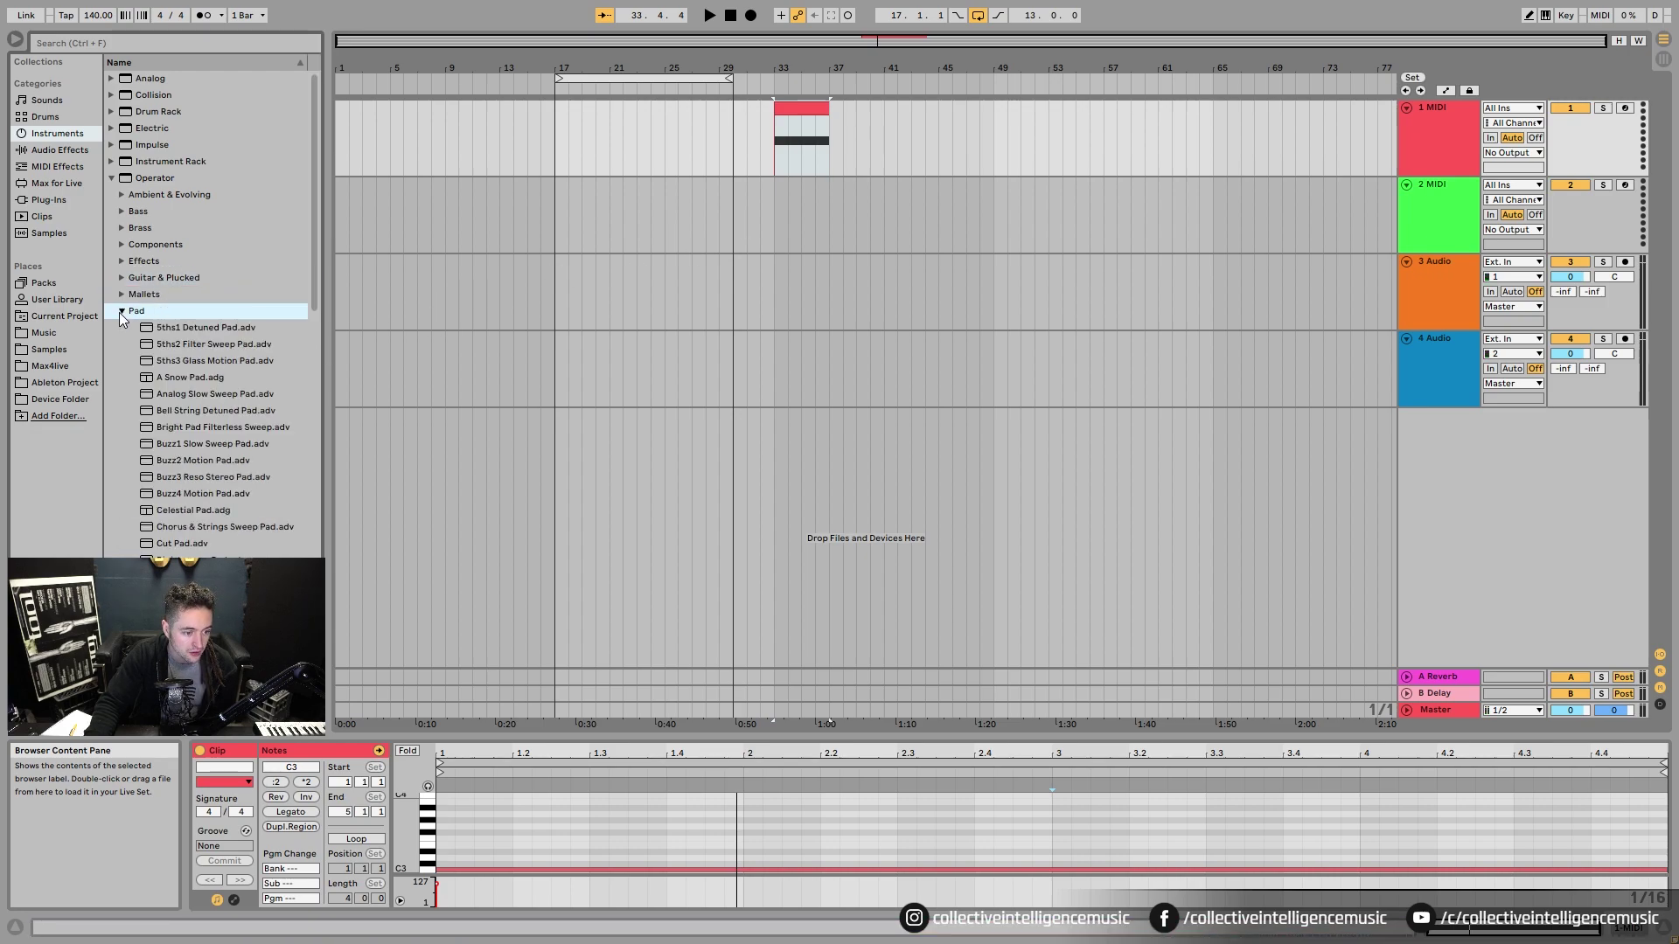
left_click(196, 328)
left_click_drag(196, 328, 811, 162)
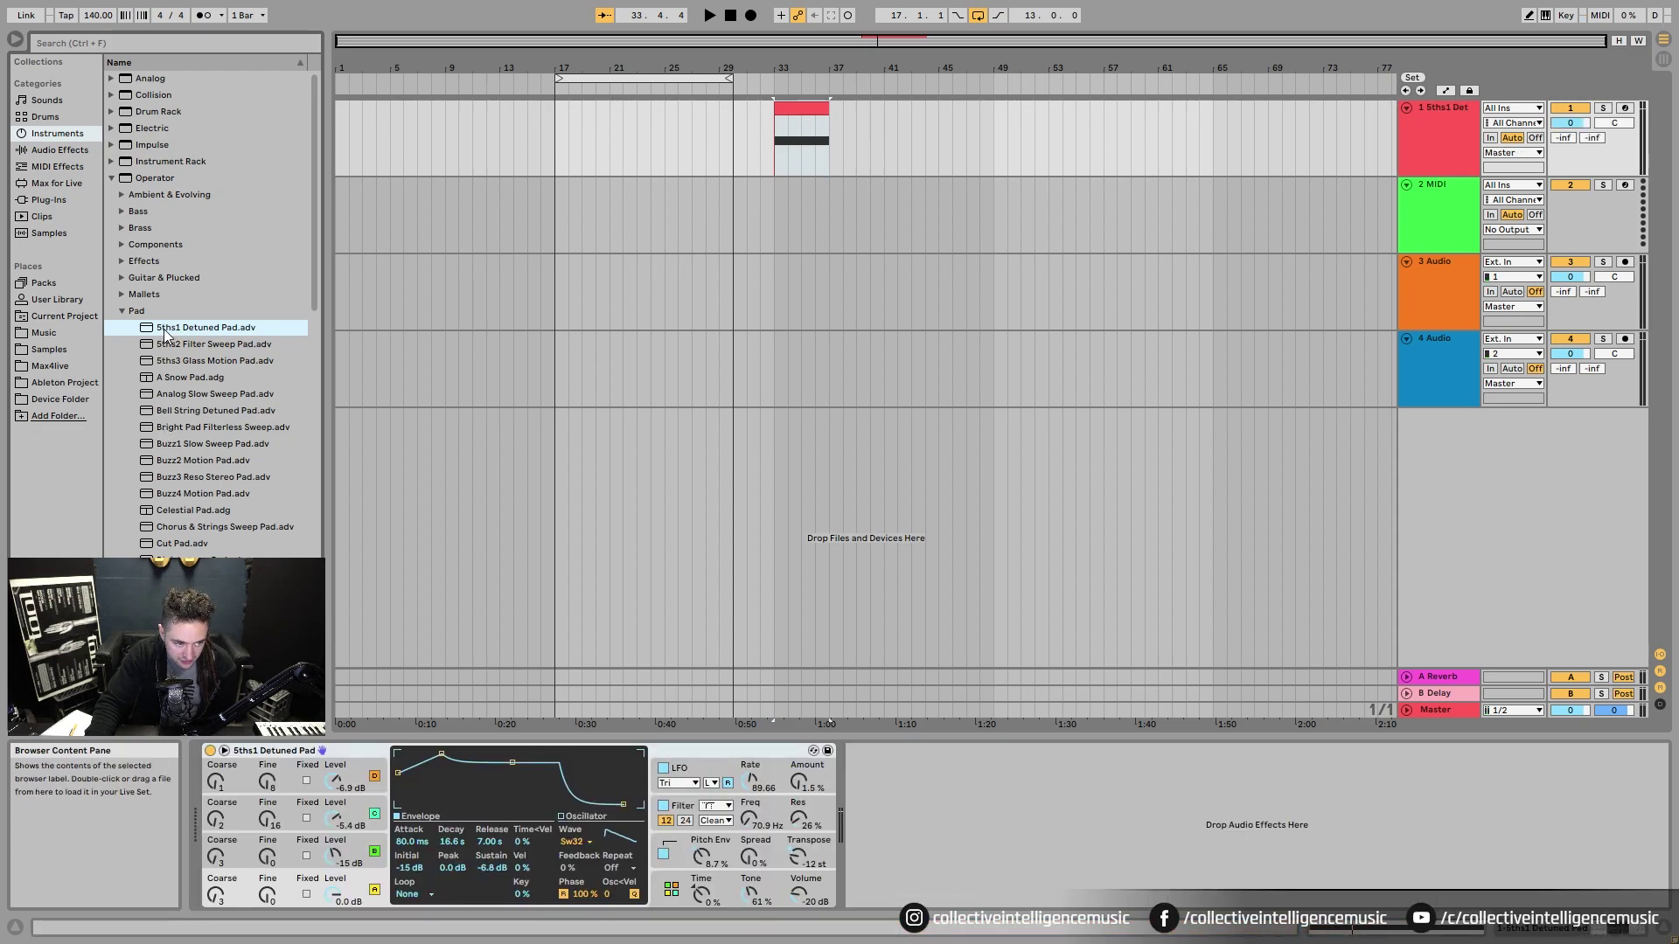
- Select the 5ths2 Filter Sweep, Bell String Detuned and 5ths1 Detuned pad presets in turn, and select the first track
left_click(181, 345)
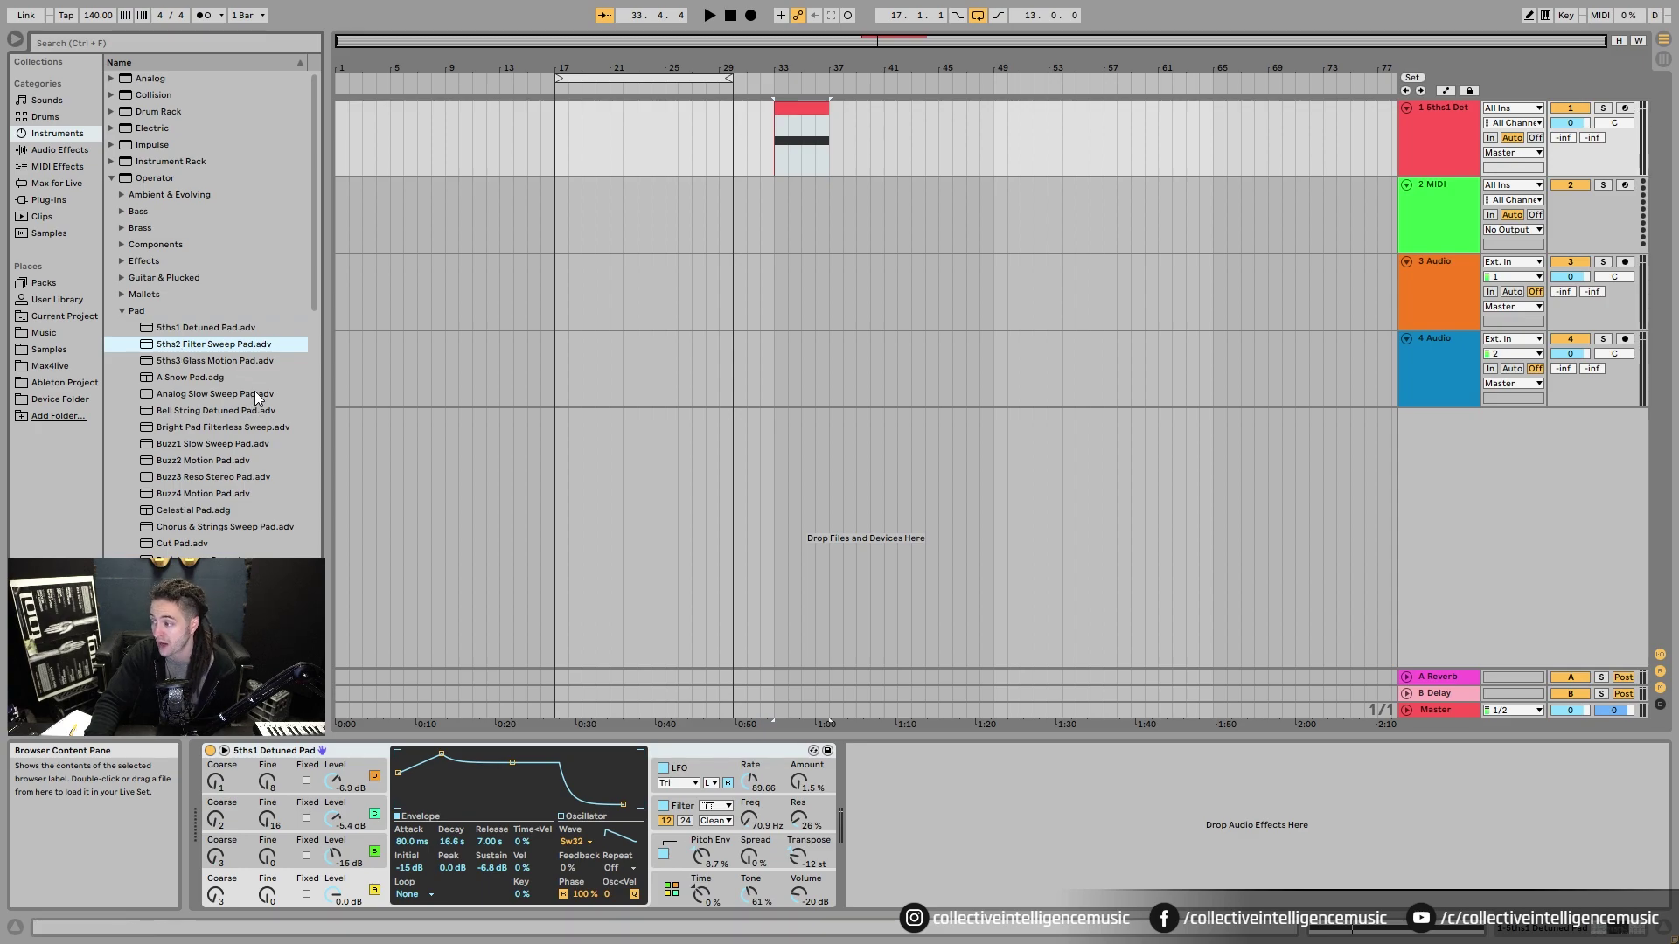
left_click(253, 413)
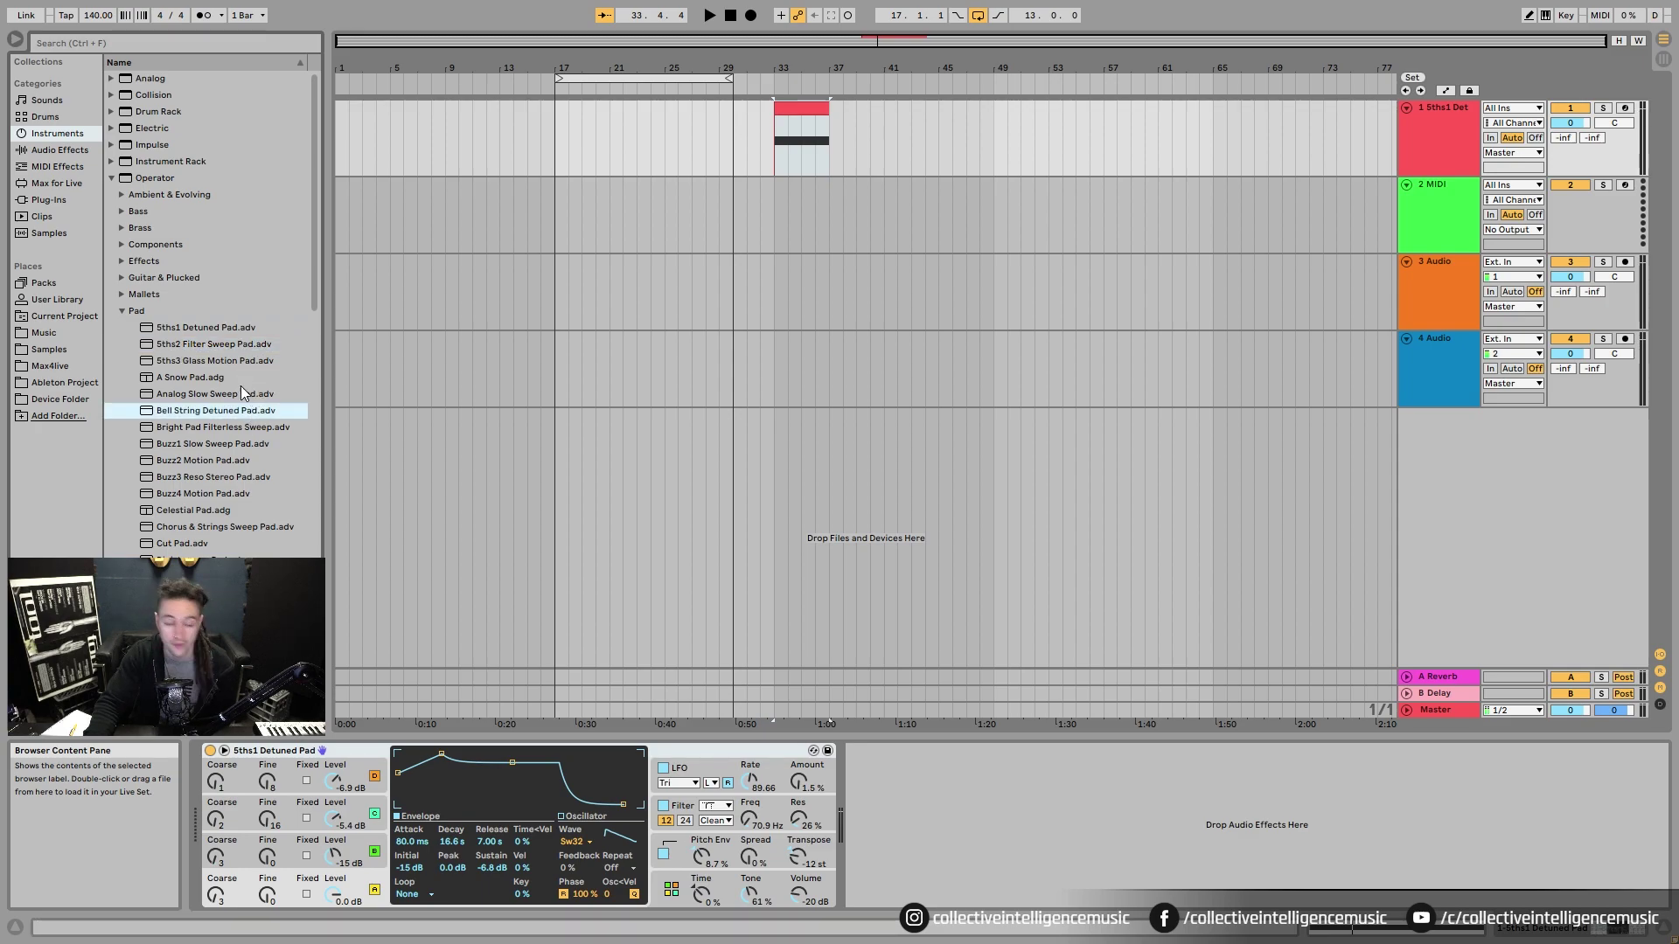
left_click(203, 331)
left_click(801, 108)
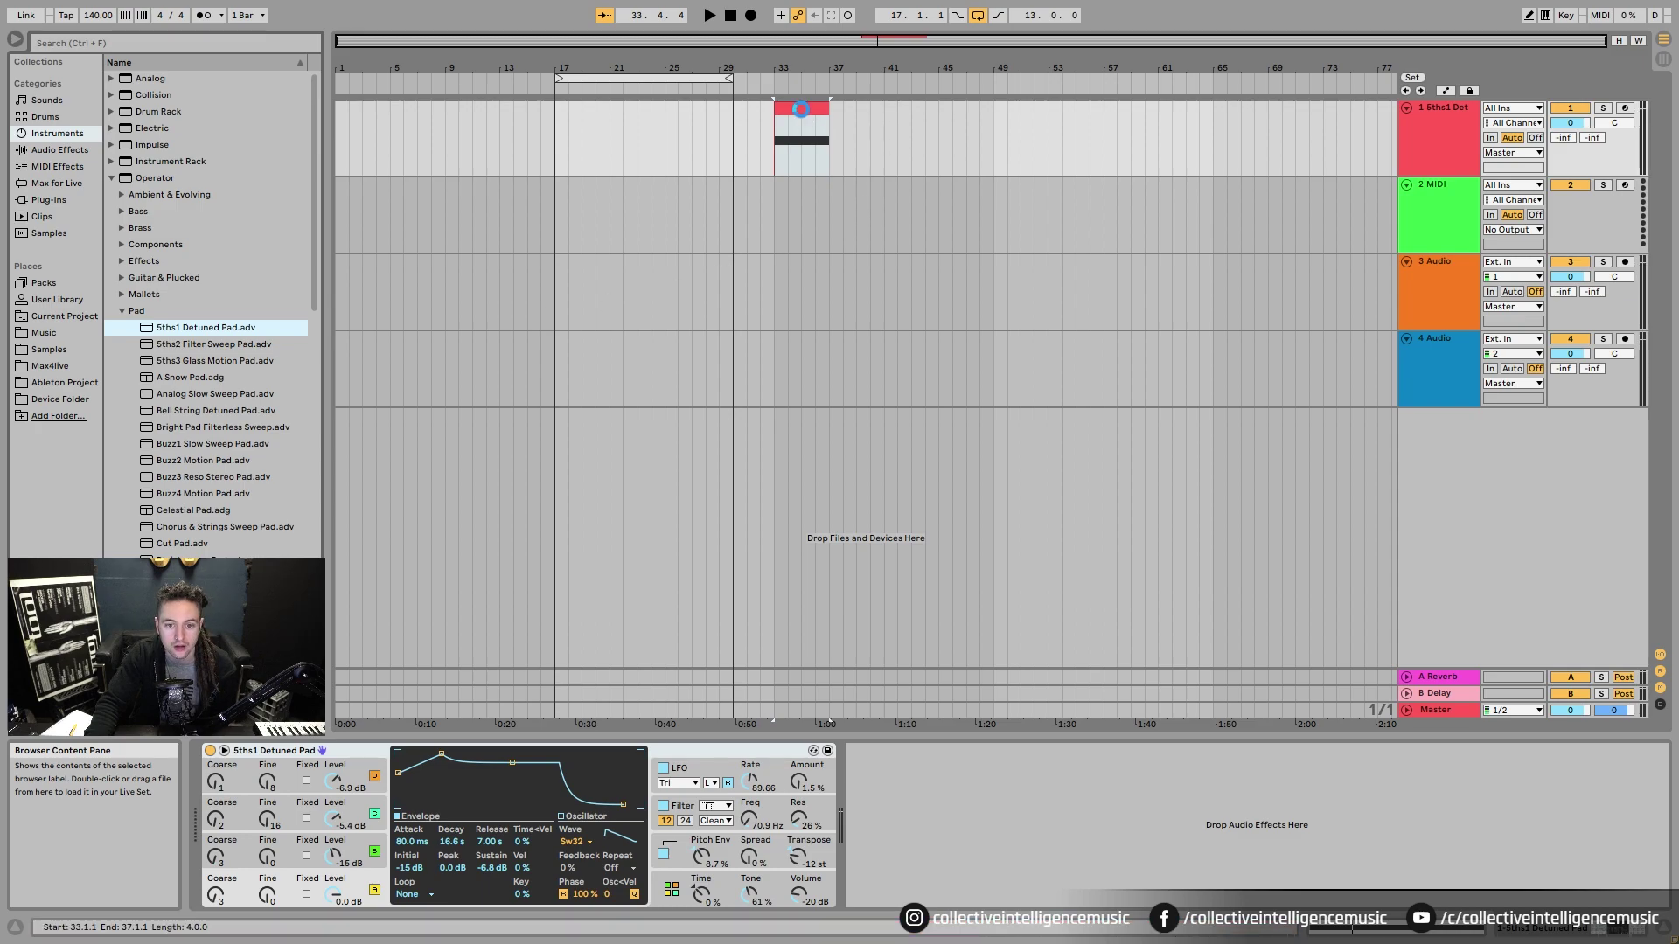
left_click(1450, 122)
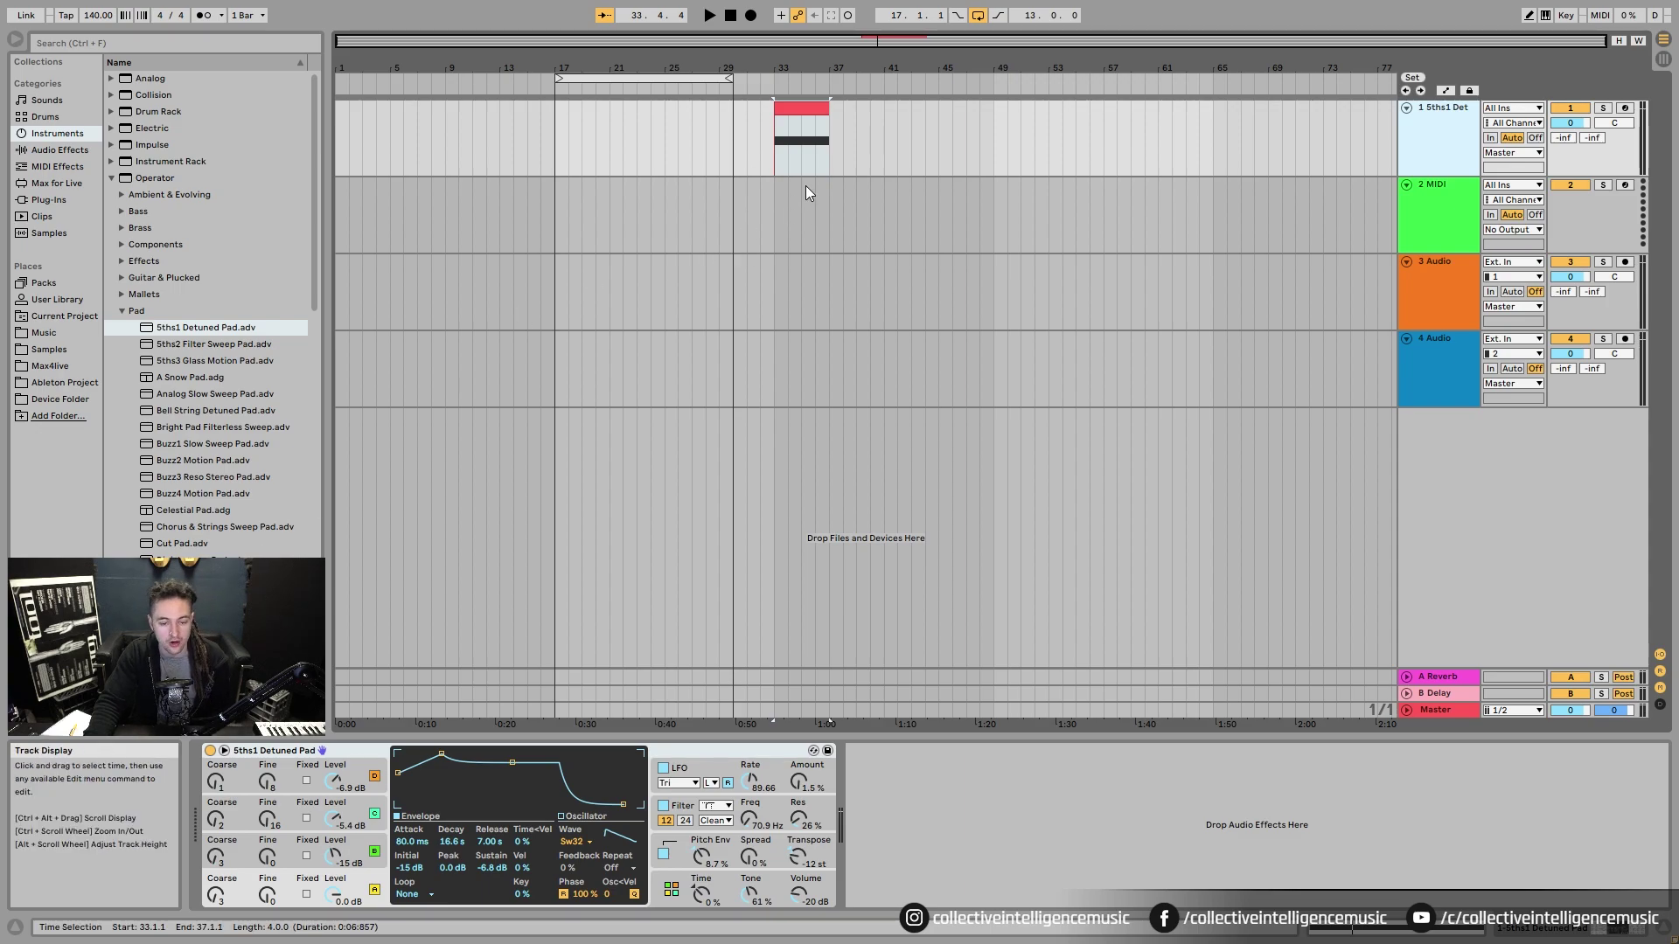
- Play the clip on the 5ths1 Detuned Pad track from 33.1.1 and stop playback after the clip's end
left_click(801, 108)
left_click(758, 138)
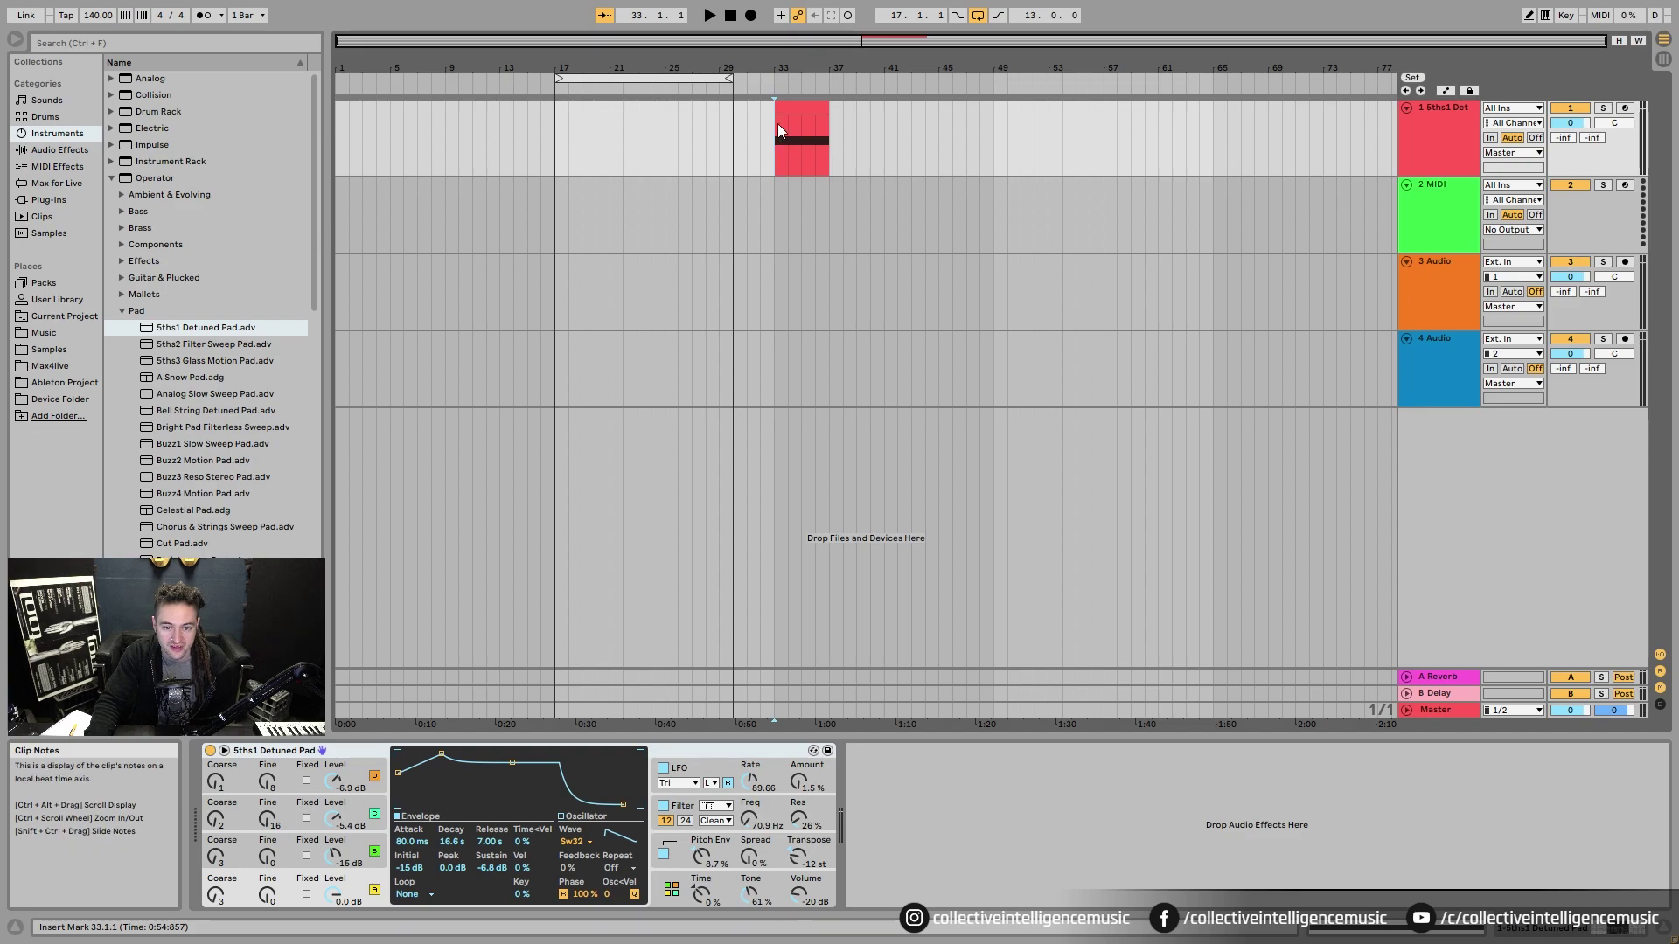
left_click(772, 171)
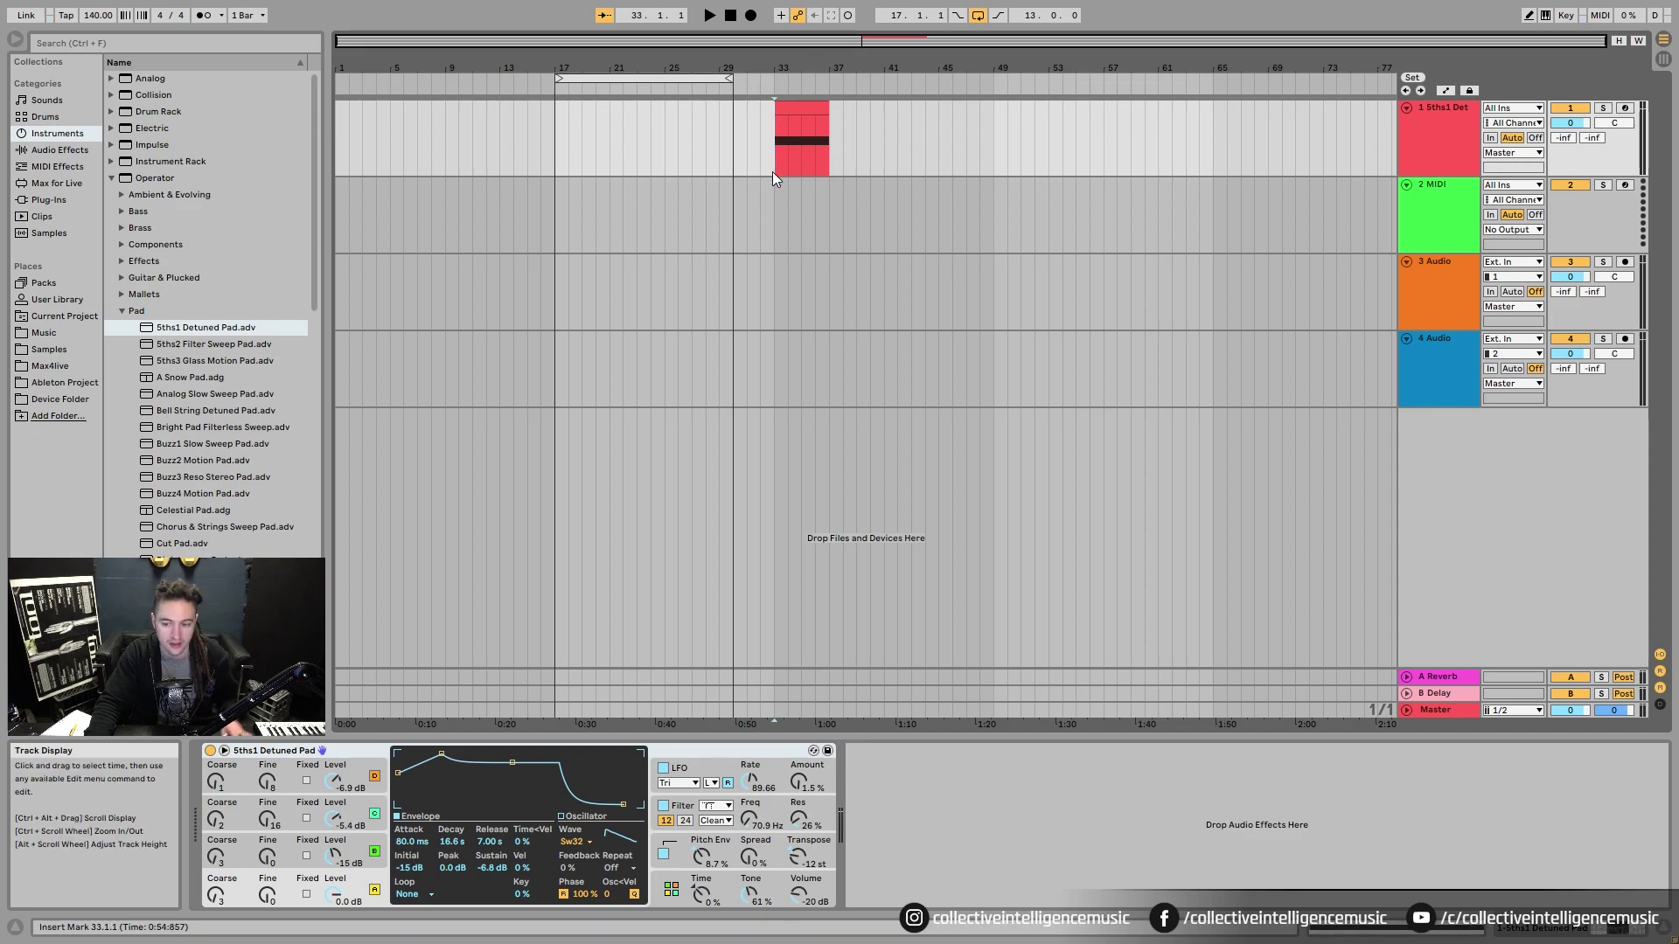
key("space")
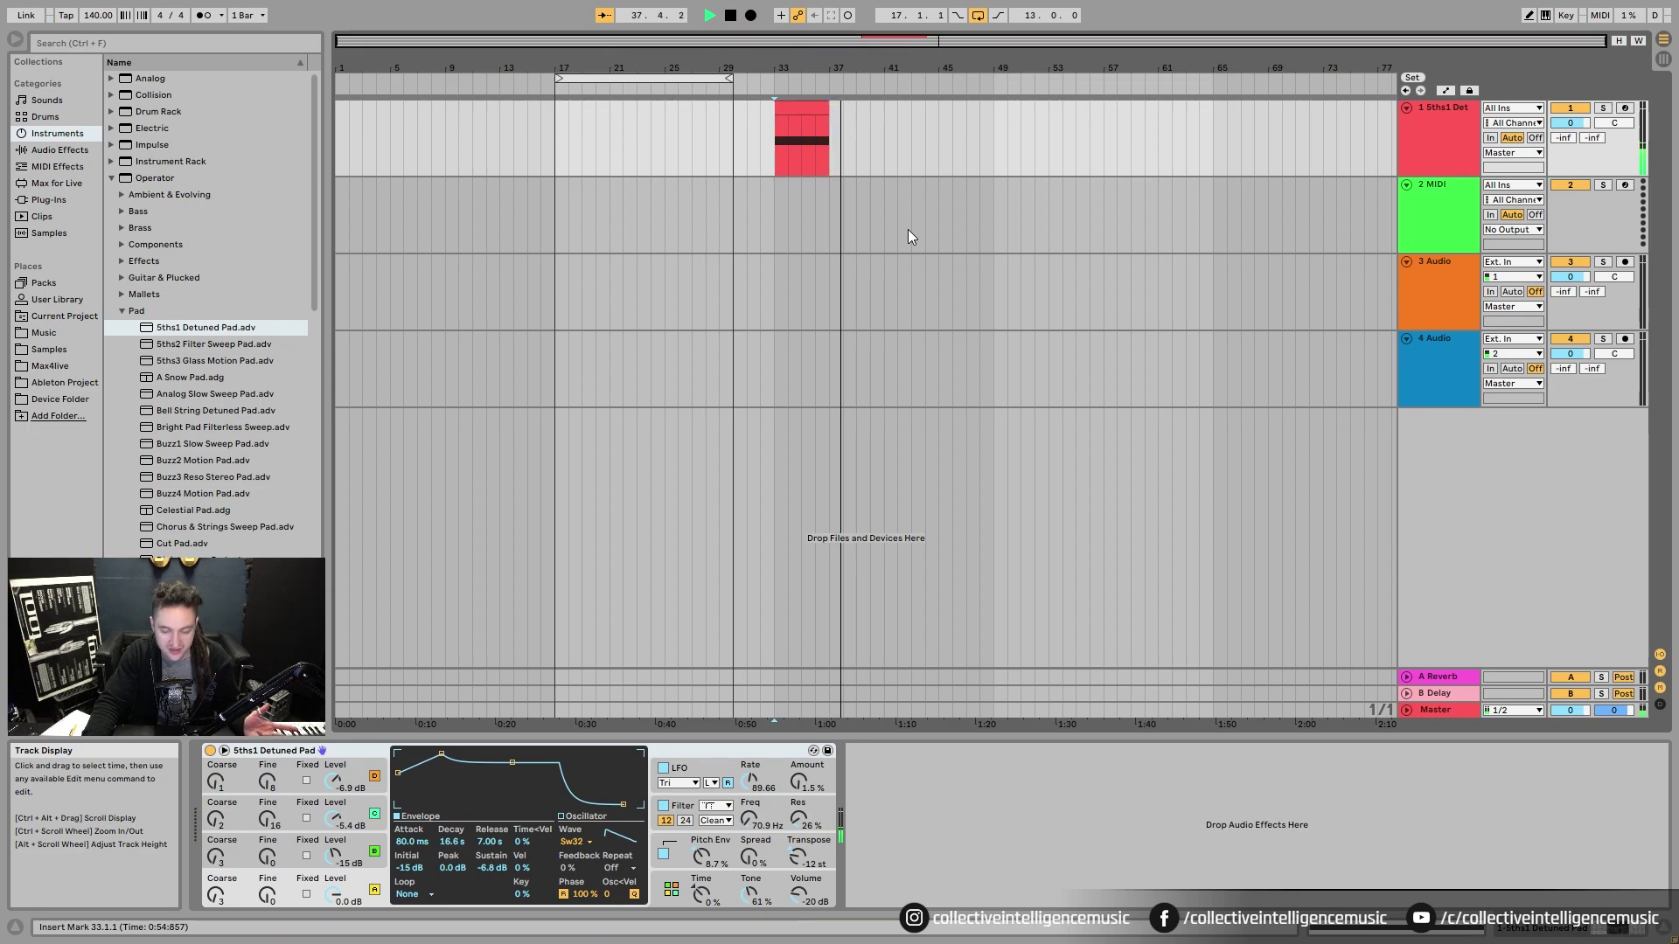
key("space")
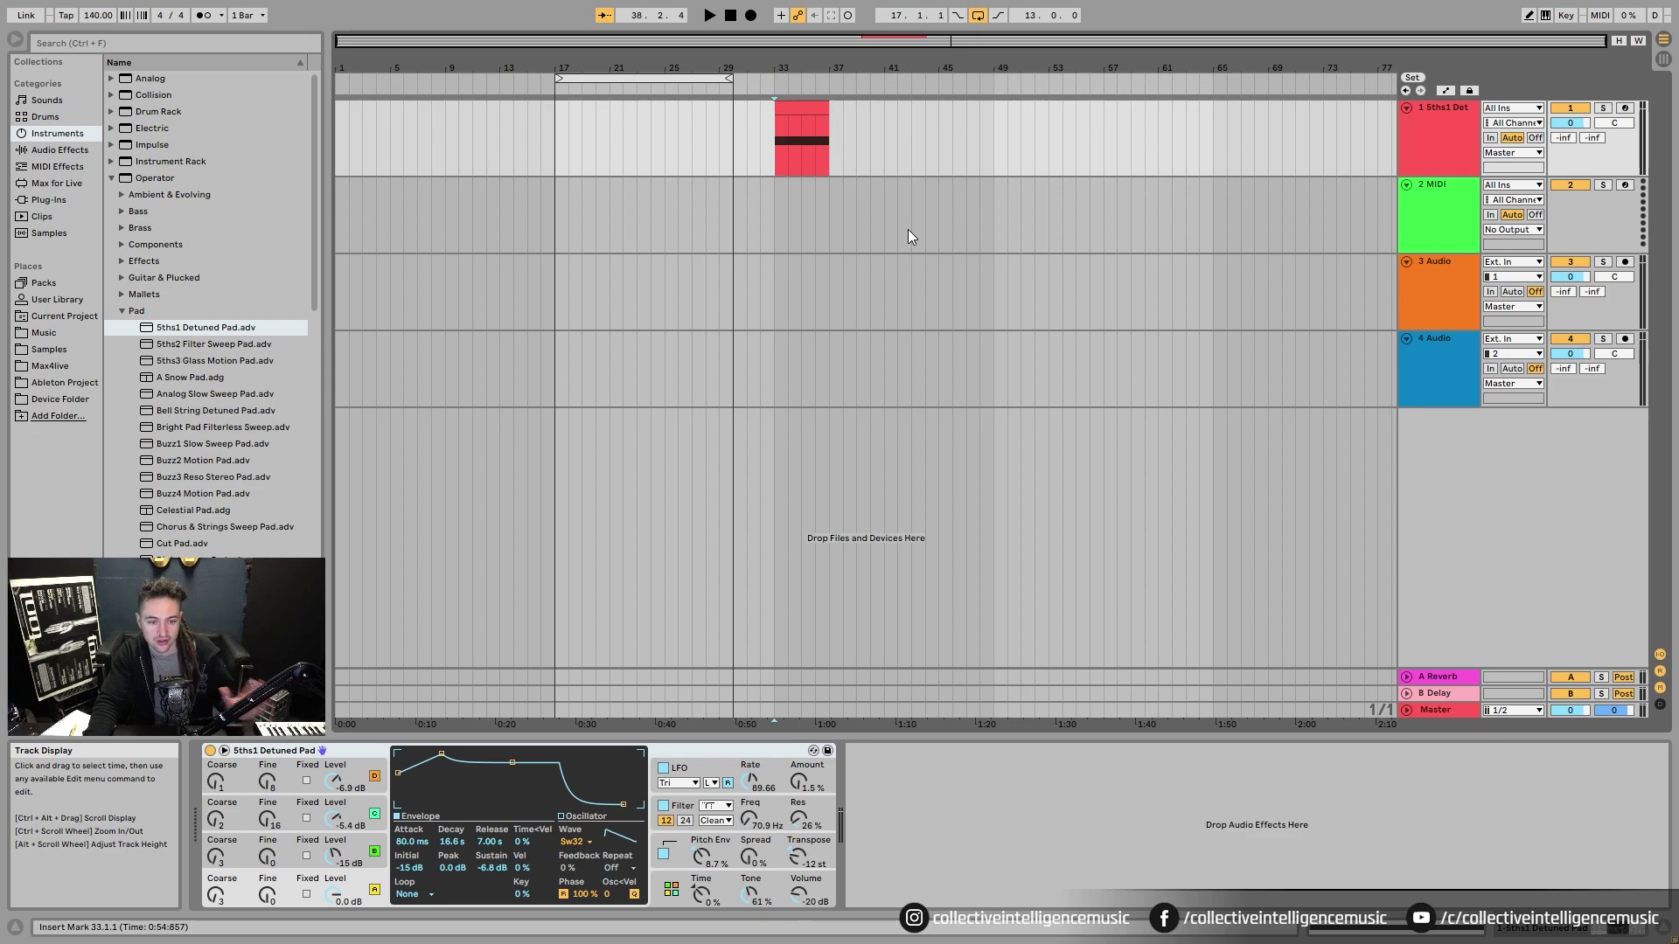
- Compare the clip and device views with the first track's clip selected, and again with empty time at 40.1.1 selected
left_click(792, 110)
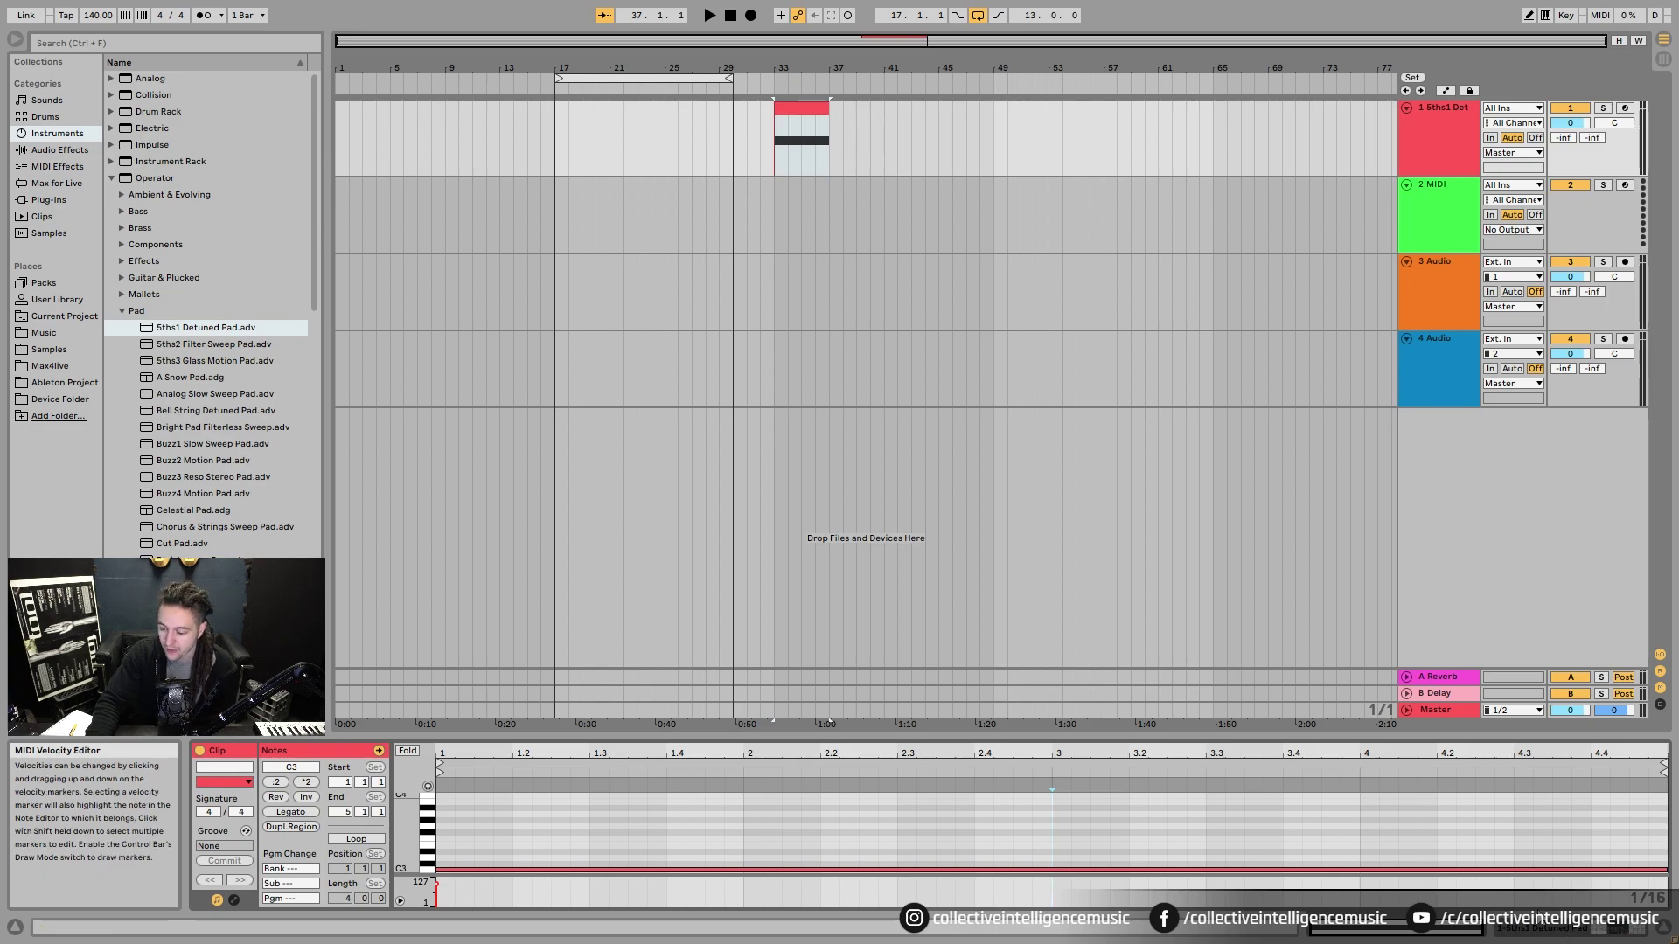
left_click(1571, 934)
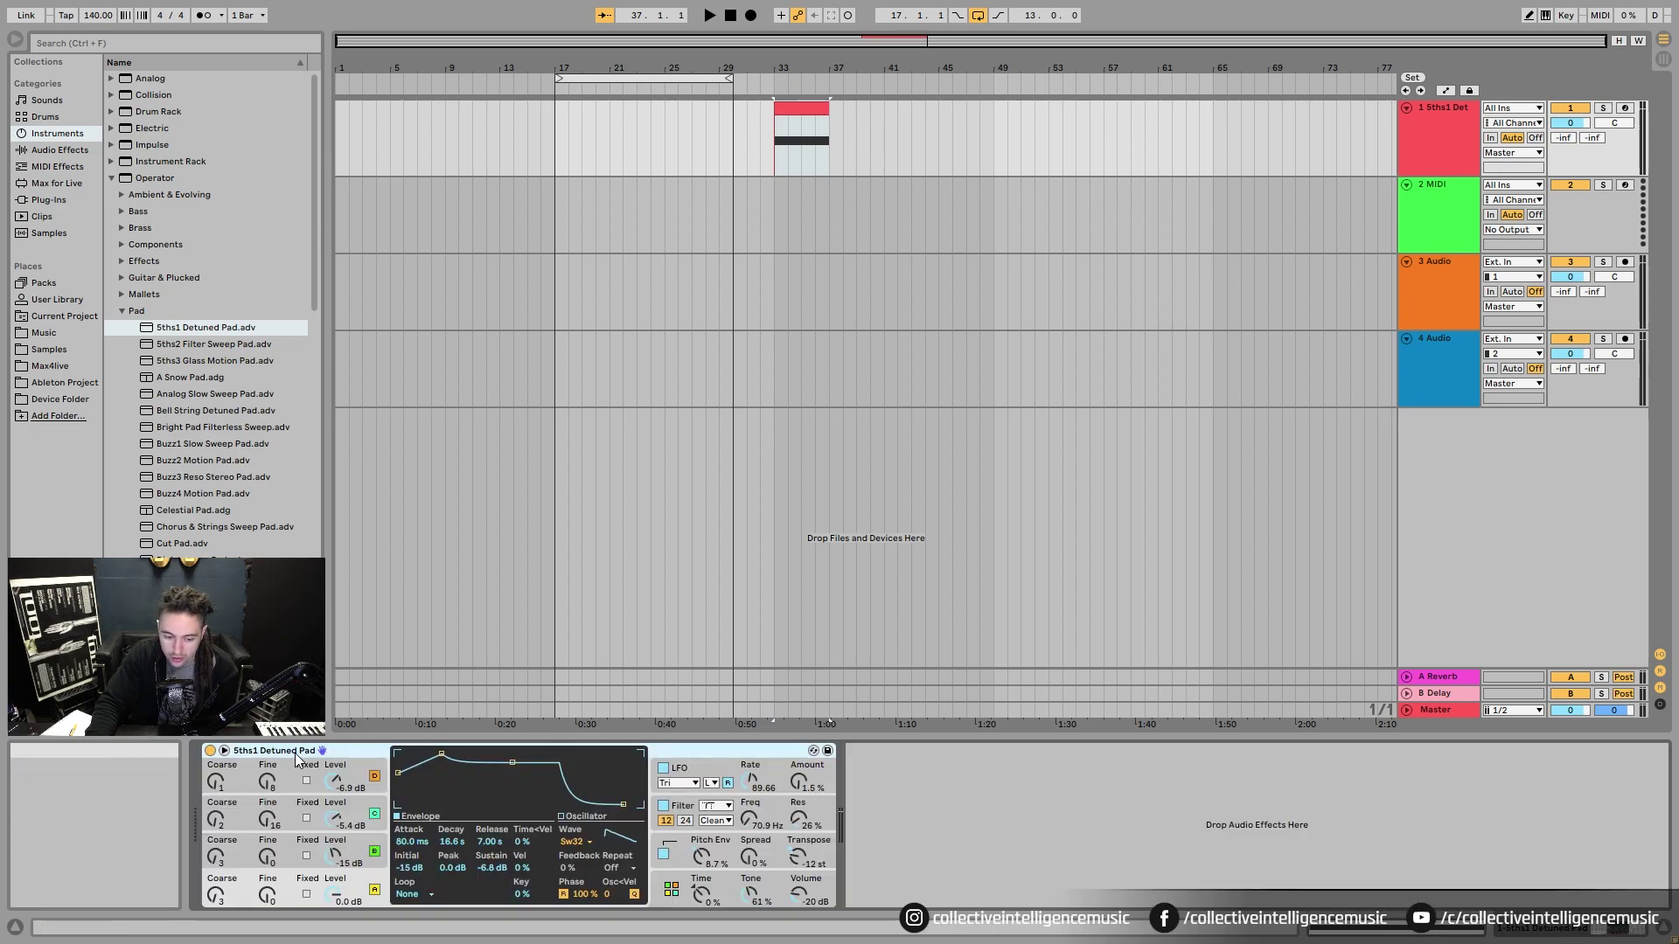
left_click(1438, 937)
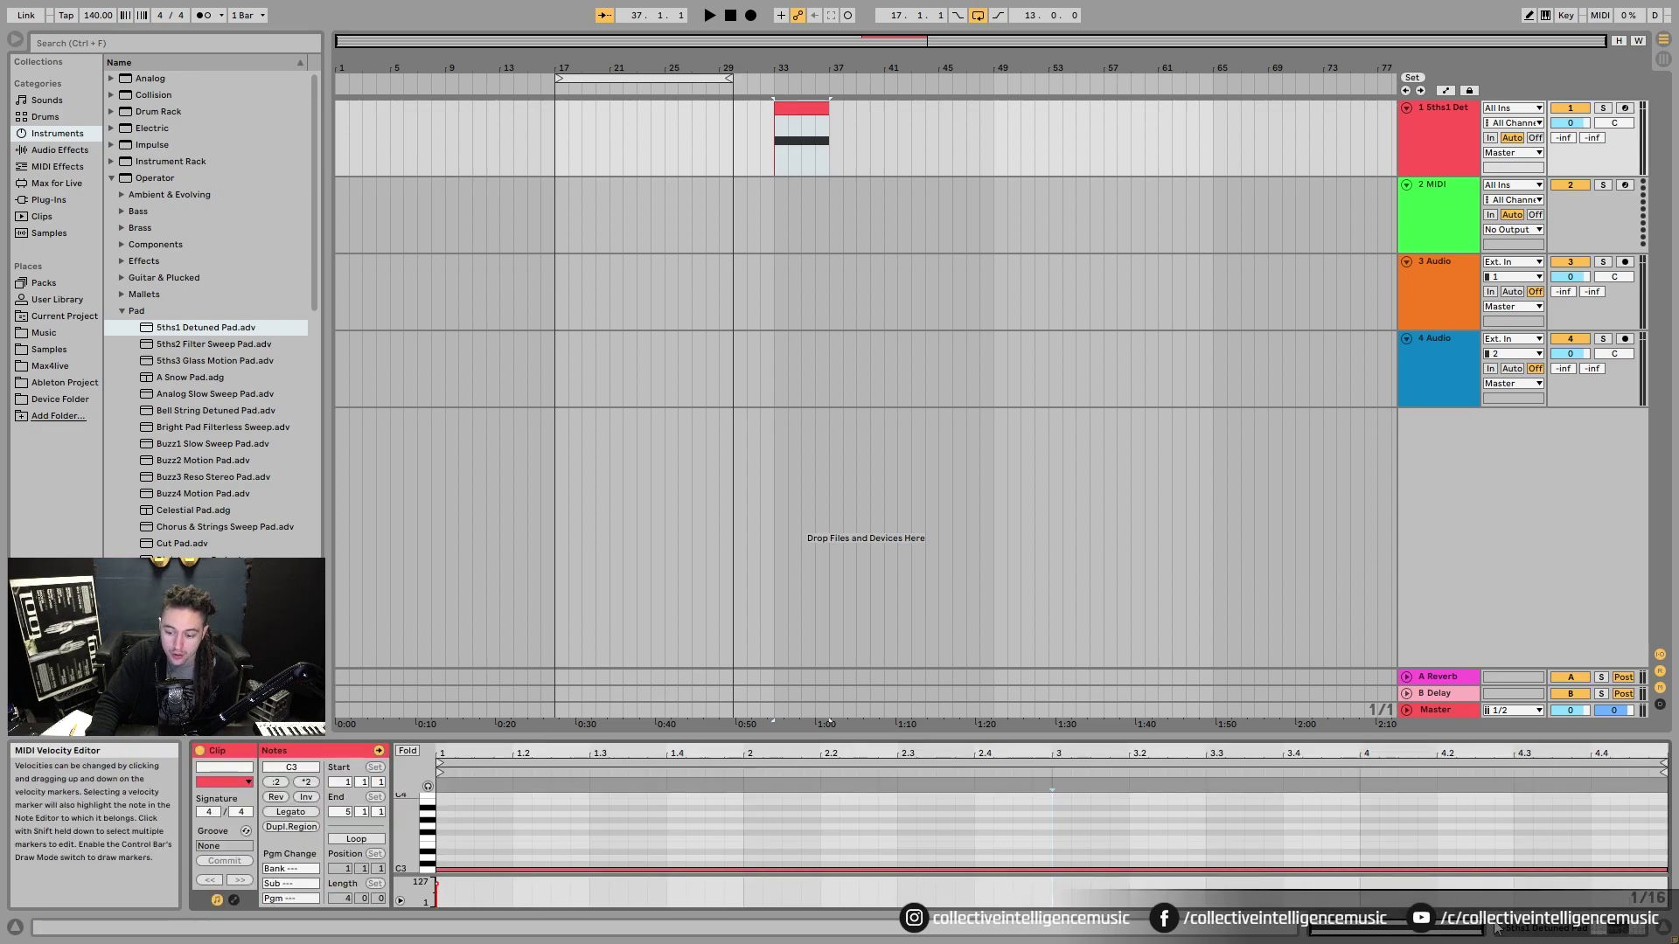
left_click(870, 140)
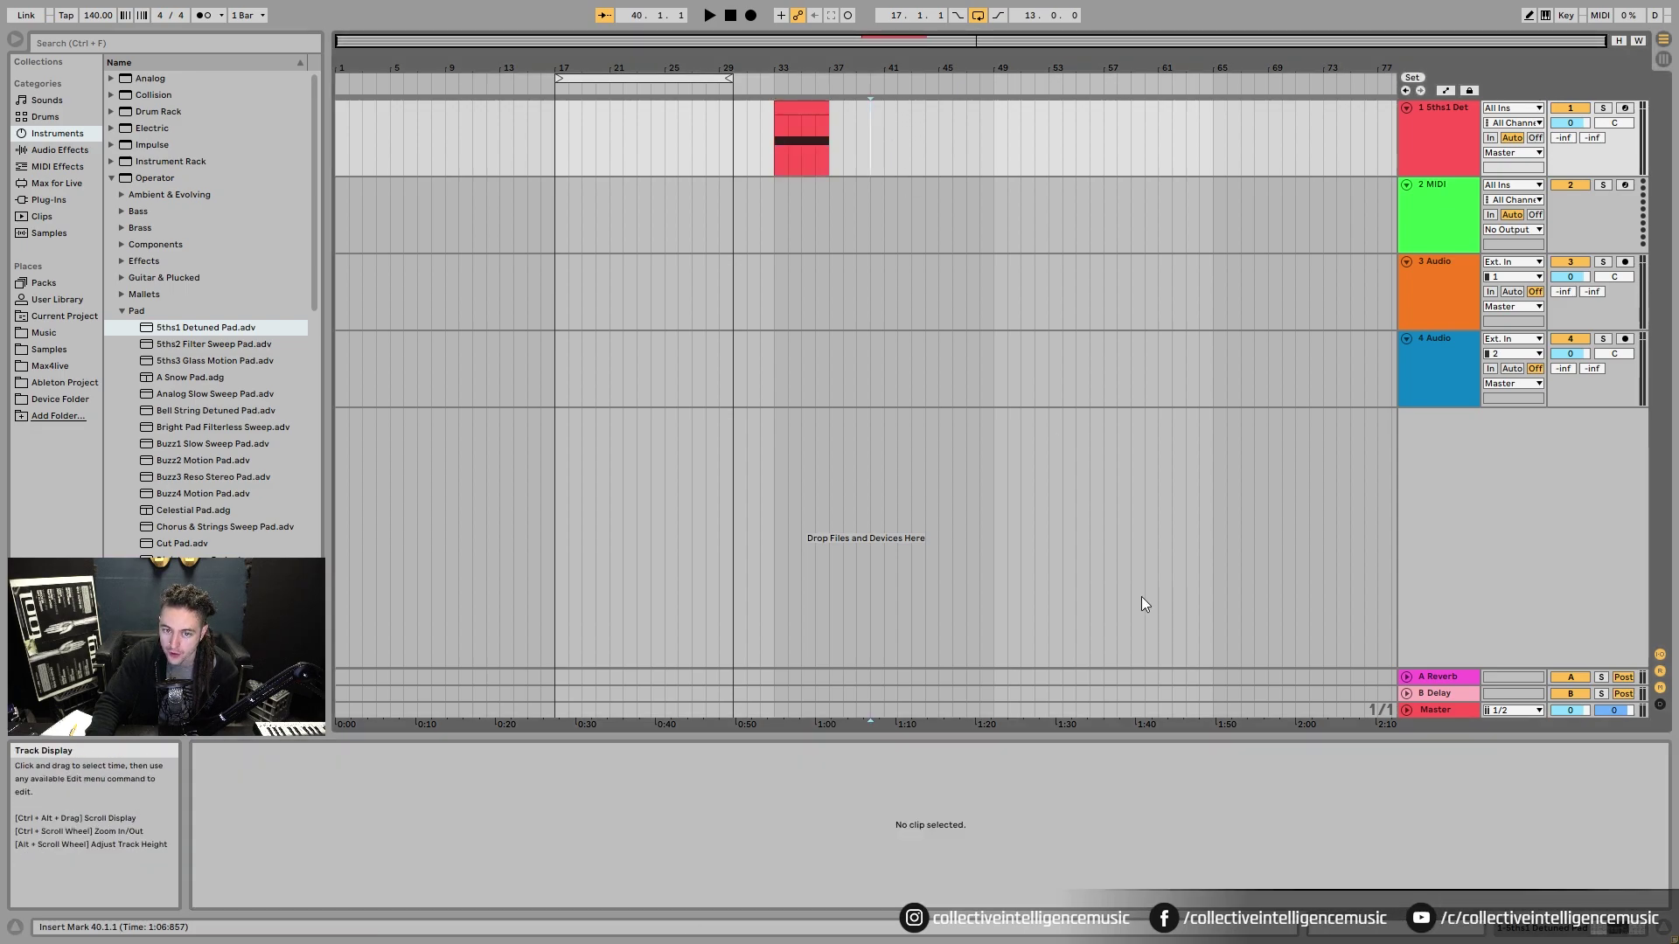
left_click(1520, 927)
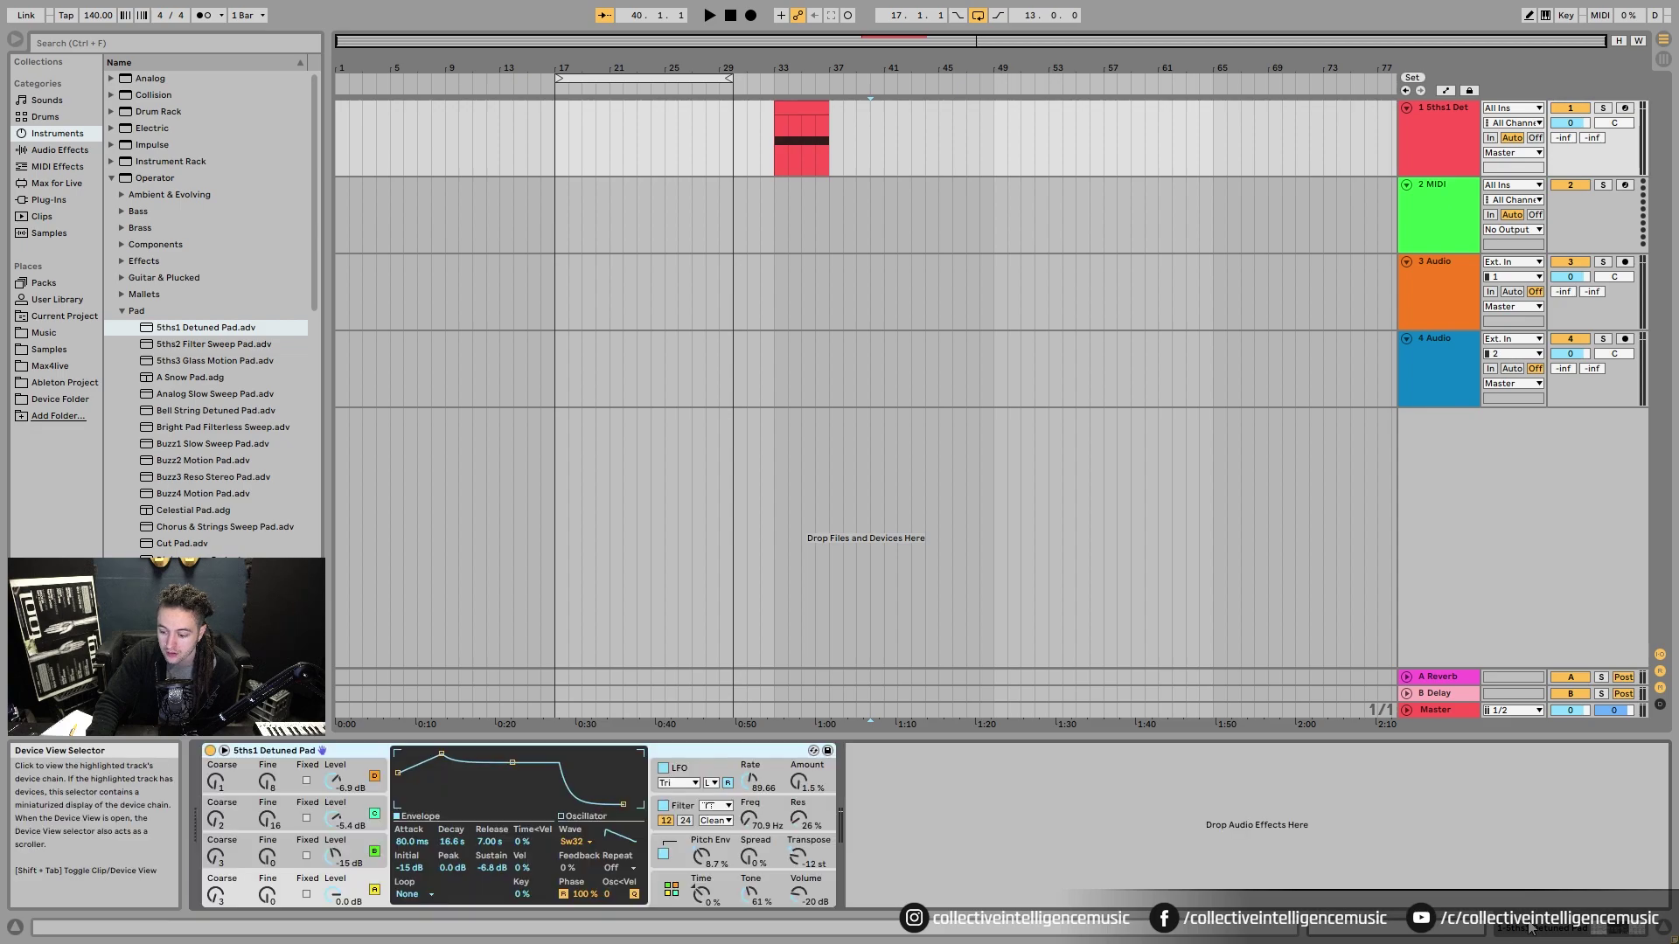
left_click(1418, 936)
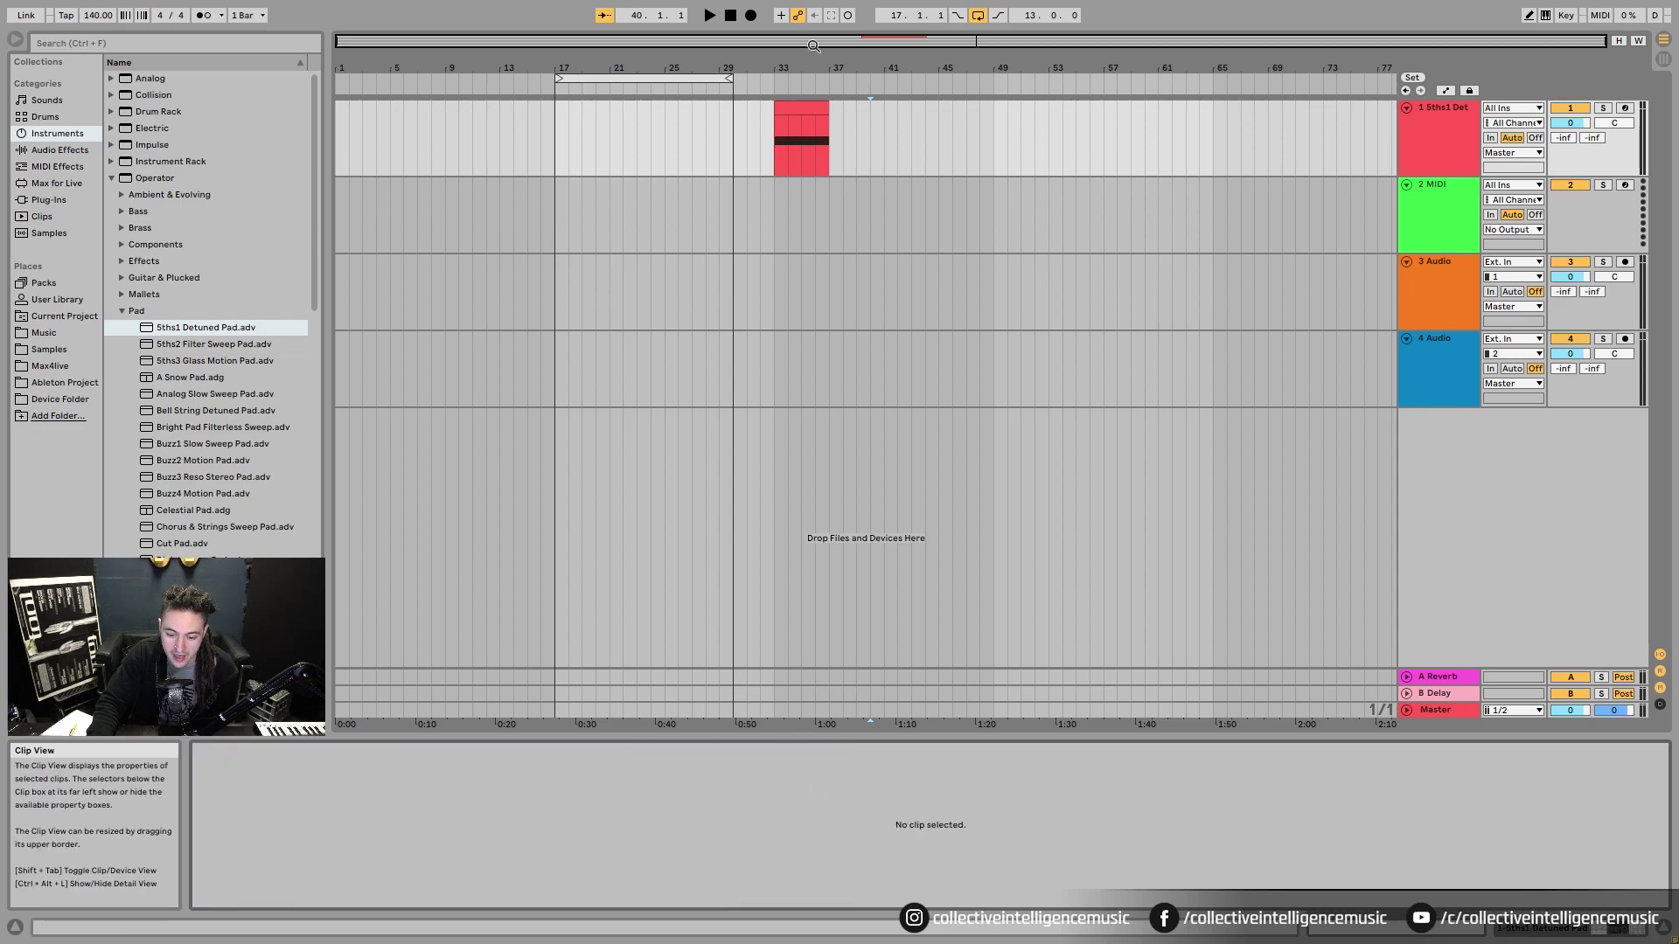
- Reselect the clip on the first track, show its Operator device, and return to the clip's notes
left_click(790, 106)
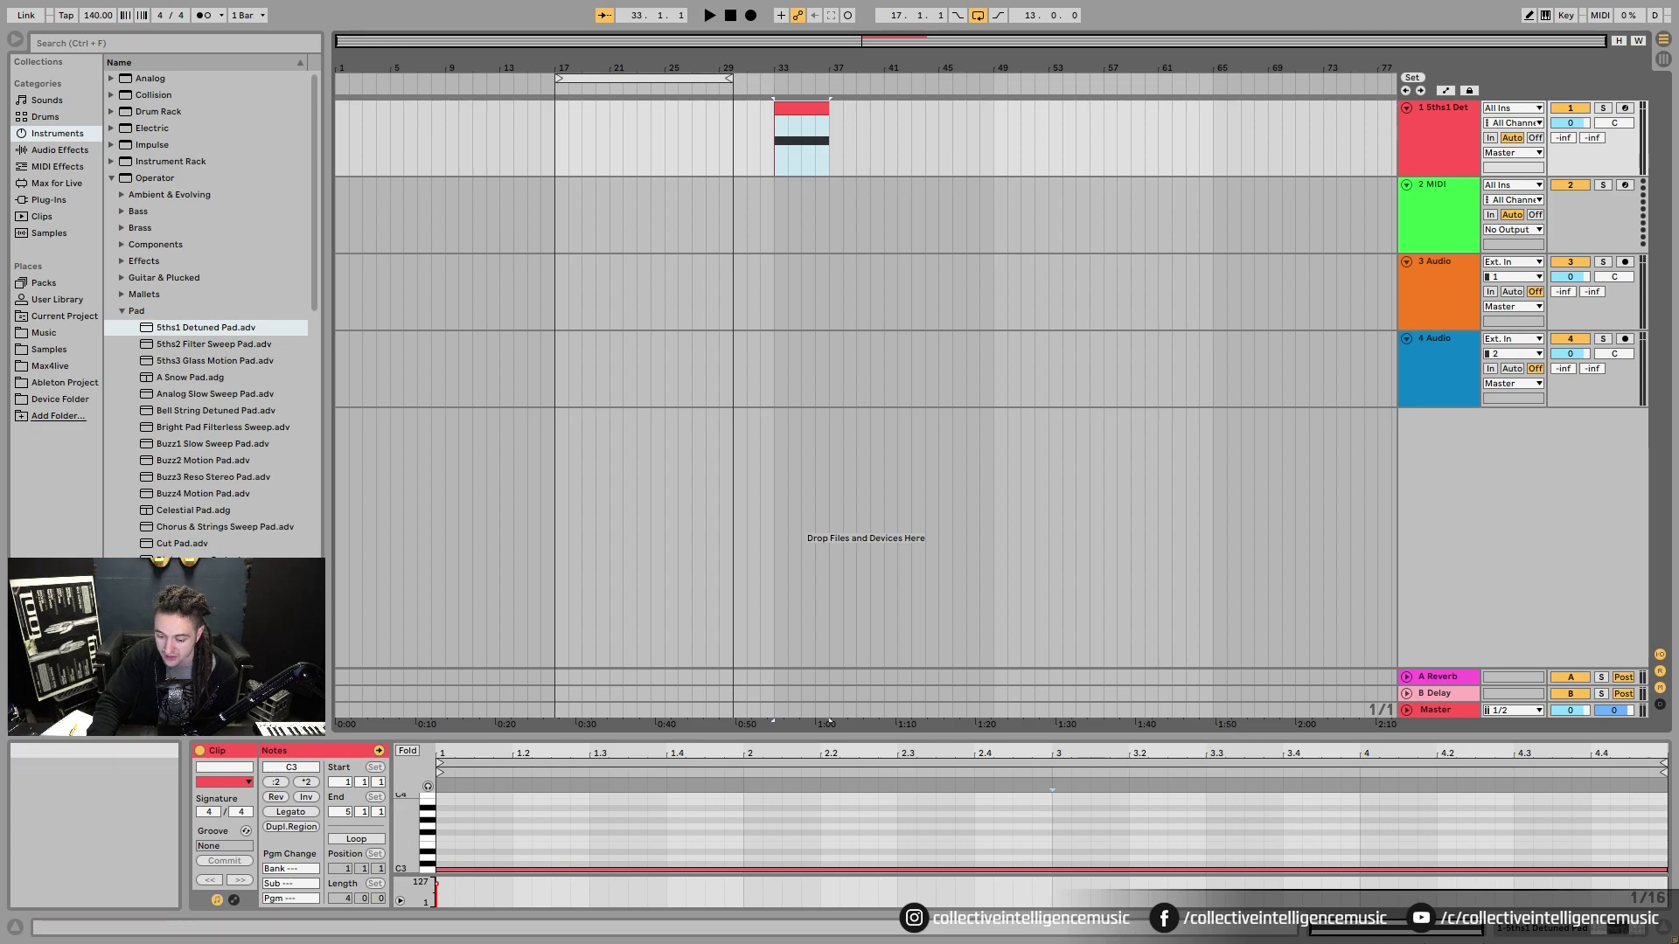
left_click(1517, 932)
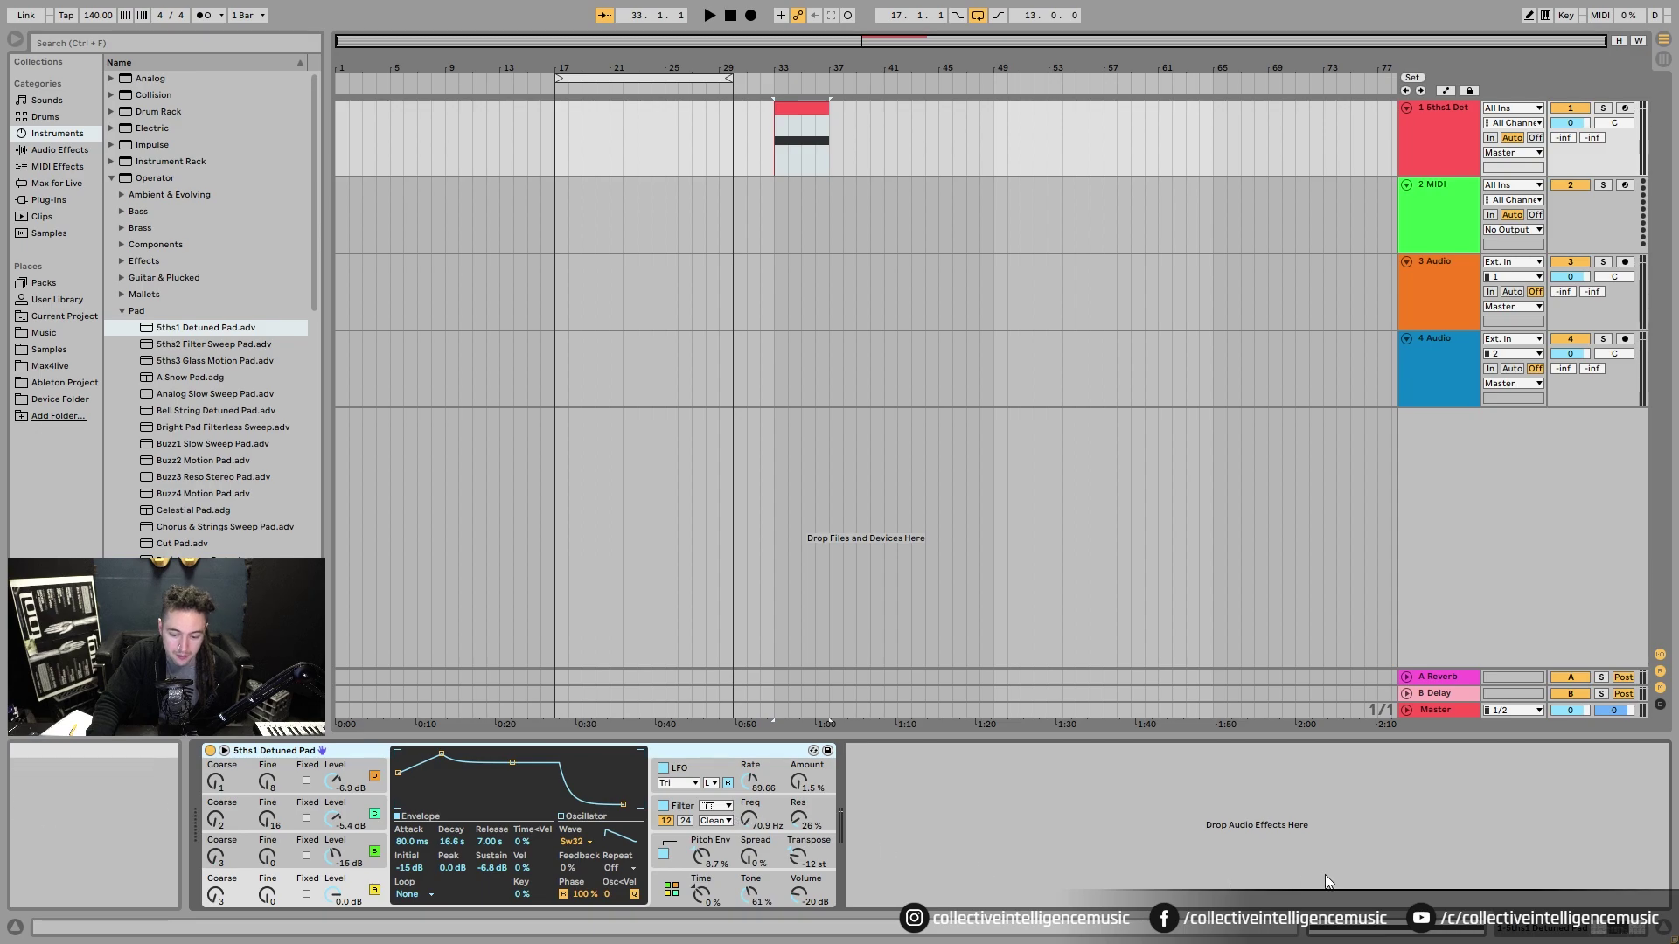
left_click(1360, 926)
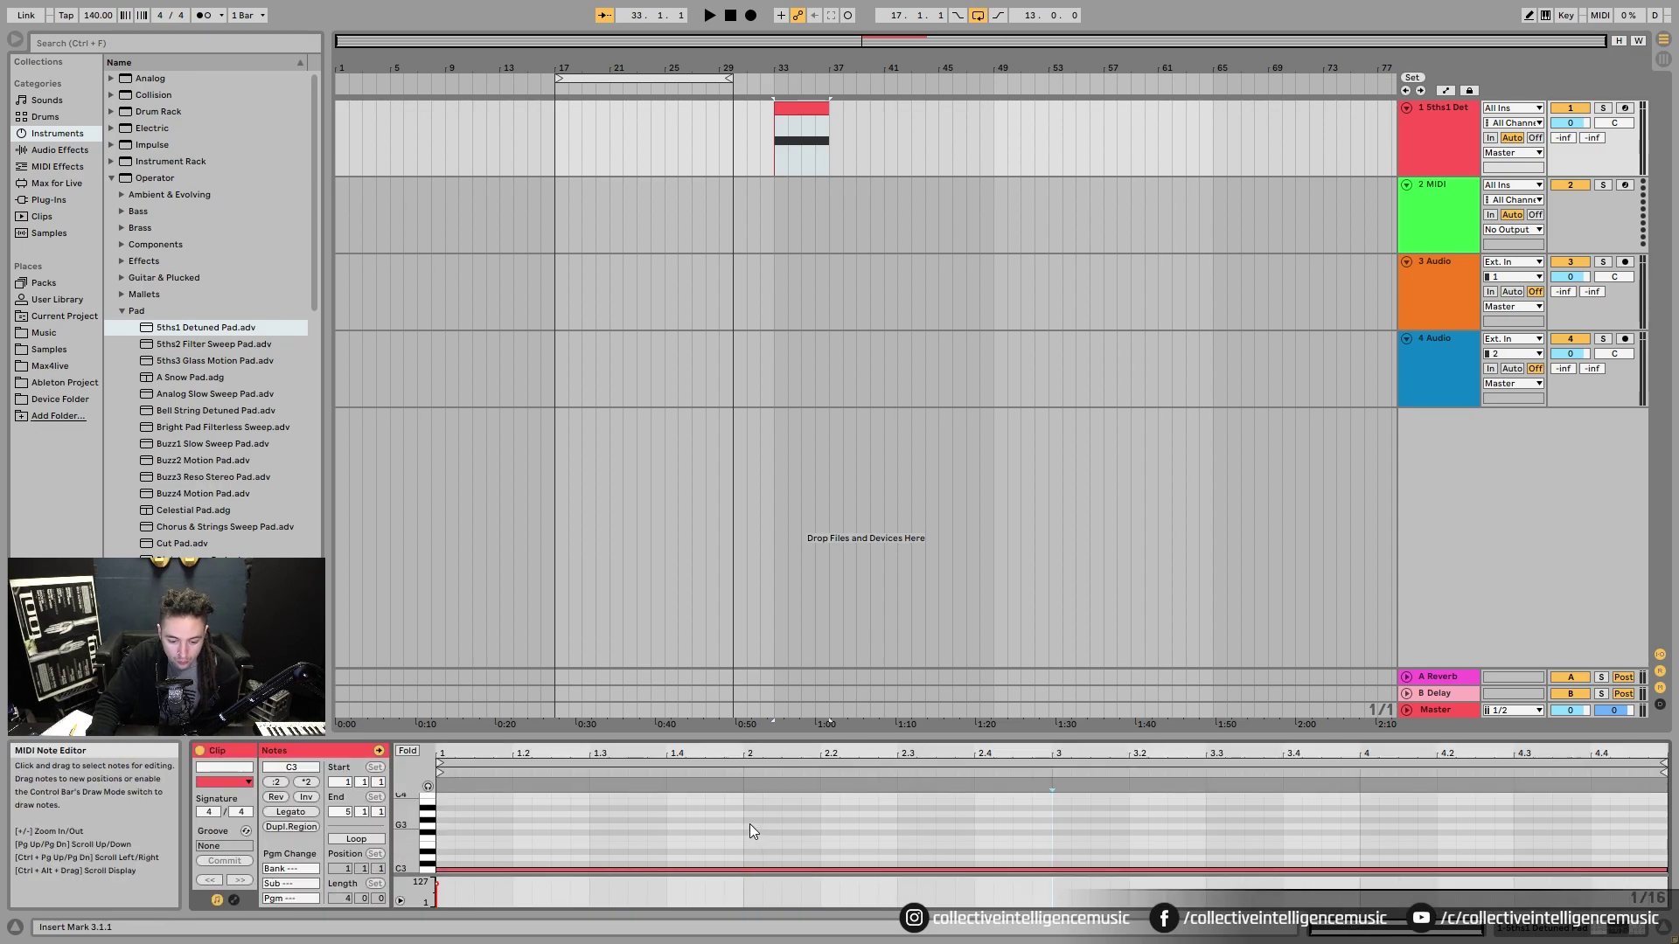
- Add an E3 note from 2.1.1 to 3.1.1 and a G3 note from 3.1.1 to 4.1.1 in the clip
left_click(748, 863)
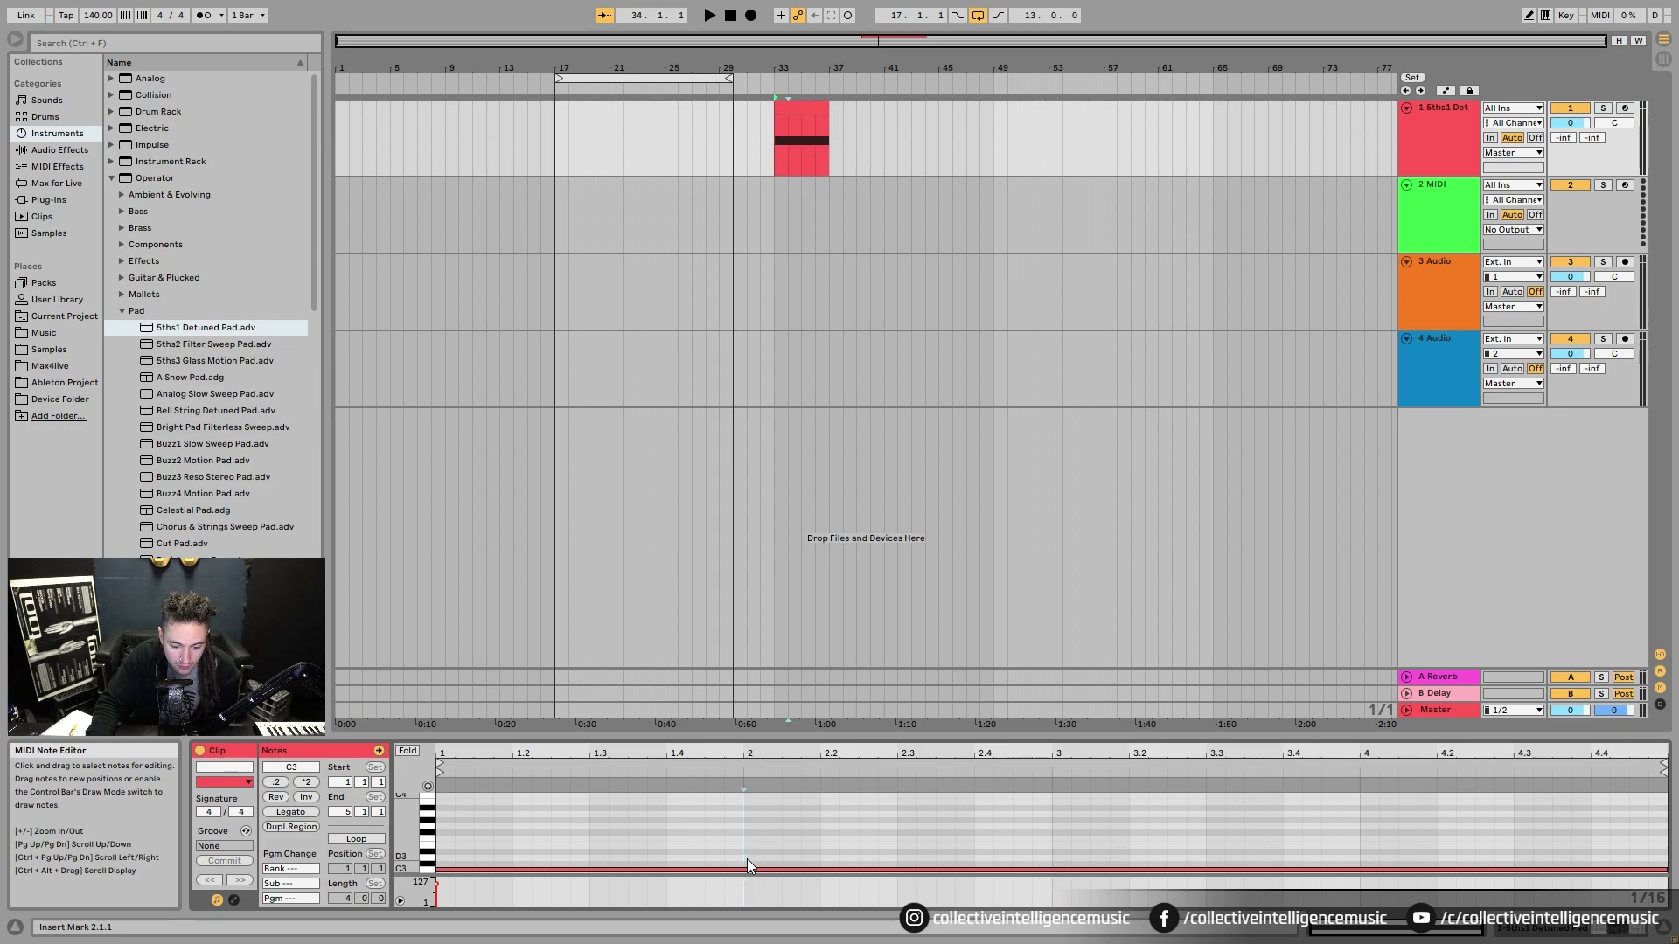
double_click(749, 845)
left_click_drag(760, 845, 1048, 847)
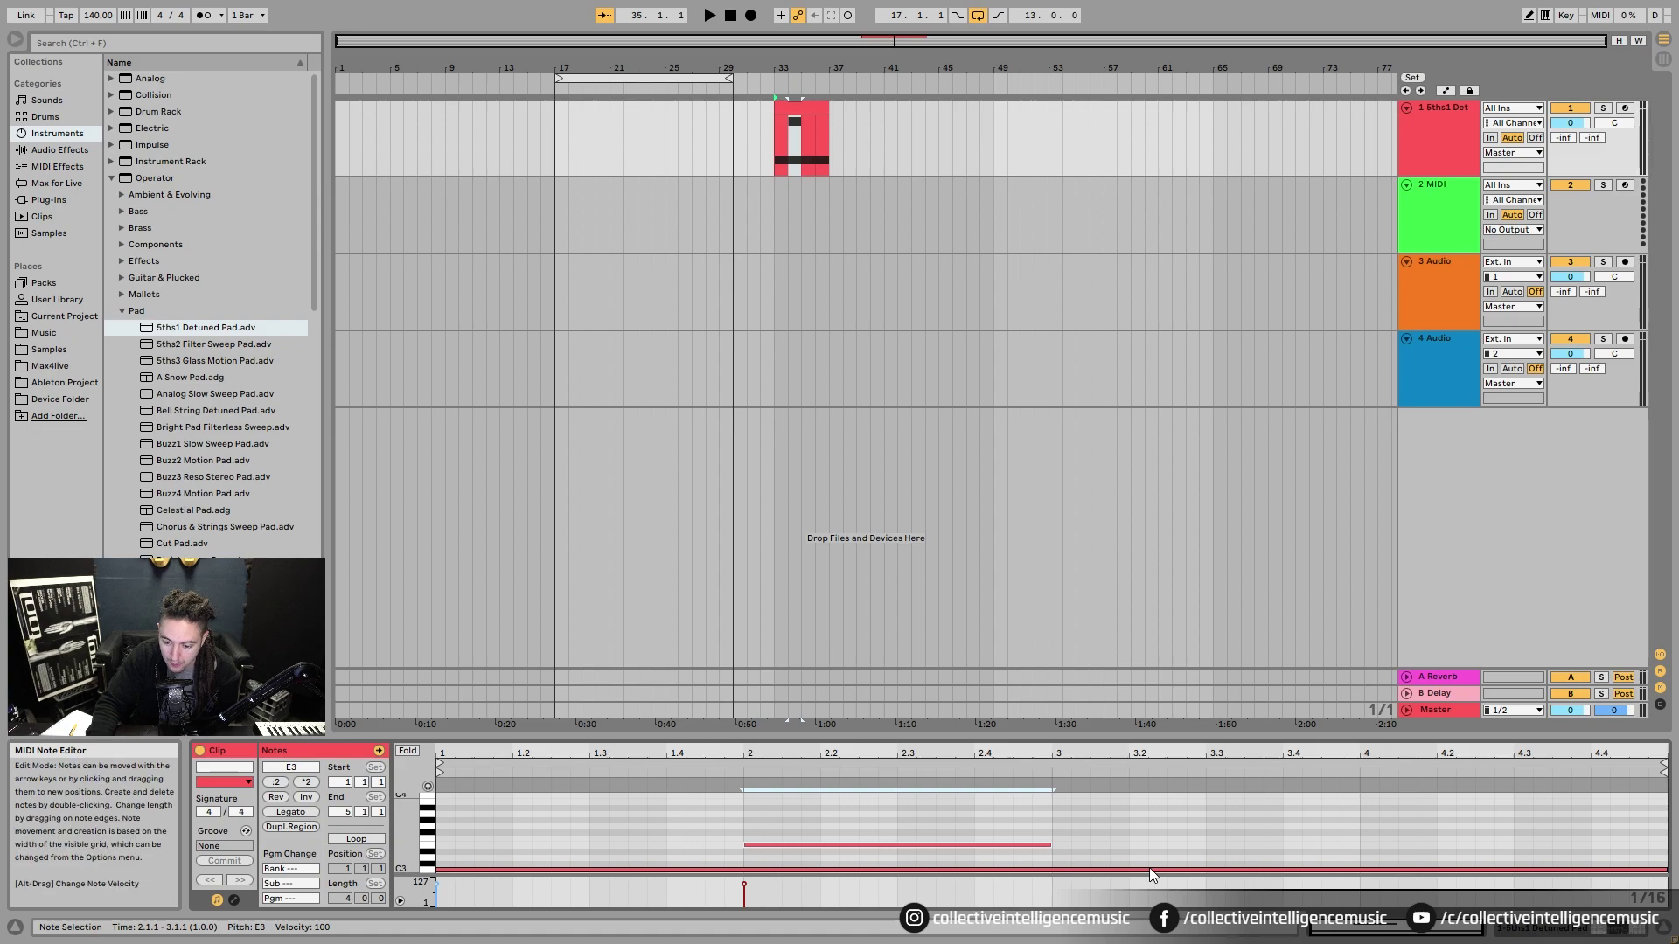
double_click(1059, 825)
left_click_drag(1070, 826, 1357, 826)
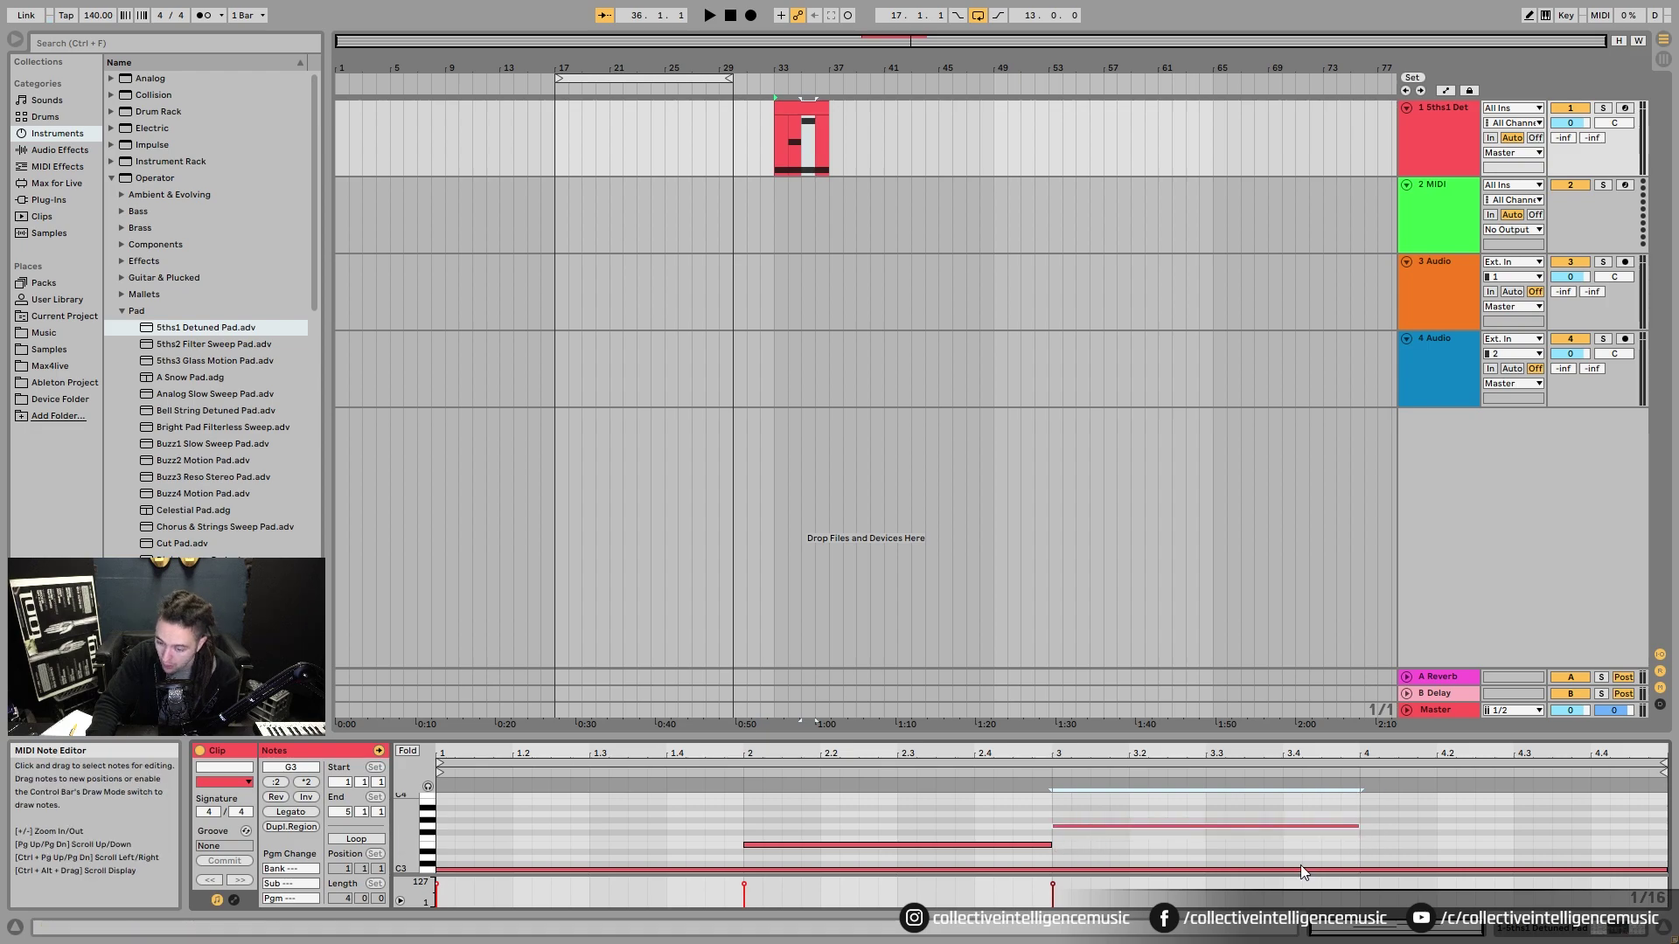
- Add an A#3 note from 4.1.1 to 5.1.1 in the clip, and move it down to C3
double_click(1367, 808)
left_click_drag(1378, 807, 1664, 808)
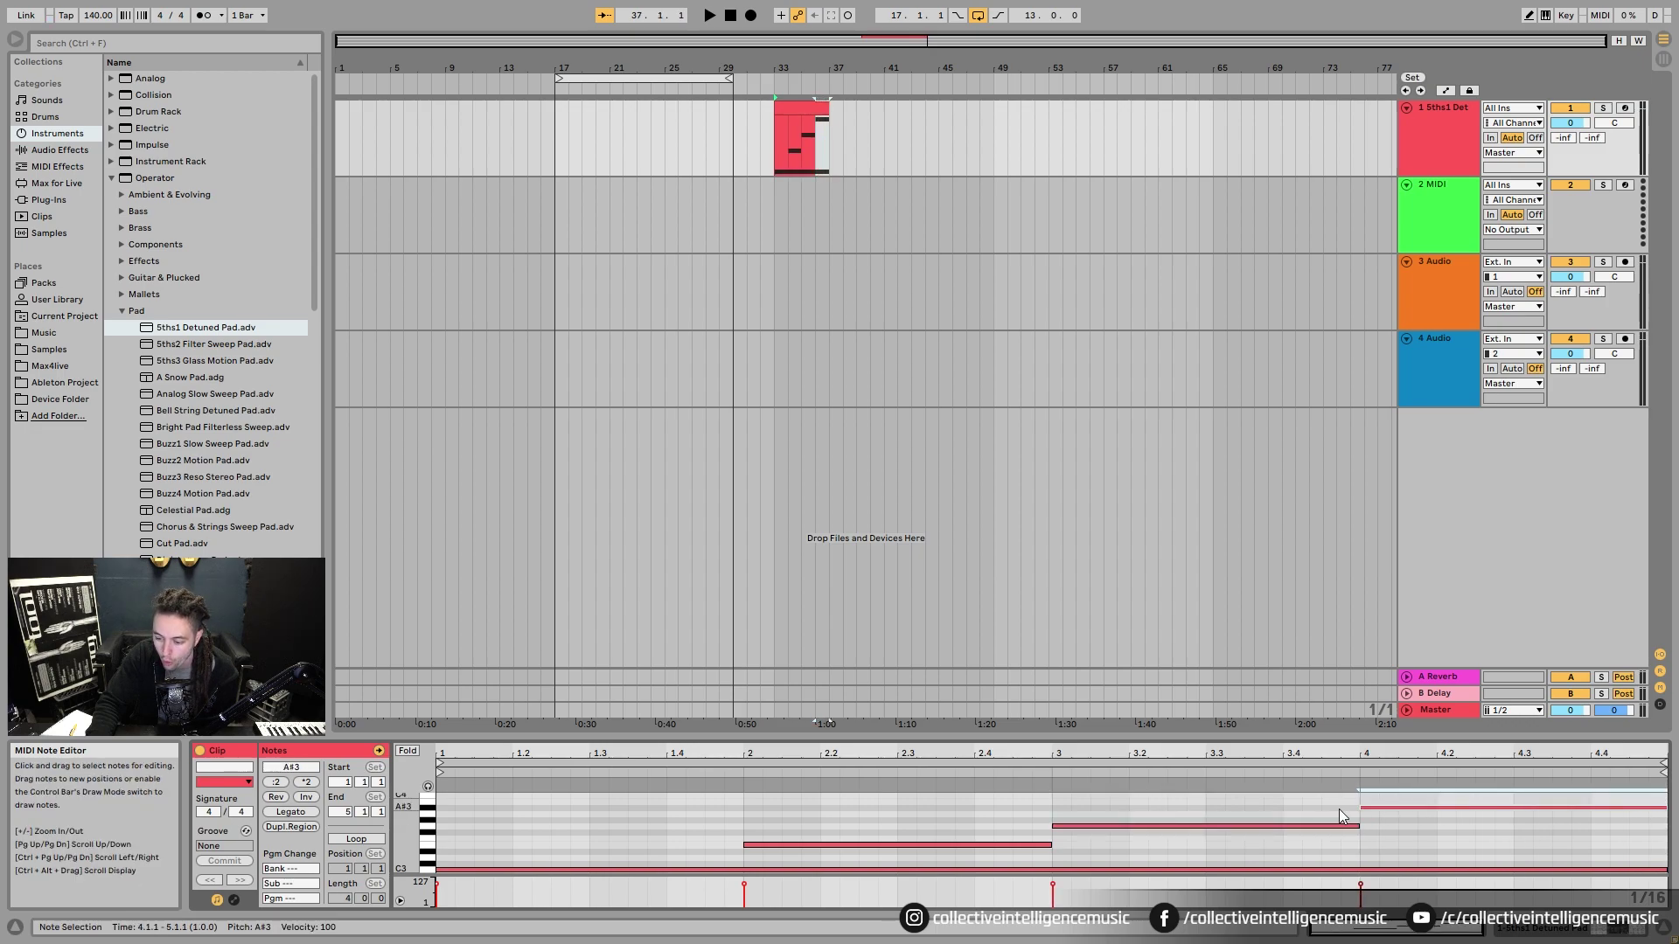
left_click_drag(1377, 807, 1372, 872)
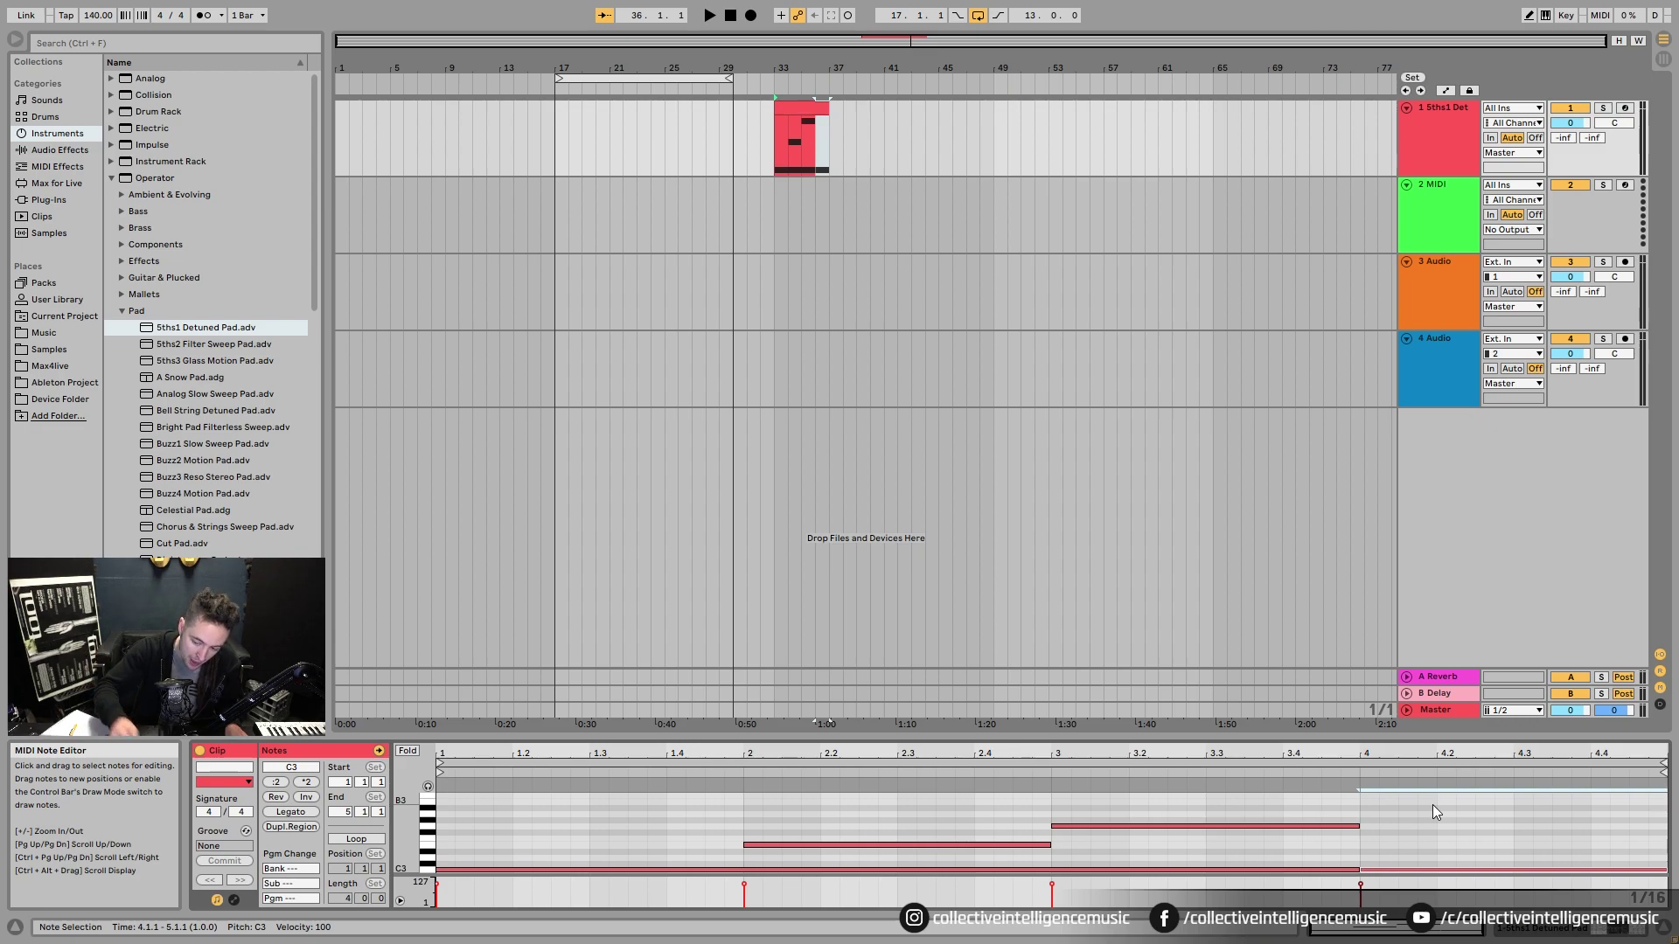
- Raise the clip's last note an octave to C4, and play the clip from its start at 33.1.1
key("shift+Up")
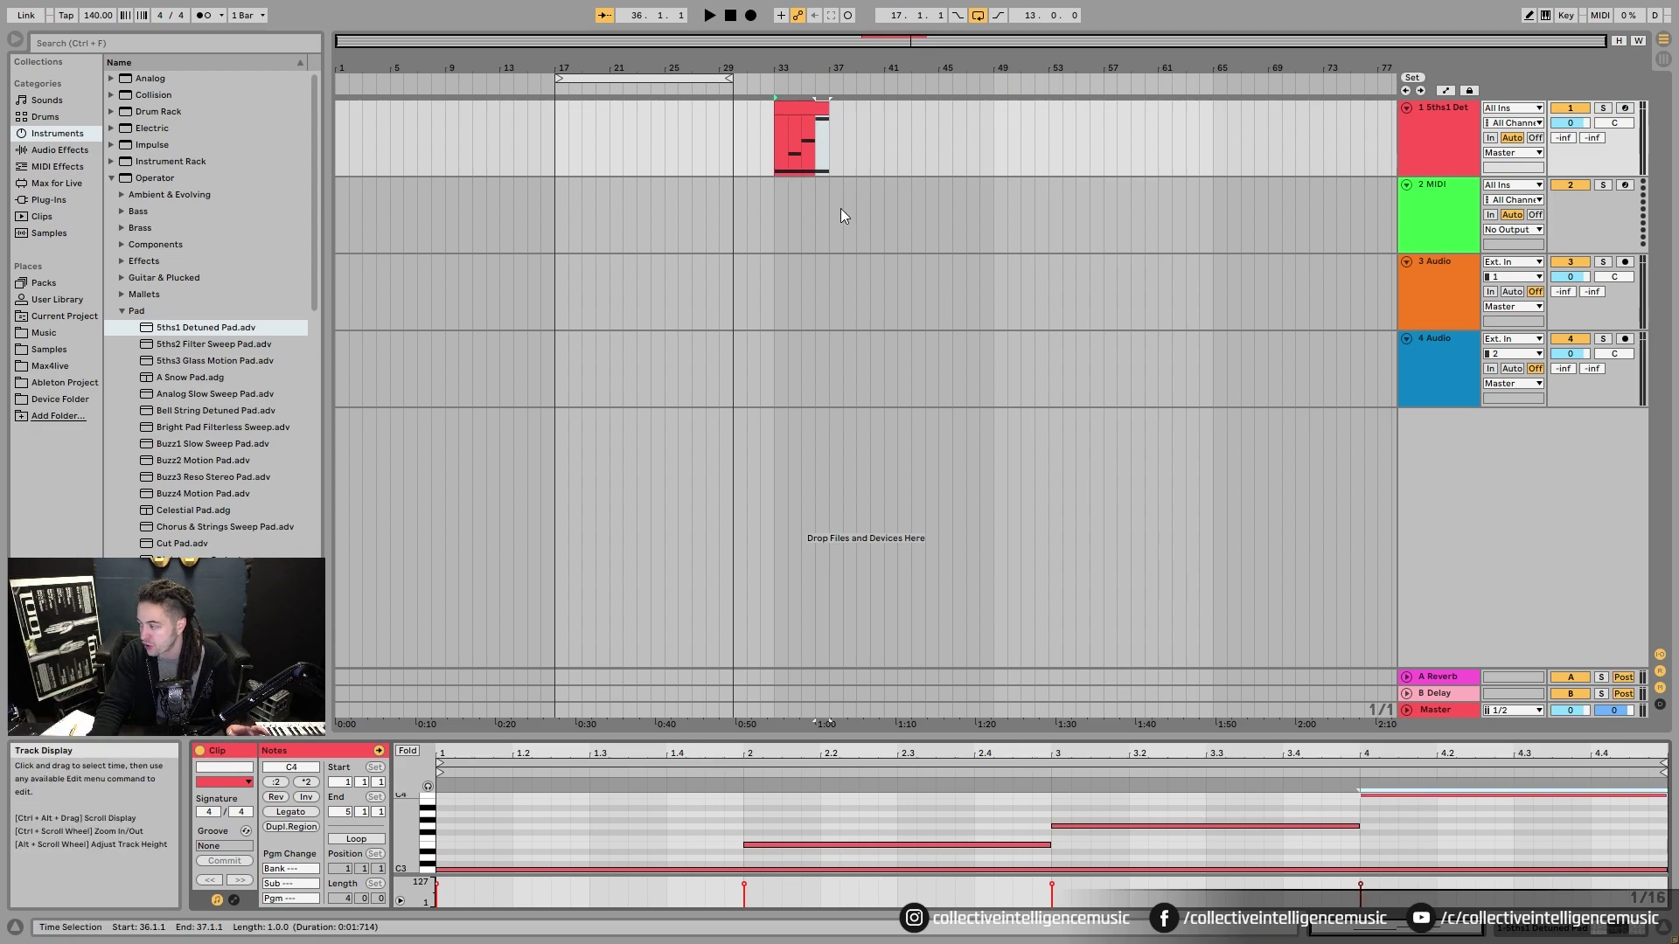
left_click(800, 106)
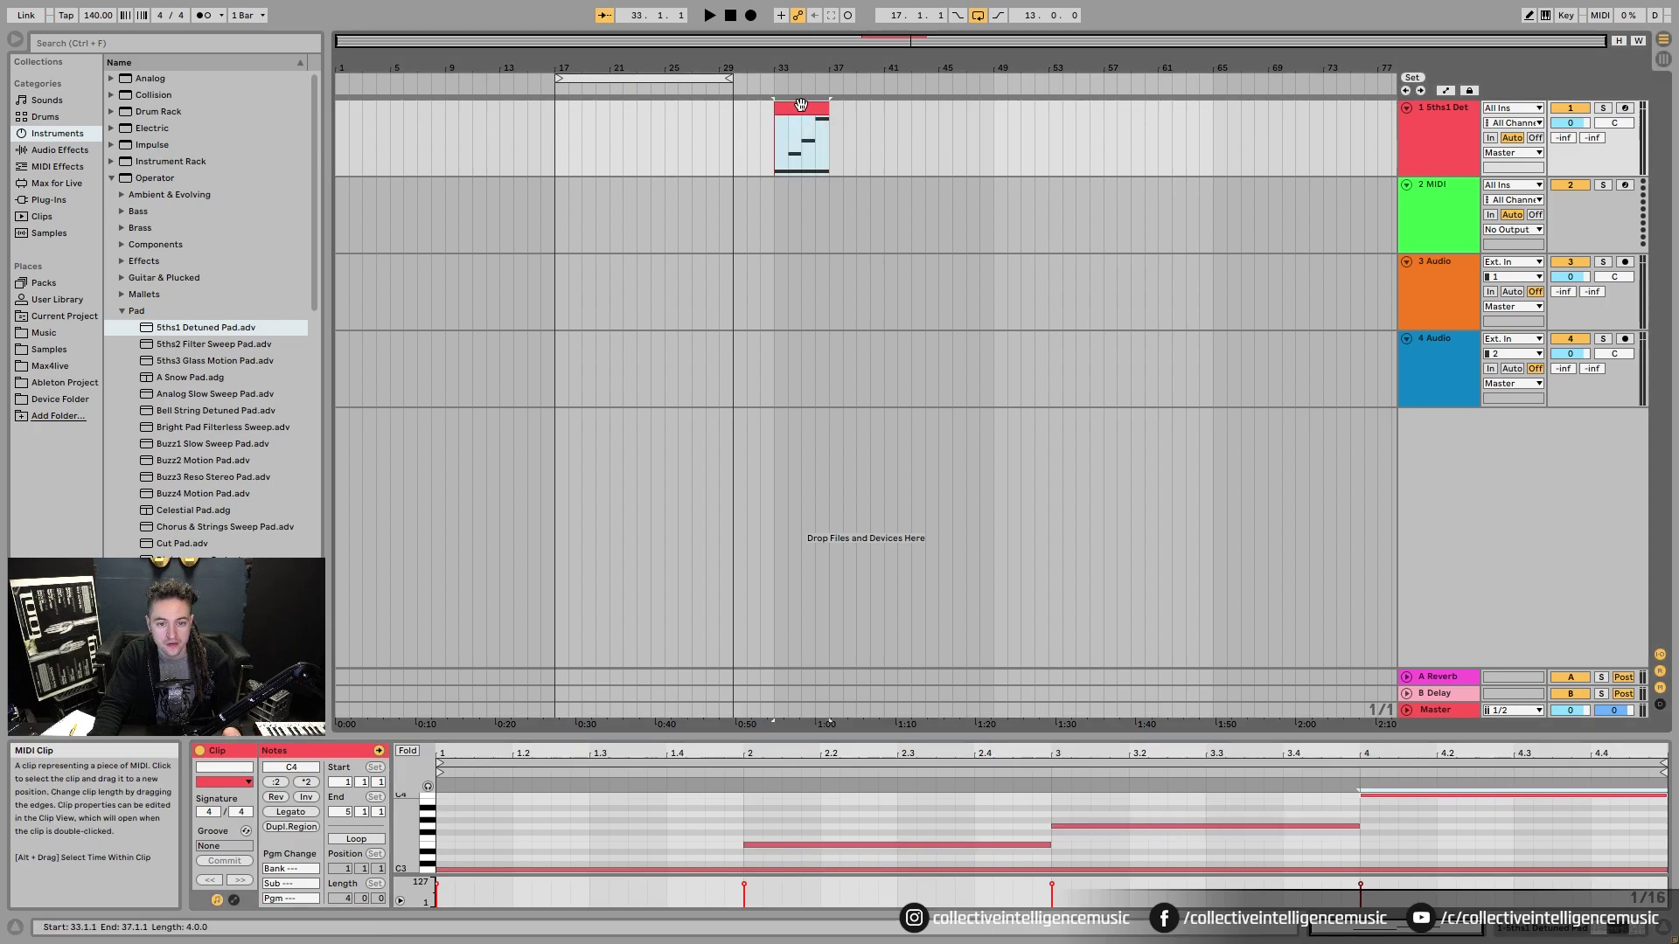
key("space")
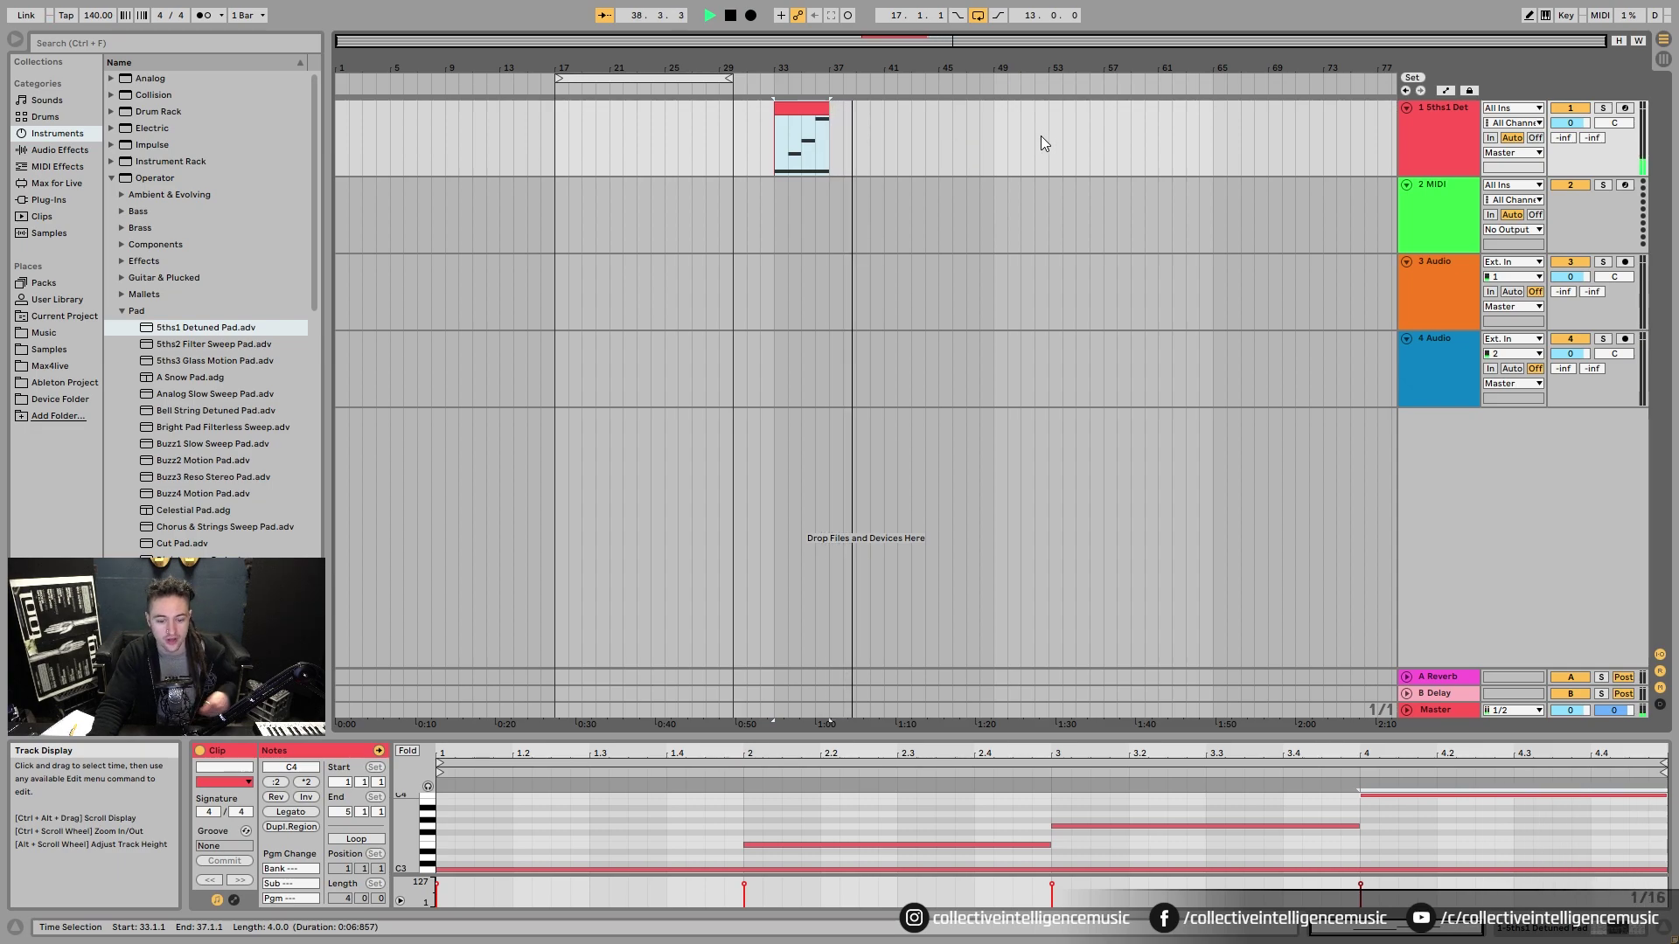
key("space")
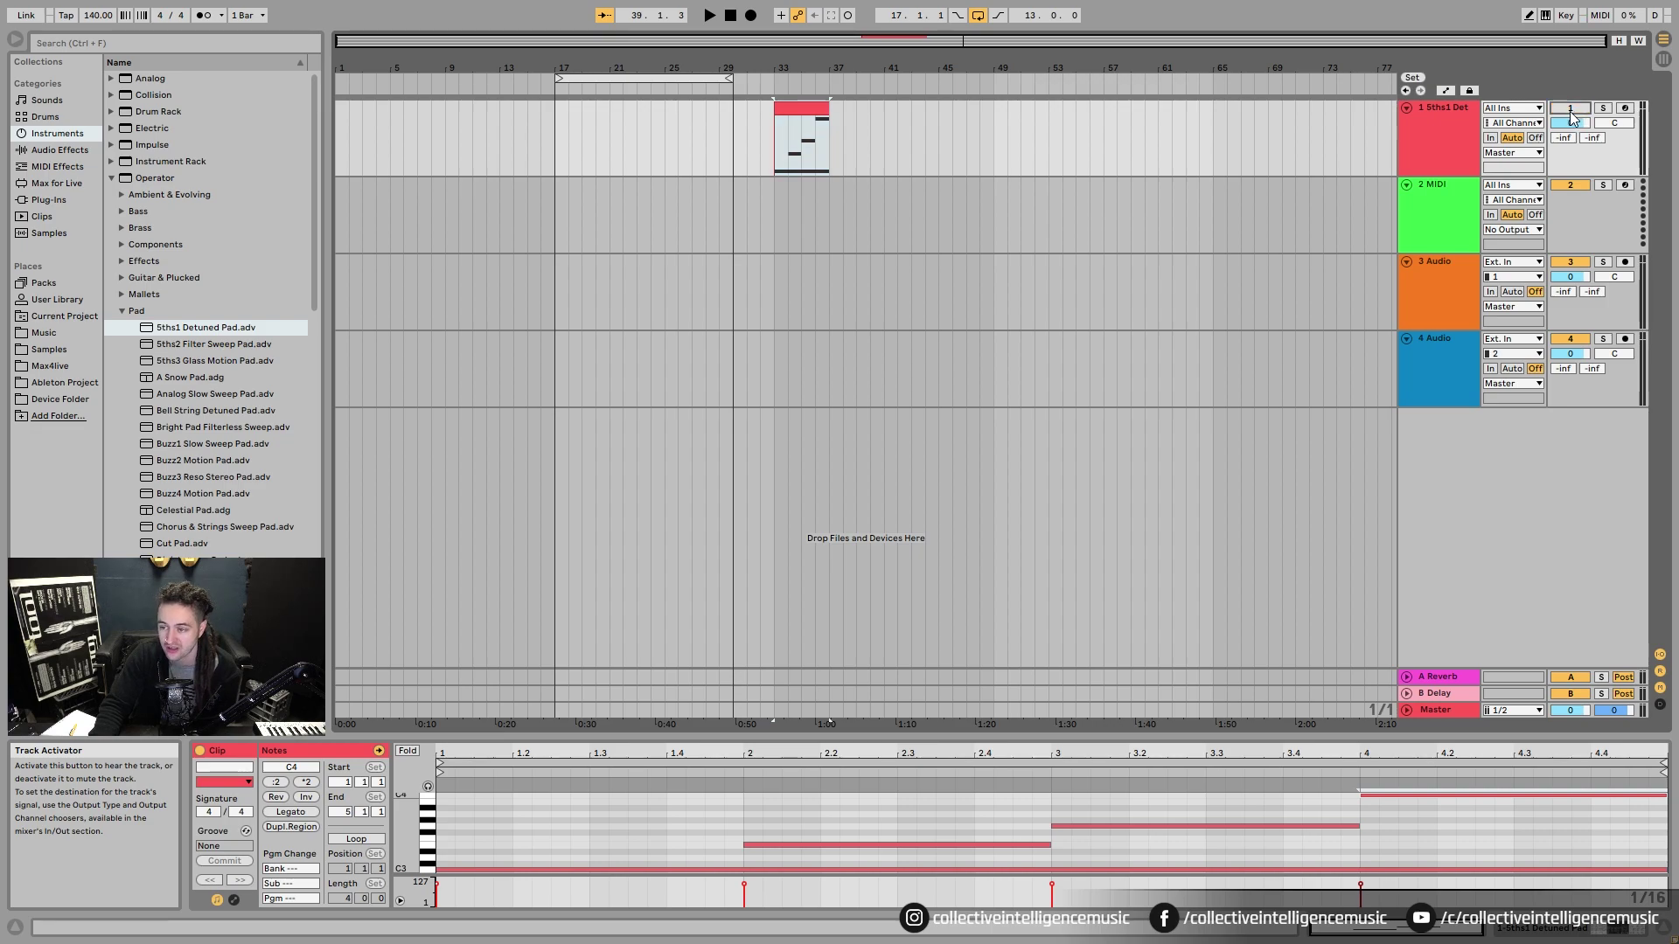
- Play the clip with the first track muted, play it again with the track soloed, and turn the solo off
left_click(806, 110)
key("space")
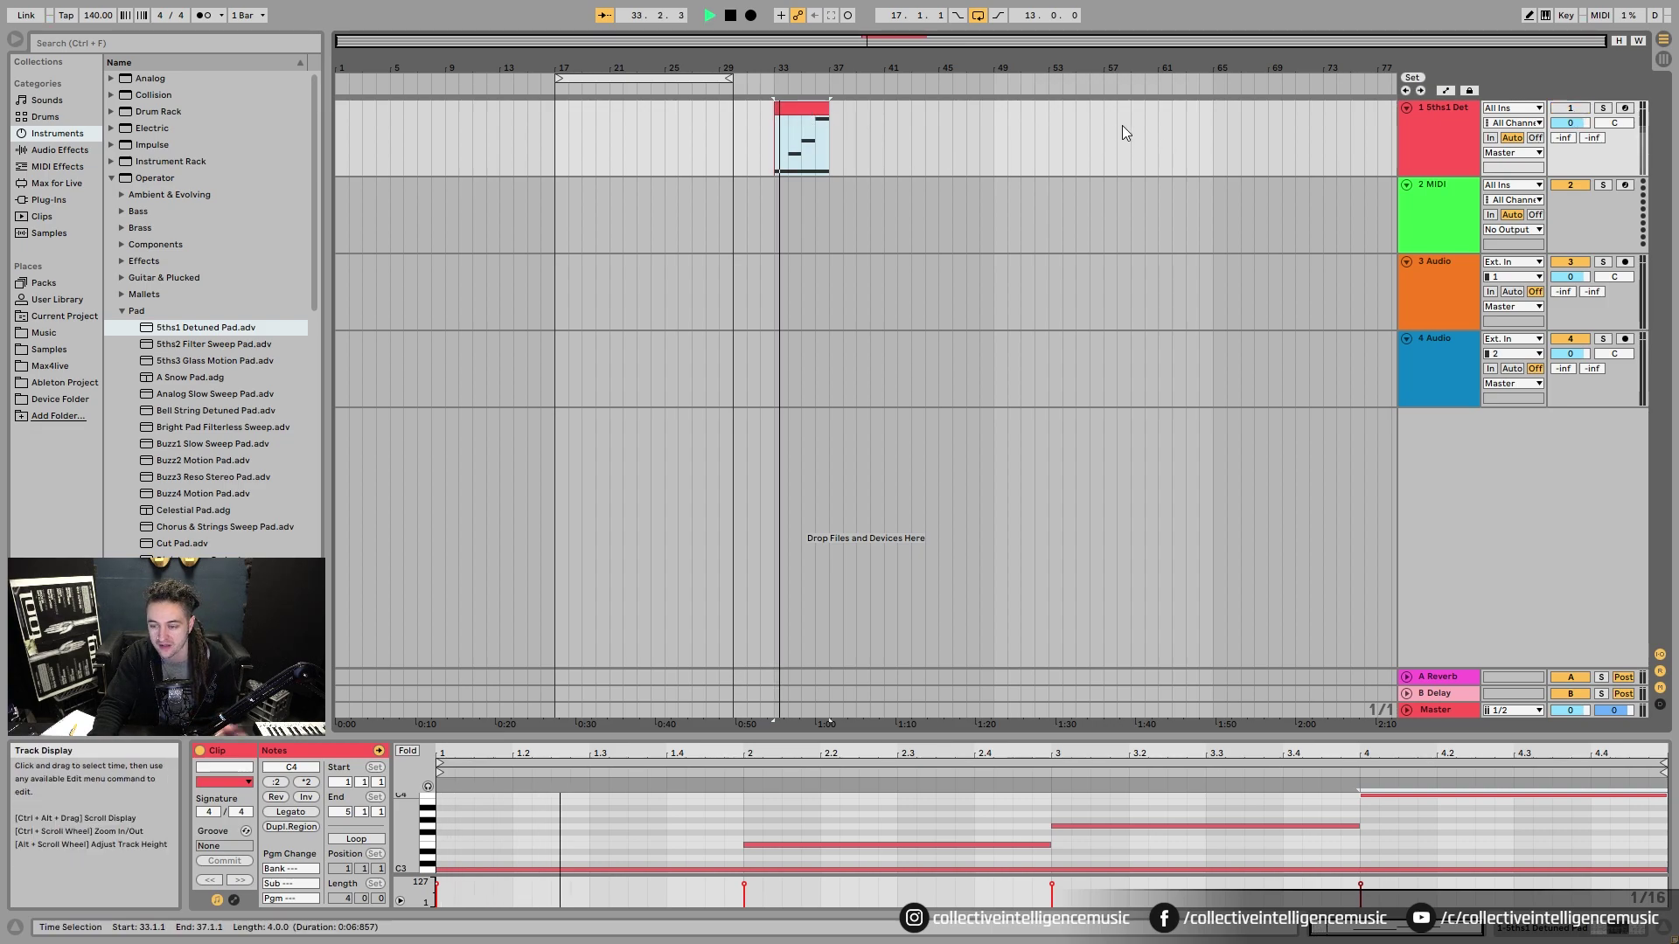
left_click(1603, 108)
key("space")
key("space")
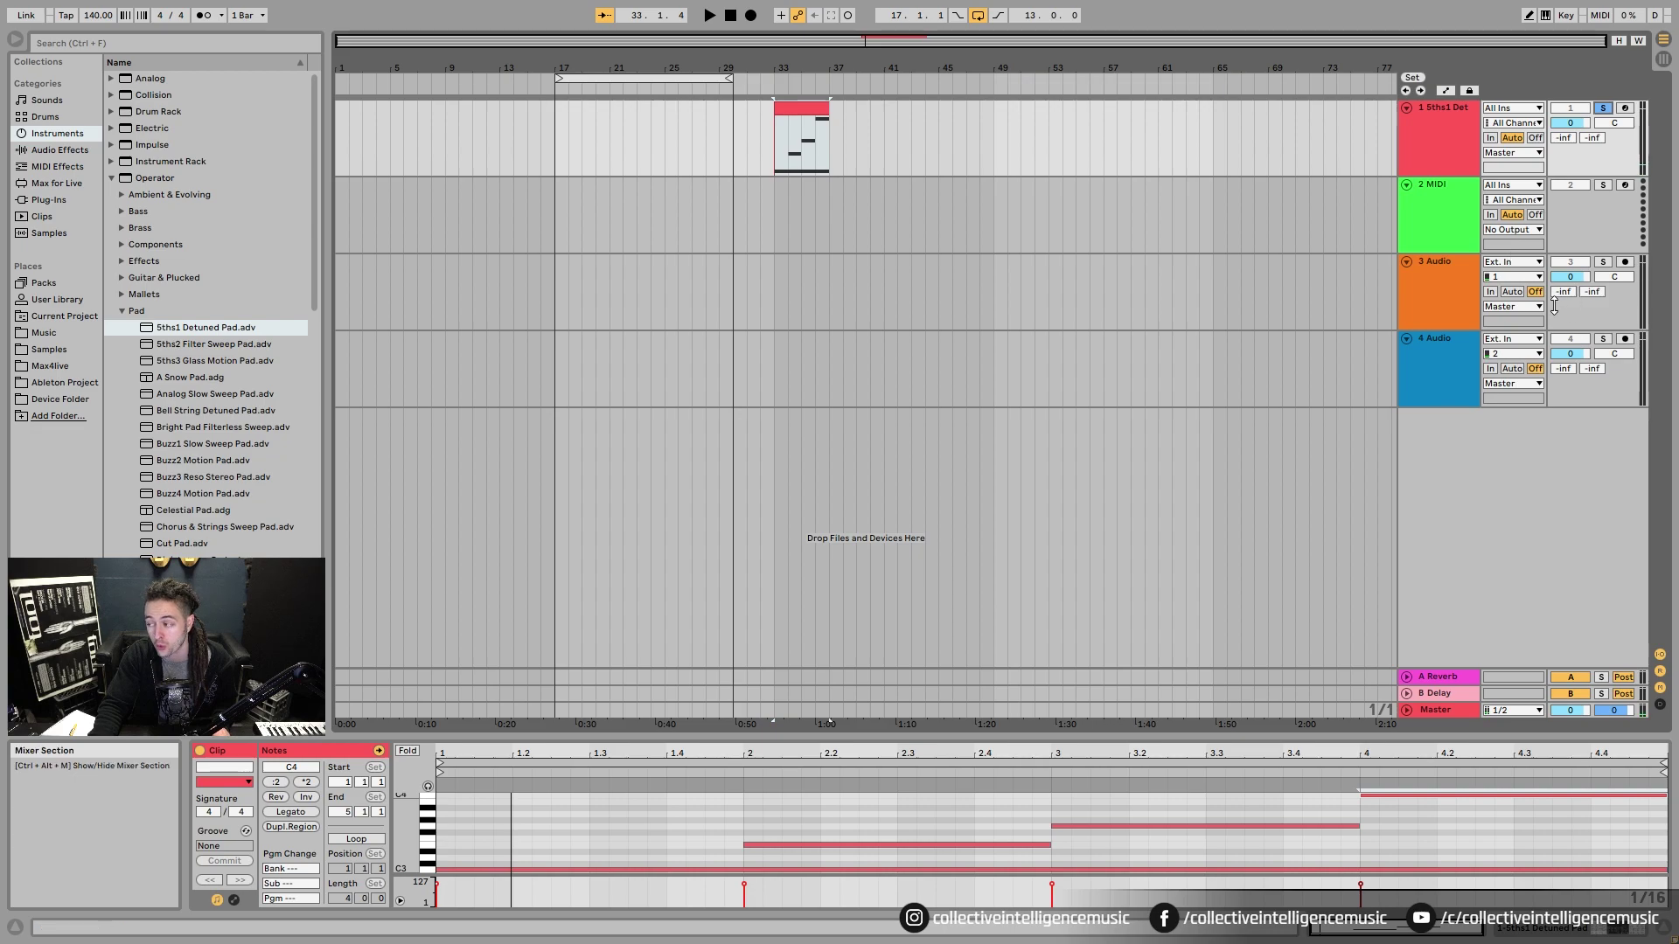
left_click(1602, 110)
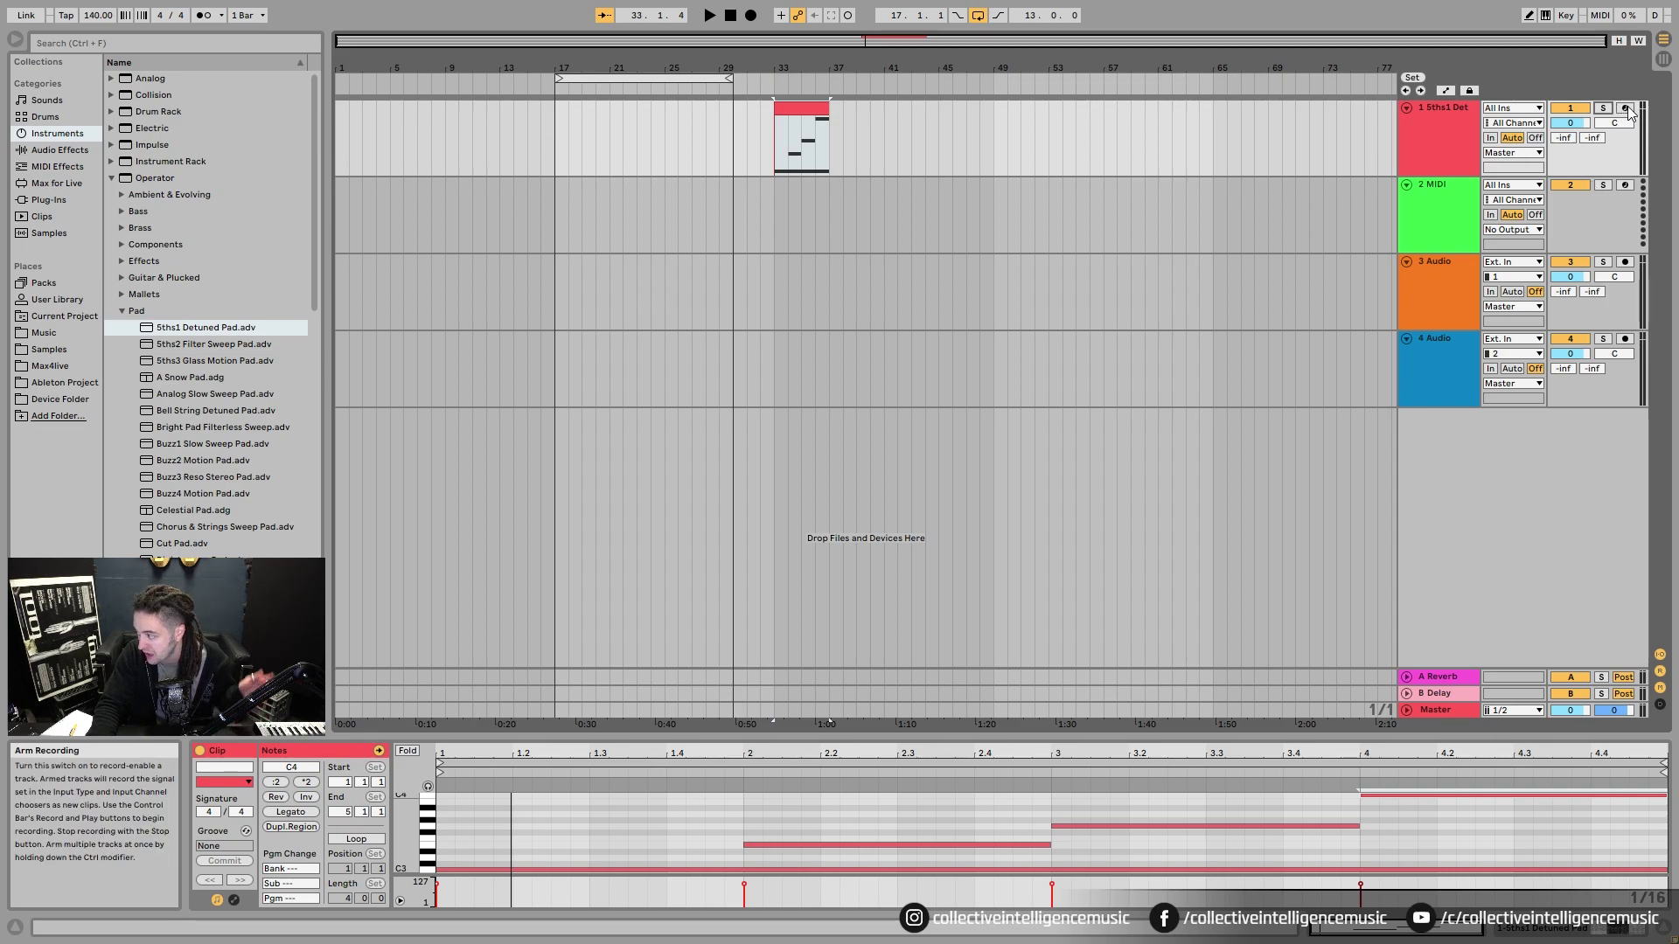
- Try the first track's volume at -4.6 dB, -inf and 6.0 dB, and return it to its default
left_click(1571, 123)
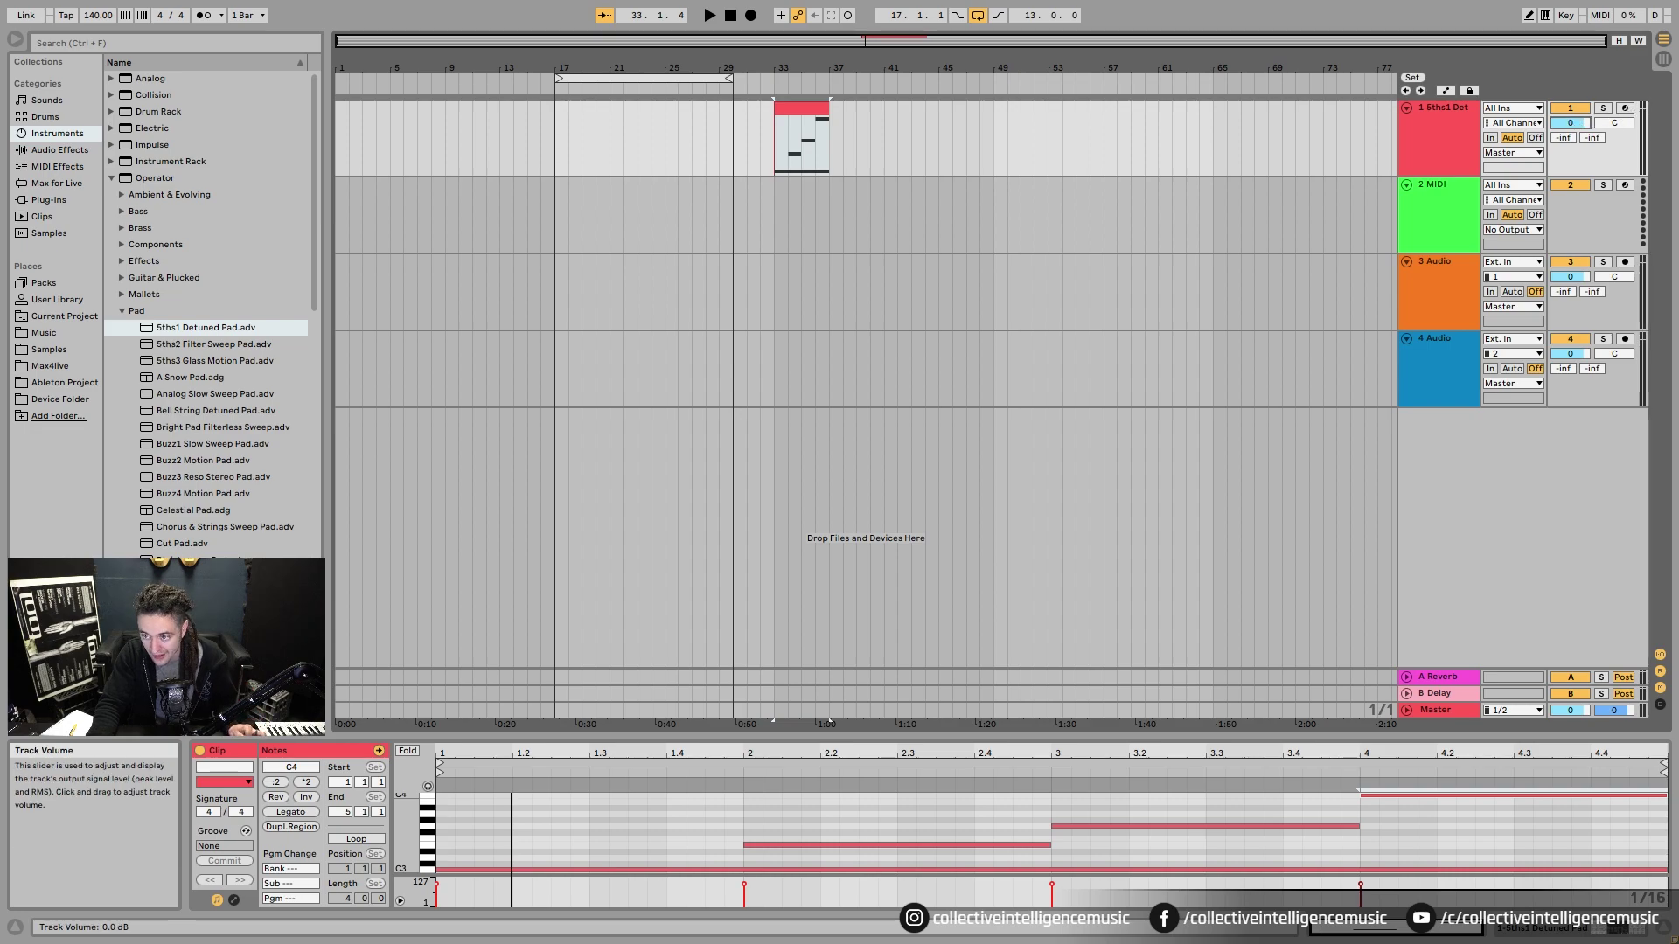
left_click_drag(1587, 127, 1587, 147)
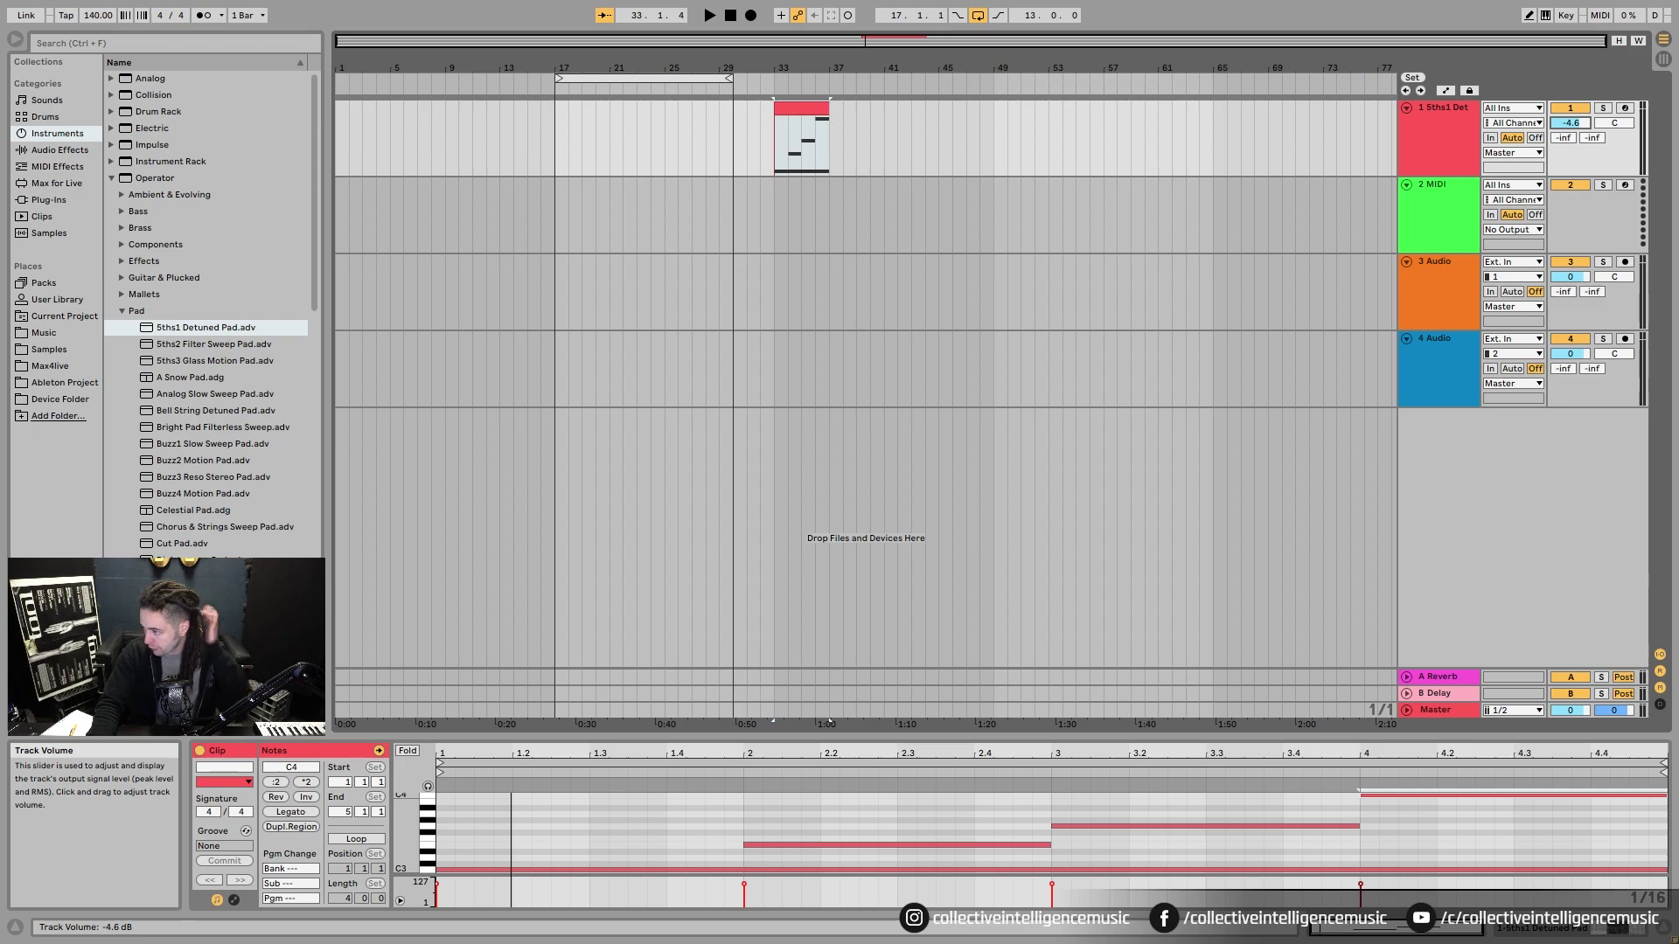
left_click_drag(1571, 123, 1572, 212)
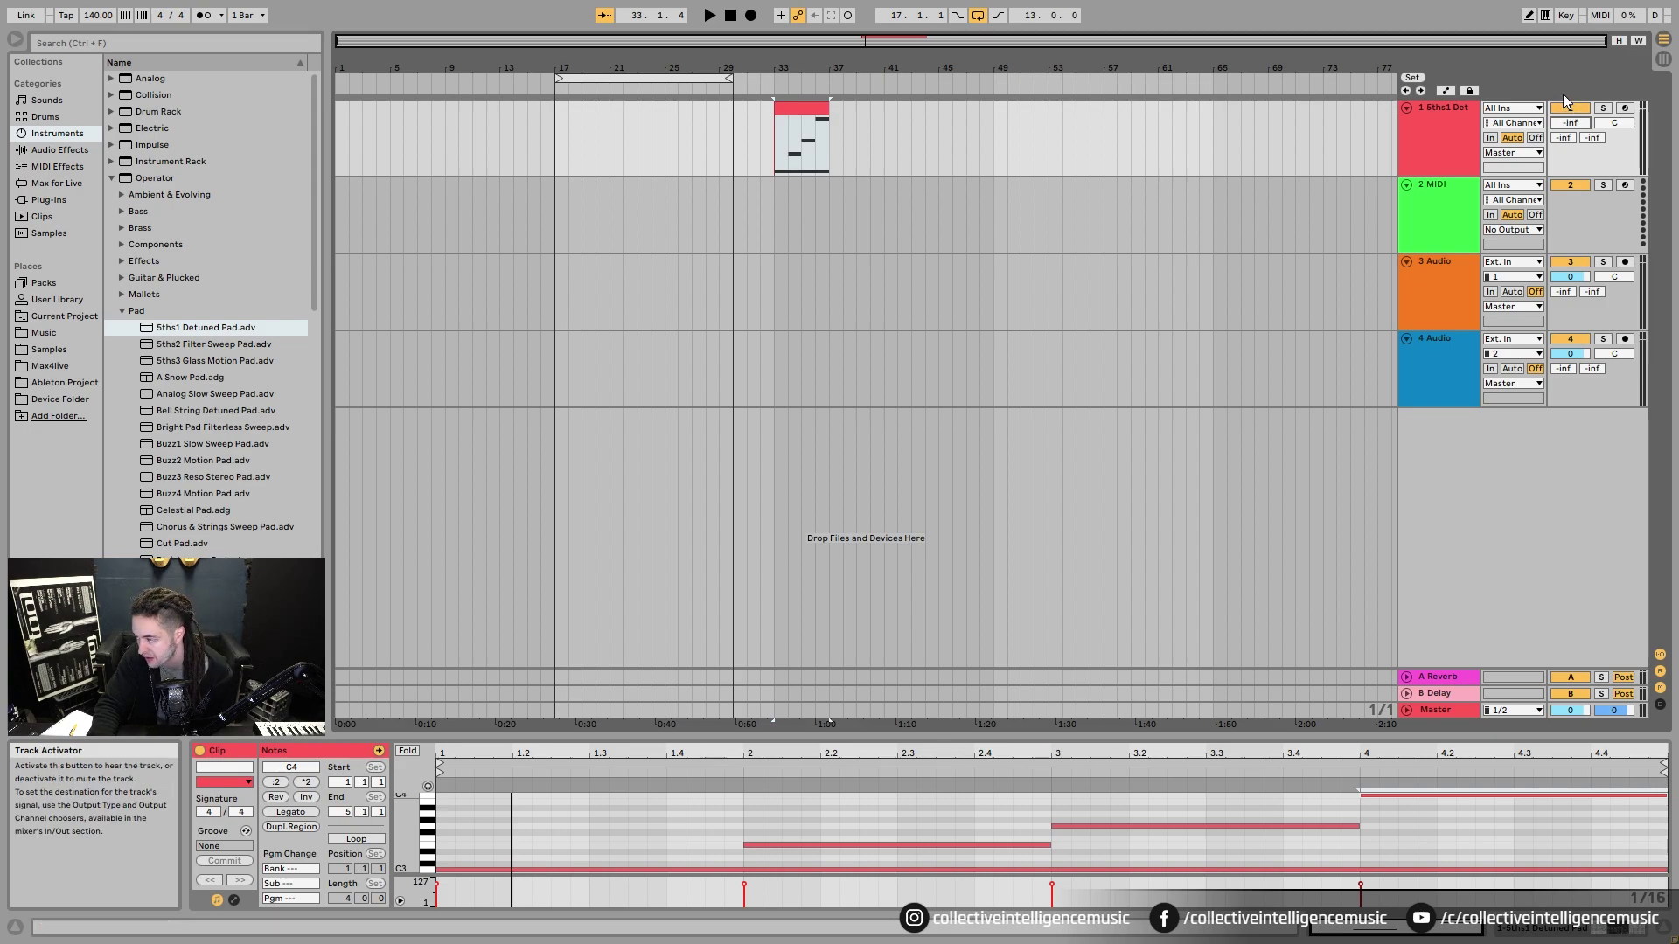
left_click_drag(1575, 124, 1575, 99)
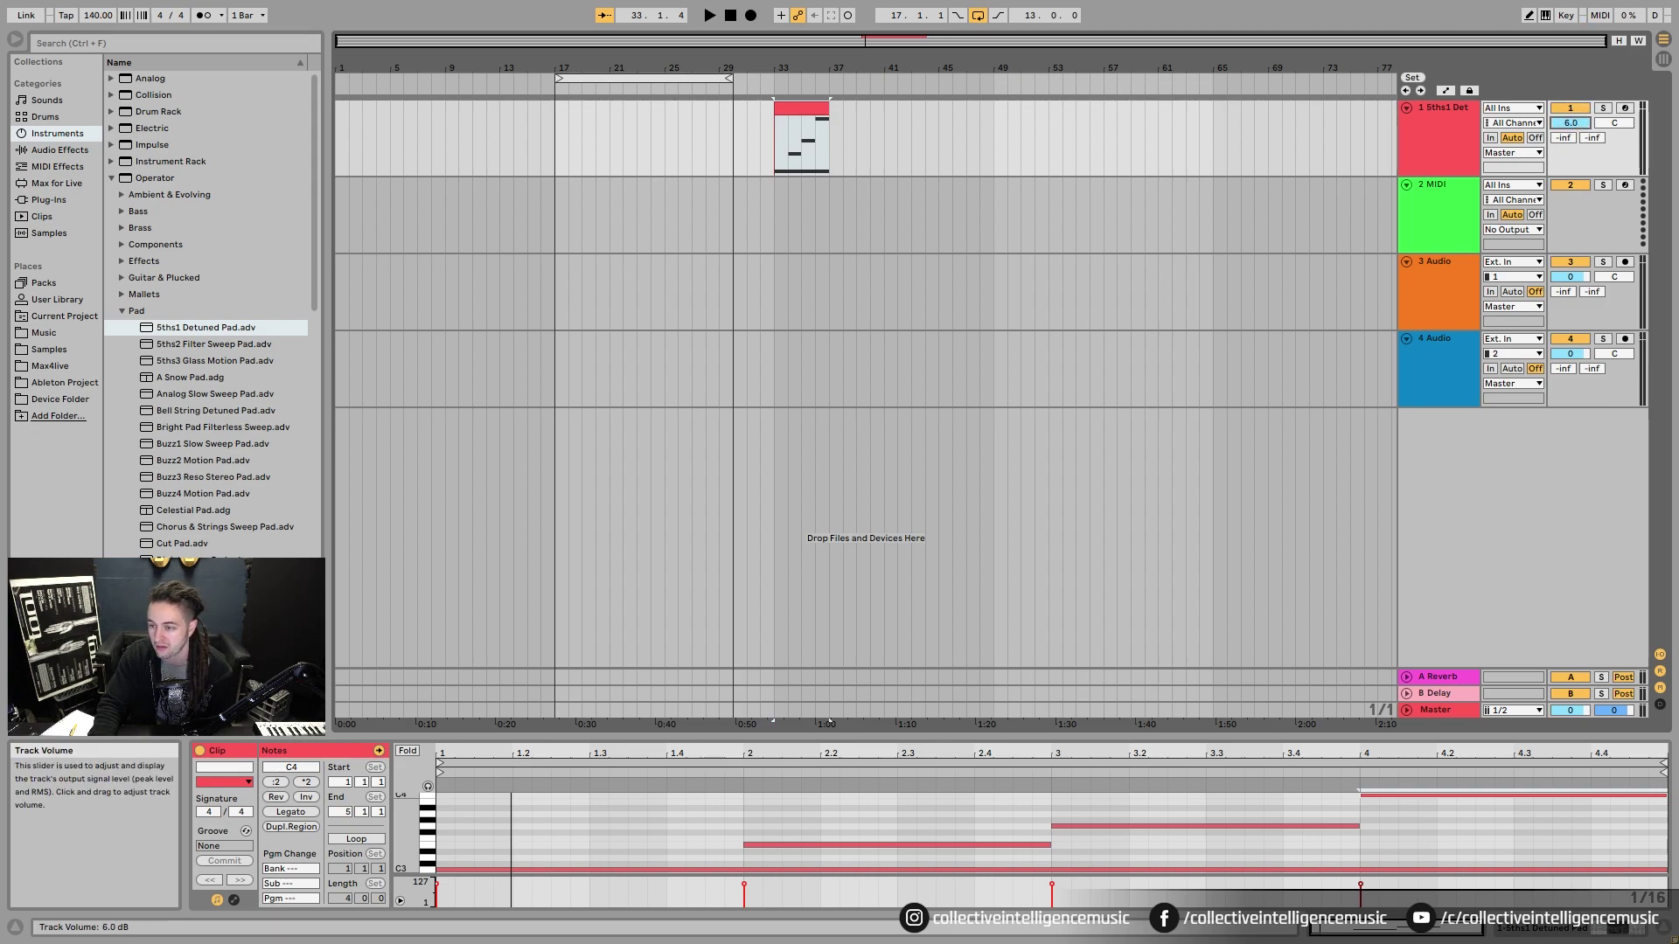
right_click(1574, 124)
left_click(1553, 170)
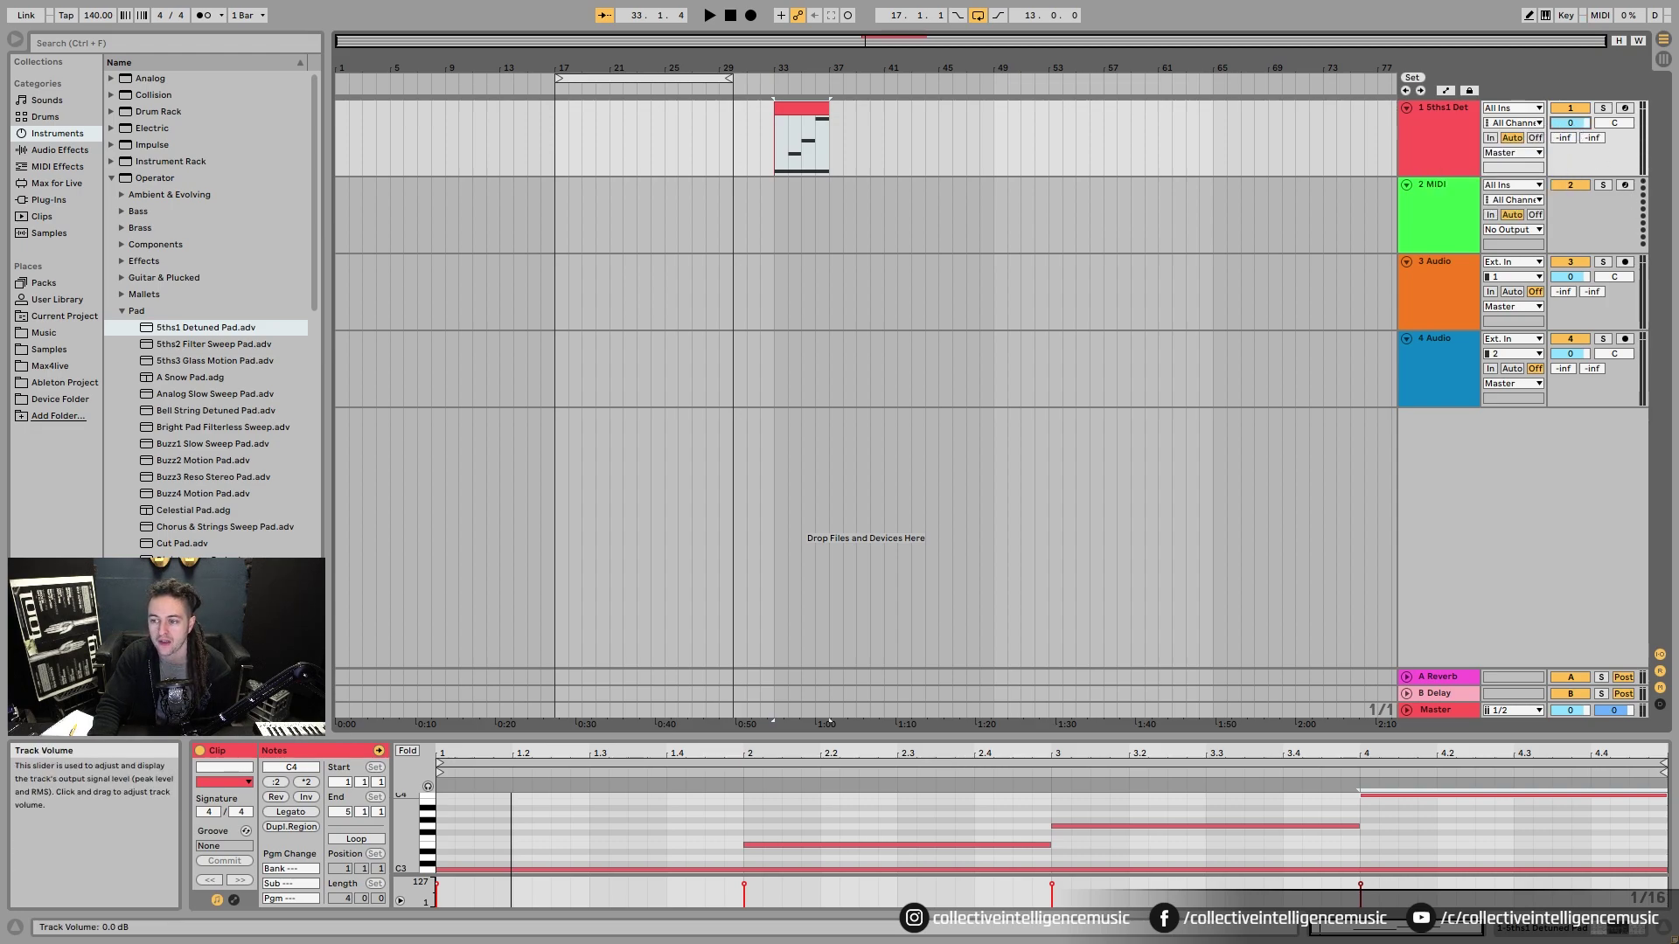
- Lower the first track's volume and return it to the default level, three times in a row
left_click_drag(1575, 123, 1575, 132)
right_click(1574, 121)
left_click(1542, 167)
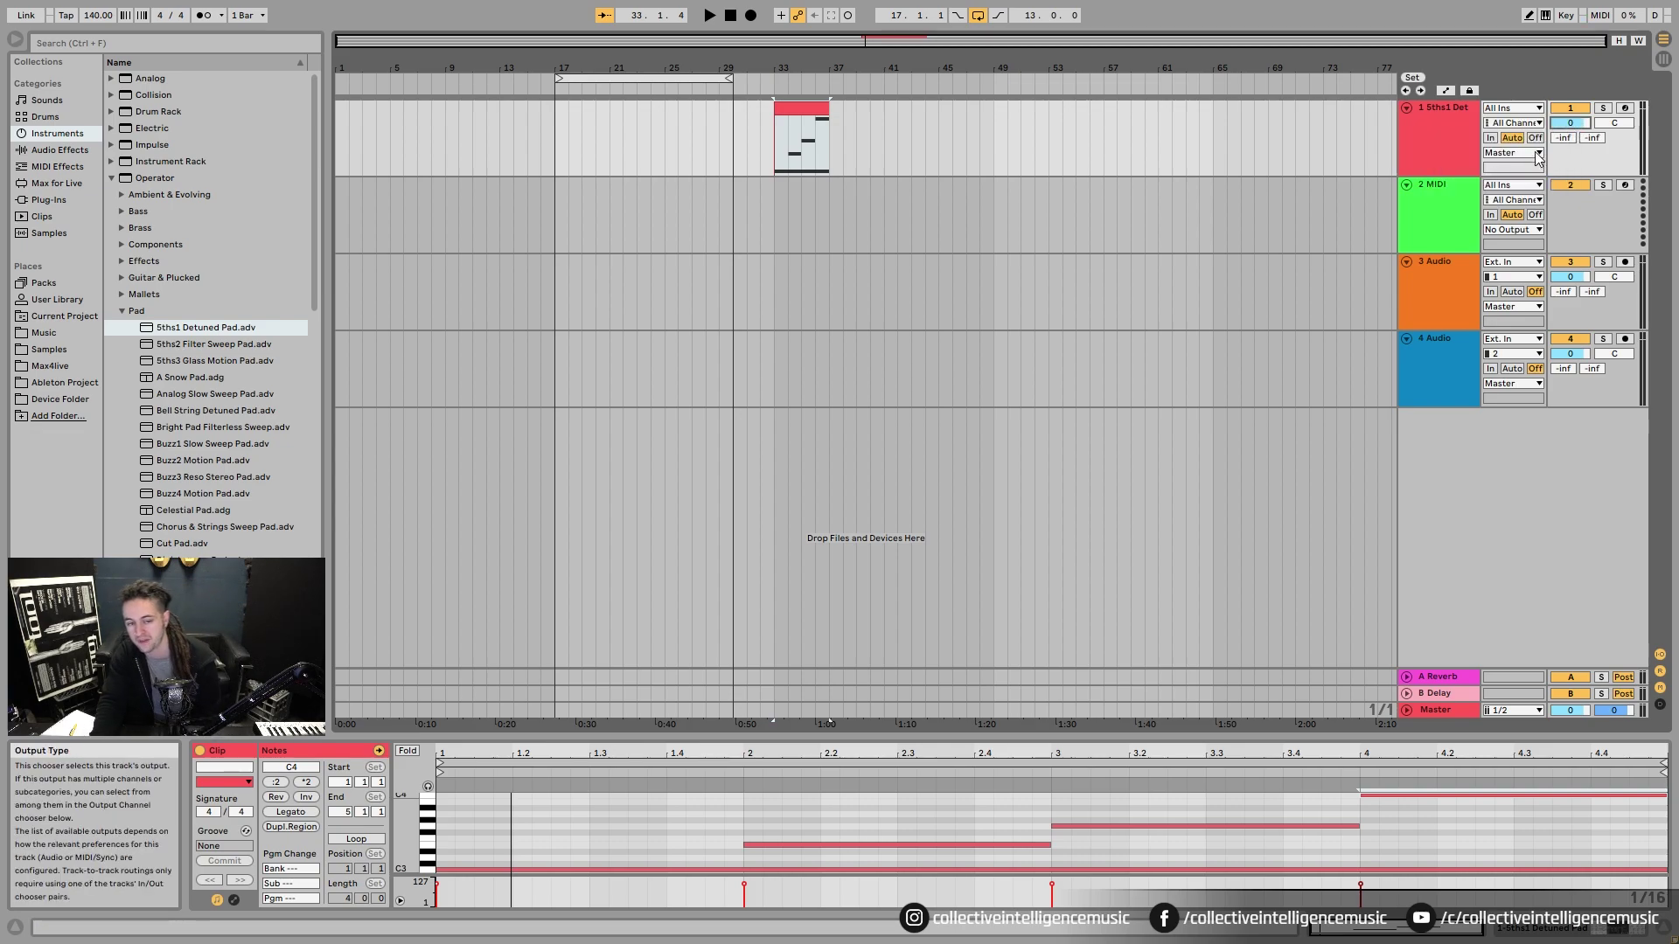
mouse_move(1570, 124)
left_mouse_down()
mouse_move(1570, 109)
mouse_move(1571, 151)
left_mouse_up()
right_click(1564, 124)
left_click(1538, 172)
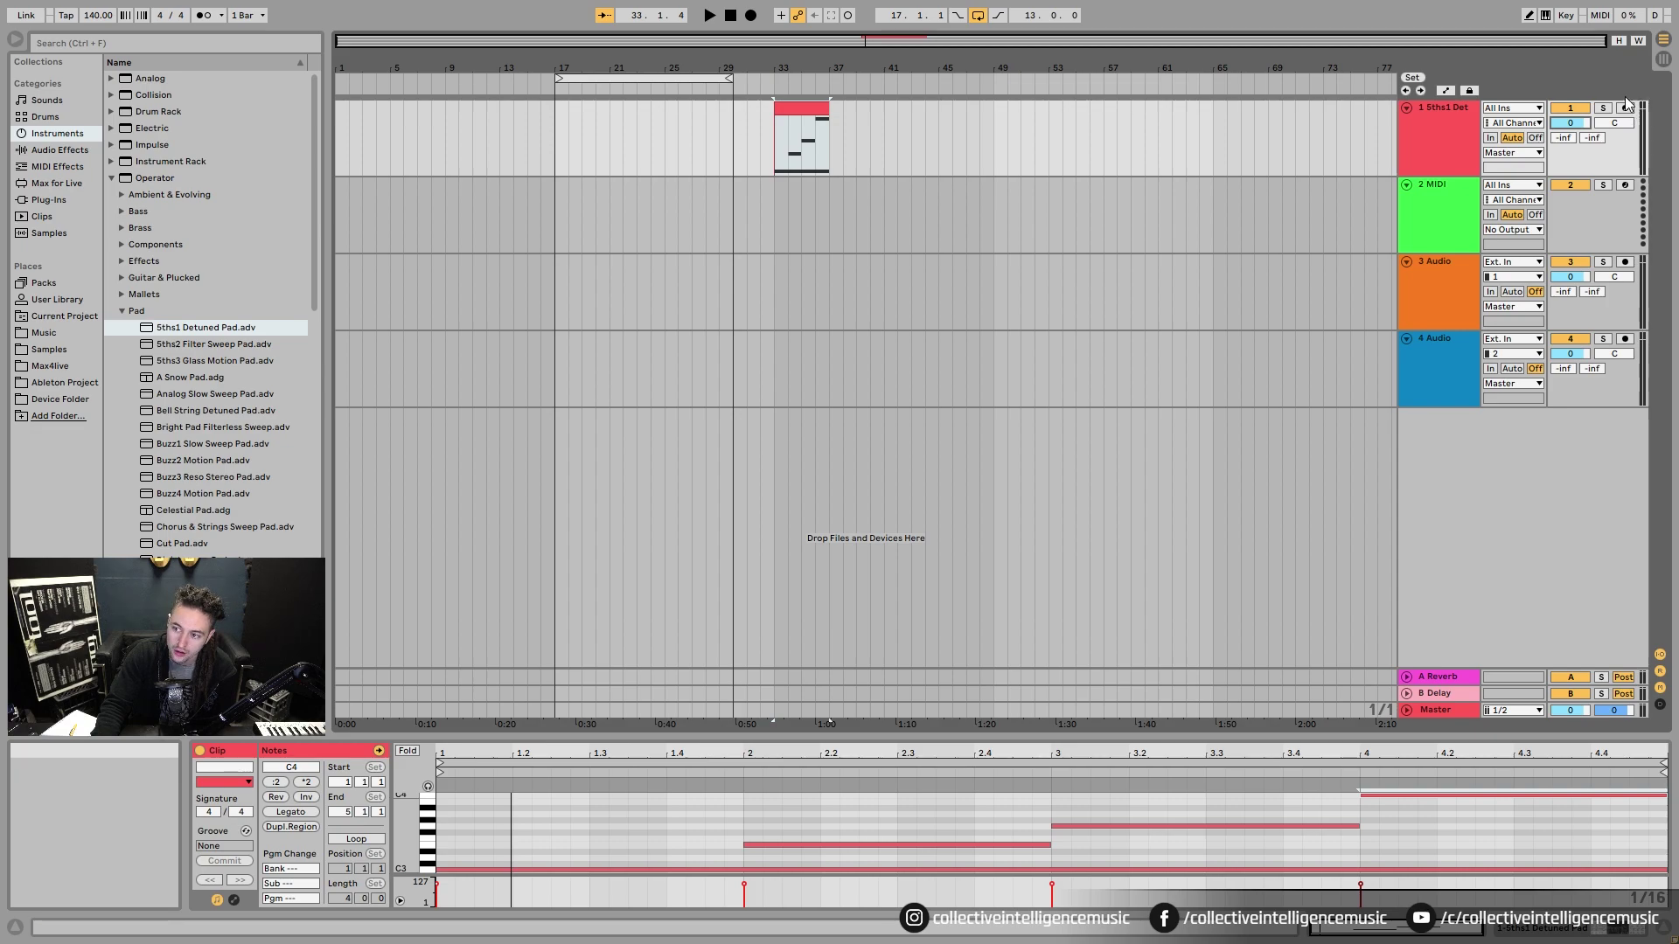
left_click_drag(1570, 123, 1579, 160)
right_click(1570, 123)
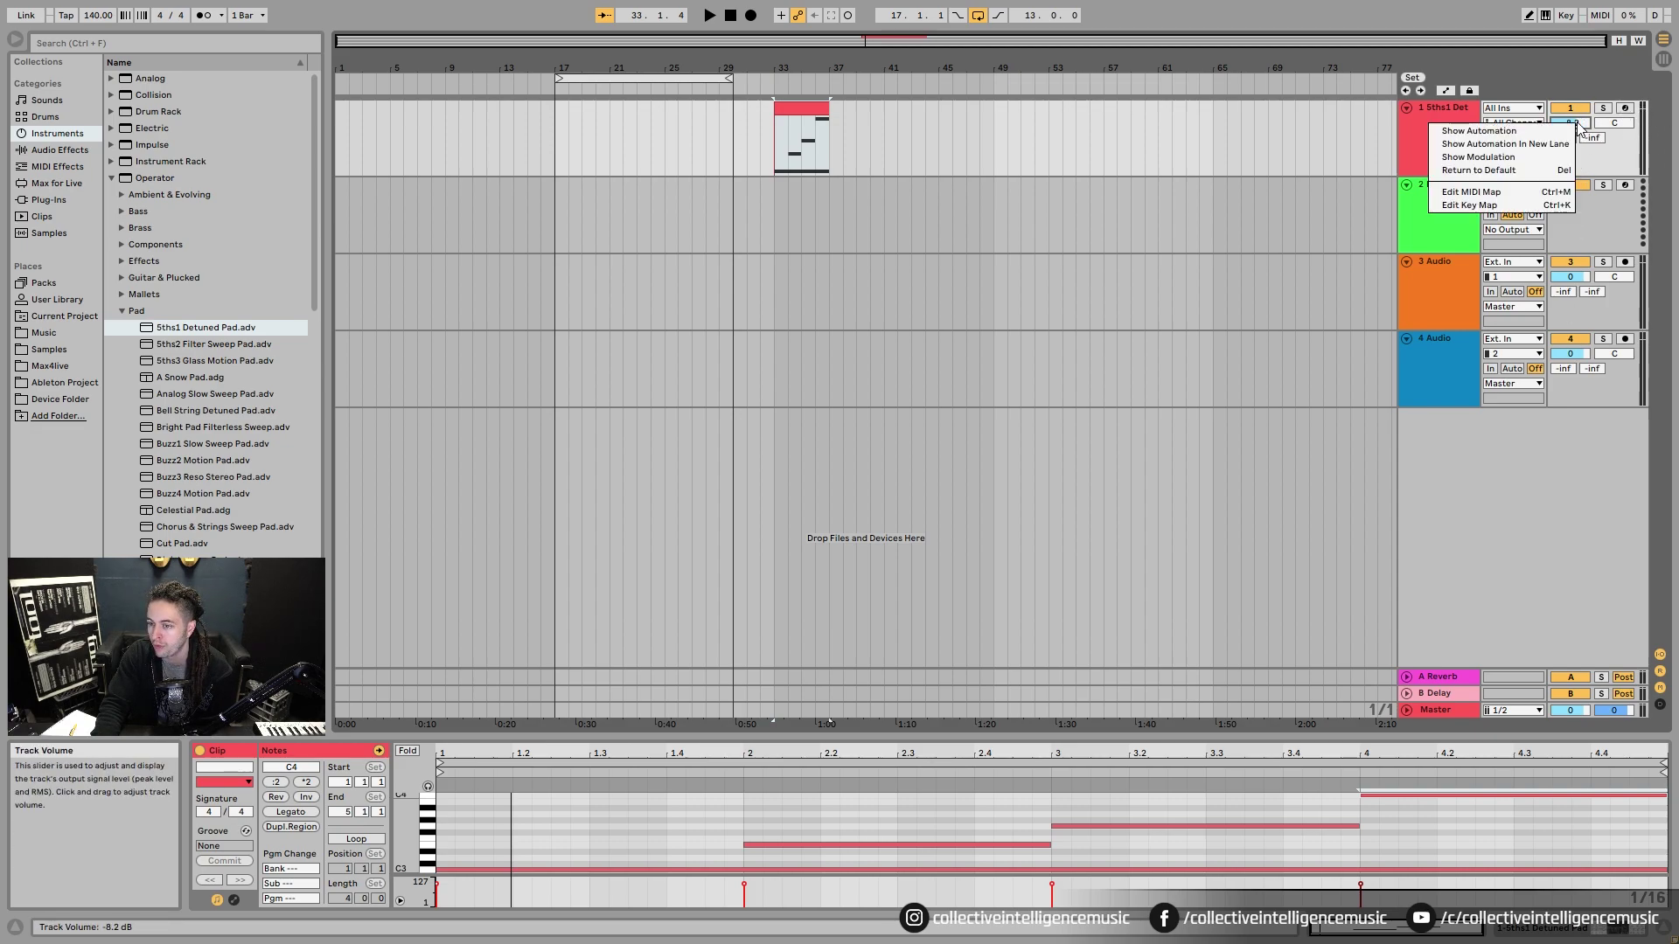
left_click(1539, 175)
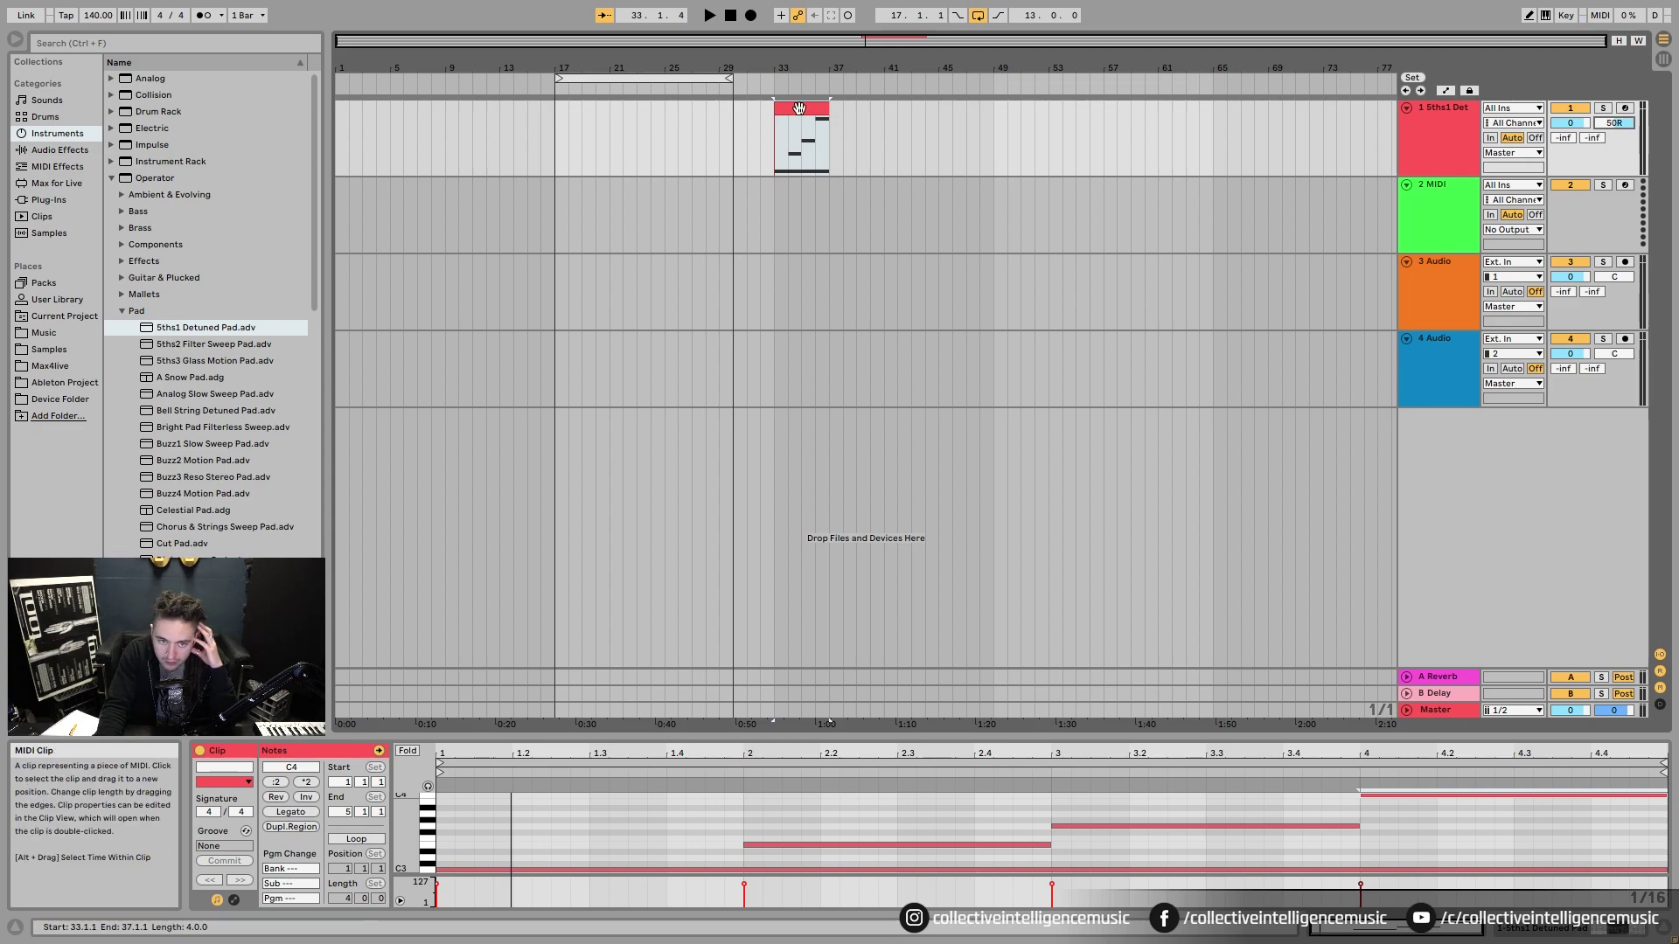
- Play the clip with the first track panned 50R, 50L and 50R again, and return the pan to its default
key("space")
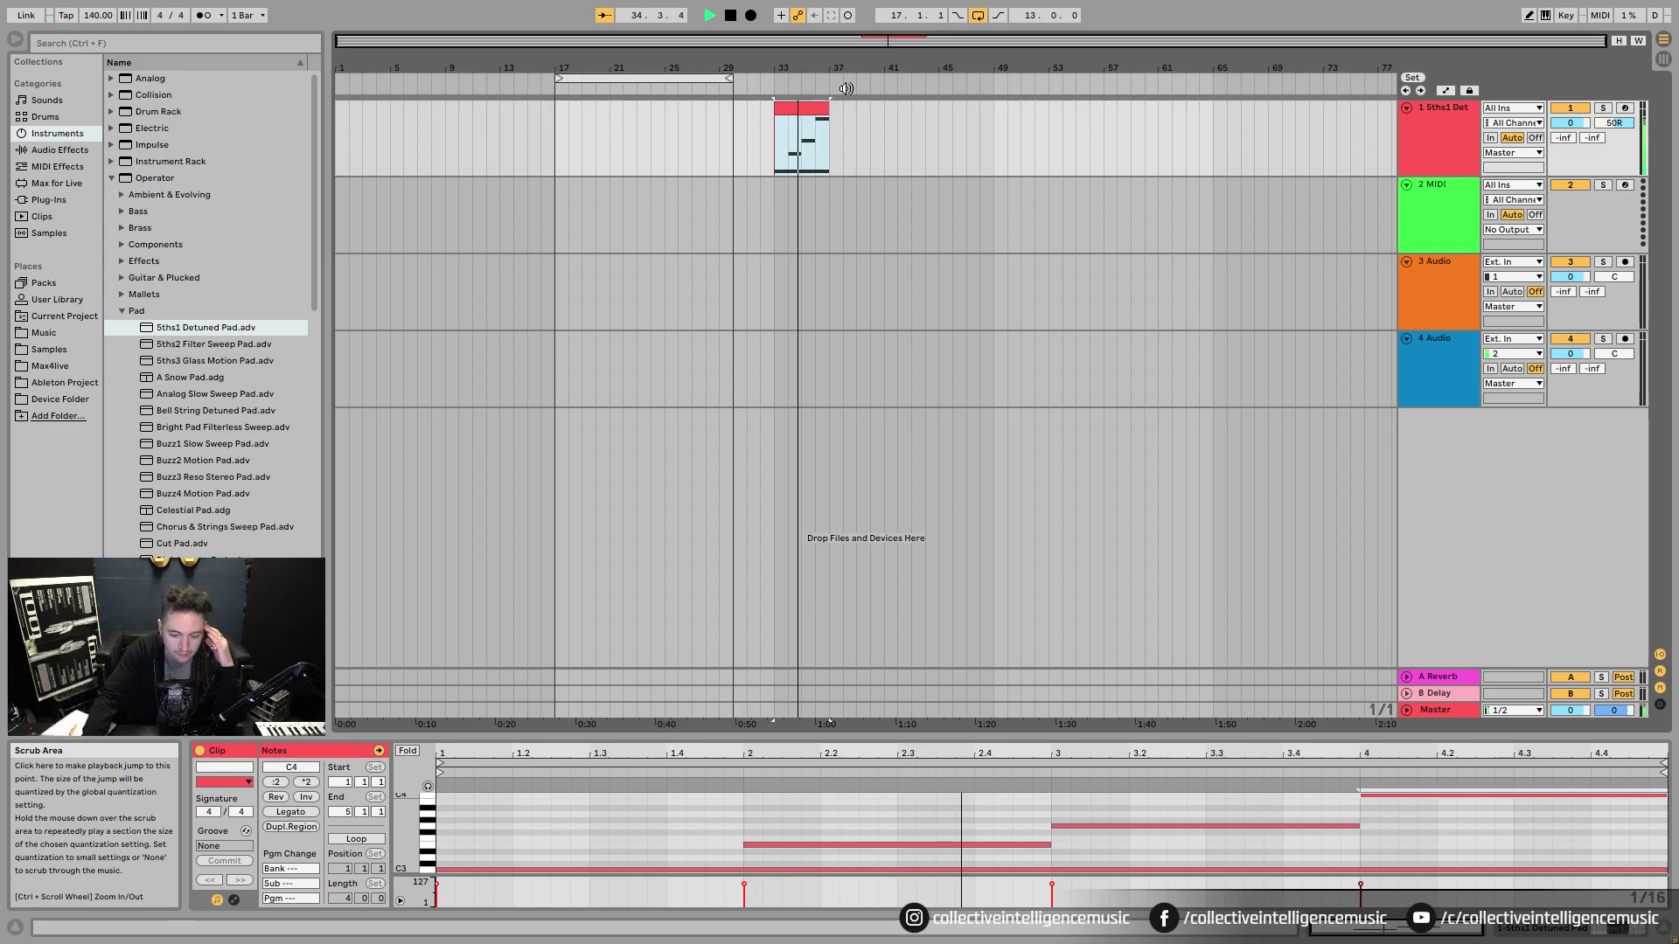
key("space")
left_click_drag(1614, 122, 1614, 148)
key("space")
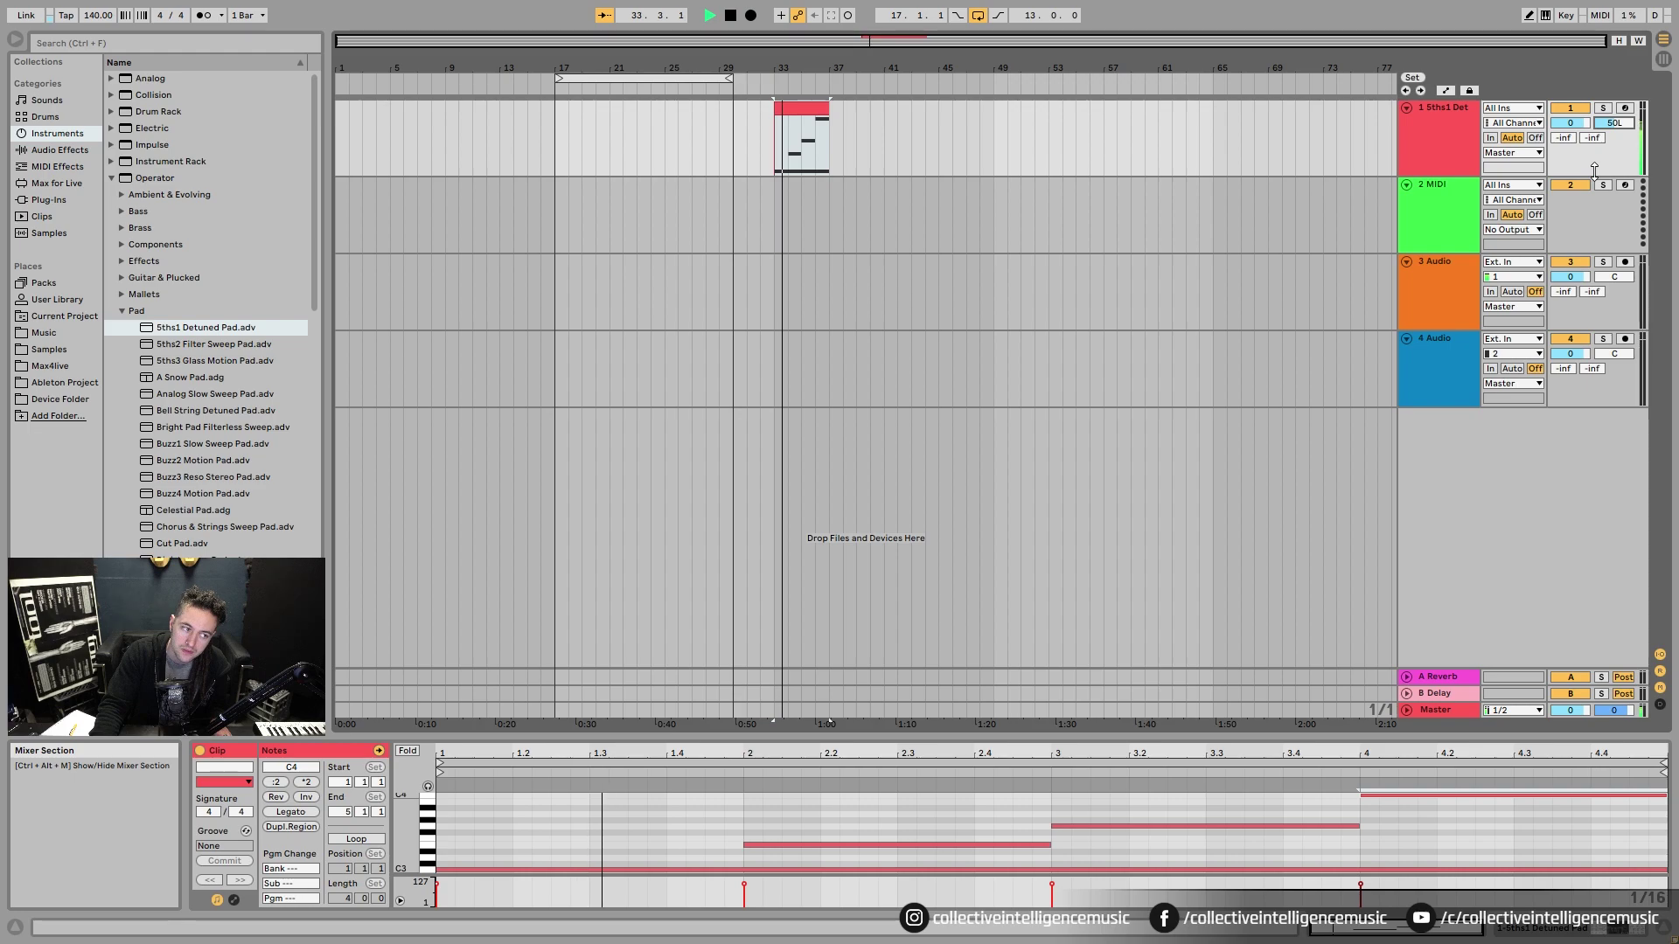
left_click_drag(1613, 119, 1612, 40)
key("space")
key("space")
right_click(1620, 126)
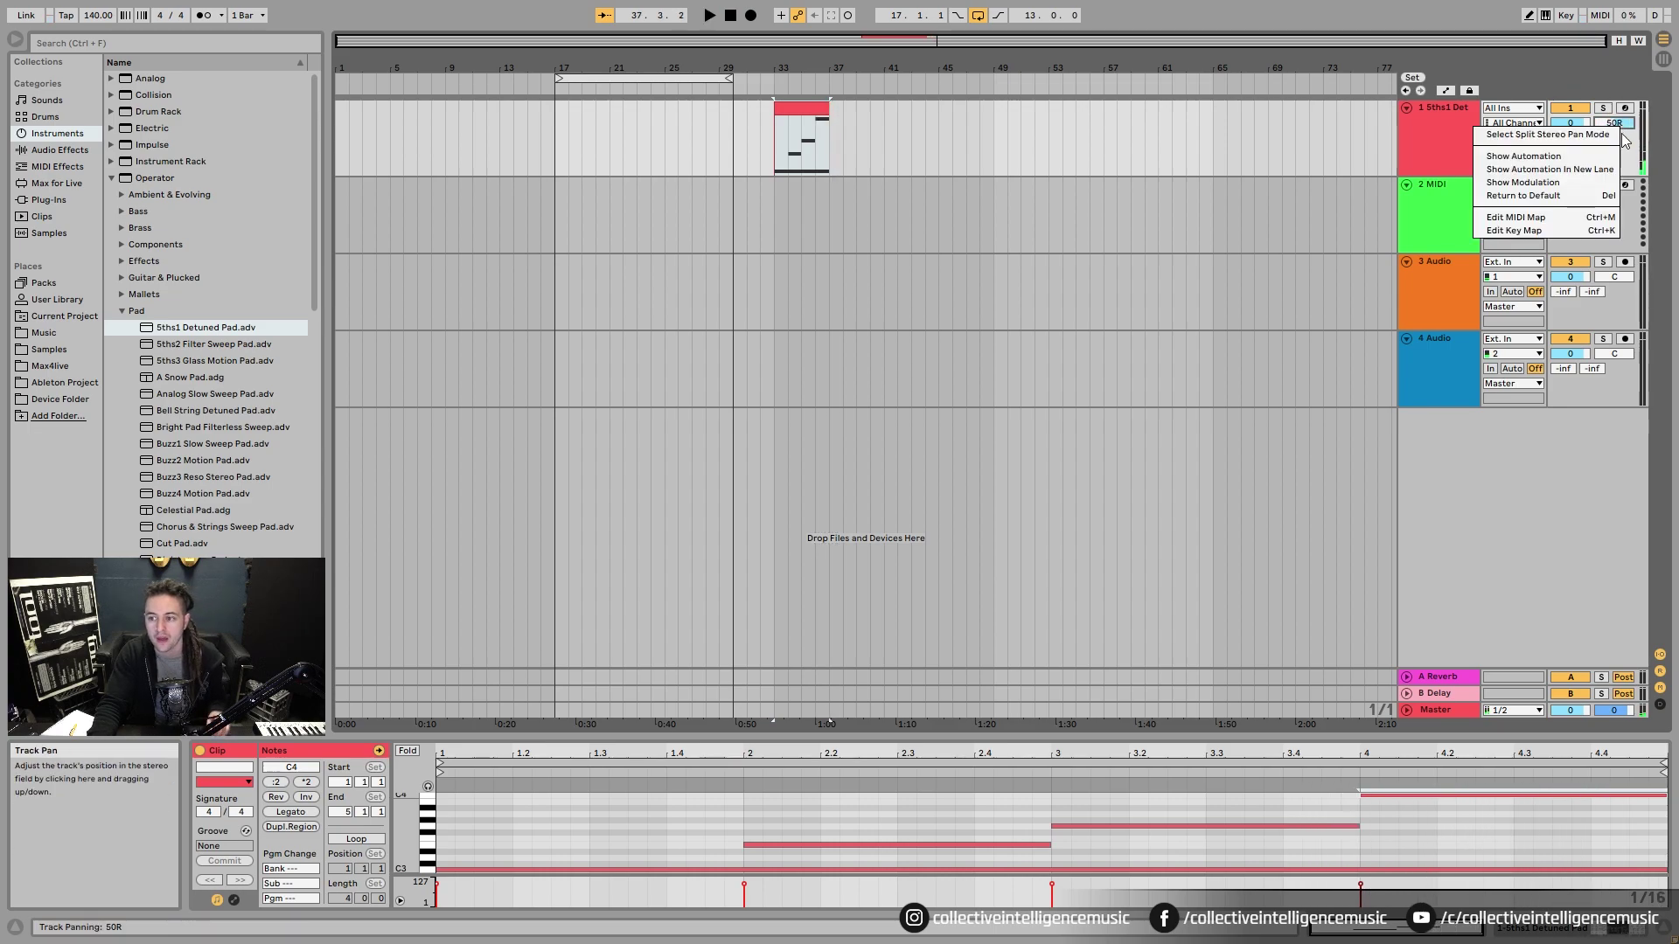
left_click(1574, 196)
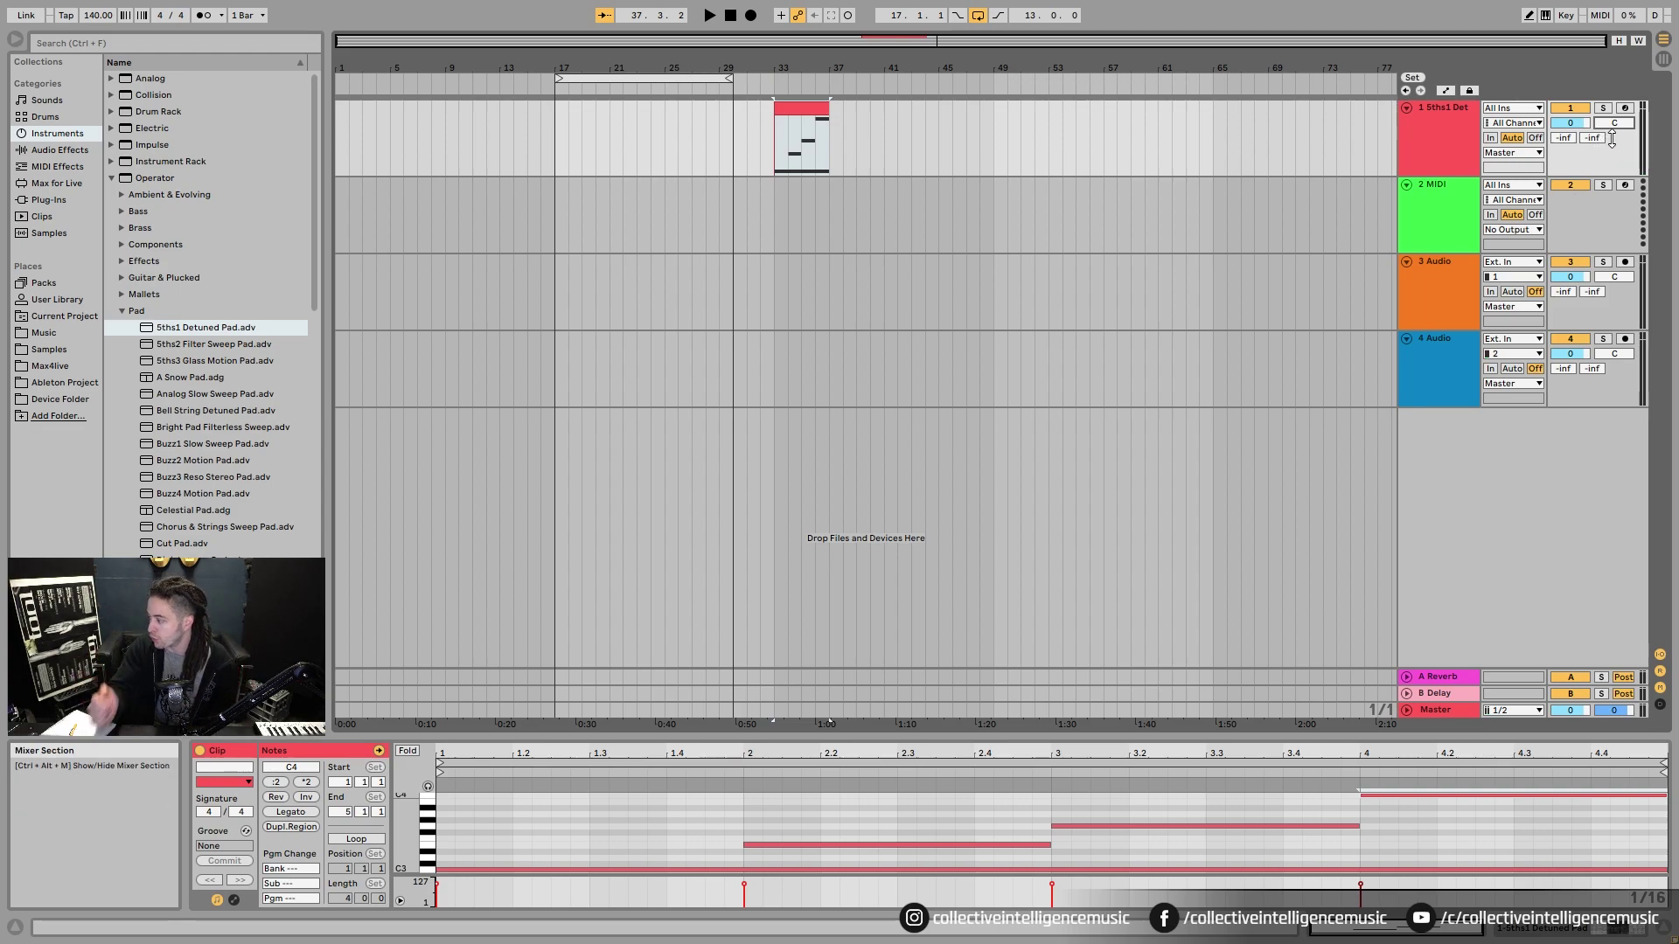
- Select the second MIDI track, and collapse the Pad and Operator folders in the browser
left_click(1424, 222)
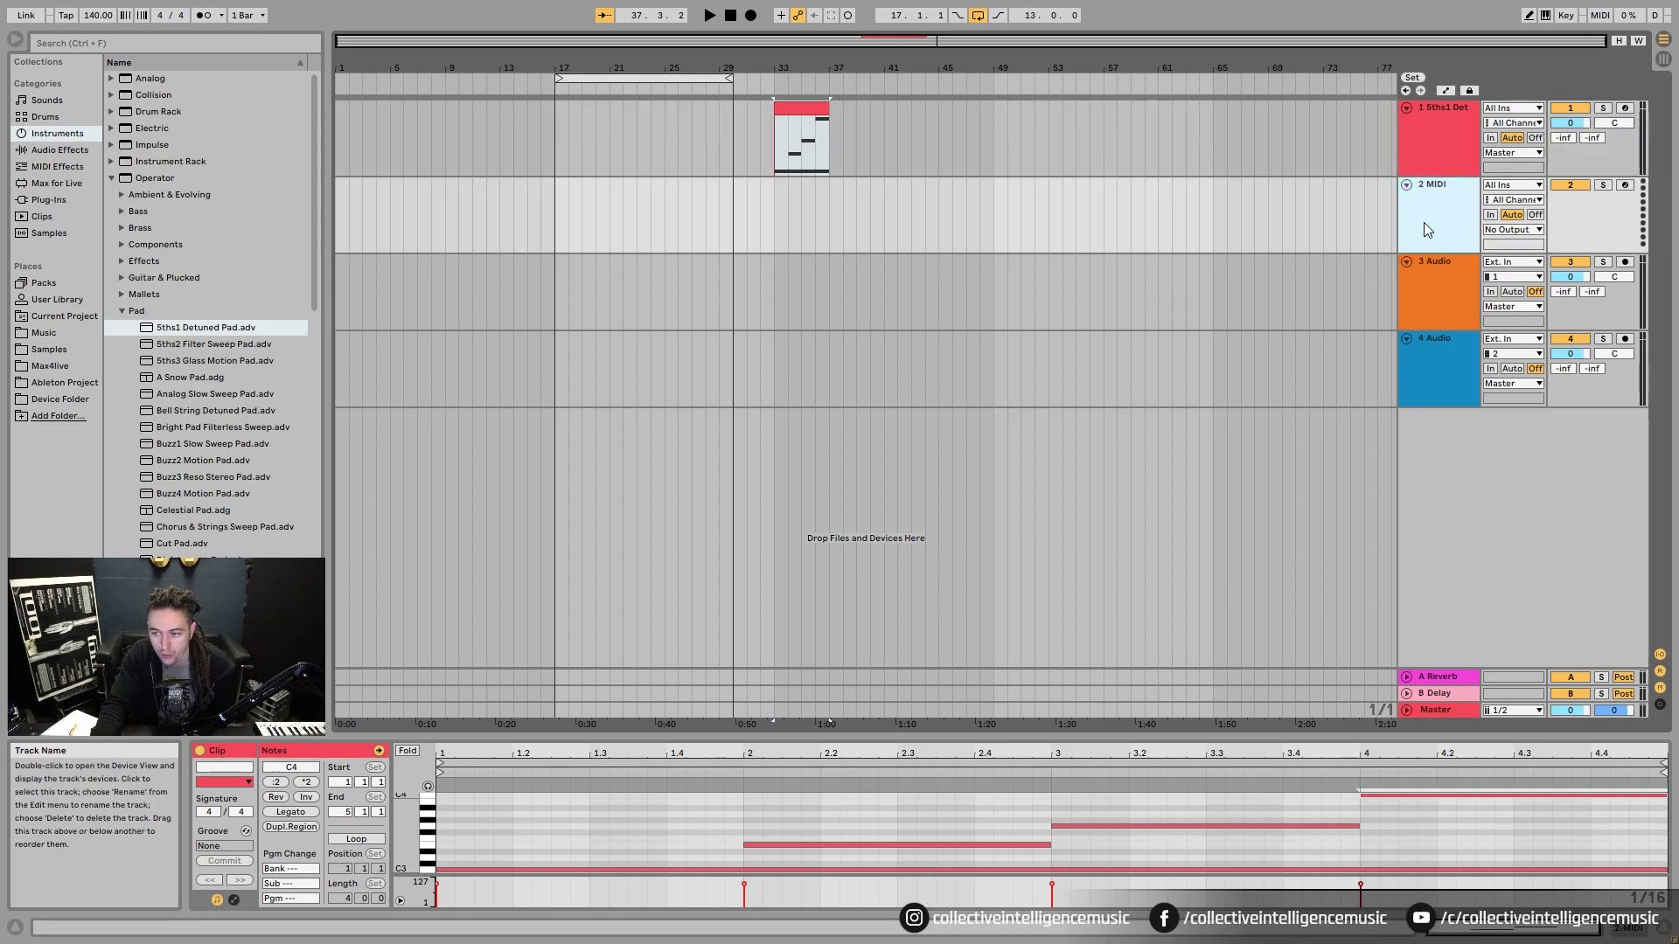
left_click(121, 311)
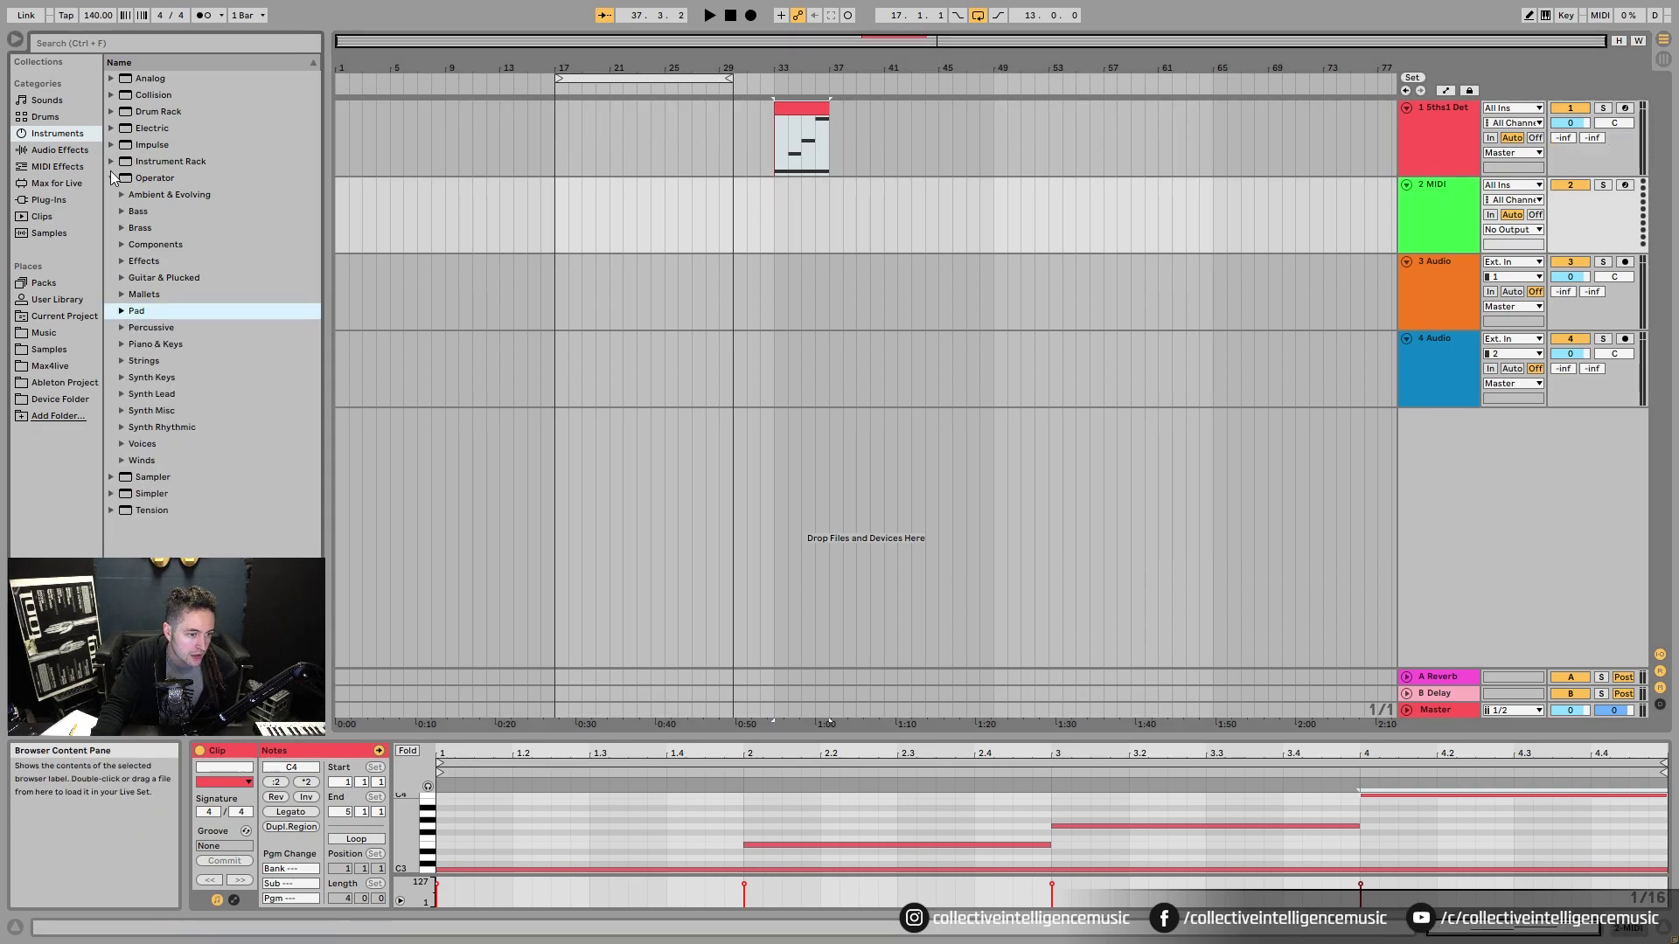
left_click(111, 176)
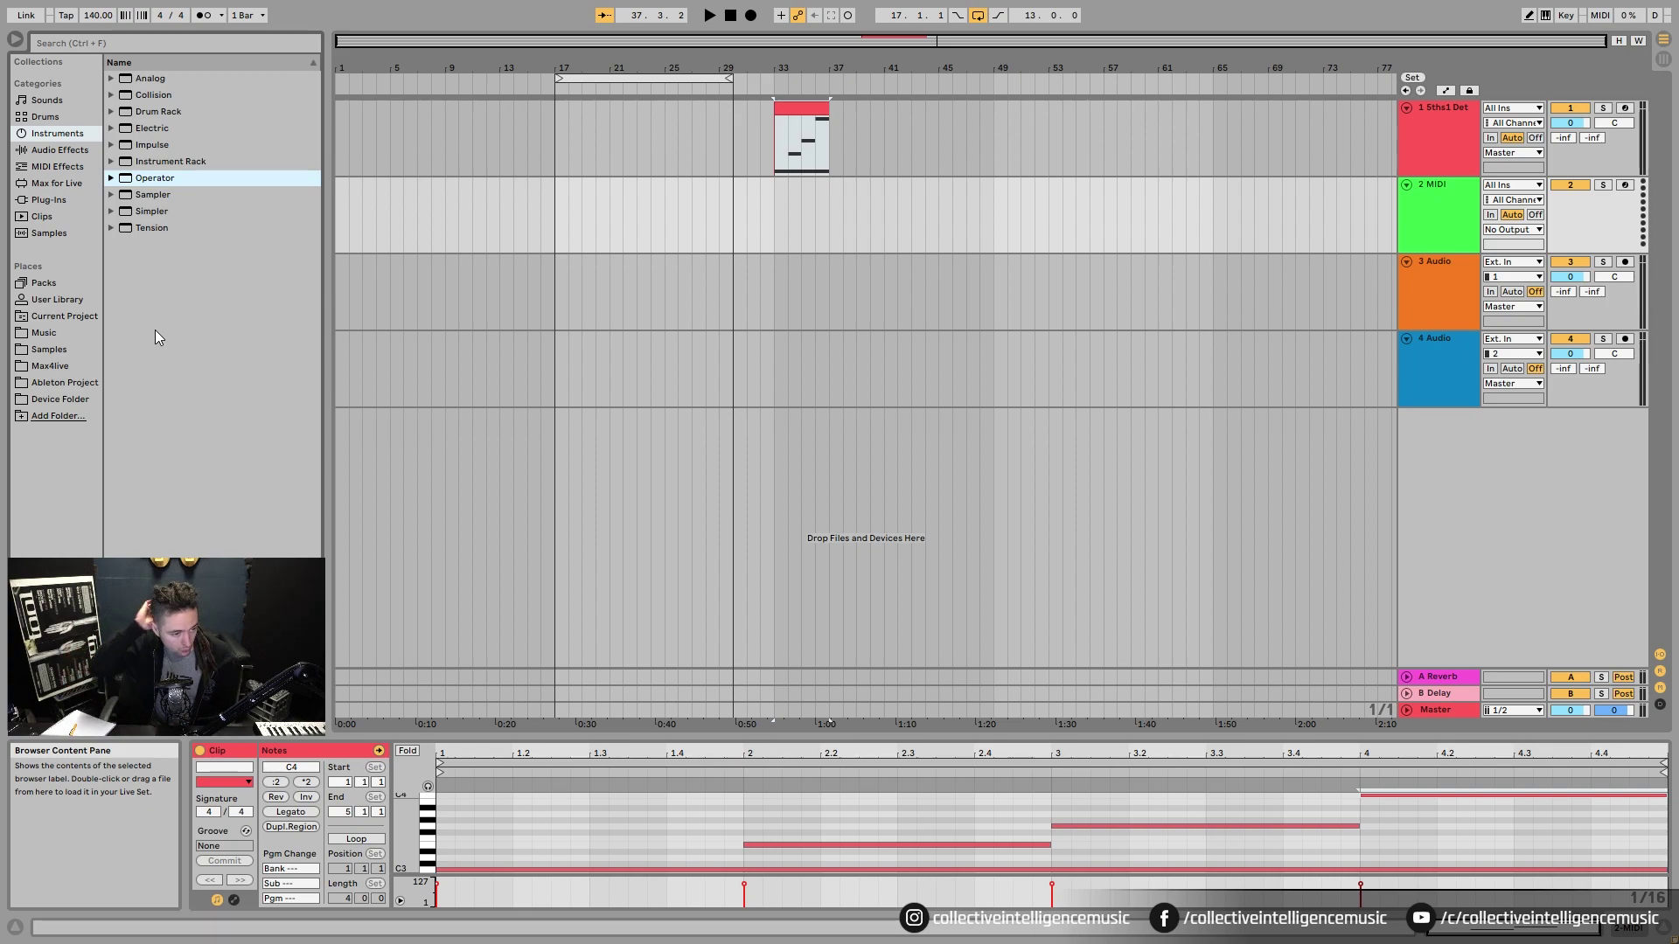
- Open the Samples place and preview a file from Underwater Sound Effects Library Vol.02! and the first texture in BC0249_WAV_Samples
left_click(53, 350)
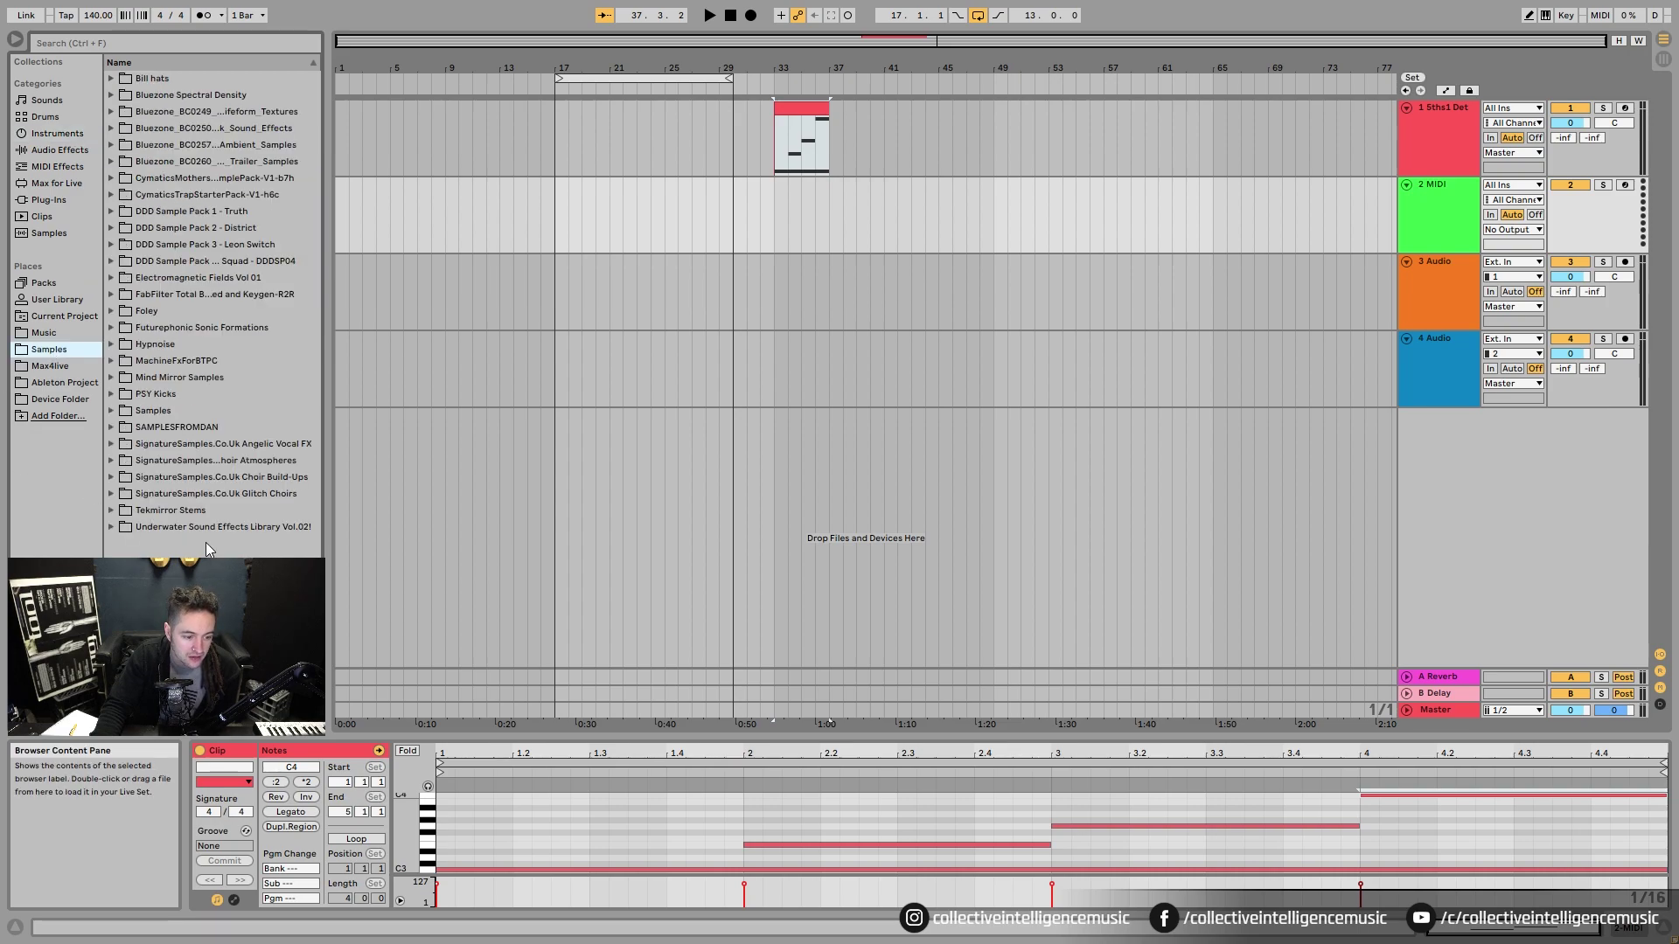
left_click(111, 528)
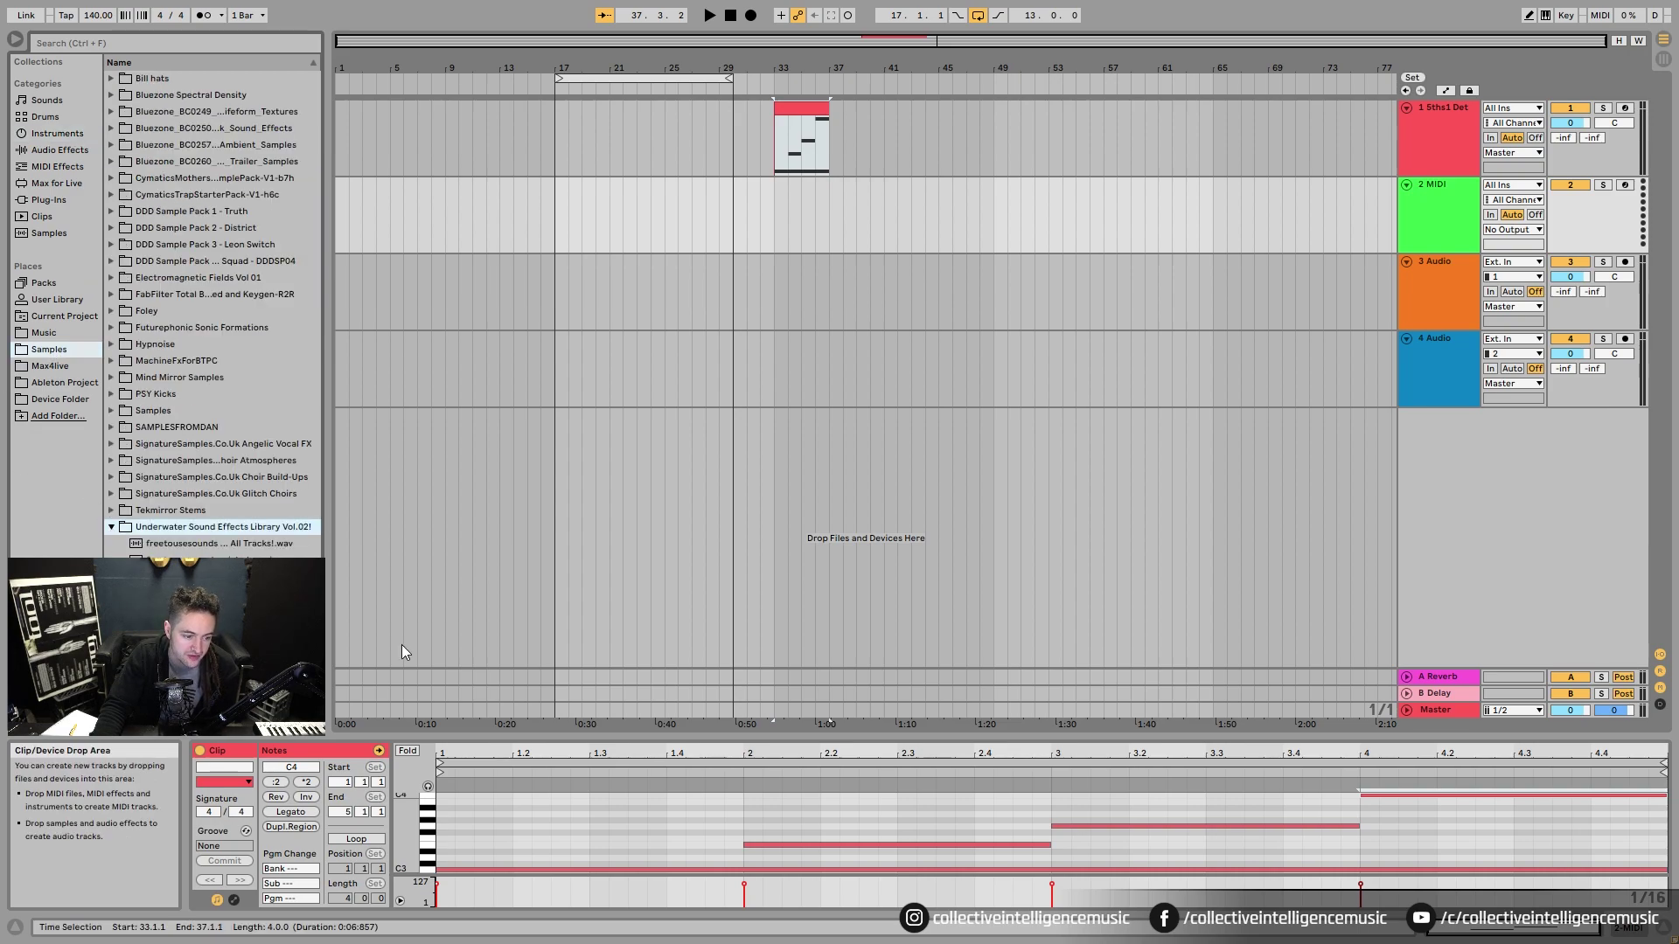
left_click(167, 545)
left_click(112, 528)
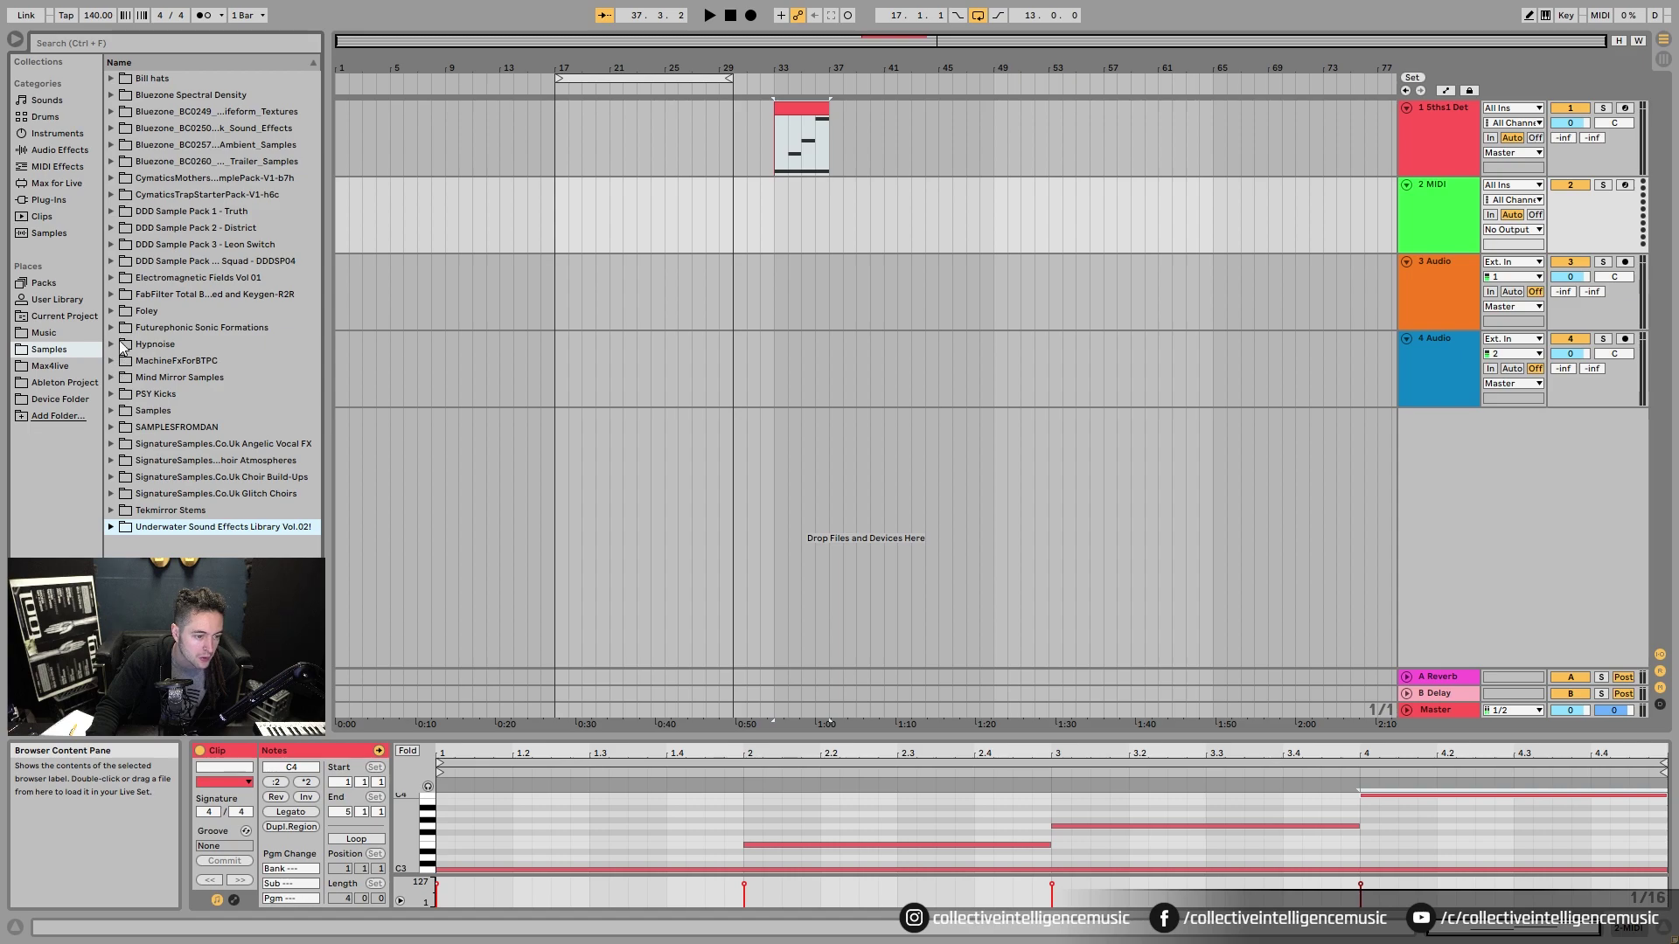
left_click(112, 111)
left_click(122, 145)
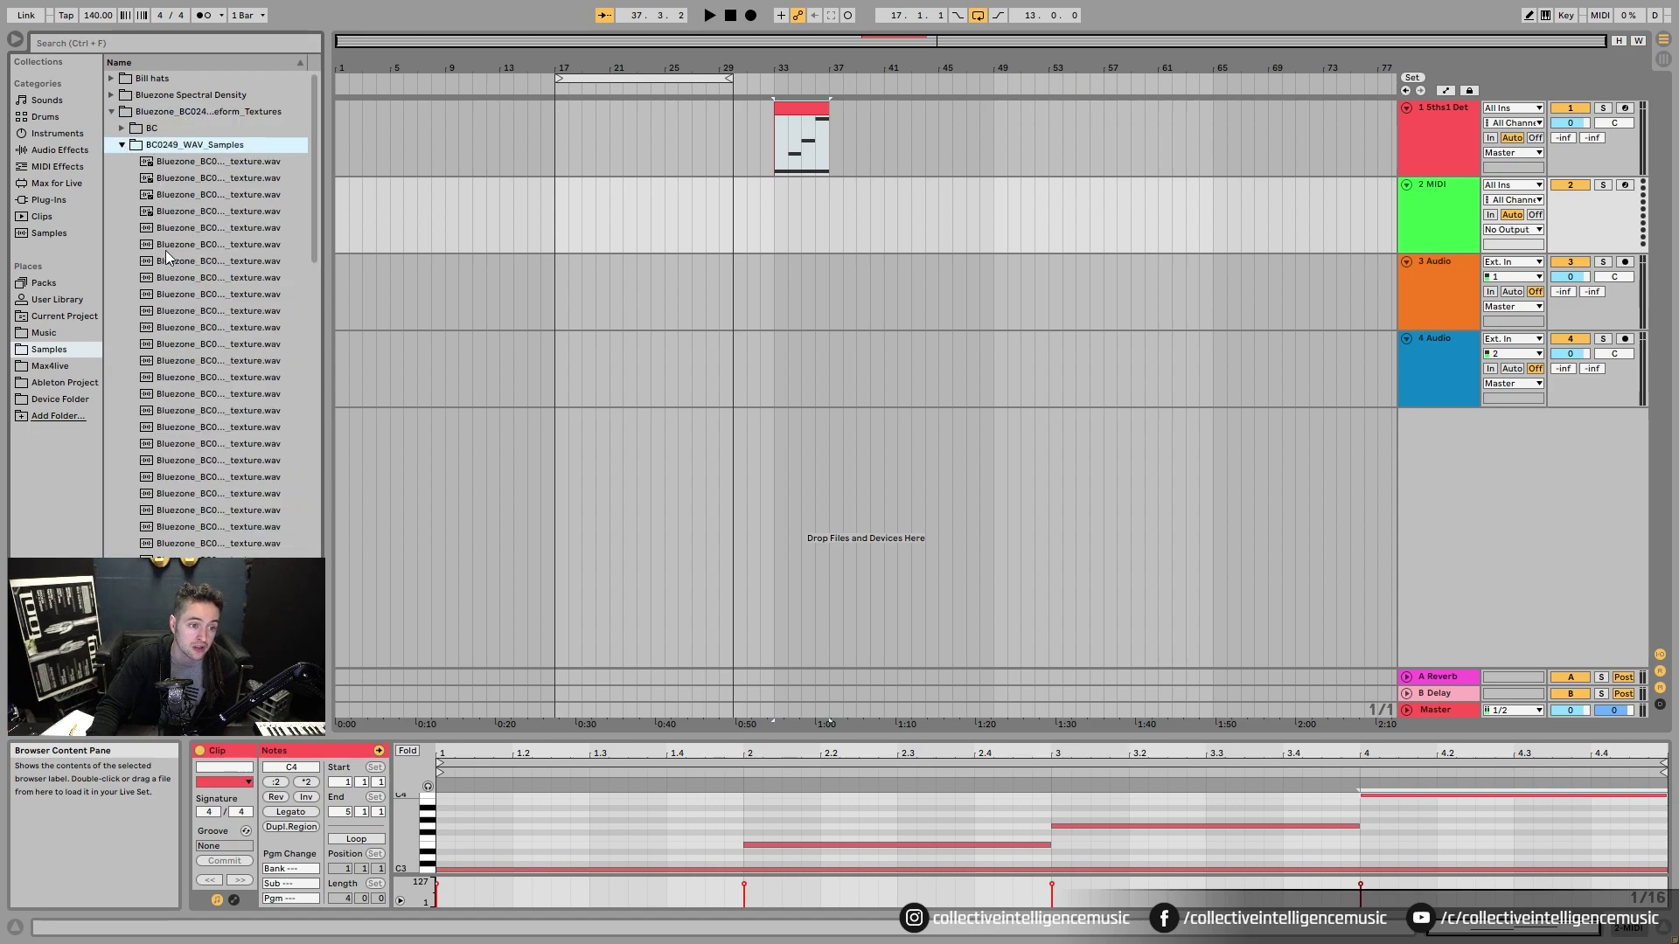
left_click(202, 164)
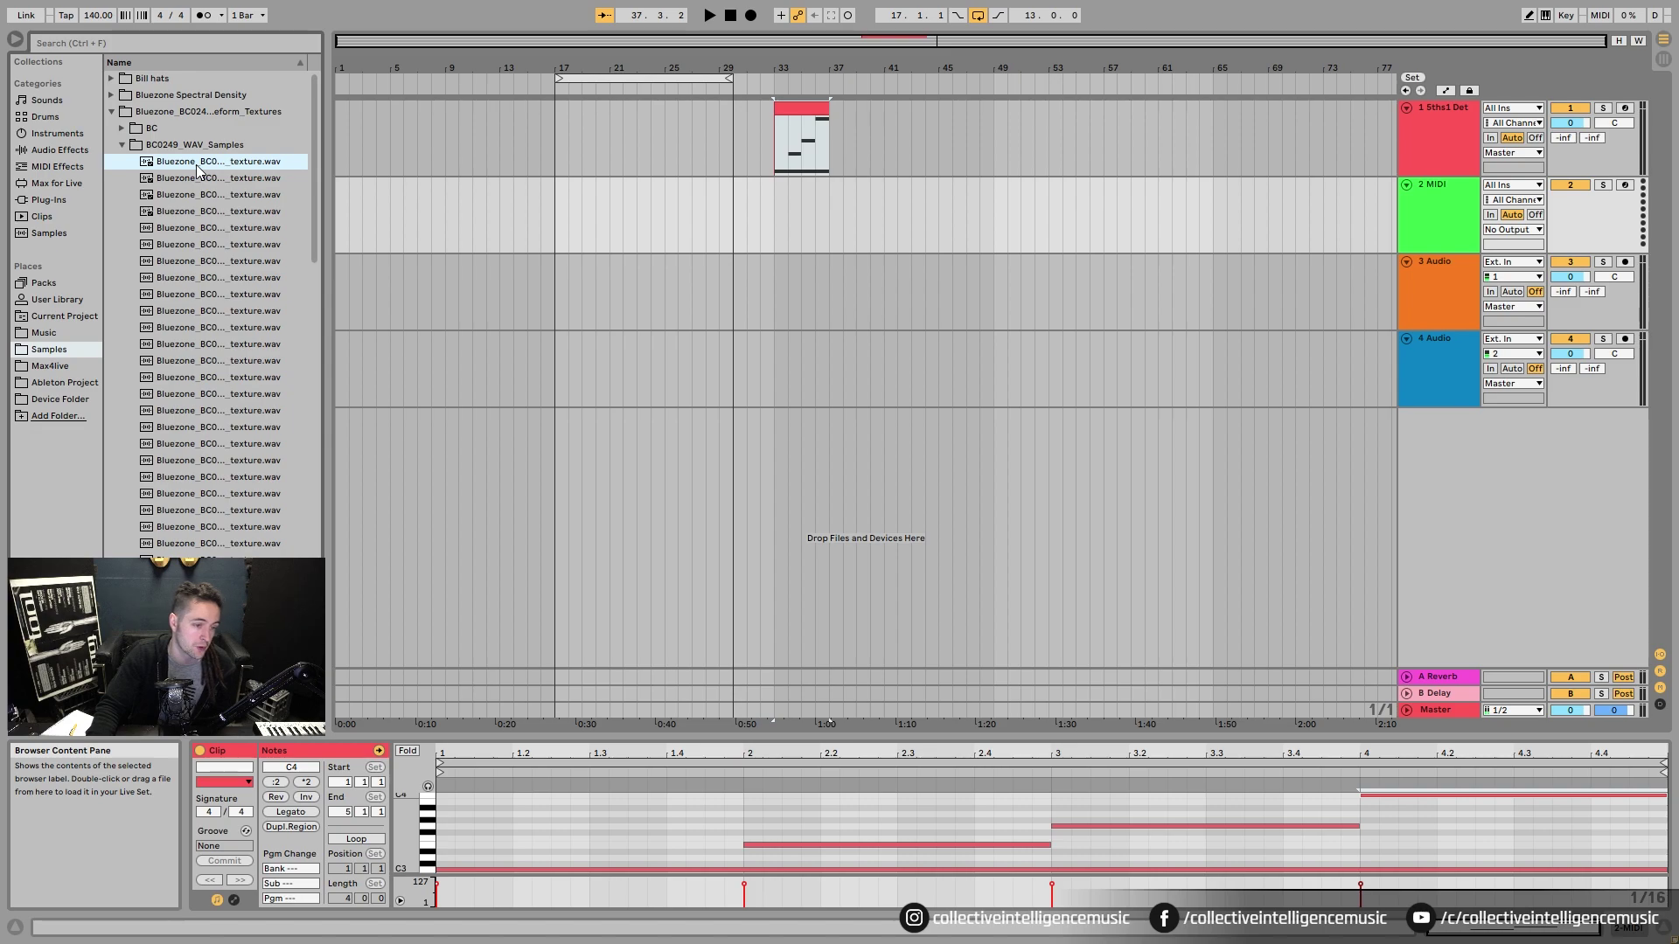
- Create a new folder named Samples on the Desktop, add it to the browser's Places, and show its contents
left_click(35, 420)
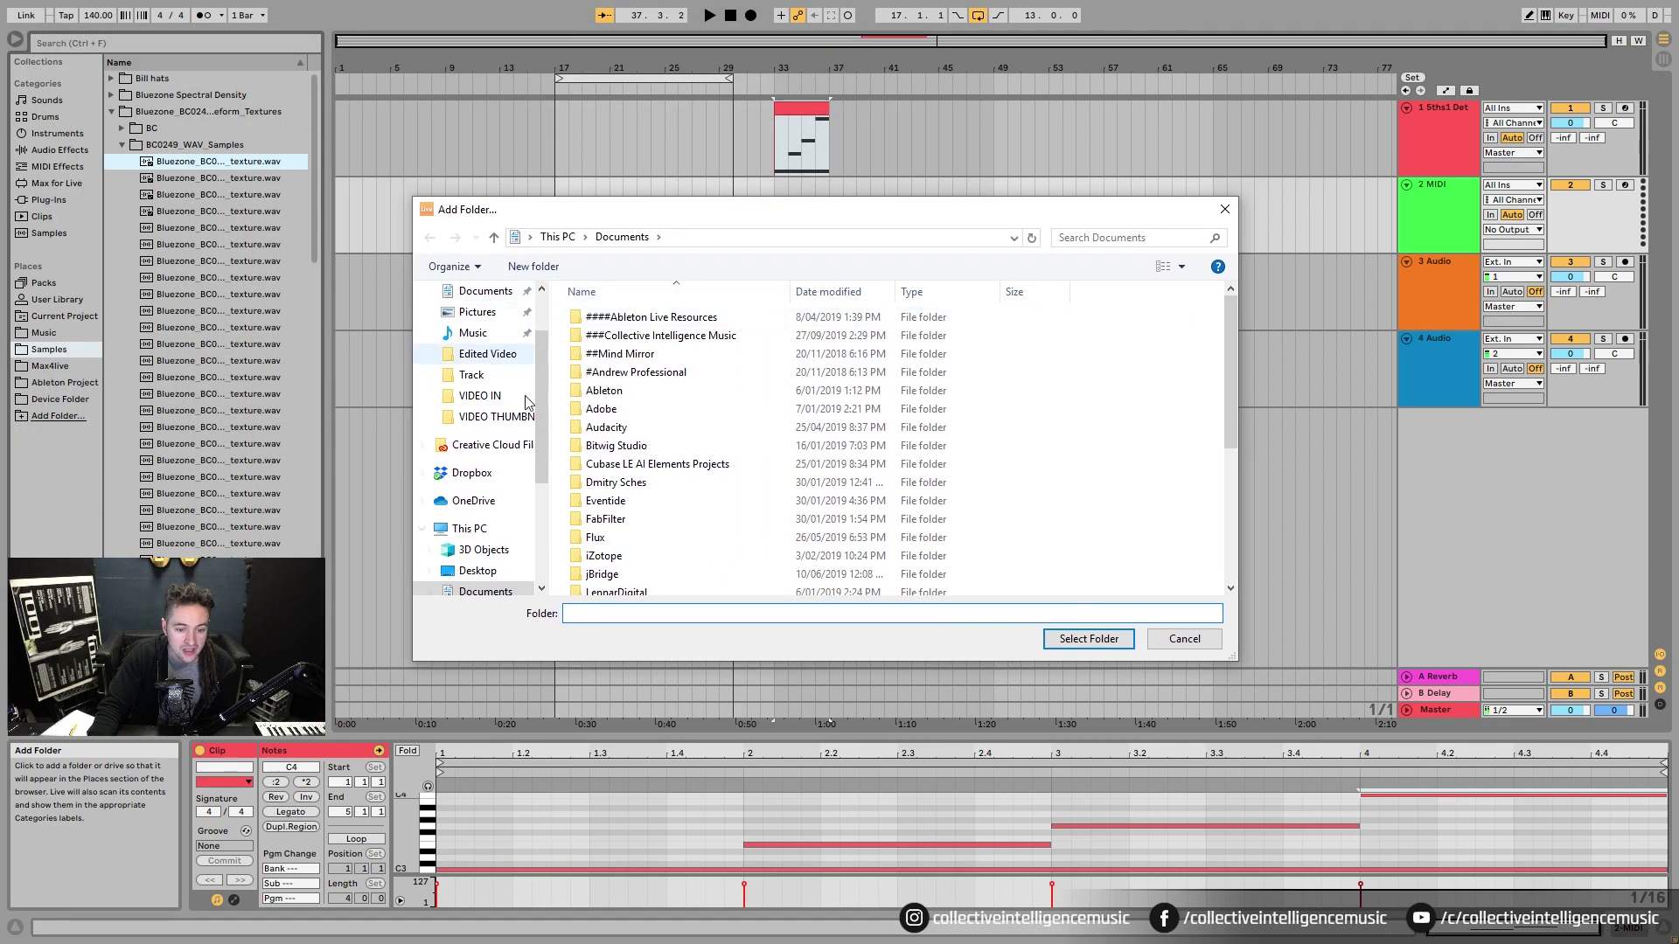
left_click(484, 532)
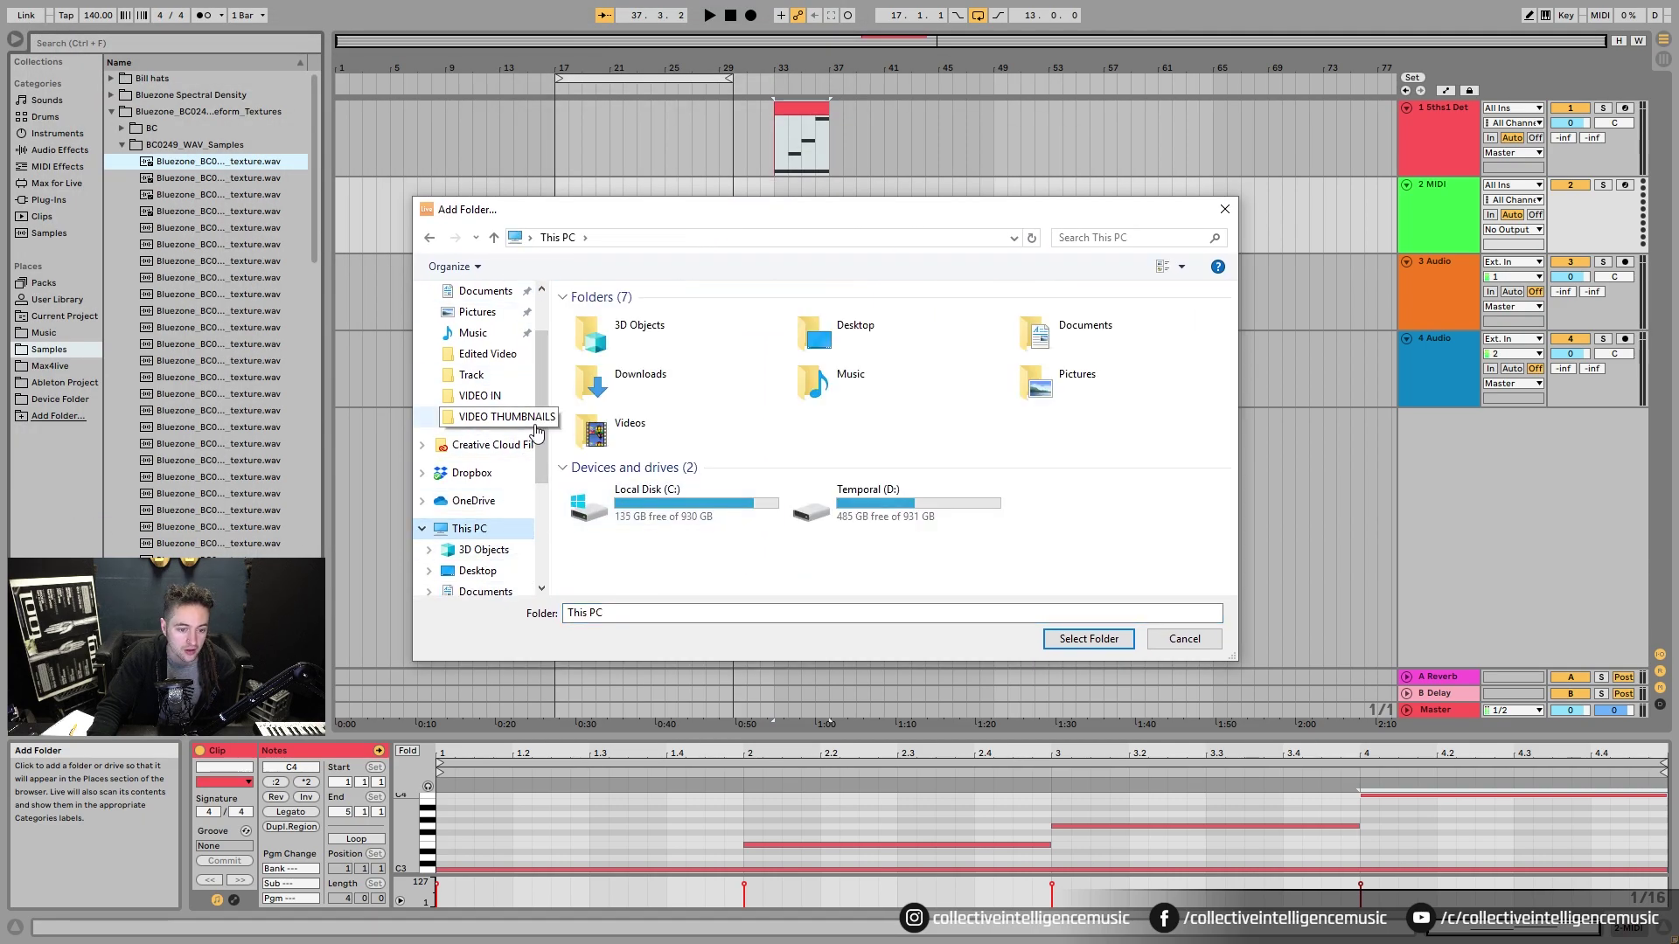
scroll(457, 399, "up", 2)
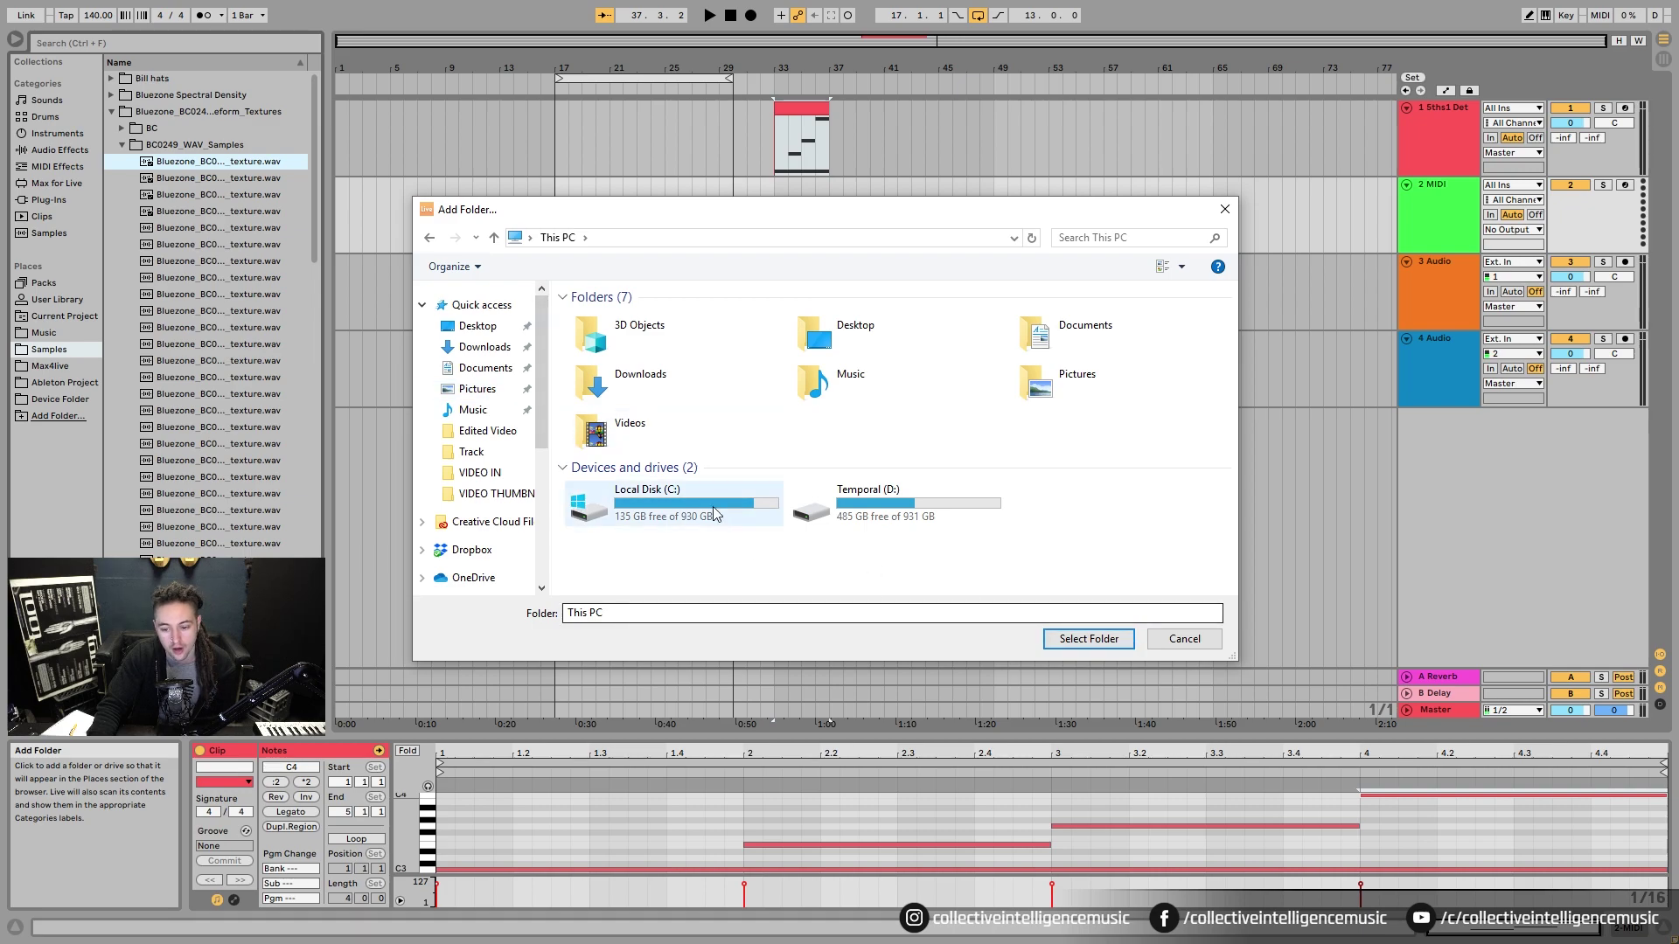
left_click(477, 326)
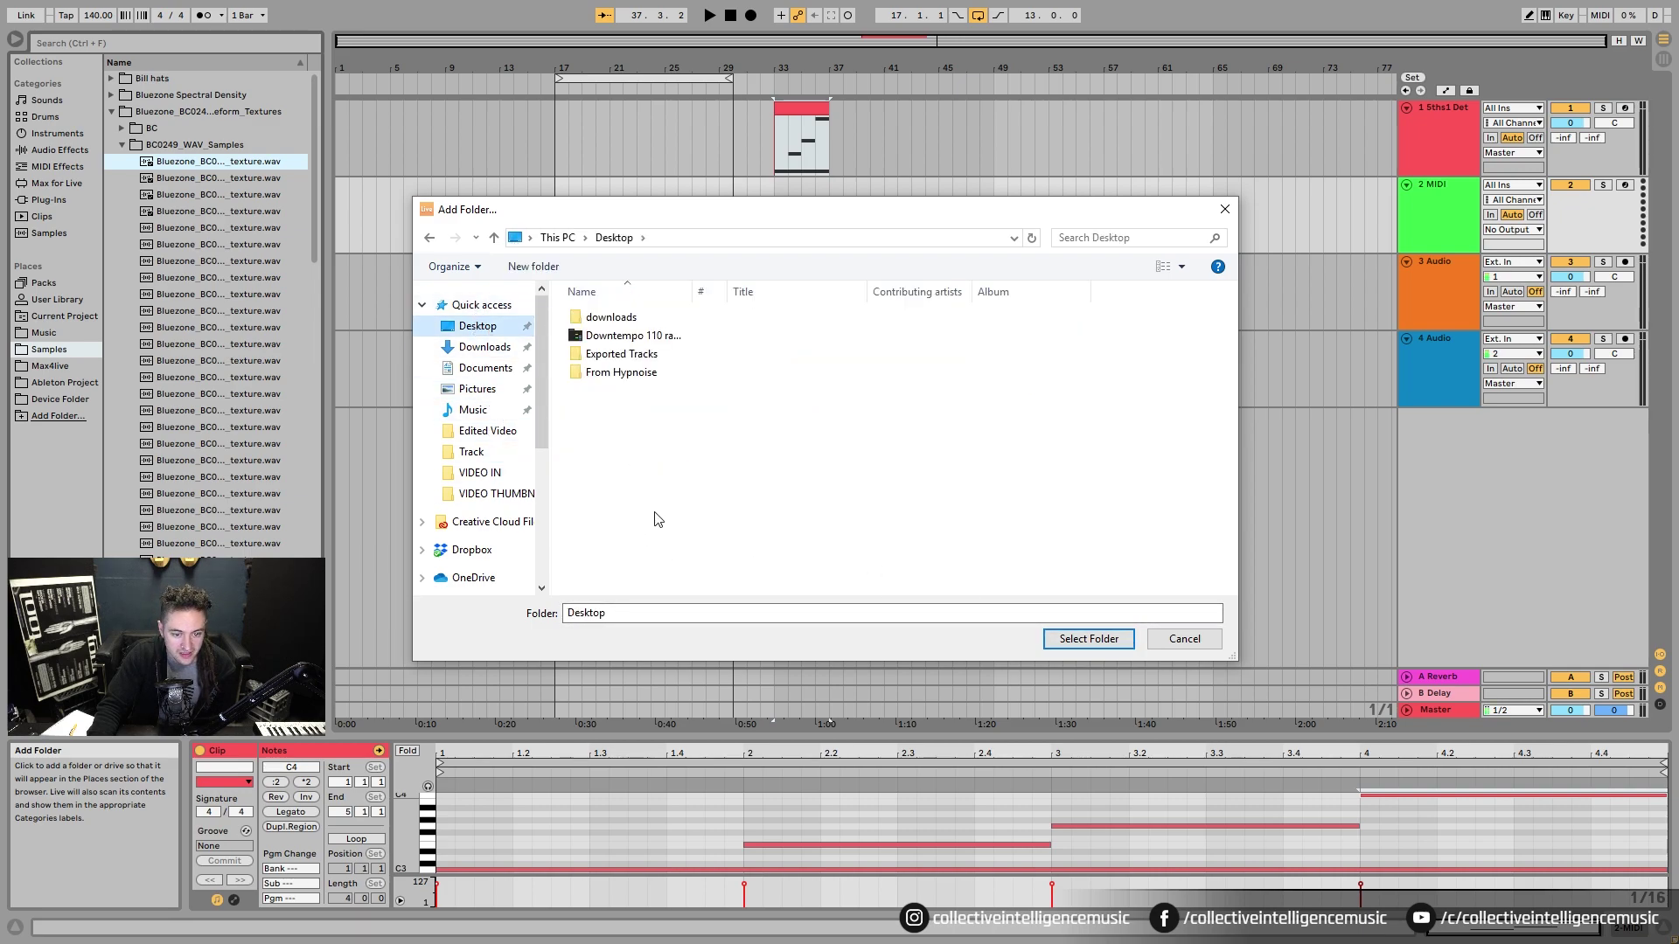
right_click(664, 469)
mouse_move(800, 636)
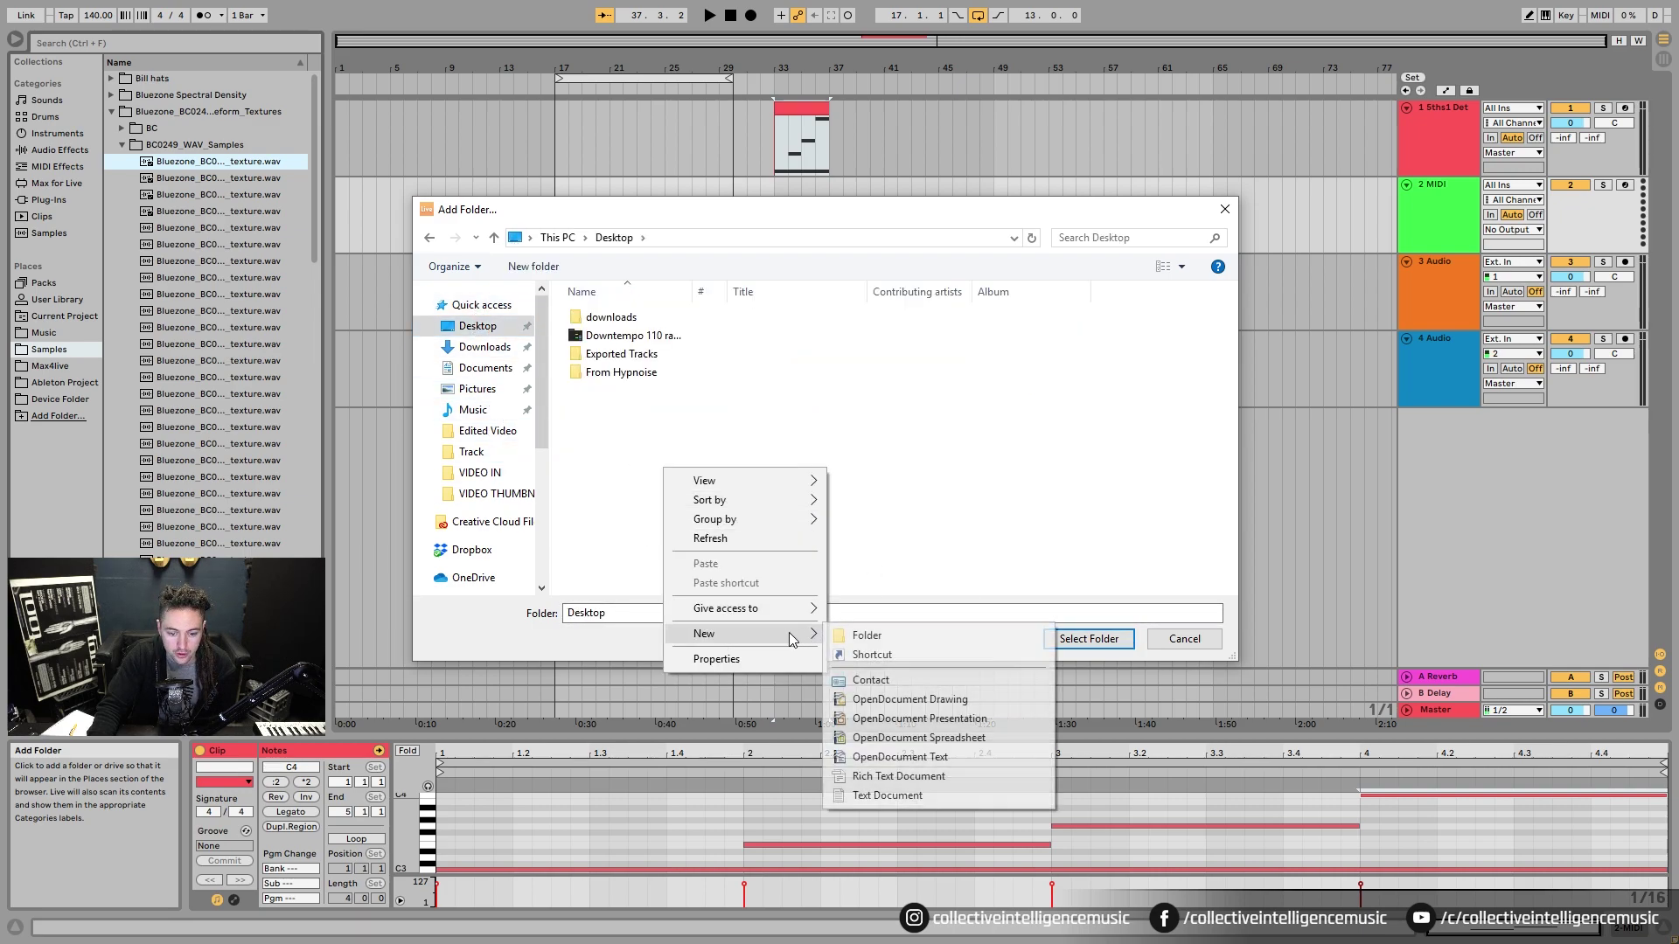
left_click(870, 636)
type("Samples")
key("Return")
left_click(1089, 638)
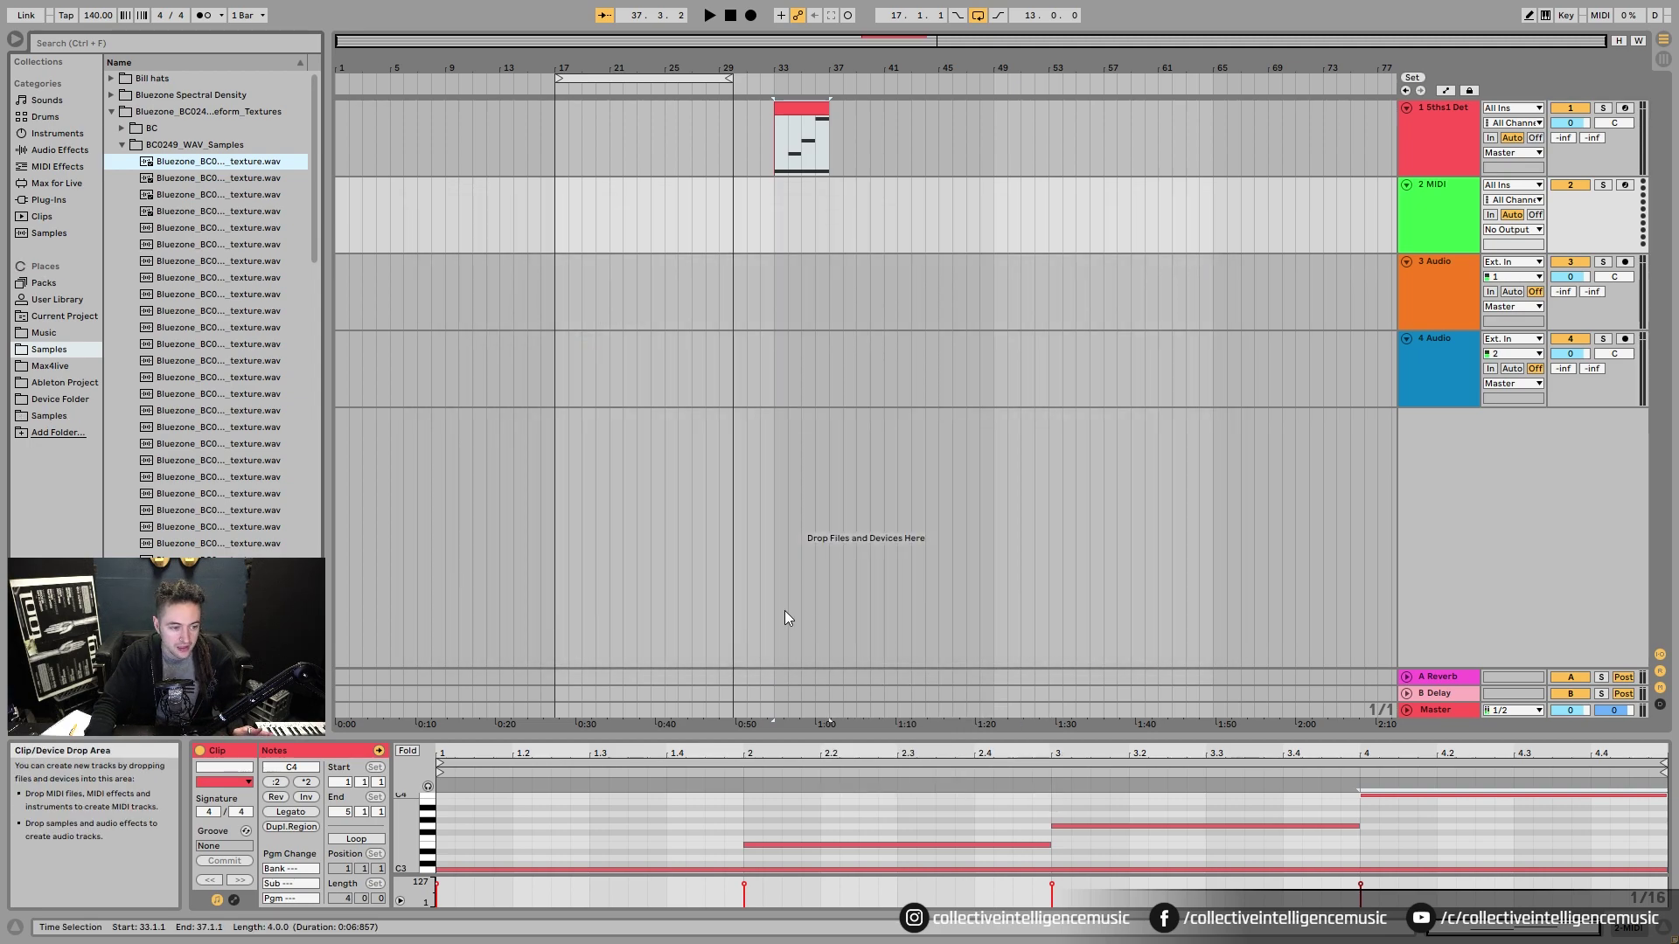
left_click(55, 416)
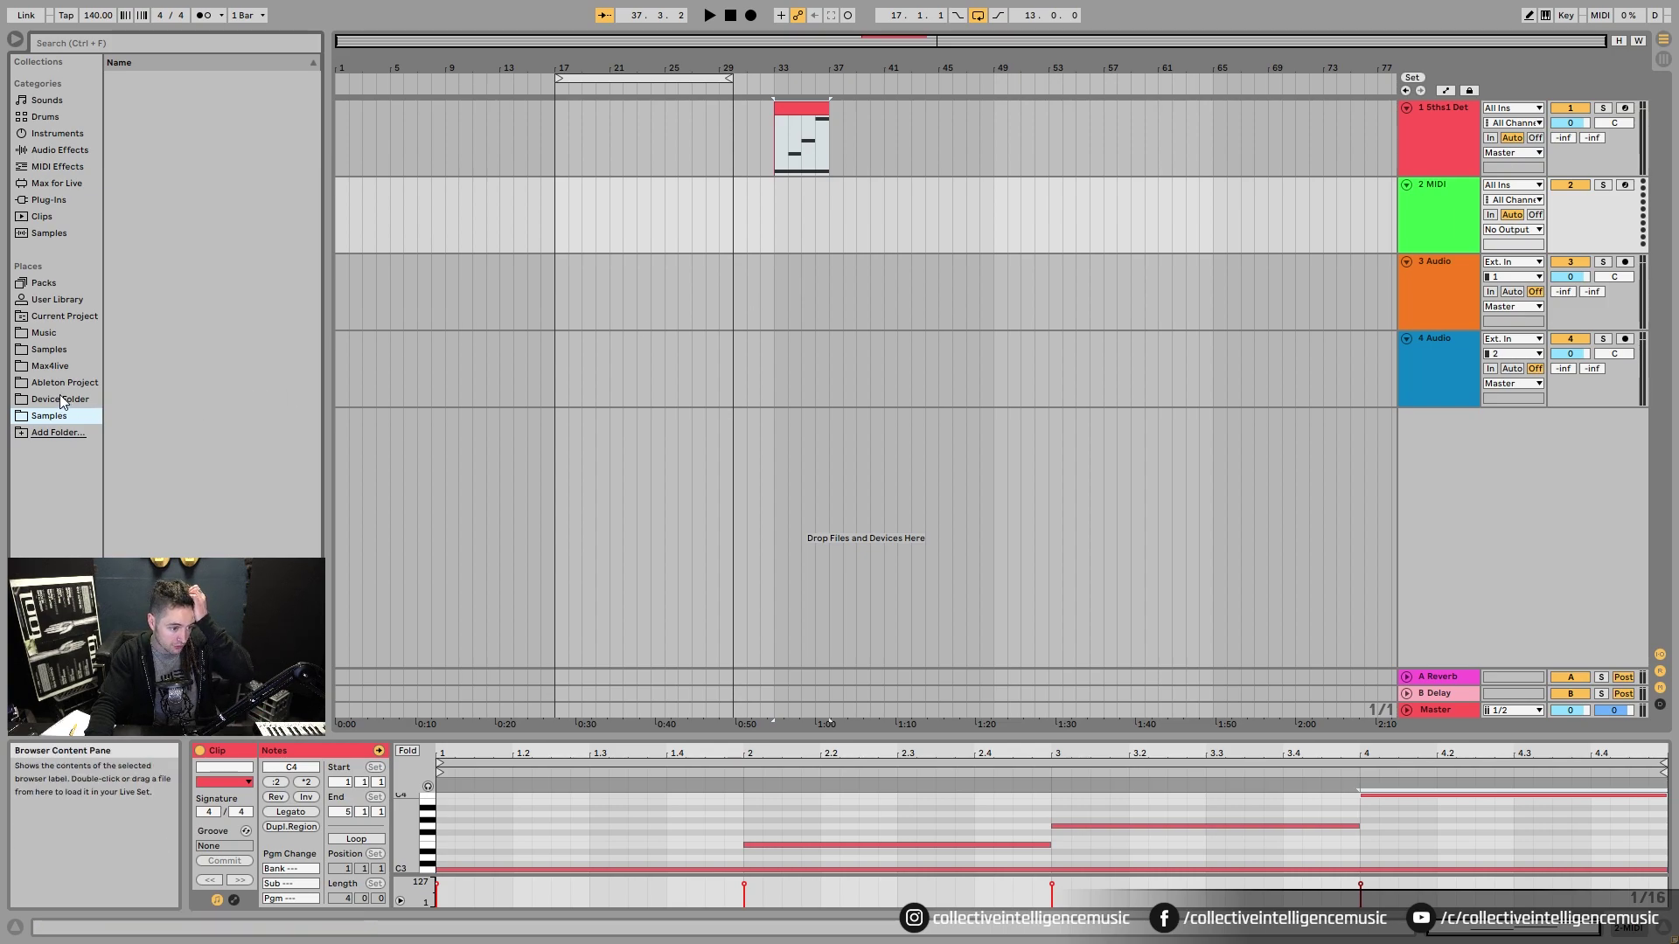
- Place the first BC0249_WAV_Samples texture on the fourth track at bar 49 and play it from there
left_click(51, 350)
left_click_drag(168, 168, 1003, 381)
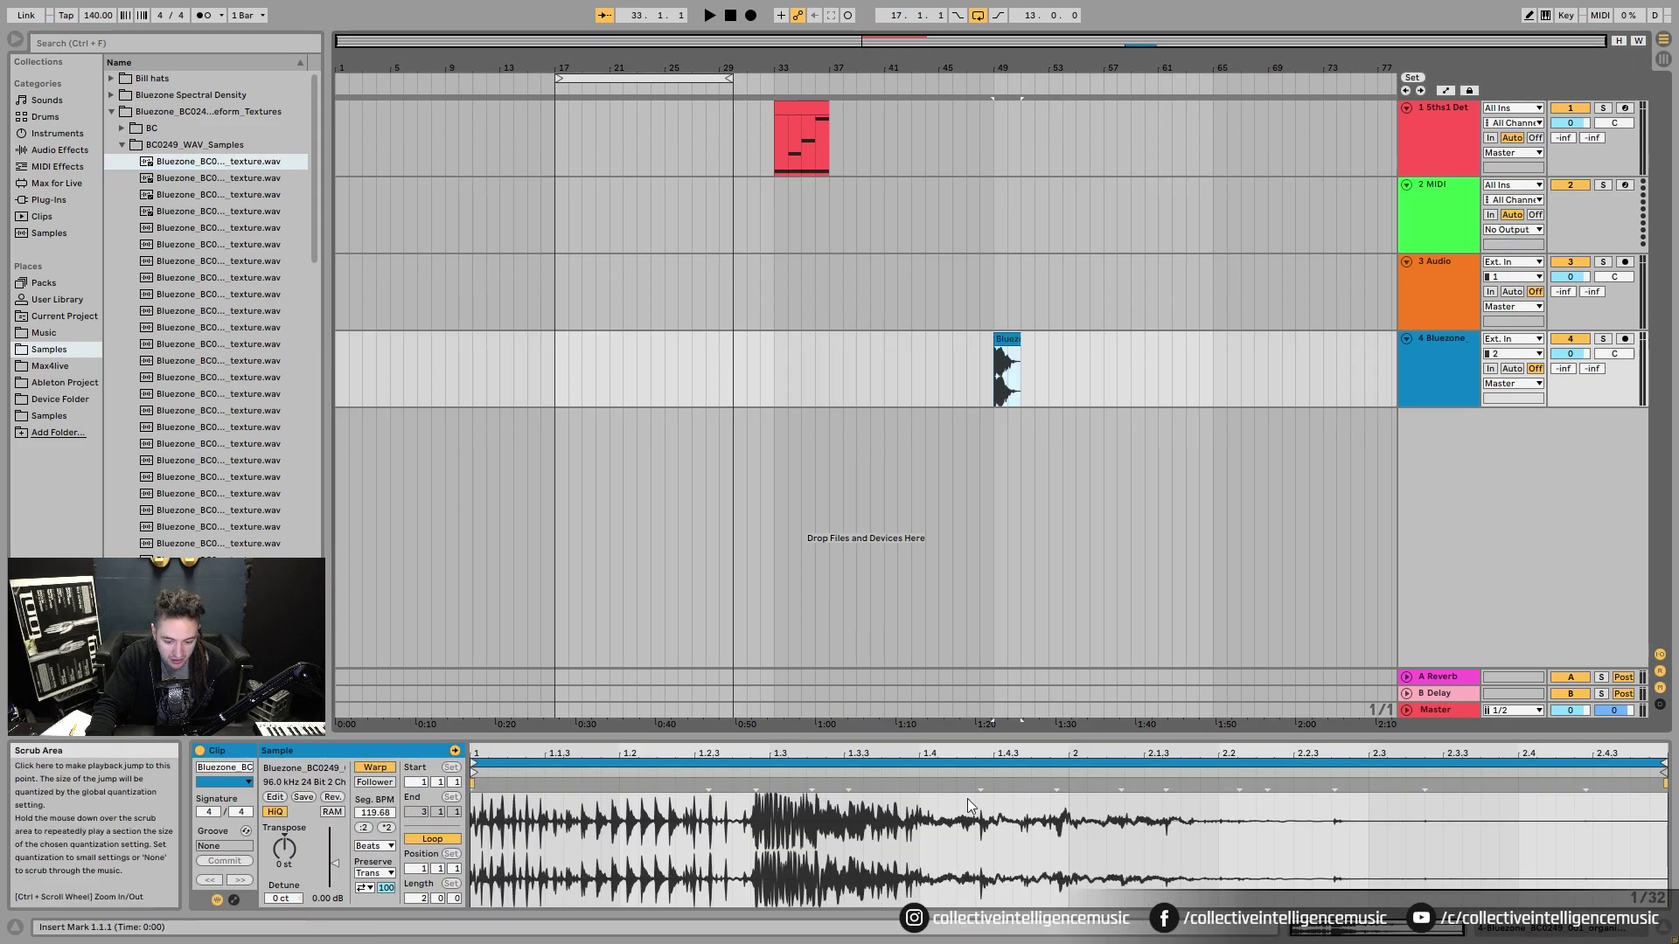
left_click(989, 334)
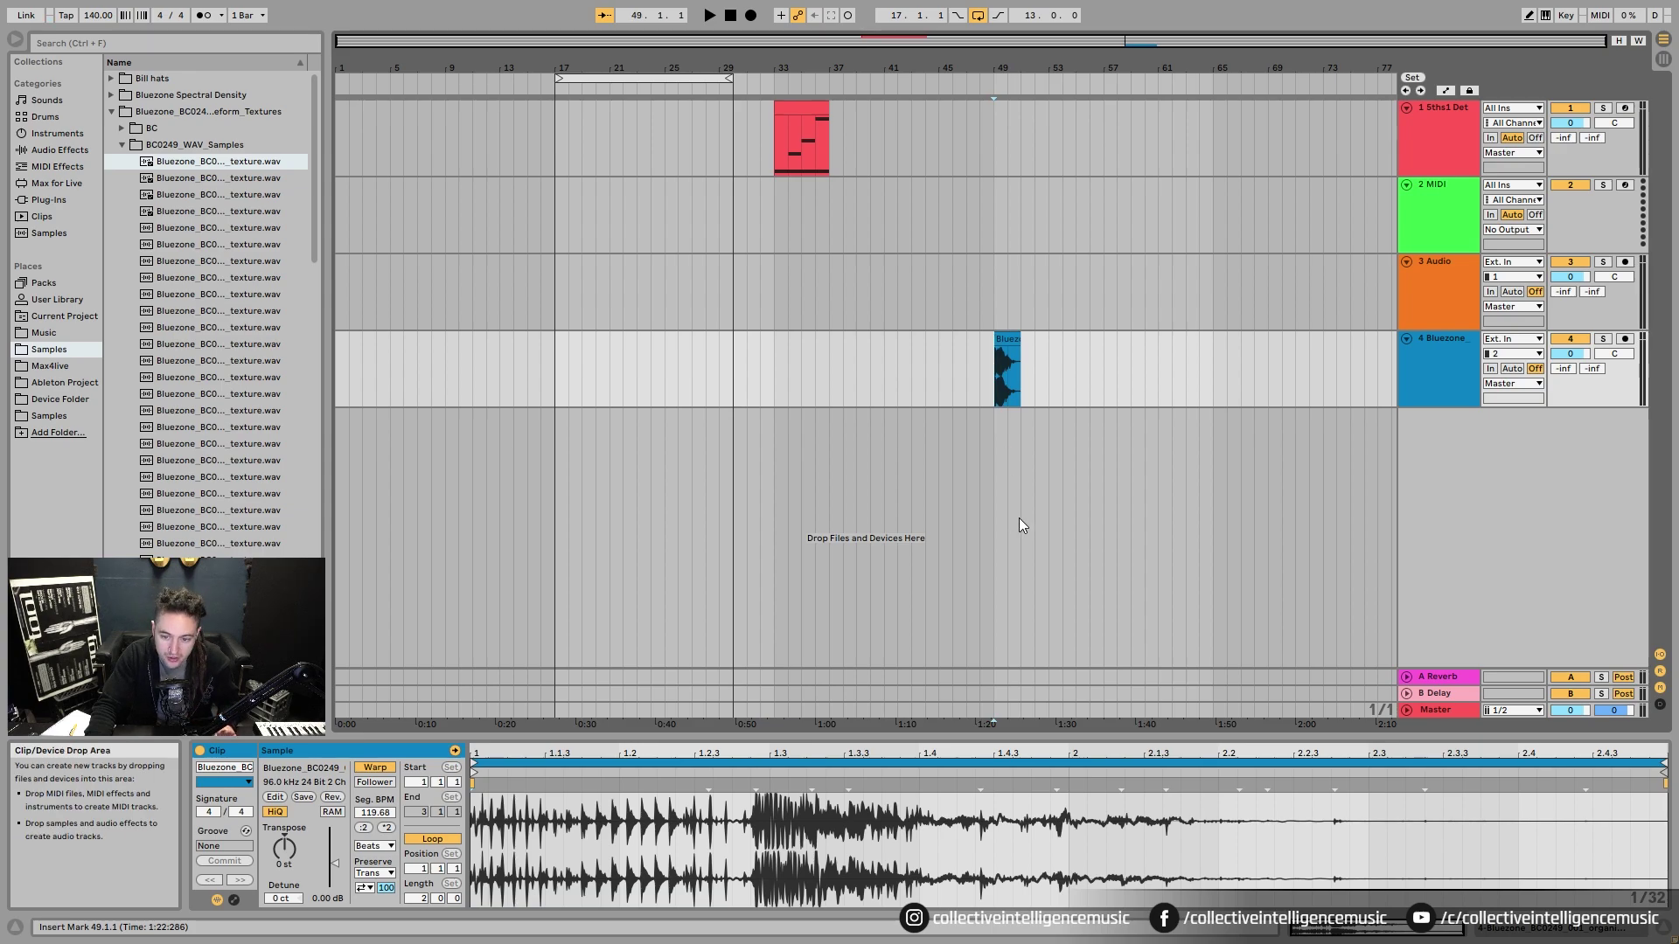
key("space")
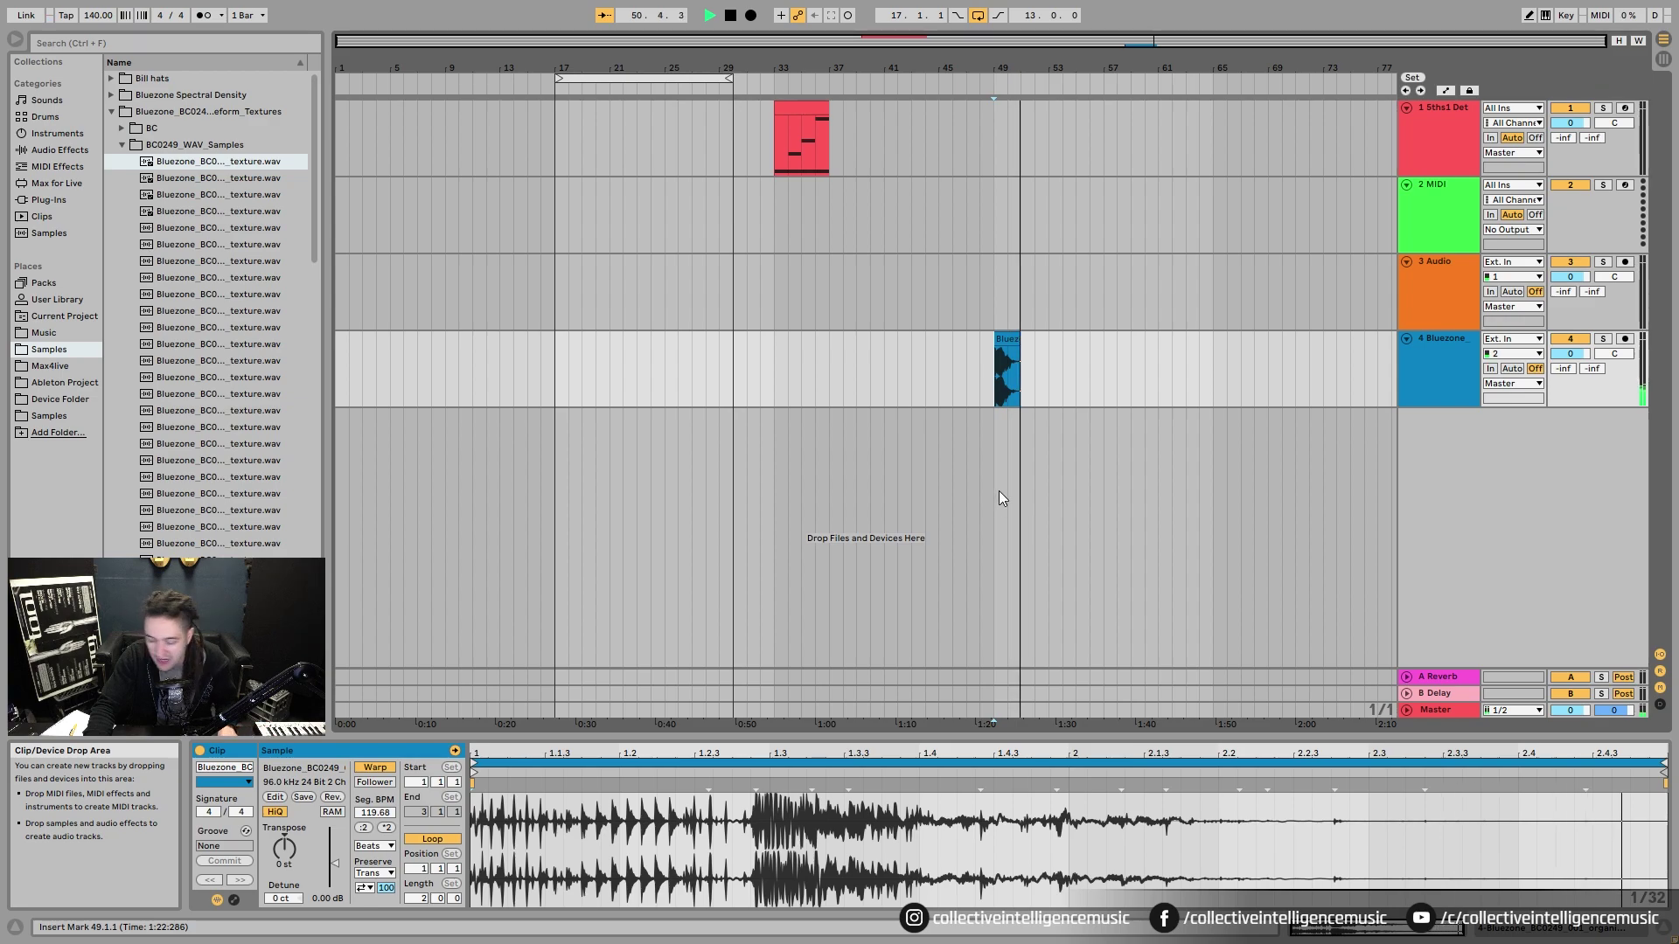
key("space")
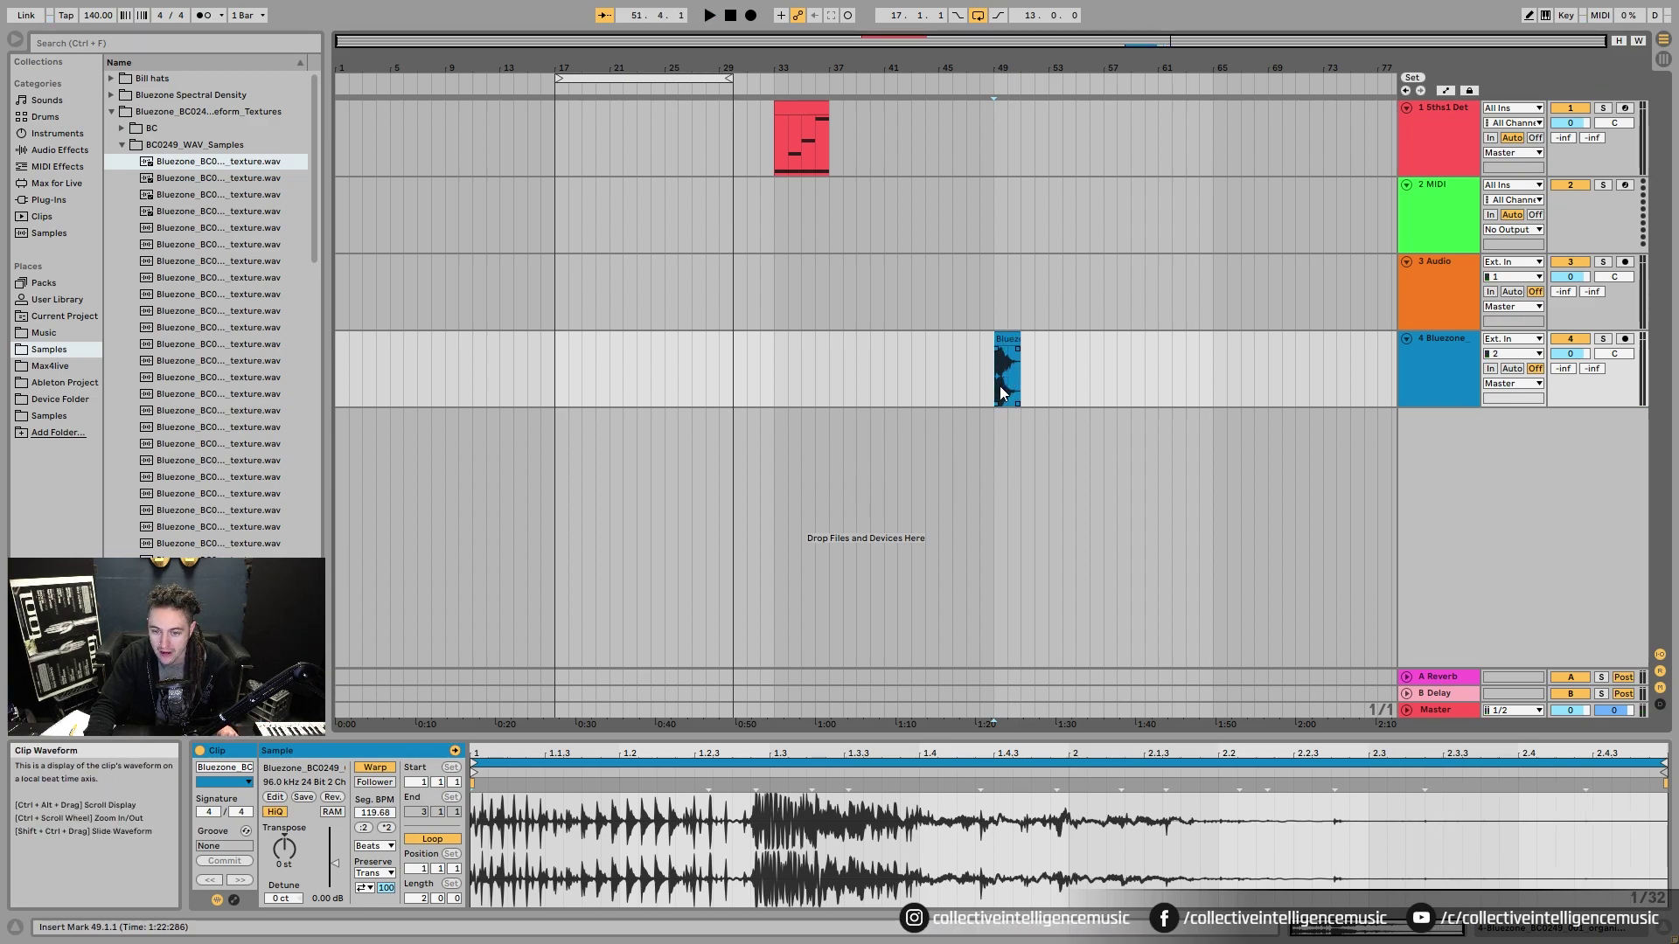
- Move the texture clip to bar 33 and place a copy of it at bar 37 on the same track
left_click(1008, 340)
left_click_drag(1008, 341, 797, 369)
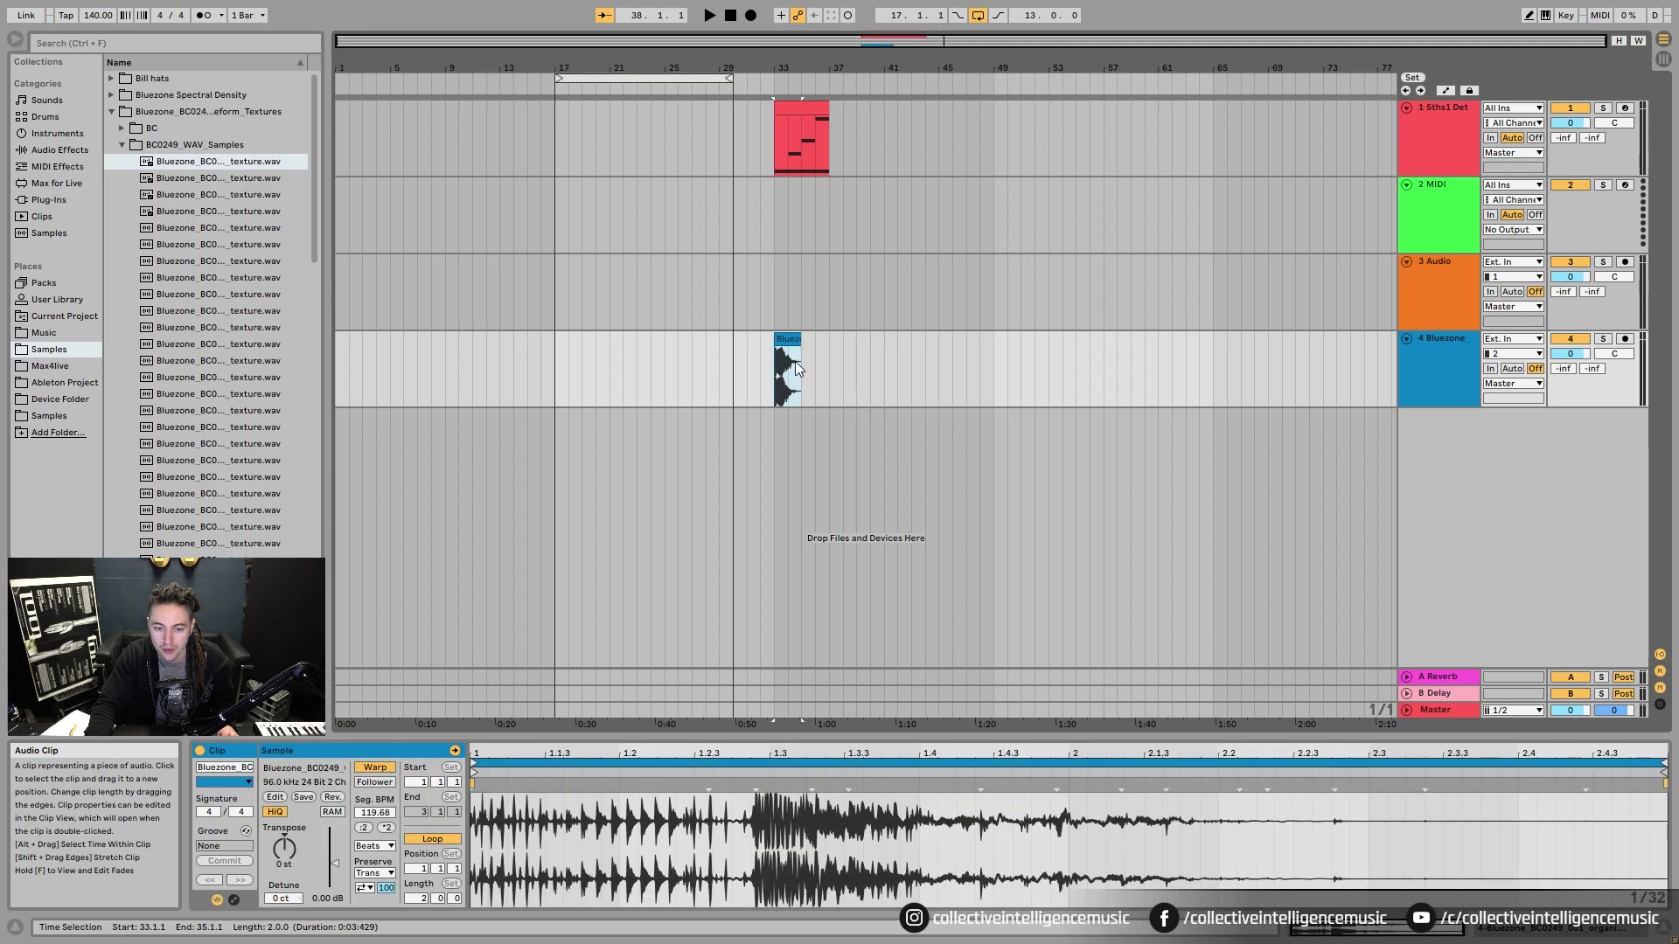
left_click(828, 348)
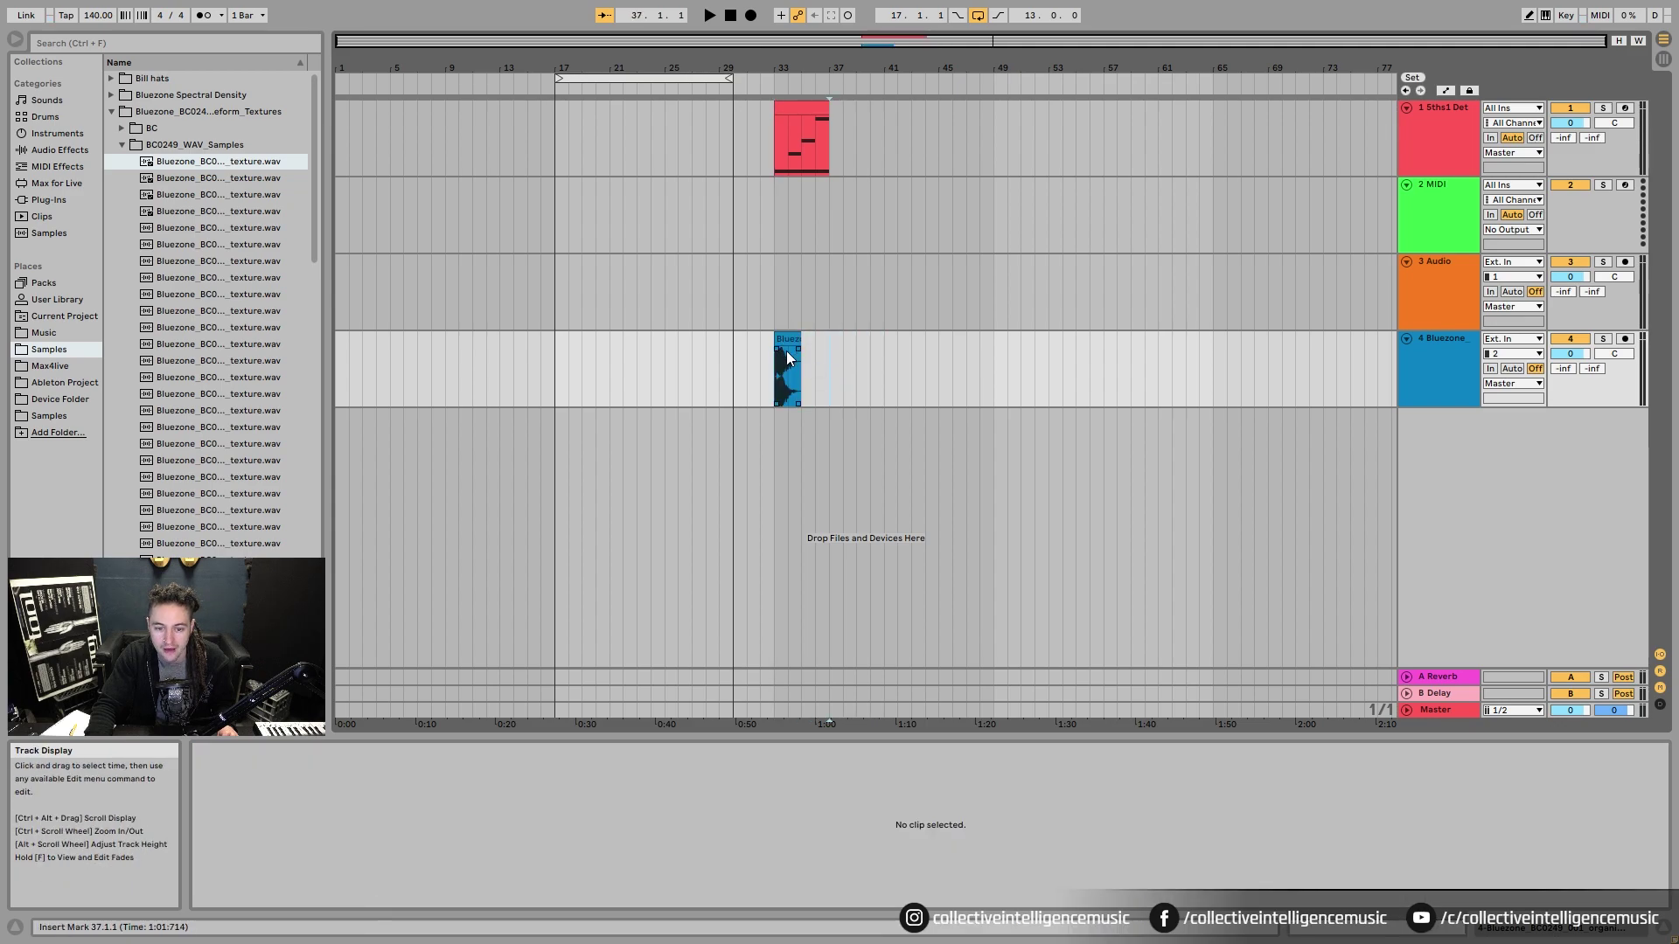
left_click(786, 341)
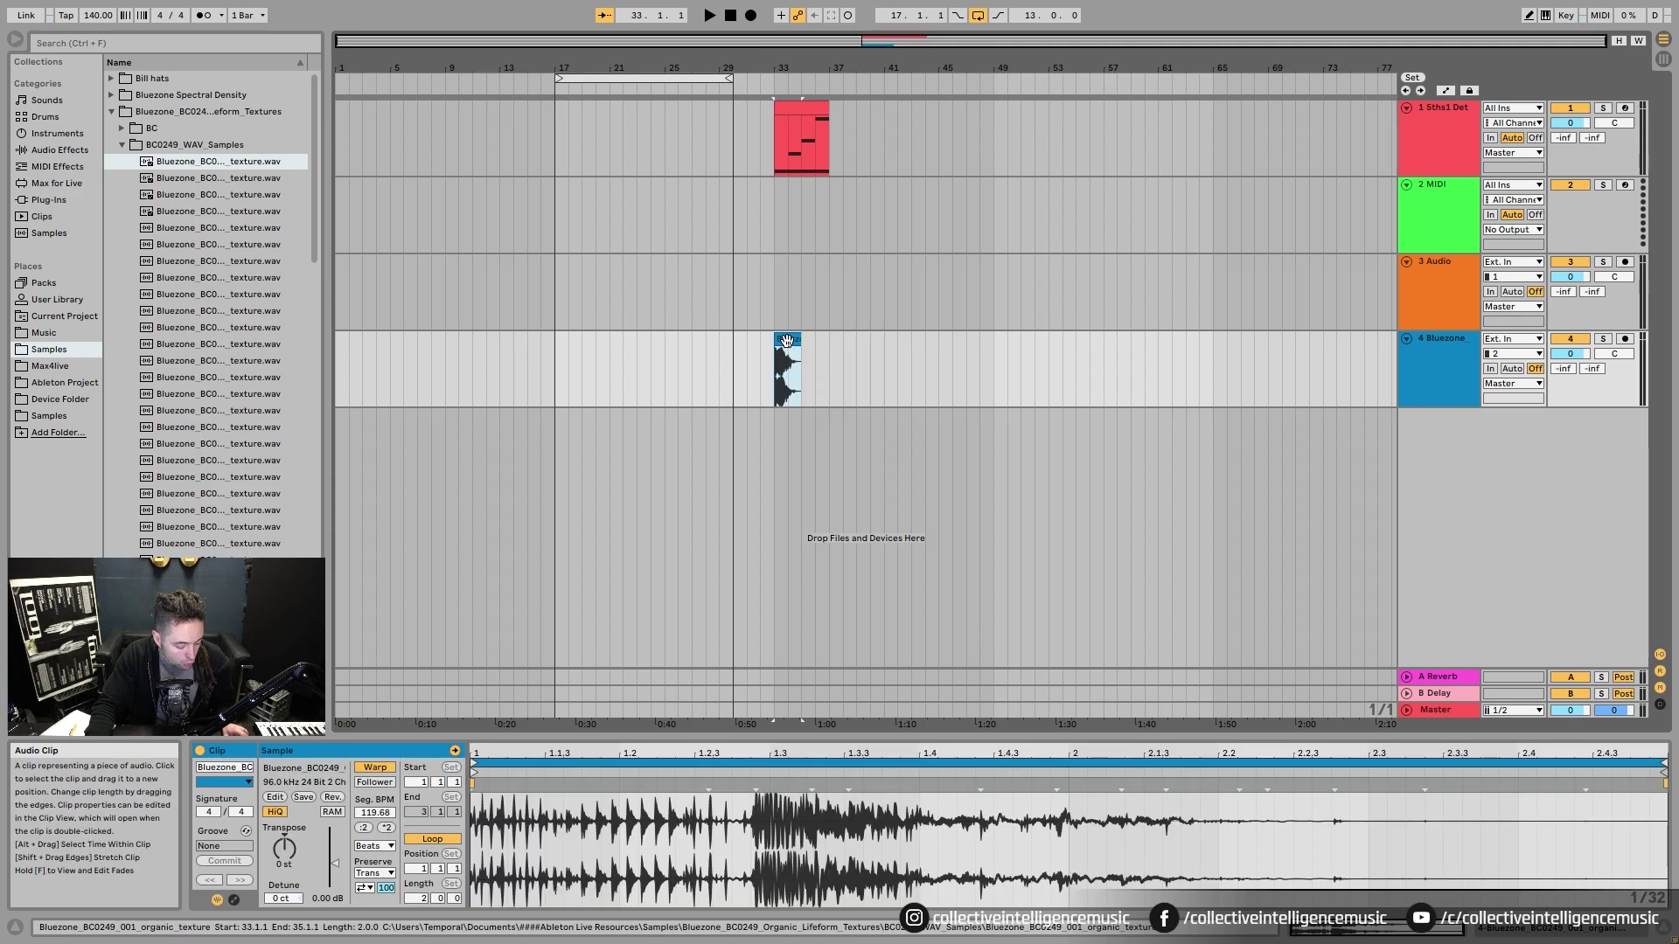
left_click_drag(786, 341, 846, 364)
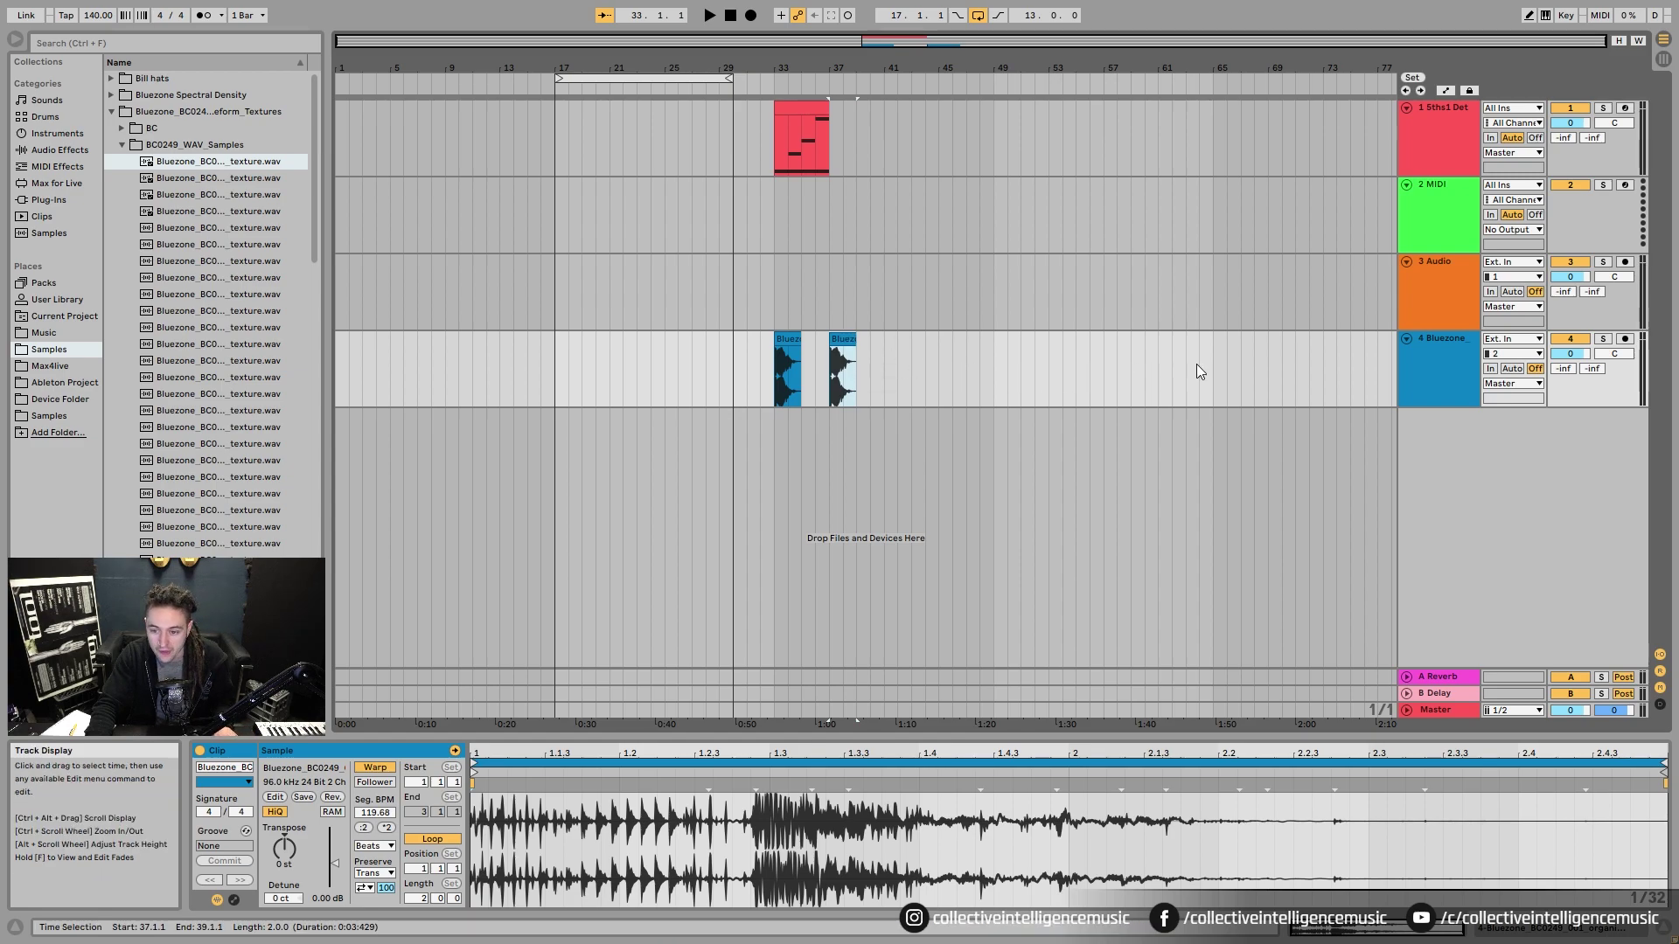
- Paste the texture clip at bar 49 on the fourth track and duplicate it once
left_click(995, 369)
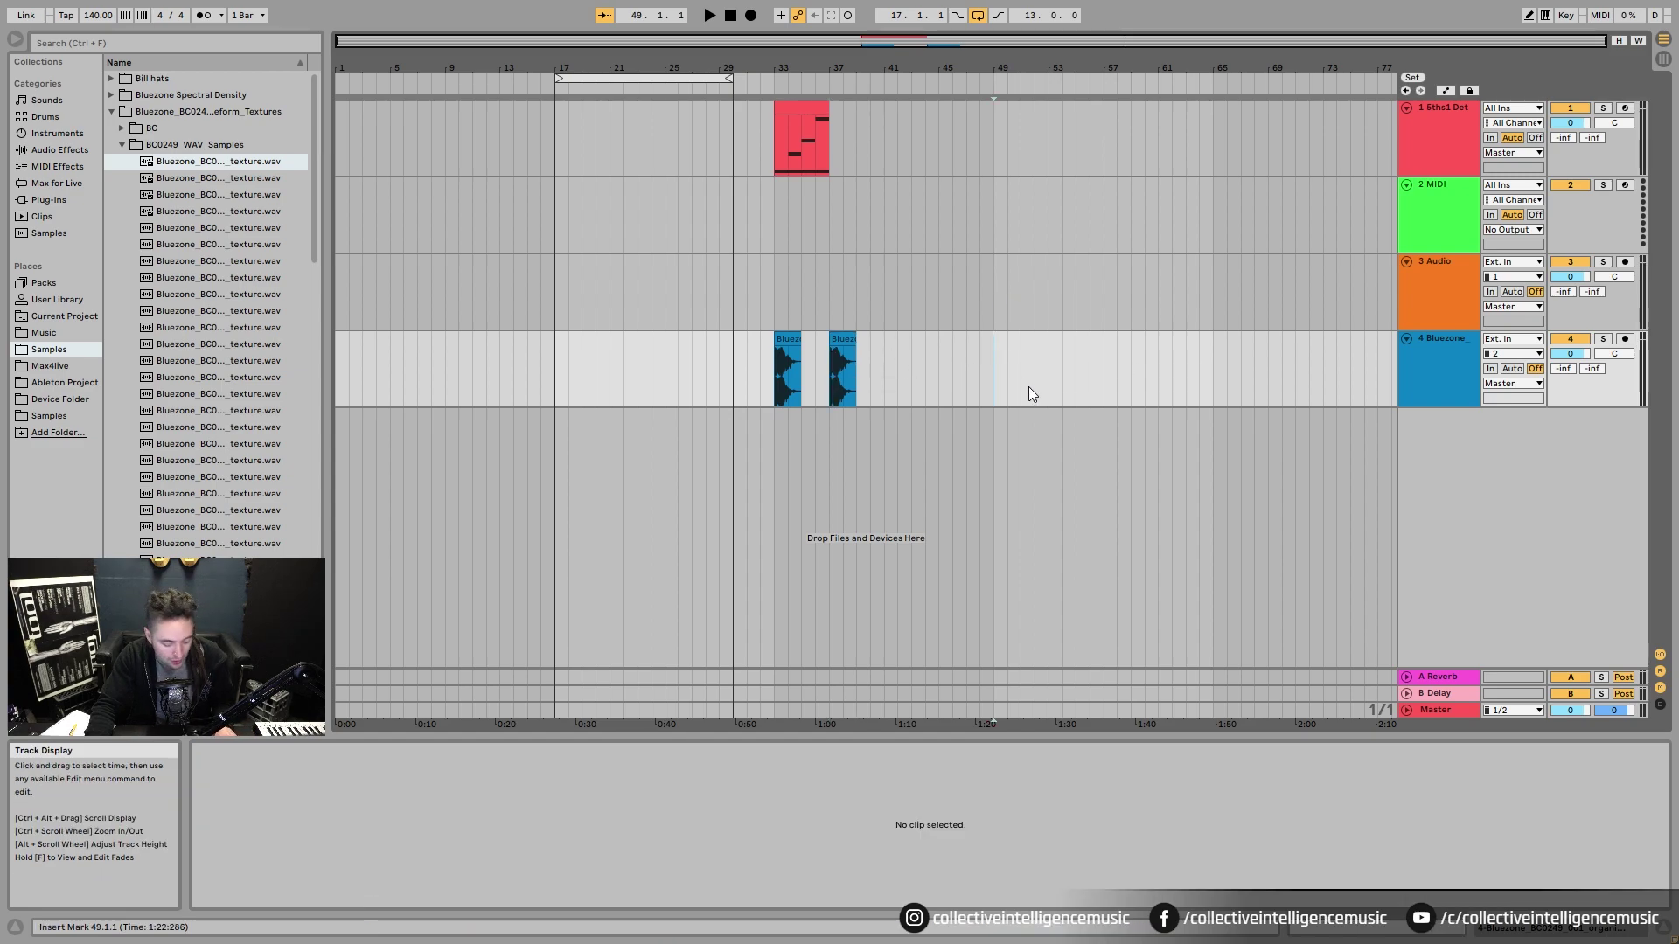
key("ctrl+v")
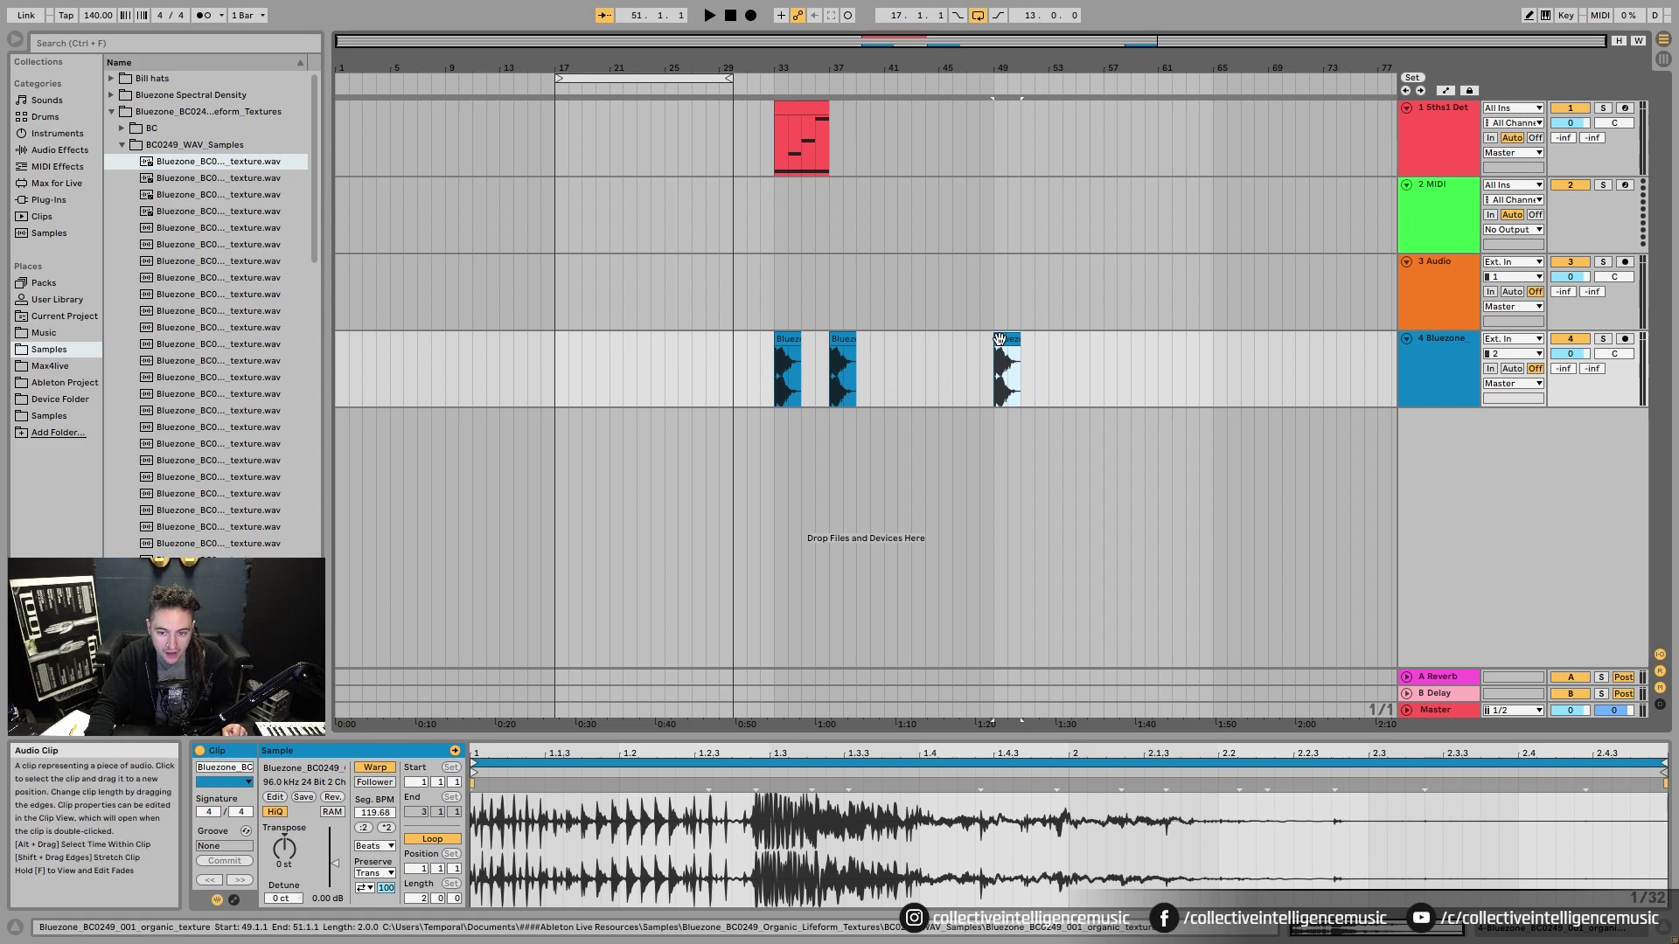
key("ctrl+d")
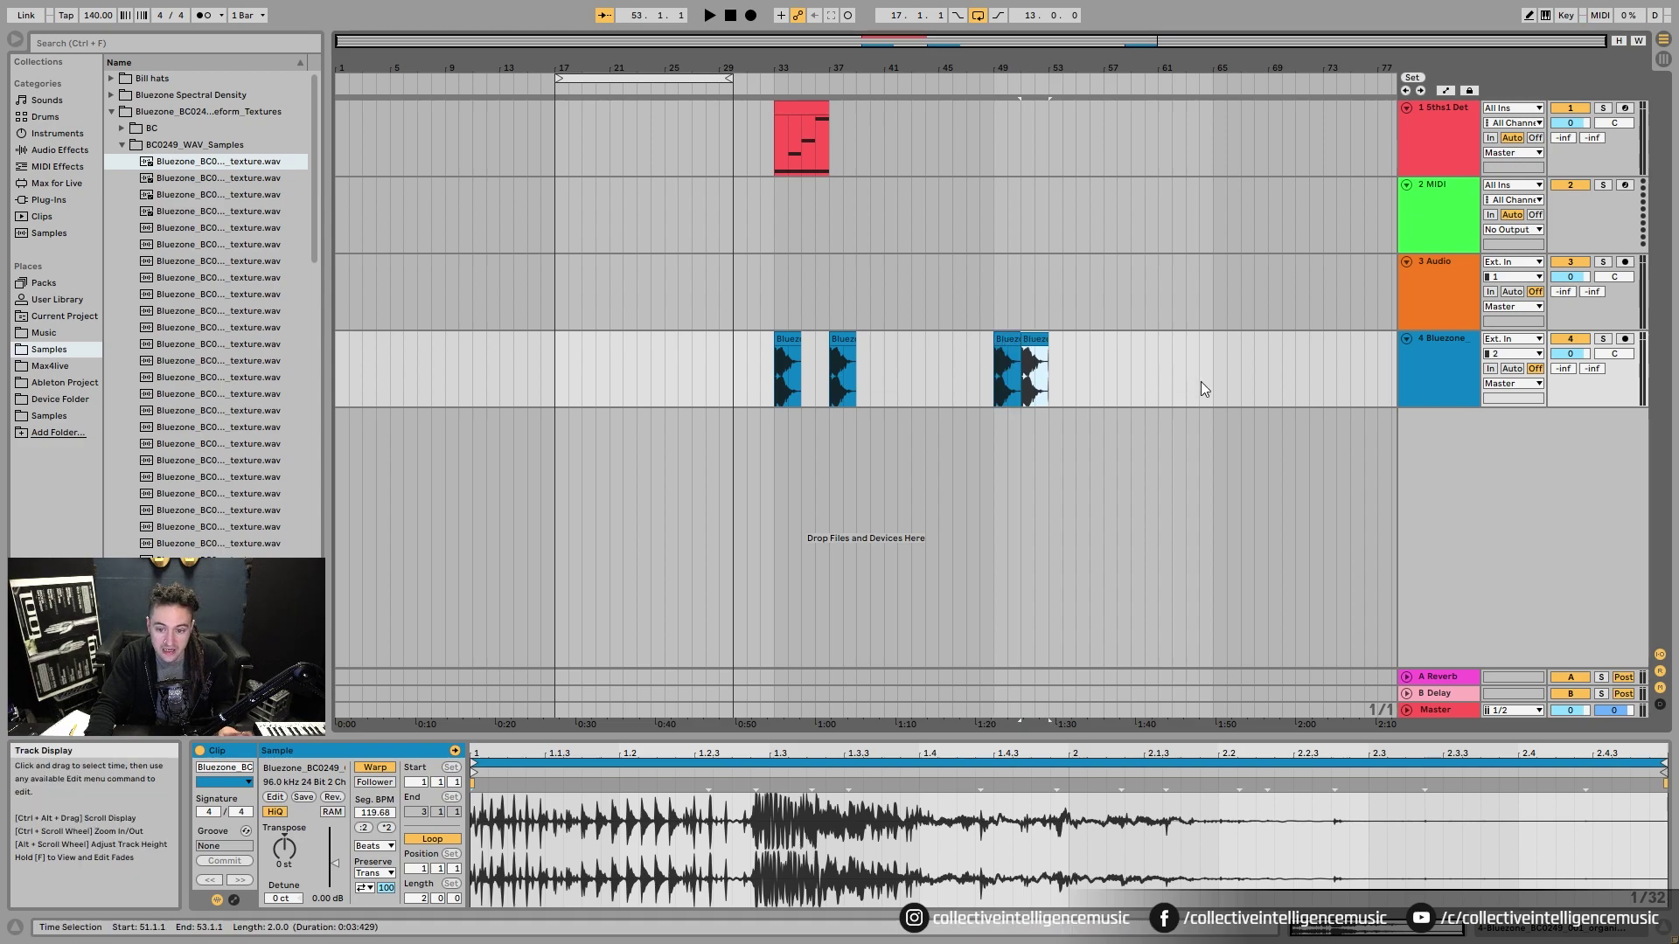
- Duplicate the texture clip at bar 49 repeatedly until the row of copies reaches bar 69
left_click(1007, 340)
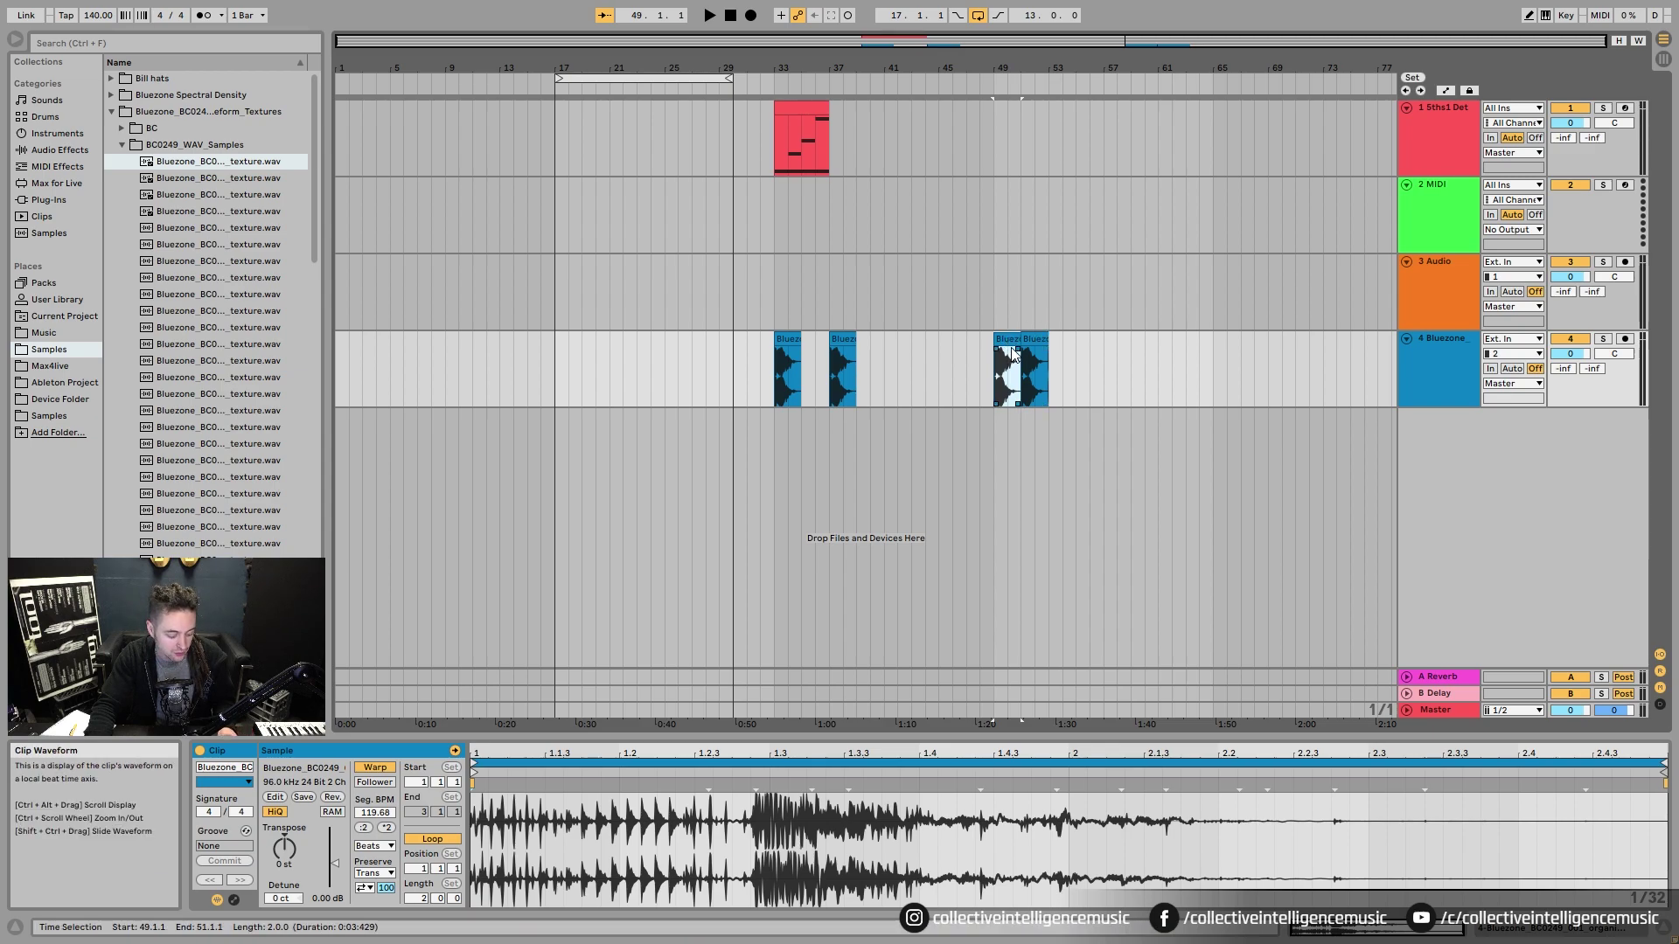
key("ctrl+d")
key("ctrl+d")
key("ctrl+d")
key("ctrl+d")
key("ctrl+d")
key("ctrl+d")
key("ctrl+d")
key("ctrl+d")
key("ctrl+d")
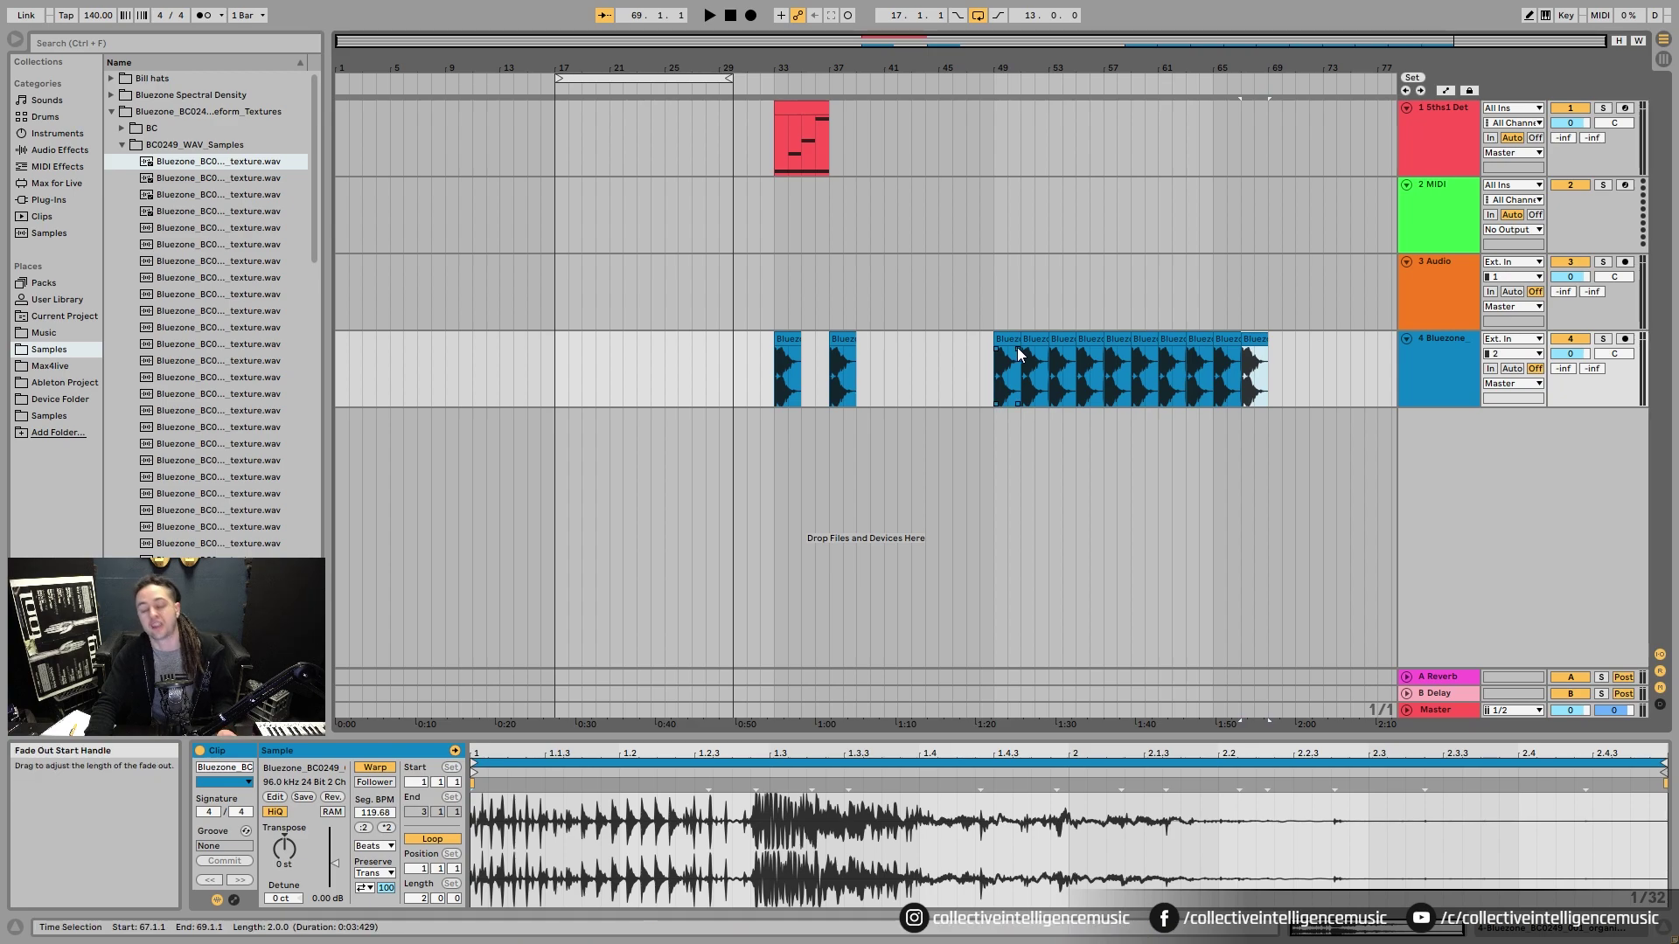
- Undo all the duplications and the paste at bar 49, keeping only the clips at bars 33 and 37
key("ctrl+z")
key("ctrl+z")
key("ctrl+z")
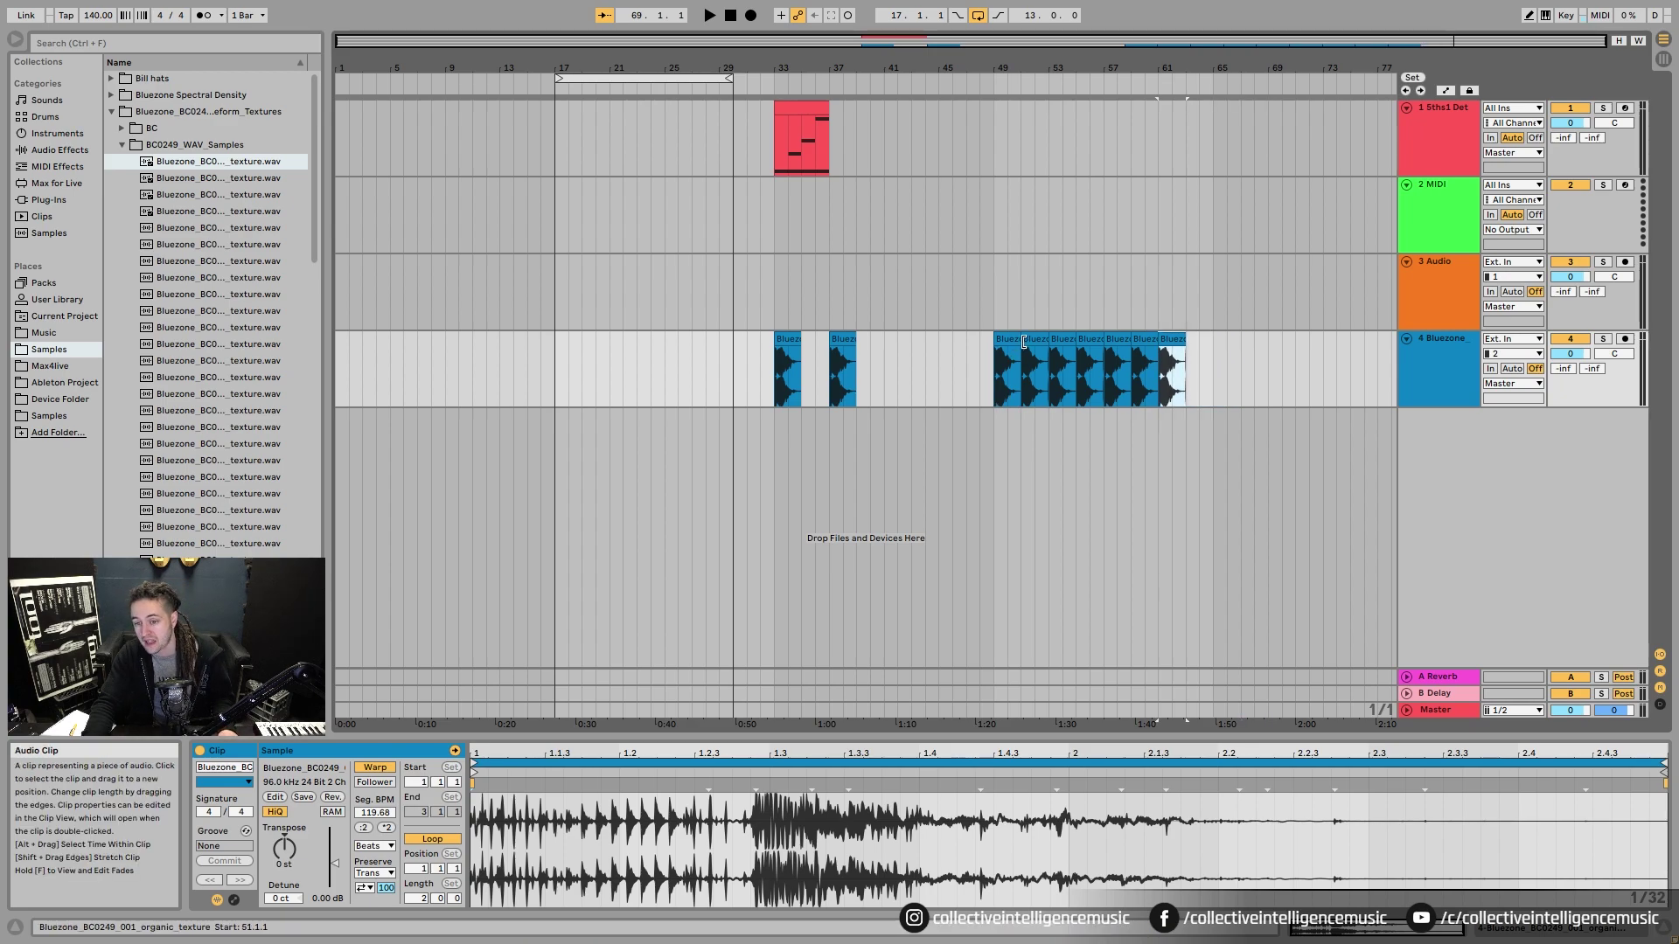
key("ctrl+z")
key("ctrl+z")
key("ctrl+z")
key("ctrl+z")
key("ctrl+z")
key("ctrl+z")
key("ctrl+z")
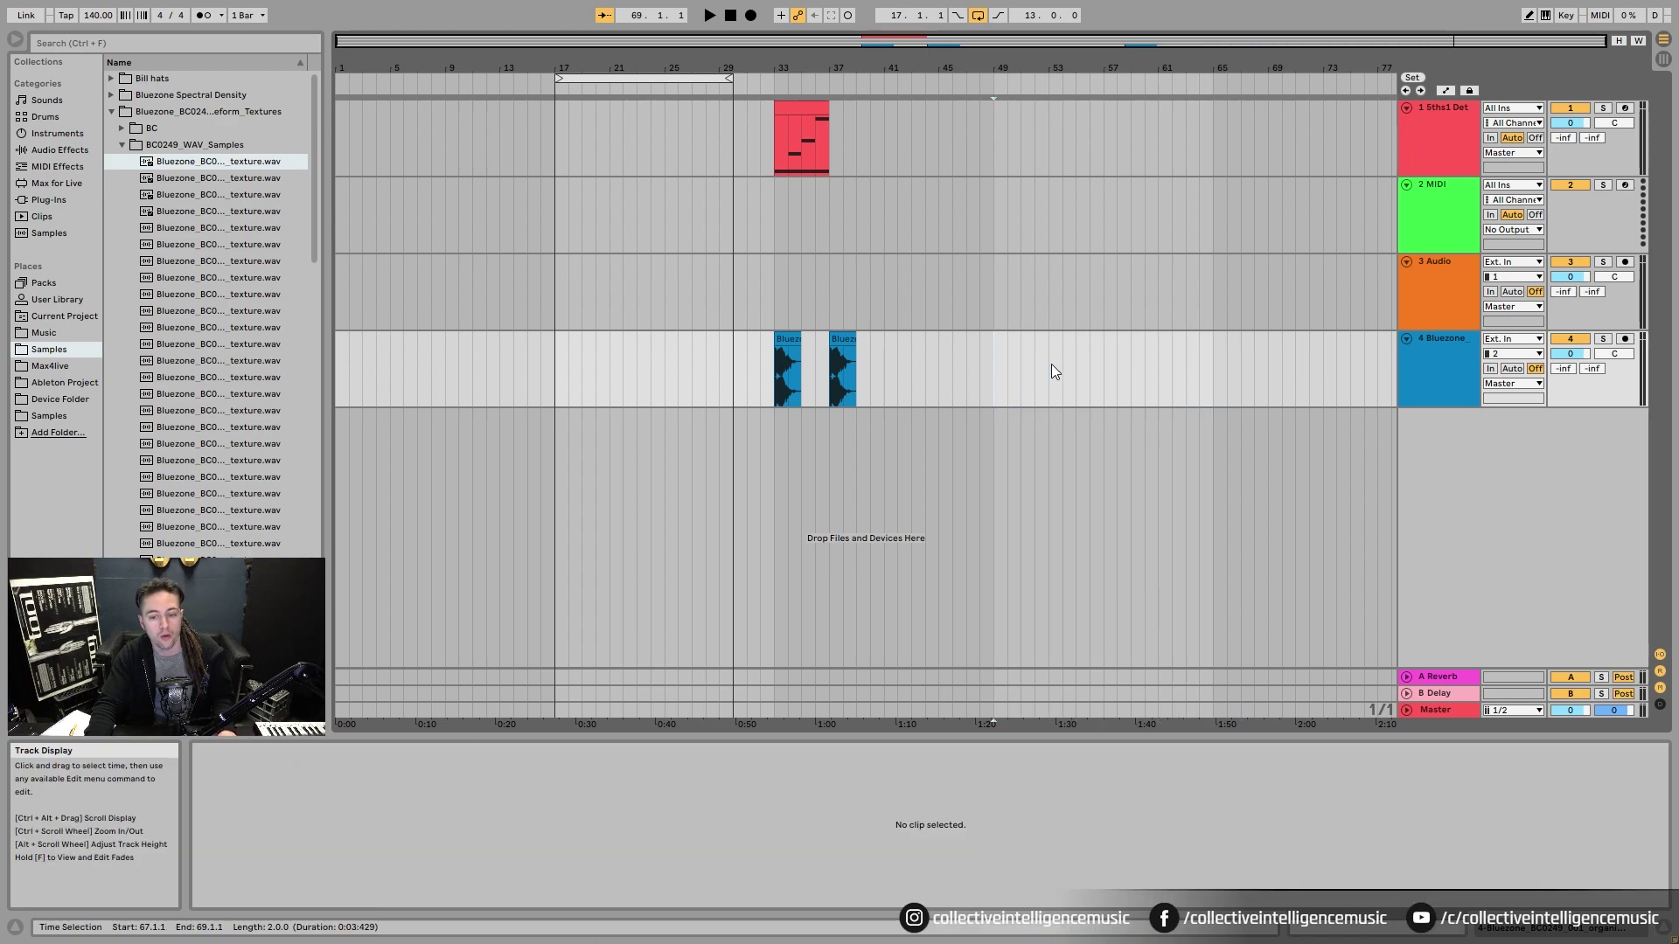
- Select the texture clip at bar 33 and zoom the arrangement in to it and back out several times
left_click(790, 341)
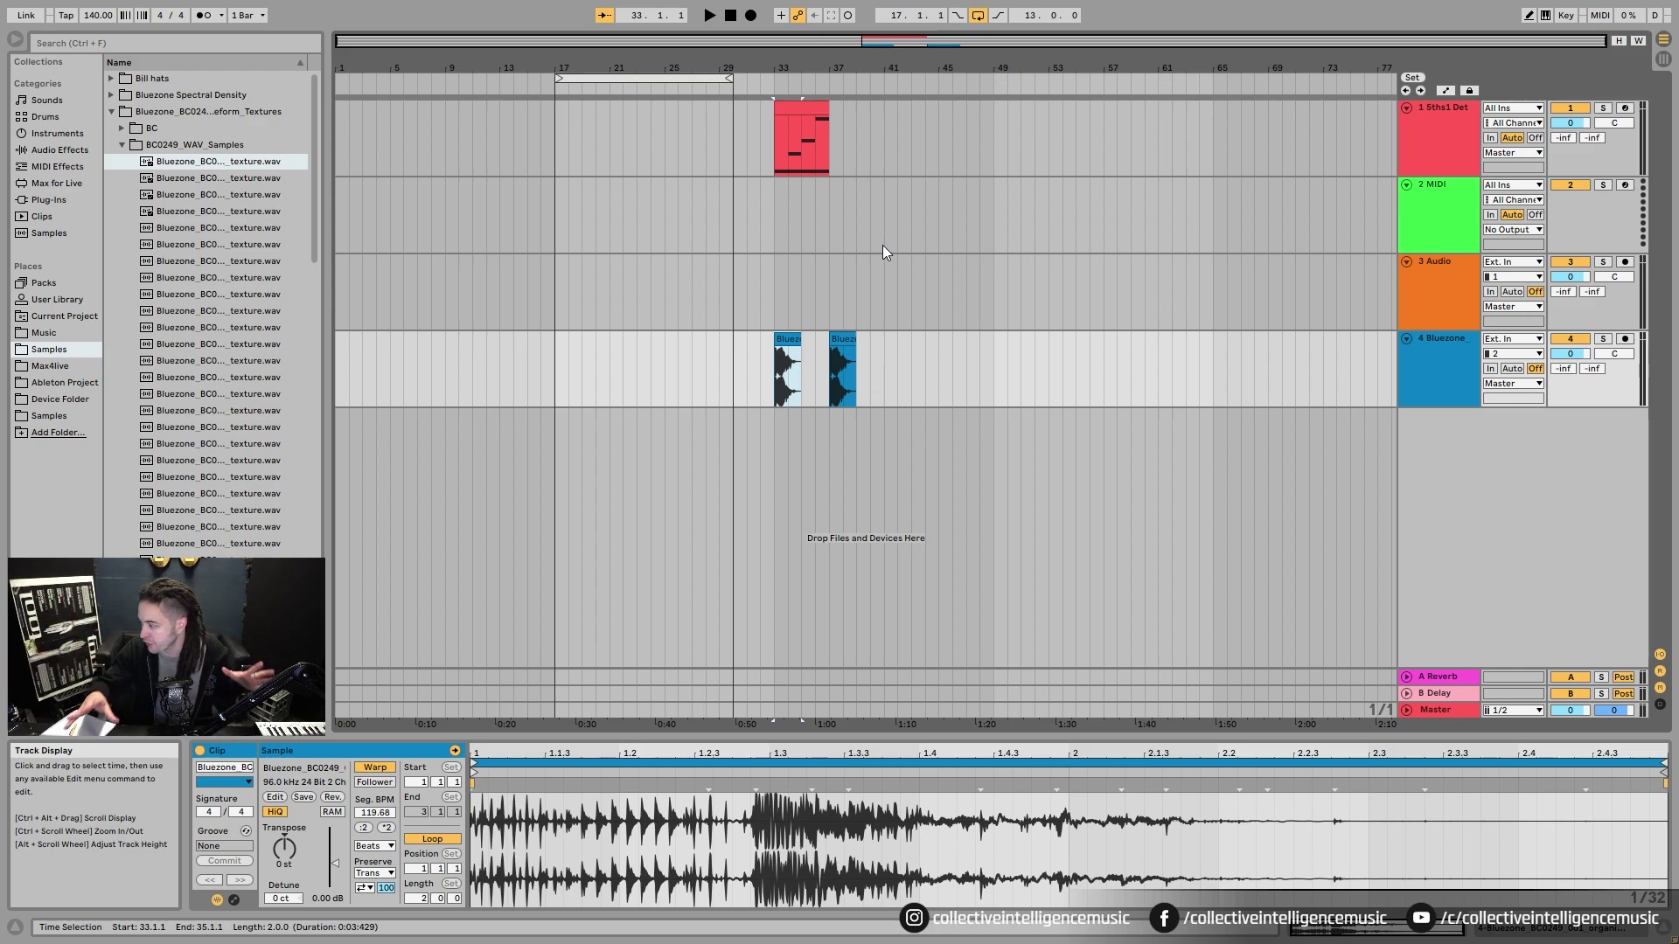
left_click(814, 400)
left_click(786, 356)
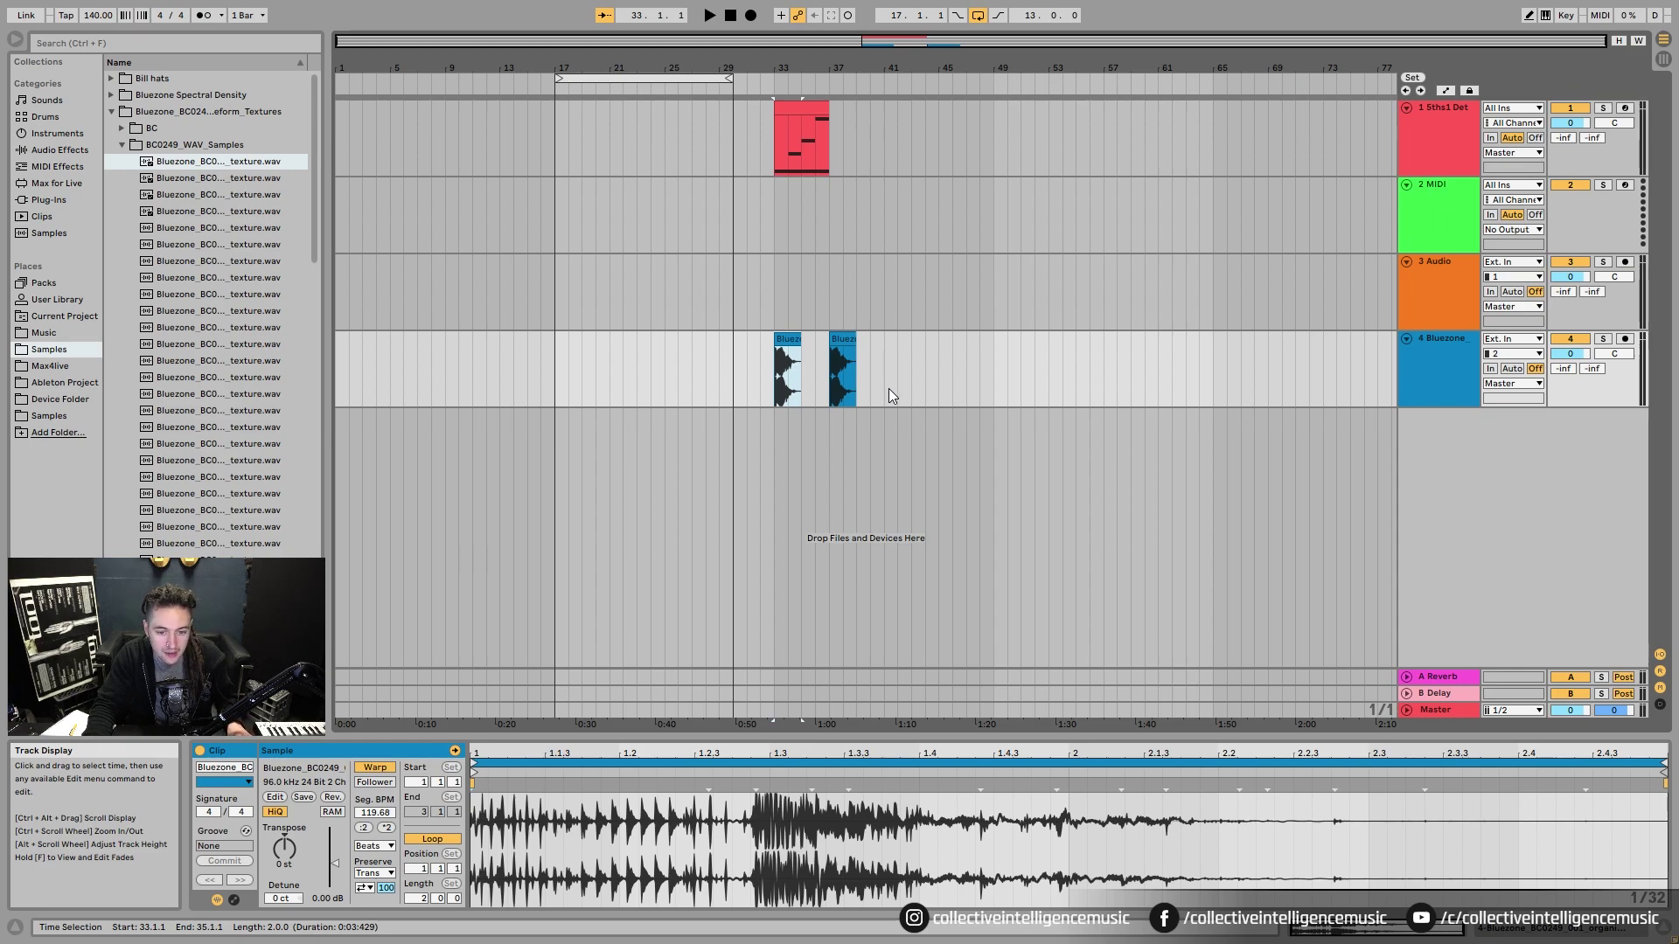
key("z")
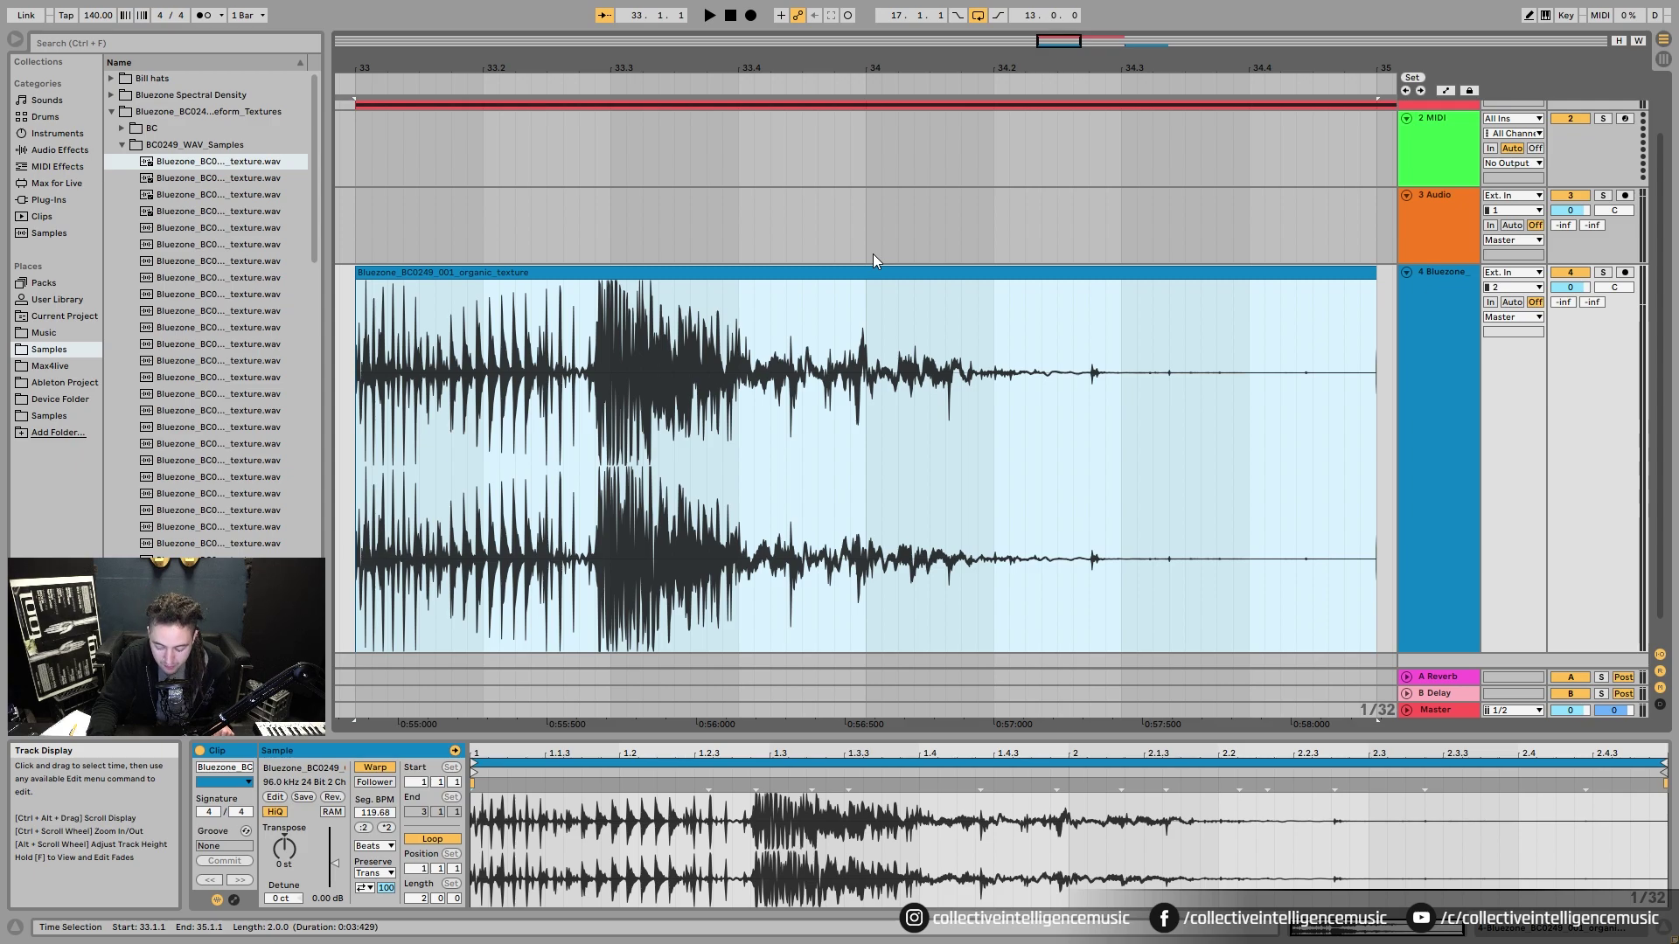
key("x")
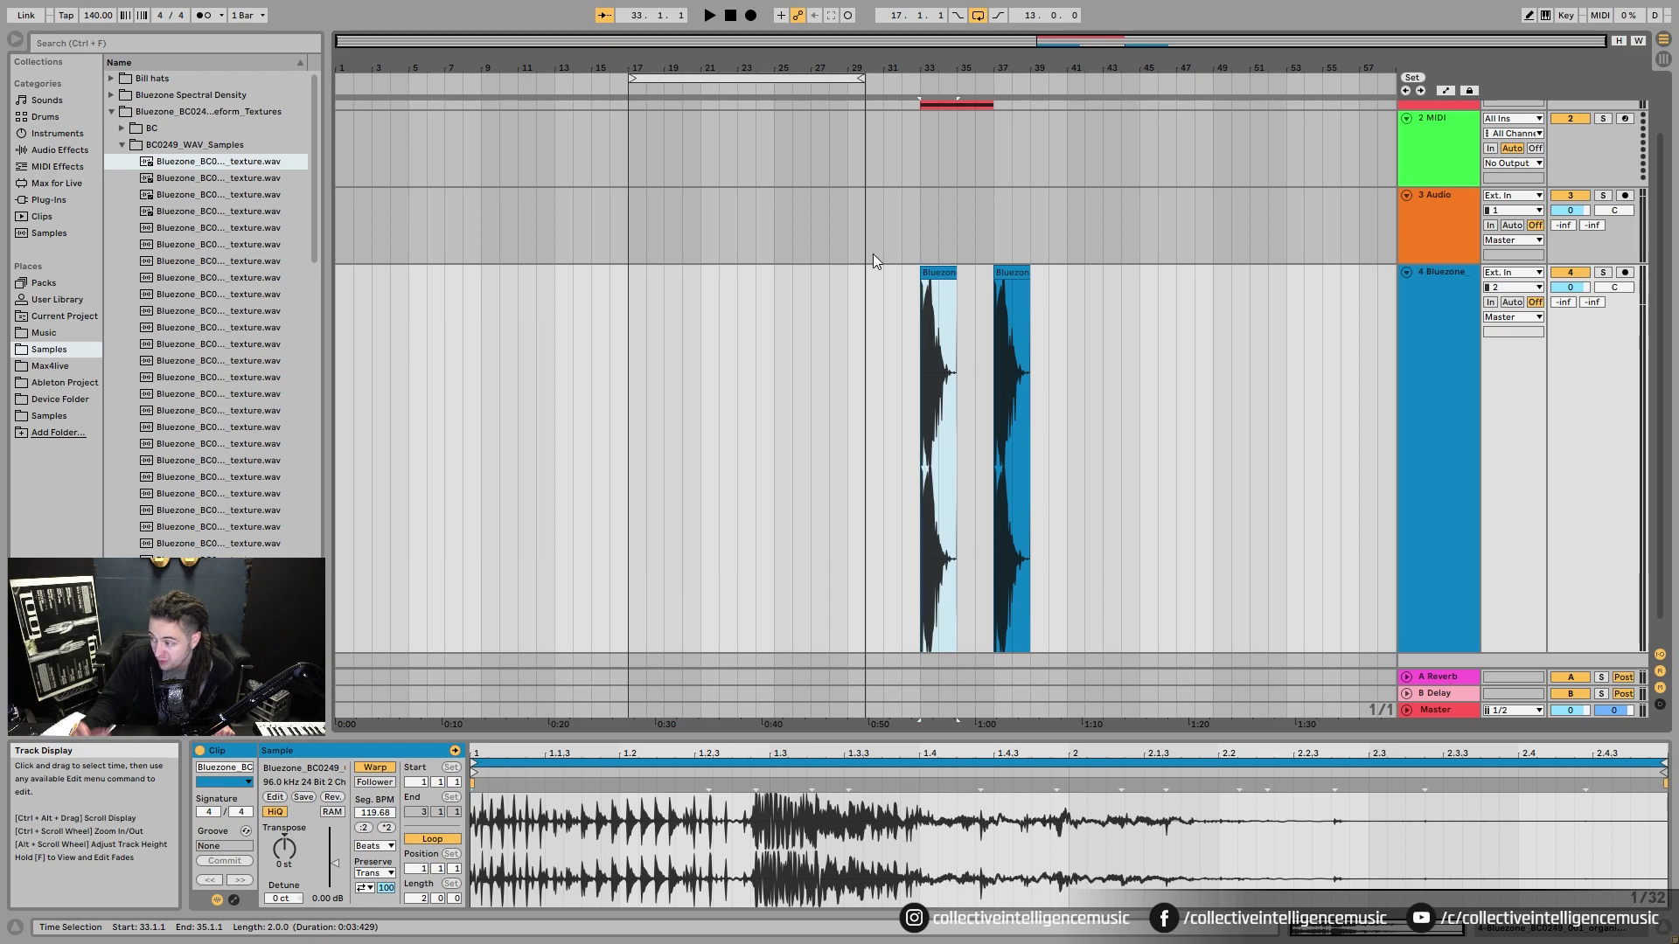
key("z")
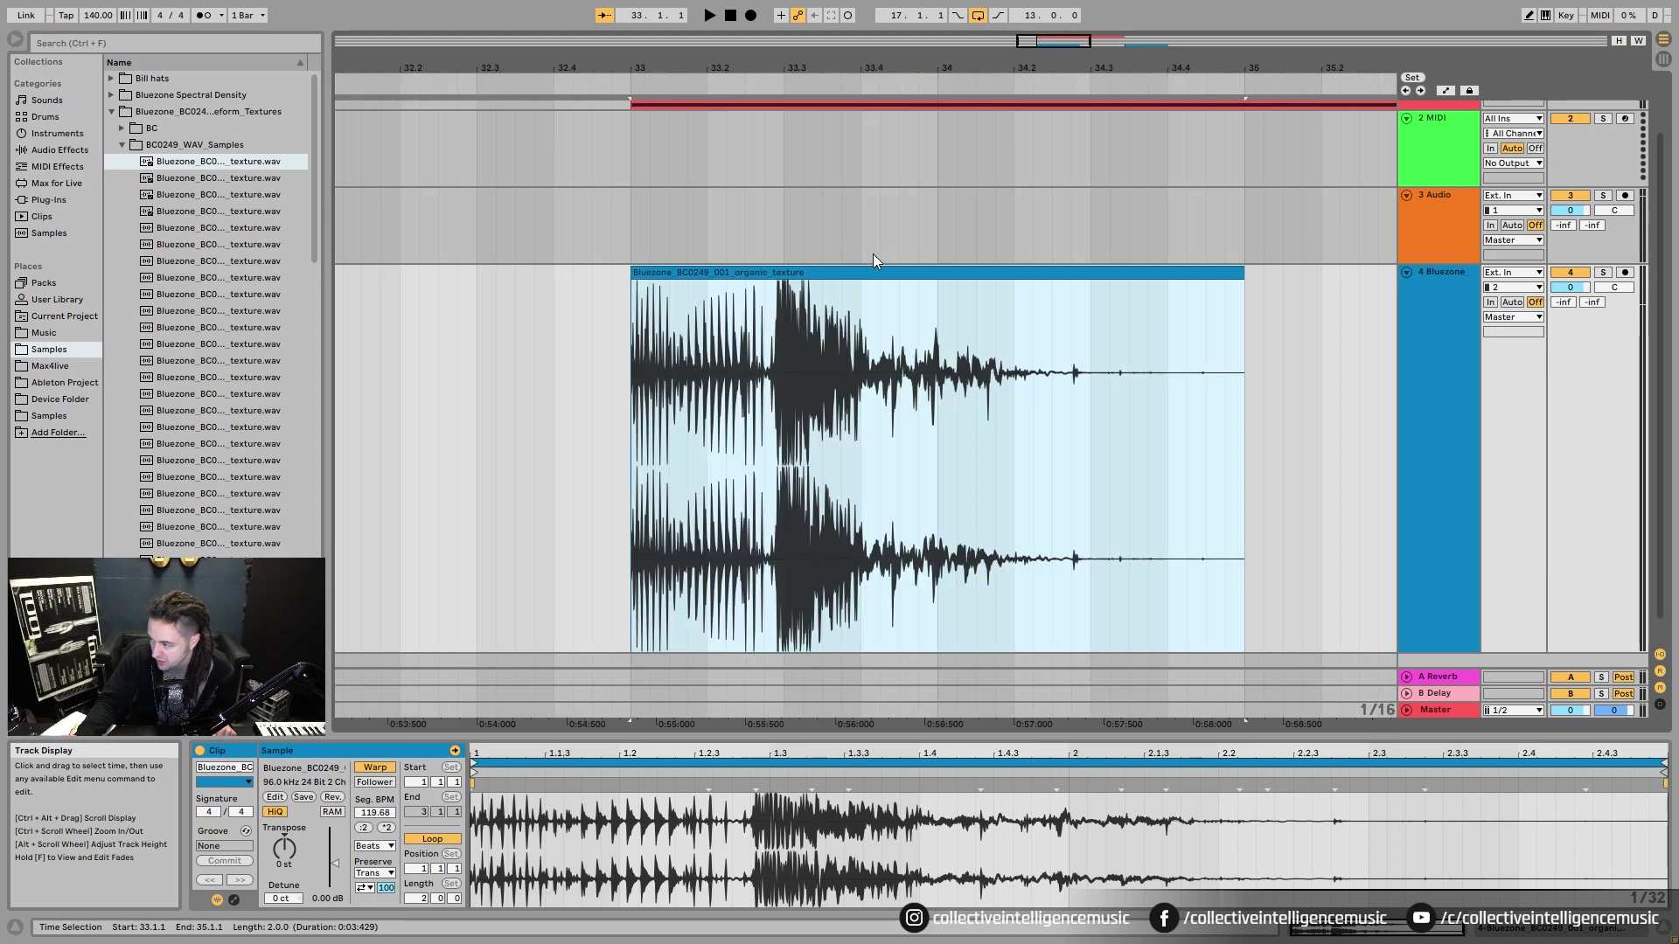
key("x")
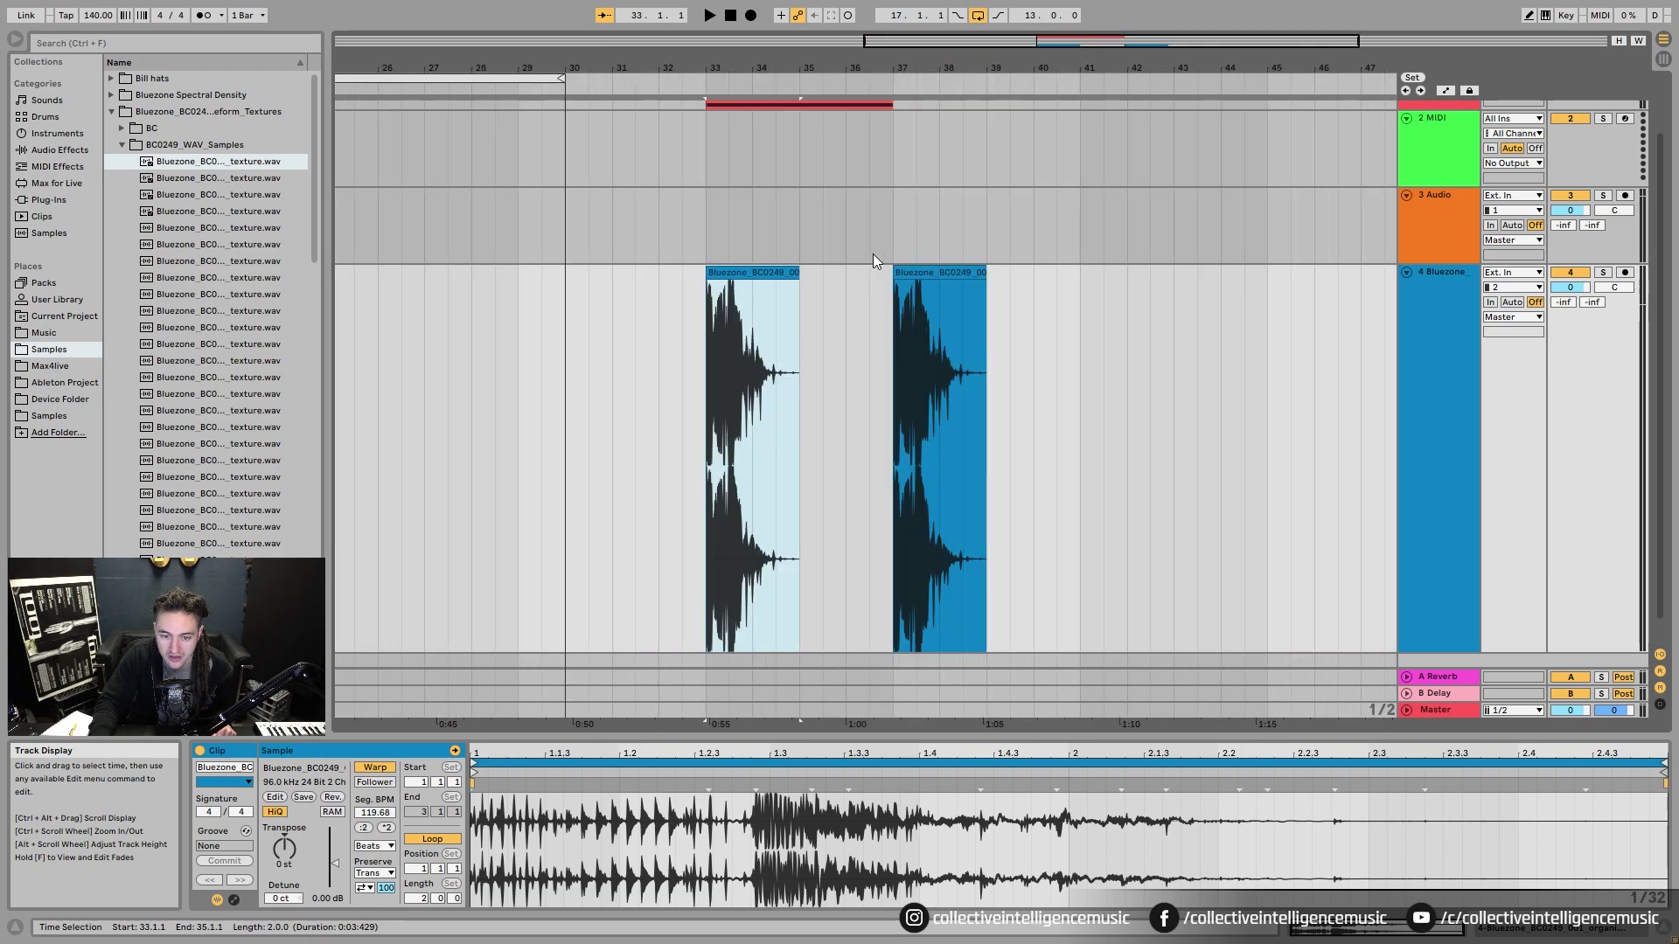
key("z")
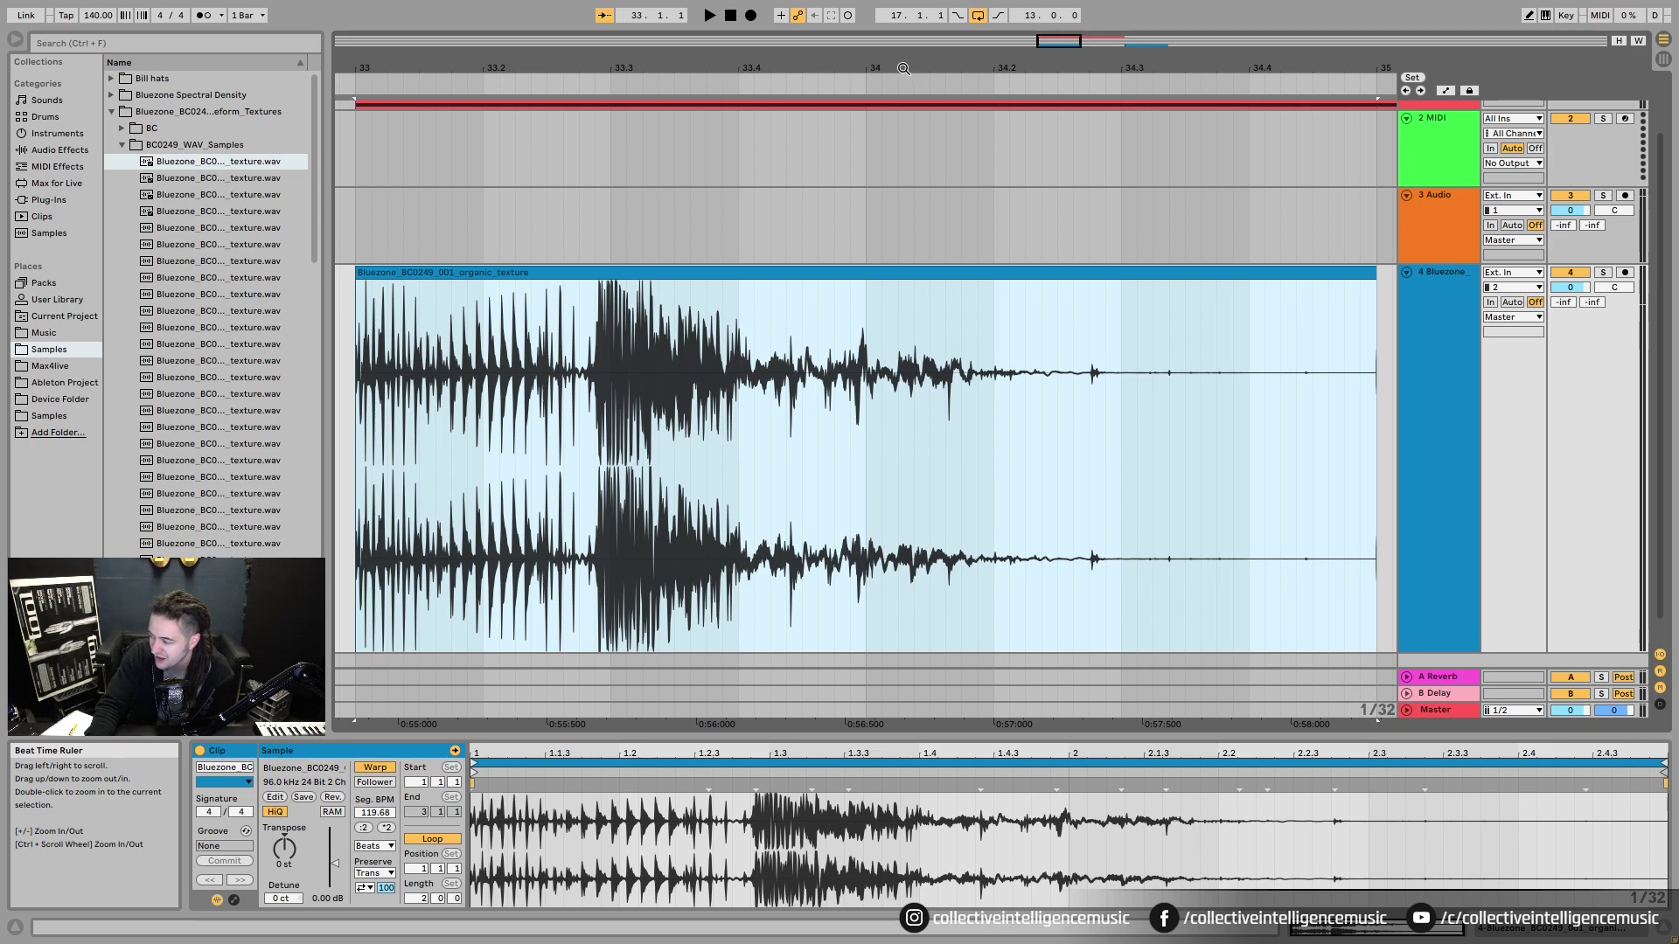
- Scroll and zoom the arrangement along the beat time ruler, and zoom in to the texture clip at bar 37
left_click(868, 67)
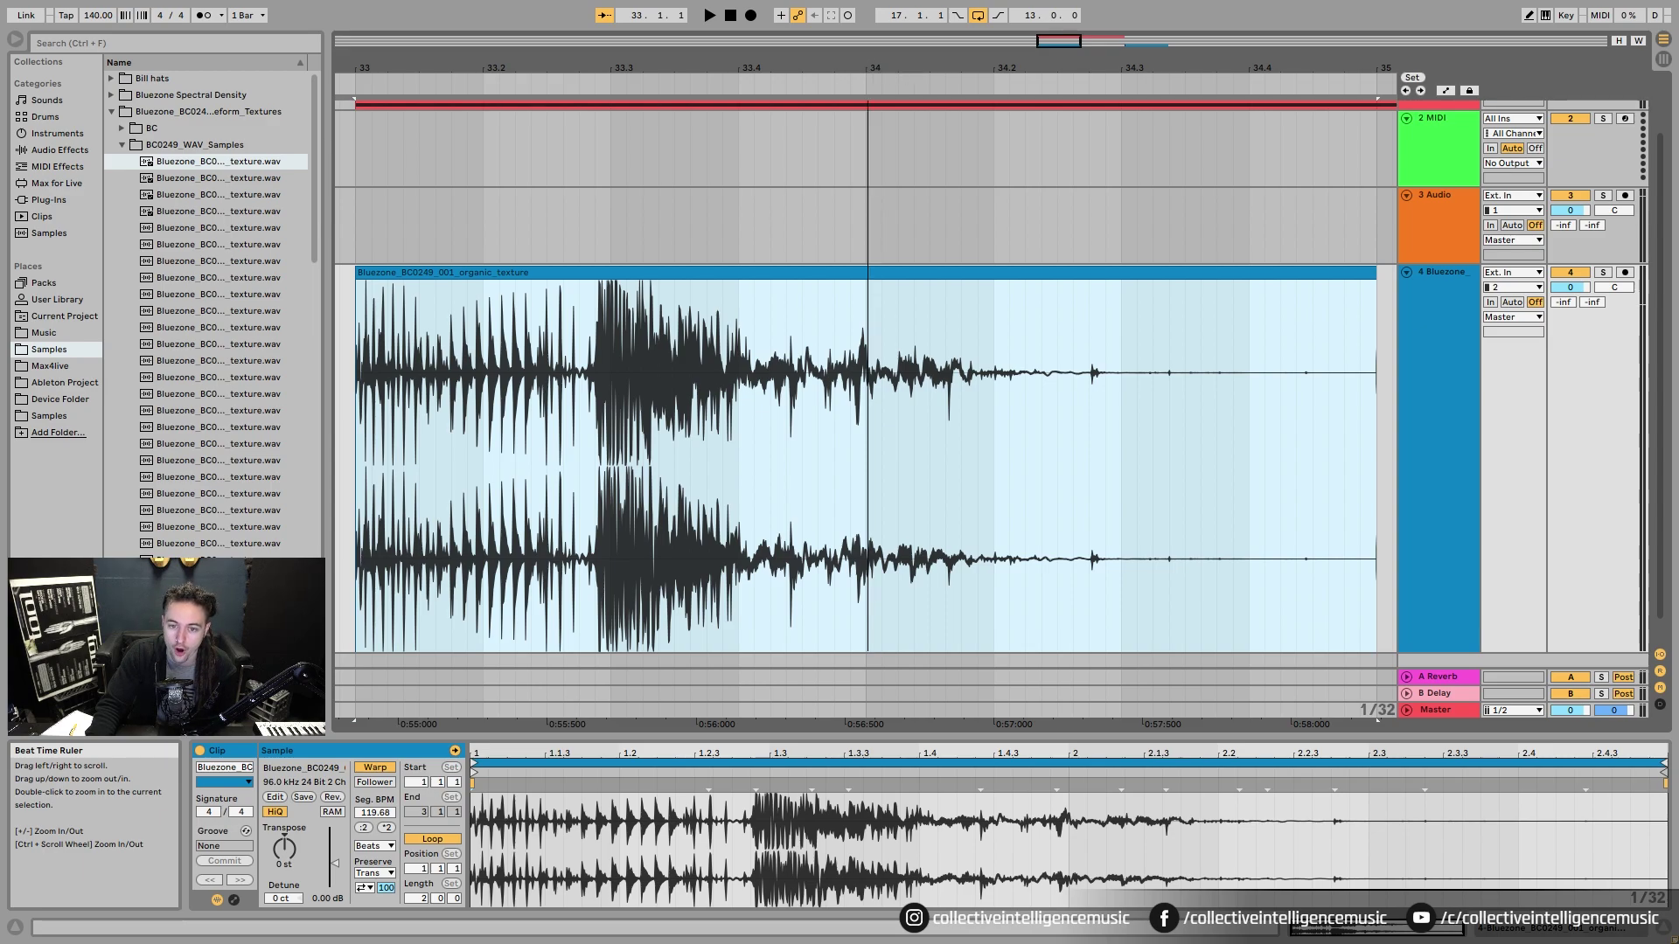
mouse_move(868, 68)
left_mouse_down()
mouse_move(874, 244)
mouse_move(1364, 245)
mouse_move(513, 247)
mouse_move(1312, 239)
mouse_move(1016, 270)
mouse_move(1036, 350)
mouse_move(1022, 463)
mouse_move(814, 463)
mouse_move(814, 70)
left_mouse_up()
mouse_move(938, 70)
left_mouse_down()
mouse_move(938, 490)
mouse_move(938, 227)
mouse_move(982, 236)
mouse_move(987, 472)
mouse_move(993, 58)
left_mouse_up()
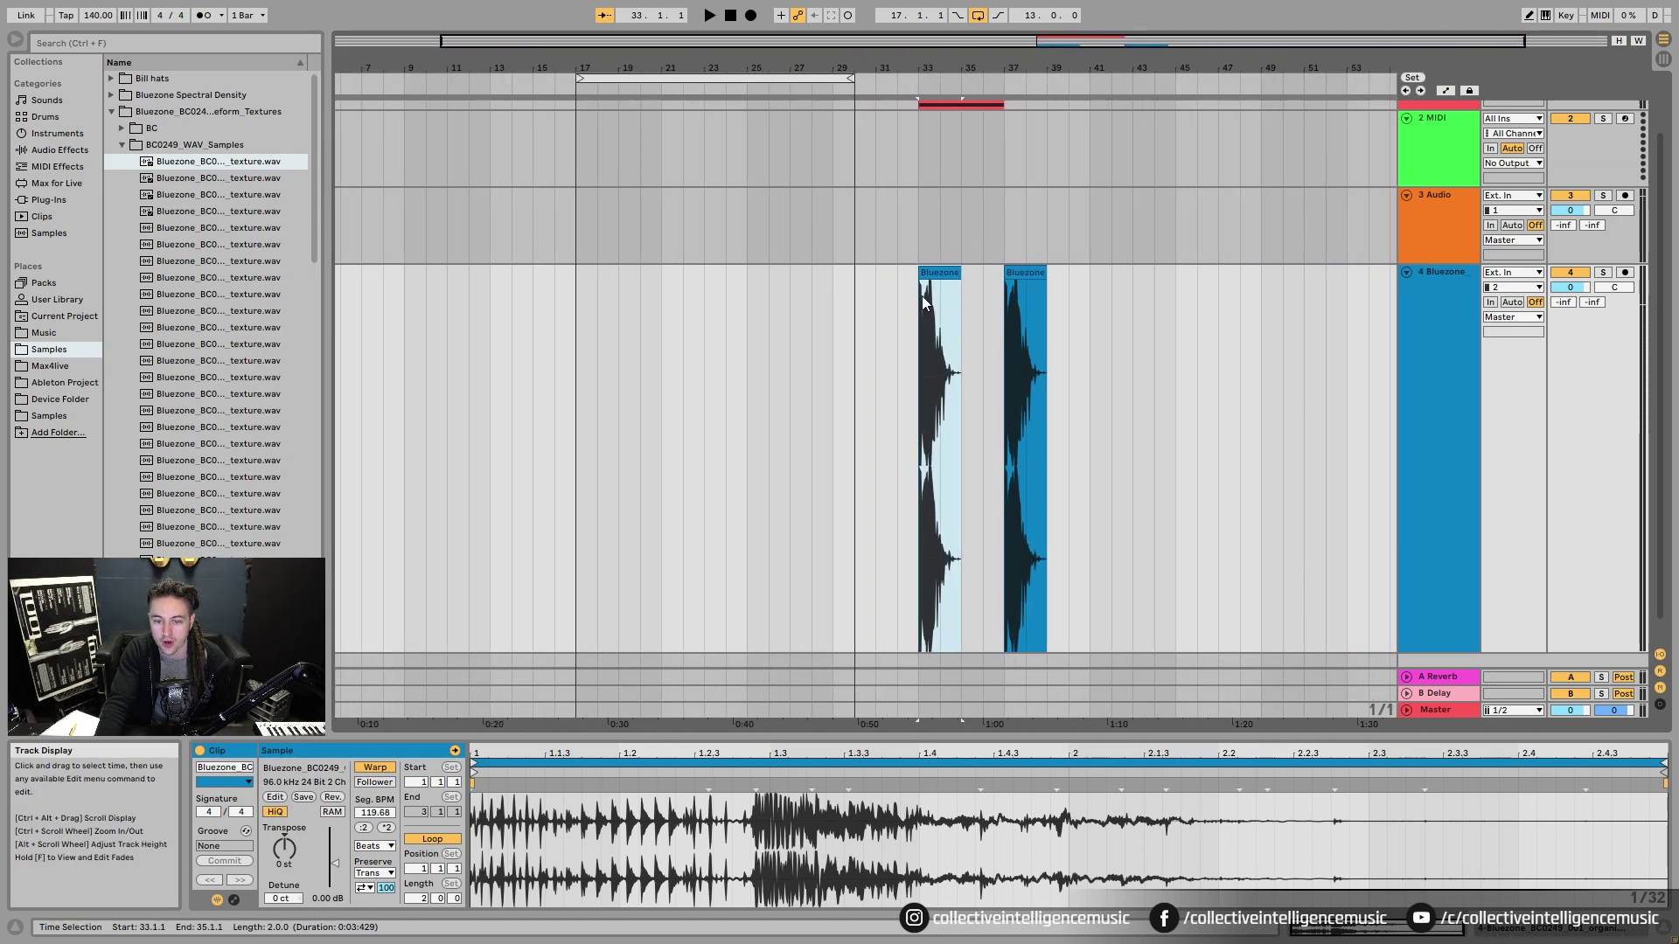
left_click(1043, 295)
key("z")
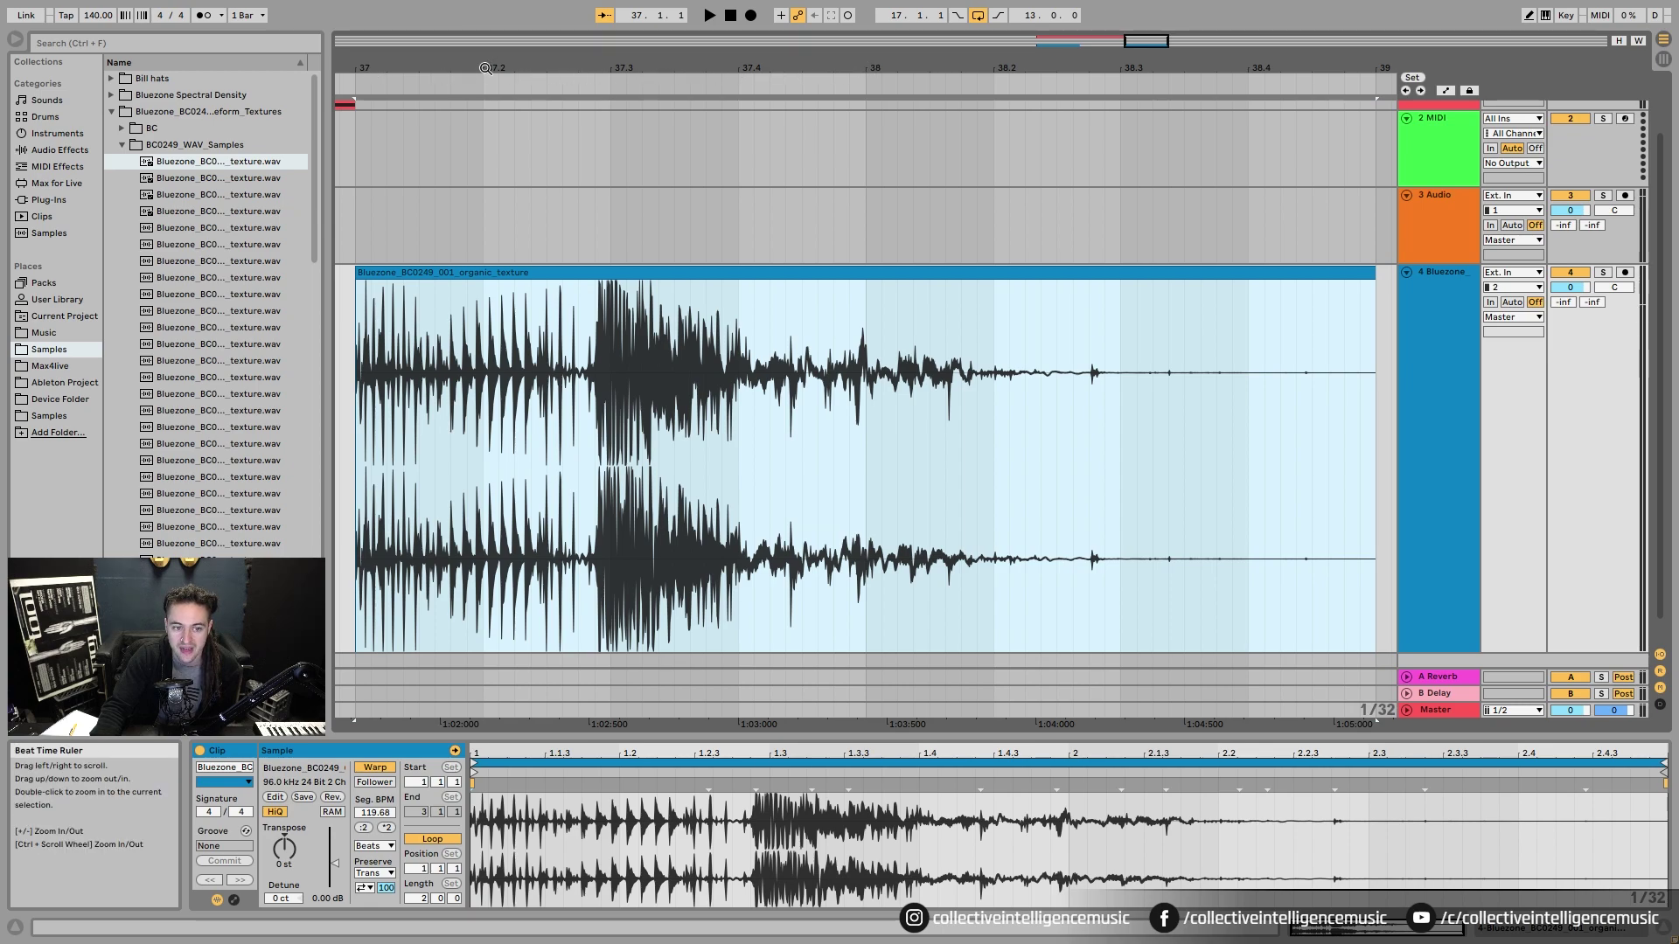
- Select time ranges within bar 37 on the third track and set the arrangement to a fixed 1/16 grid
left_click_drag(358, 228, 857, 233)
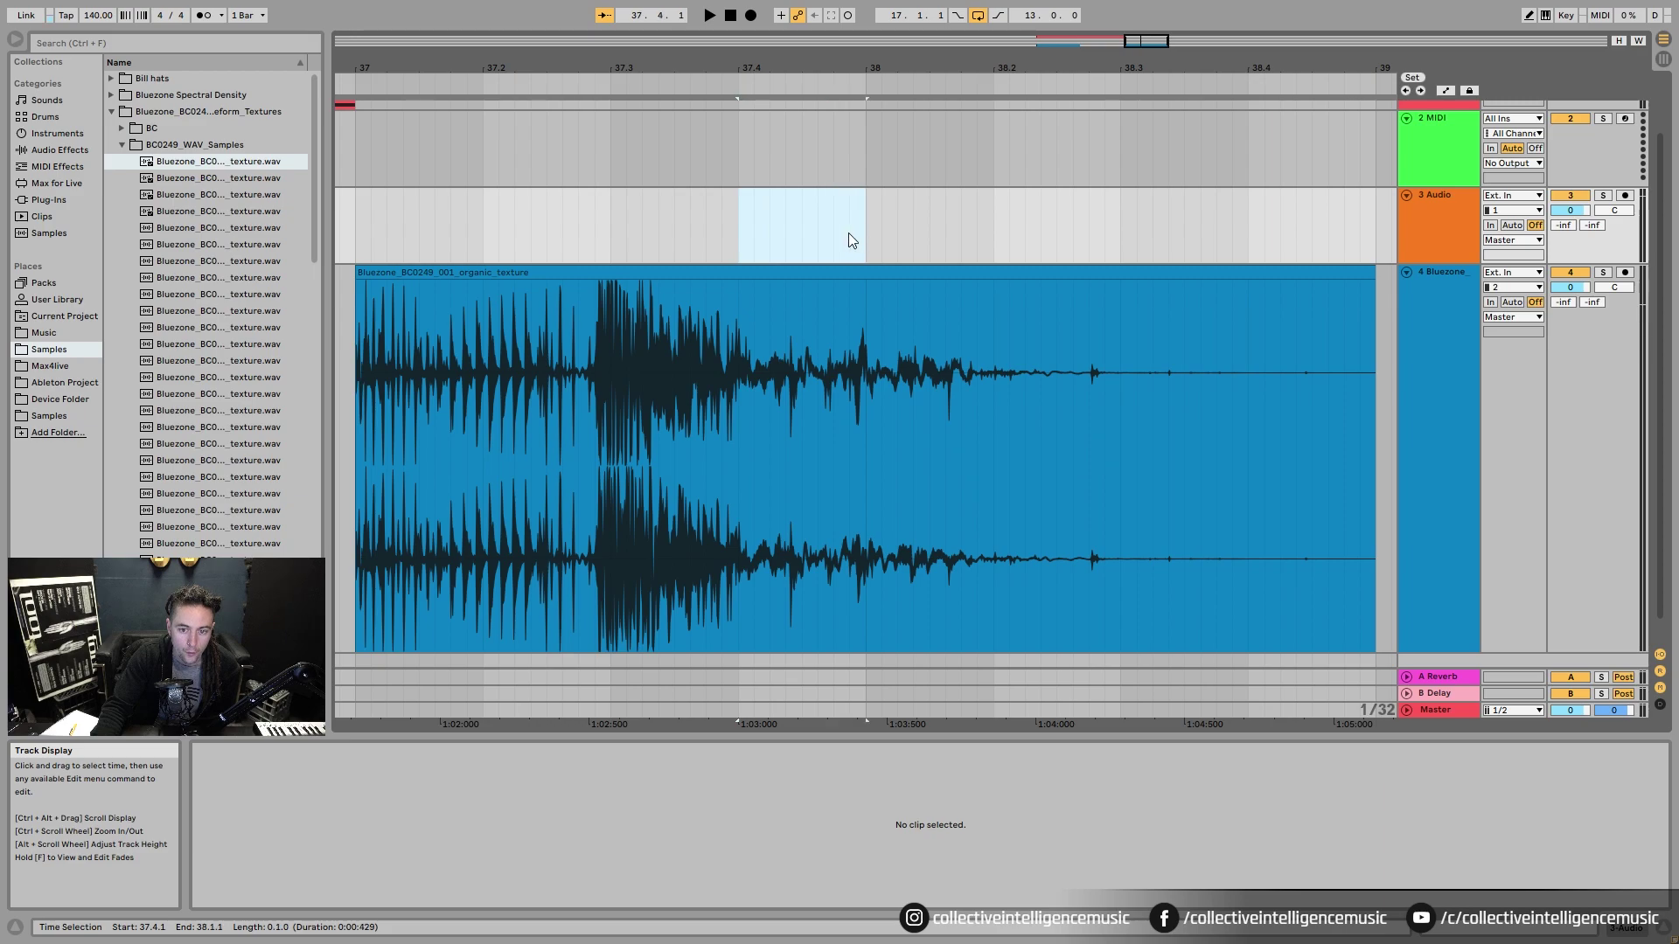
left_click_drag(357, 238, 437, 245)
right_click(582, 226)
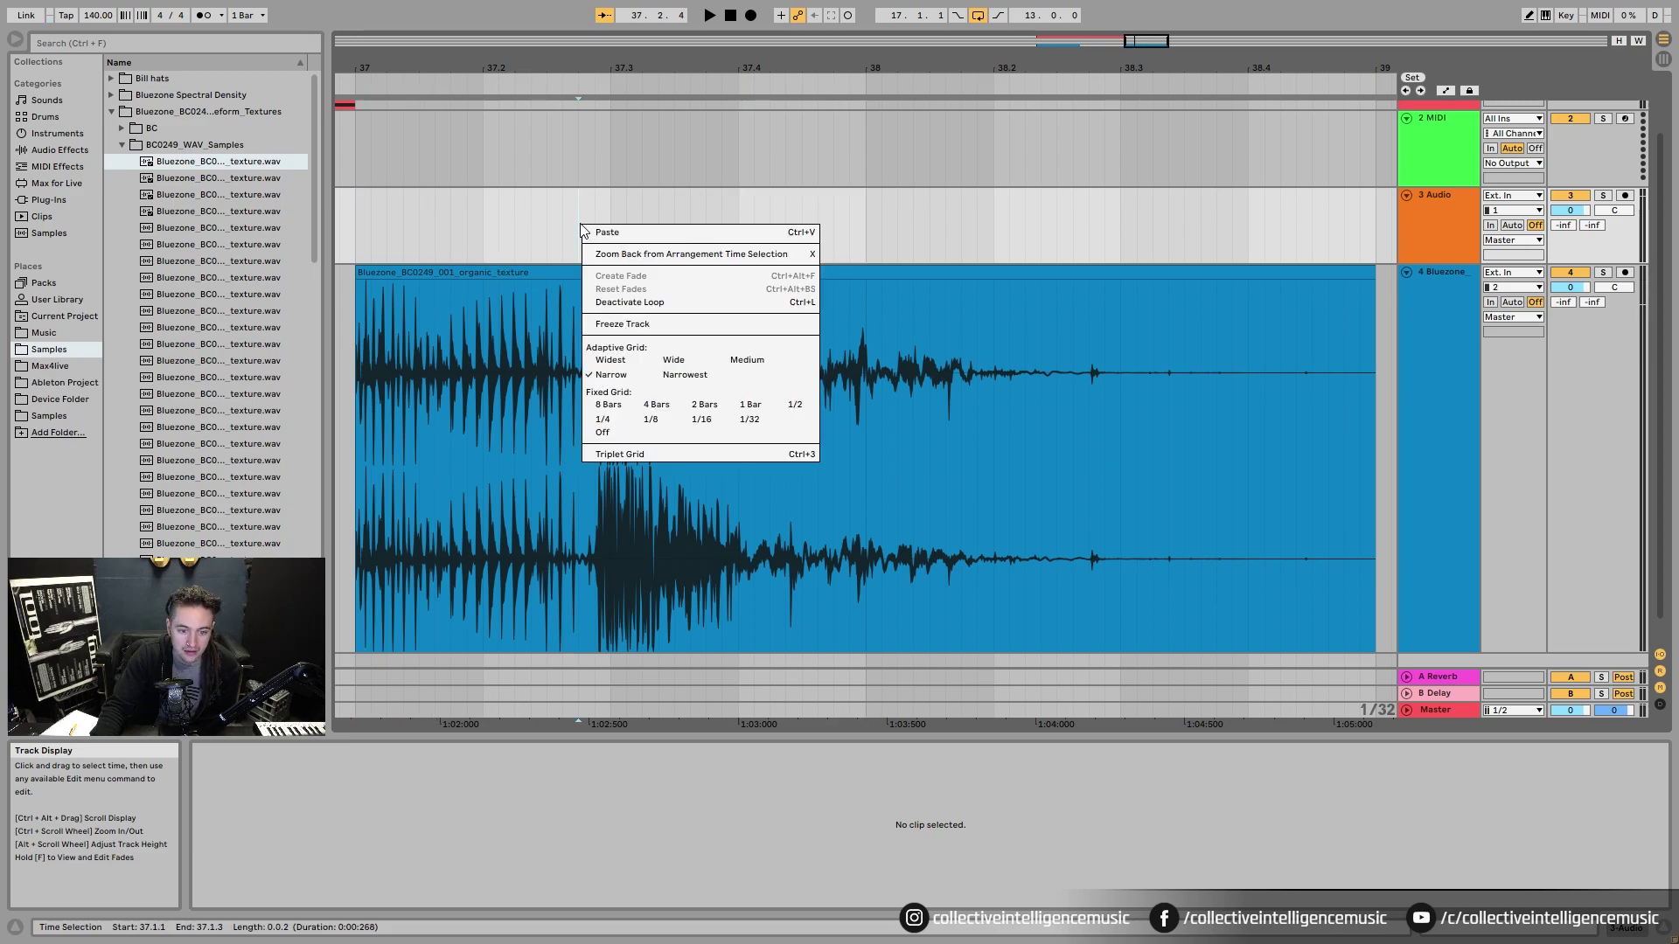
right_click(486, 226)
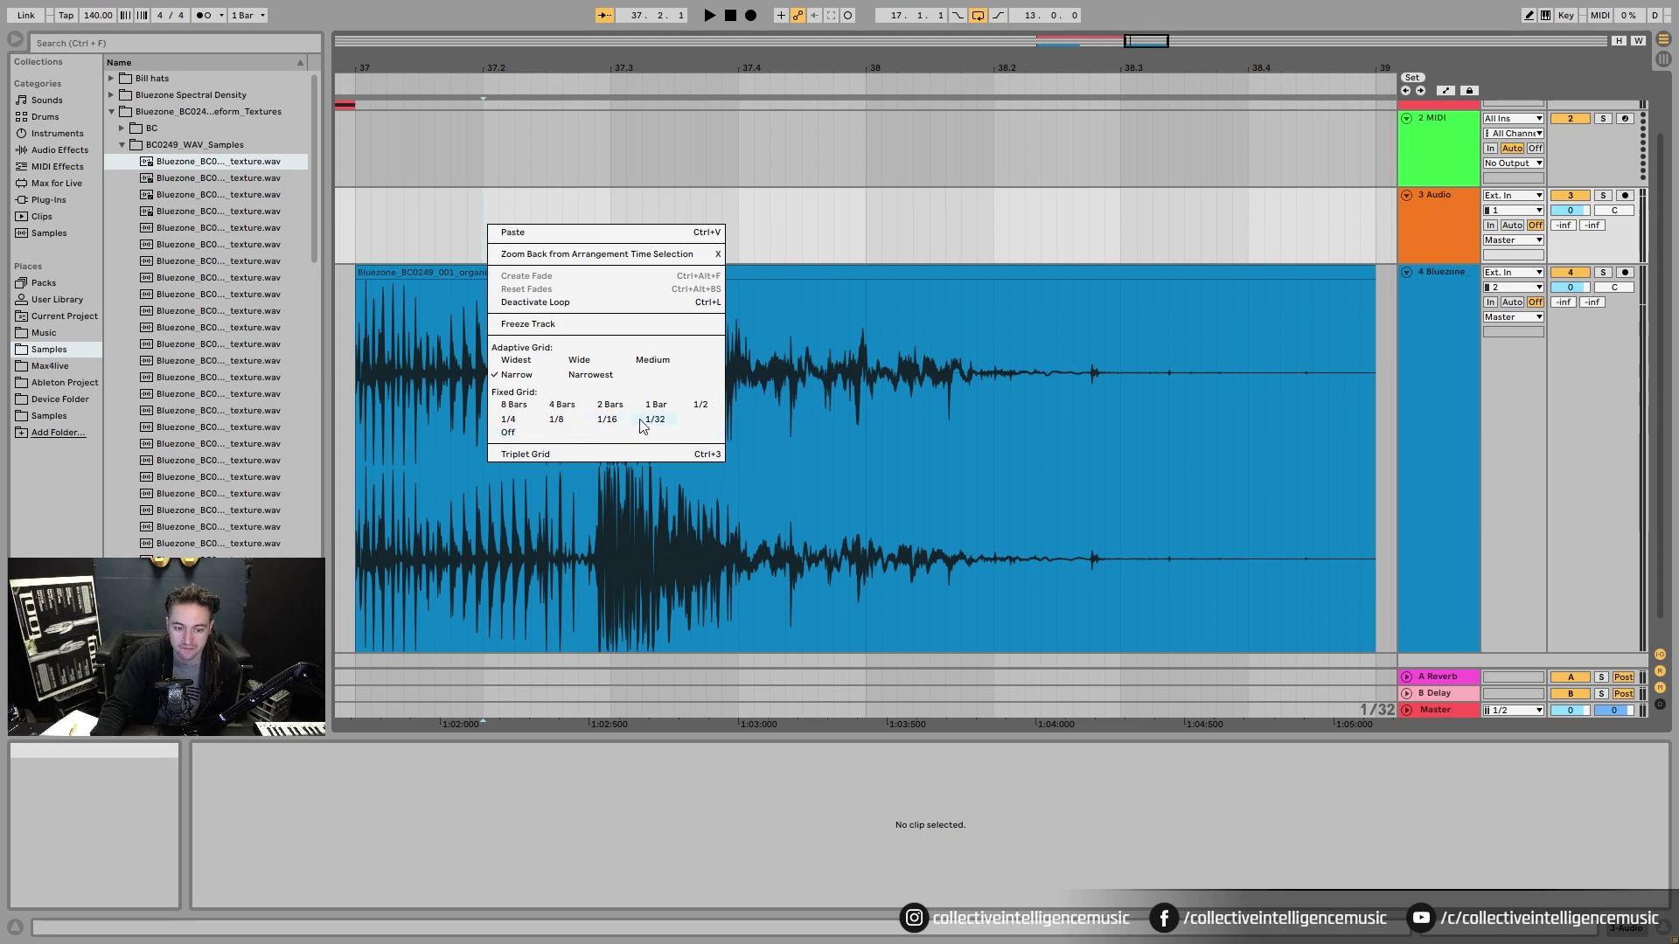
left_click(609, 419)
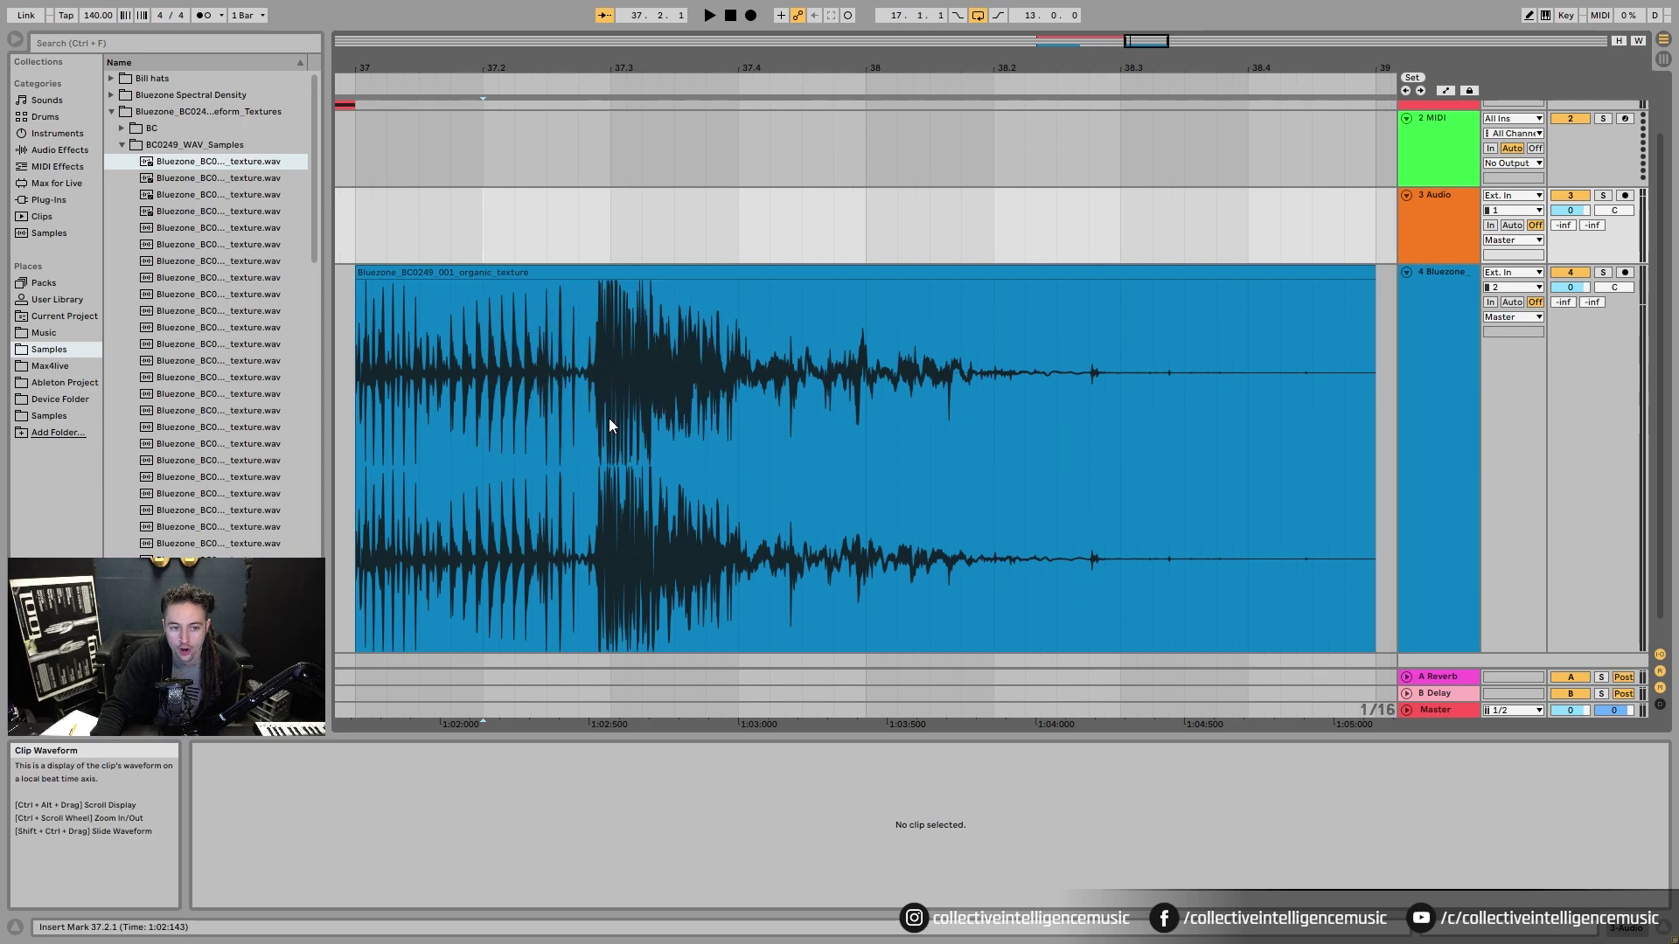
- Select successive 1/16 time ranges on the third track from 37.1.2 up to 38.1.1
left_click_drag(376, 234, 417, 249)
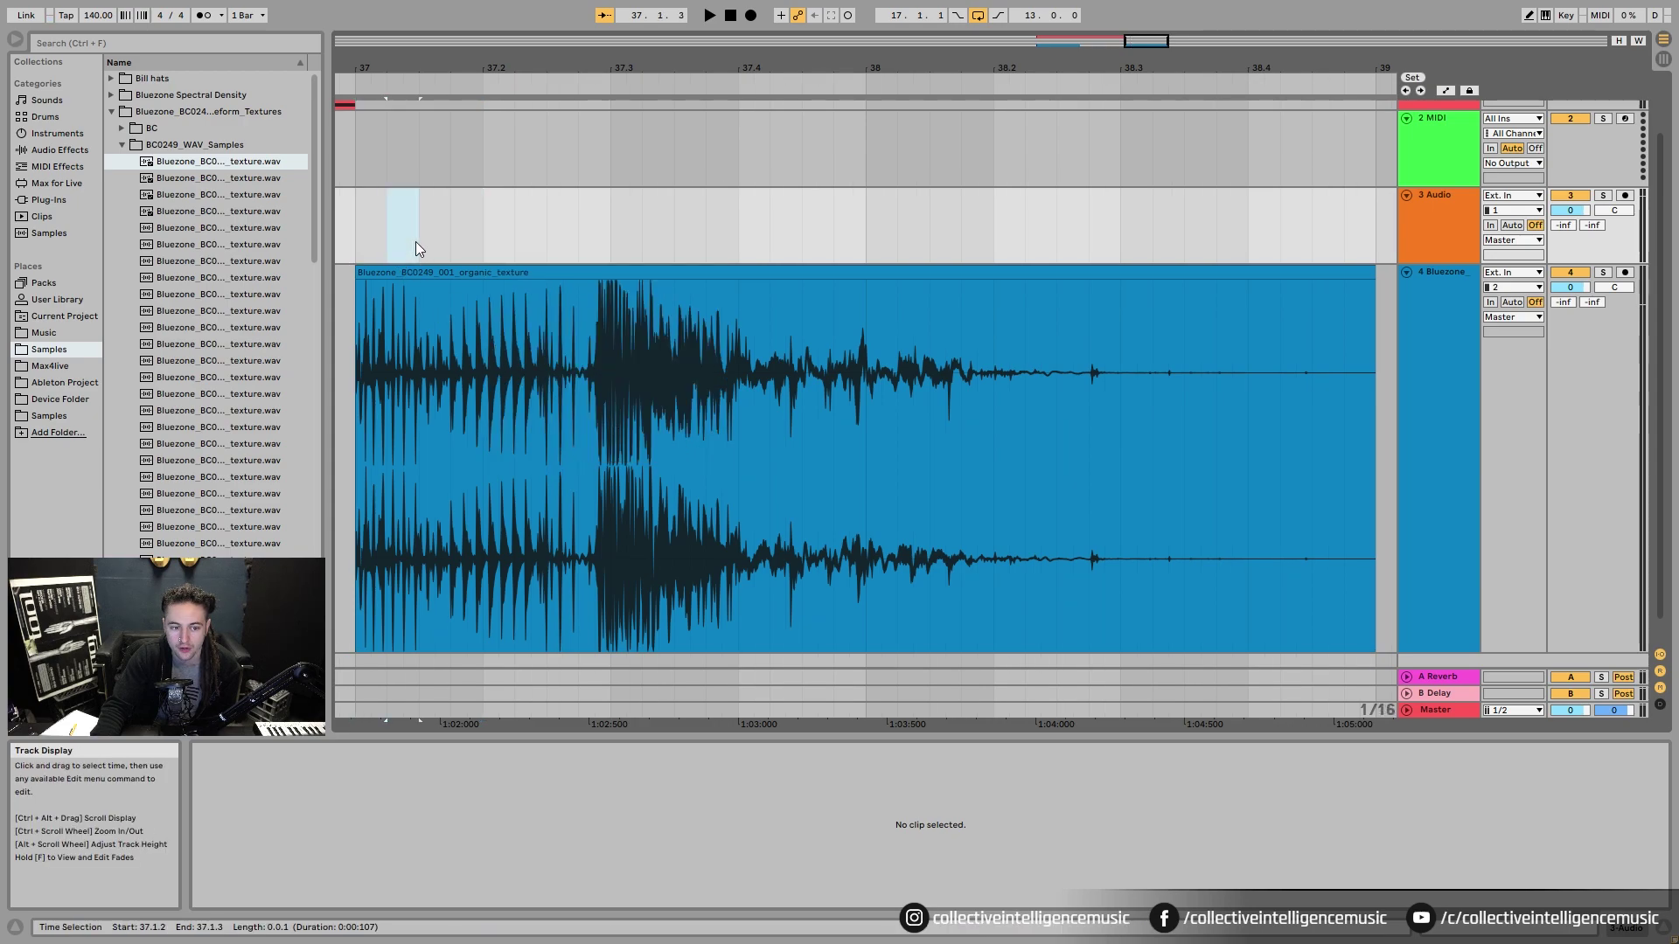
left_click(568, 245)
left_click(600, 245)
left_click_drag(678, 243, 699, 244)
mouse_move(731, 244)
left_mouse_down()
mouse_move(713, 245)
mouse_move(764, 248)
left_mouse_up()
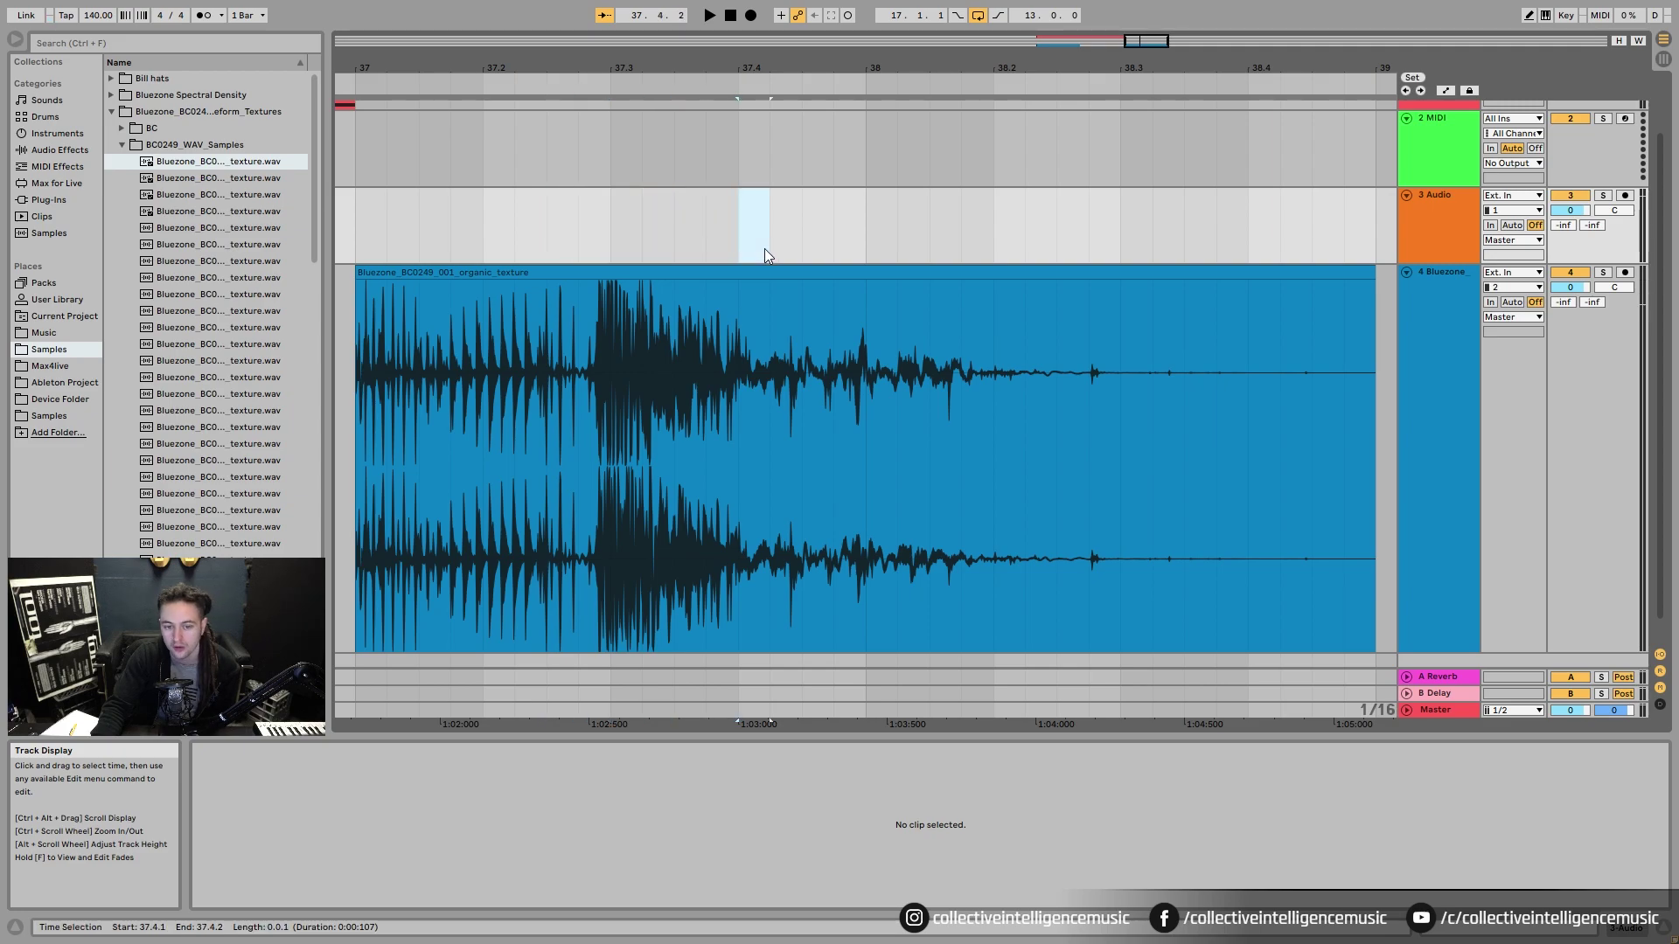
left_click(806, 251)
left_click(842, 253)
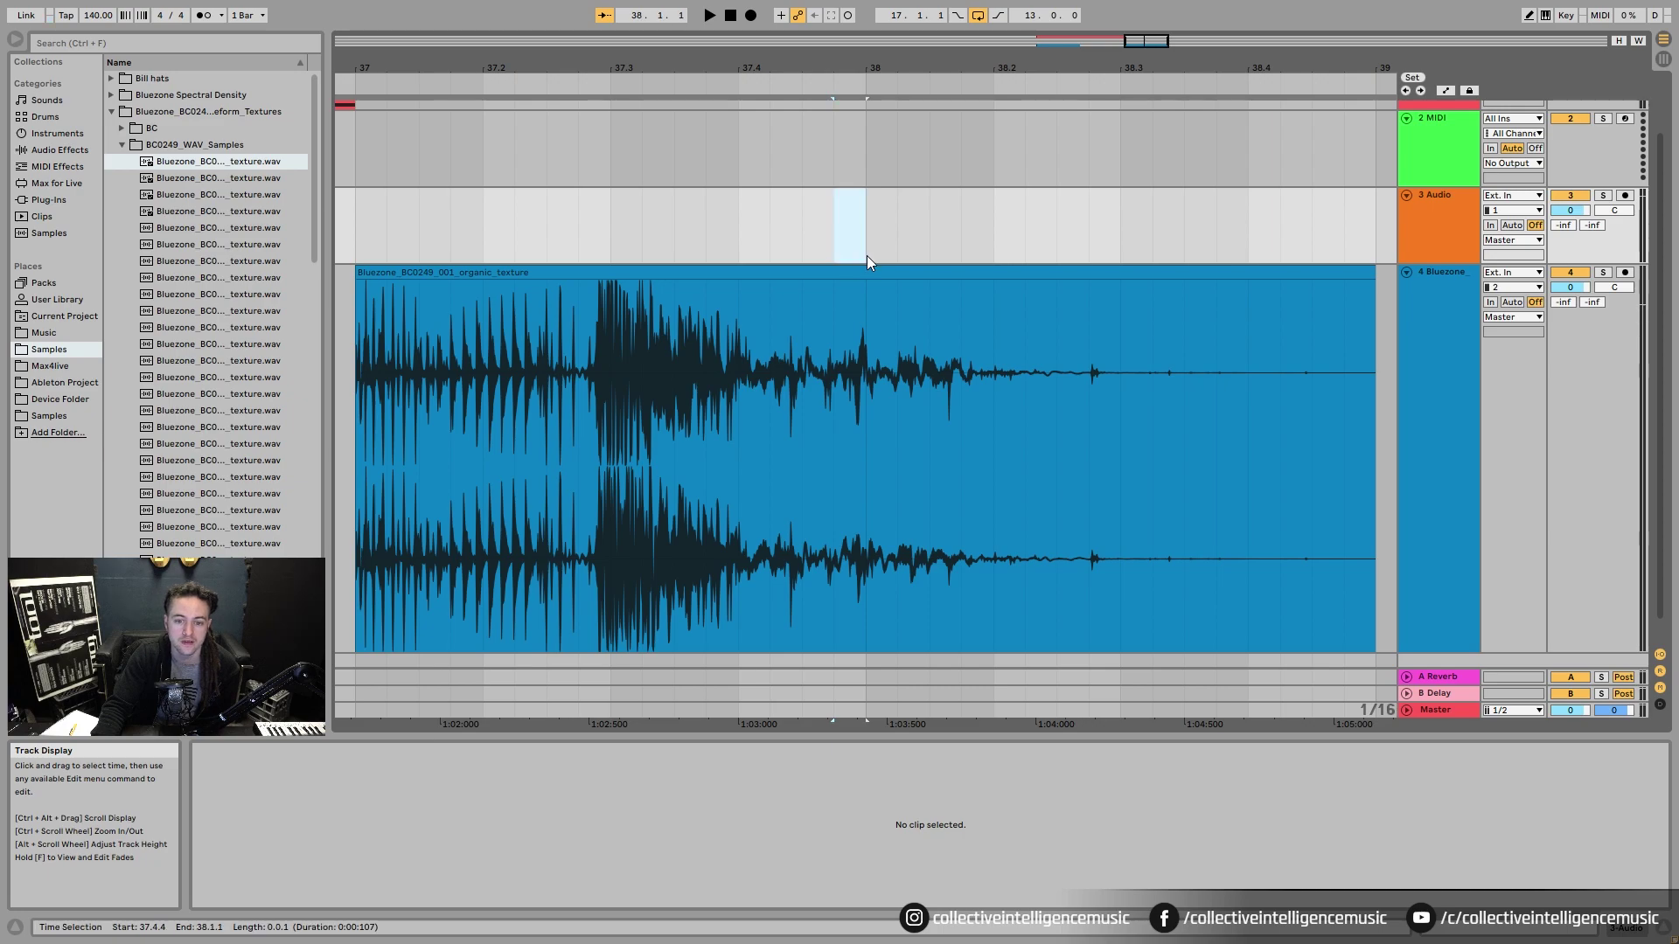
- Select all of bar 37 on the third track, set a fixed 1/32 grid, and place the insert marker at 37.1.4
left_click_drag(873, 252, 829, 236)
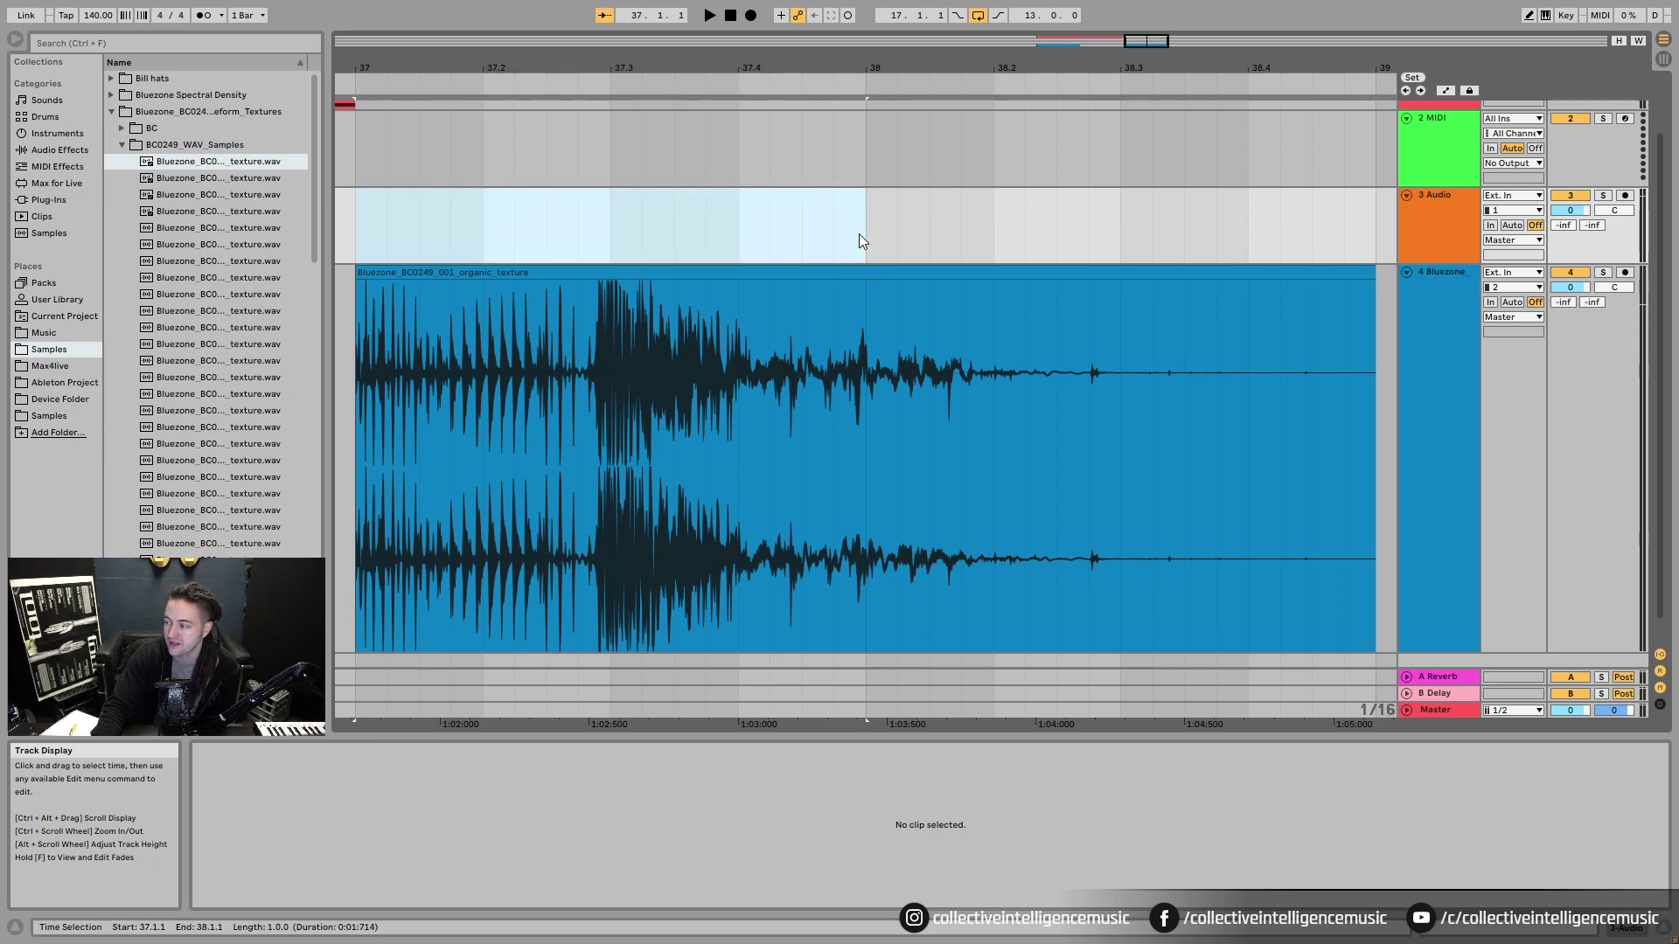
right_click(849, 234)
left_click(1014, 532)
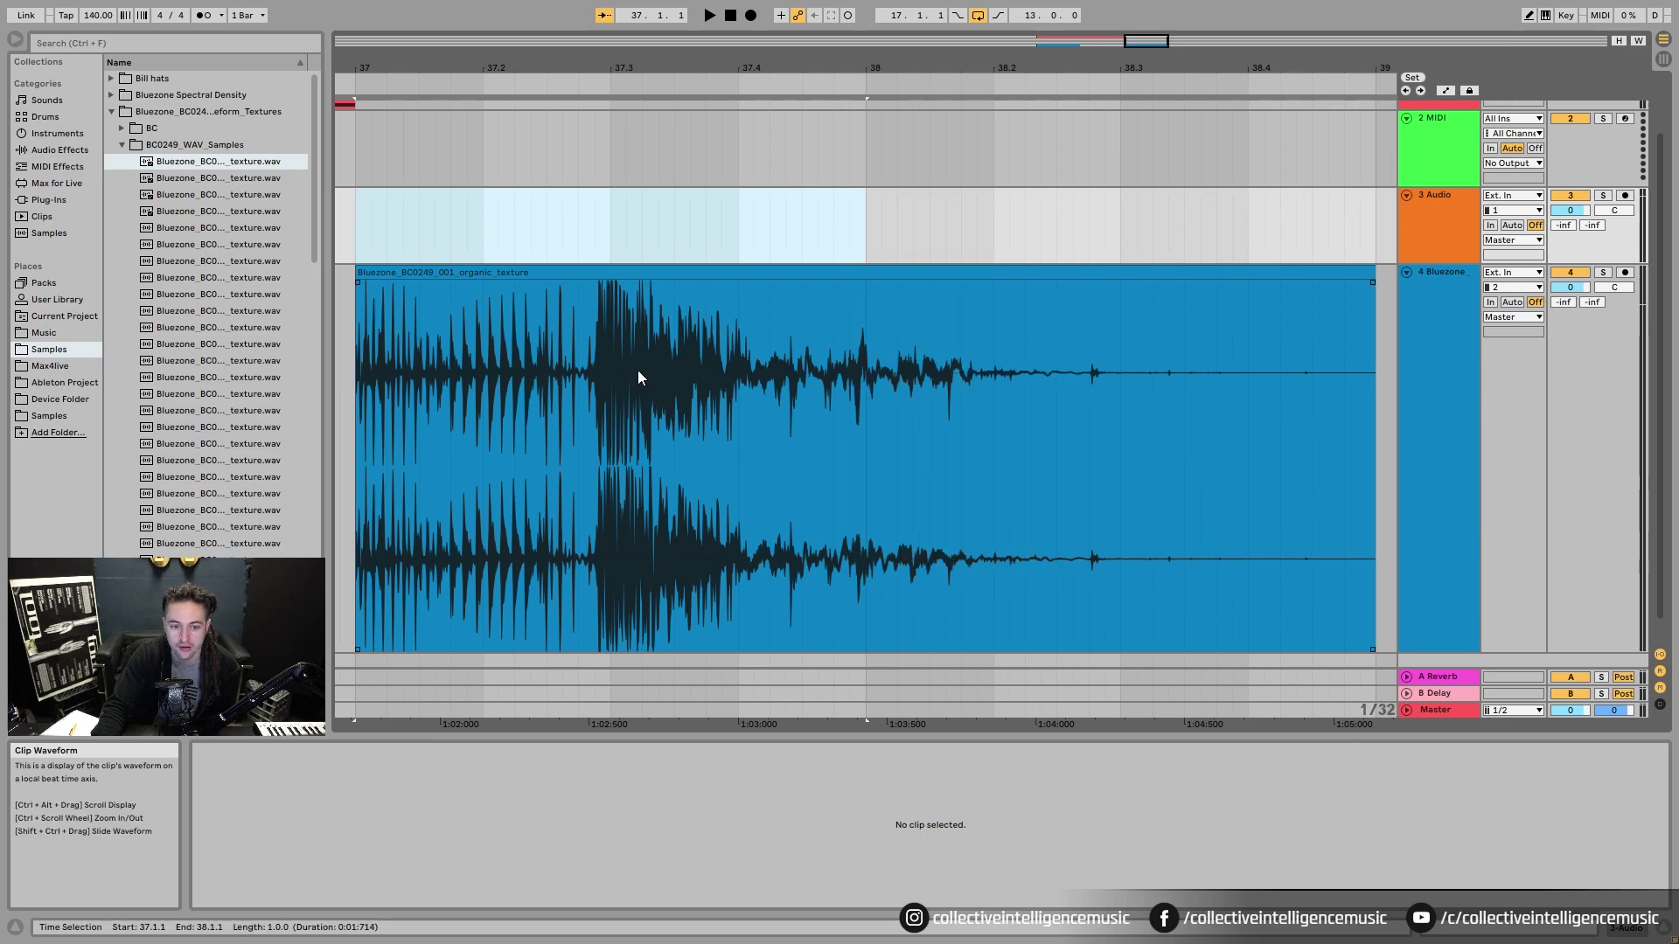
left_click_drag(346, 239, 441, 236)
left_click(464, 238)
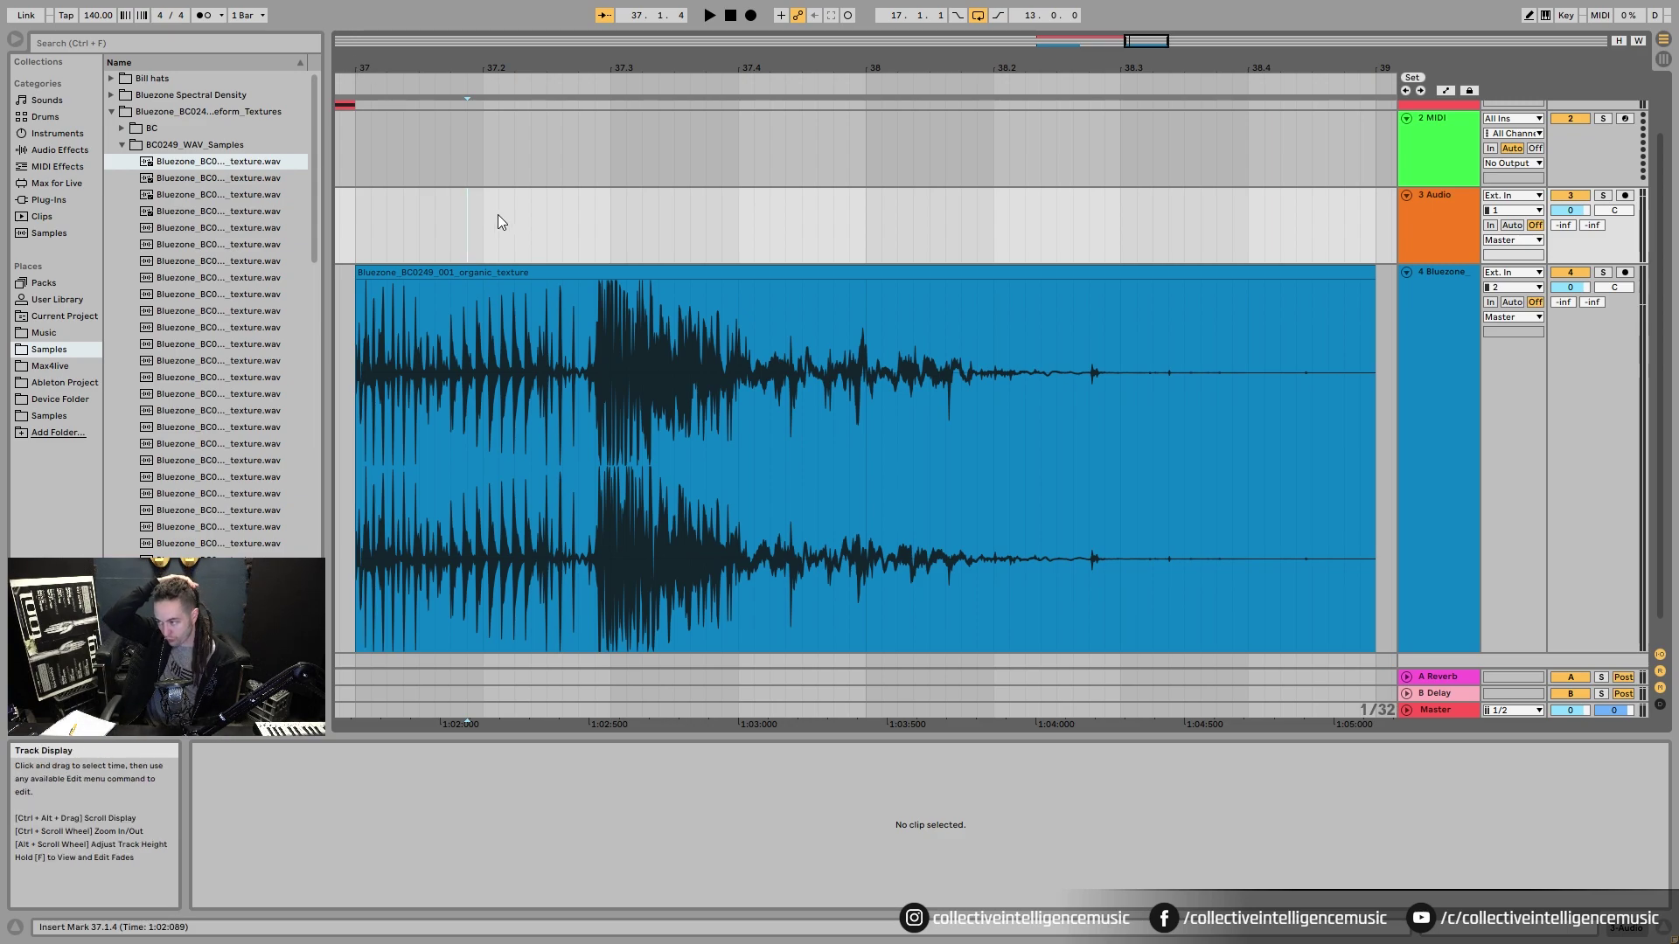
- Split the texture clip at bar 37 at its first two 1/32 grid lines, up to 37.1.2
left_click(371, 301)
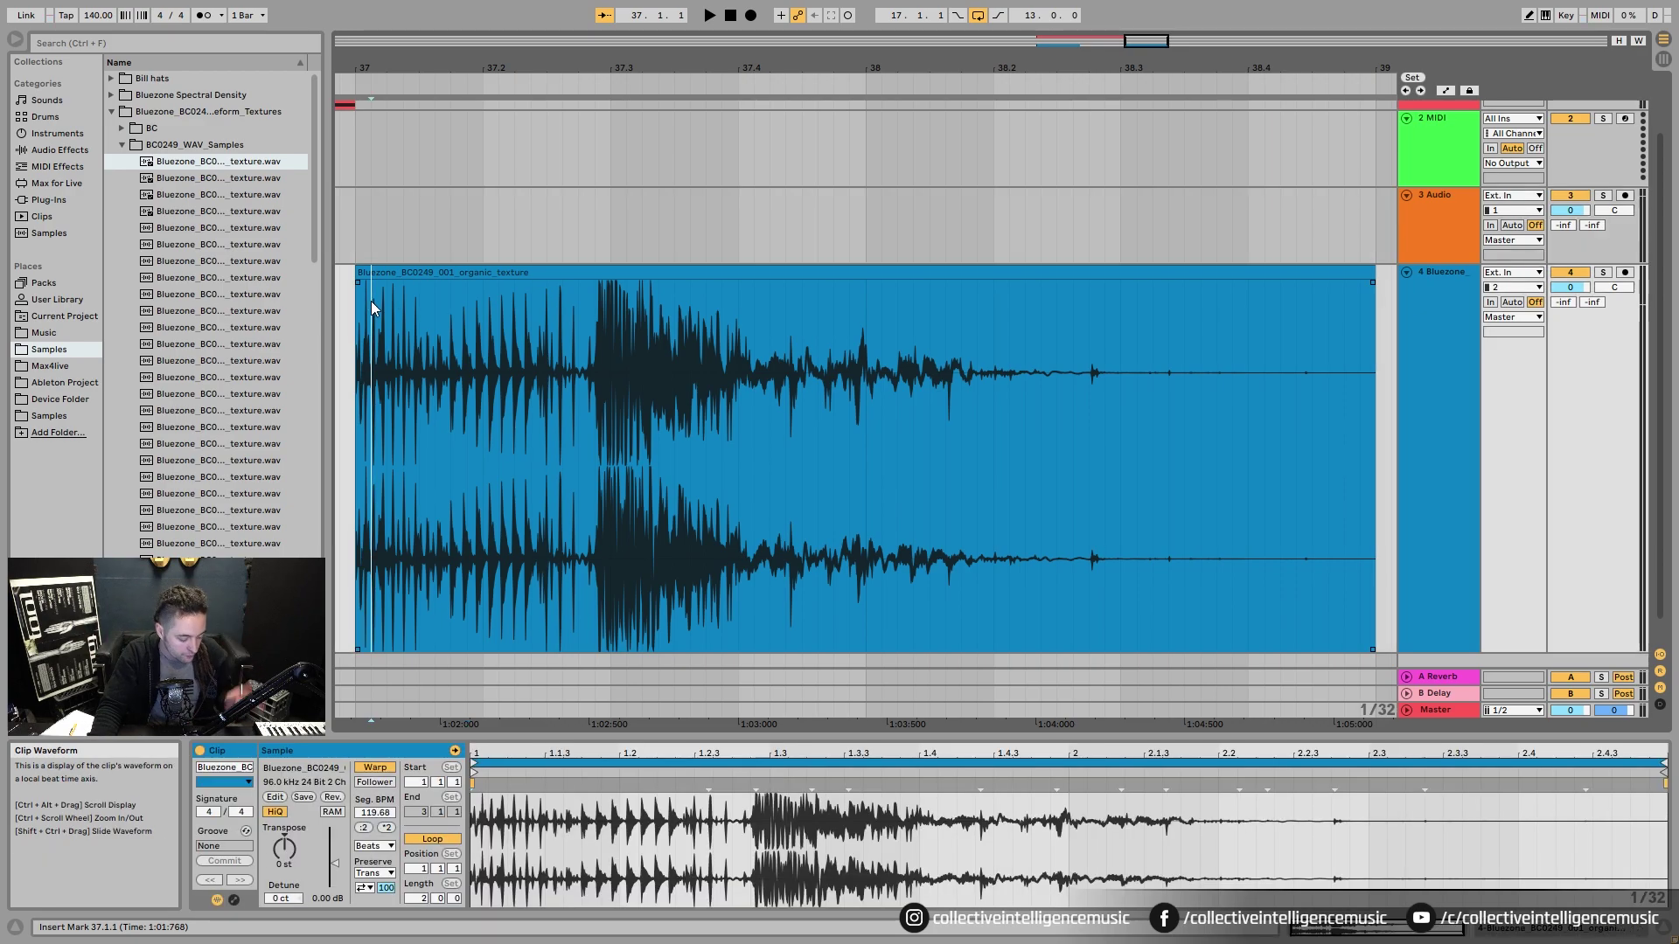
left_click(364, 228)
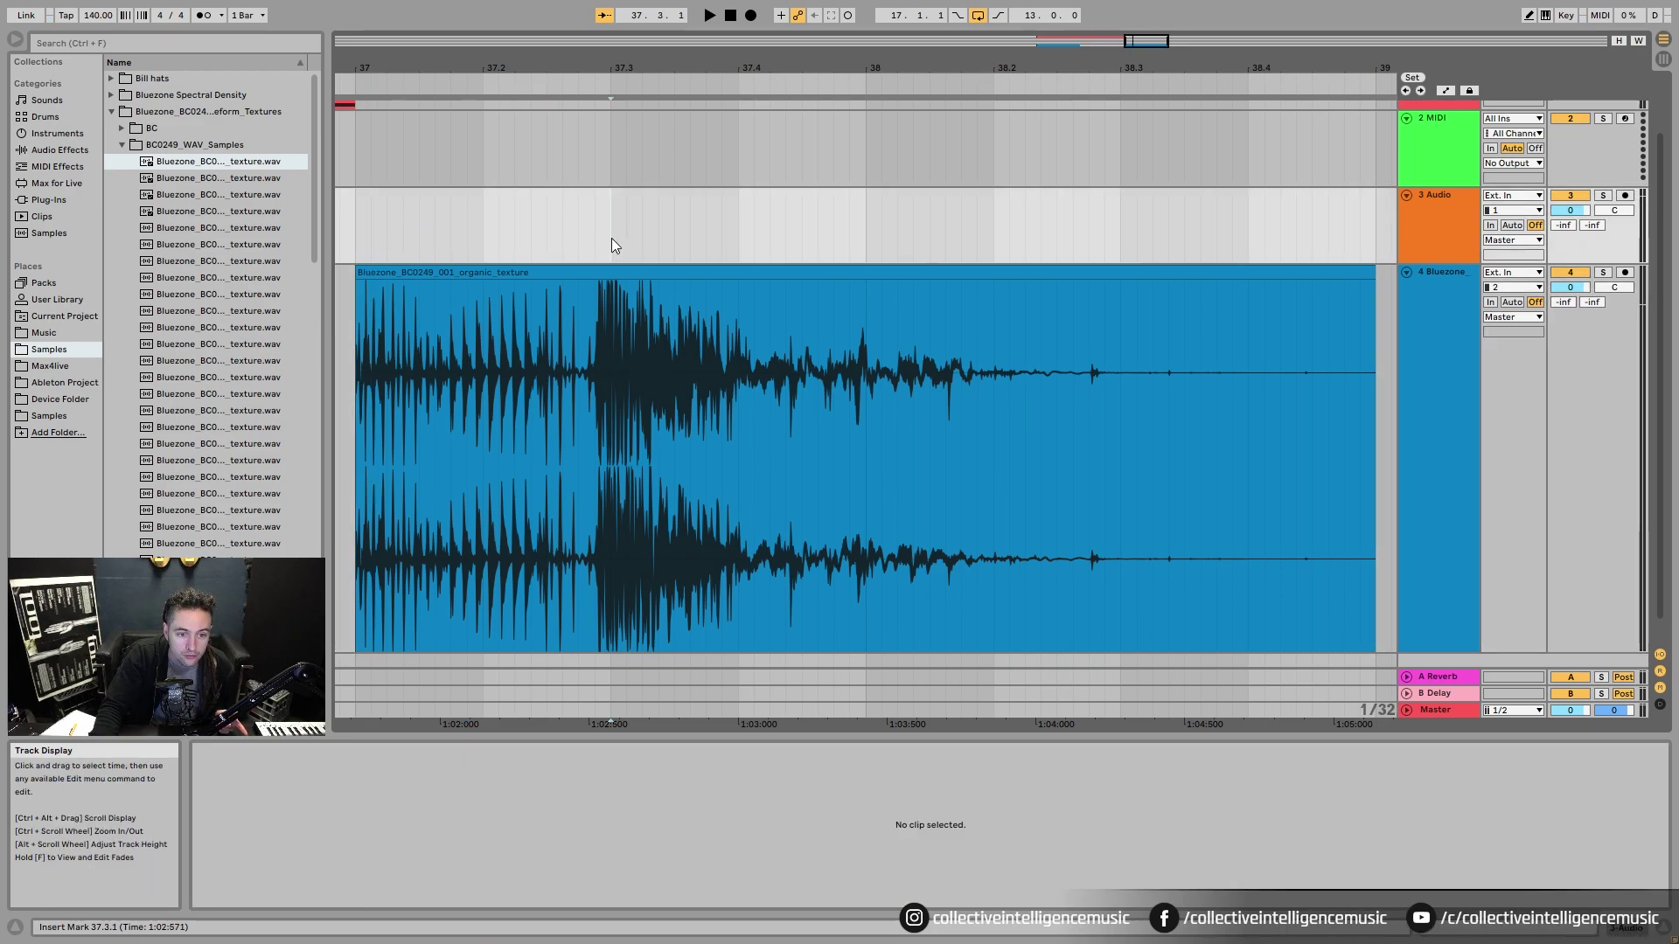
left_click(366, 355)
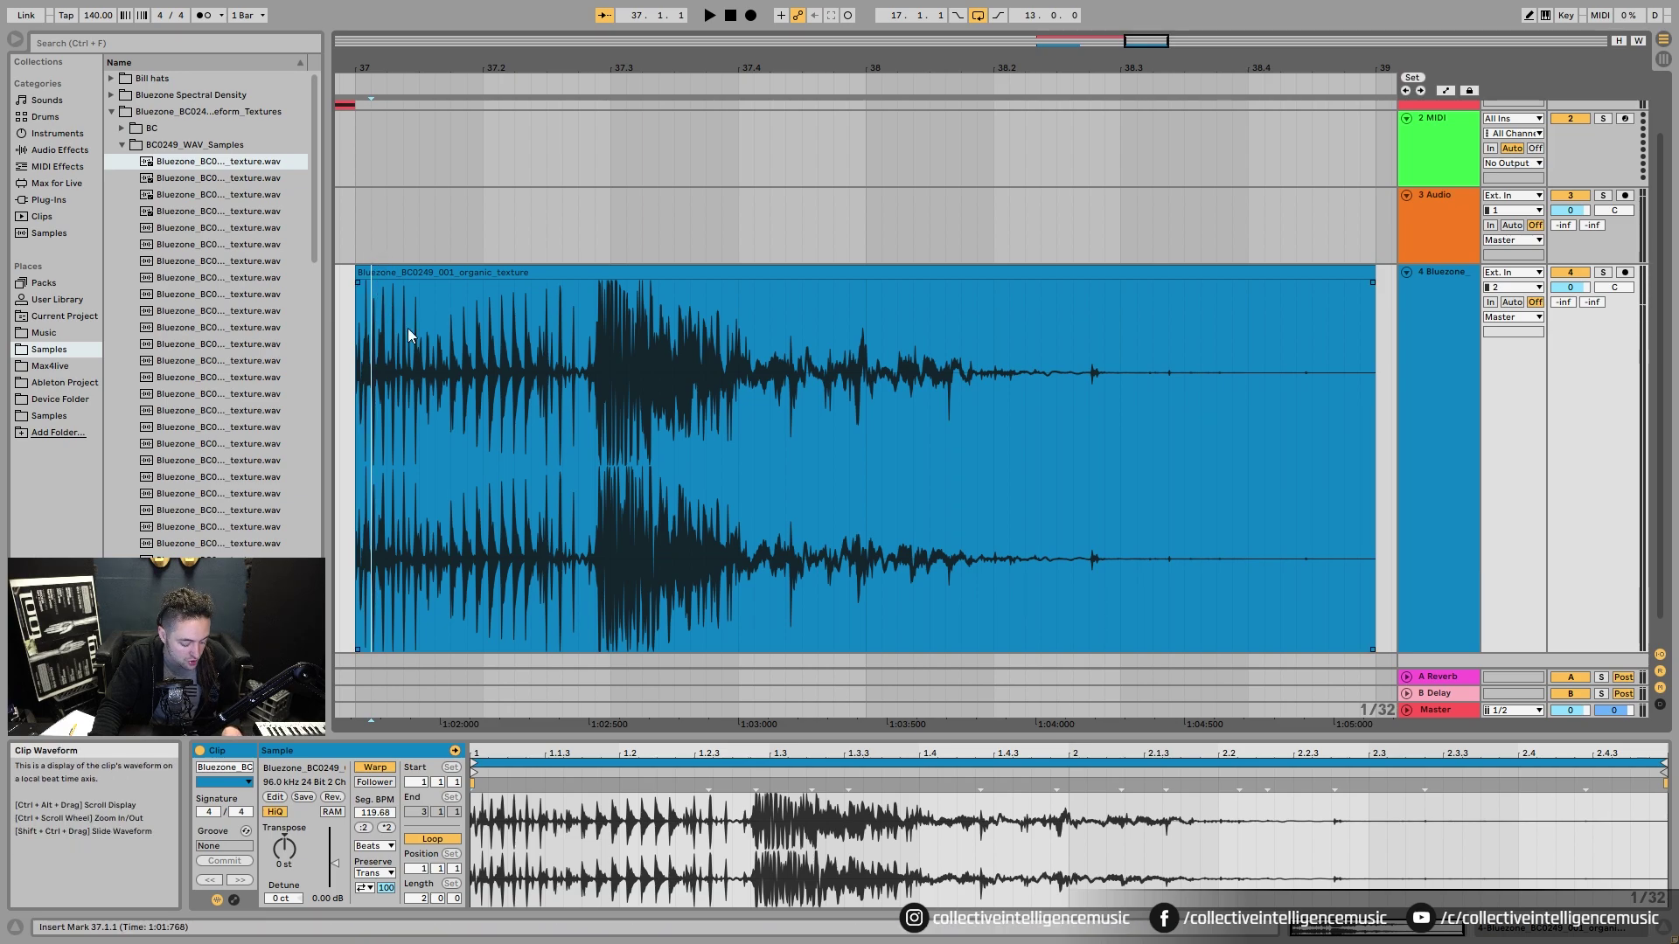
key("ctrl+e")
left_click_drag(370, 325, 343, 301)
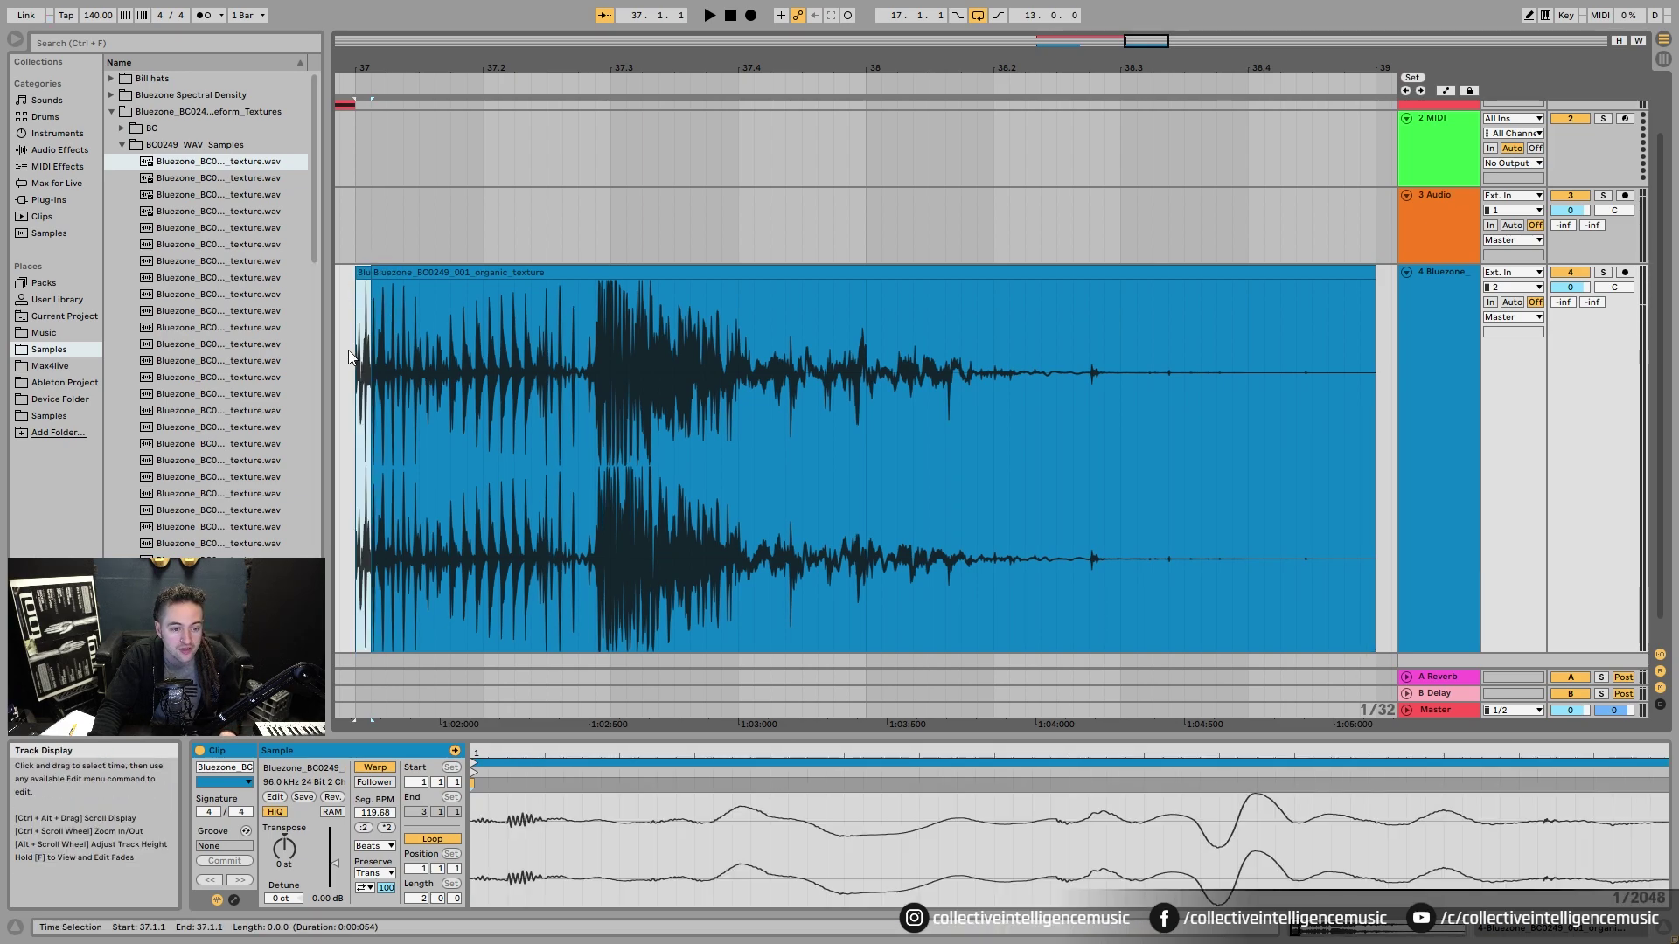
left_click(389, 307)
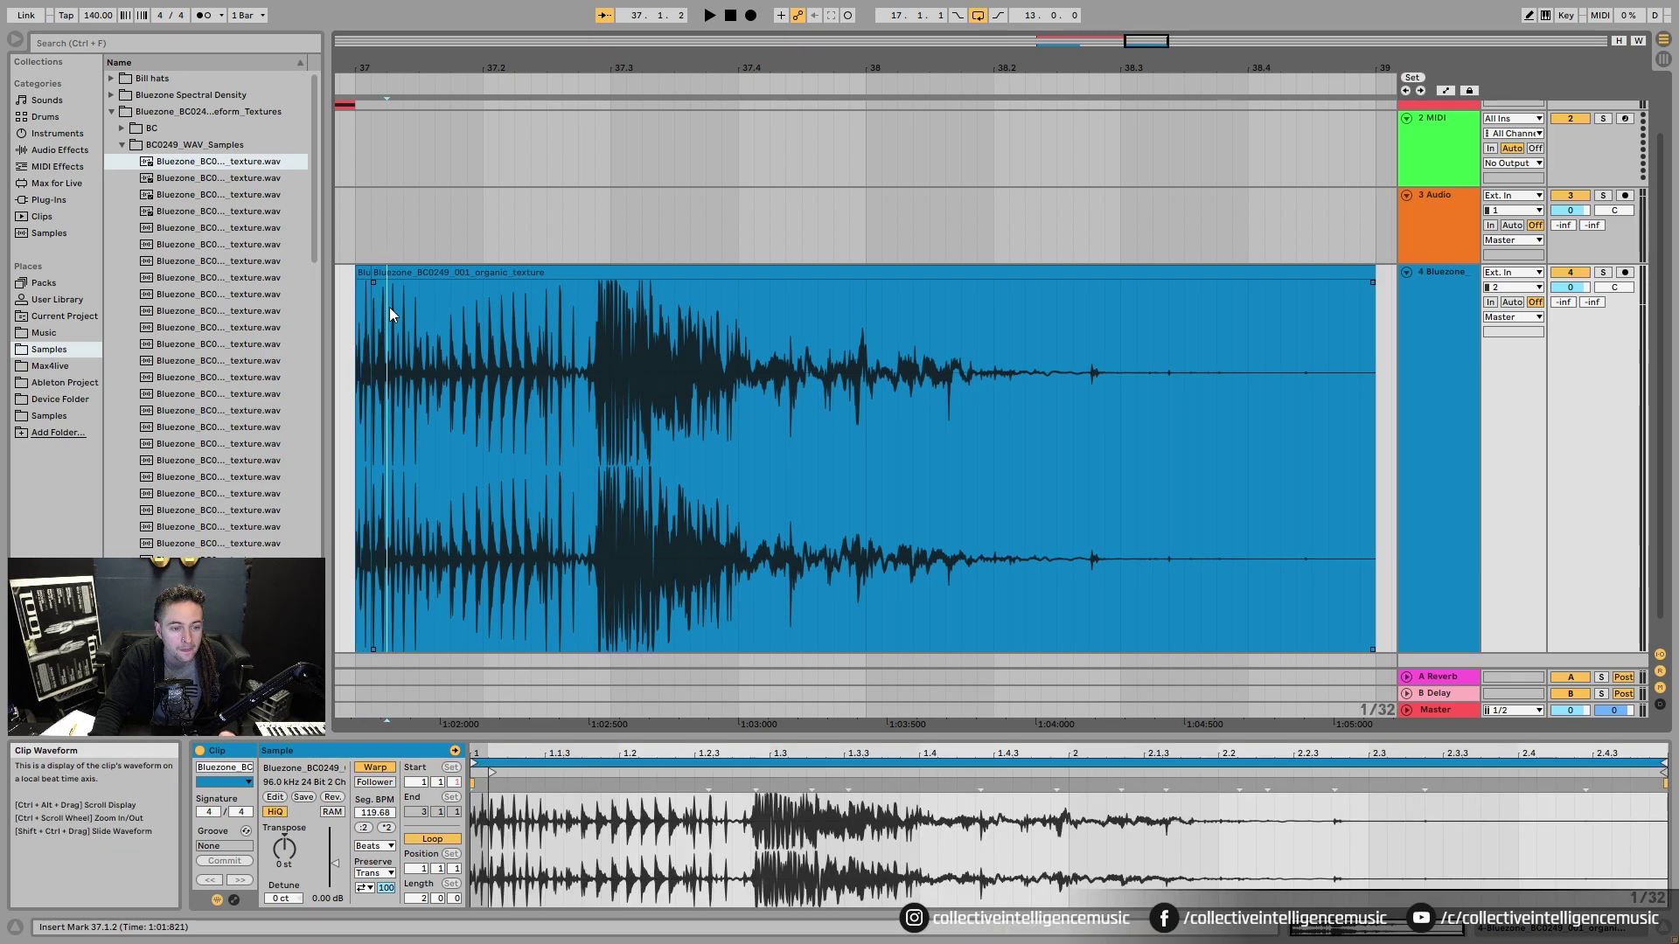
key("ctrl+e")
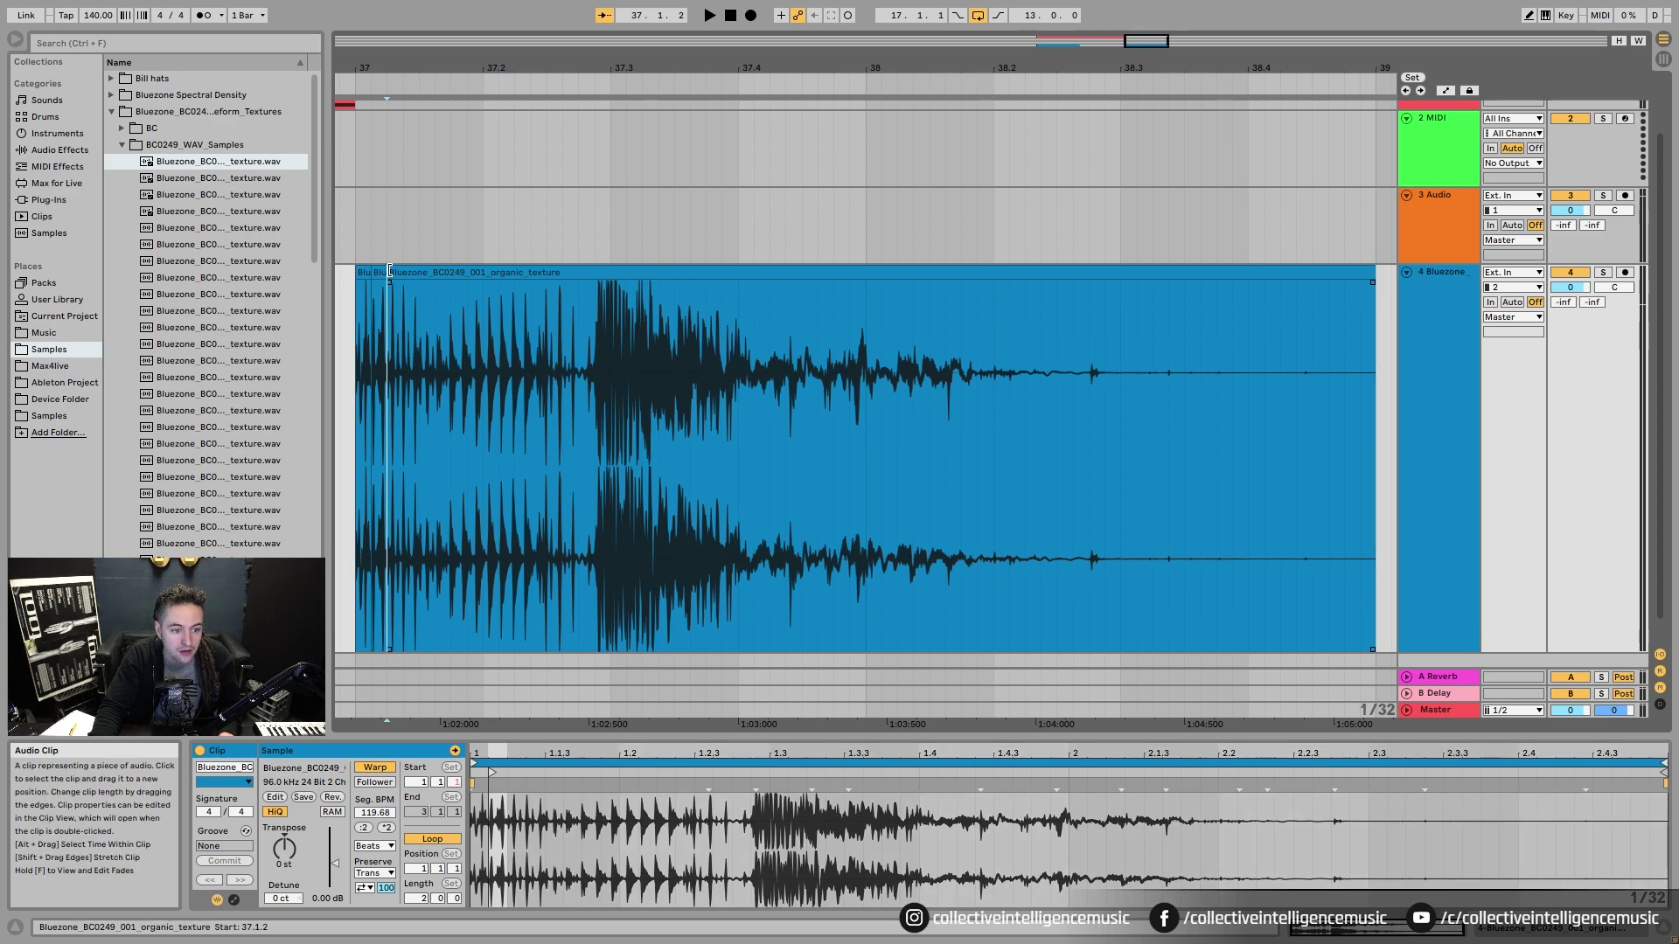
- Continue splitting the bar 37 texture clip at each successive 1/32 grid line up to 37.1.4
left_click(408, 296)
key("ctrl+e")
left_click(420, 313)
key("ctrl+e")
left_click(440, 295)
key("ctrl+e")
left_click(451, 296)
key("ctrl+e")
left_click(464, 302)
key("ctrl+e")
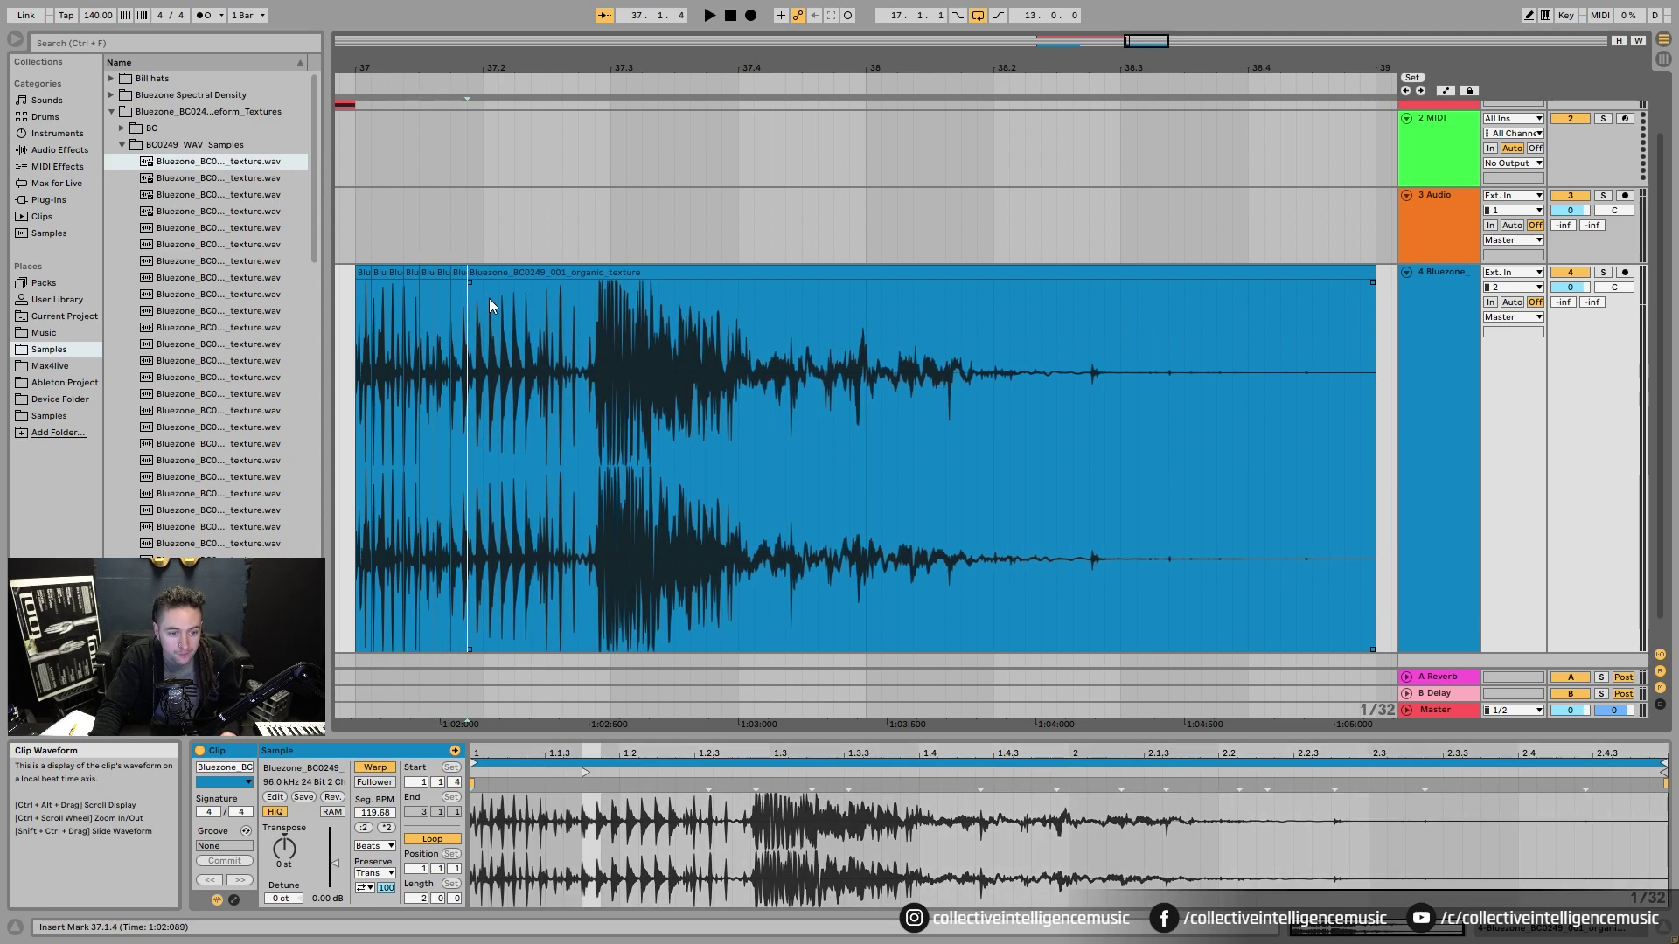
- Split the rest of the texture clip at every 1/32 grid line from 37.1.4 up to 37.3.1
left_click(489, 299)
key("ctrl+e")
left_click(498, 299)
key("ctrl+e")
left_click(516, 299)
key("ctrl+e")
left_click(526, 299)
key("ctrl+e")
left_click(548, 302)
key("ctrl+e")
left_click(559, 303)
key("ctrl+e")
left_click(574, 303)
key("ctrl+e")
left_click(595, 304)
key("ctrl+e")
left_click(610, 315)
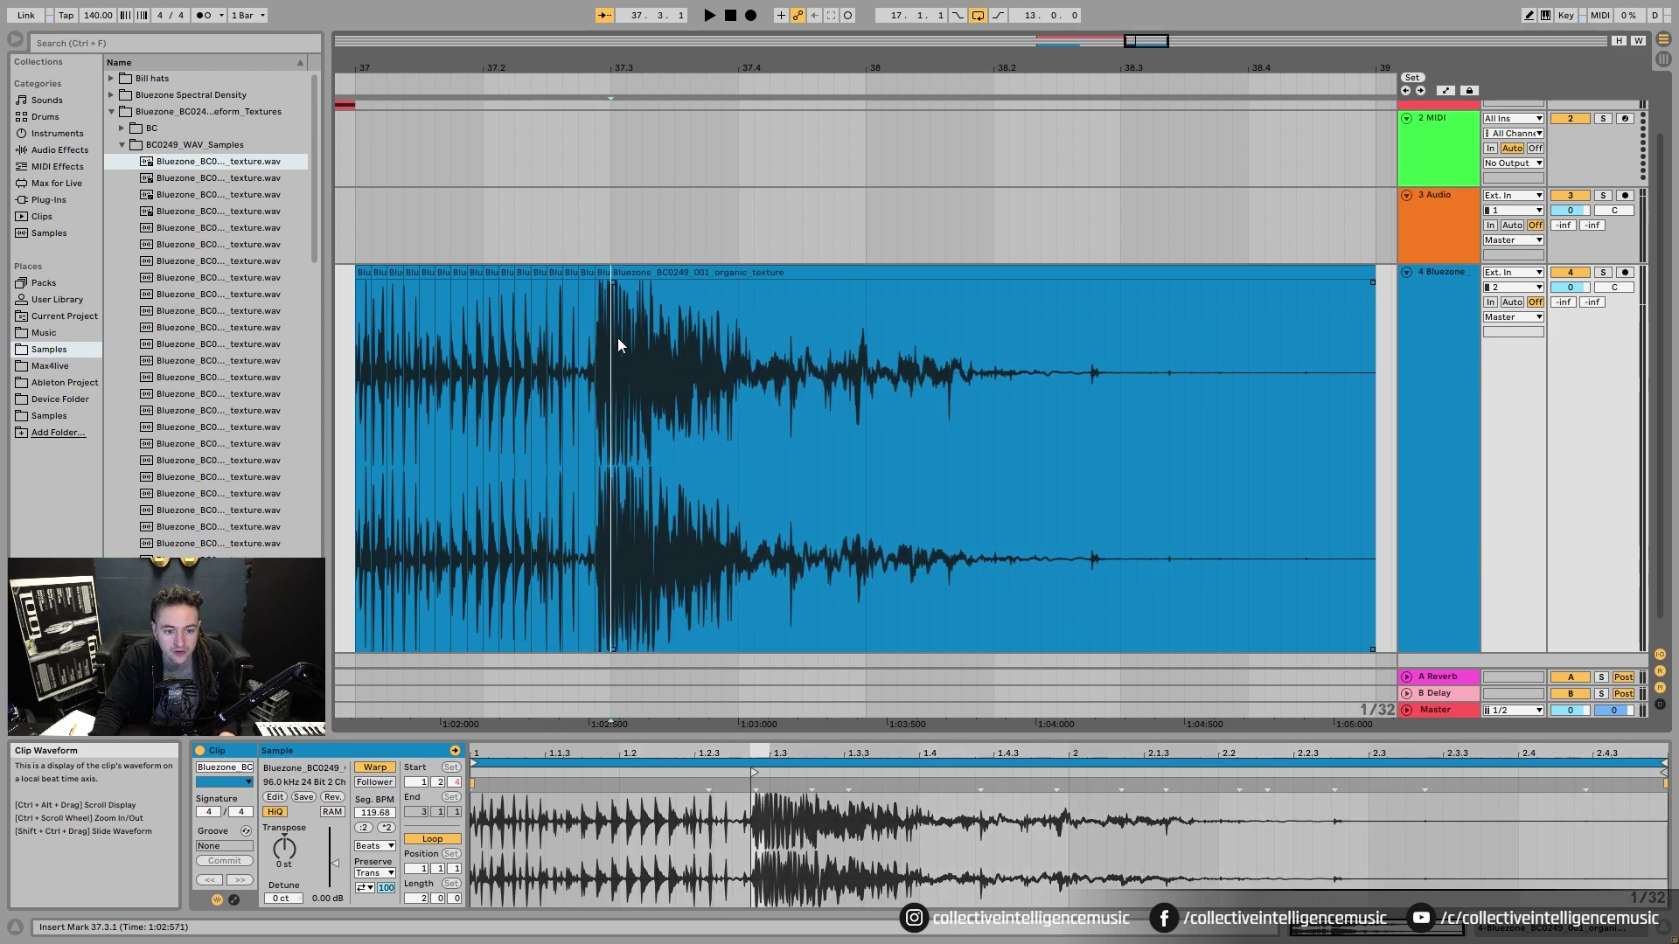
- Deactivate the second 1/32 slice of the bar 37 texture, reactivate it, and deactivate it again
left_click(367, 272)
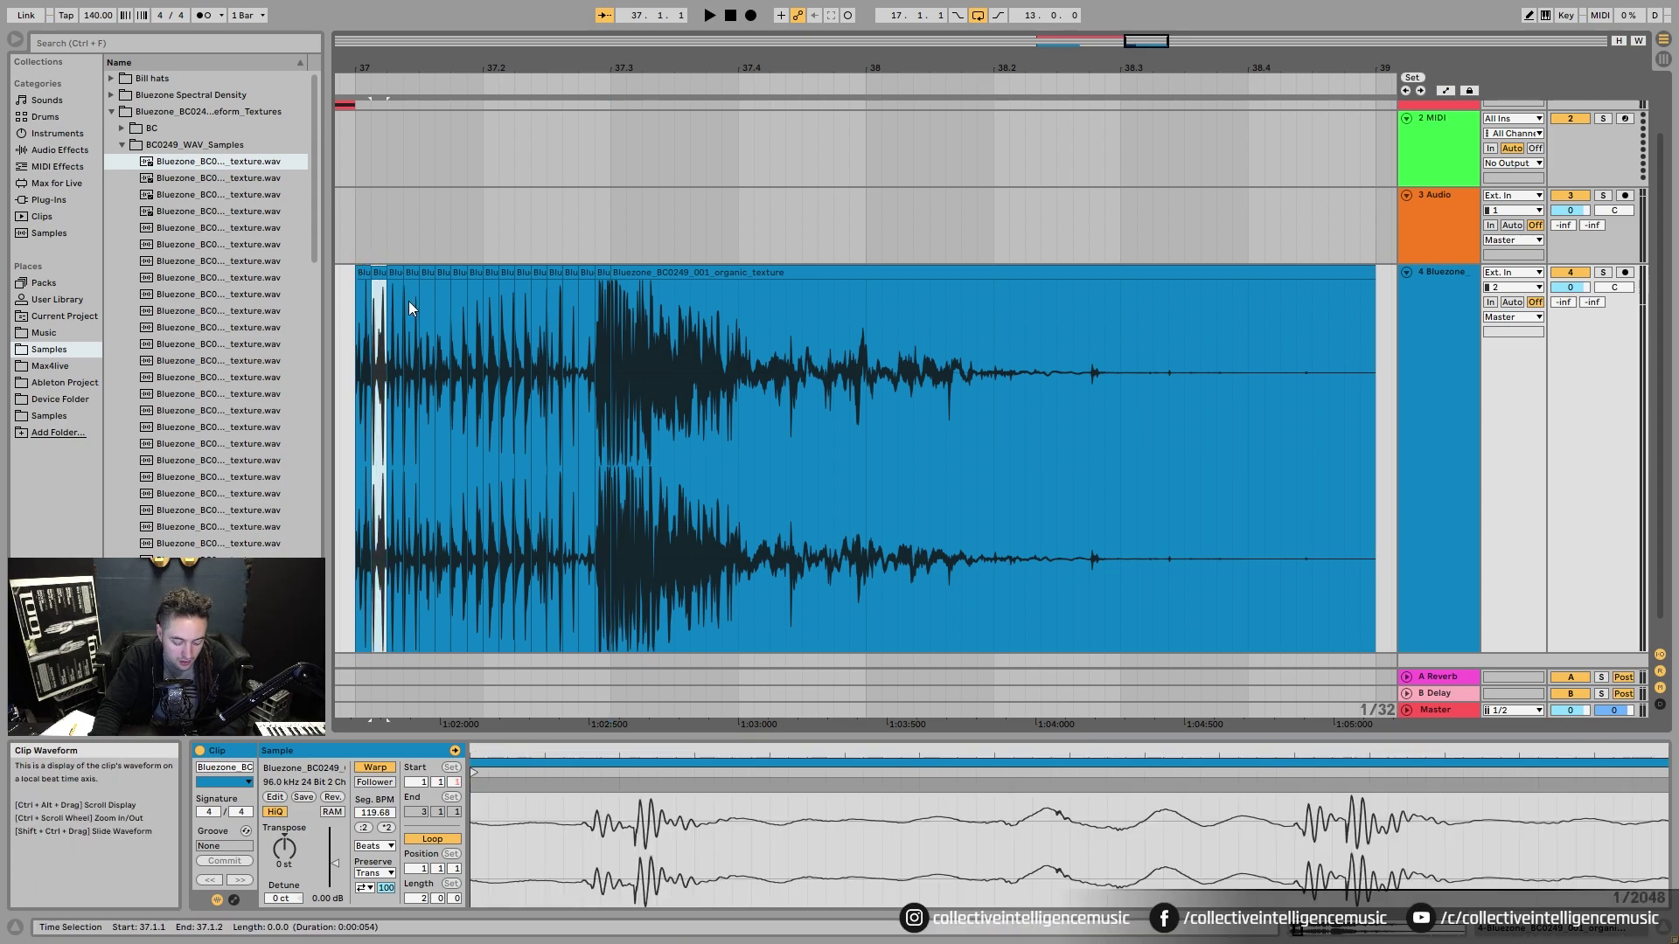
key("0")
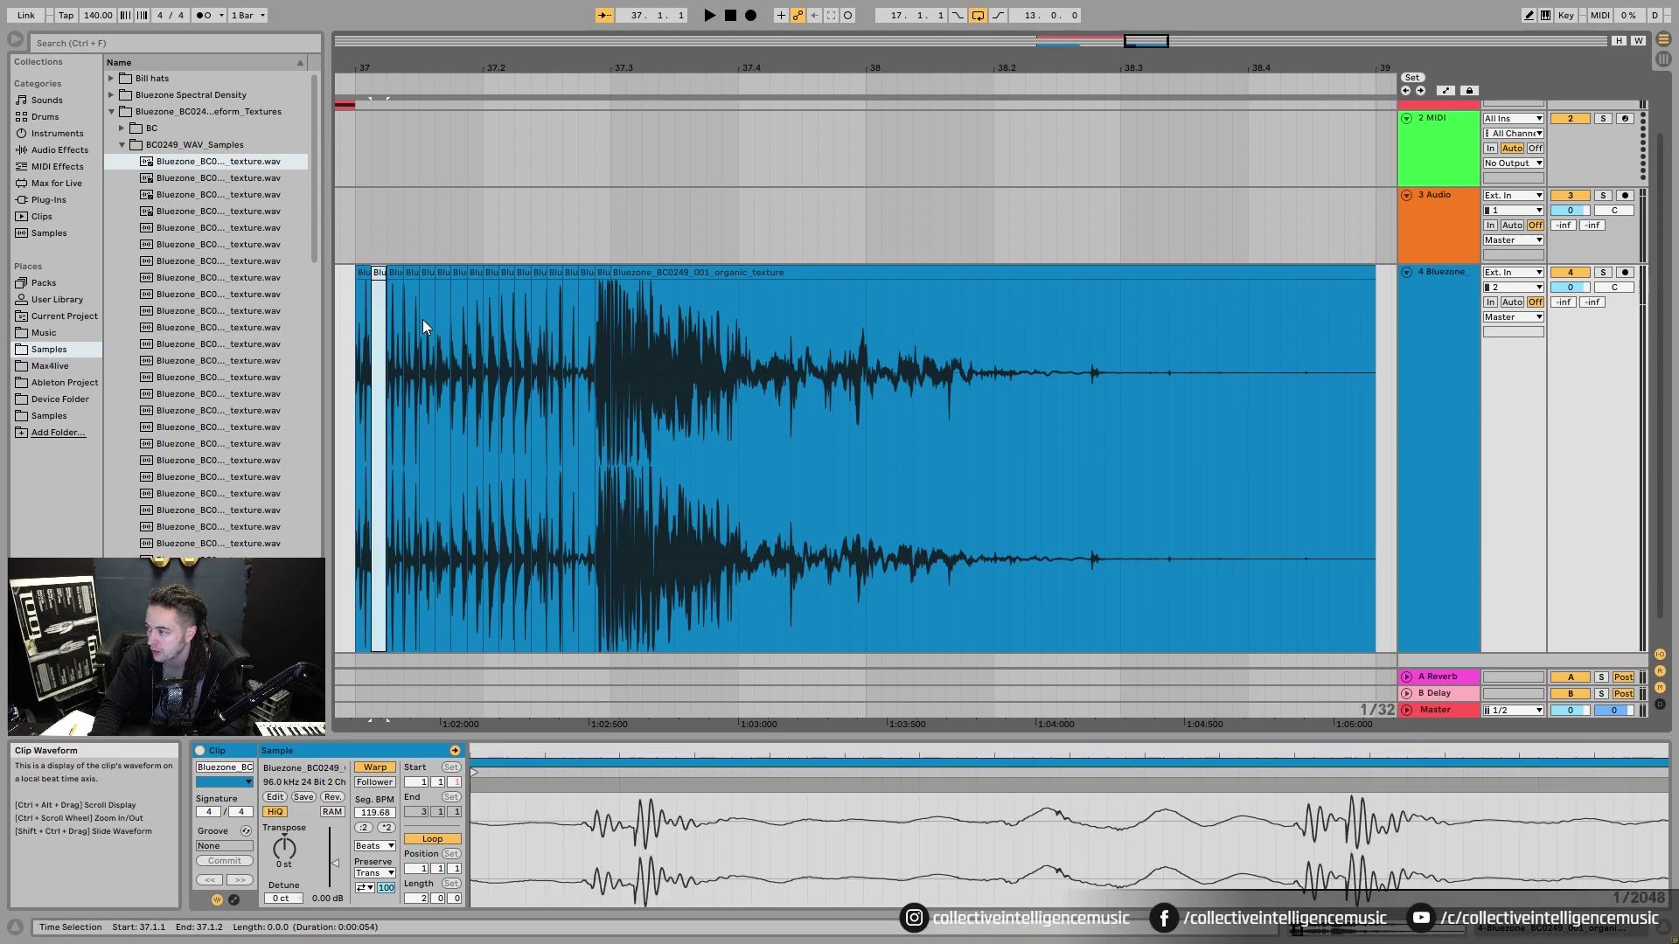
left_click(386, 197)
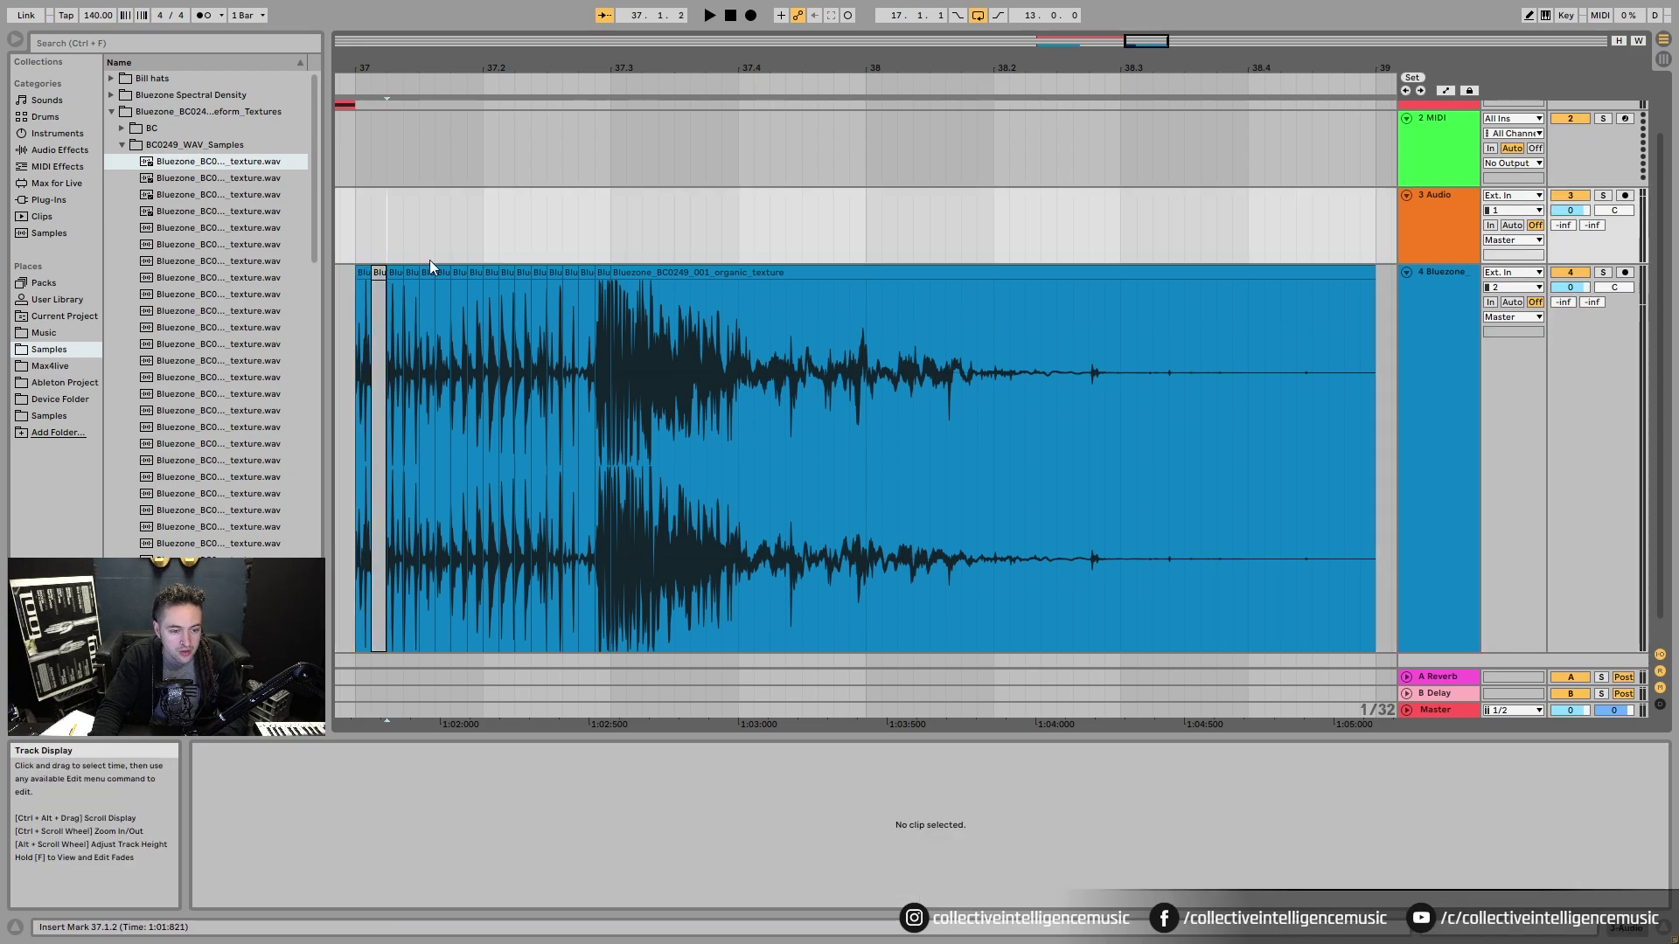
left_click(390, 290)
key("0")
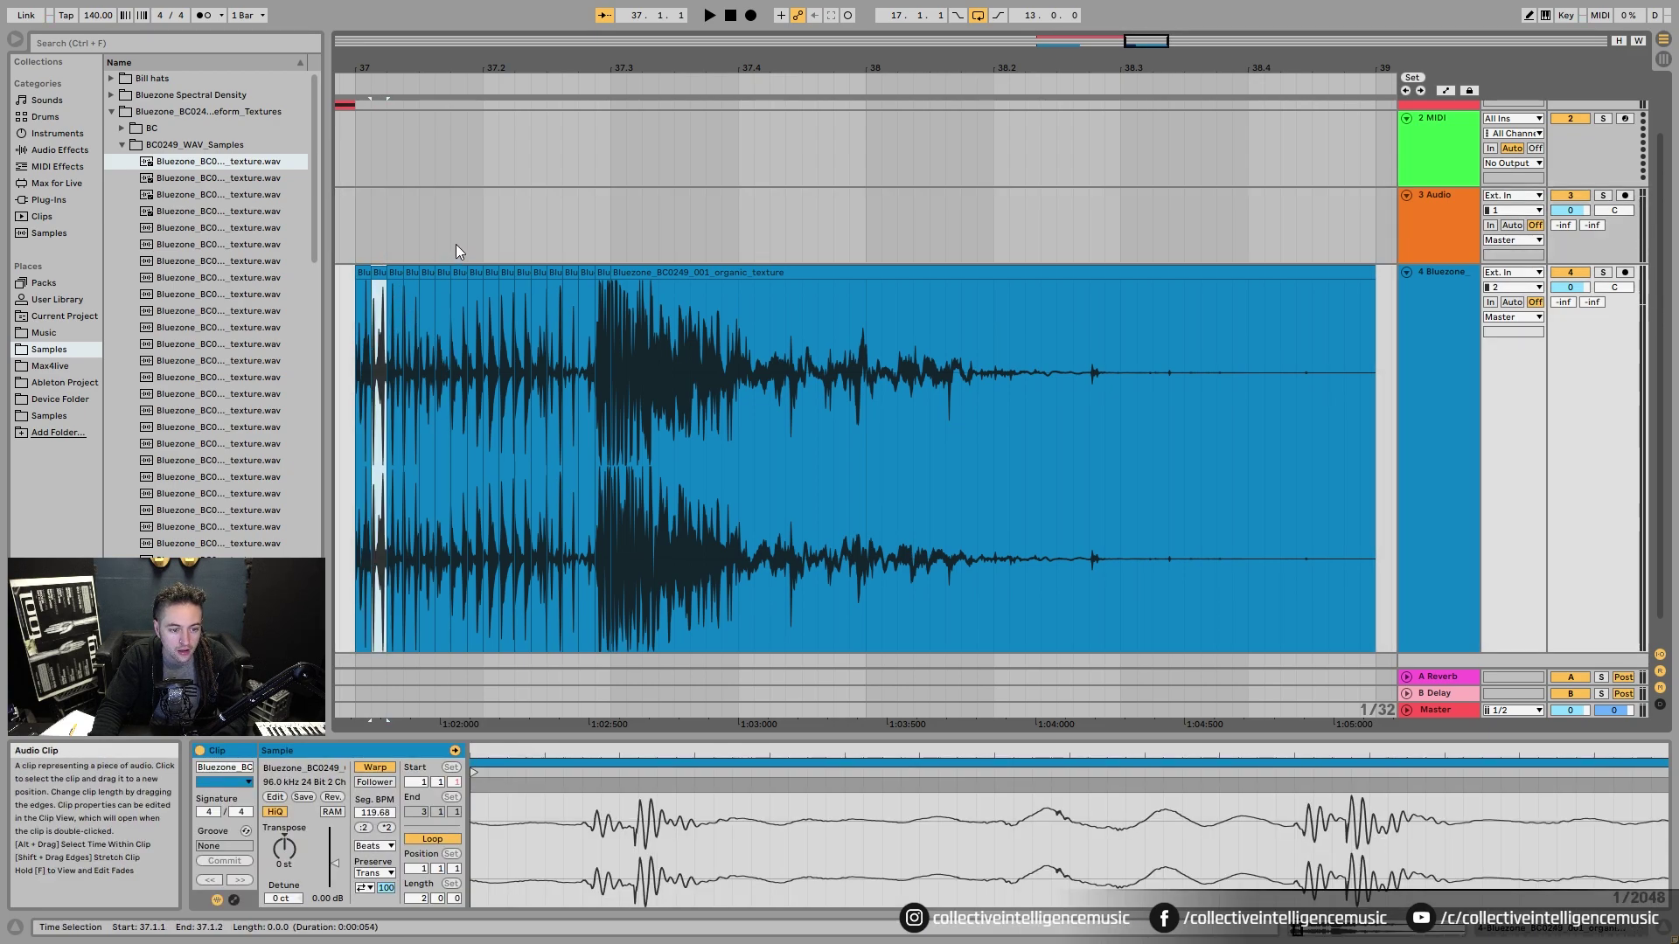
left_click(451, 254)
left_click(378, 270)
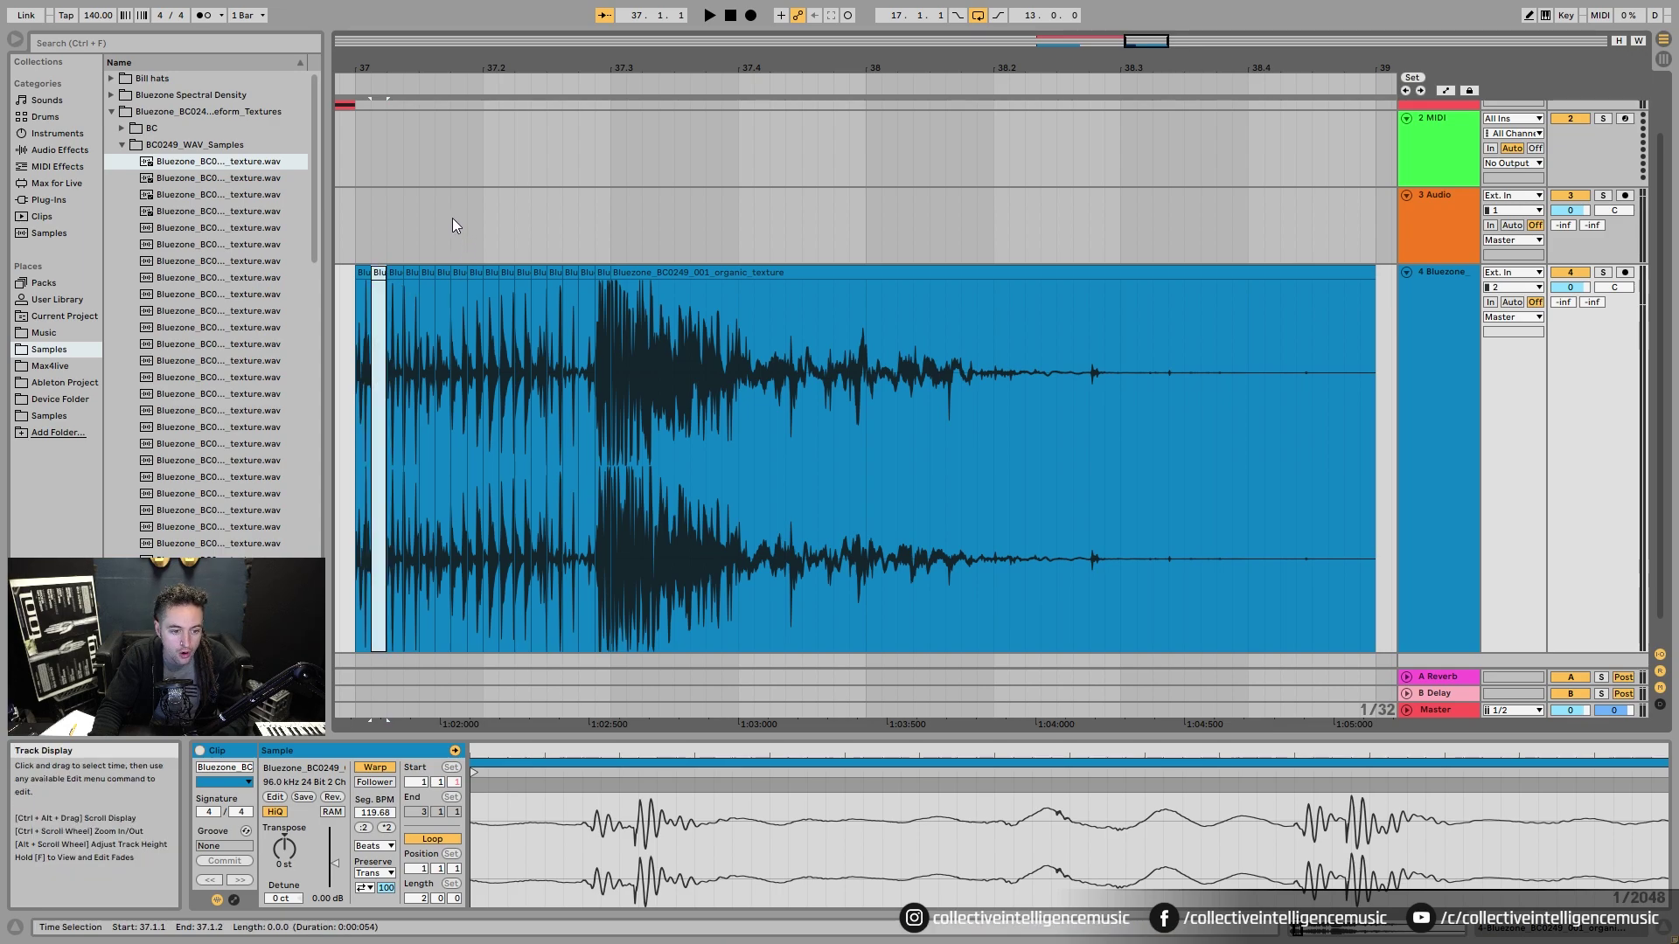
- Deactivate the 4th, 6th, 8th, 11th, 12th, 15th and 16th texture slices of bar 37
left_click(412, 284)
key("0")
left_click(442, 284)
key("0")
left_click(478, 301)
key("0")
left_click(522, 288)
key("0")
left_click(538, 288)
key("0")
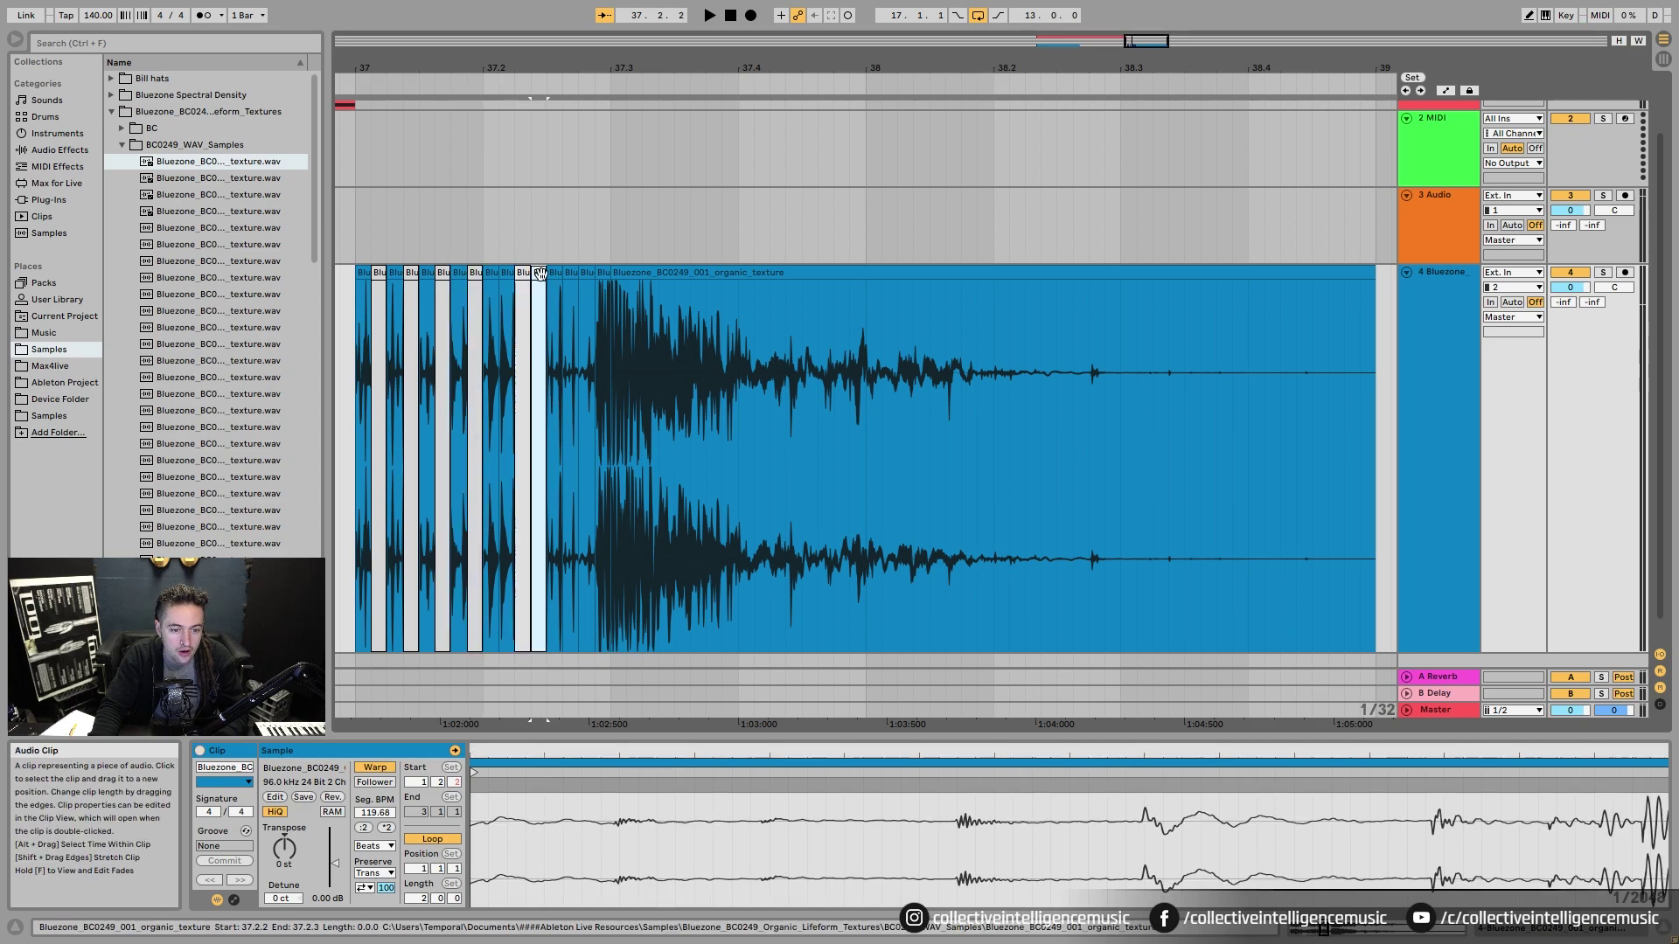
left_click(586, 288)
key("0")
left_click(603, 288)
key("0")
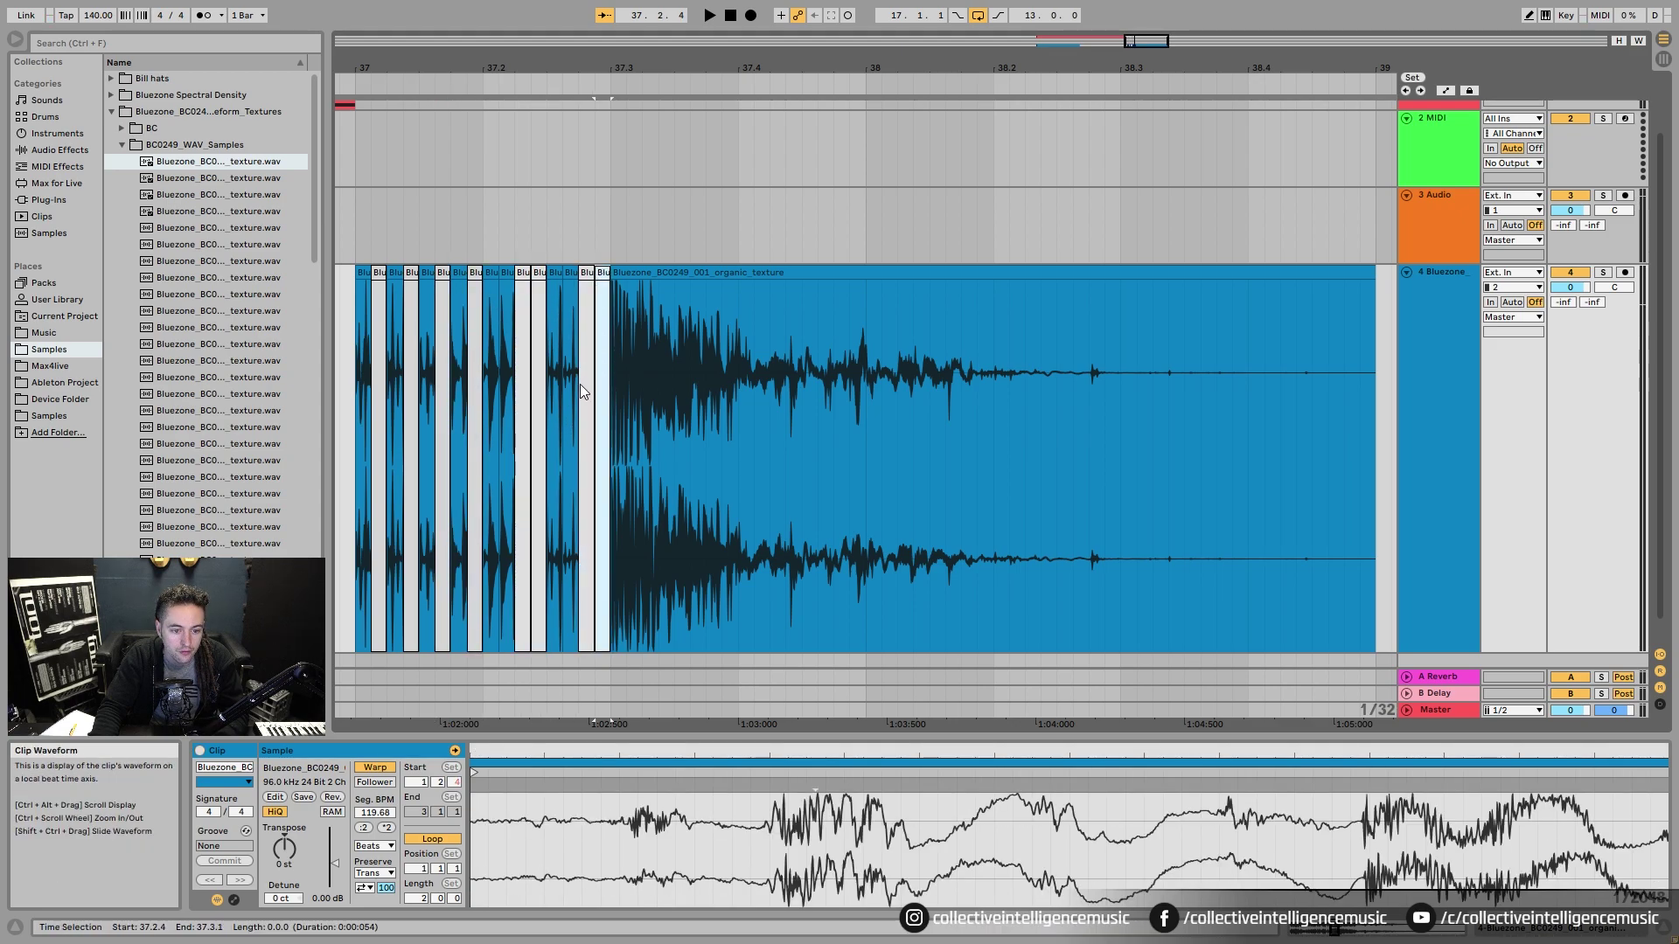
- Play the arrangement from the first texture slice at bar 37, and stop playback
left_click(362, 267)
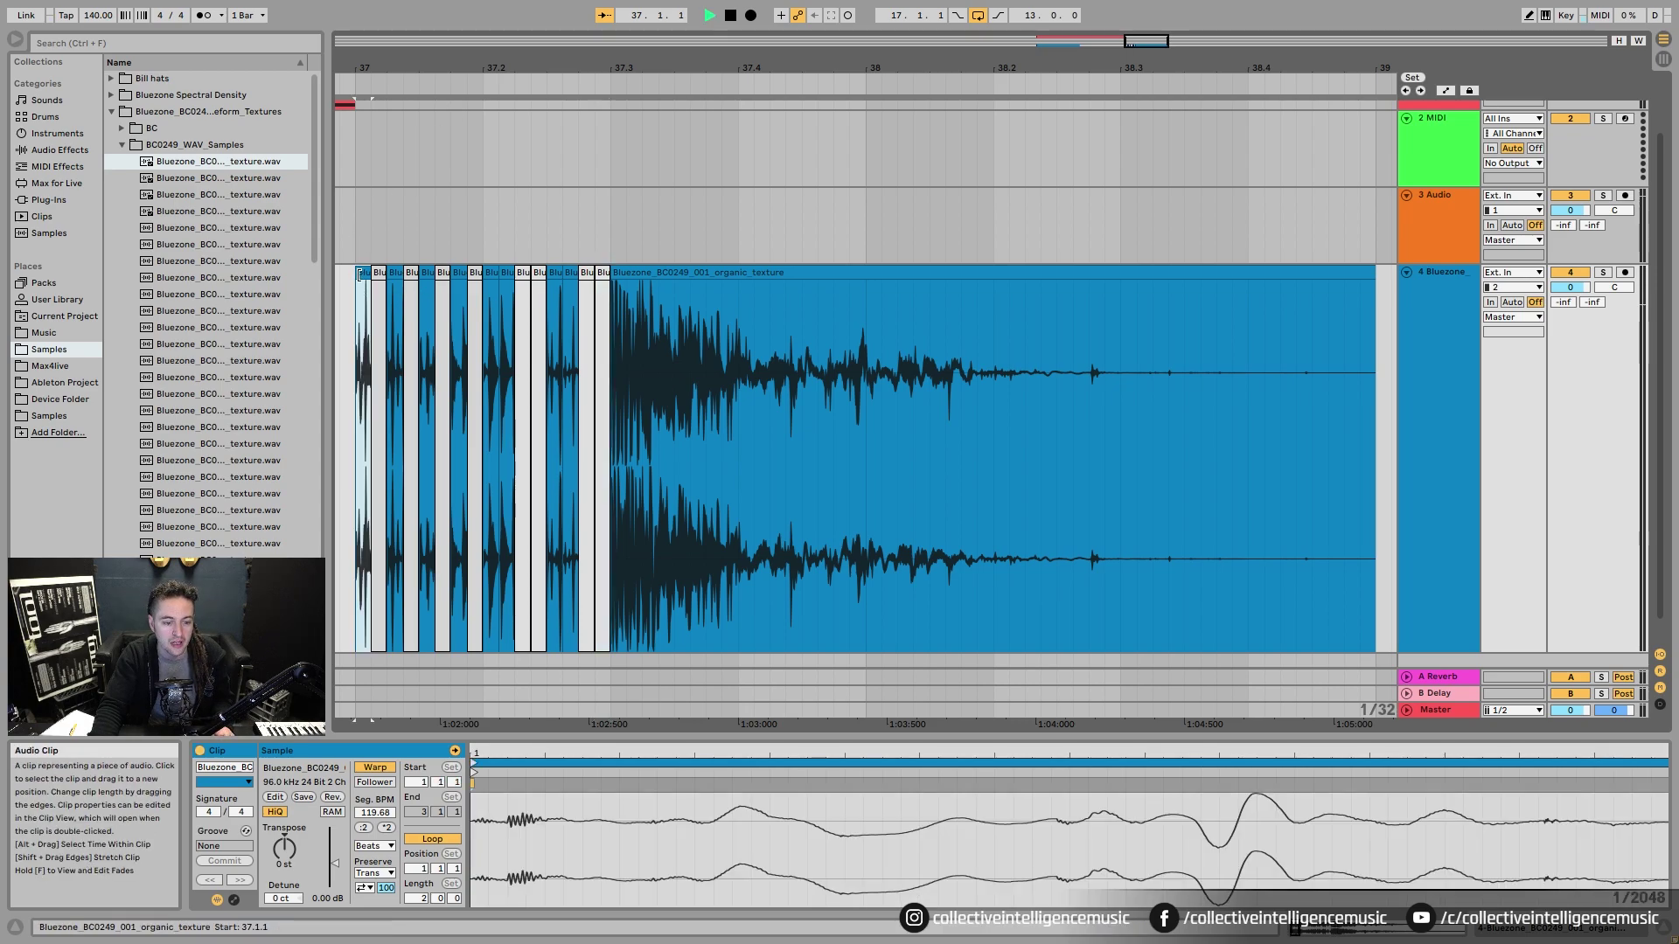
key("space")
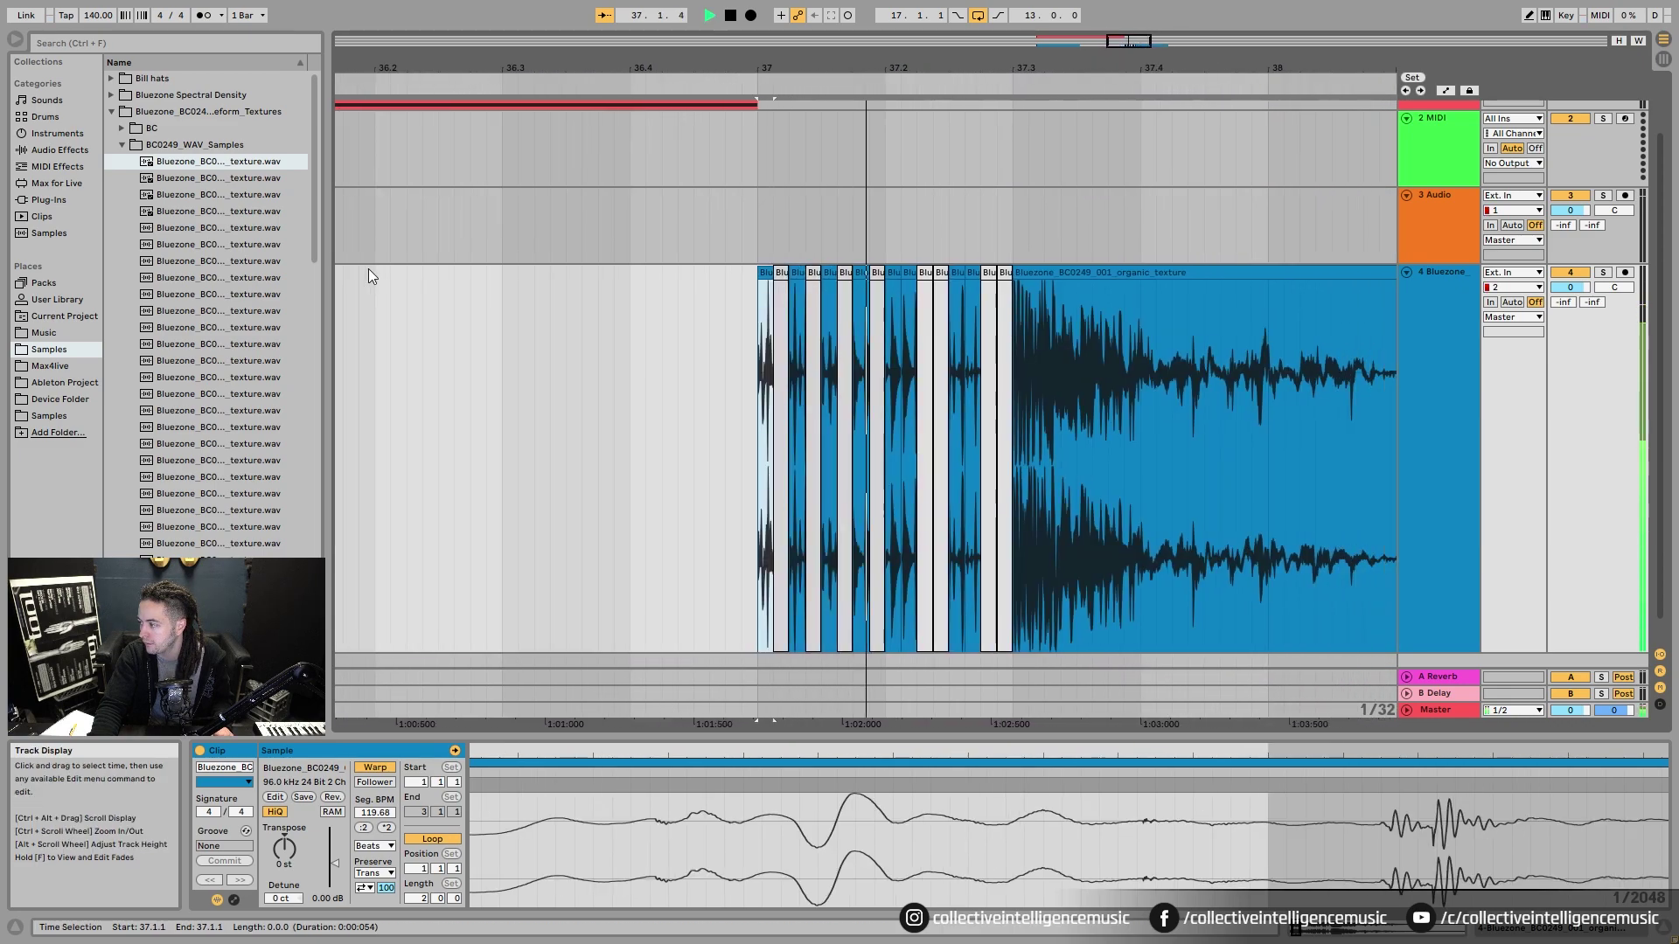
key("space")
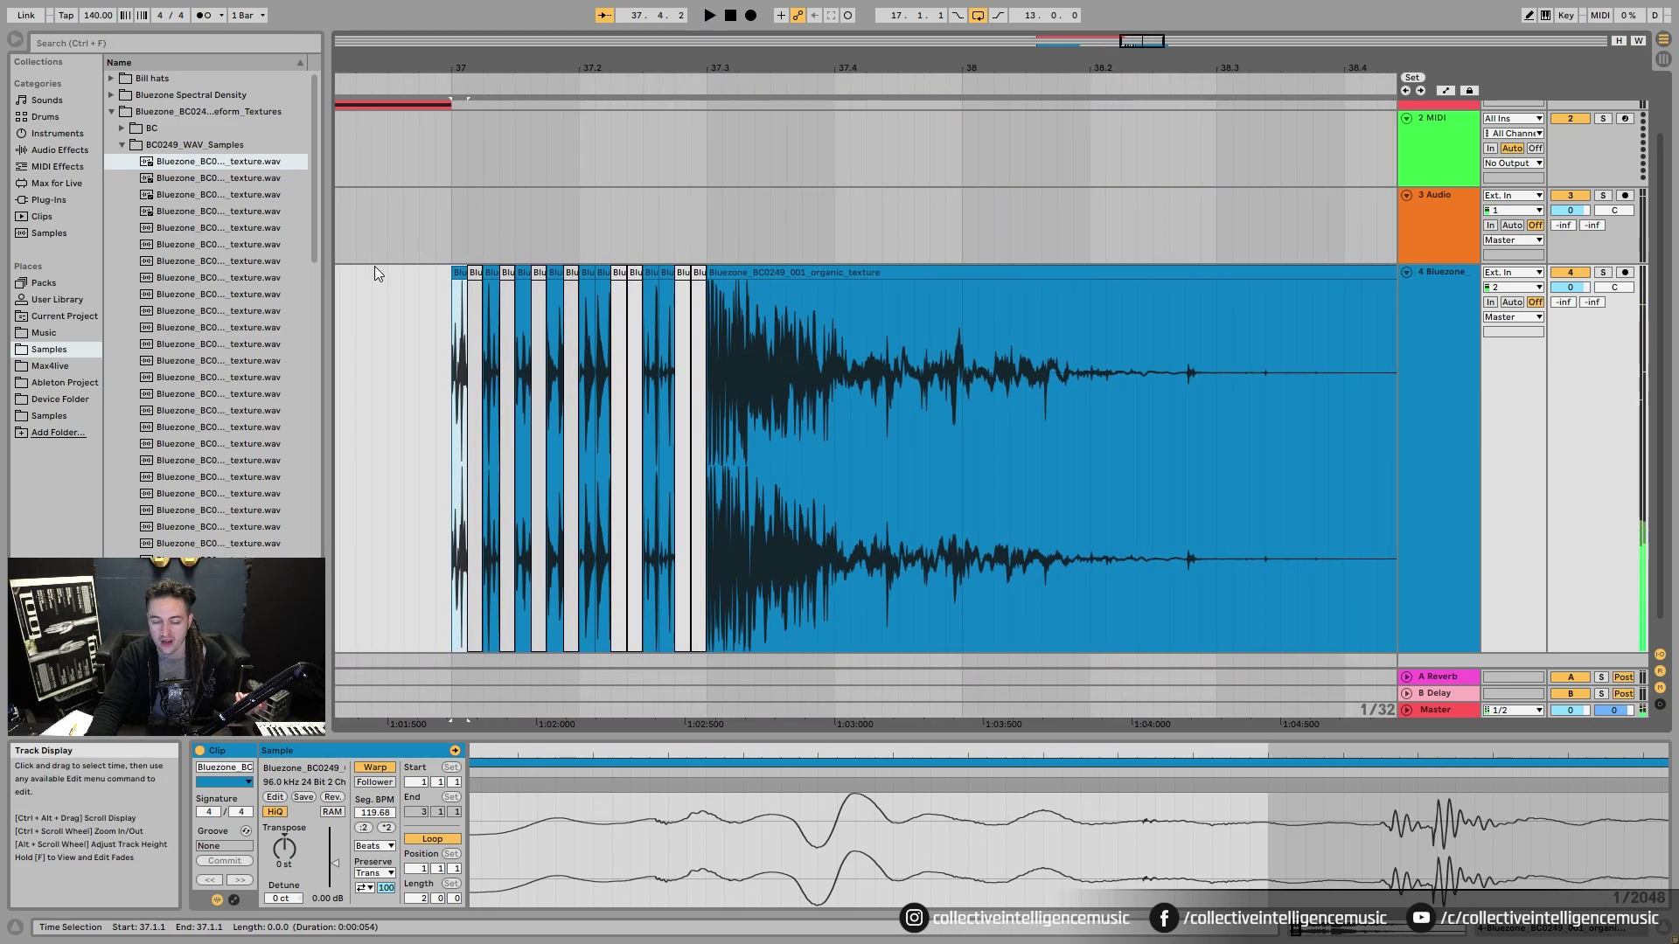
- Split the remaining texture clip at 37.4.1 and move its second part to start at 38.1.1
mouse_move(610, 63)
left_mouse_down()
mouse_move(618, 26)
mouse_move(705, 54)
left_mouse_up()
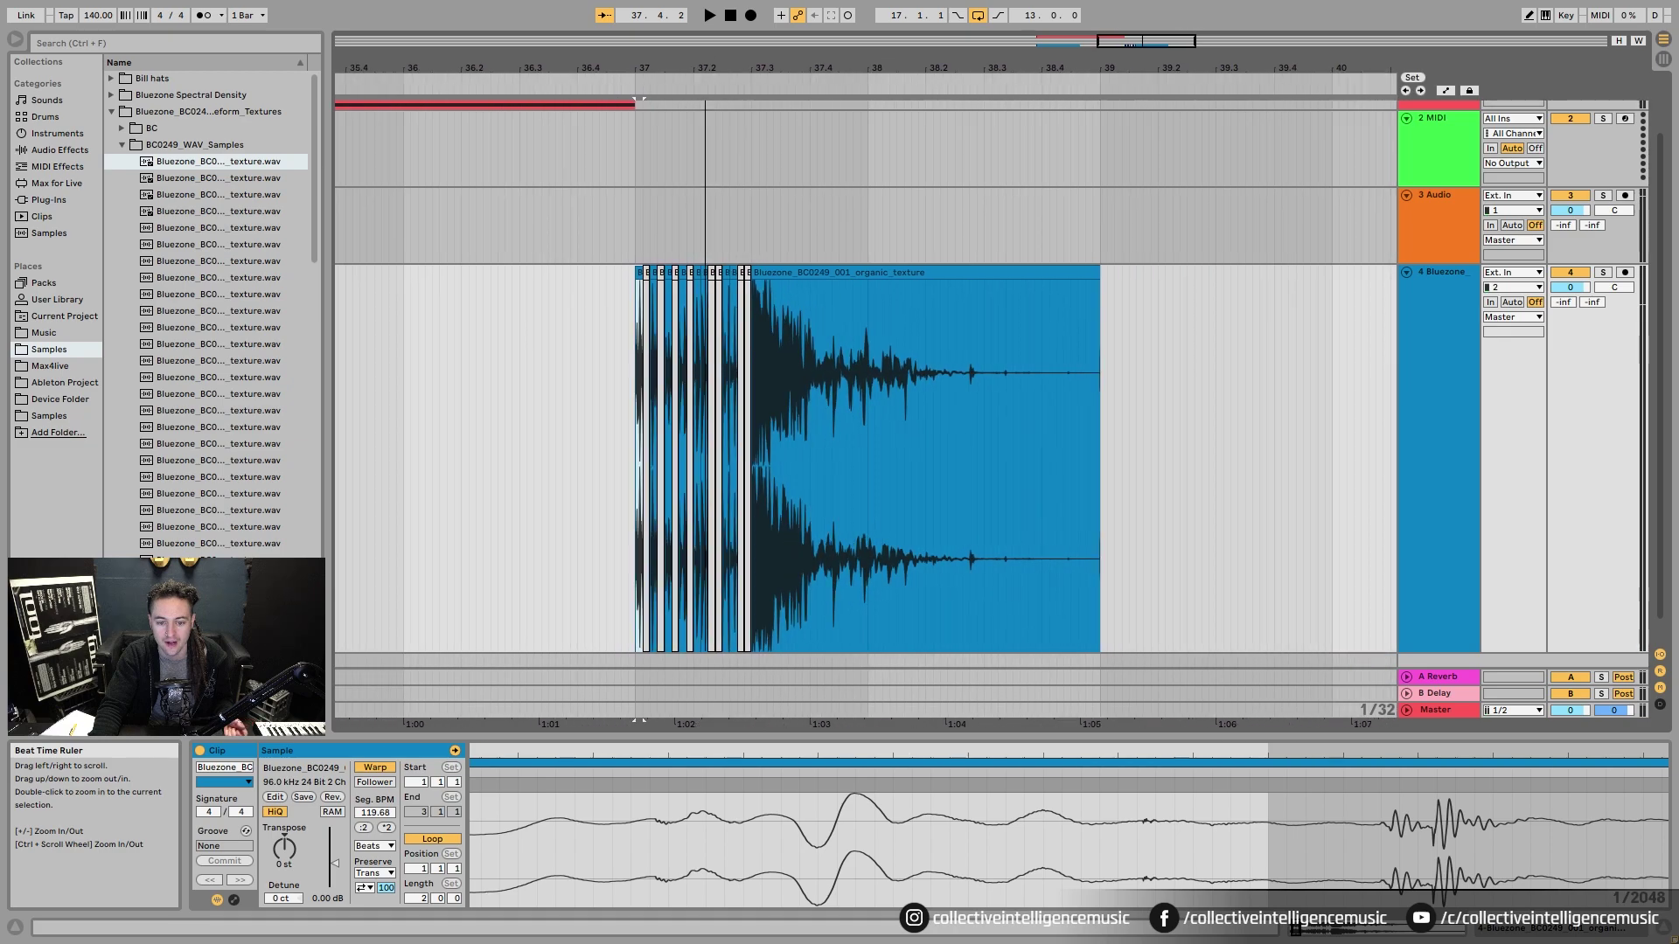
left_click(818, 383)
left_click_drag(828, 68, 828, 105)
left_click(778, 362)
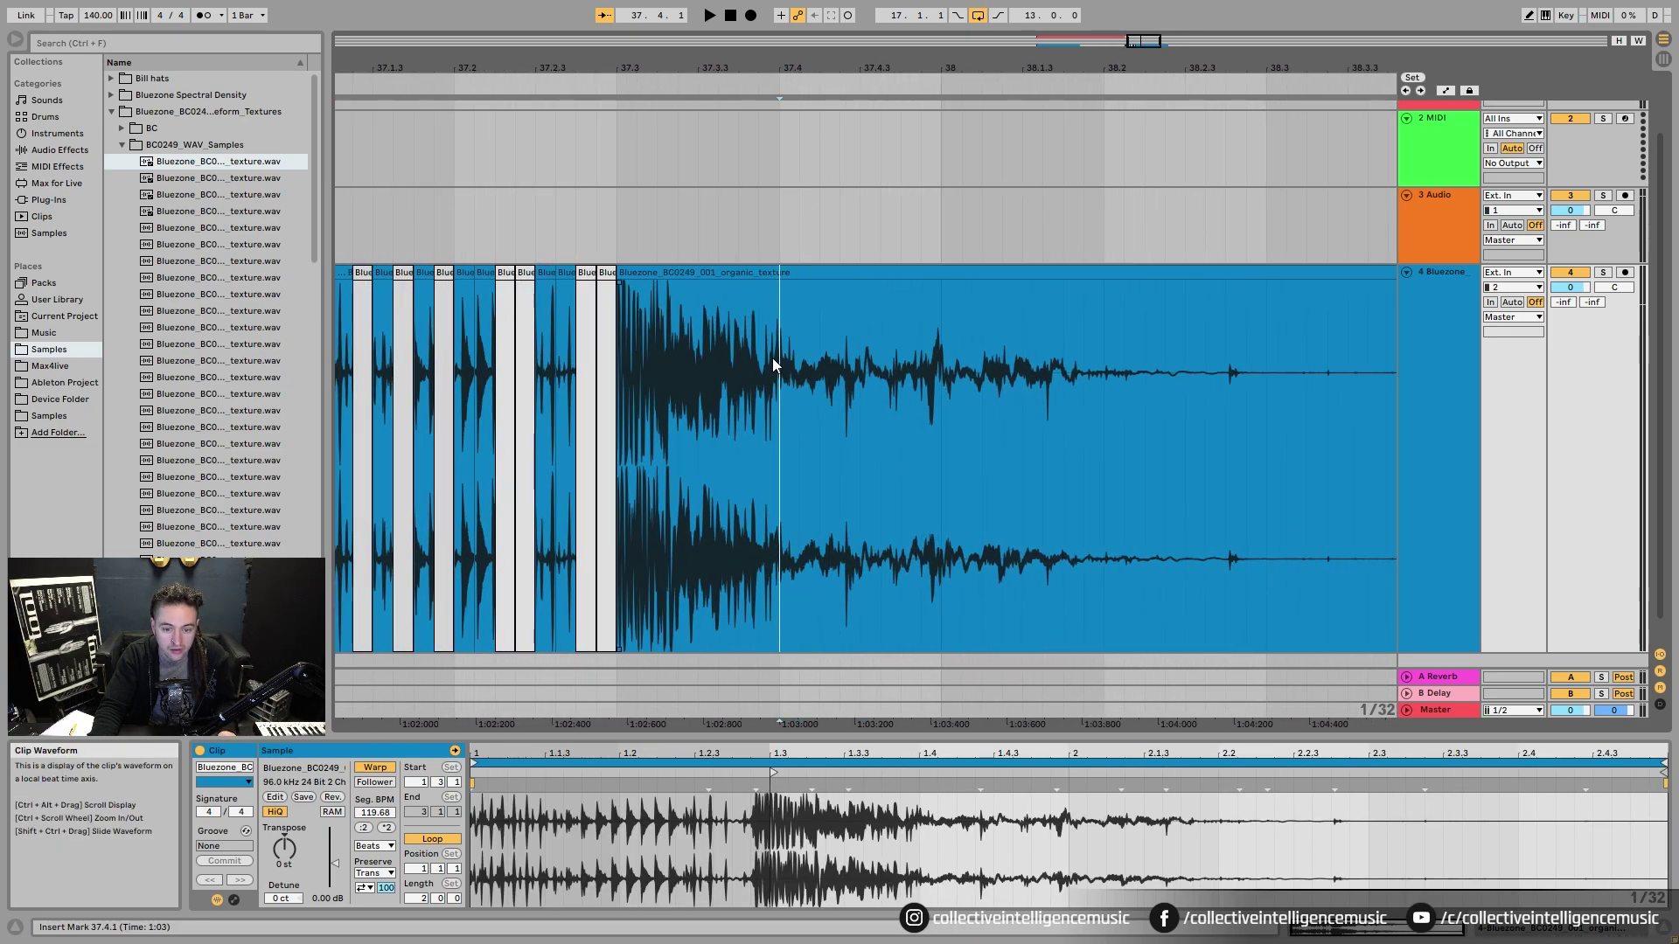
key("ctrl+e")
left_click_drag(810, 273, 1006, 347)
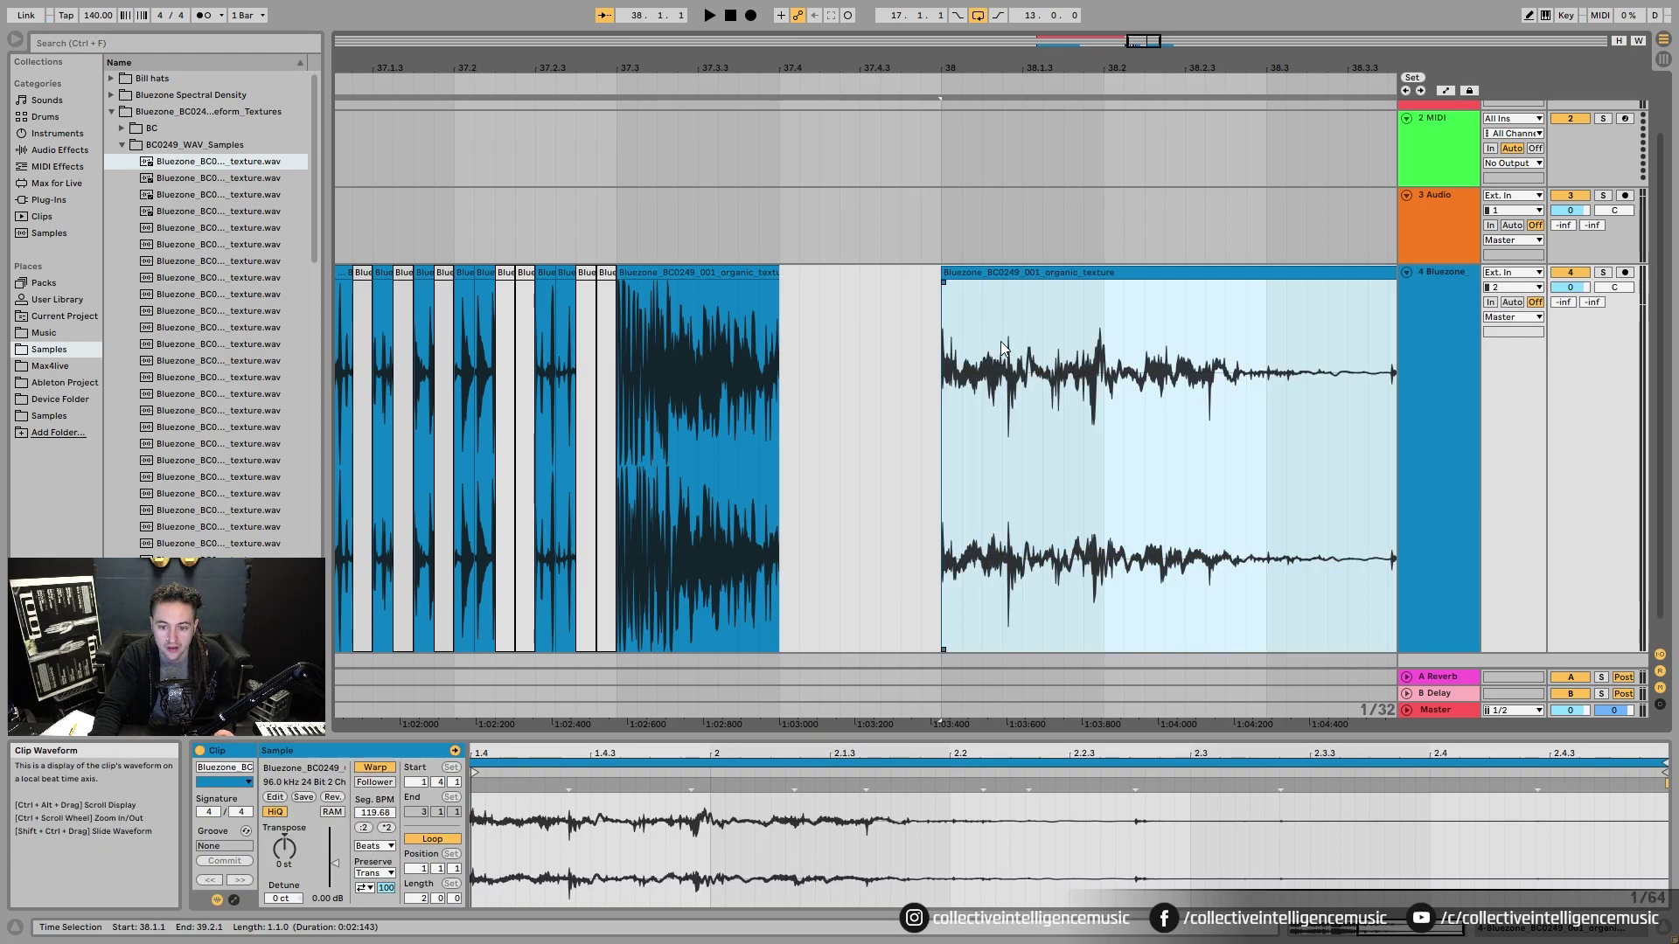
- Fade in the clip at 38.1.1 until about 38.2, and shape a fade-in on the clip at 37.3 up to its middle
mouse_move(993, 273)
left_mouse_down()
mouse_move(1161, 297)
mouse_move(976, 281)
left_mouse_up()
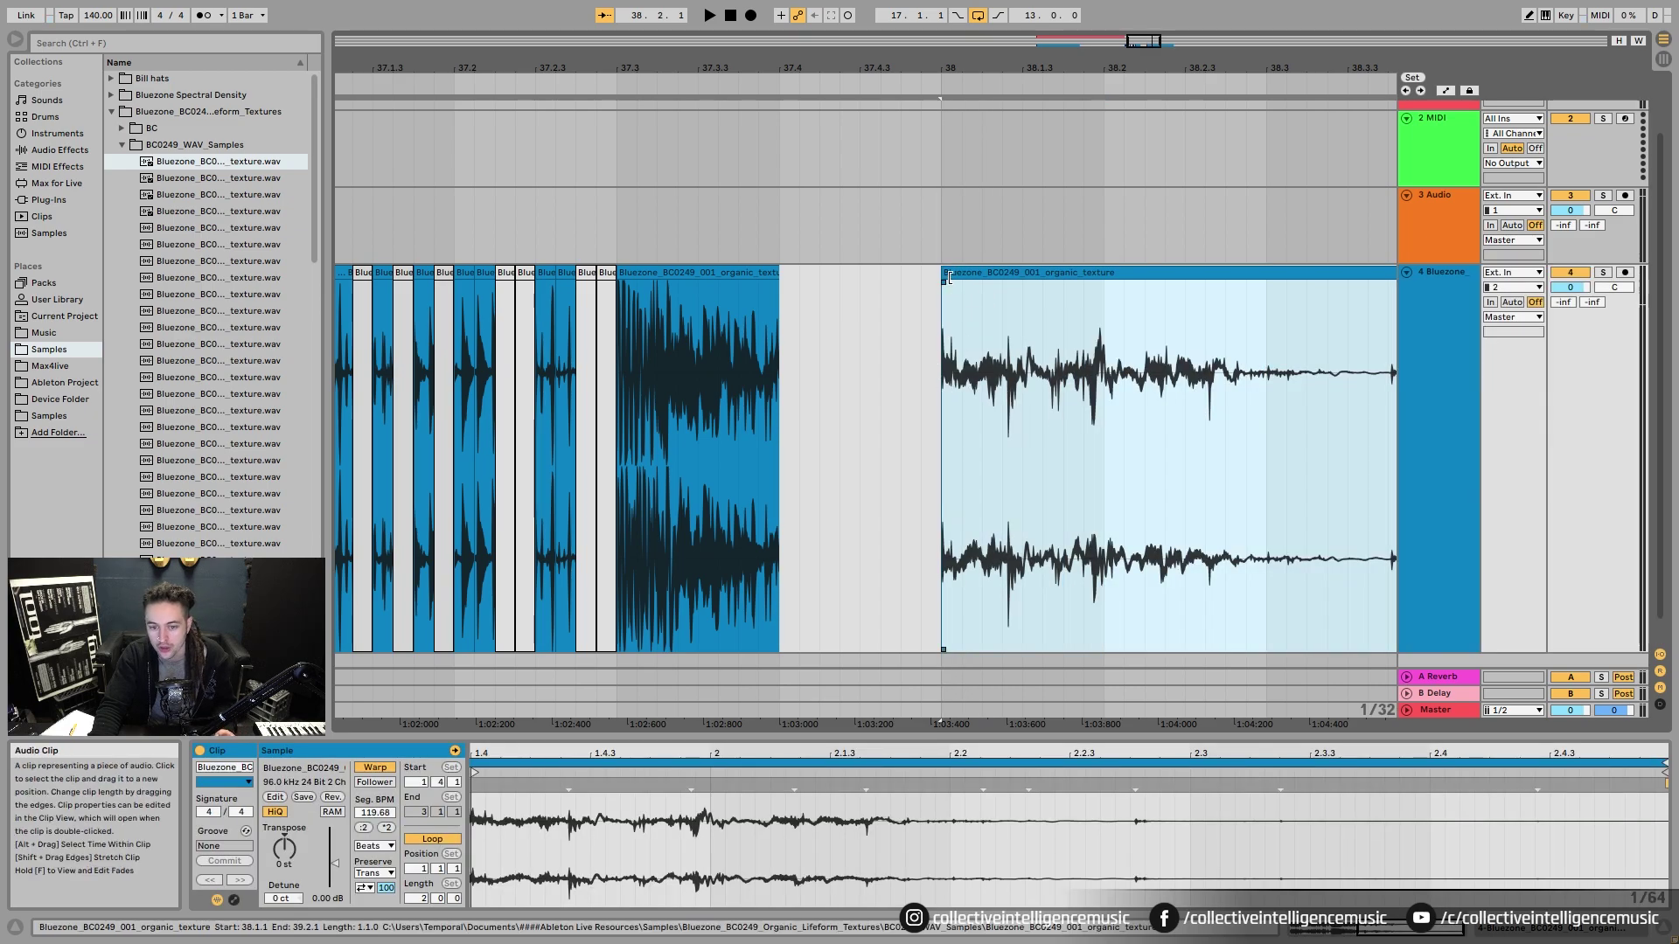
mouse_move(943, 281)
left_mouse_down()
mouse_move(1113, 339)
mouse_move(979, 322)
mouse_move(1131, 327)
mouse_move(1130, 285)
mouse_move(925, 297)
mouse_move(942, 282)
mouse_move(1117, 298)
left_mouse_up()
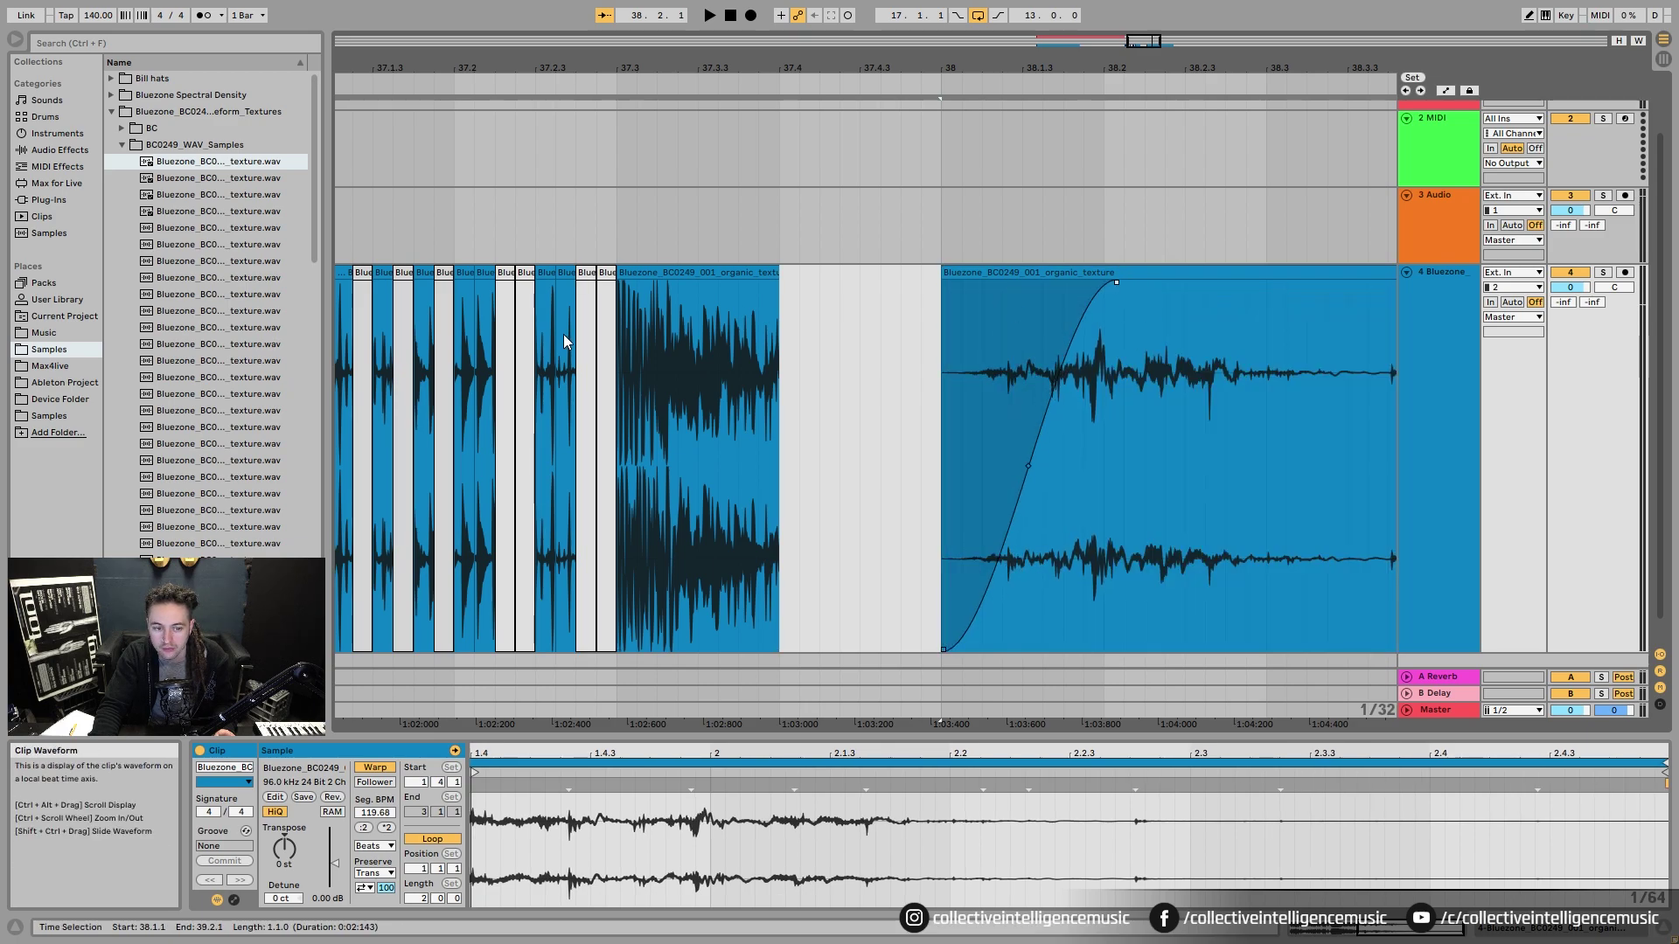
mouse_move(638, 292)
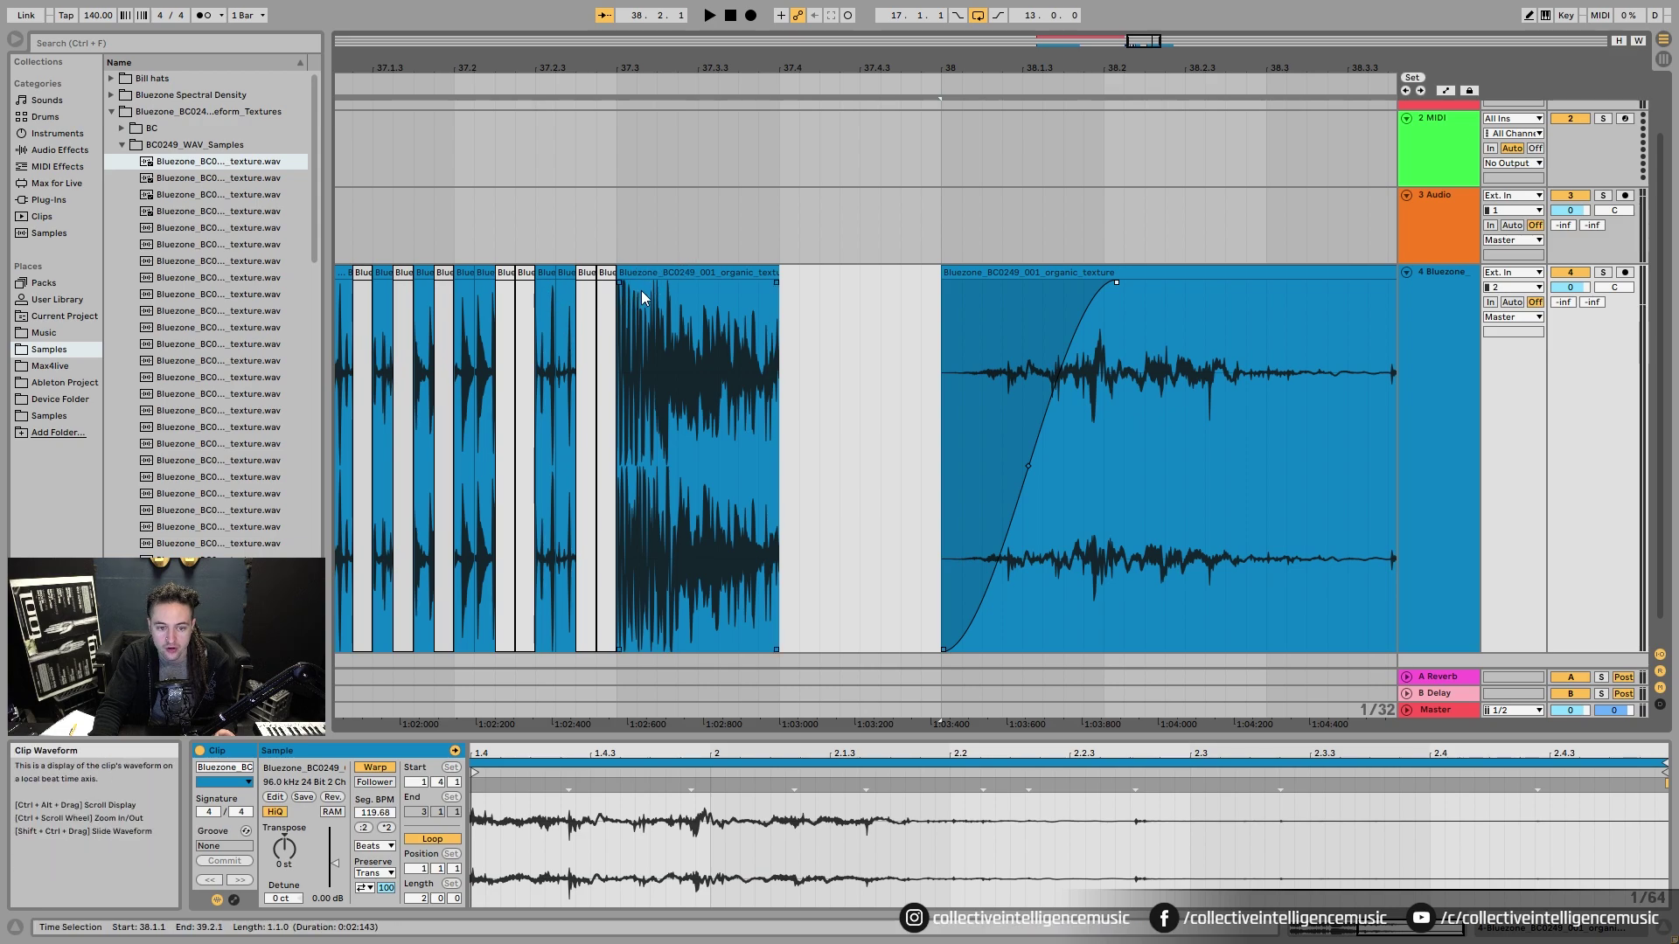
left_click_drag(621, 283, 695, 299)
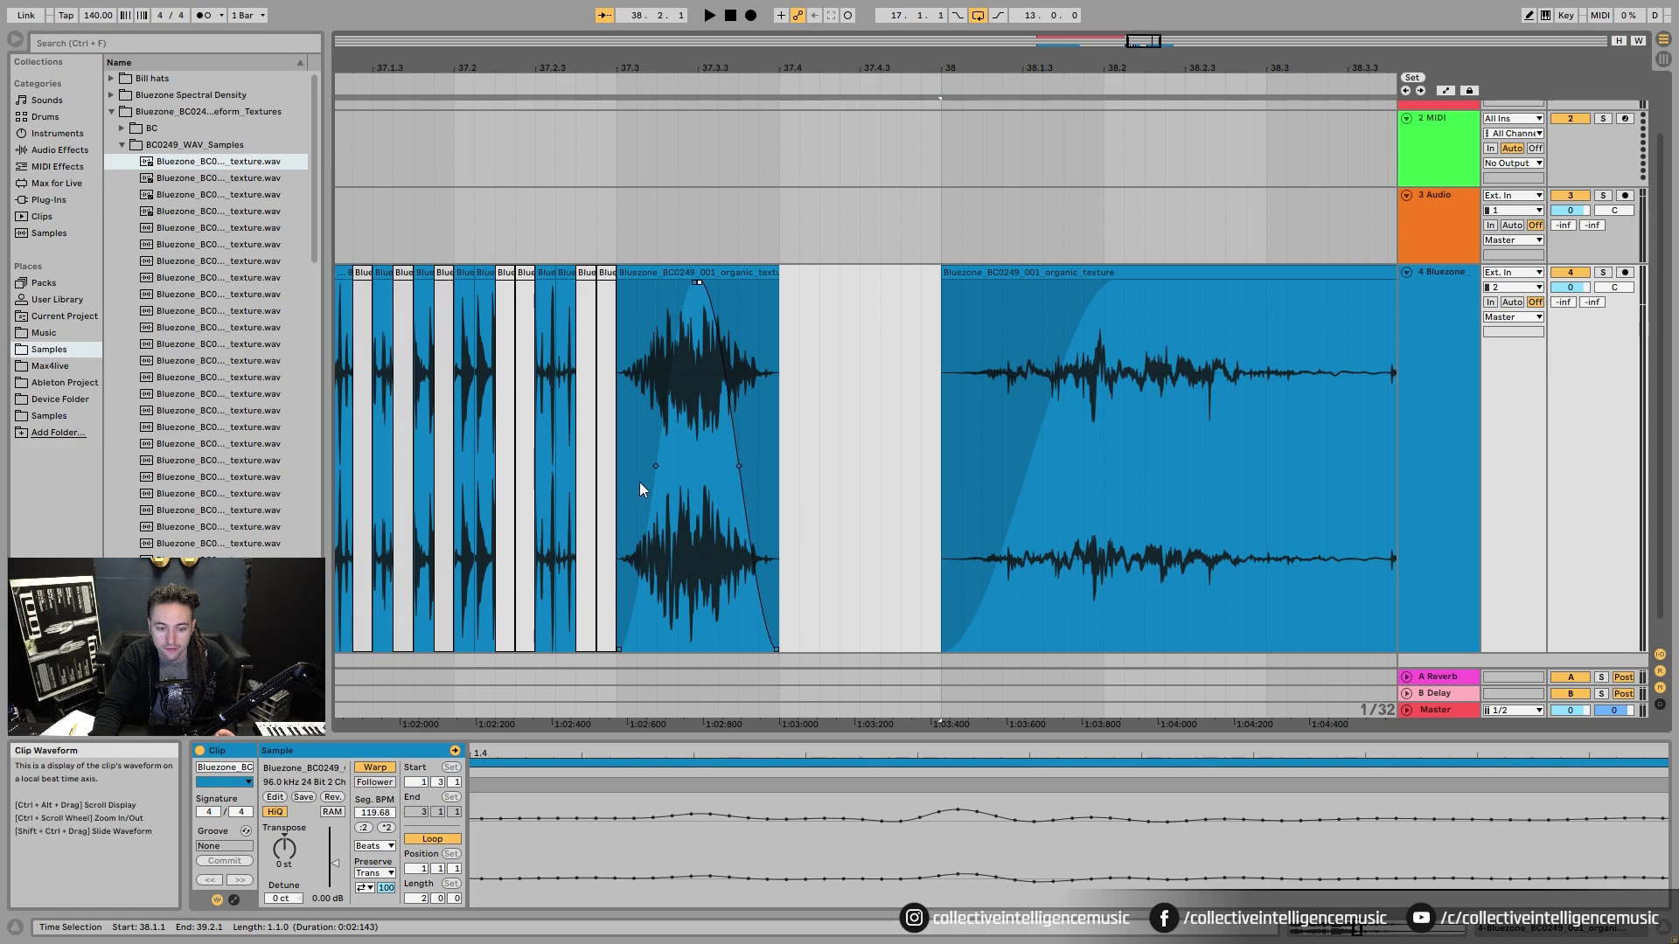
left_click_drag(658, 466, 663, 413)
- Play back the faded texture clips from 37.3 onward, and stop playback
left_click(641, 271)
key("space")
key("space")
key("space")
left_click(981, 278)
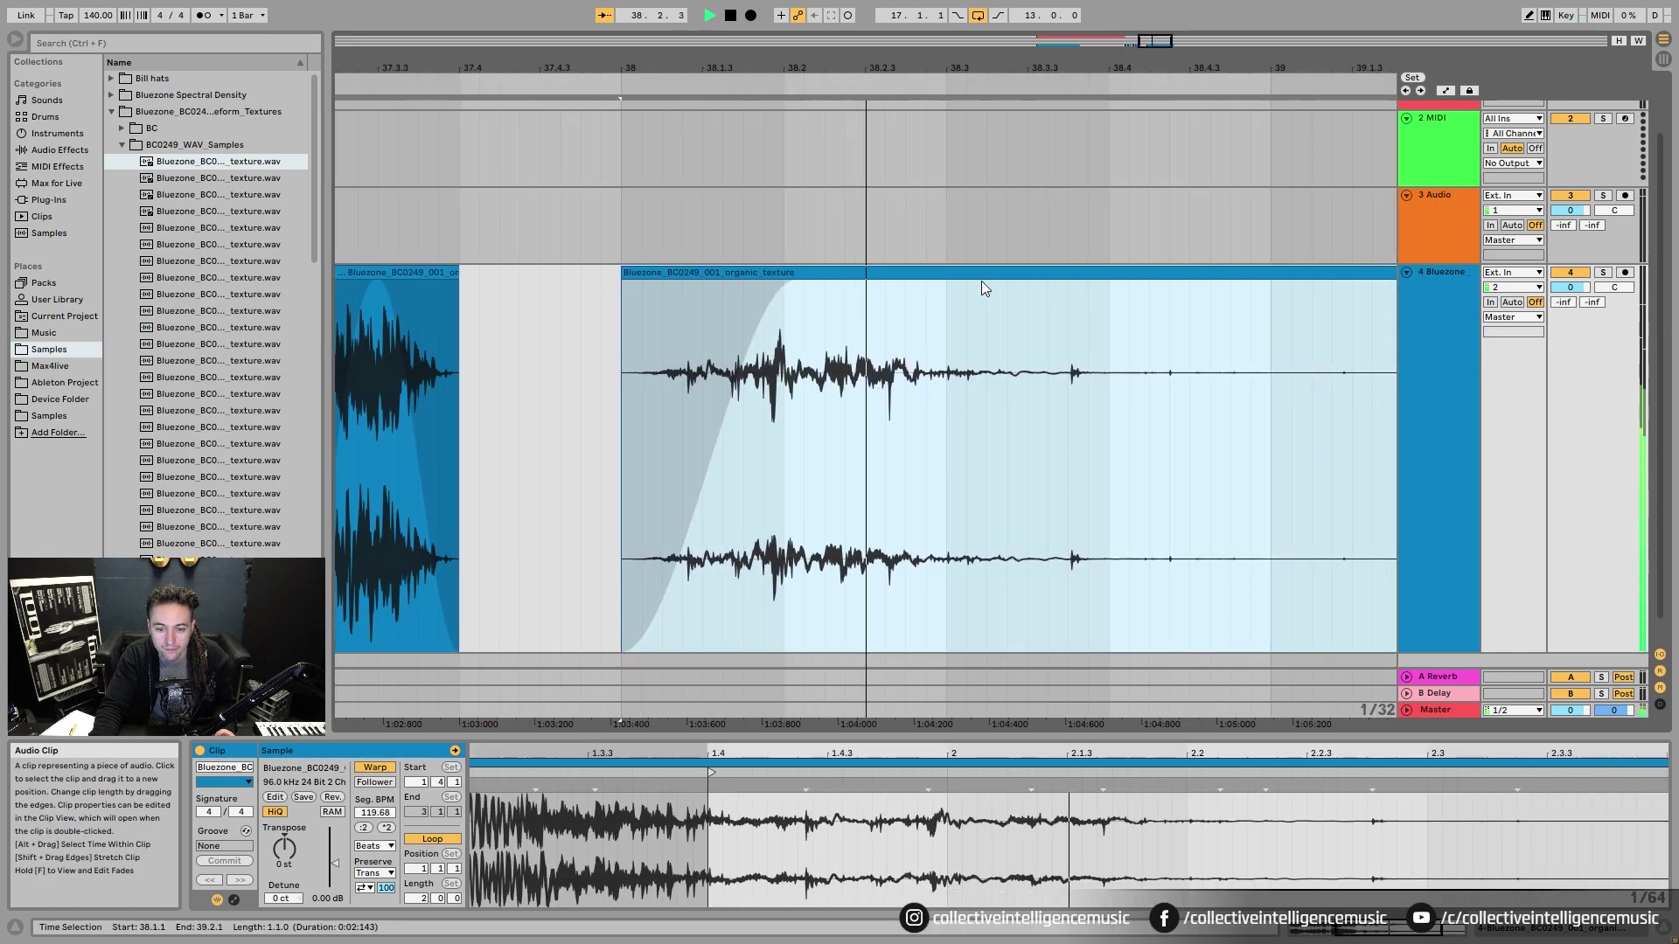
key("space")
- Split the texture clip at bar 33 around the range from its second 1/32 to 33.2.1
left_click_drag(766, 69, 1038, 17)
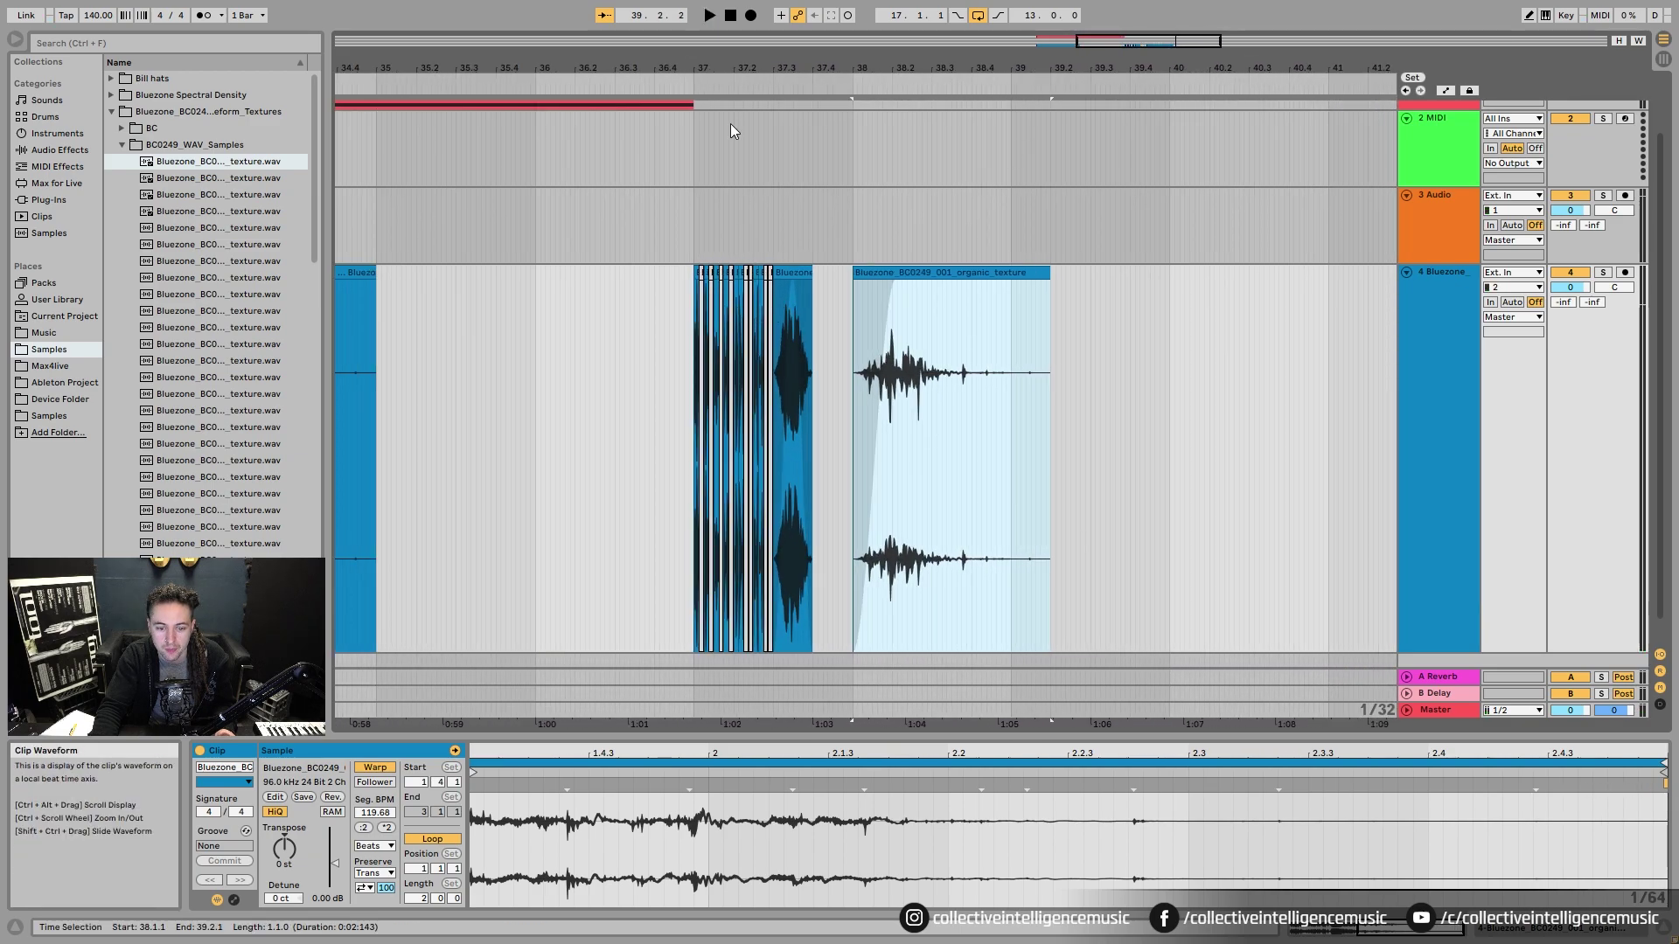
left_click_drag(1112, 66, 927, 65)
left_click_drag(762, 69, 933, 68)
left_click_drag(525, 70, 633, 135)
left_click(668, 436)
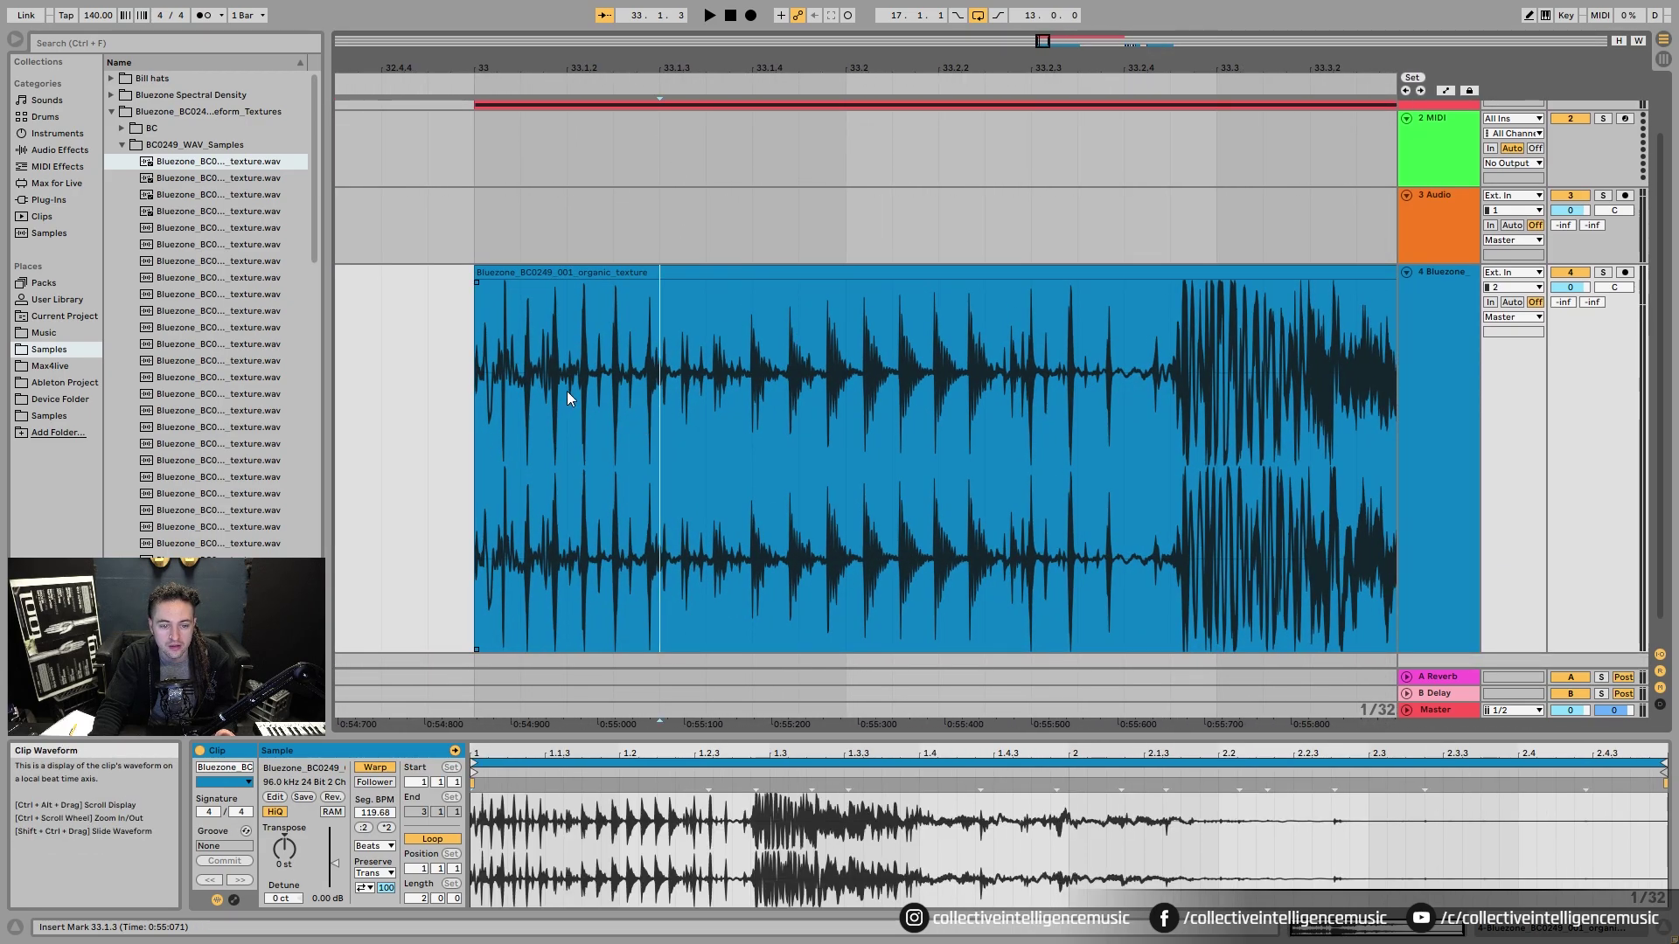
left_click_drag(534, 396, 830, 486)
key("ctrl+e")
- Deactivate the isolated texture section that ends at 33.2.1
left_click(532, 383)
left_click(813, 275)
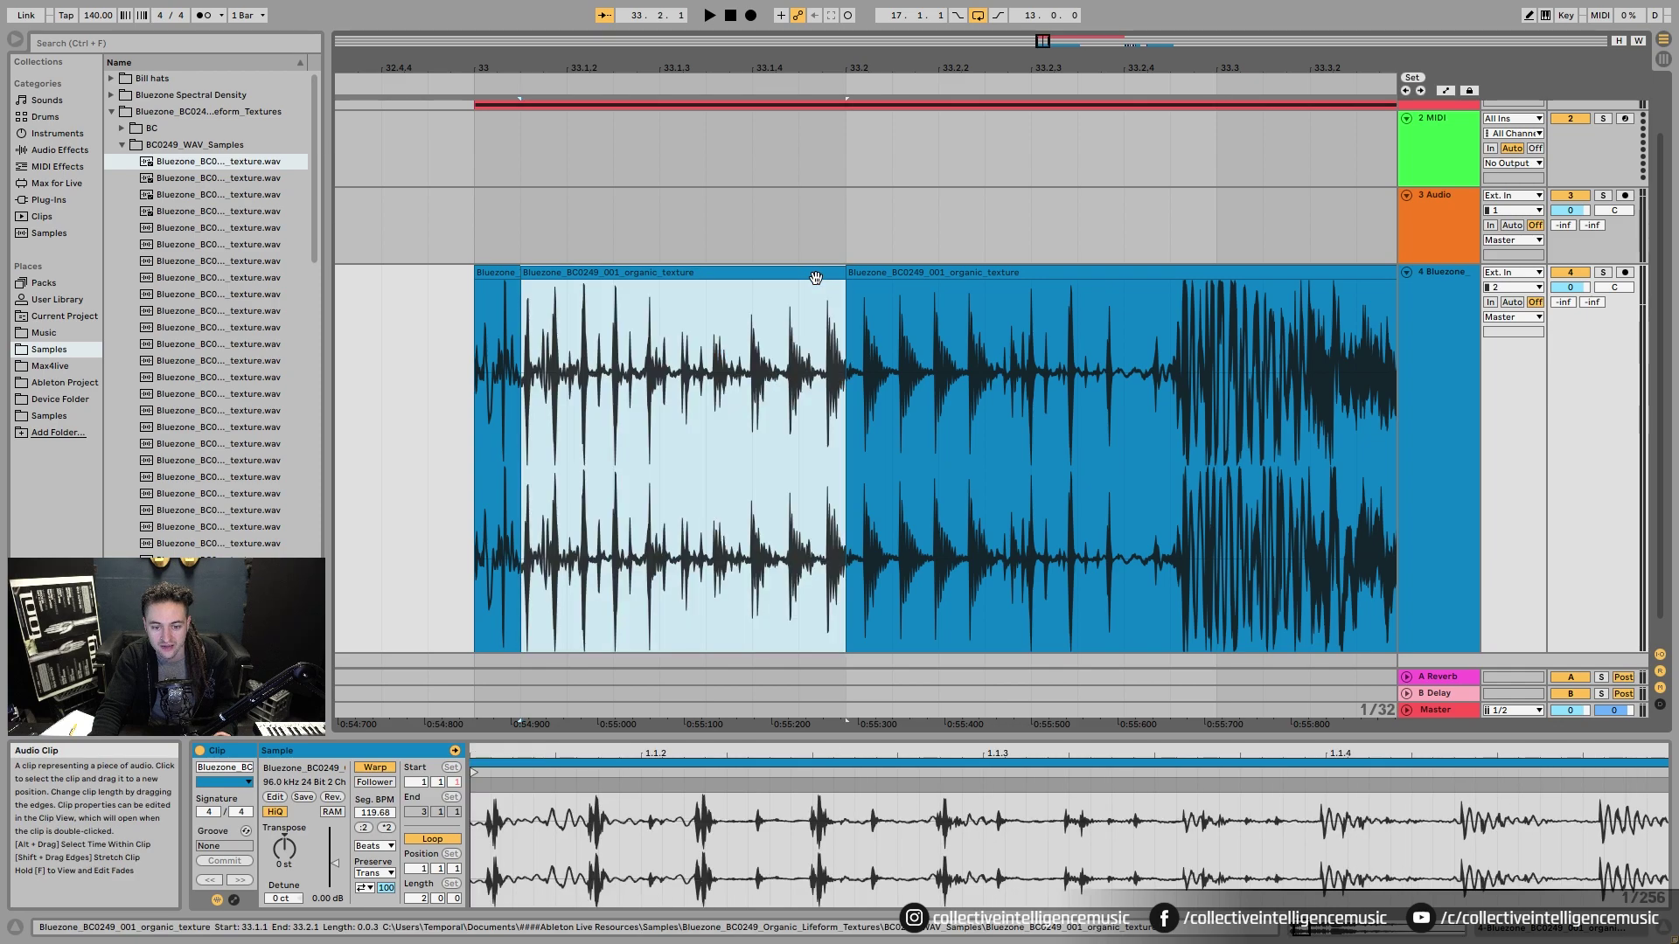
key("0")
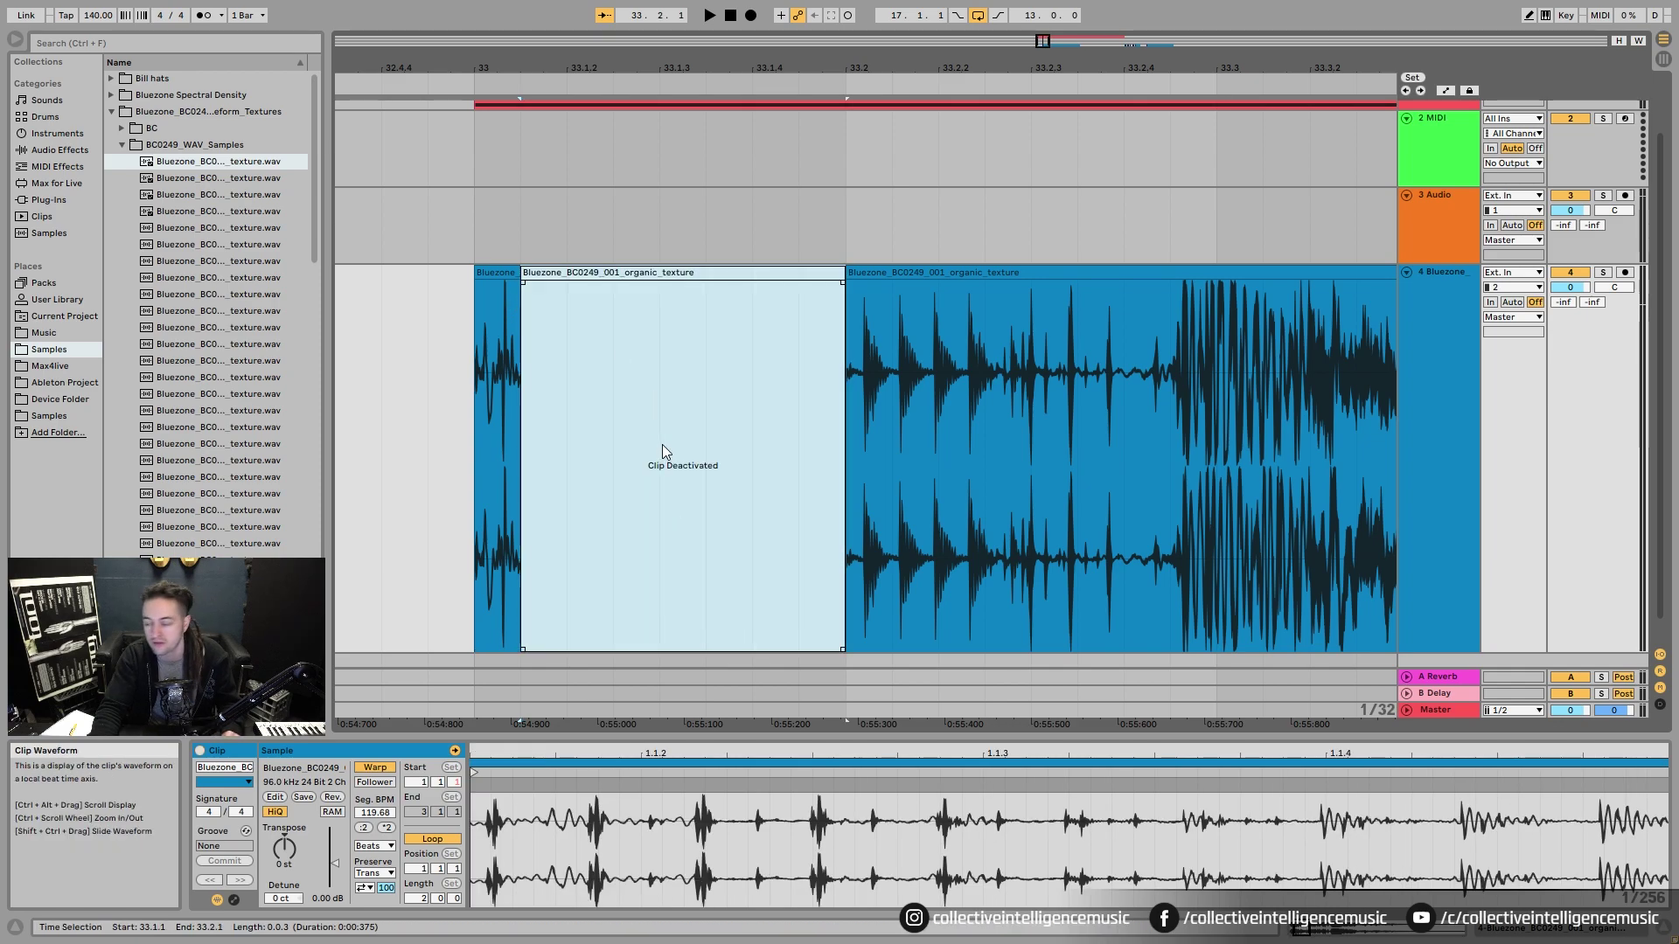
- Play the arrangement from the short texture slice at bar 33, and stop playback
left_click(478, 282)
key("space")
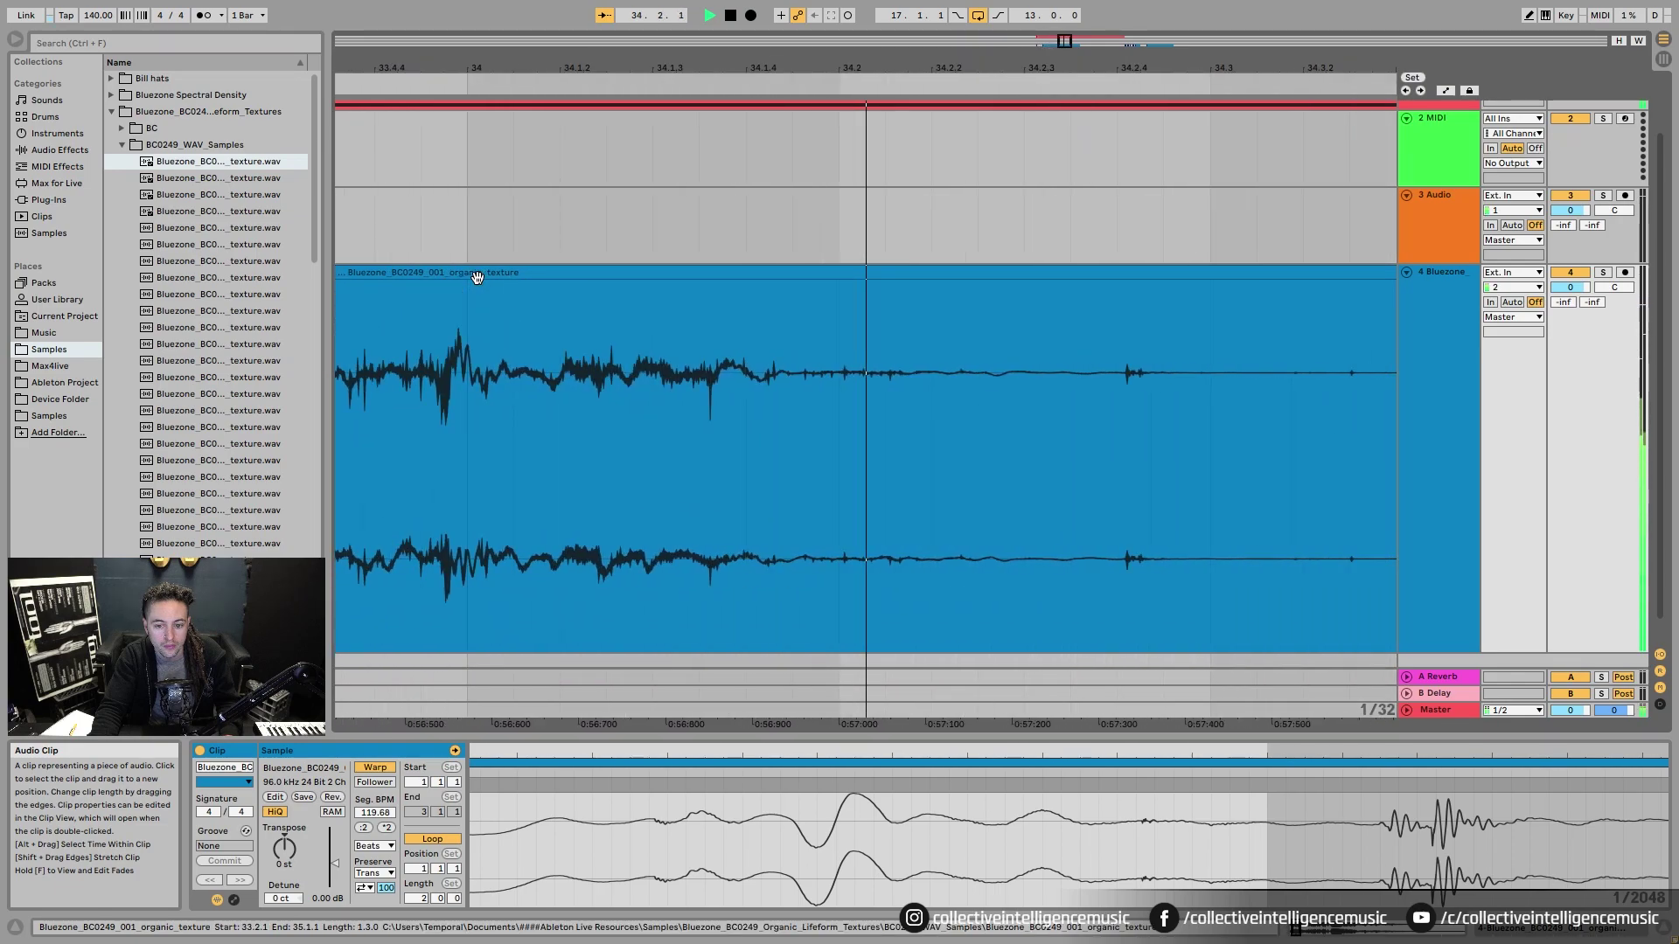
key("space")
- Cut three 1/32 divisions out of the pad MIDI clip on the first track, starting at 34.1.1
left_click_drag(865, 67, 865, 17)
scroll(811, 302, "up", 1)
scroll(806, 296, "up", 1)
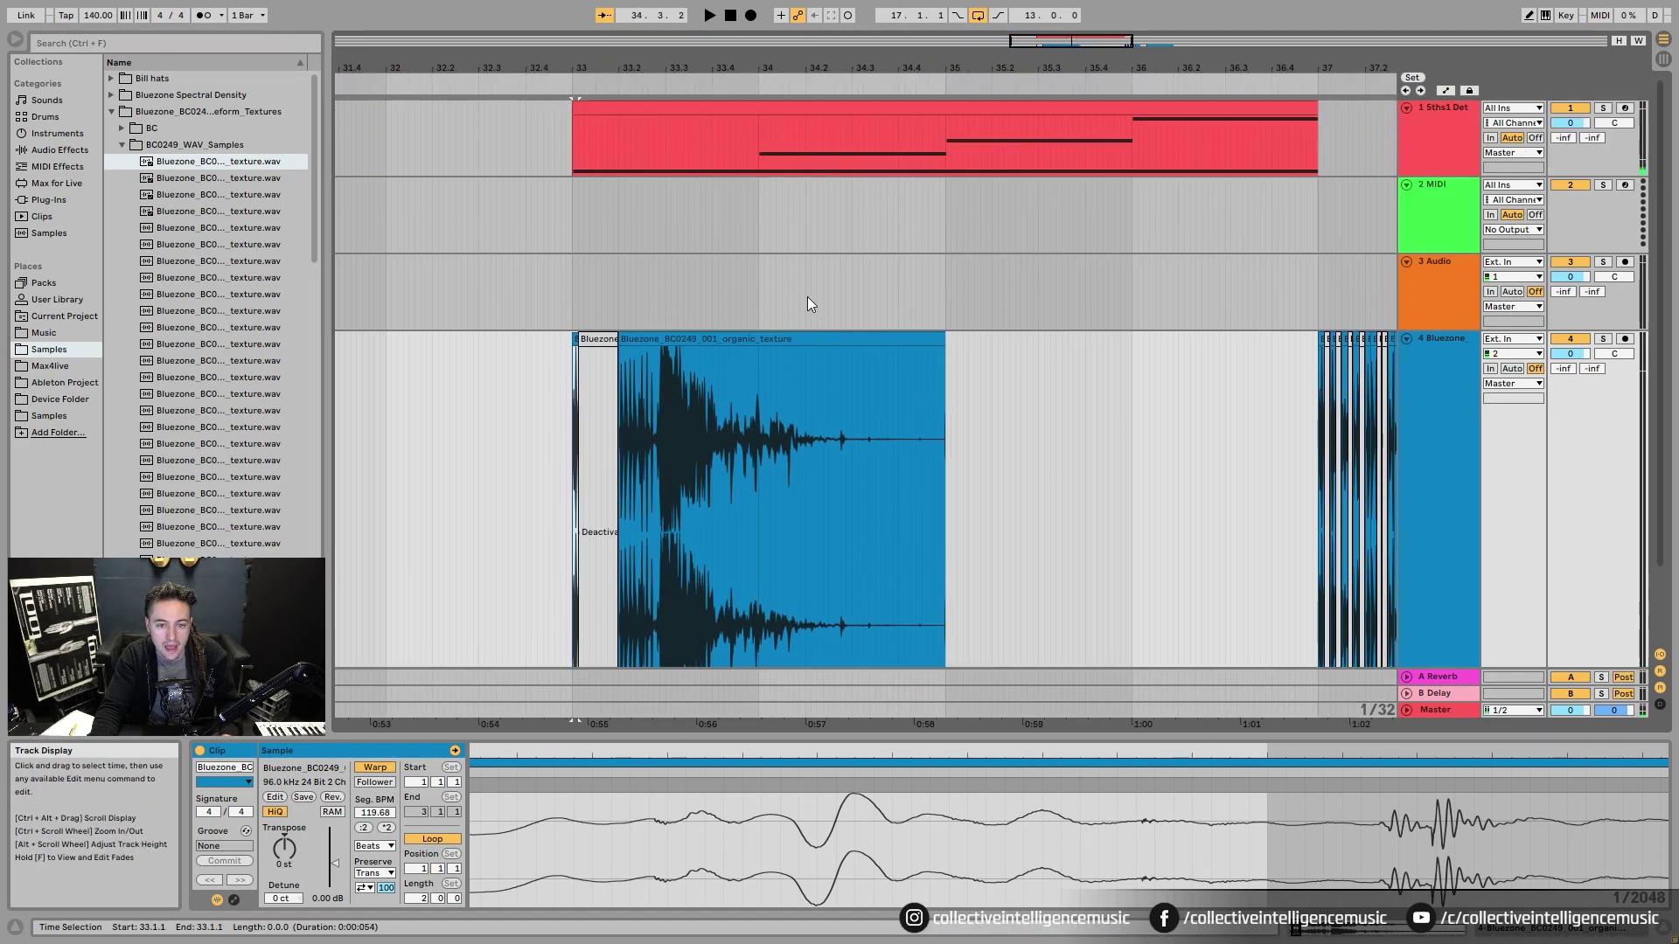
left_click_drag(755, 150, 774, 152)
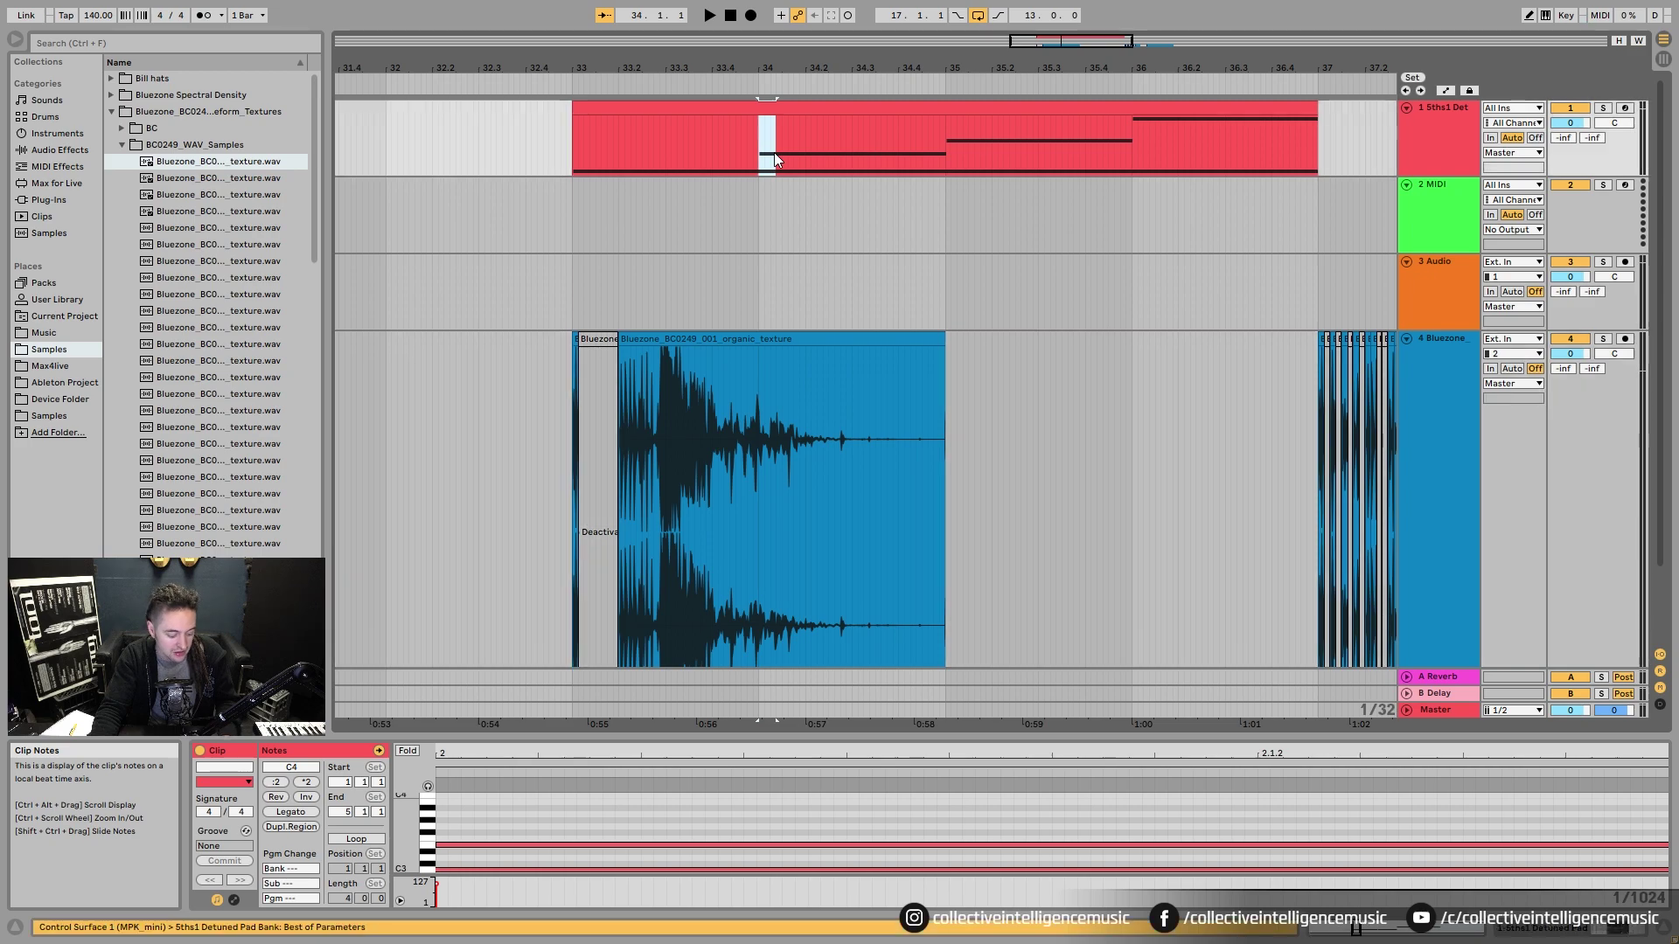
key("ctrl+e")
key("Delete")
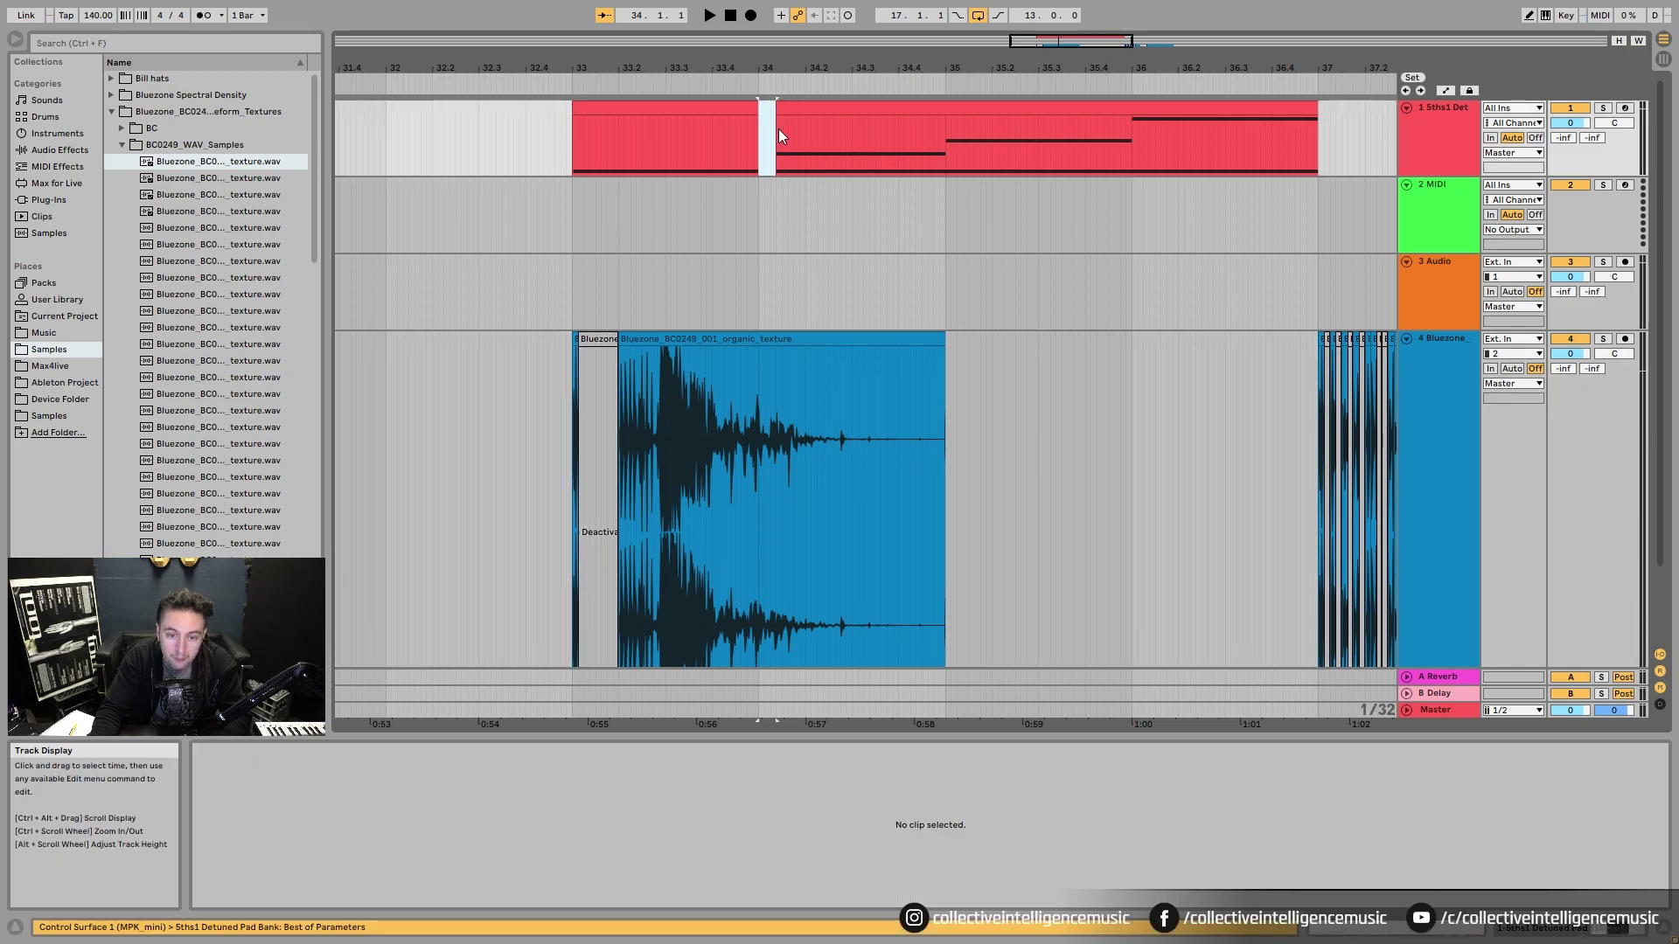
left_click(756, 147)
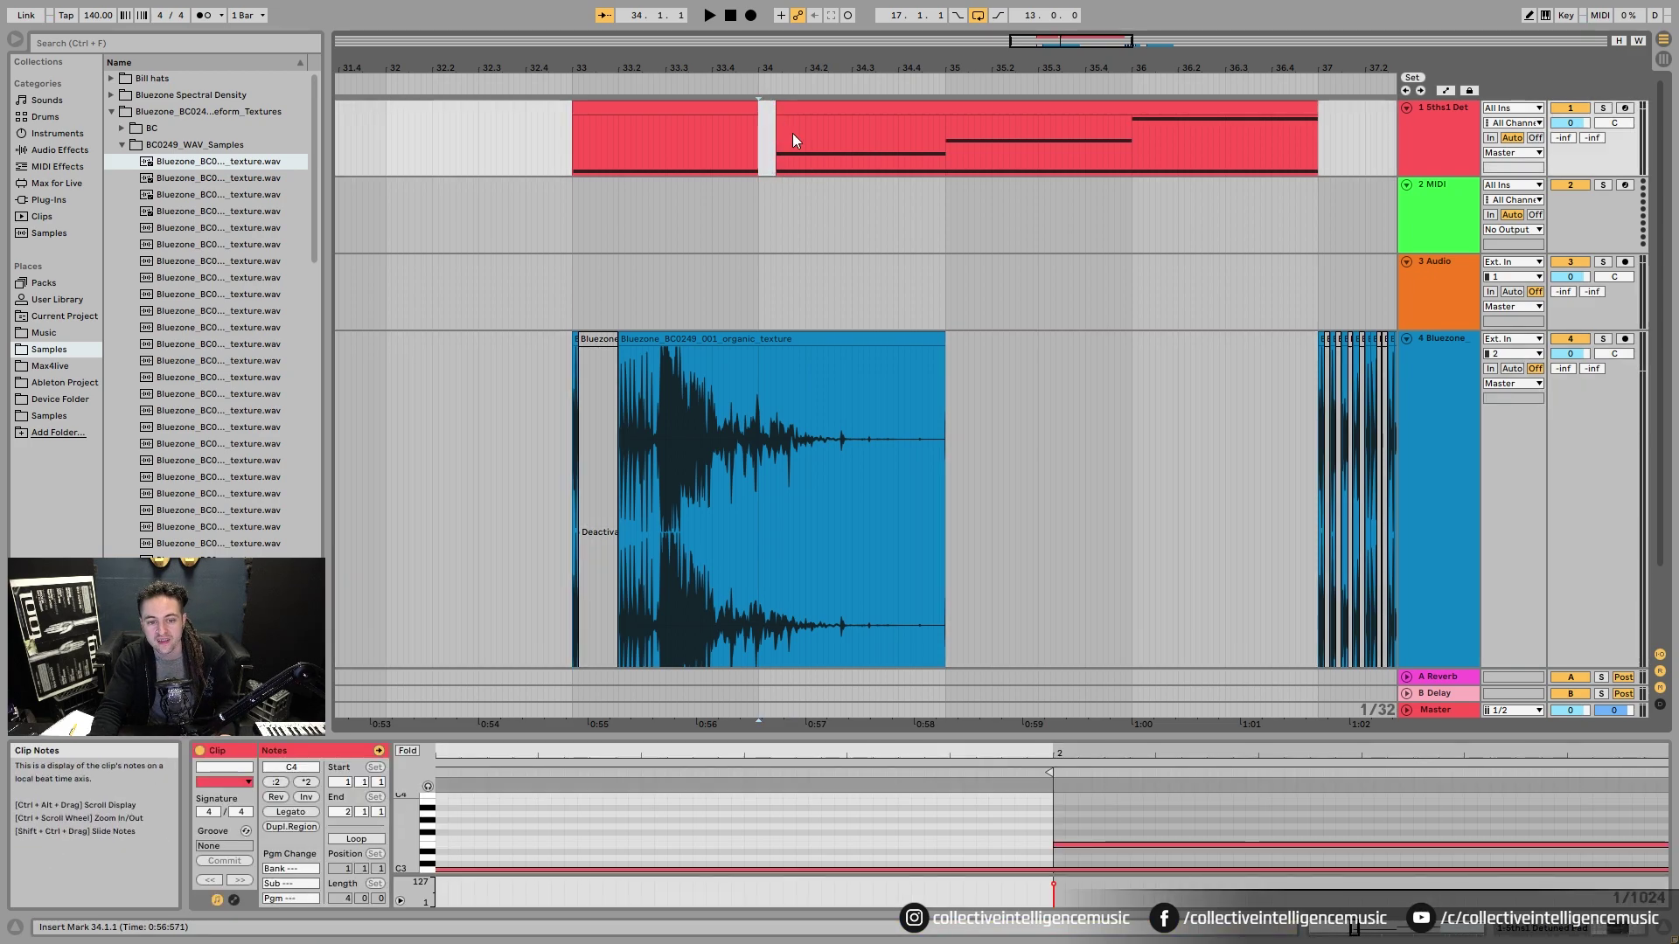
- Play the arrangement from 34.1.1 across the gap in the pad MIDI clip, and stop playback
key("space")
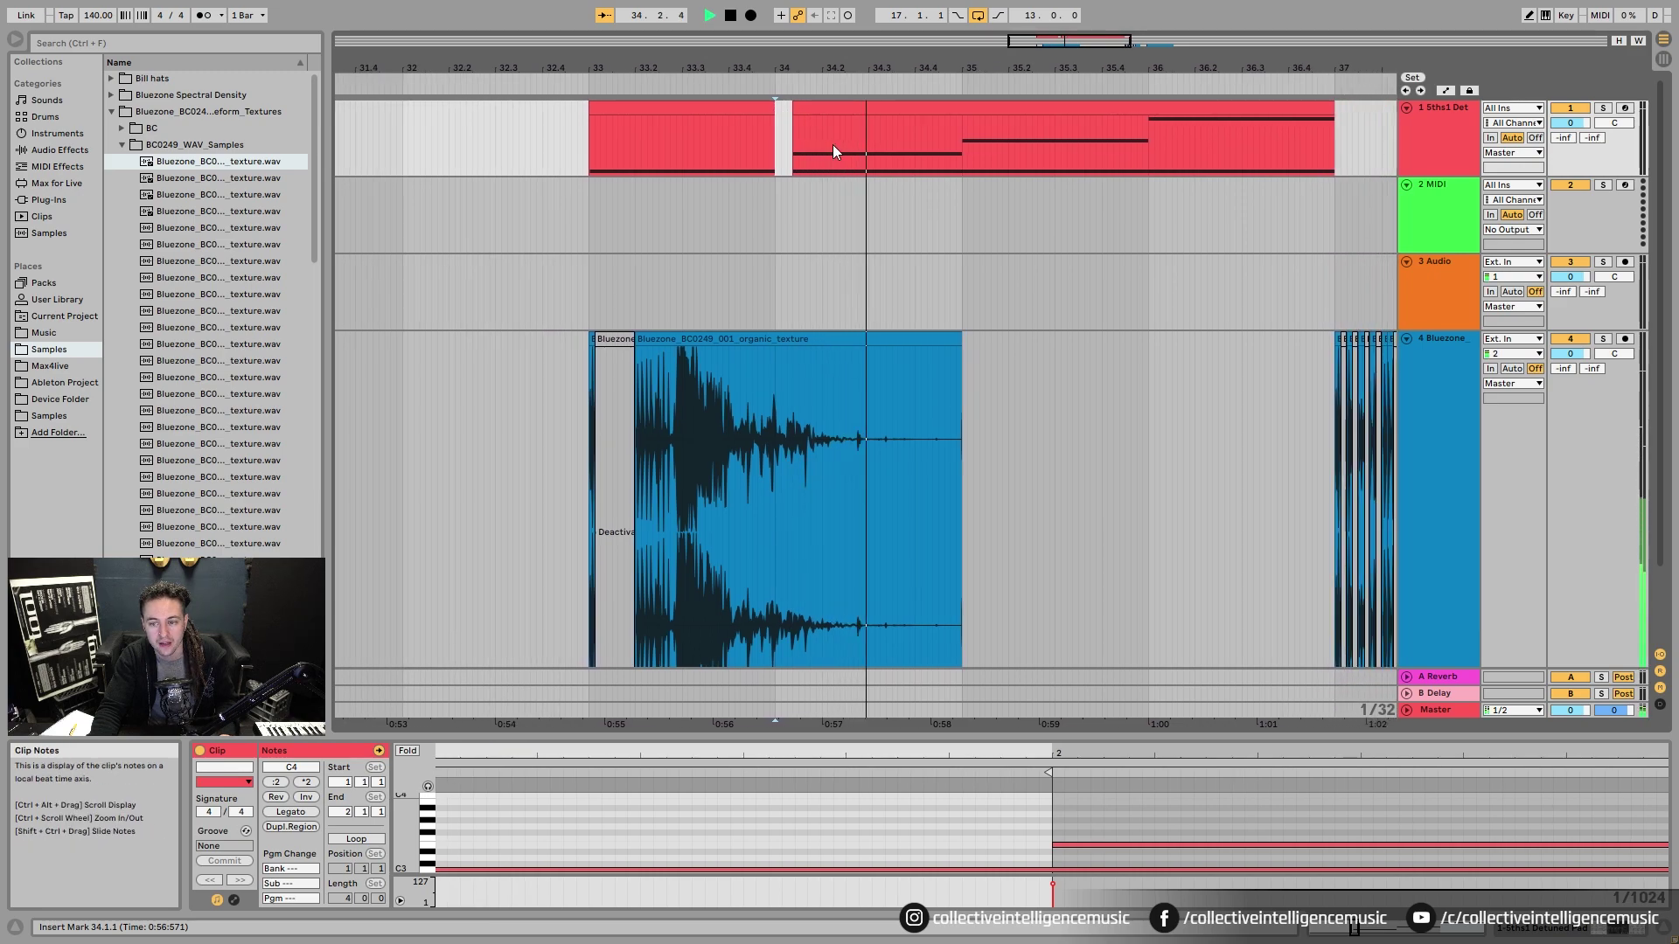
key("space")
- Extend the second pad MIDI clip's start back to 34.1.1, and play the arrangement briefly from there
left_click_drag(780, 115, 752, 167)
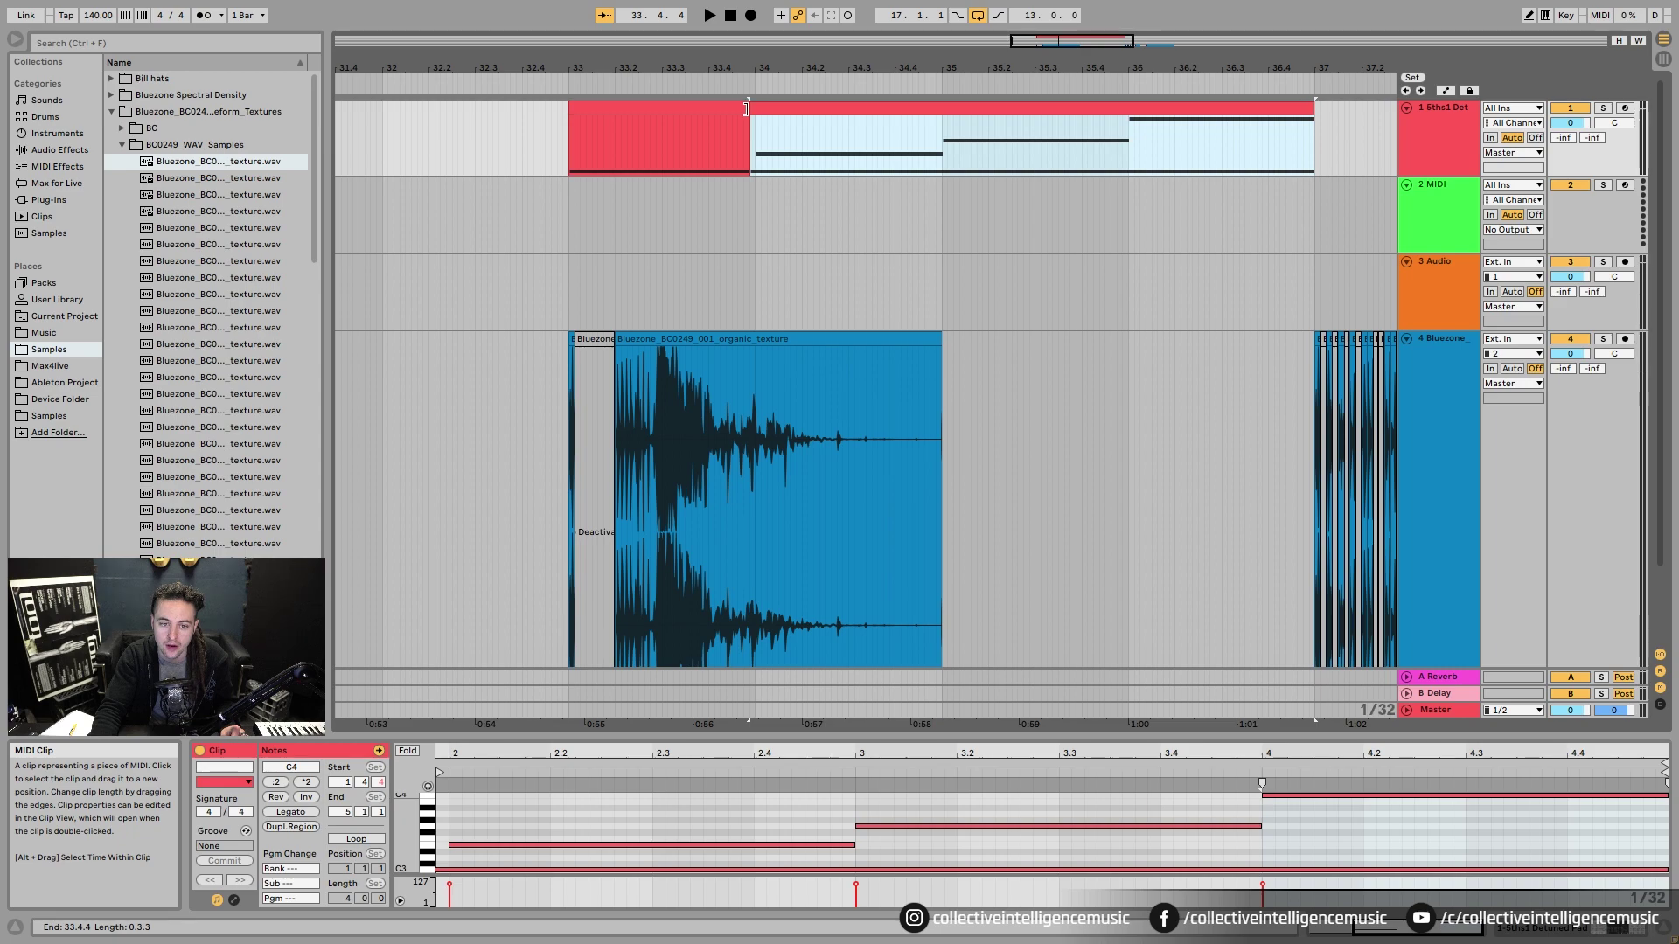
key("space")
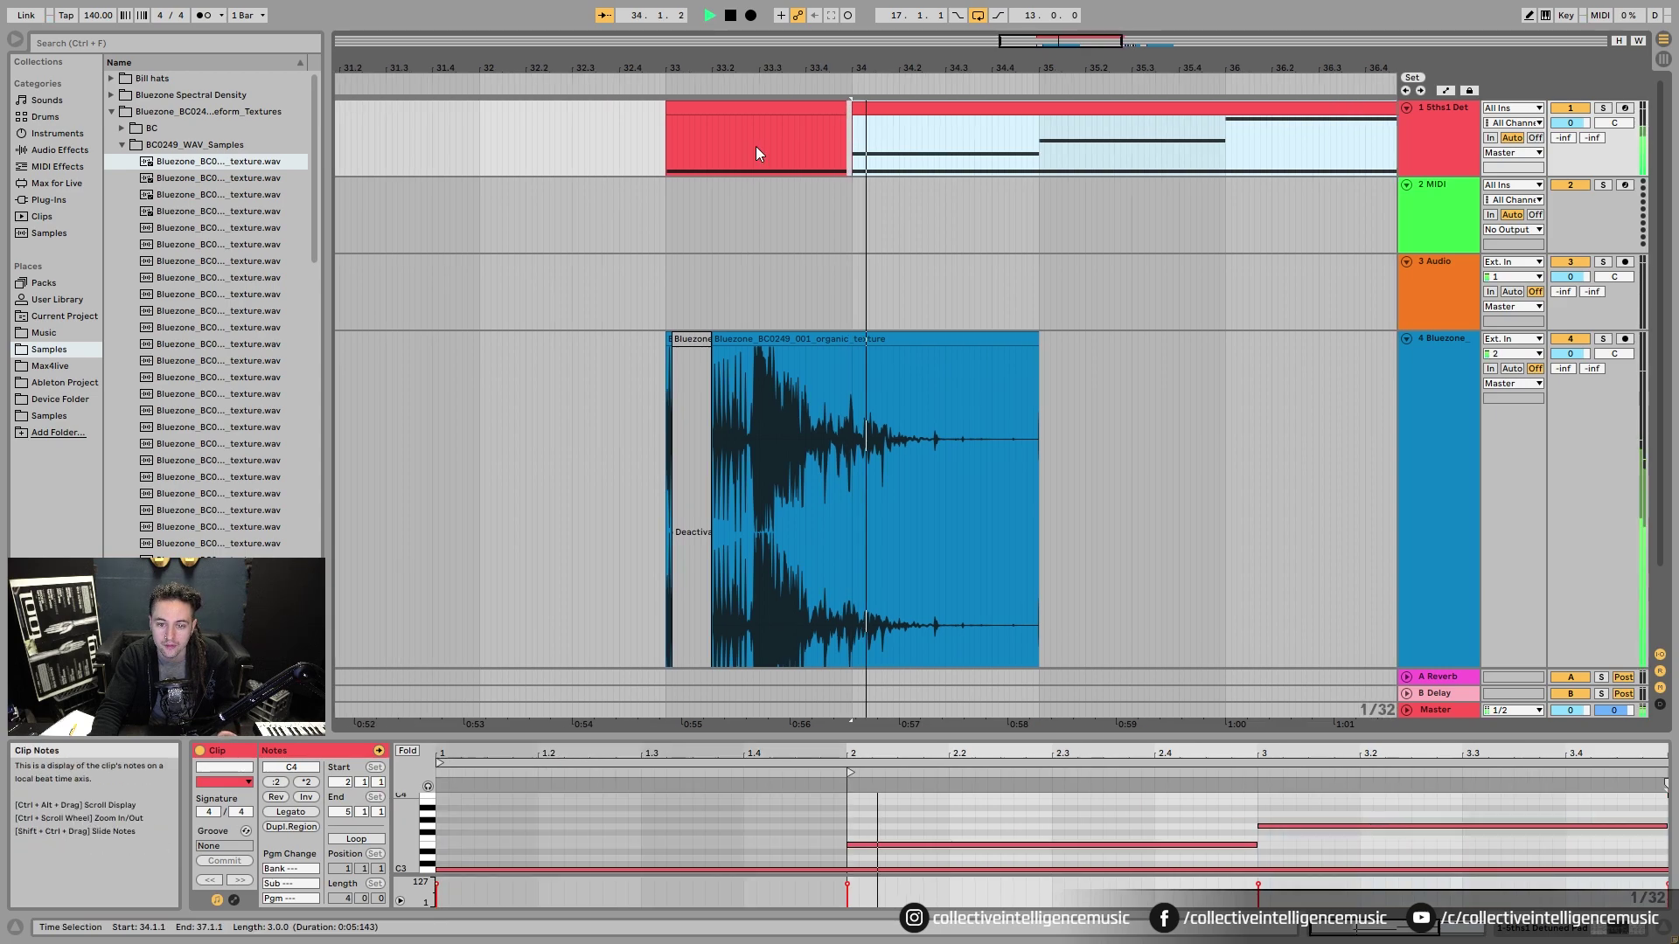
key("space")
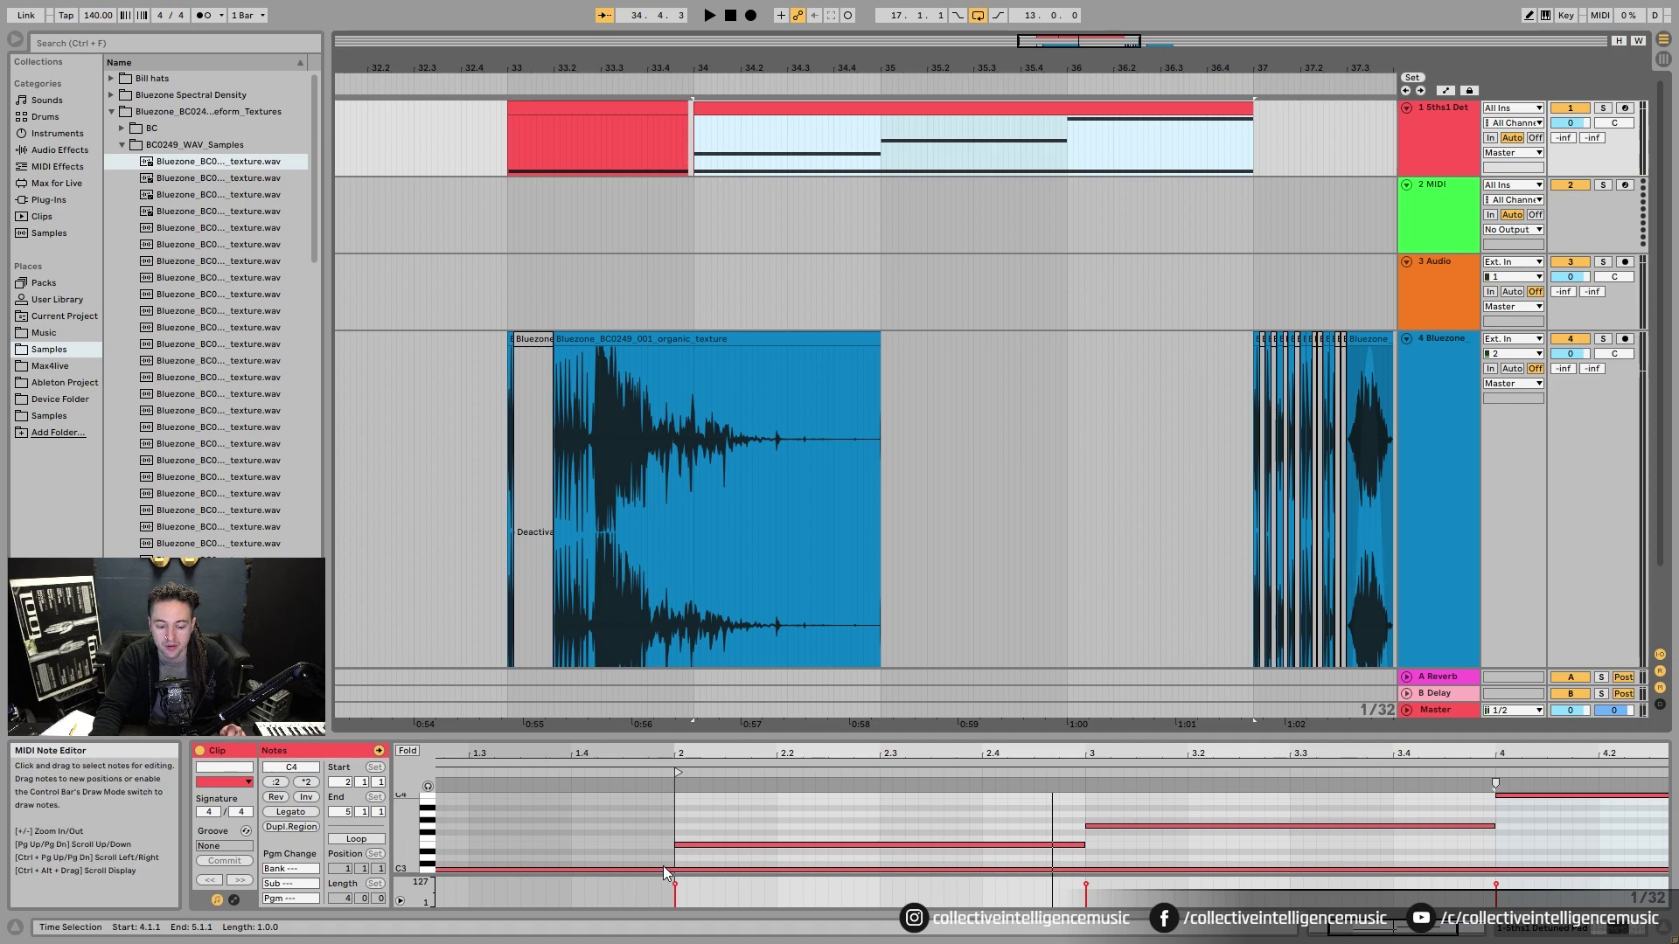
- Extend the second pad MIDI clip's start back to 33.1.1 so that it covers the first section
left_click_drag(695, 107, 509, 108)
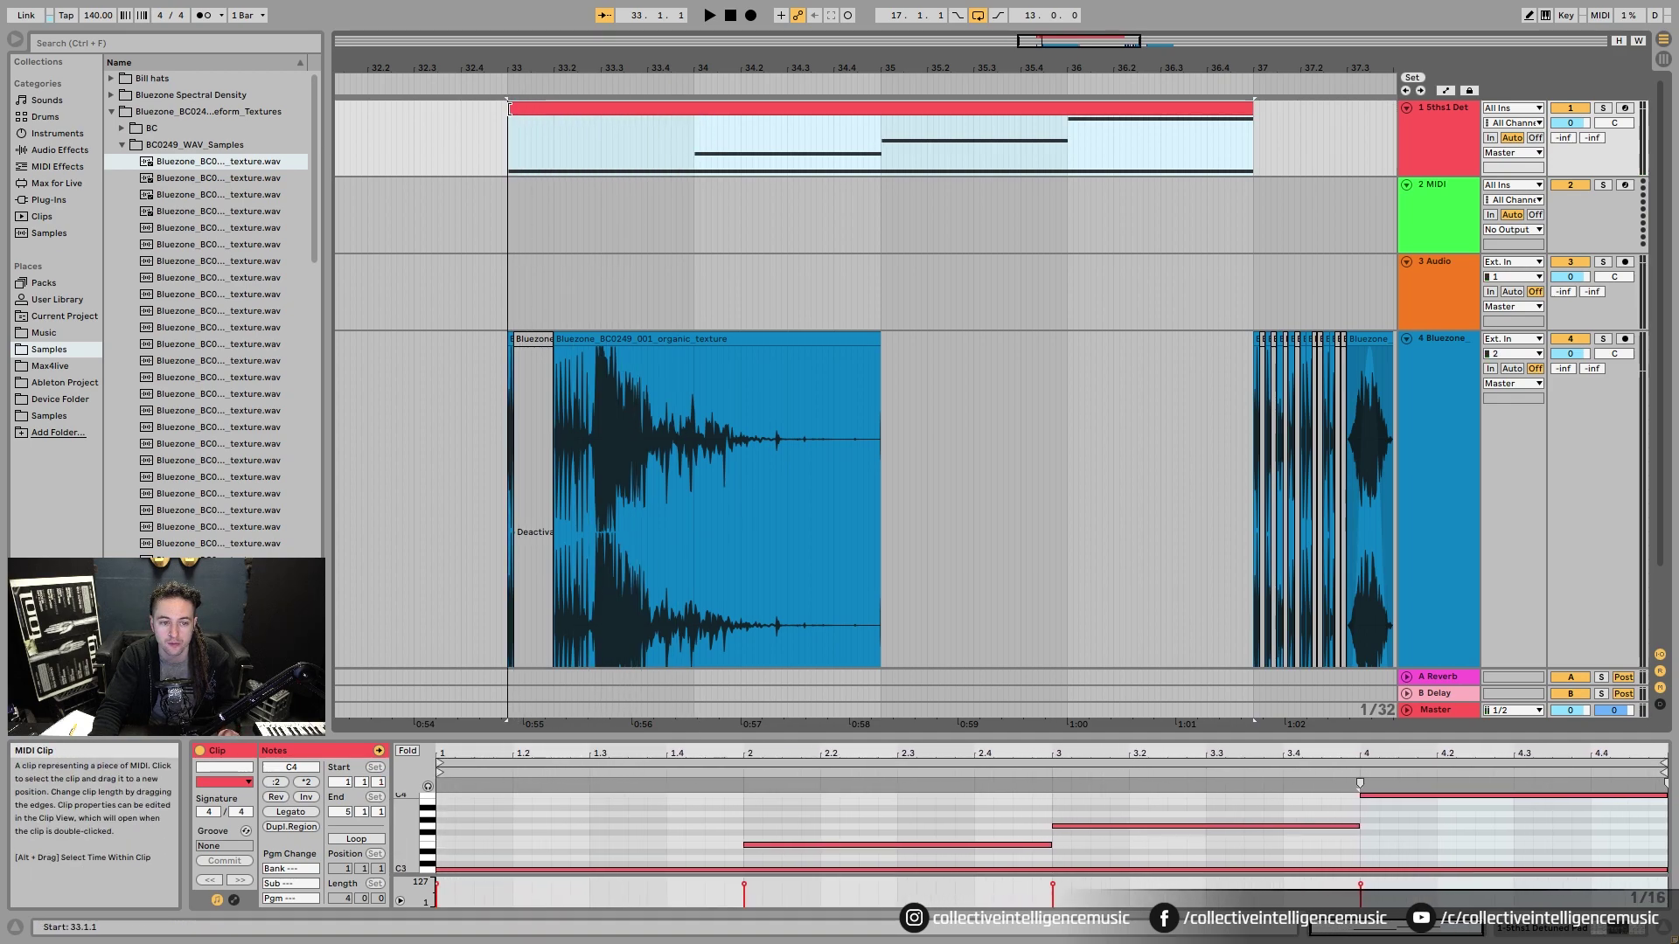
left_click(497, 155)
left_click(690, 161)
- Split the pad MIDI clip at 33.3.1 and delete the part before the split
left_click(605, 155)
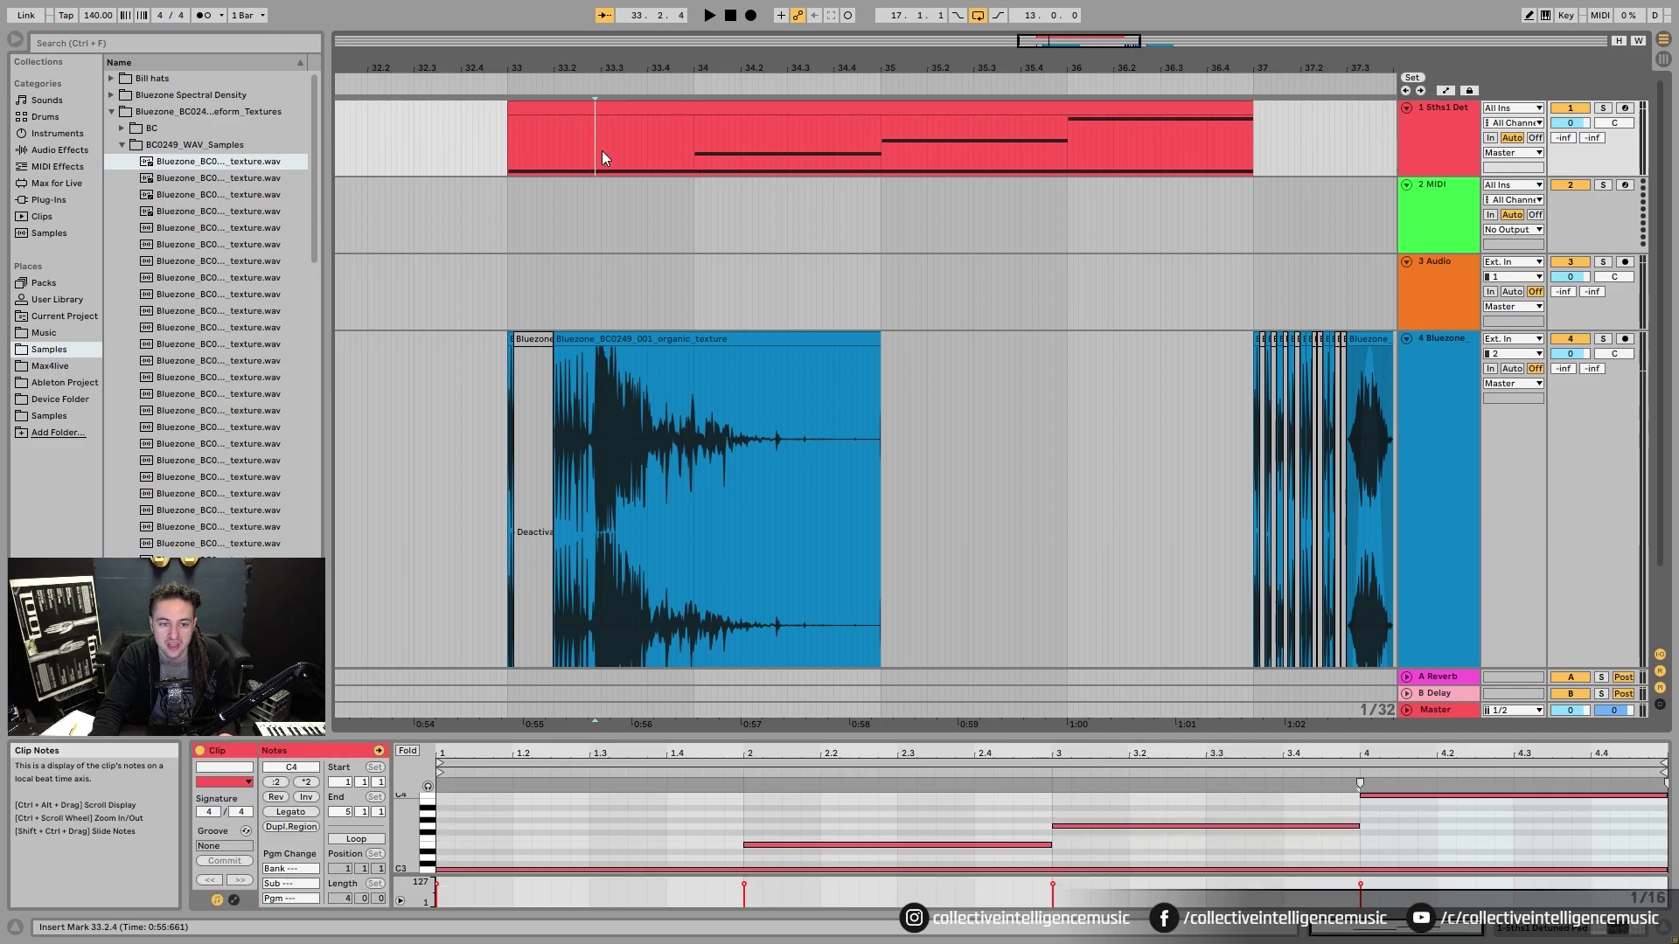
key("ctrl+e")
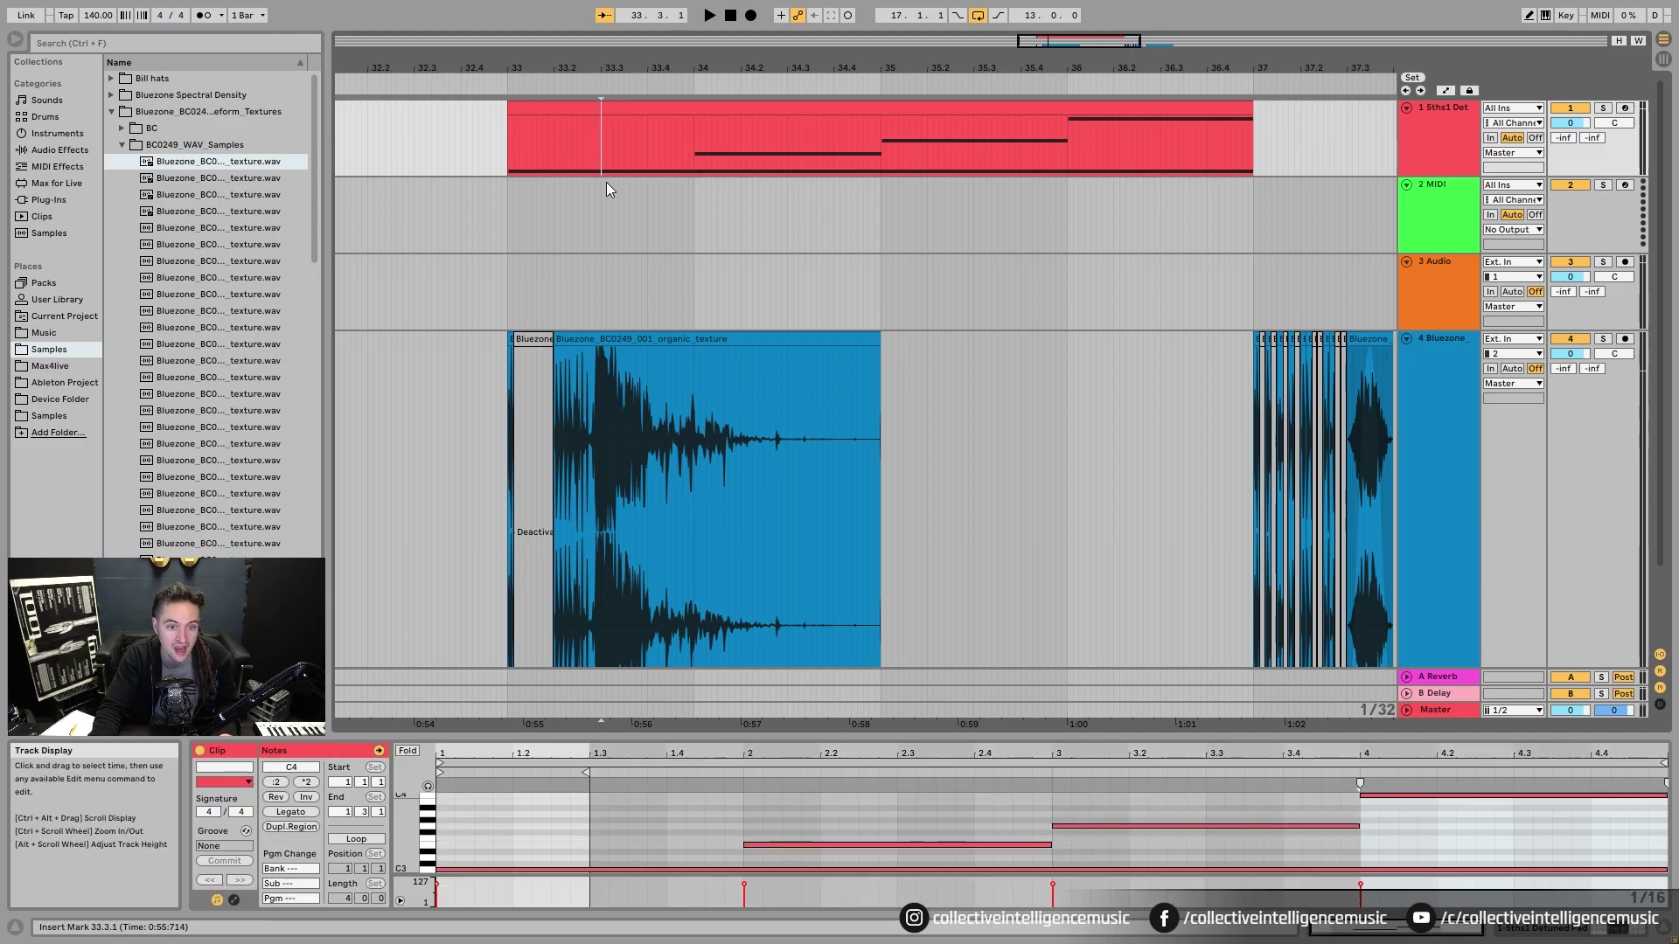
left_click(582, 109)
key("Delete")
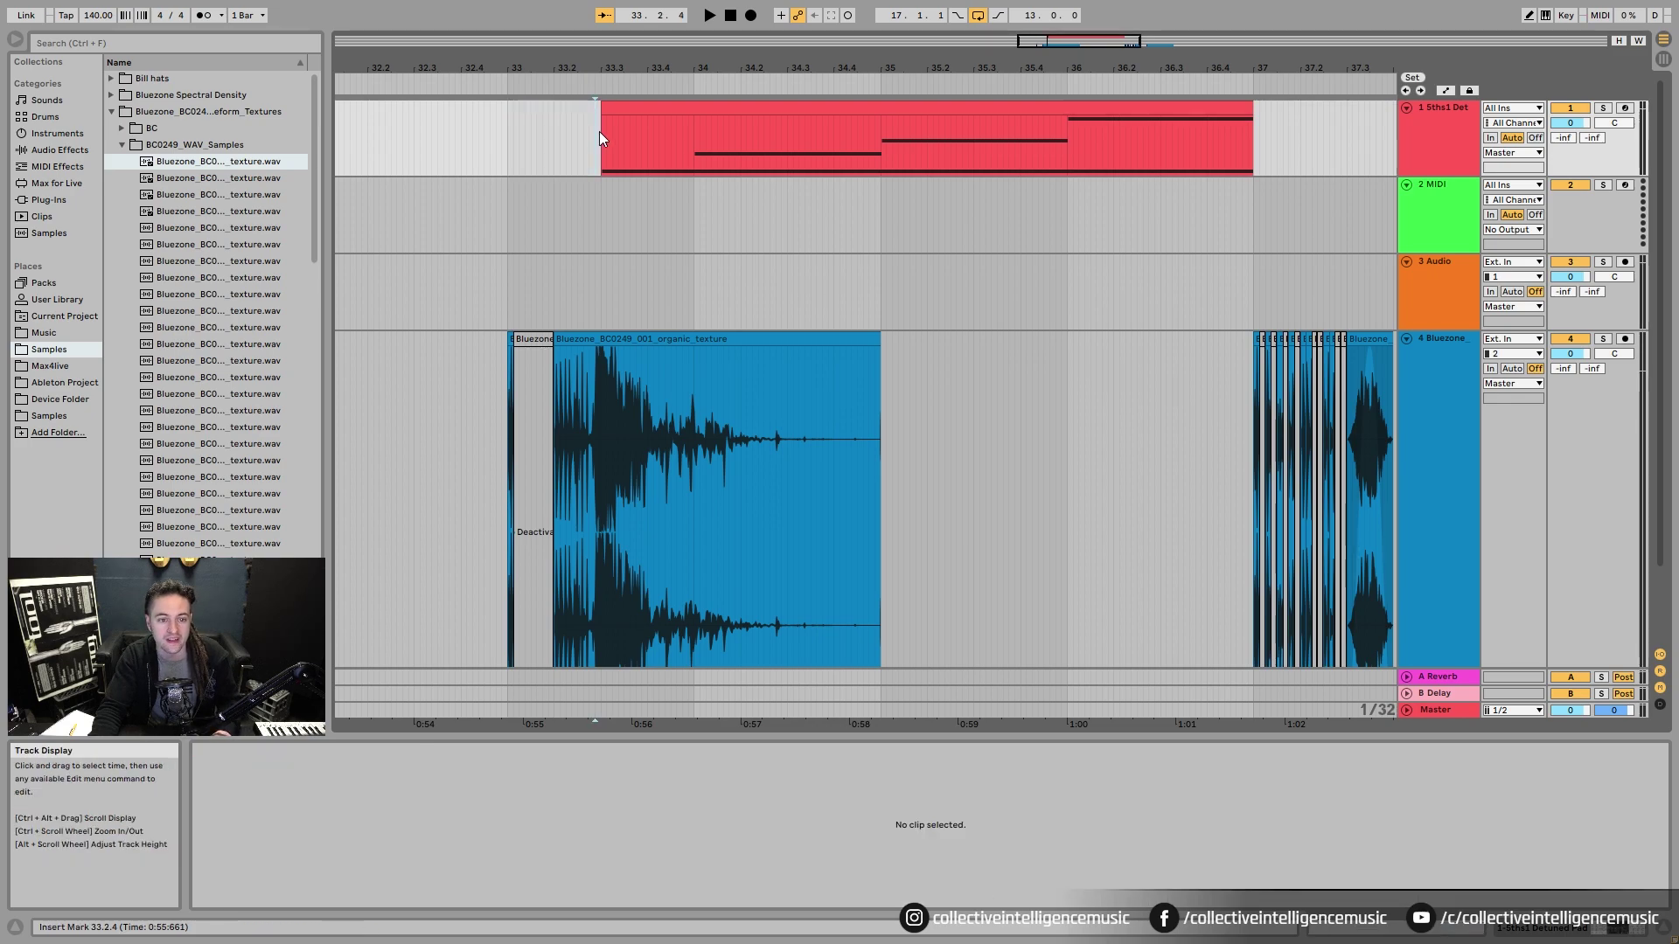
- Extend the remaining pad MIDI clip's start from 33.3.1 back to 33.1.1 to restore its missing notes
scroll(600, 131, "left", 5)
left_click(810, 109)
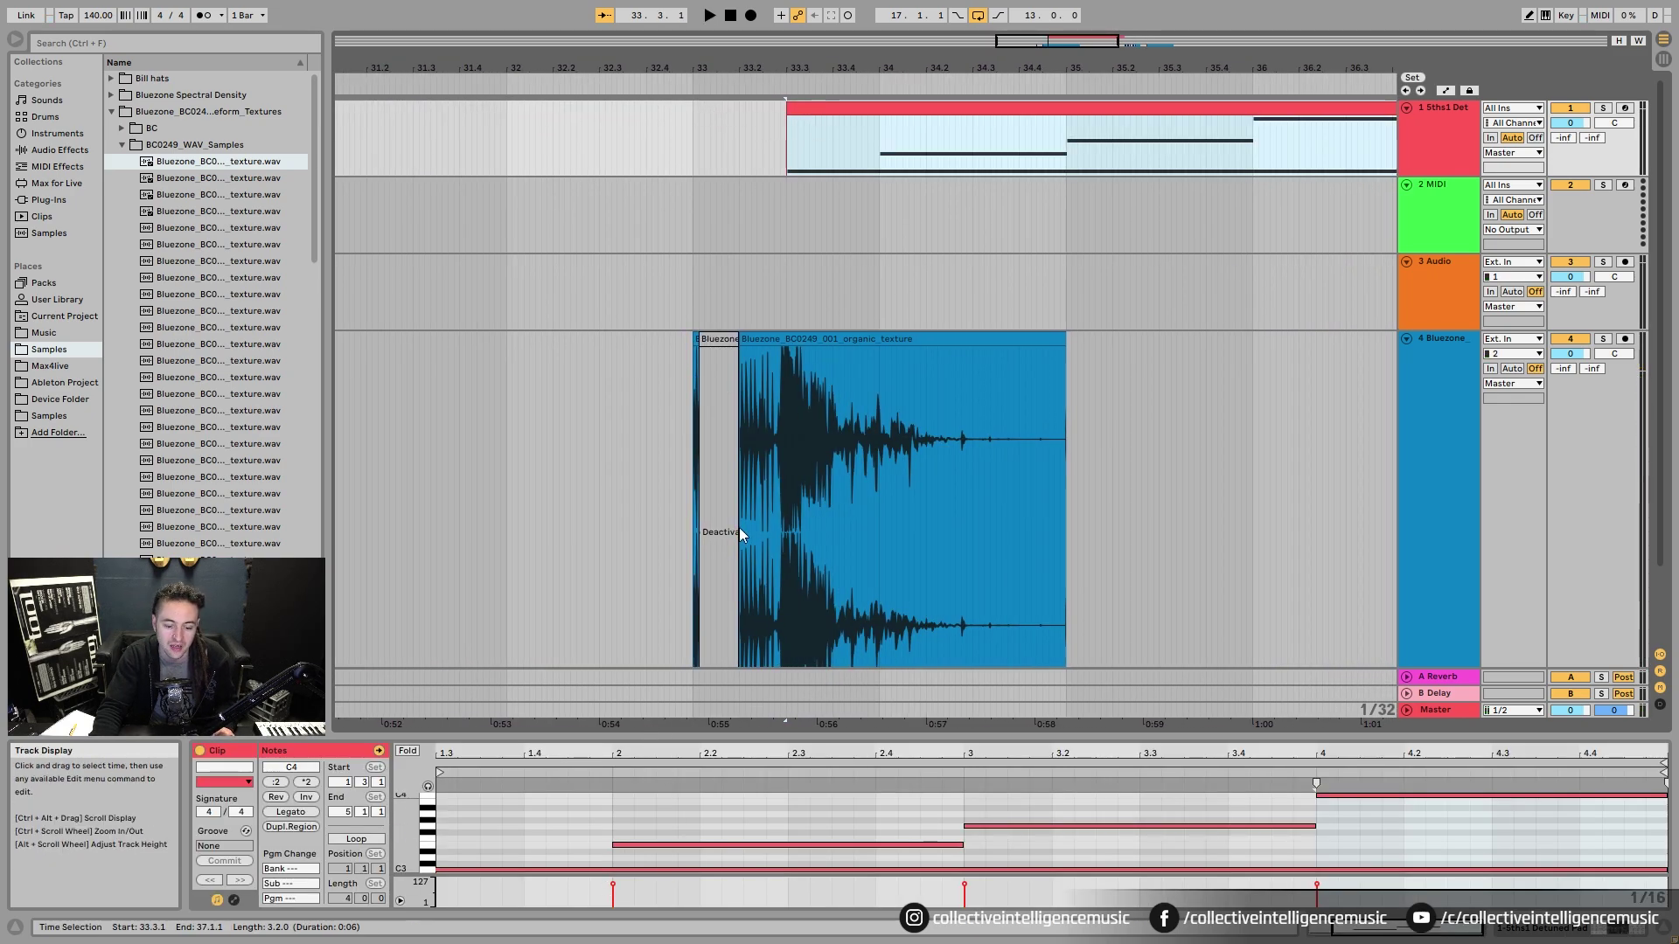
left_click_drag(788, 118, 692, 128)
left_click_drag(939, 69, 798, 69)
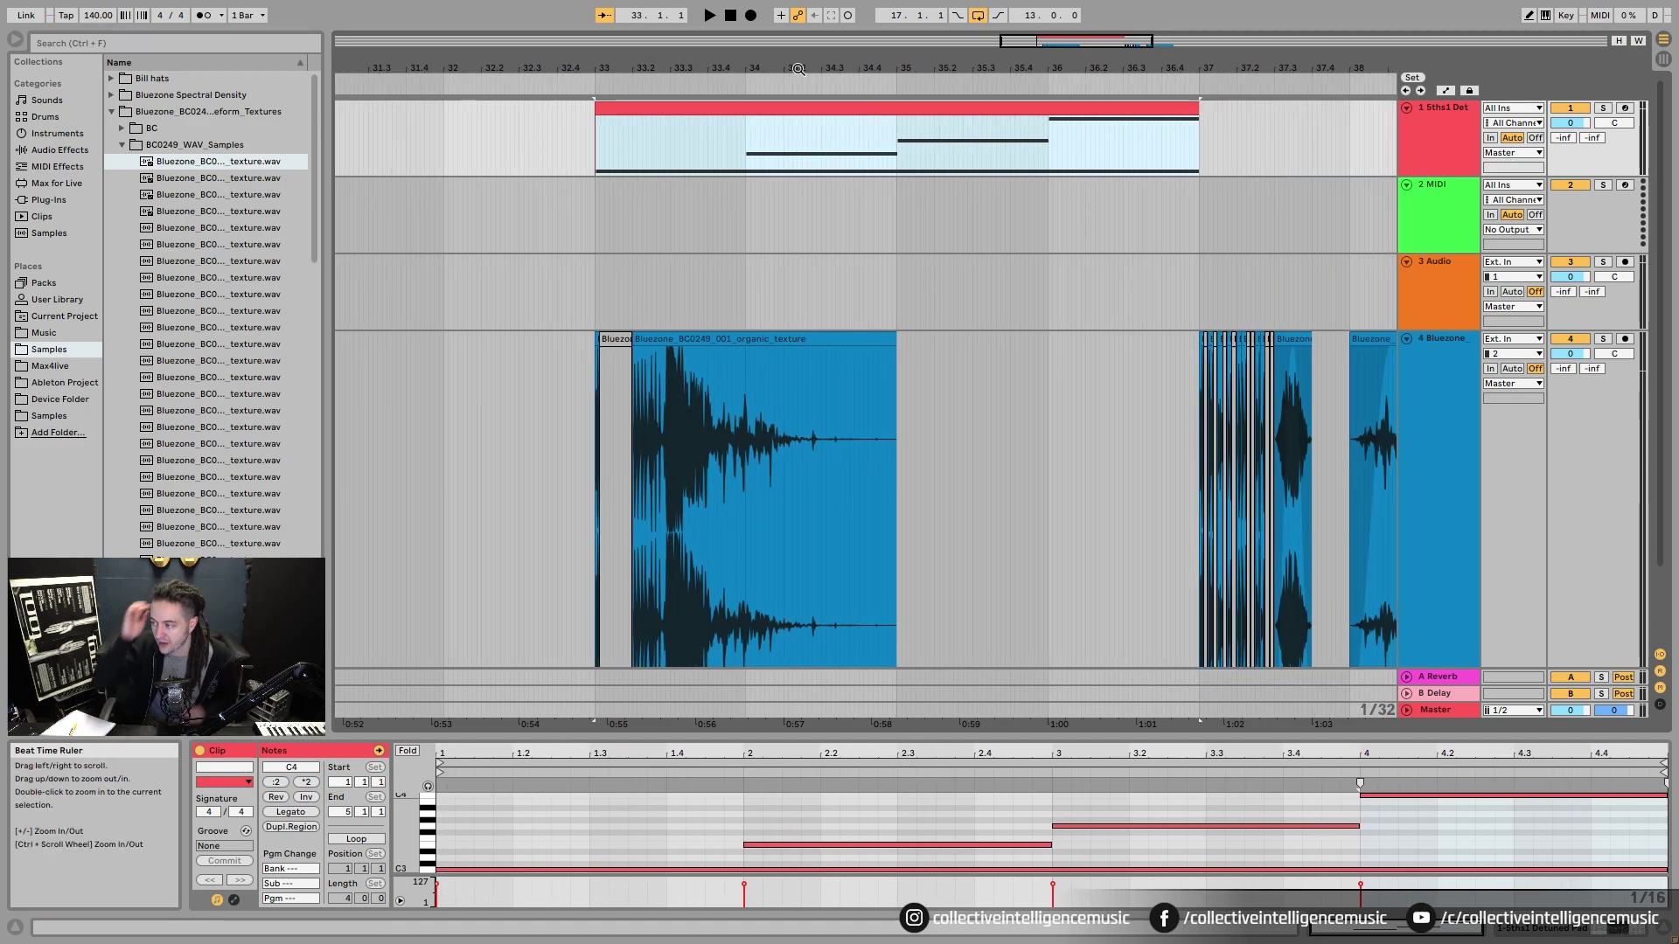